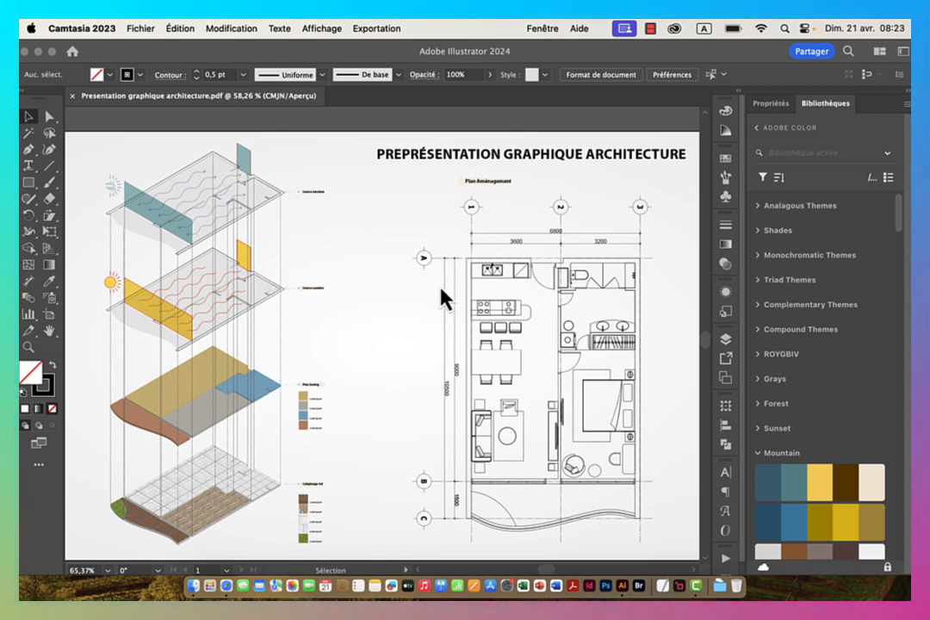
Step: Examine the ventilation and light-source levels of the exploded axonometric on the architecture presentation board
{"action": "left_click", "coordinate": [410, 286]}
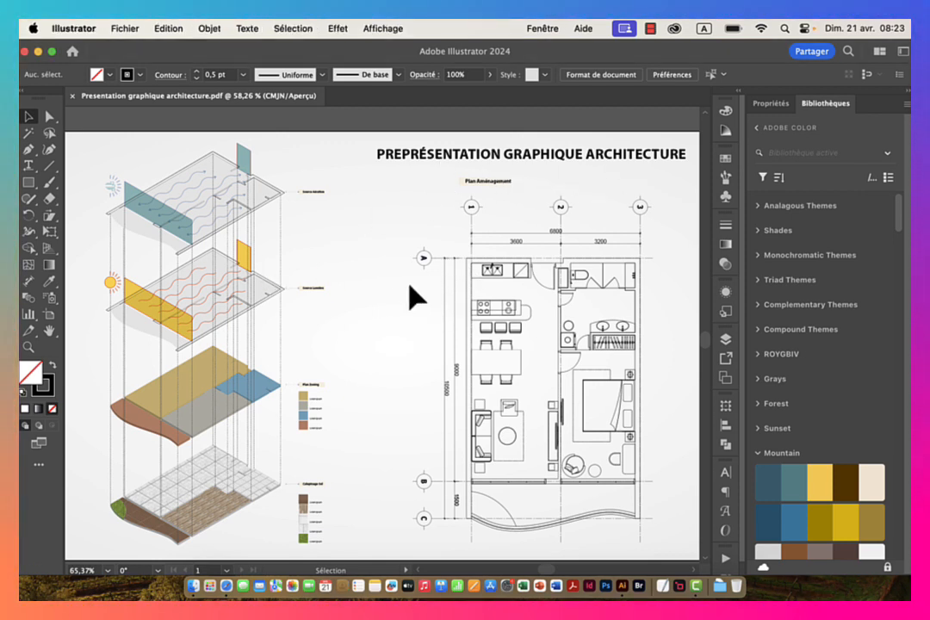
{"action": "mouse_move", "coordinate": [426, 343]}
{"action": "left_mouse_down"}
{"action": "mouse_move", "coordinate": [390, 284]}
{"action": "mouse_move", "coordinate": [445, 304]}
{"action": "mouse_move", "coordinate": [442, 314]}
{"action": "mouse_move", "coordinate": [451, 315]}
{"action": "mouse_move", "coordinate": [430, 323]}
{"action": "left_mouse_up"}
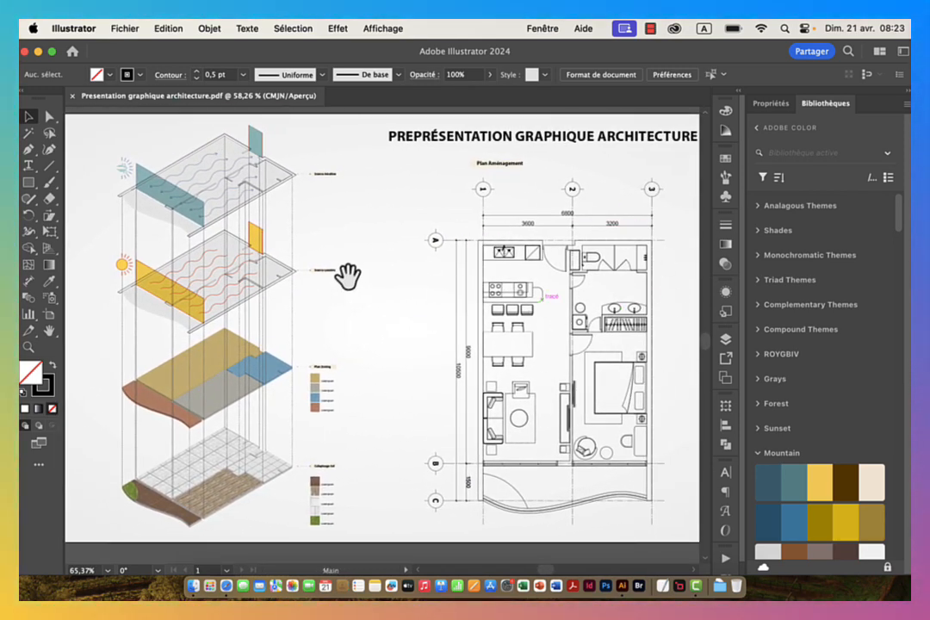
{"action": "left_click_drag", "start_coordinate": [349, 276], "coordinate": [461, 274]}
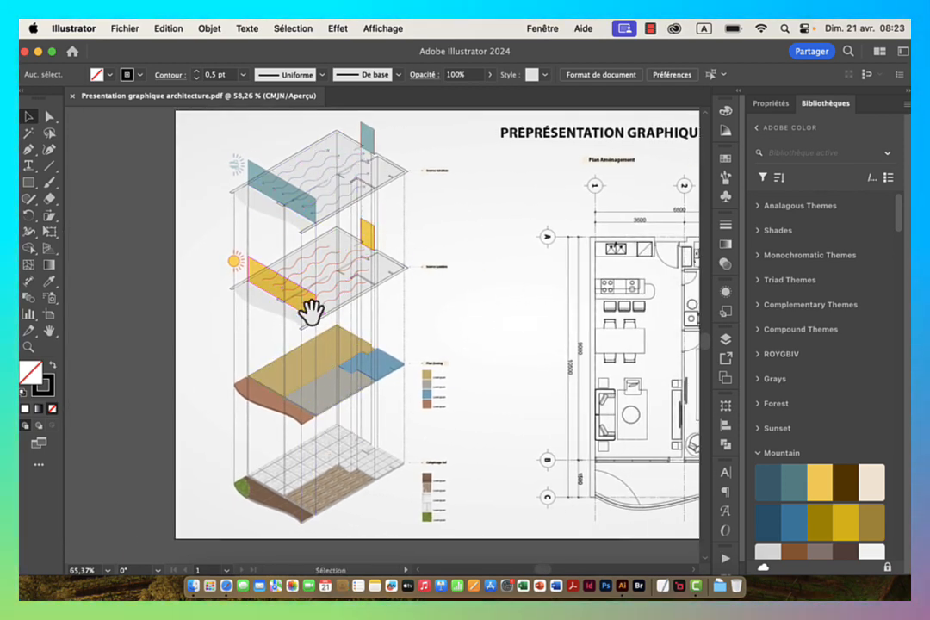
{"action": "left_click_drag", "start_coordinate": [308, 298], "coordinate": [426, 289]}
{"action": "left_click_drag", "start_coordinate": [398, 226], "coordinate": [396, 377]}
{"action": "left_click_drag", "start_coordinate": [307, 277], "coordinate": [493, 286]}
{"action": "mouse_move", "coordinate": [523, 324]}
{"action": "left_mouse_down"}
{"action": "mouse_move", "coordinate": [501, 269]}
{"action": "mouse_move", "coordinate": [531, 298]}
{"action": "left_mouse_up"}
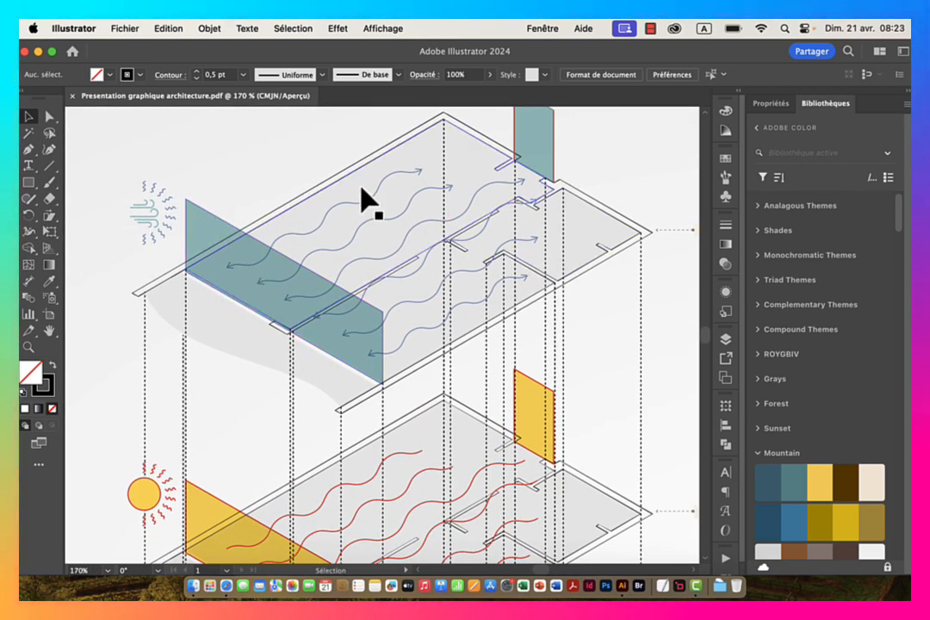
{"action": "left_click_drag", "start_coordinate": [602, 284], "coordinate": [462, 222]}
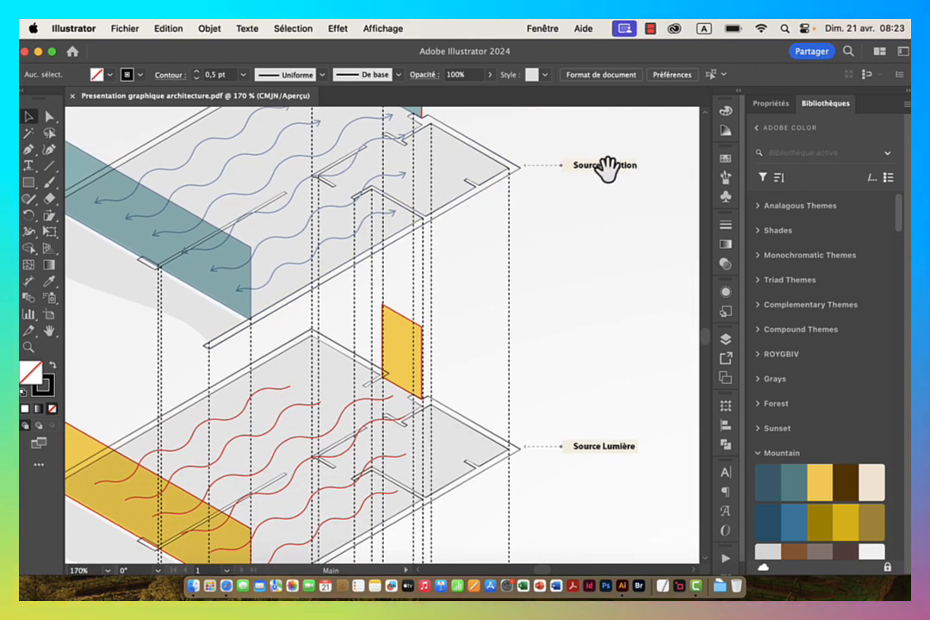
{"action": "mouse_move", "coordinate": [469, 360]}
{"action": "left_mouse_down"}
{"action": "mouse_move", "coordinate": [556, 248]}
{"action": "mouse_move", "coordinate": [556, 218]}
{"action": "left_mouse_up"}
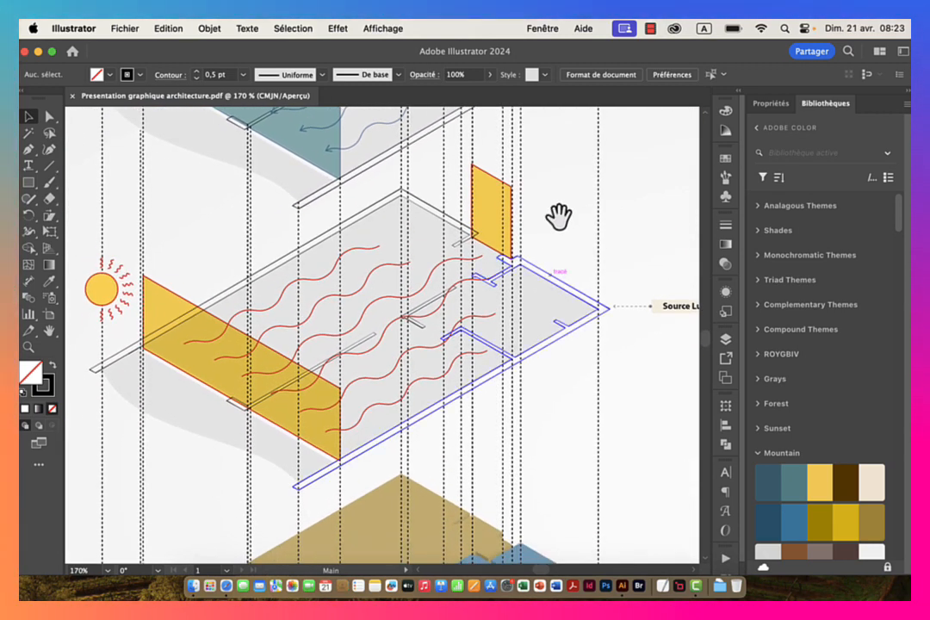
{"action": "left_click_drag", "start_coordinate": [527, 335], "coordinate": [421, 276]}
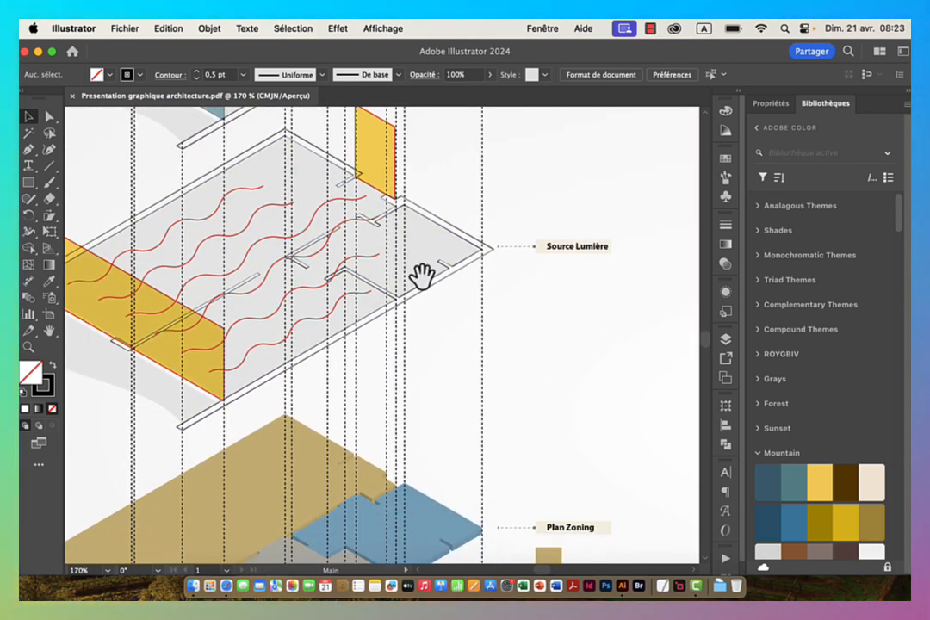
{"action": "mouse_move", "coordinate": [285, 318]}
{"action": "left_mouse_down"}
{"action": "mouse_move", "coordinate": [488, 297]}
{"action": "mouse_move", "coordinate": [499, 332]}
{"action": "left_mouse_up"}
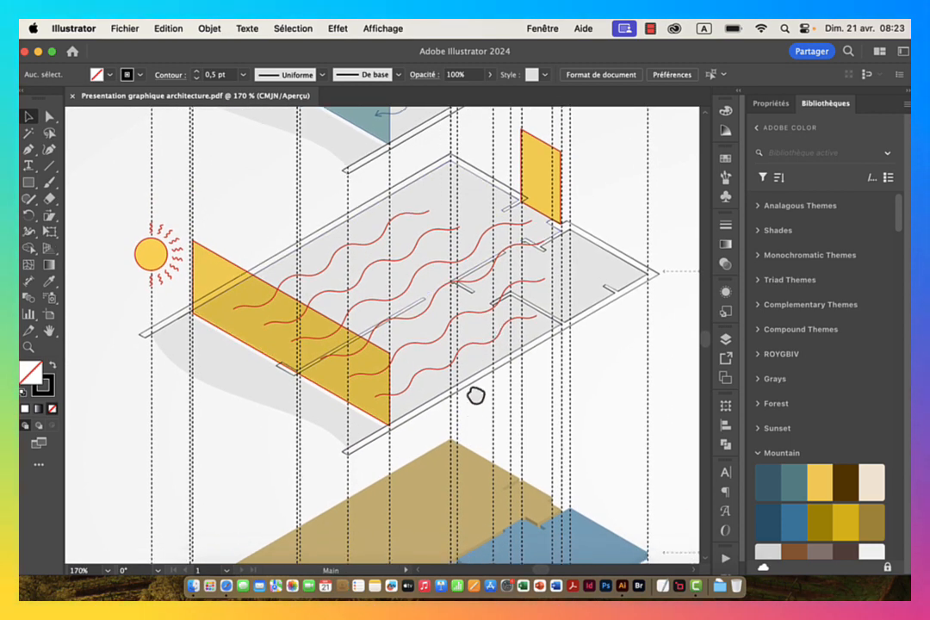
Step: Examine the Plan Zoning and Calepinage Sol levels with their legends, and the furnished floor plan beside them
{"action": "scroll", "coordinate": [478, 396], "scroll_direction": "down", "scroll_amount": 5}
{"action": "mouse_move", "coordinate": [484, 397]}
{"action": "left_mouse_down"}
{"action": "mouse_move", "coordinate": [465, 295]}
{"action": "mouse_move", "coordinate": [409, 304]}
{"action": "left_mouse_up"}
{"action": "scroll", "coordinate": [616, 297], "scroll_direction": "right", "scroll_amount": 3}
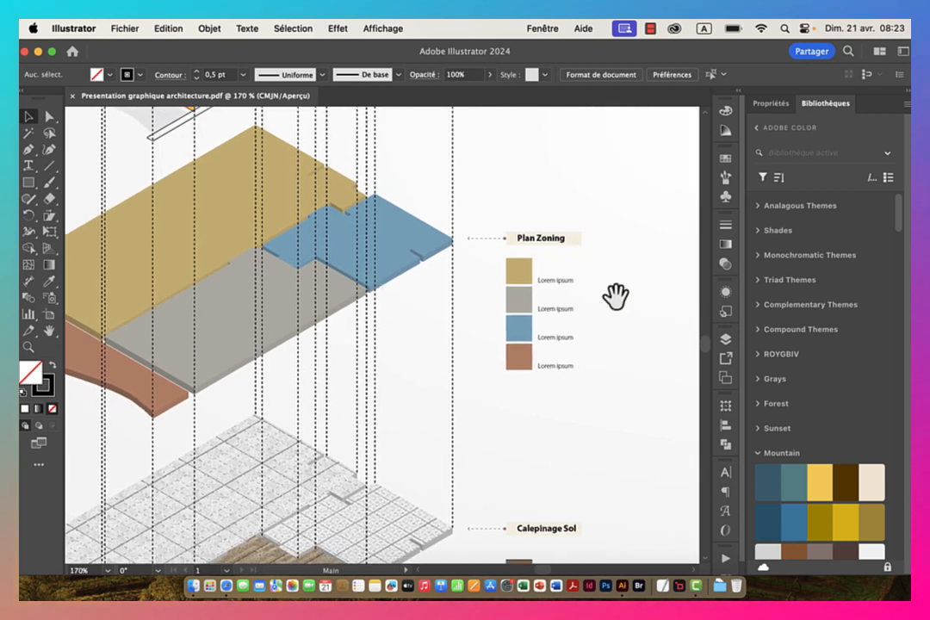
{"action": "left_click_drag", "start_coordinate": [343, 249], "coordinate": [500, 257]}
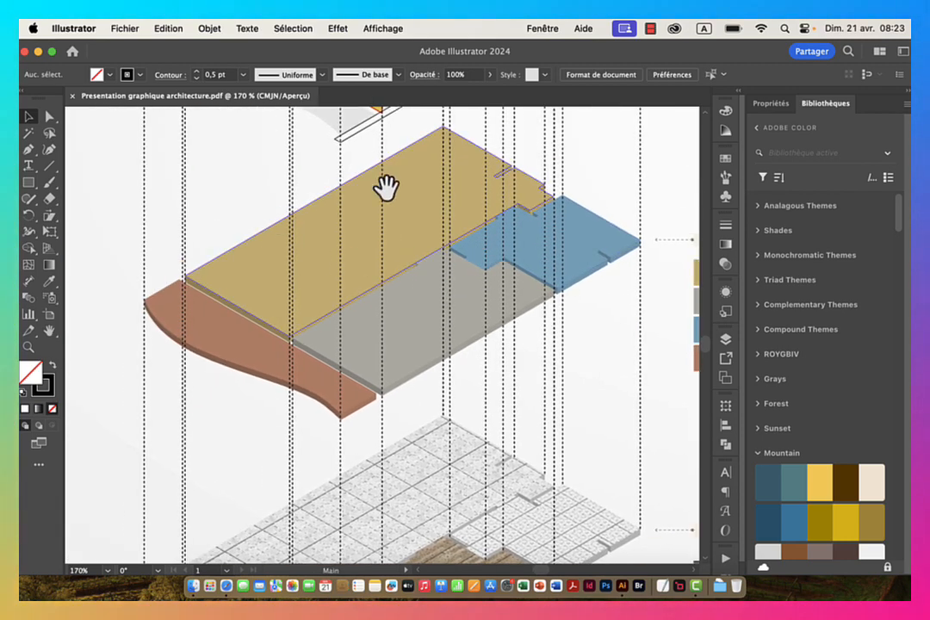
{"action": "mouse_move", "coordinate": [393, 403]}
{"action": "left_mouse_down"}
{"action": "mouse_move", "coordinate": [415, 305]}
{"action": "mouse_move", "coordinate": [360, 284]}
{"action": "left_mouse_up"}
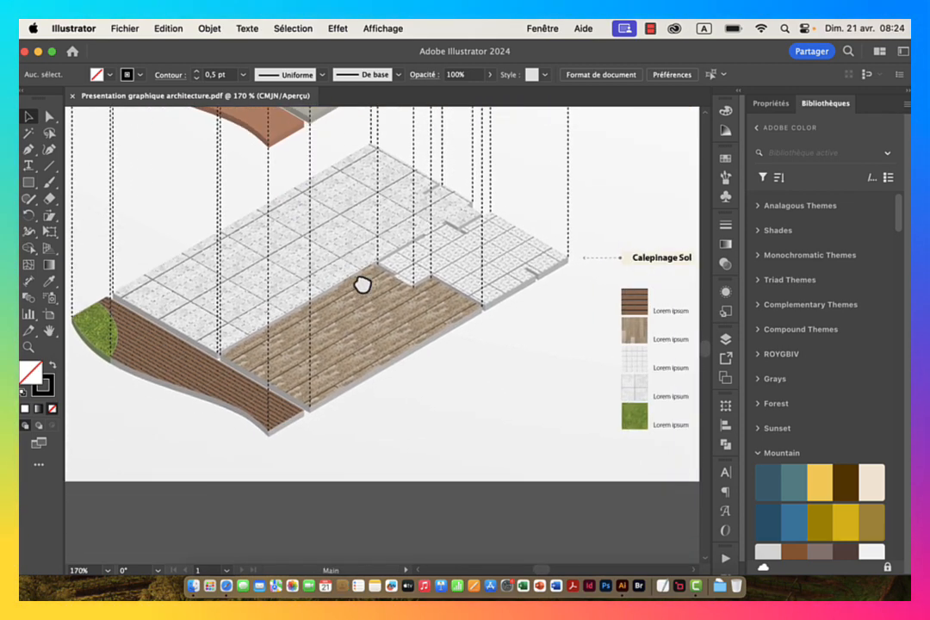
{"action": "left_click_drag", "start_coordinate": [638, 264], "coordinate": [324, 284]}
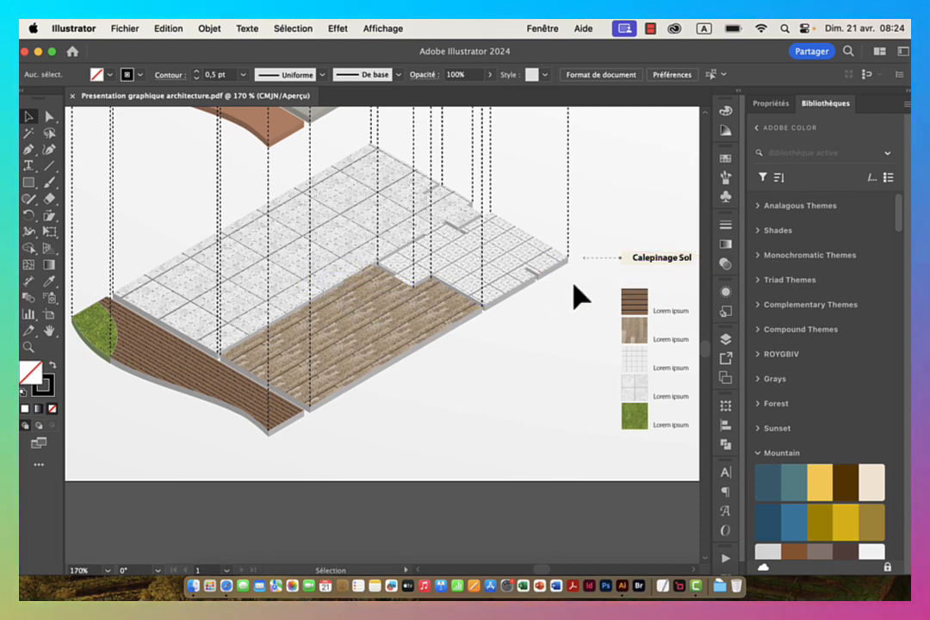
{"action": "left_click_drag", "start_coordinate": [570, 283], "coordinate": [415, 284]}
{"action": "left_click_drag", "start_coordinate": [574, 275], "coordinate": [426, 401]}
{"action": "left_click_drag", "start_coordinate": [525, 281], "coordinate": [432, 393]}
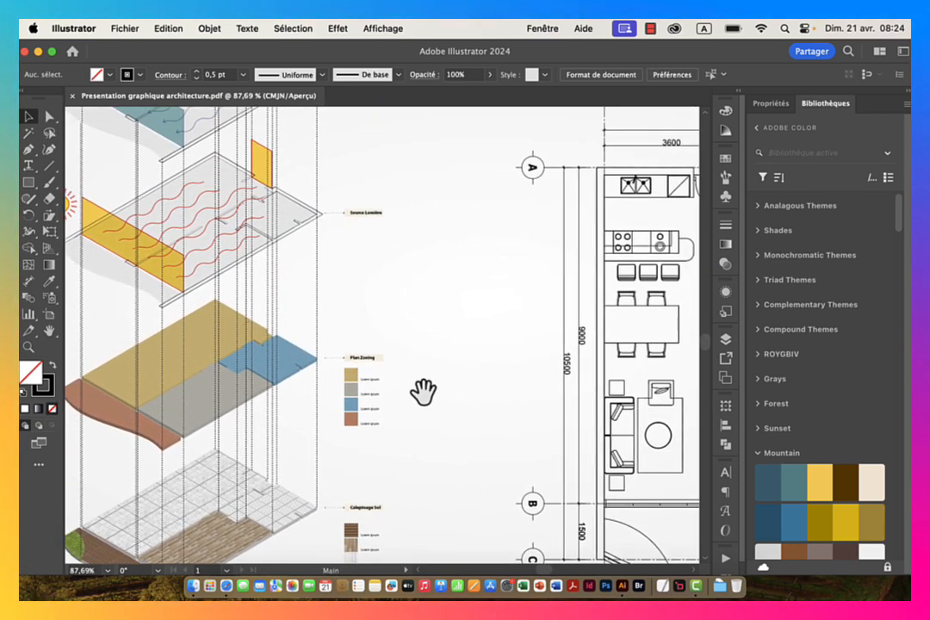
{"action": "left_click_drag", "start_coordinate": [606, 315], "coordinate": [545, 328]}
{"action": "left_click_drag", "start_coordinate": [539, 307], "coordinate": [439, 329]}
{"action": "left_click_drag", "start_coordinate": [552, 328], "coordinate": [518, 326]}
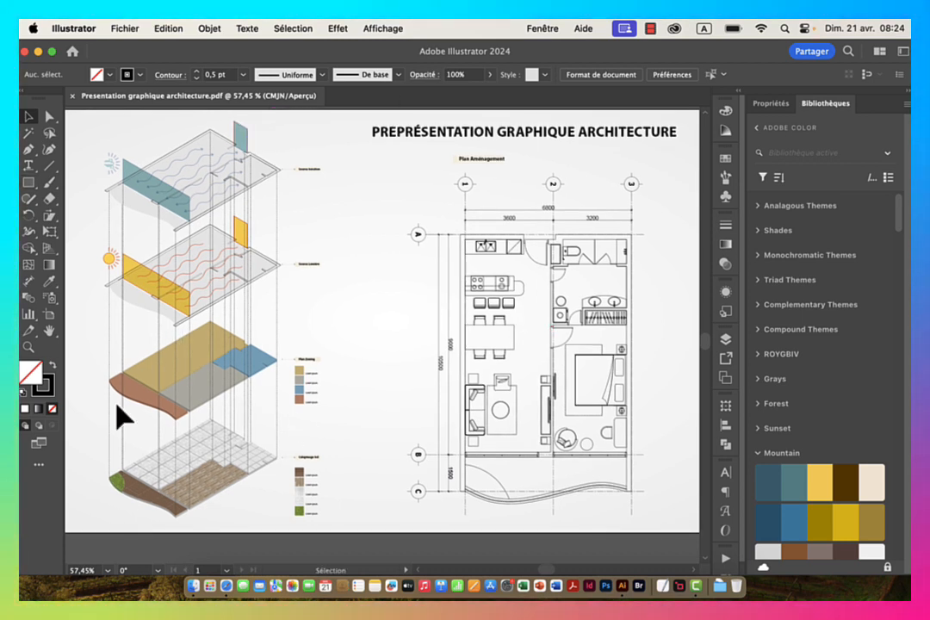
Step: Switch to Finder and open the 2_AI_CASA folder inside Info_2D_2023-2024 on the desktop
{"action": "left_click", "coordinate": [191, 586]}
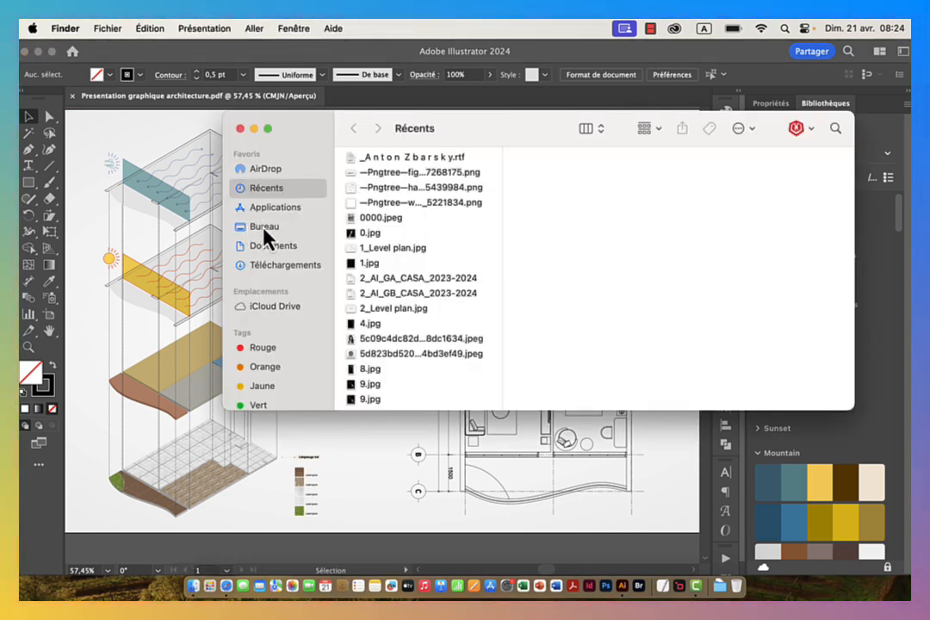
{"action": "left_click", "coordinate": [267, 227]}
{"action": "left_click", "coordinate": [392, 239]}
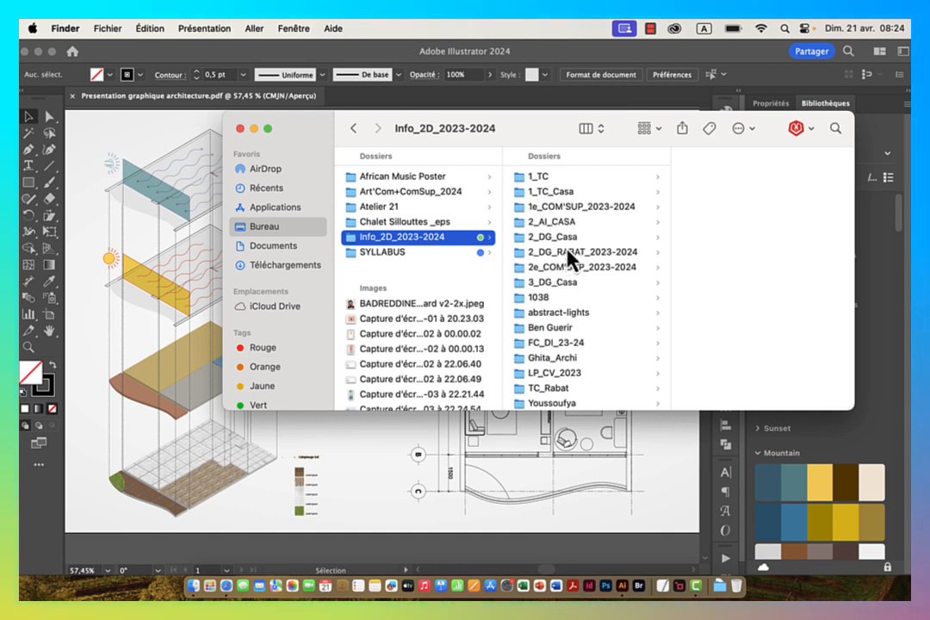
{"action": "left_click", "coordinate": [558, 222]}
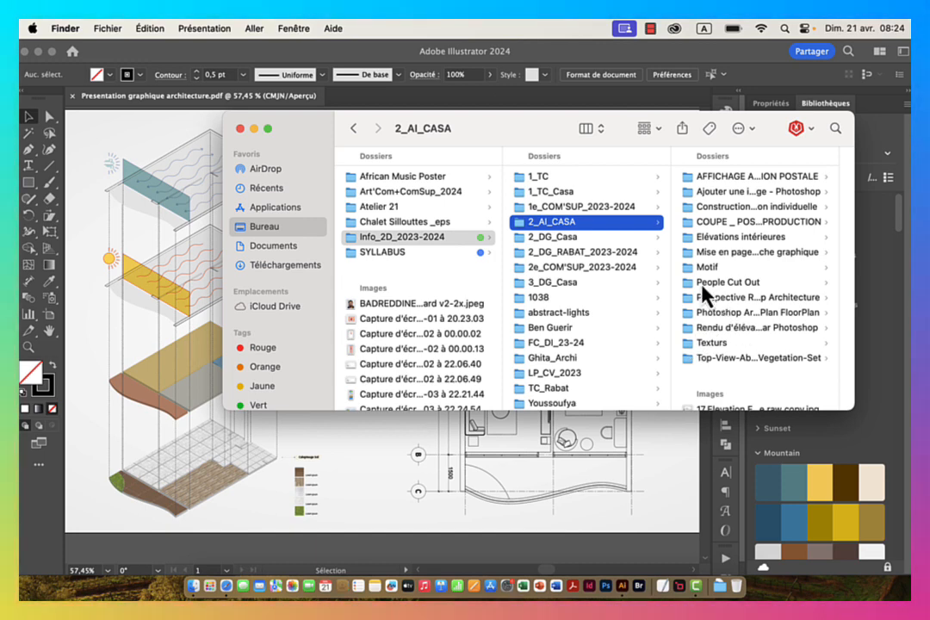
Step: Look through the project subfolders of 2_AI_CASA and open the Photoshop Architecture Plan FloorPlan folder
{"action": "left_click", "coordinate": [688, 237]}
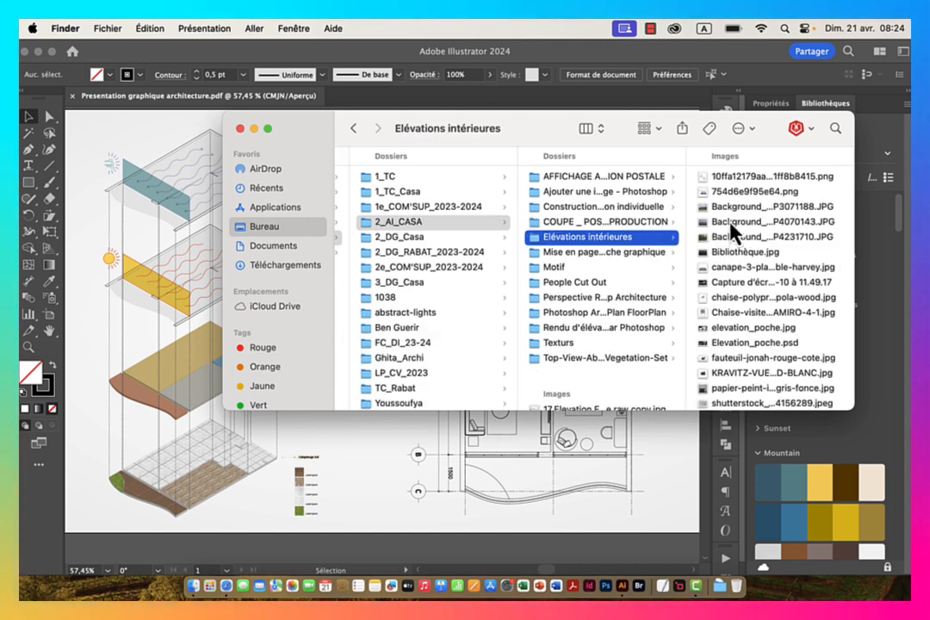
{"action": "left_click", "coordinate": [564, 177]}
{"action": "key", "text": "Down"}
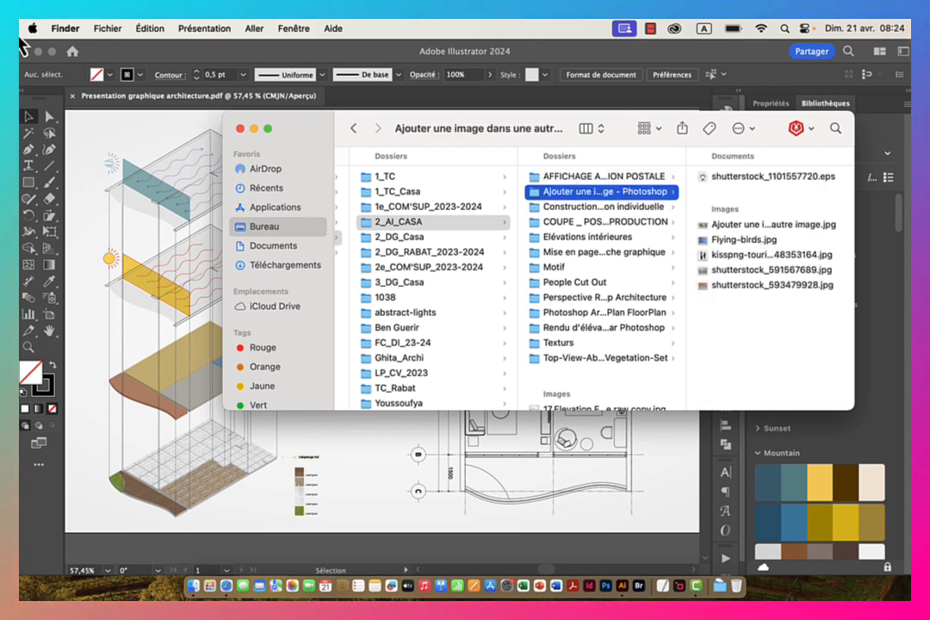
{"action": "key", "text": "Down"}
{"action": "key", "text": "Down"}
{"action": "key", "text": "Up"}
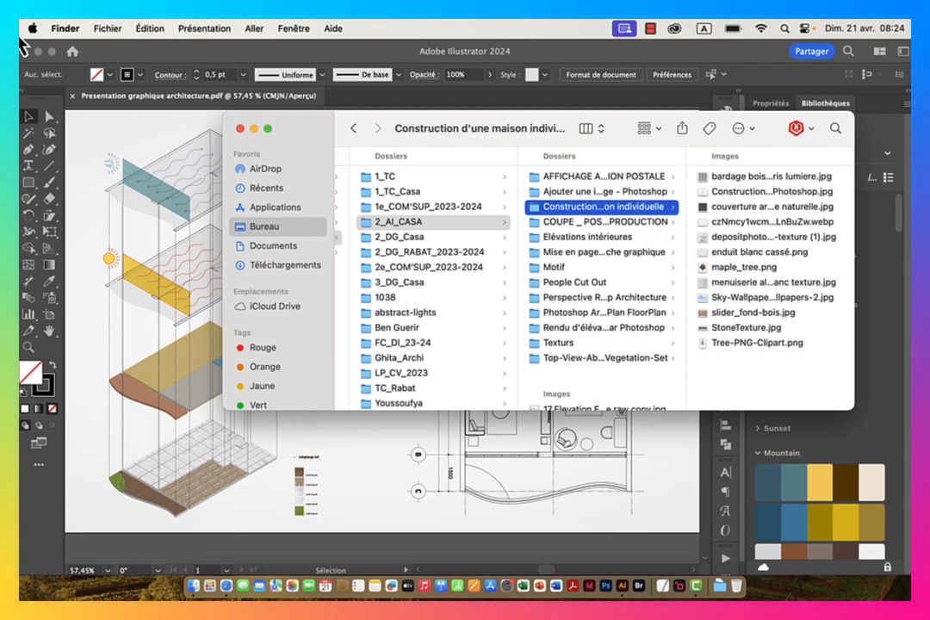
{"action": "key", "text": "Down"}
{"action": "key", "text": "Down"}
{"action": "key", "text": "Down"}
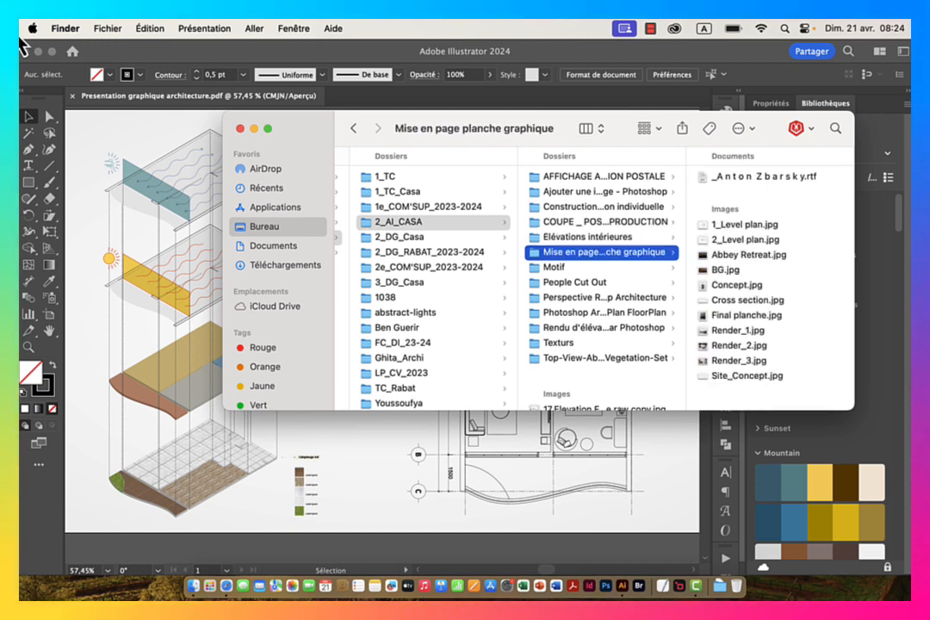
{"action": "key", "text": "Down"}
{"action": "key", "text": "Down"}
{"action": "key", "text": "Down"}
{"action": "key", "text": "Down"}
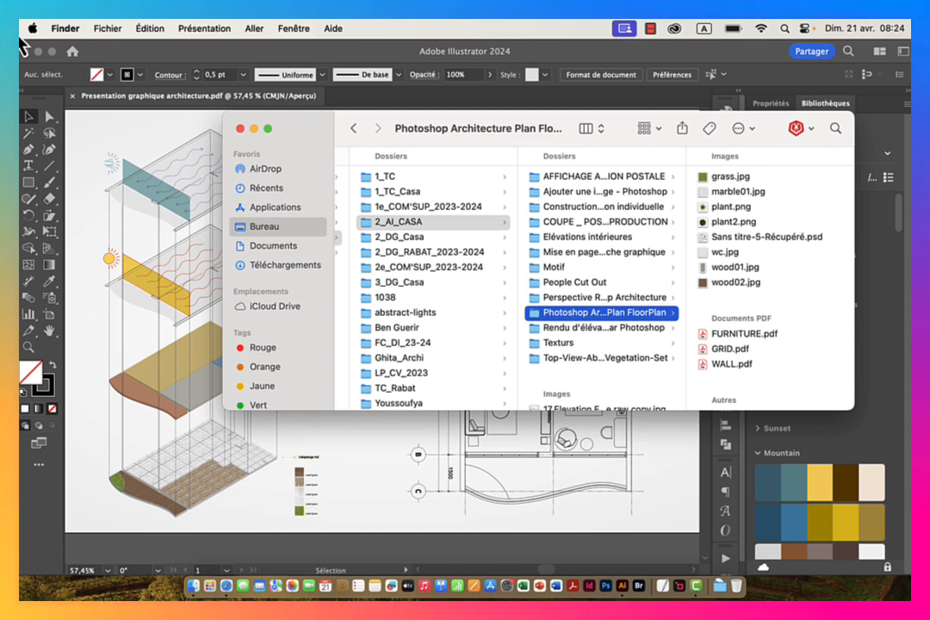
{"action": "key", "text": "Right"}
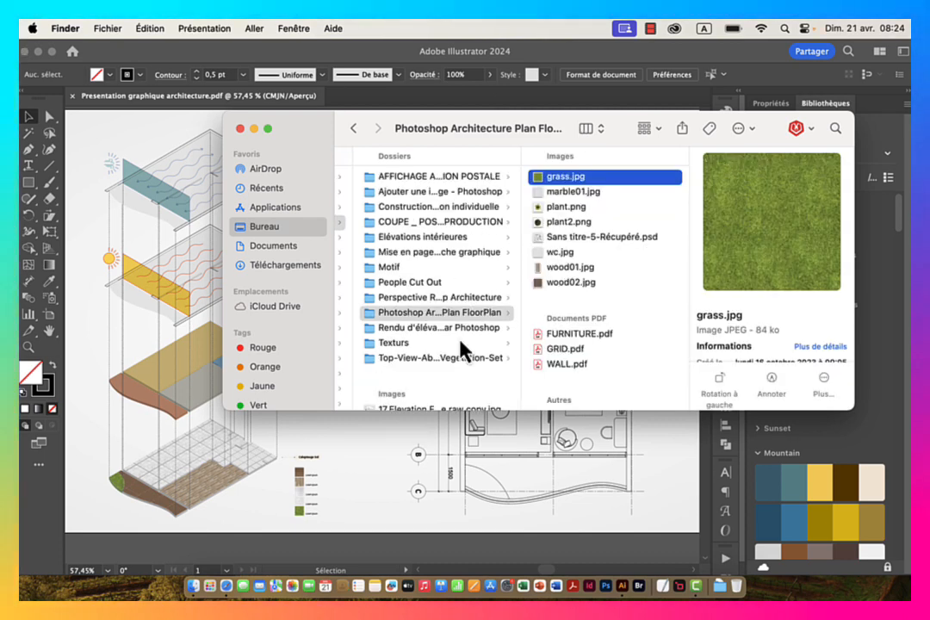
Step: Preview FURNITURE.pdf, GRID.pdf and WALL.pdf one after another
{"action": "left_click", "coordinate": [568, 334]}
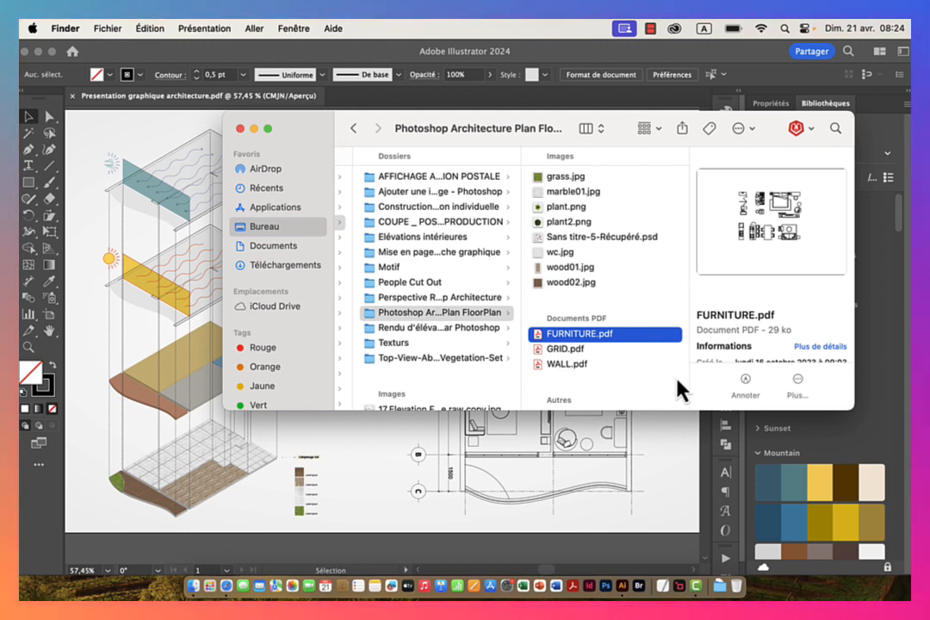
{"action": "key", "text": "space"}
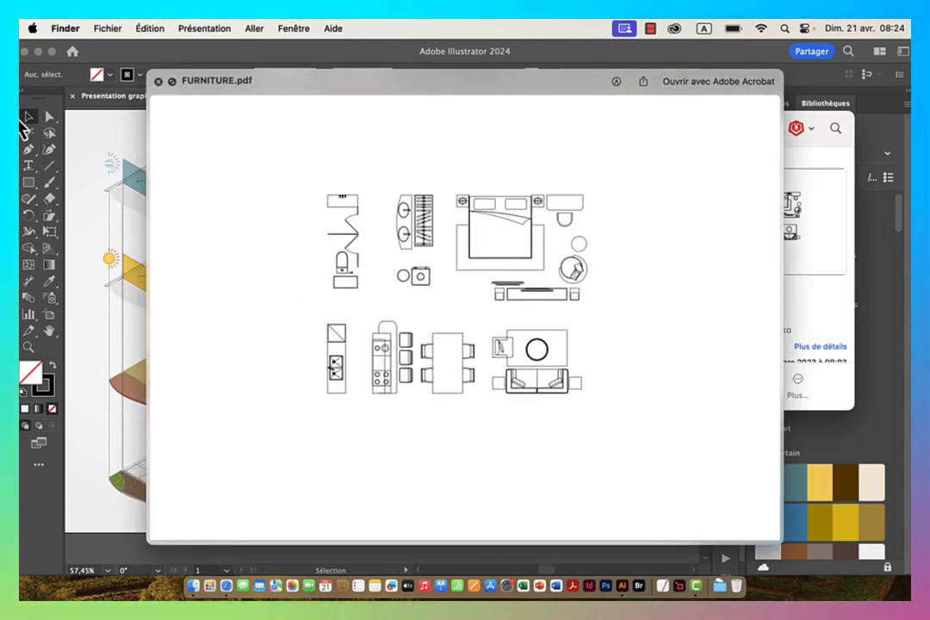
{"action": "key", "text": "Down"}
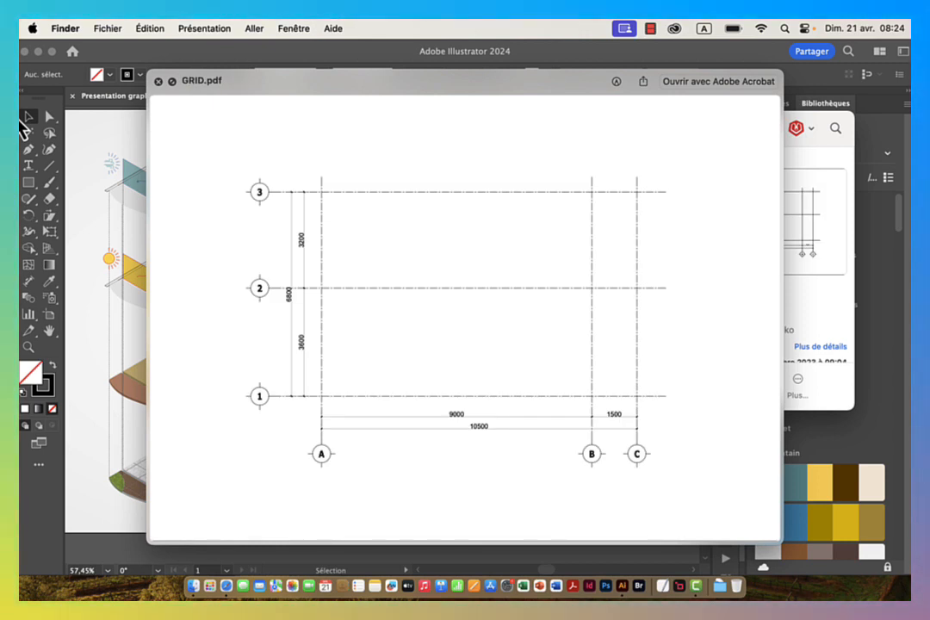
{"action": "key", "text": "Down"}
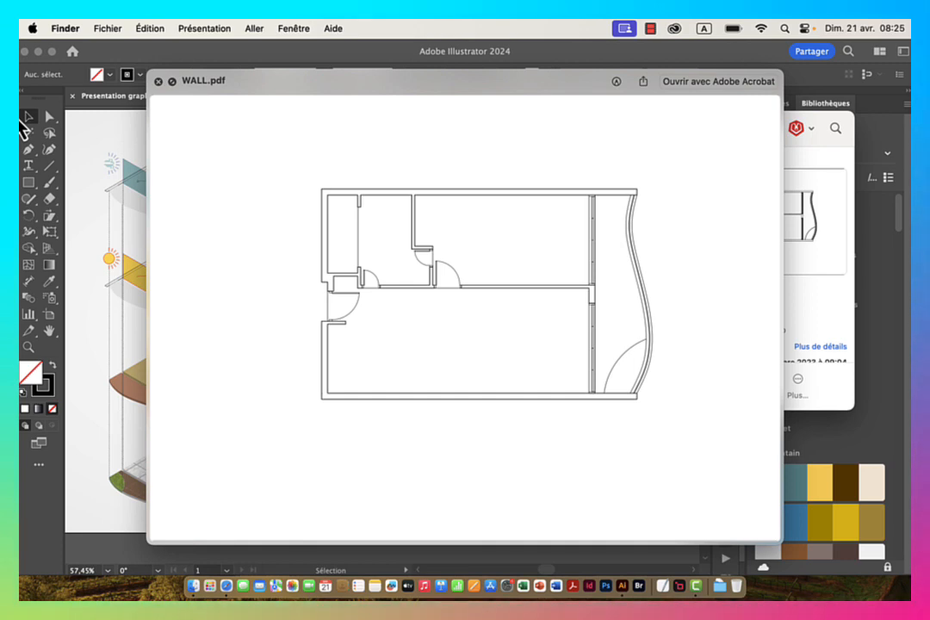
{"action": "key", "text": "space"}
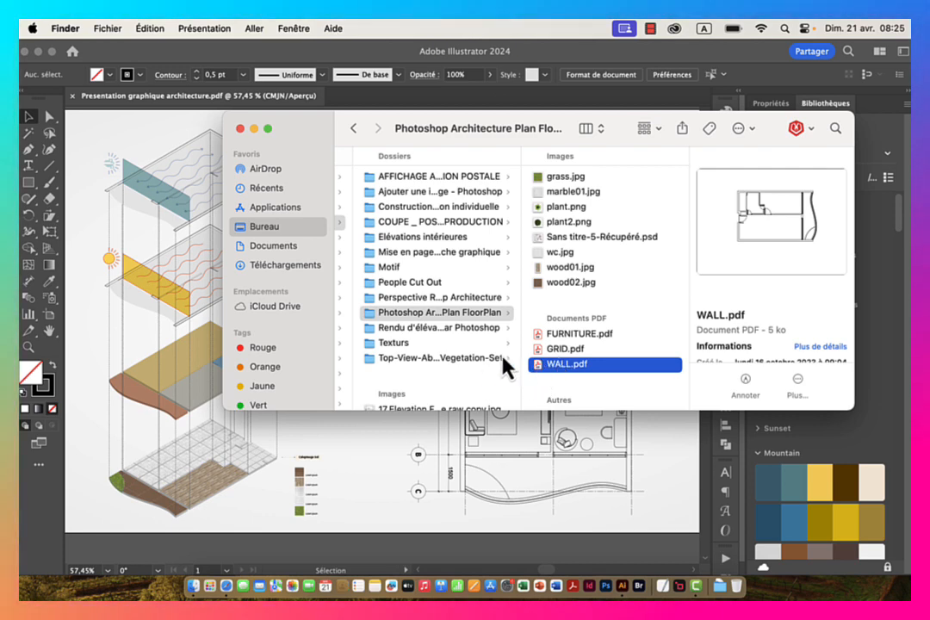
Step: Open WALL.pdf in Illustrator and fit the whole page in view
{"action": "left_click_drag", "start_coordinate": [540, 372], "coordinate": [627, 592]}
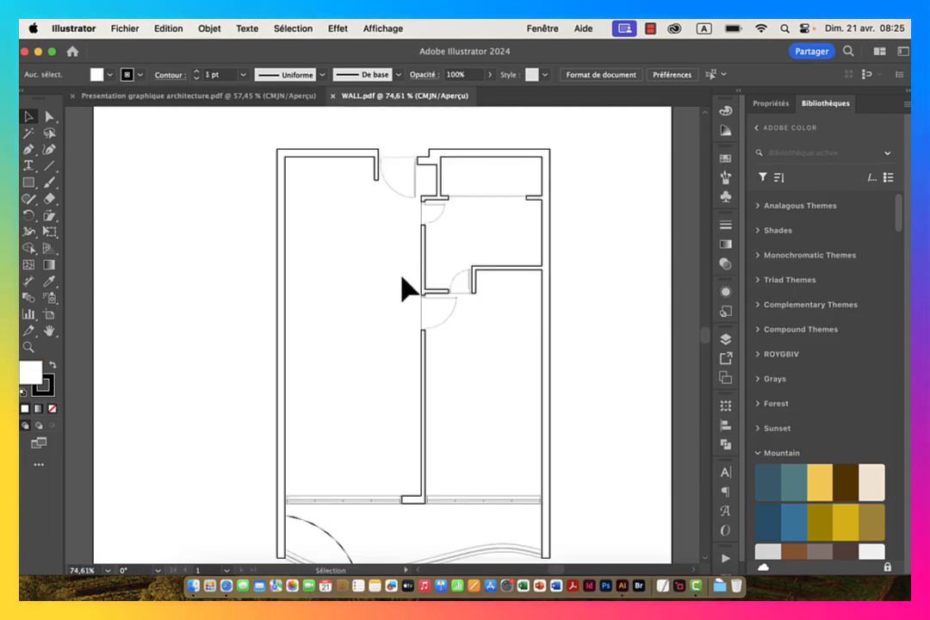
{"action": "left_click_drag", "start_coordinate": [490, 268], "coordinate": [400, 265]}
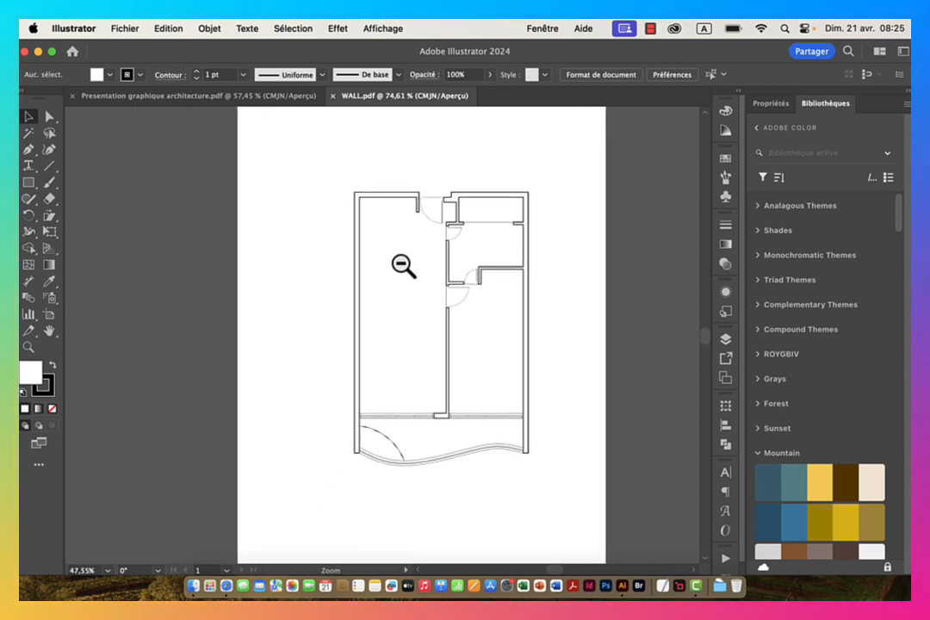
{"action": "left_click_drag", "start_coordinate": [493, 274], "coordinate": [475, 290]}
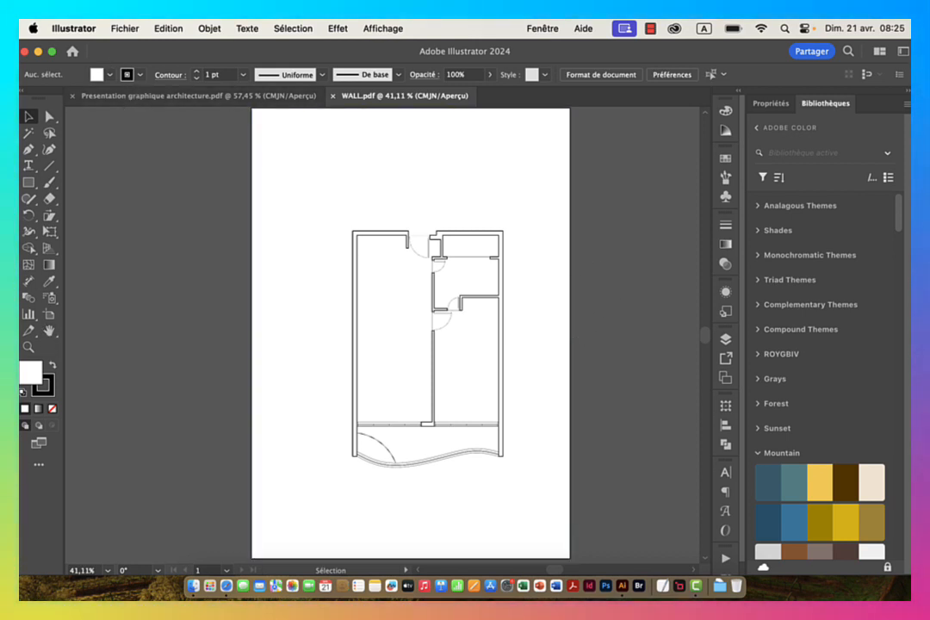
Step: Change the artboard of WALL.pdf to landscape orientation and return to the Selection tool
{"action": "left_click", "coordinate": [48, 315]}
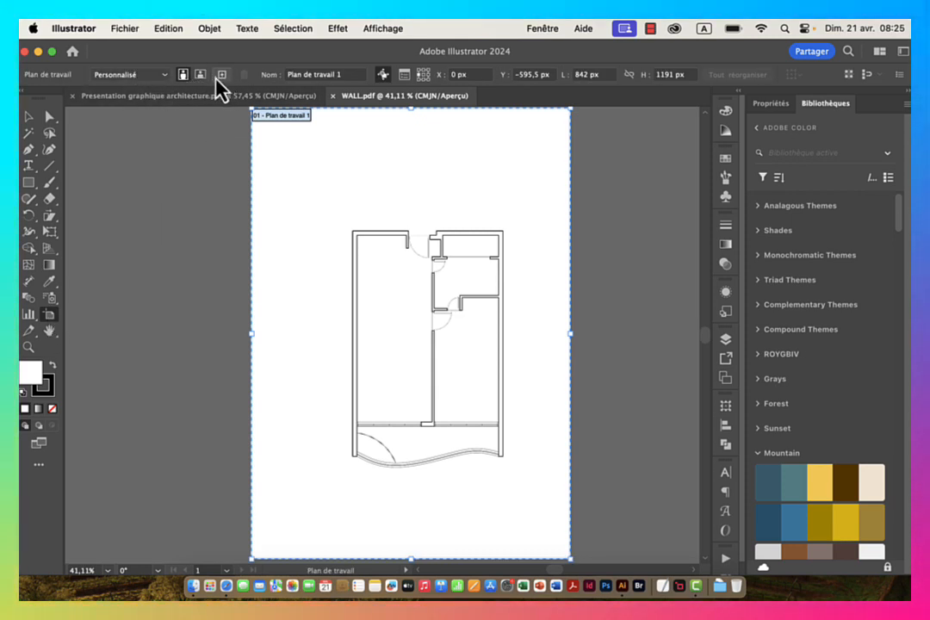
{"action": "left_click", "coordinate": [200, 74]}
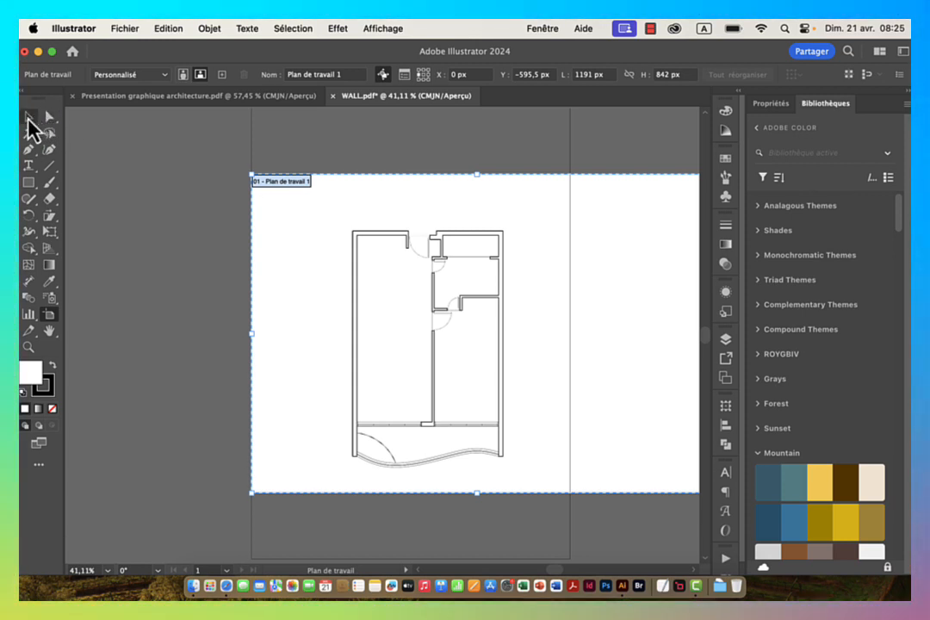
{"action": "left_click", "coordinate": [29, 117]}
Step: Select the clipping group that holds the wall plan on the landscape artboard
{"action": "key", "text": "space"}
{"action": "left_click_drag", "start_coordinate": [563, 283], "coordinate": [445, 293]}
{"action": "key", "text": "super+space"}
{"action": "key", "text": "space"}
{"action": "left_click", "coordinate": [430, 229]}
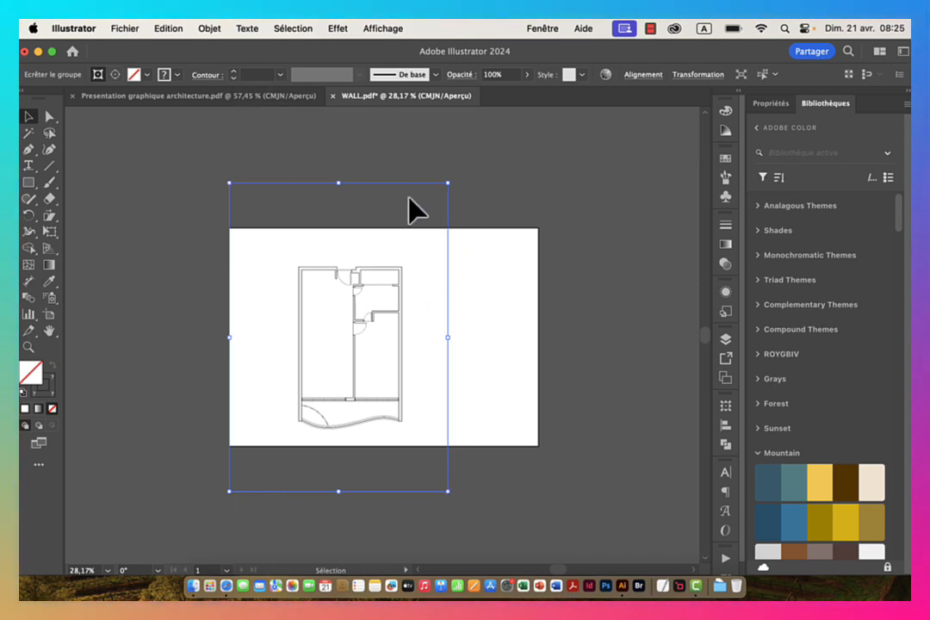
{"action": "key", "text": "super+space"}
{"action": "left_click_drag", "start_coordinate": [244, 229], "coordinate": [303, 233]}
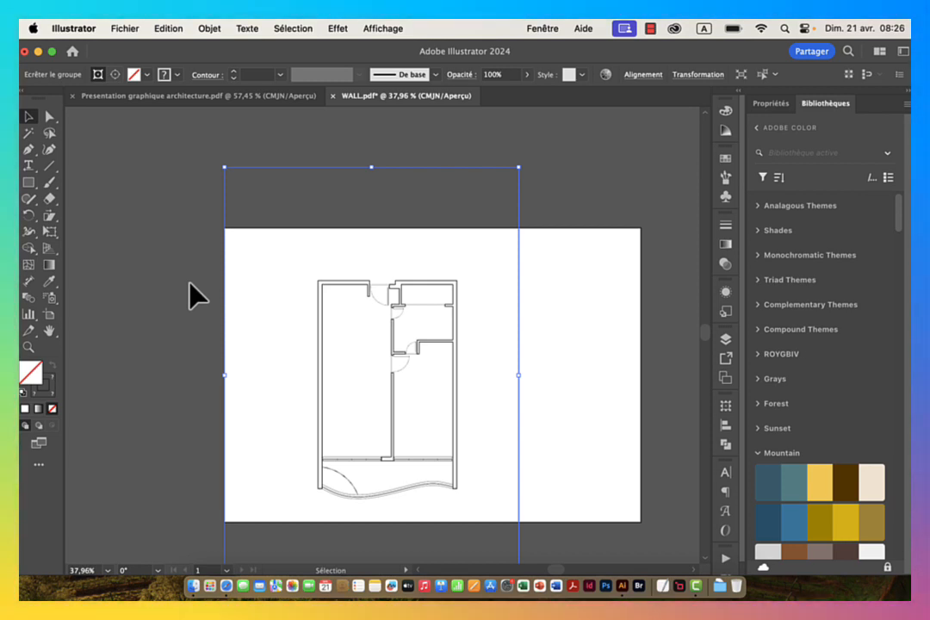
Step: Delete the clipping frame around the wall plan by selecting its upper anchor points with Direct Selection and removing the path
{"action": "left_click", "coordinate": [49, 118]}
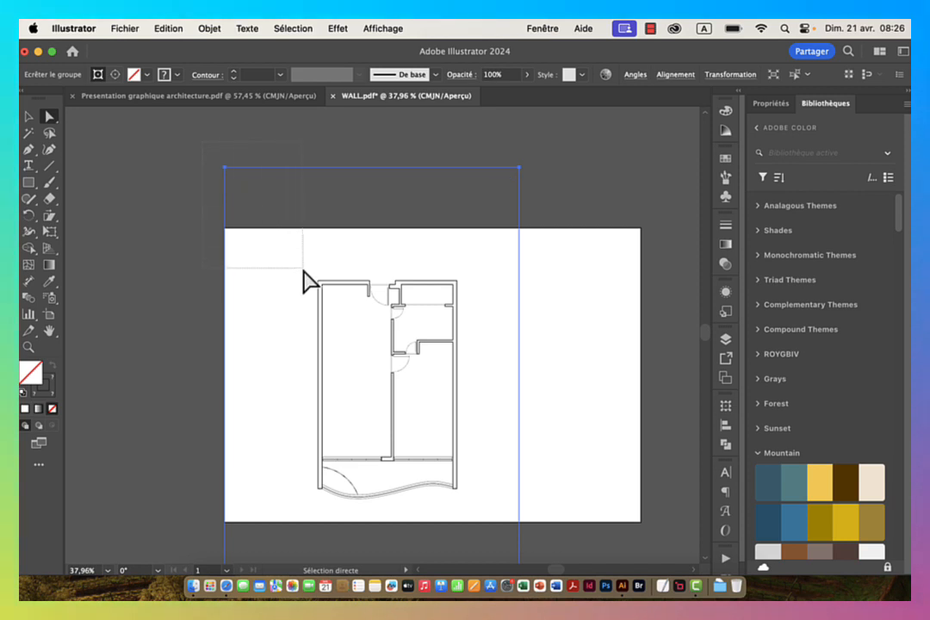
{"action": "left_click_drag", "start_coordinate": [311, 311], "coordinate": [552, 267]}
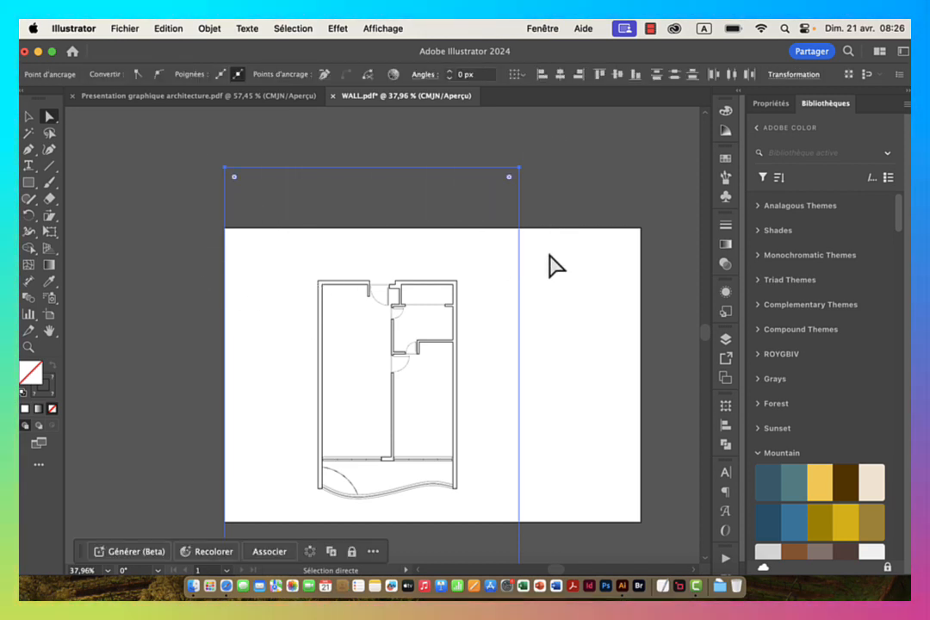
{"action": "left_click", "coordinate": [550, 266]}
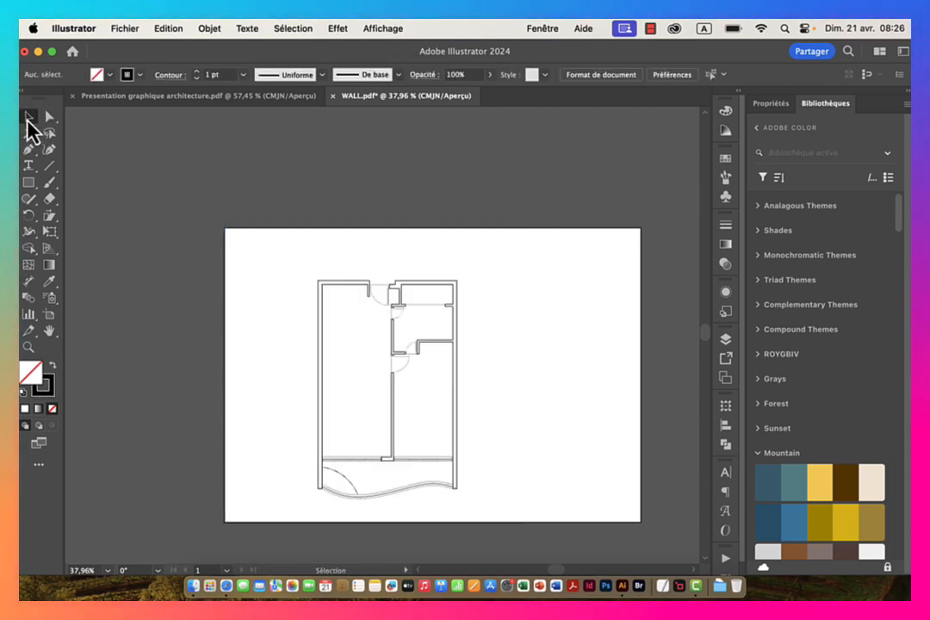
Step: Select the whole wall plan and move it to the right half of the landscape artboard
{"action": "left_click_drag", "start_coordinate": [357, 368], "coordinate": [310, 272]}
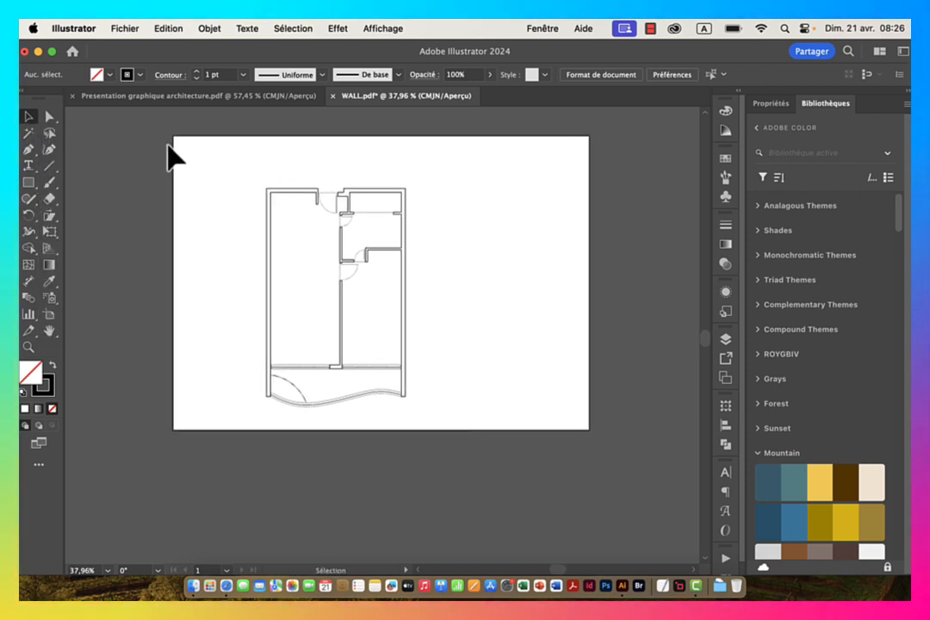
{"action": "left_click_drag", "start_coordinate": [168, 144], "coordinate": [529, 513]}
{"action": "left_click_drag", "start_coordinate": [477, 319], "coordinate": [536, 462]}
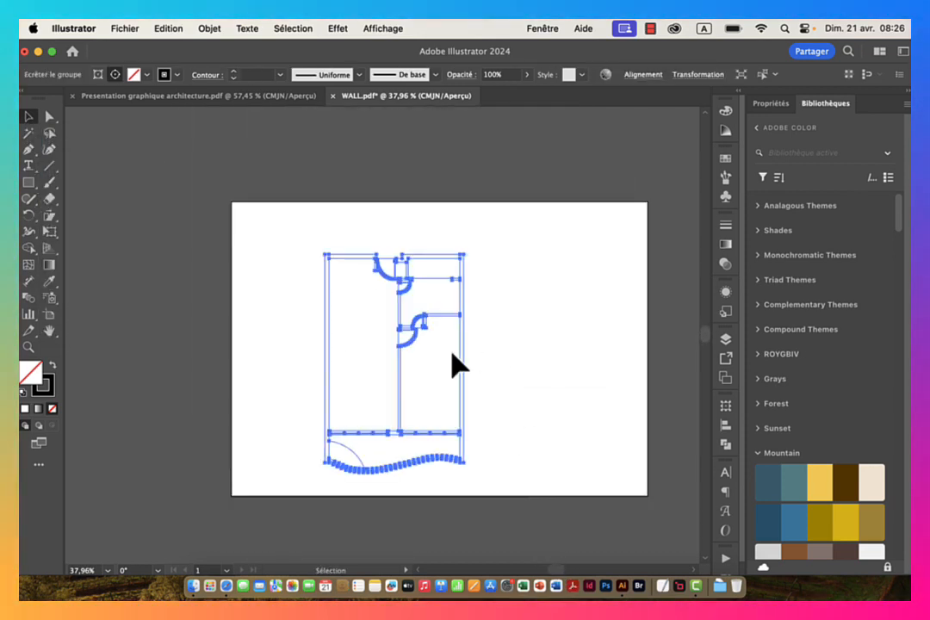
{"action": "left_click_drag", "start_coordinate": [364, 269], "coordinate": [508, 252]}
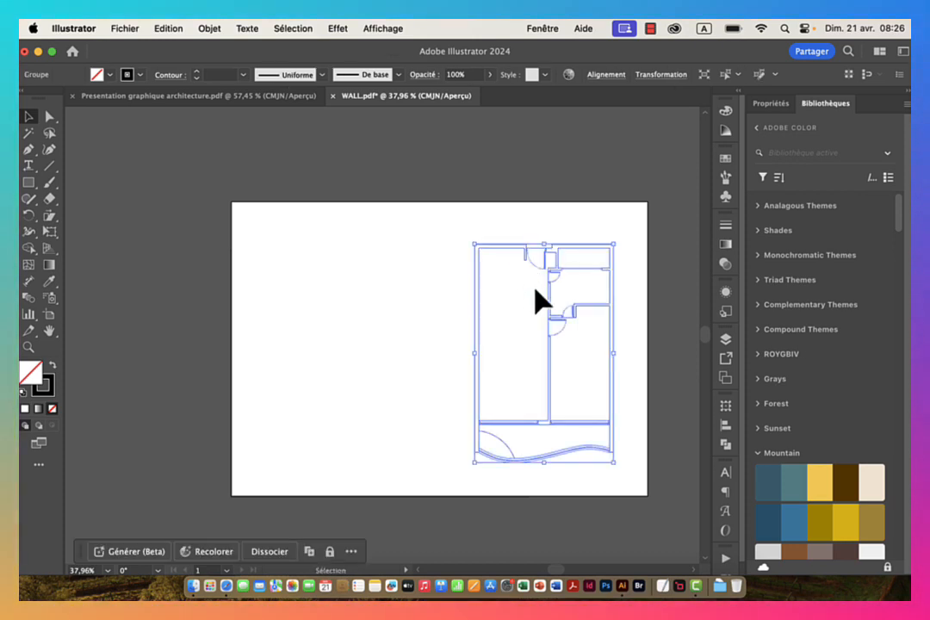
Step: Set the wall plan's stroke weight to 0,5 pt, deselect it and check the line weight up close
{"action": "left_click_drag", "start_coordinate": [508, 300], "coordinate": [439, 253]}
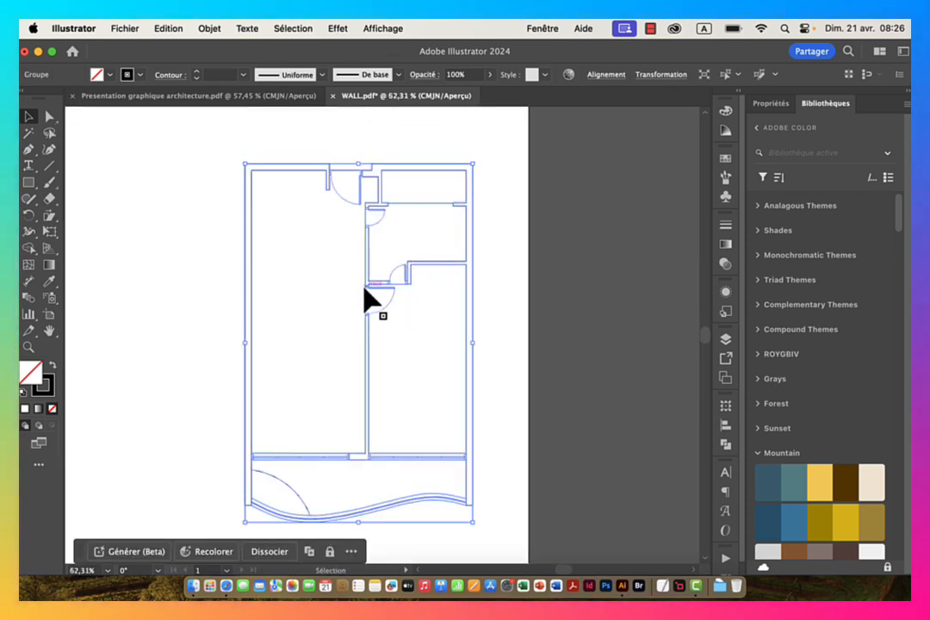
{"action": "left_click", "coordinate": [244, 75]}
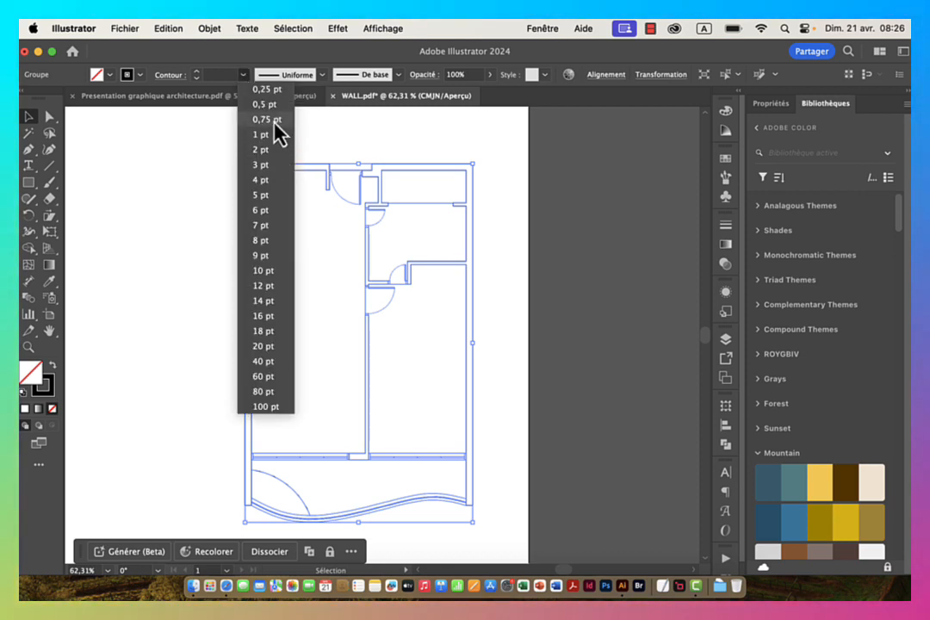
{"action": "left_click", "coordinate": [266, 107]}
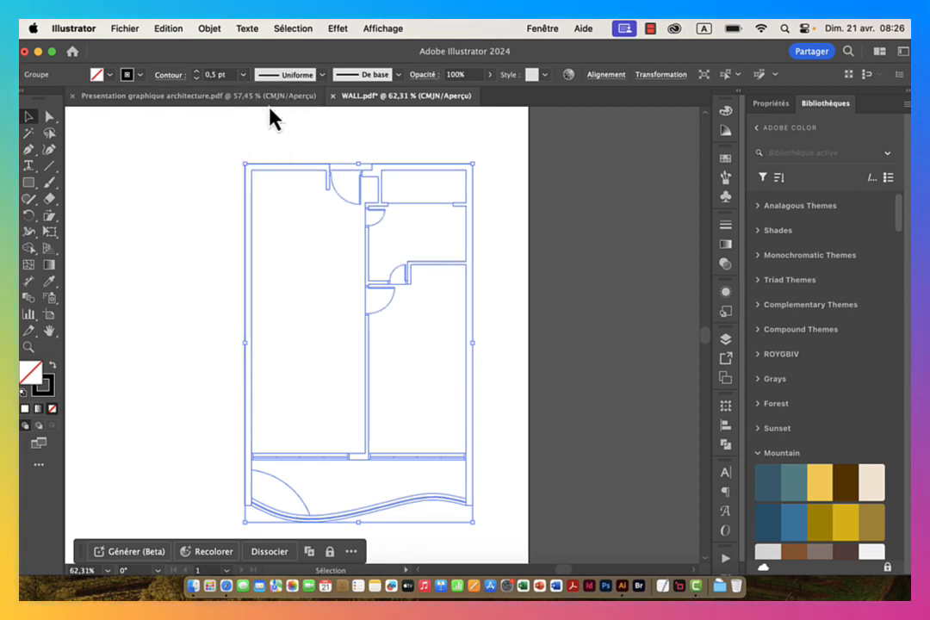
{"action": "left_click", "coordinate": [199, 170]}
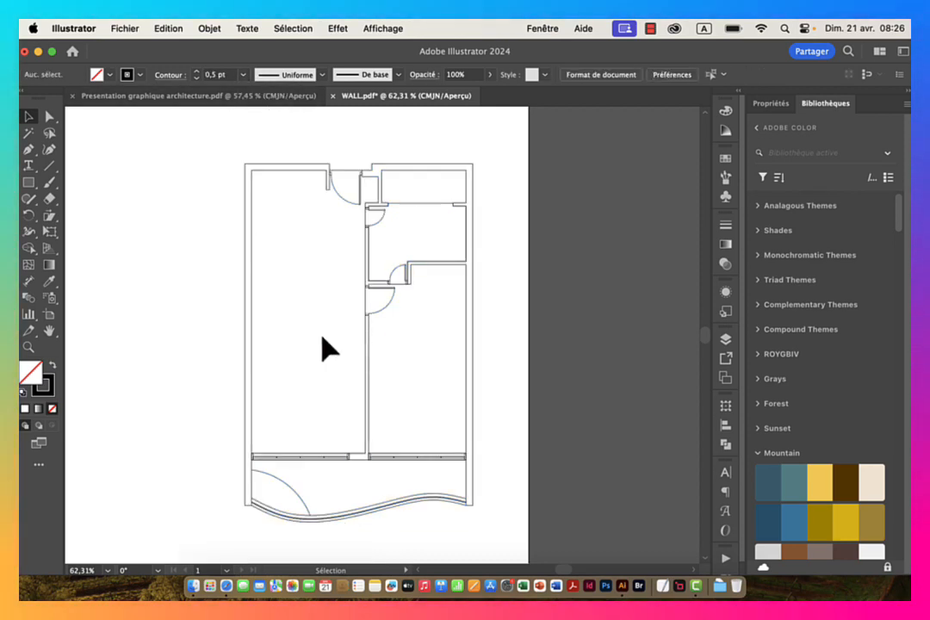
{"action": "left_click_drag", "start_coordinate": [324, 337], "coordinate": [479, 323]}
{"action": "left_click_drag", "start_coordinate": [529, 237], "coordinate": [425, 242]}
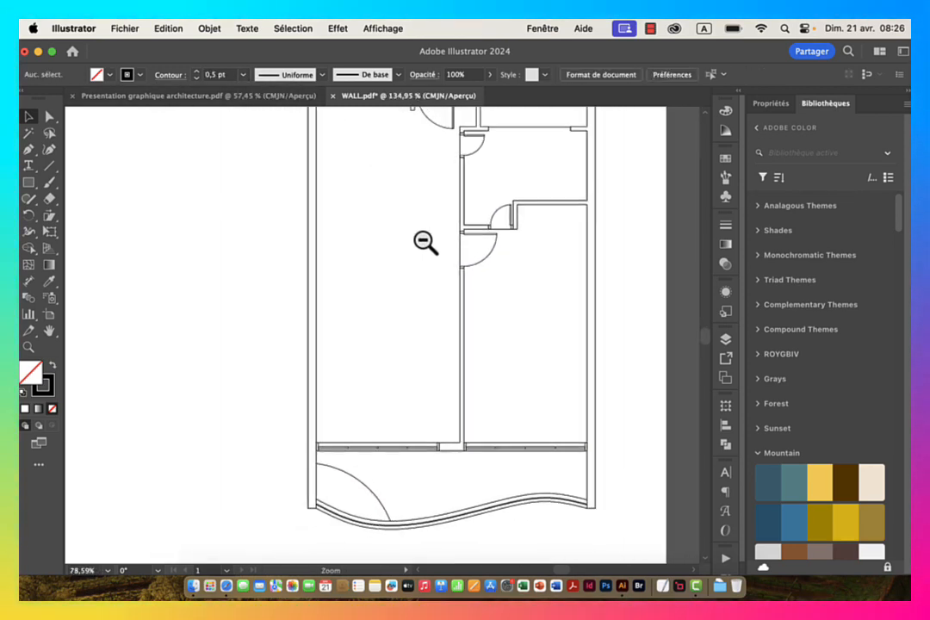
{"action": "left_click_drag", "start_coordinate": [575, 218], "coordinate": [458, 250]}
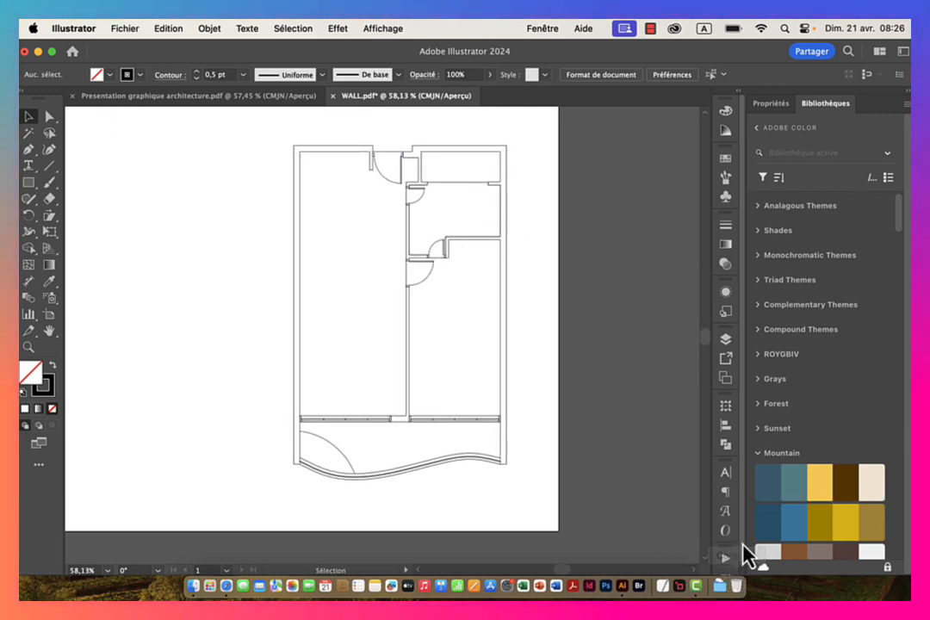
Step: Rename the layer Calque 1 to Wall and add a new layer above it
{"action": "left_click", "coordinate": [724, 339]}
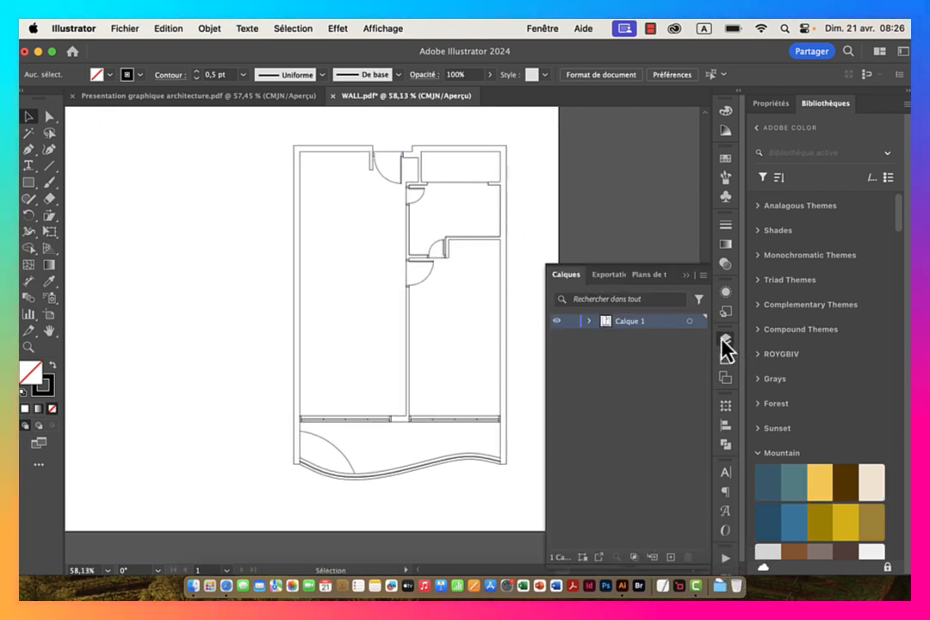
{"action": "double_click", "coordinate": [637, 321]}
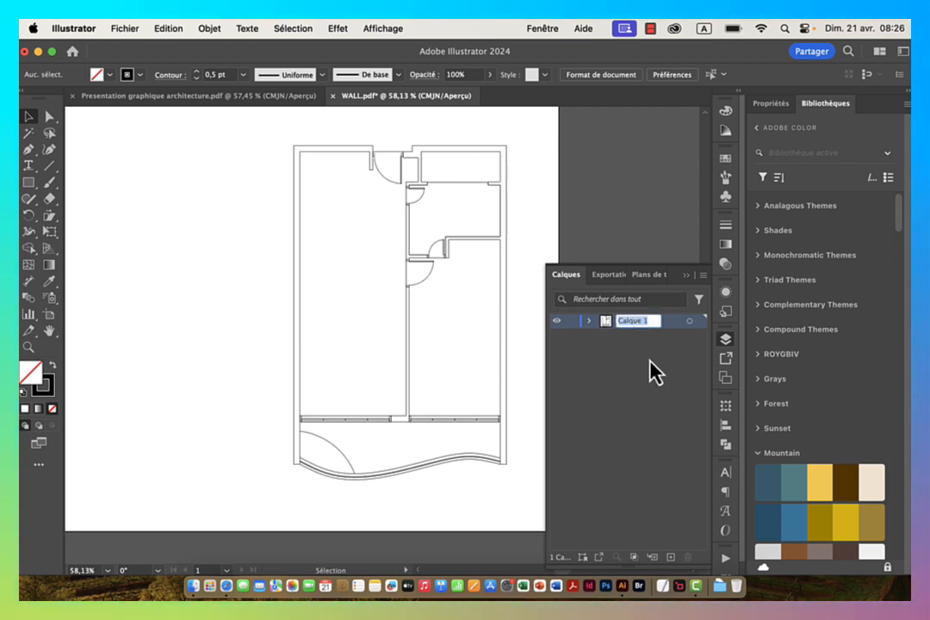
{"action": "type", "text": "W"}
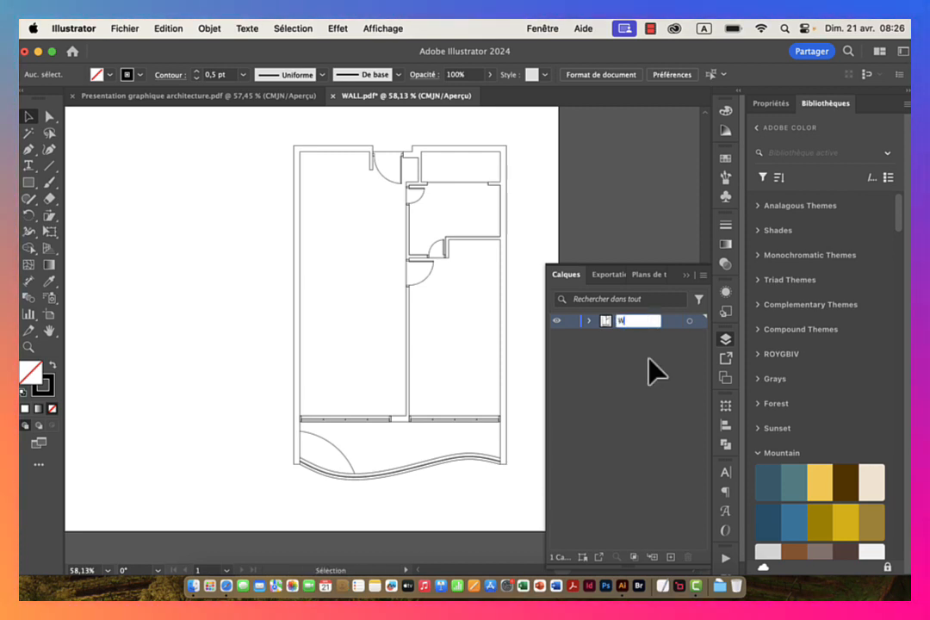
{"action": "type", "text": "all"}
{"action": "key", "text": "Return"}
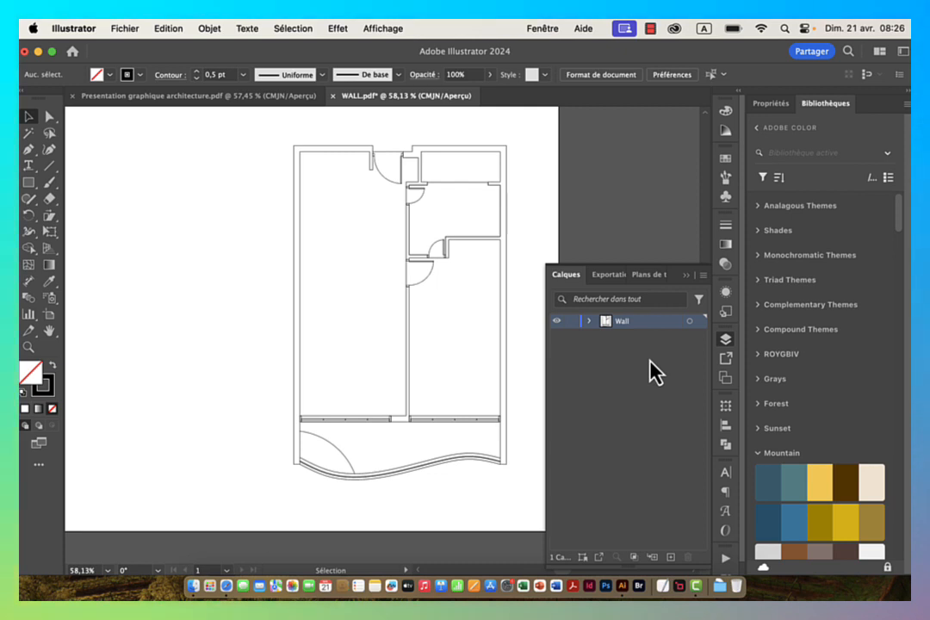
{"action": "left_click", "coordinate": [671, 557]}
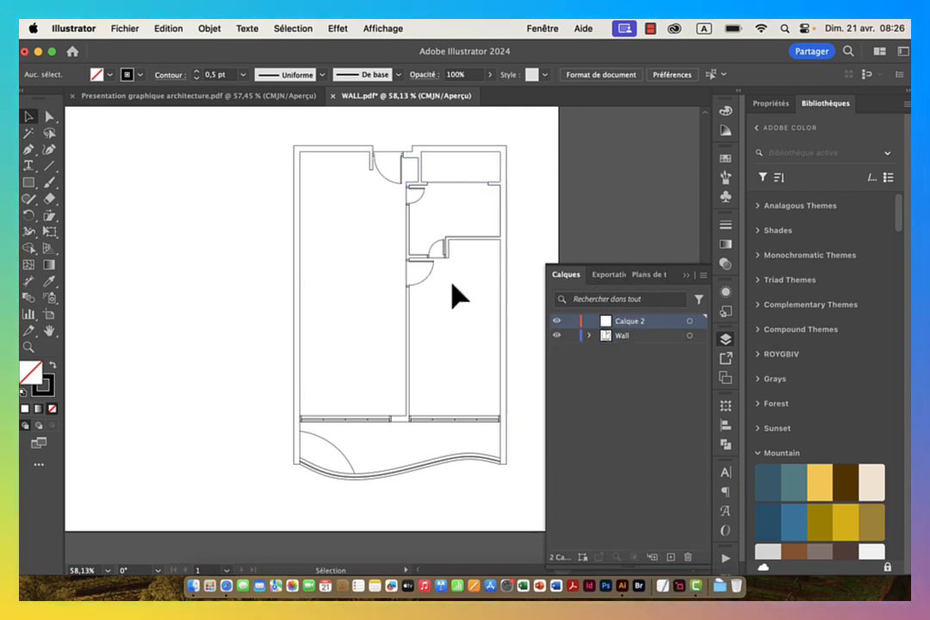
Step: Place FURNITURE.pdf from Finder on the new layer as a linked file and fit it over the wall plan, inside the walls
{"action": "key", "text": "a"}
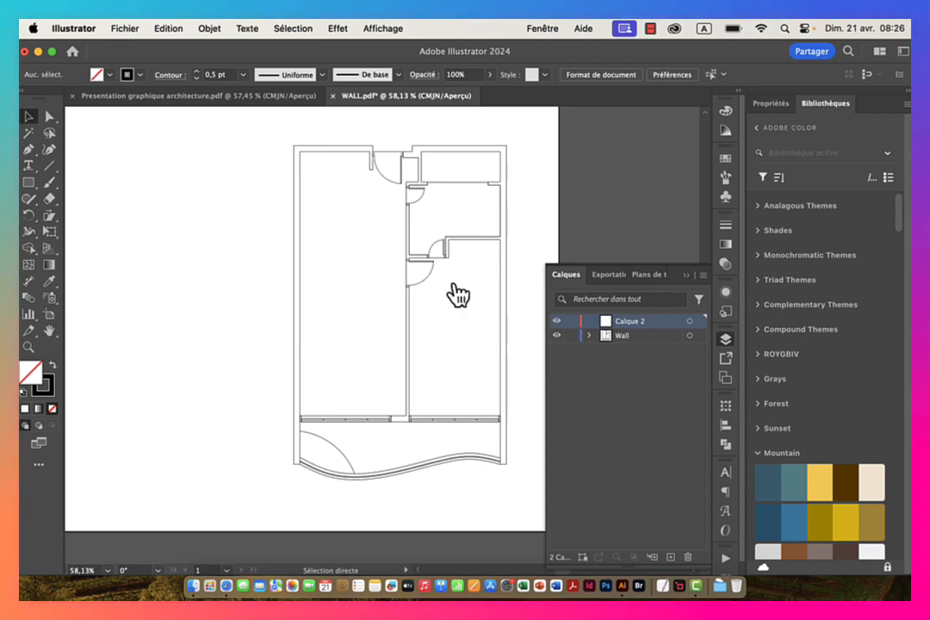
{"action": "key", "text": "super+Tab"}
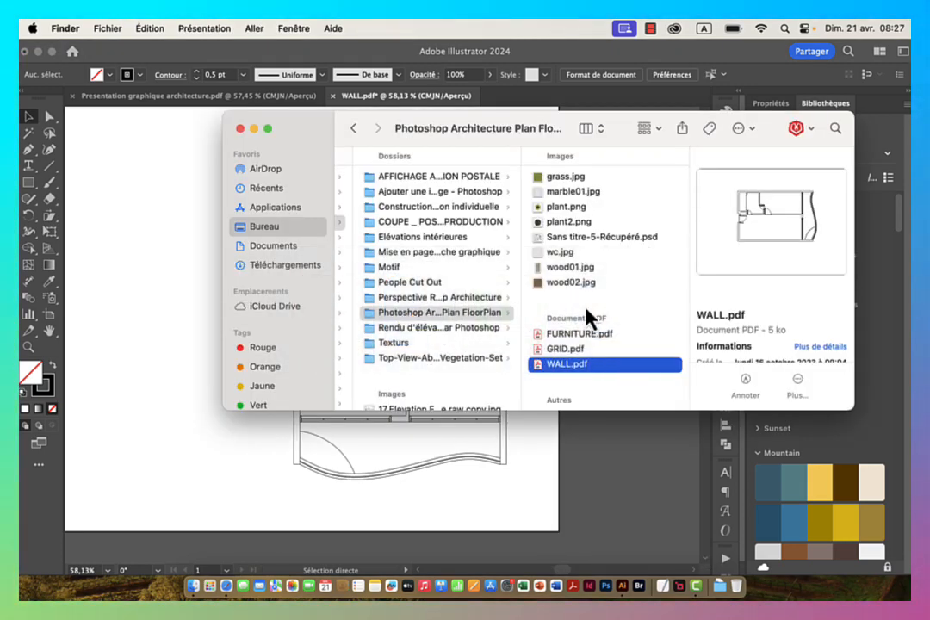
{"action": "left_click", "coordinate": [554, 352]}
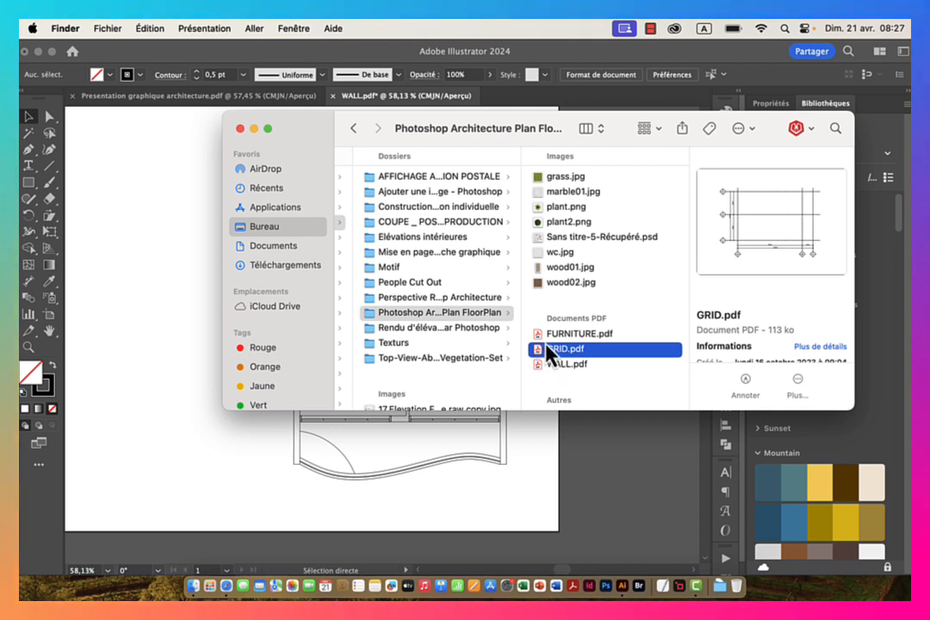
{"action": "left_click", "coordinate": [554, 340]}
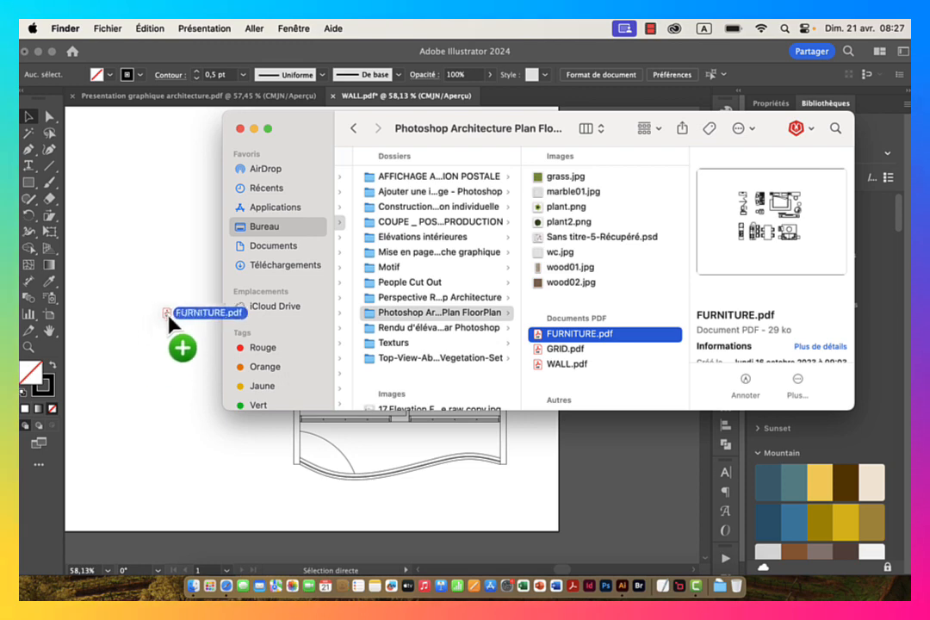
{"action": "left_click_drag", "start_coordinate": [169, 320], "coordinate": [169, 324]}
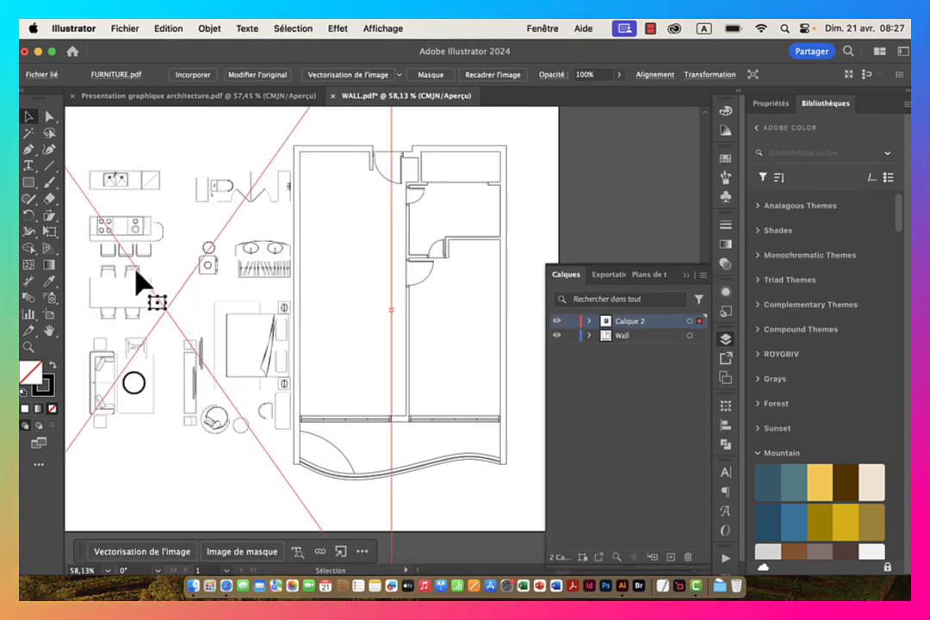
{"action": "left_click_drag", "start_coordinate": [141, 282], "coordinate": [353, 262]}
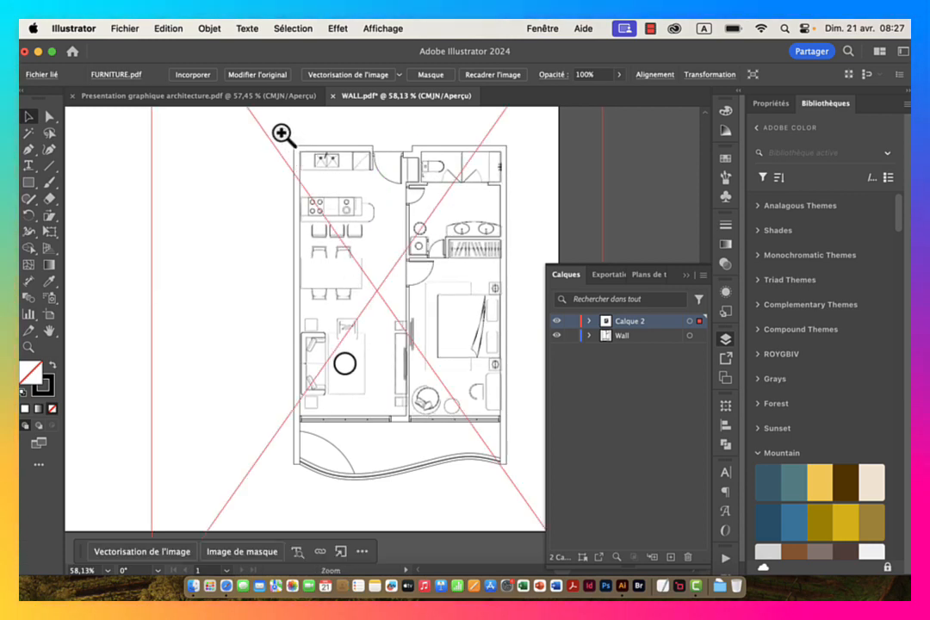
Step: Examine the upper-left wall corner and the furniture placement in outline view (Tracés), and return to Aperçu
{"action": "left_click_drag", "start_coordinate": [283, 135], "coordinate": [531, 206]}
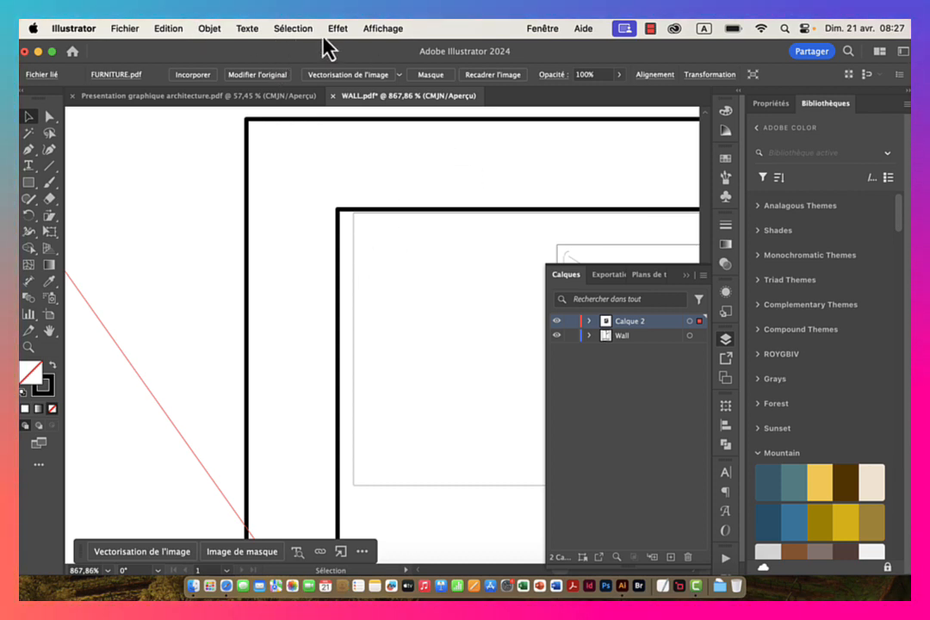
{"action": "left_click", "coordinate": [377, 33]}
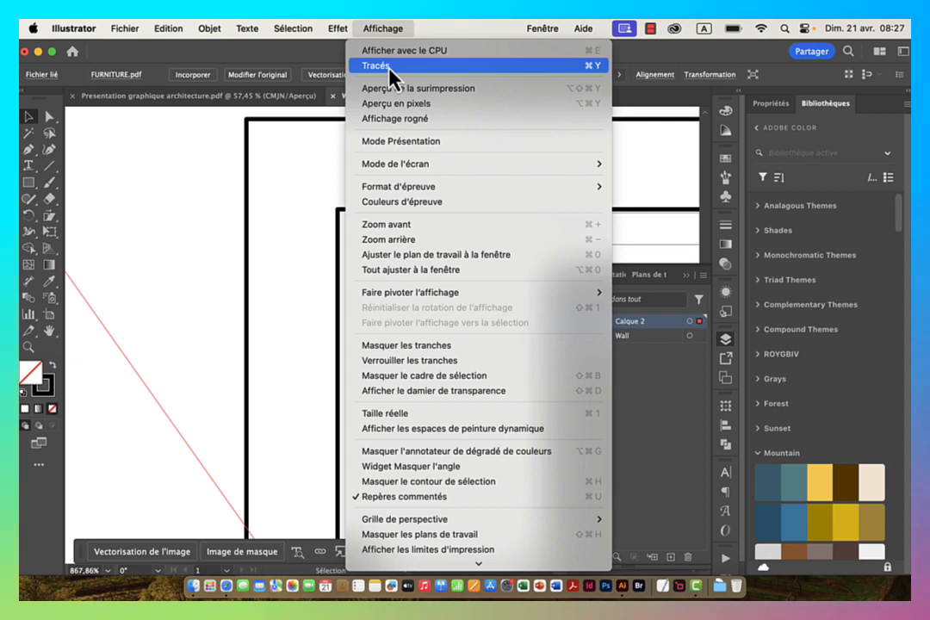
{"action": "left_click", "coordinate": [386, 67]}
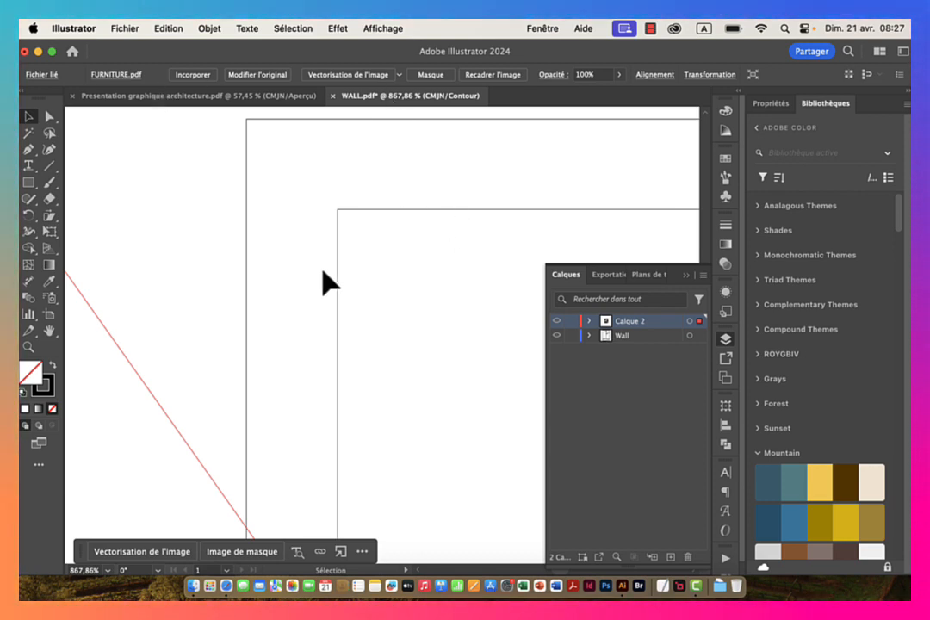
{"action": "left_click_drag", "start_coordinate": [387, 285], "coordinate": [194, 282]}
{"action": "left_click_drag", "start_coordinate": [421, 284], "coordinate": [254, 286]}
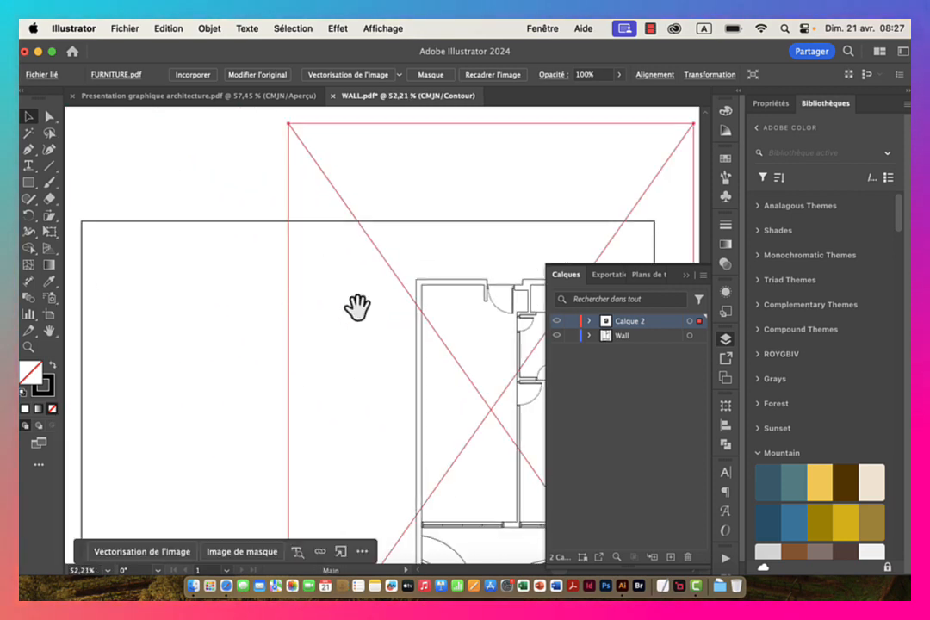
{"action": "left_click_drag", "start_coordinate": [357, 307], "coordinate": [347, 266]}
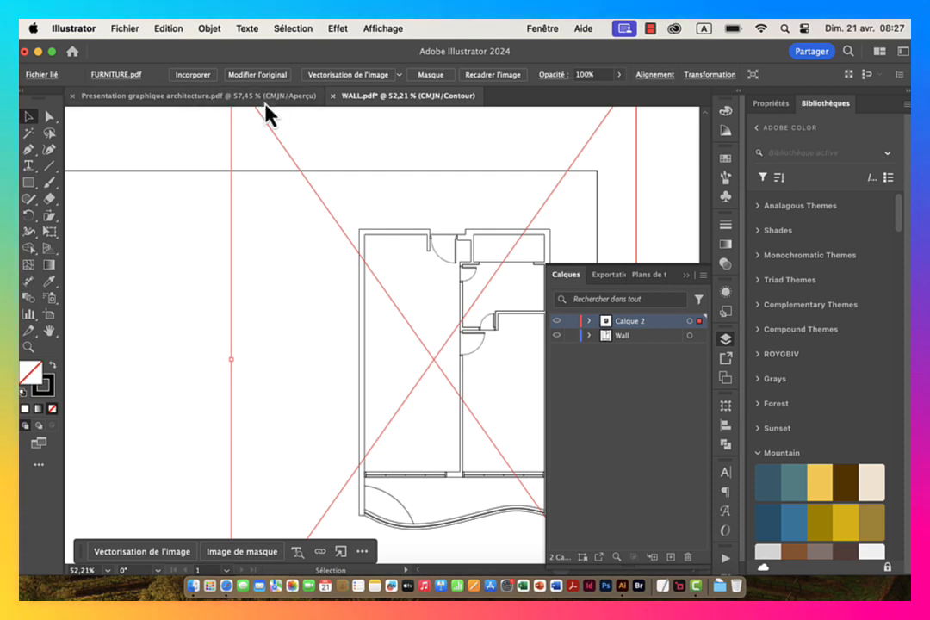
{"action": "left_click", "coordinate": [387, 30]}
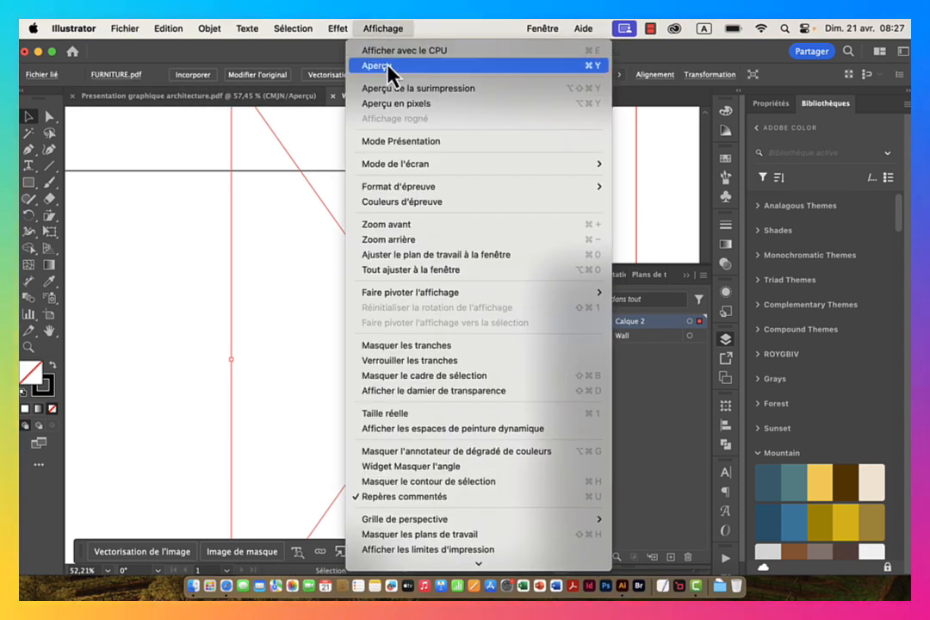
{"action": "left_click", "coordinate": [388, 66]}
{"action": "left_click_drag", "start_coordinate": [408, 232], "coordinate": [312, 227]}
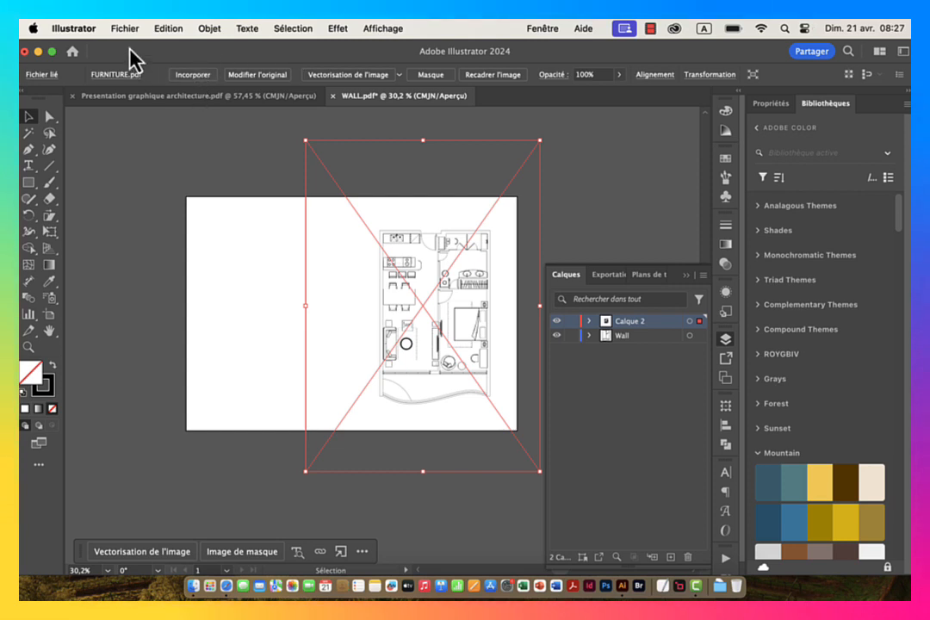
Step: Embed the linked FURNITURE.pdf in the document and delete the clipping frame around the furniture
{"action": "left_click", "coordinate": [193, 76]}
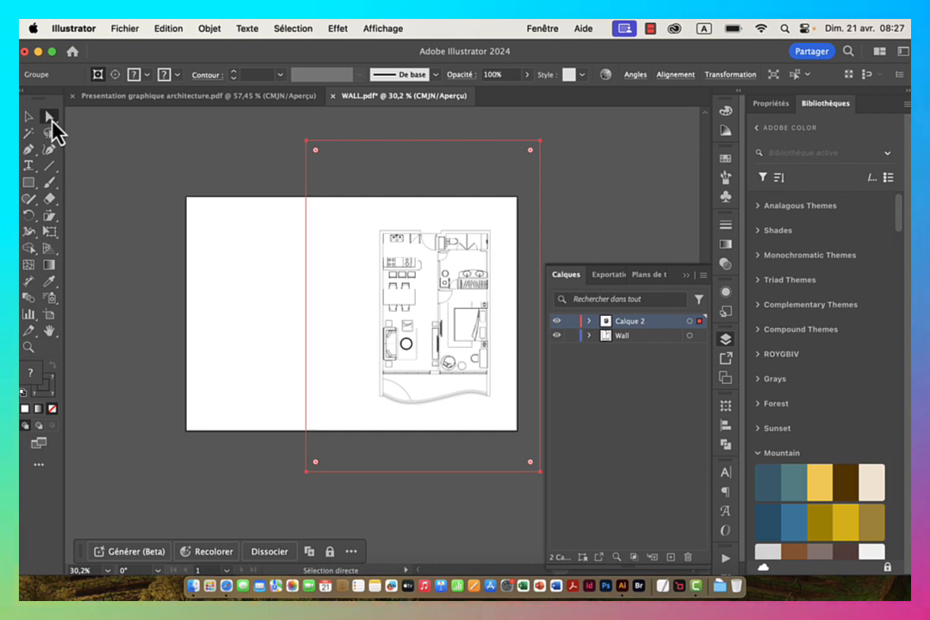
{"action": "left_click_drag", "start_coordinate": [266, 128], "coordinate": [607, 223]}
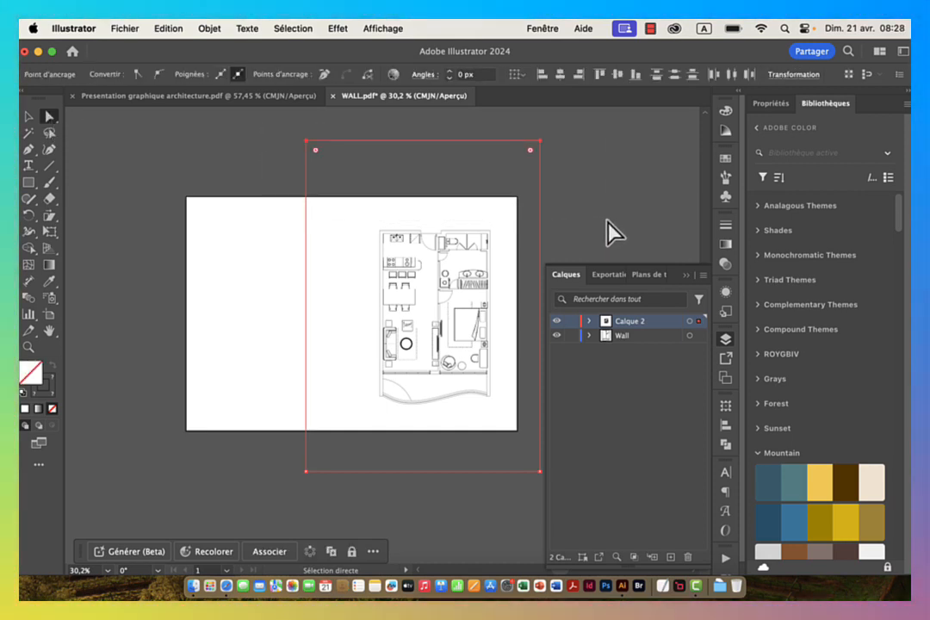
{"action": "key", "text": "Delete"}
{"action": "key", "text": "Delete"}
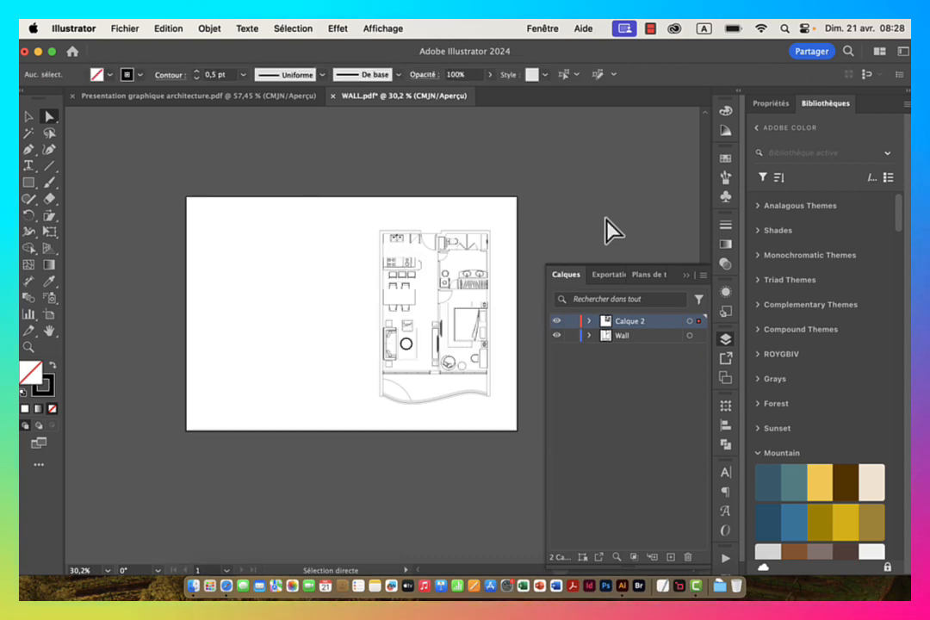
Step: Delete the furniture group's stray anchor point lying below the artboard, using the Direct Selection tool
{"action": "left_click_drag", "start_coordinate": [406, 248], "coordinate": [497, 231]}
{"action": "left_click", "coordinate": [376, 212]}
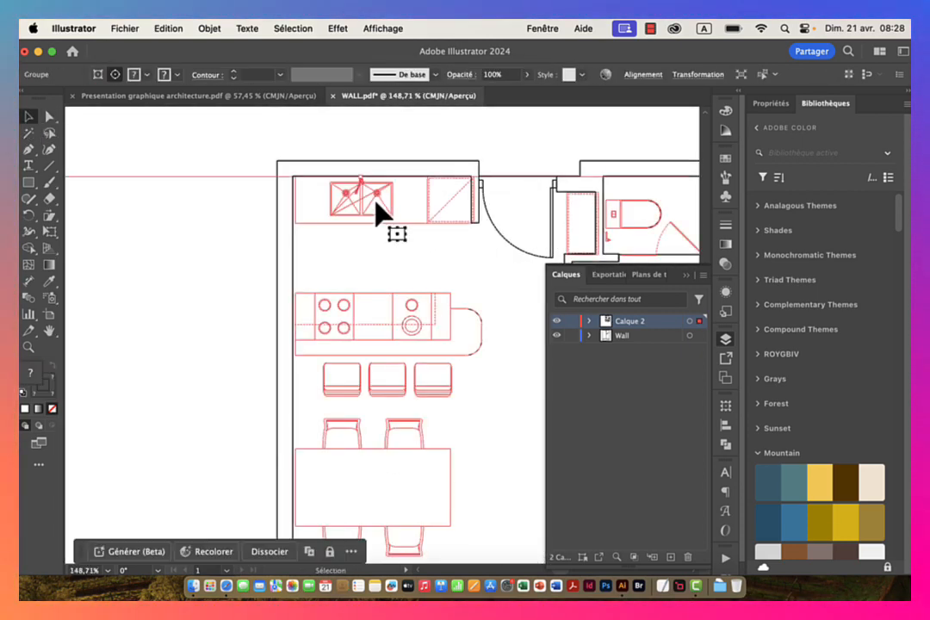
{"action": "key", "text": "super+space"}
{"action": "key", "text": "super+space"}
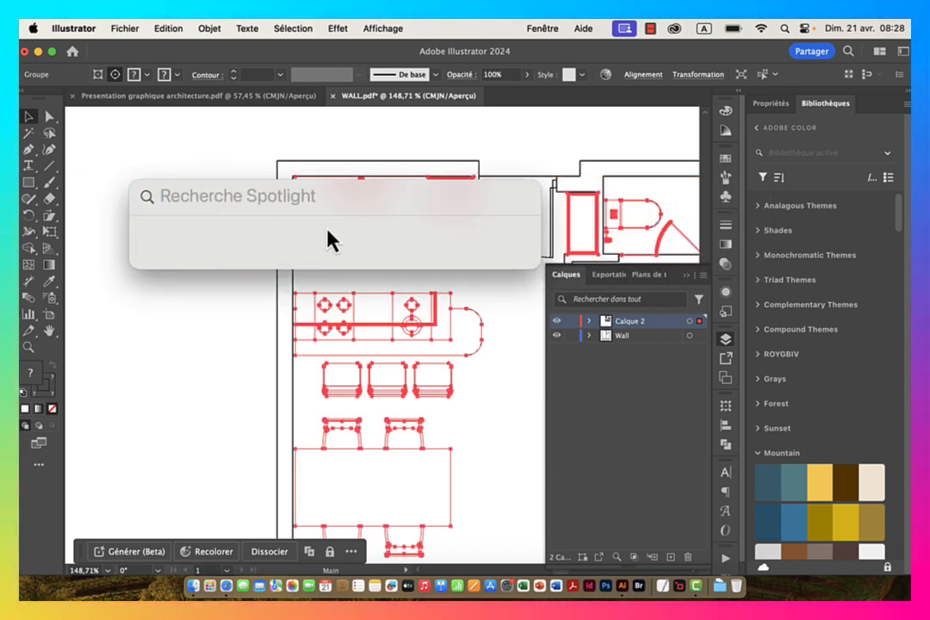
{"action": "left_click_drag", "start_coordinate": [368, 133], "coordinate": [172, 138]}
{"action": "left_click_drag", "start_coordinate": [394, 314], "coordinate": [112, 309]}
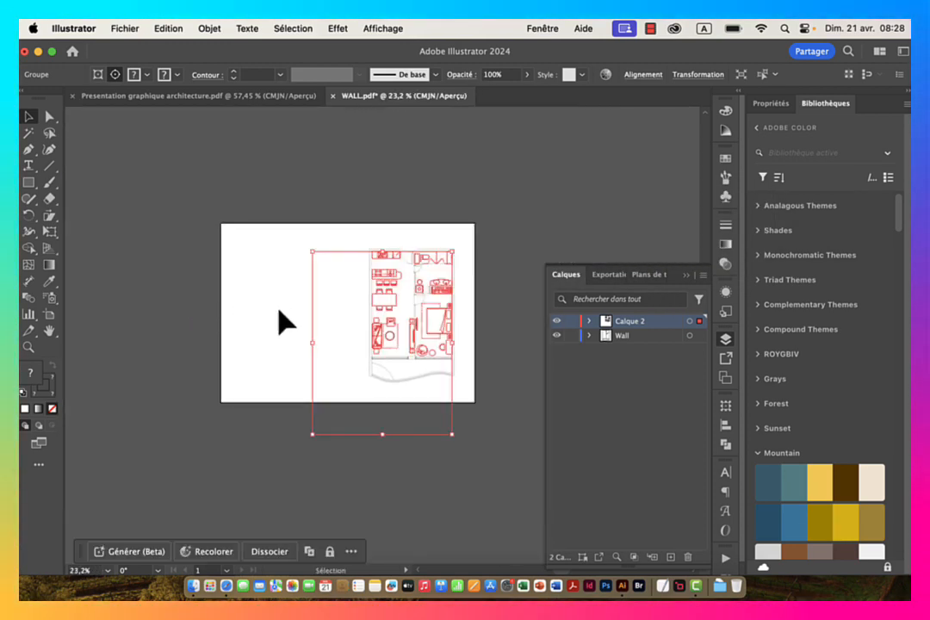
{"action": "left_click", "coordinate": [48, 122]}
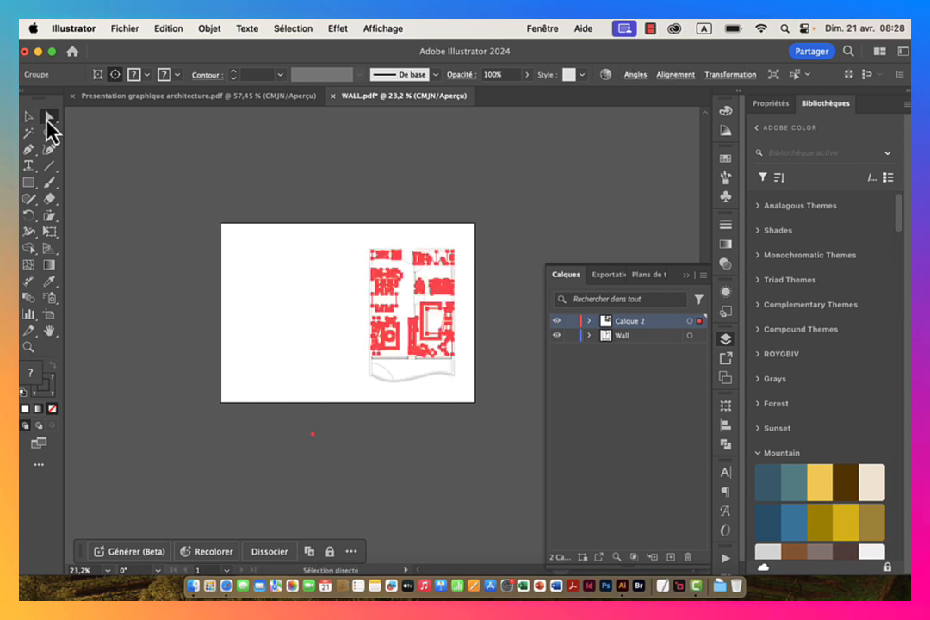
{"action": "left_click_drag", "start_coordinate": [340, 416], "coordinate": [340, 424]}
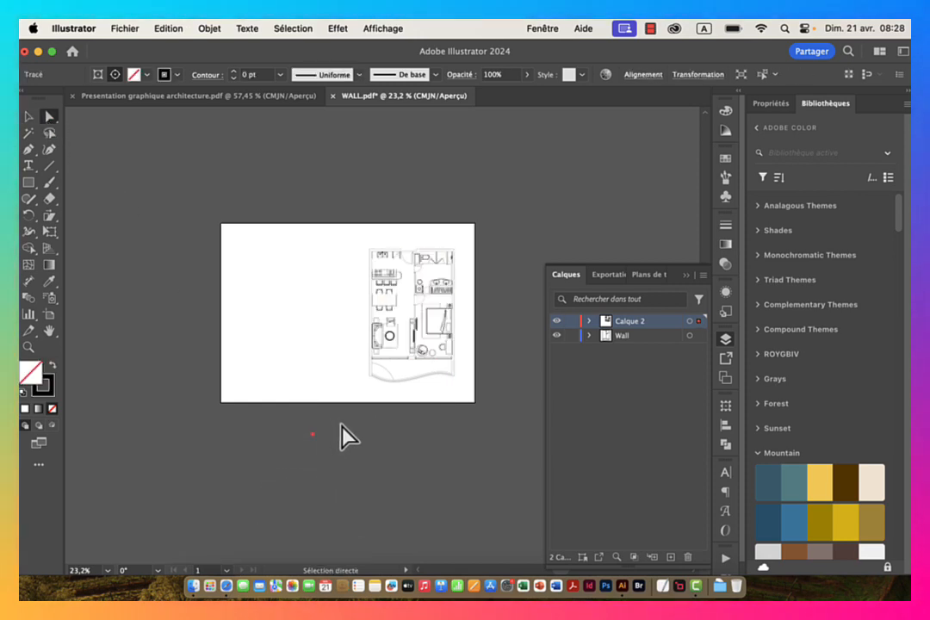
{"action": "left_click", "coordinate": [320, 499]}
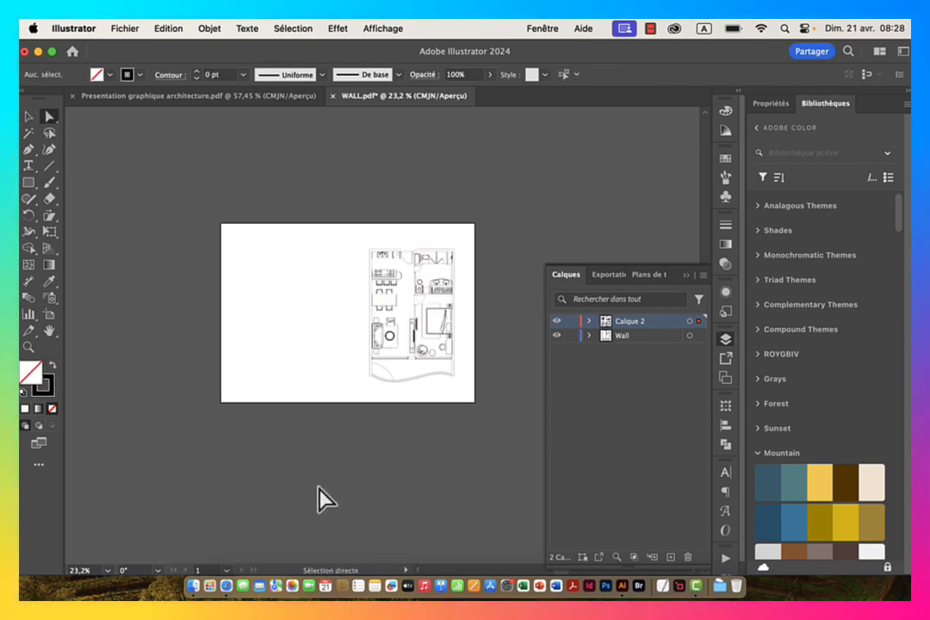
Step: Switch to outline view (Tracés) and align the furniture group's upper-left corner with the inner upper-left corner of the walls
{"action": "left_click", "coordinate": [396, 280]}
{"action": "left_click", "coordinate": [369, 281]}
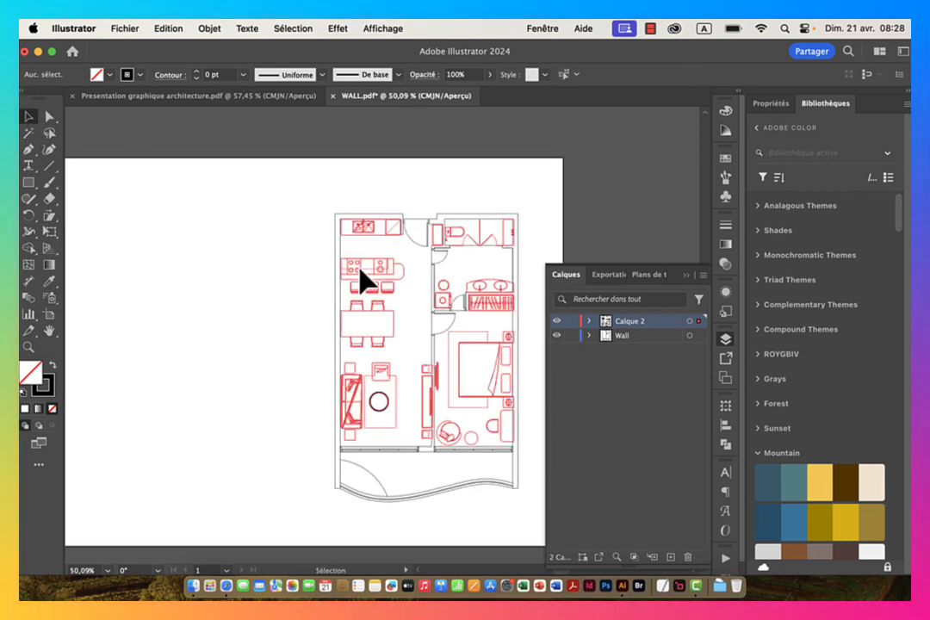
{"action": "key", "text": "super+space"}
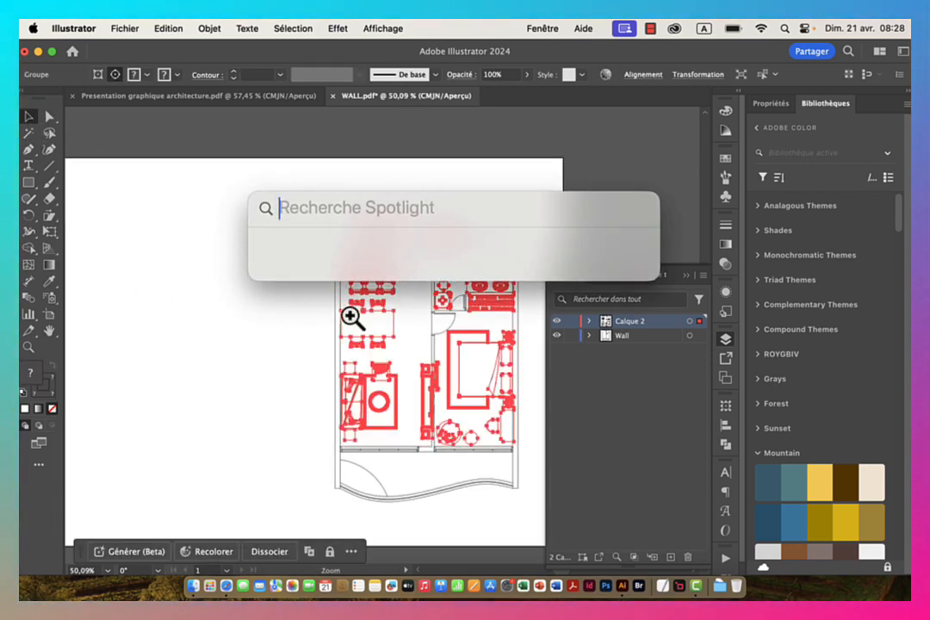
{"action": "left_click_drag", "start_coordinate": [334, 318], "coordinate": [481, 269]}
{"action": "left_click_drag", "start_coordinate": [479, 214], "coordinate": [397, 334]}
{"action": "left_click_drag", "start_coordinate": [303, 245], "coordinate": [391, 259]}
{"action": "left_click_drag", "start_coordinate": [354, 191], "coordinate": [354, 348]}
{"action": "left_click", "coordinate": [381, 30]}
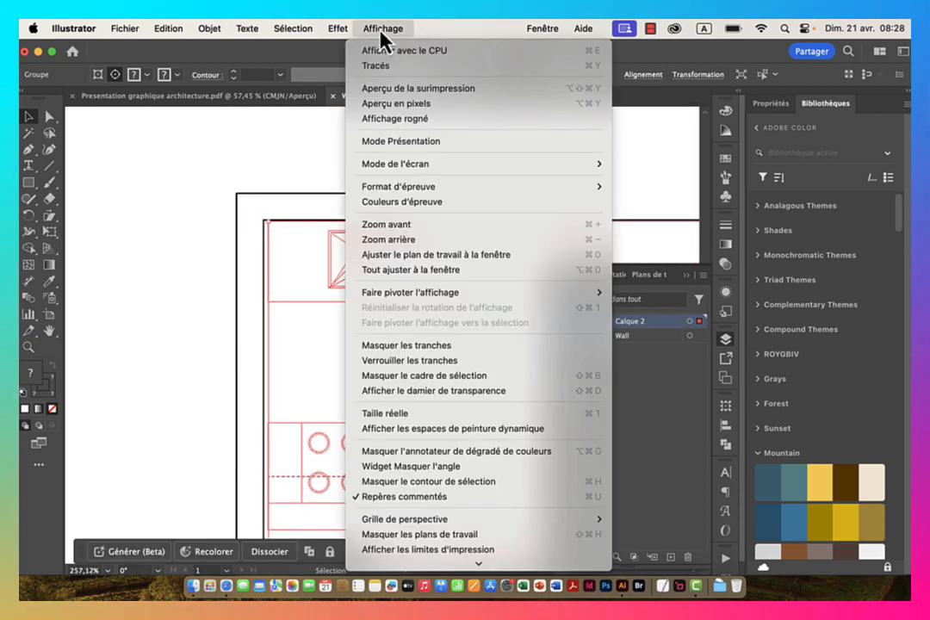
{"action": "left_click", "coordinate": [370, 64]}
{"action": "left_click_drag", "start_coordinate": [235, 222], "coordinate": [432, 243]}
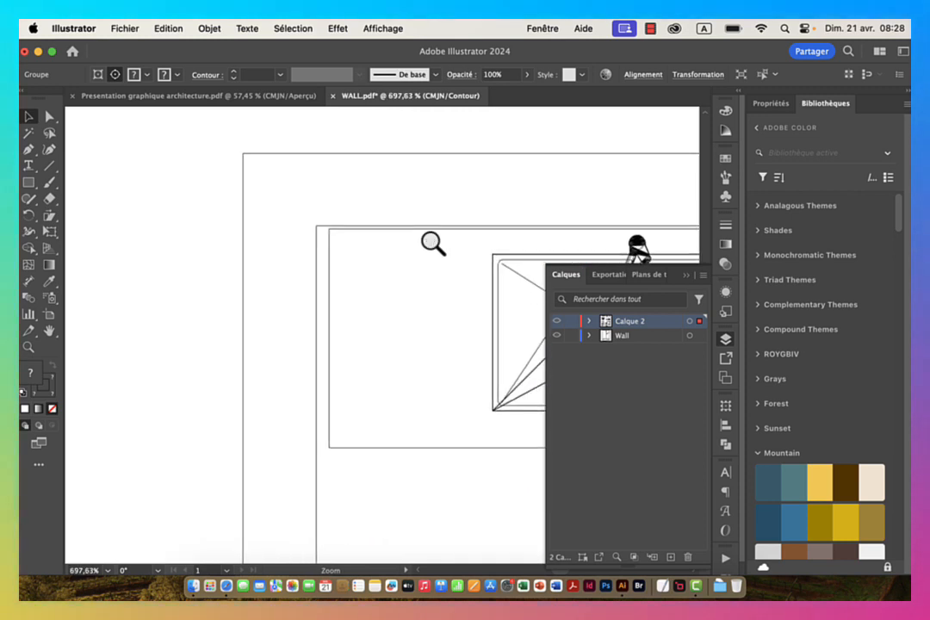
{"action": "left_click_drag", "start_coordinate": [328, 247], "coordinate": [318, 245]}
Step: Check the furniture alignment against the walls in outline view and return to Aperçu
{"action": "key", "text": "super+space"}
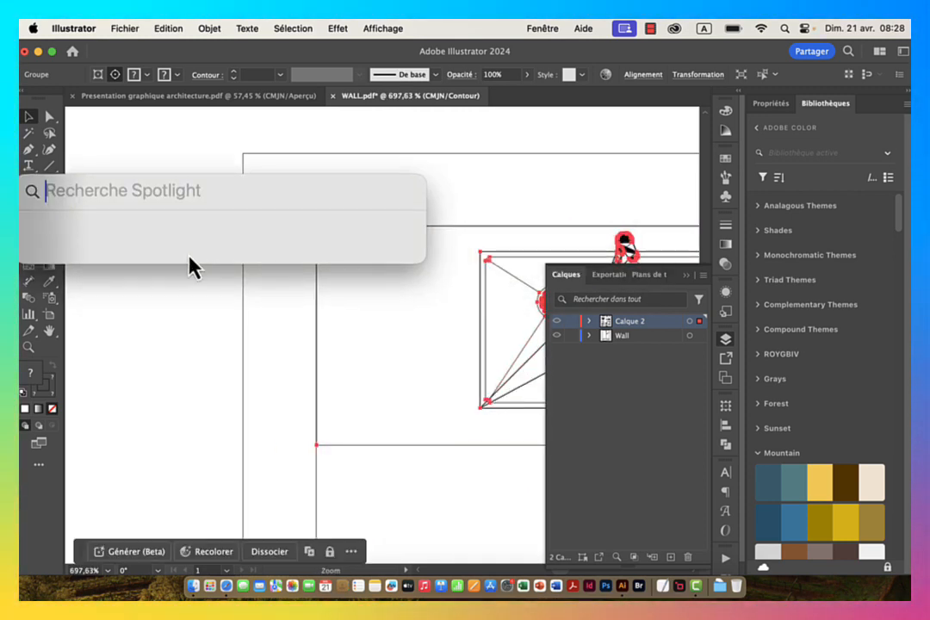
{"action": "left_click_drag", "start_coordinate": [346, 313], "coordinate": [236, 326]}
{"action": "left_click_drag", "start_coordinate": [444, 397], "coordinate": [181, 191]}
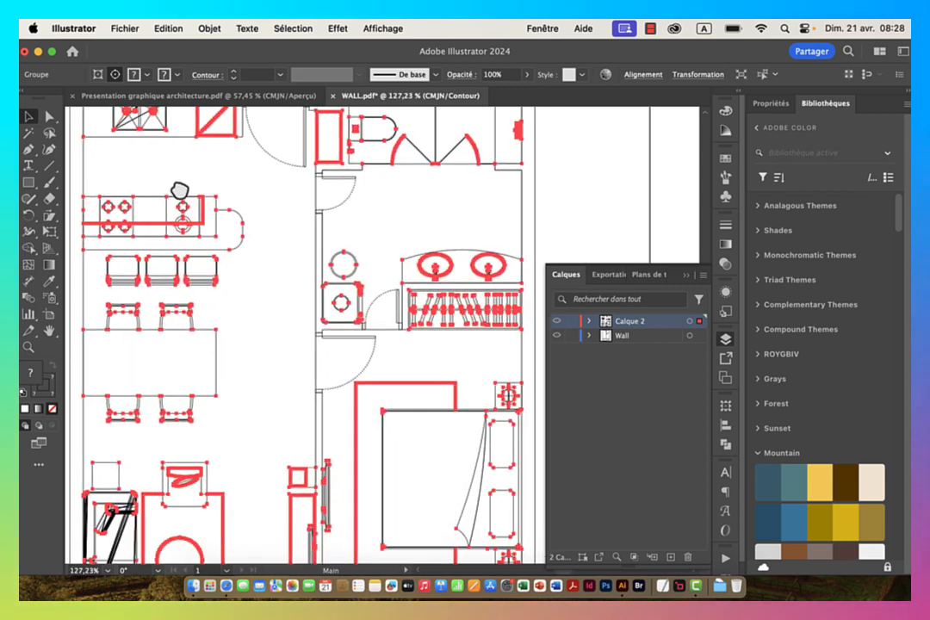
{"action": "left_click_drag", "start_coordinate": [398, 277], "coordinate": [291, 271]}
{"action": "key", "text": "super+space"}
{"action": "left_click_drag", "start_coordinate": [394, 286], "coordinate": [330, 292]}
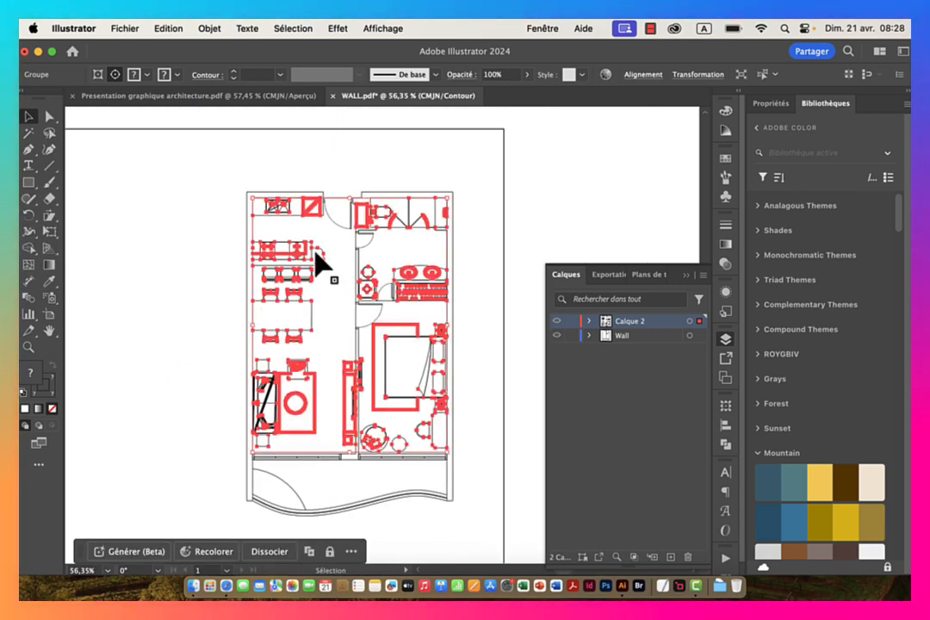
{"action": "key", "text": "super+y"}
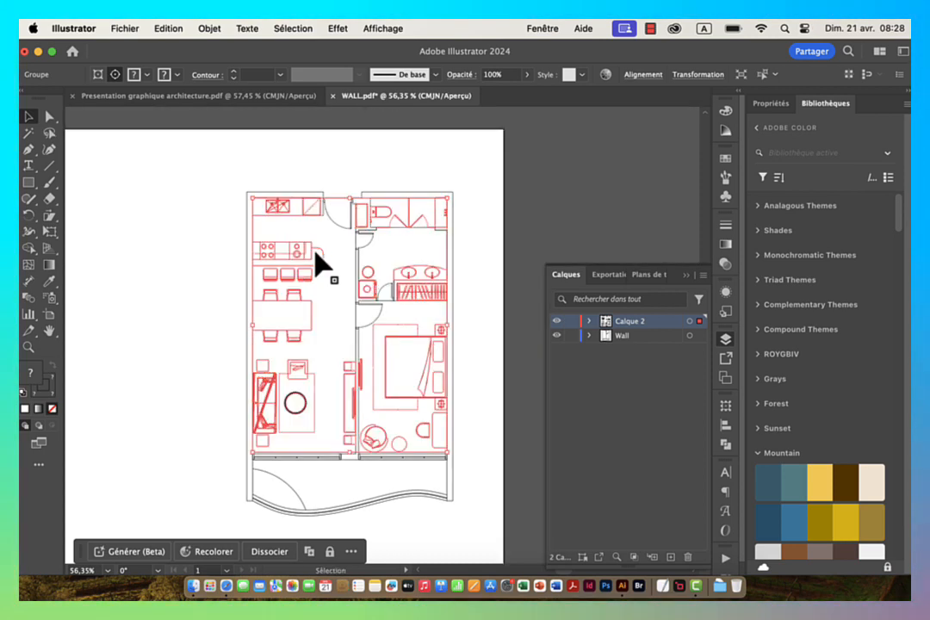
{"action": "left_click", "coordinate": [381, 30]}
{"action": "mouse_move", "coordinate": [527, 32]}
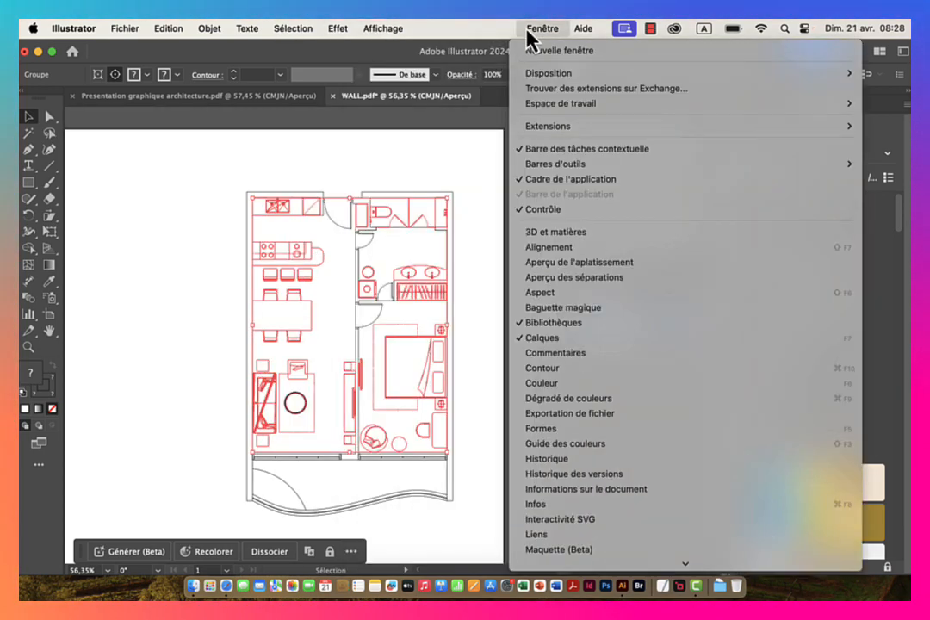
{"action": "mouse_move", "coordinate": [387, 31]}
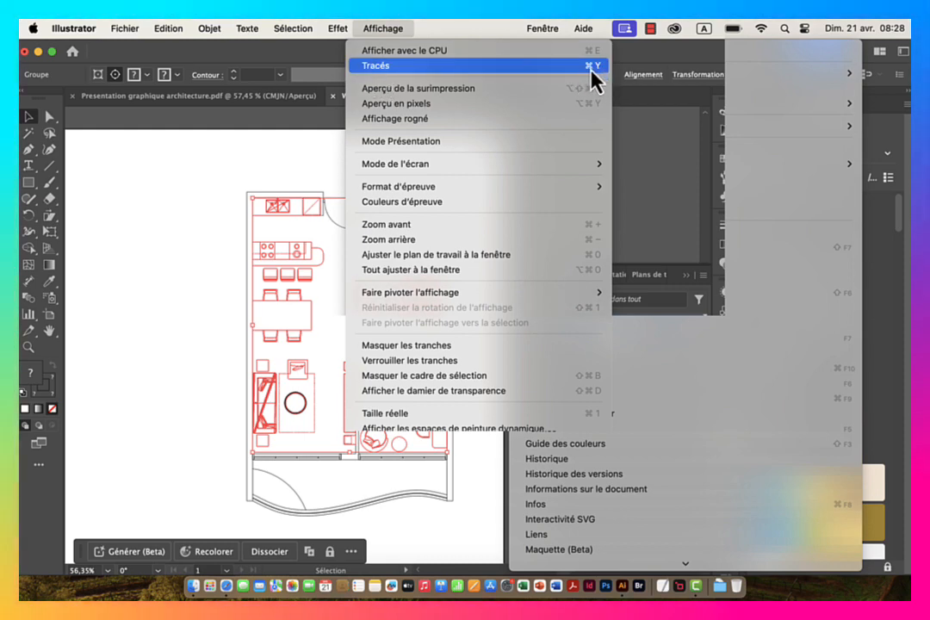
{"action": "left_click", "coordinate": [231, 55]}
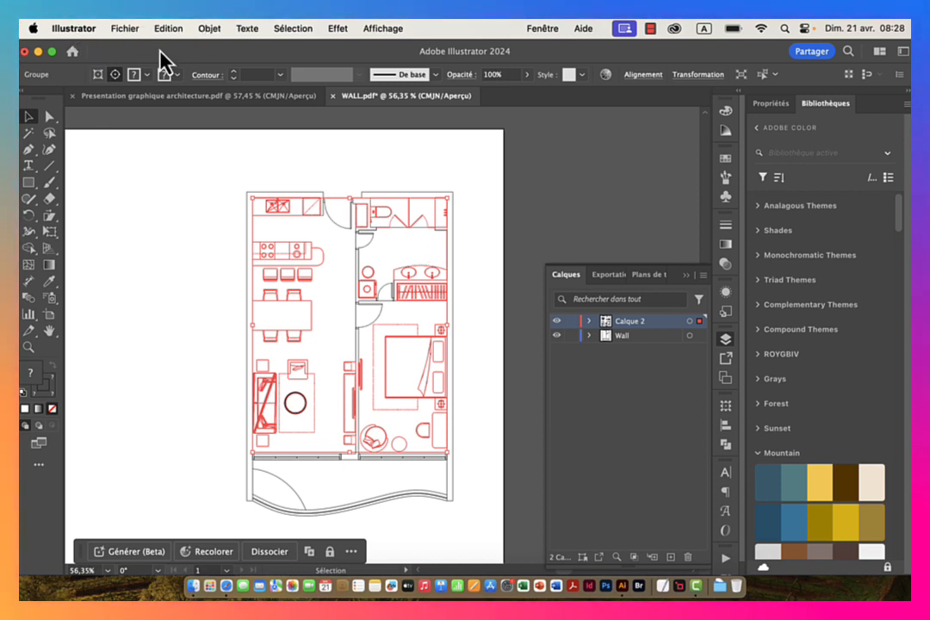
Step: Set the furniture group's stroke weight to 0,5 pt, inspect the linework throughout the plan and deselect the group
{"action": "left_click", "coordinate": [281, 76]}
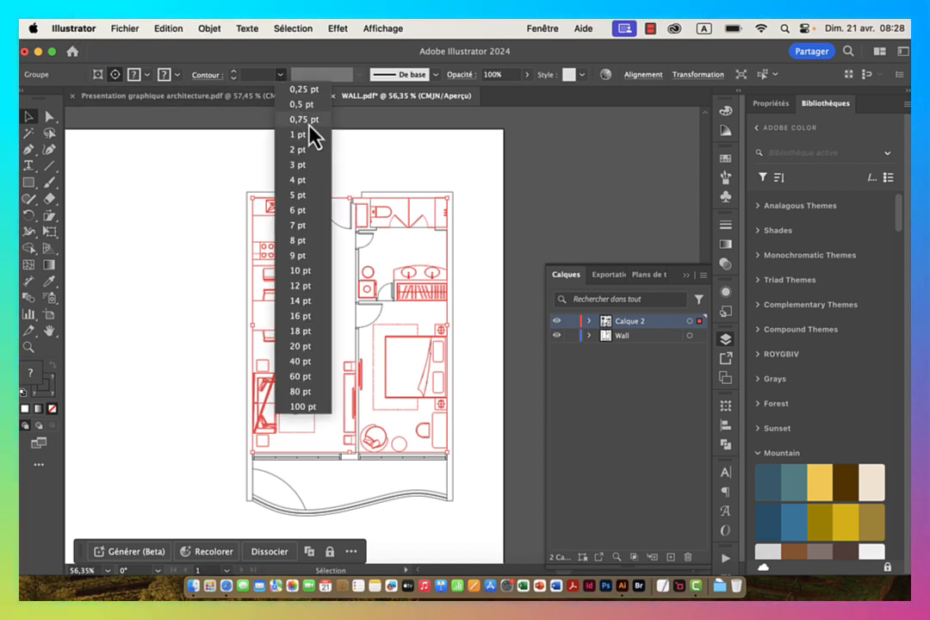
{"action": "left_click", "coordinate": [306, 106]}
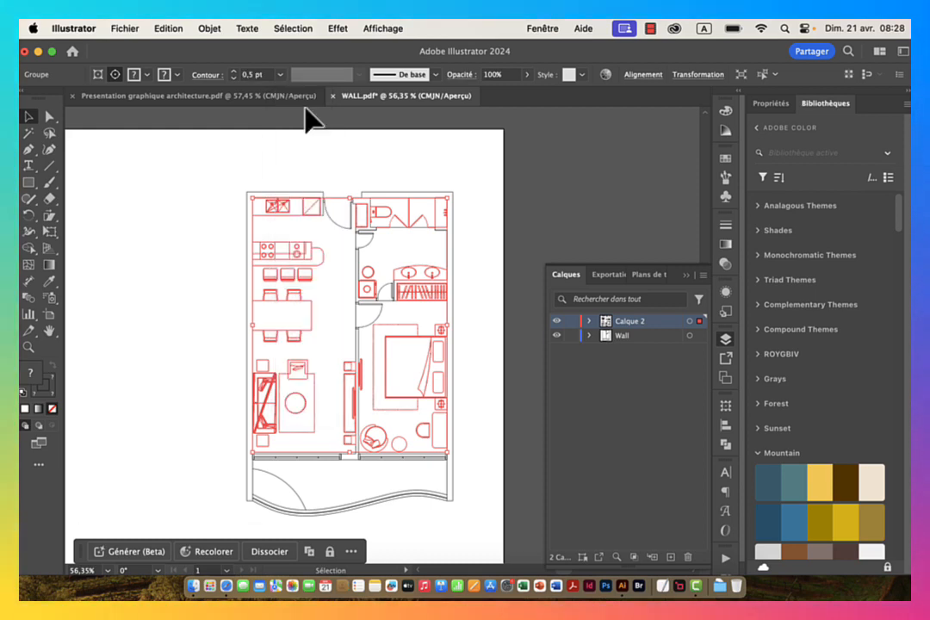
{"action": "left_click_drag", "start_coordinate": [304, 246], "coordinate": [405, 253]}
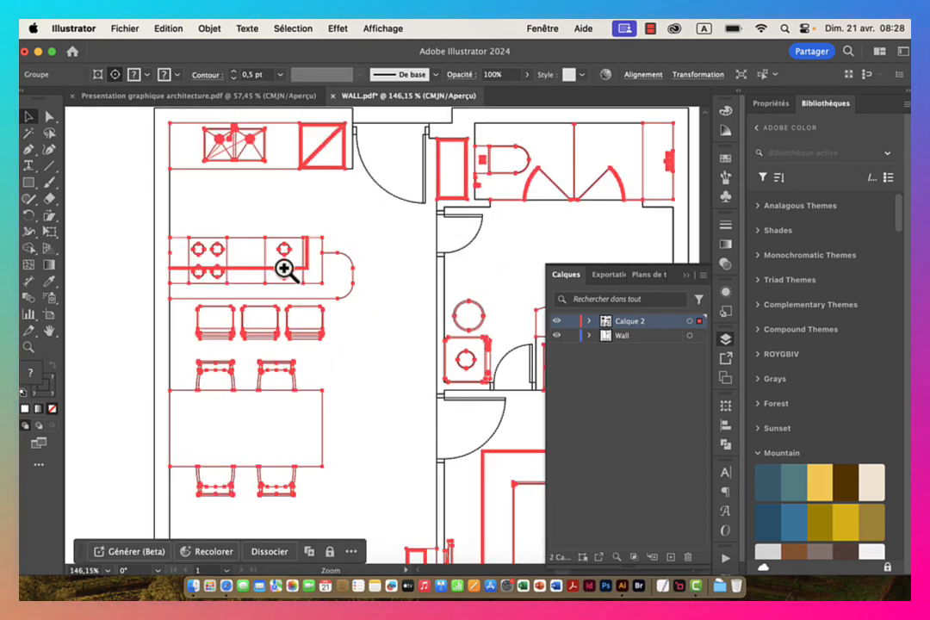
{"action": "left_click_drag", "start_coordinate": [284, 270], "coordinate": [384, 268]}
{"action": "left_click_drag", "start_coordinate": [444, 272], "coordinate": [310, 280]}
{"action": "left_click_drag", "start_coordinate": [425, 293], "coordinate": [249, 254]}
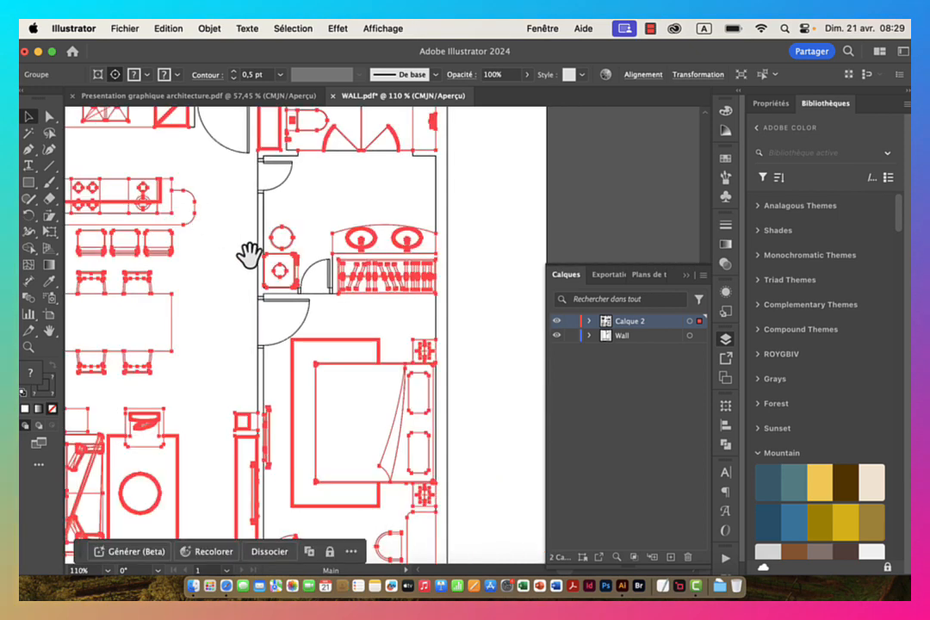
{"action": "left_click_drag", "start_coordinate": [317, 404], "coordinate": [330, 178]}
{"action": "left_click_drag", "start_coordinate": [351, 339], "coordinate": [346, 275]}
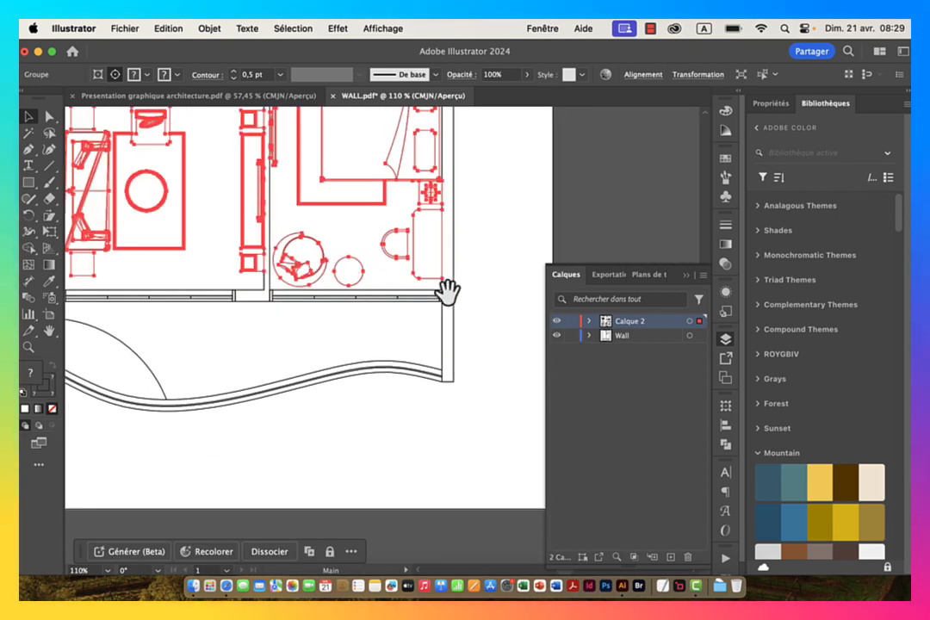
{"action": "mouse_move", "coordinate": [262, 289]}
{"action": "left_mouse_down"}
{"action": "mouse_move", "coordinate": [363, 288]}
{"action": "mouse_move", "coordinate": [266, 276]}
{"action": "left_mouse_up"}
{"action": "left_click_drag", "start_coordinate": [348, 276], "coordinate": [309, 275]}
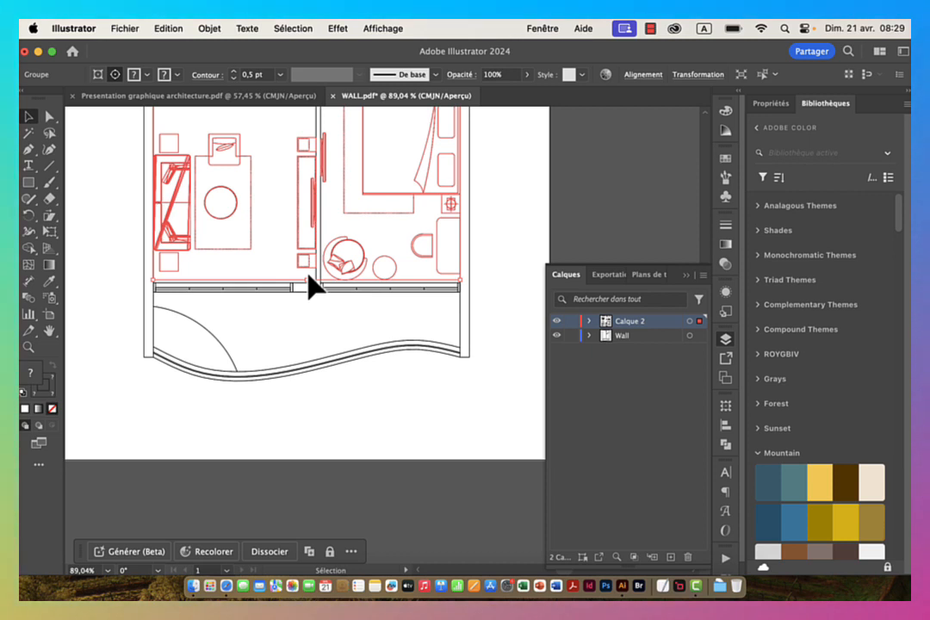
{"action": "left_click", "coordinate": [503, 332]}
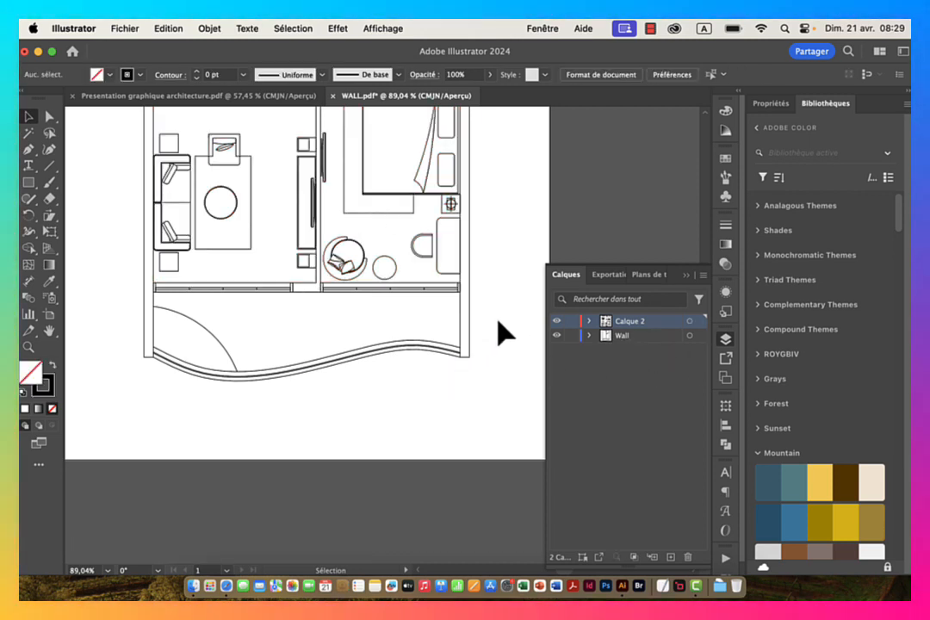
Step: Add a new layer above Calque 2 and name it Echelle
{"action": "left_click", "coordinate": [671, 557]}
{"action": "double_click", "coordinate": [628, 322]}
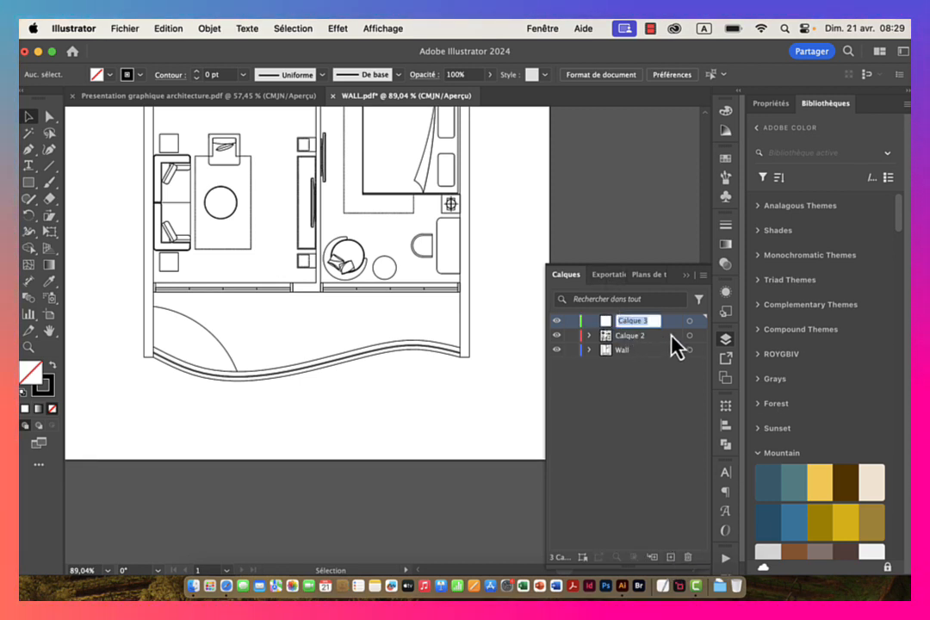
{"action": "type", "text": "Ec"}
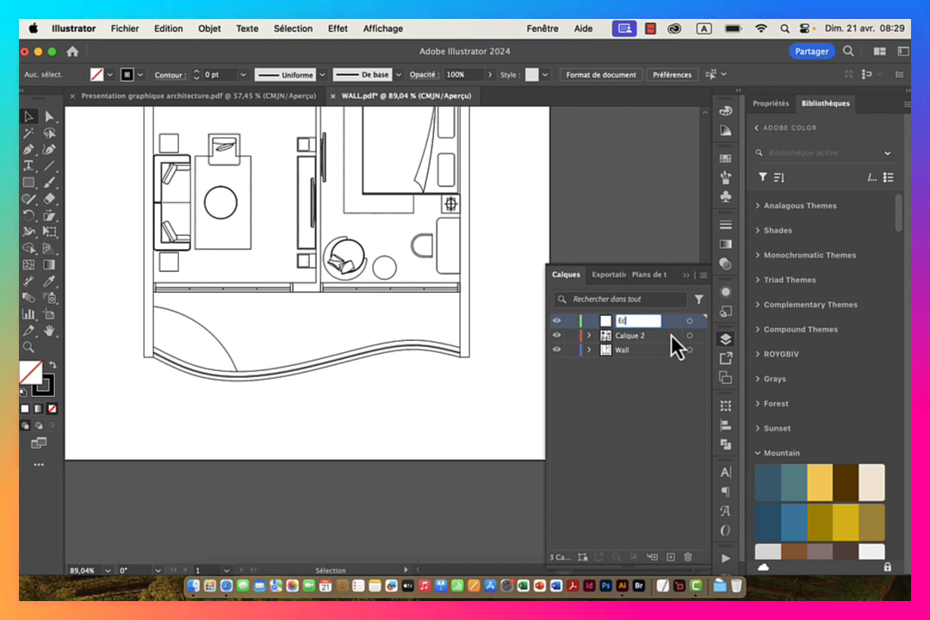
{"action": "type", "text": "helle"}
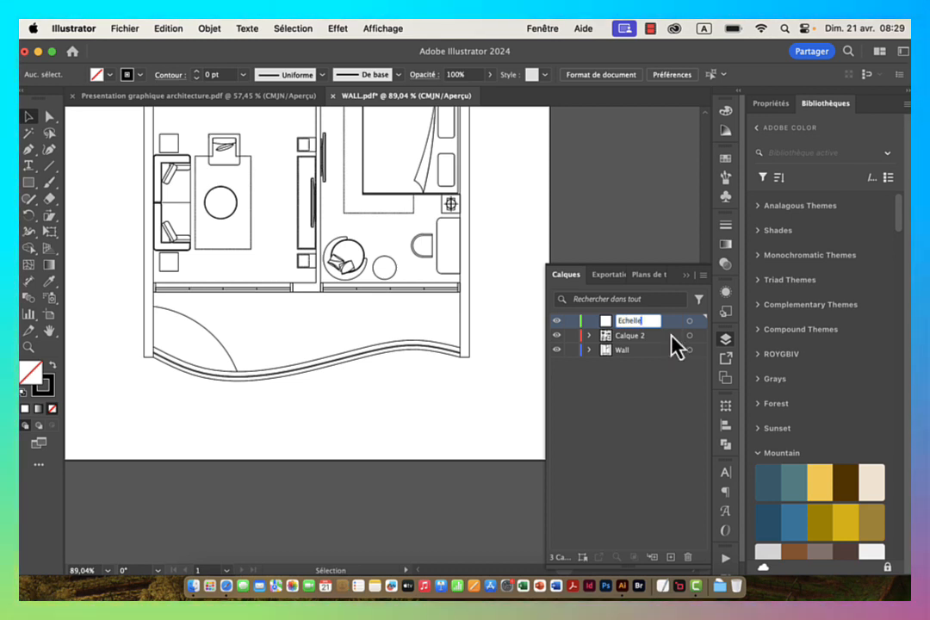
{"action": "key", "text": "Return"}
Step: Rename the layer Calque 2 to Fournitures
{"action": "double_click", "coordinate": [628, 336]}
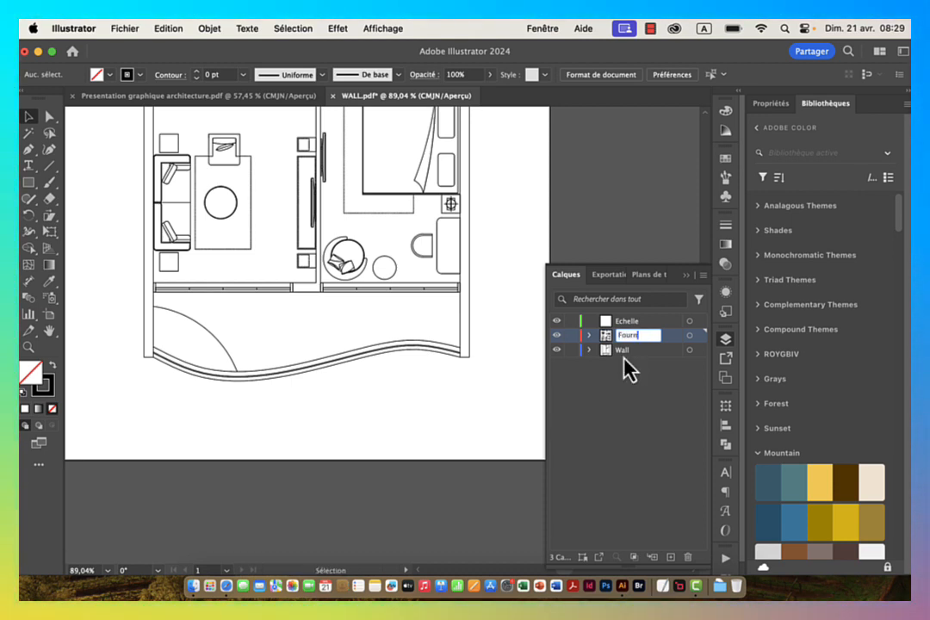
{"action": "type", "text": "Fournitures"}
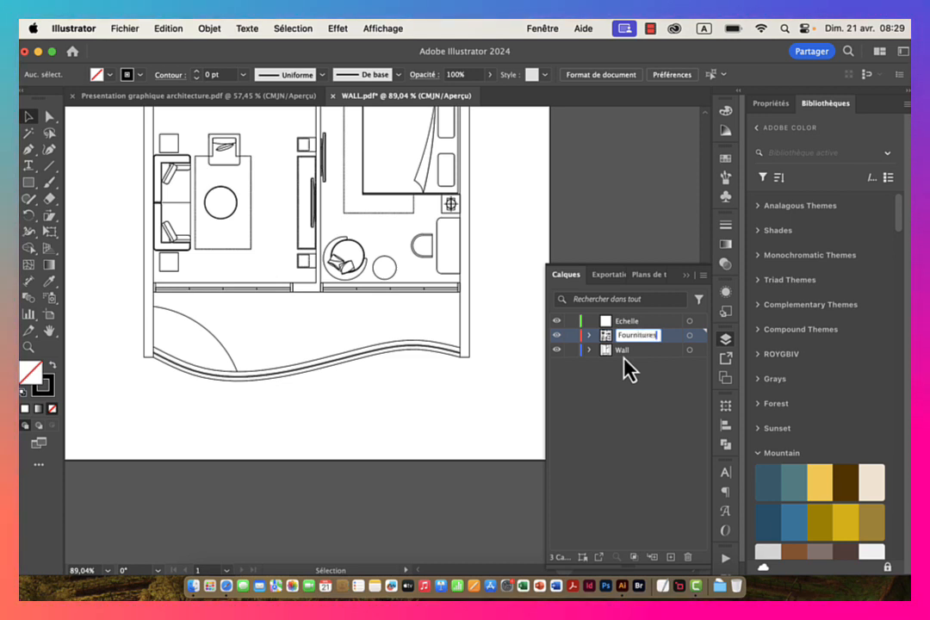
{"action": "key", "text": "Return"}
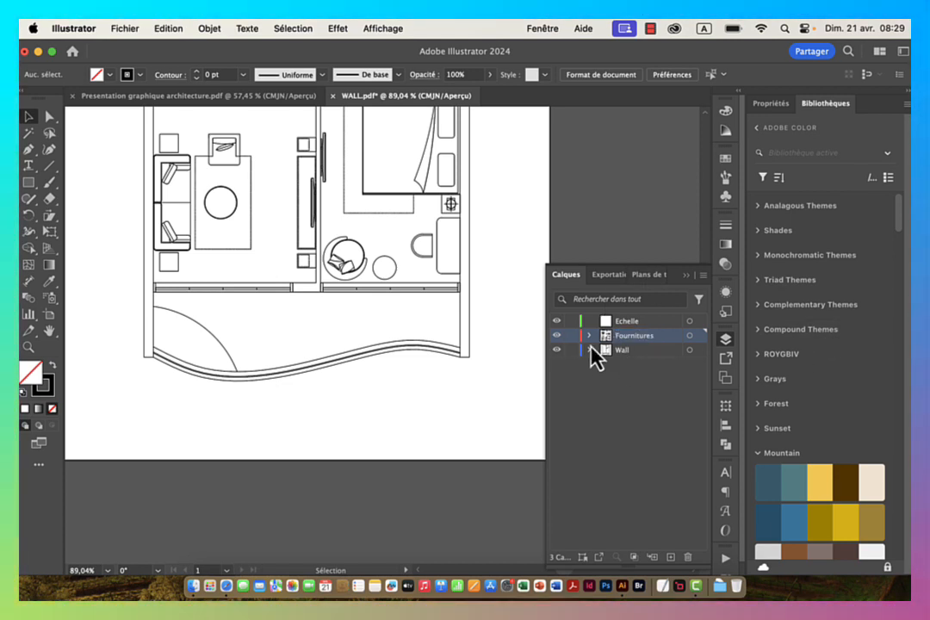
Step: Make Echelle the active layer, lock the Fournitures and Wall layers, and collapse the layer list
{"action": "left_click", "coordinate": [620, 323]}
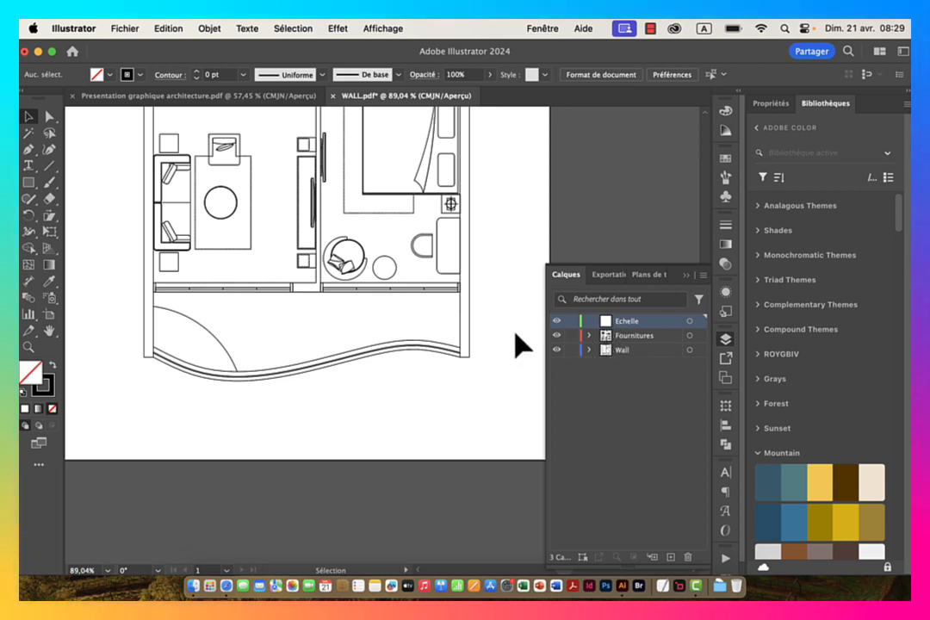
{"action": "left_click", "coordinate": [571, 349]}
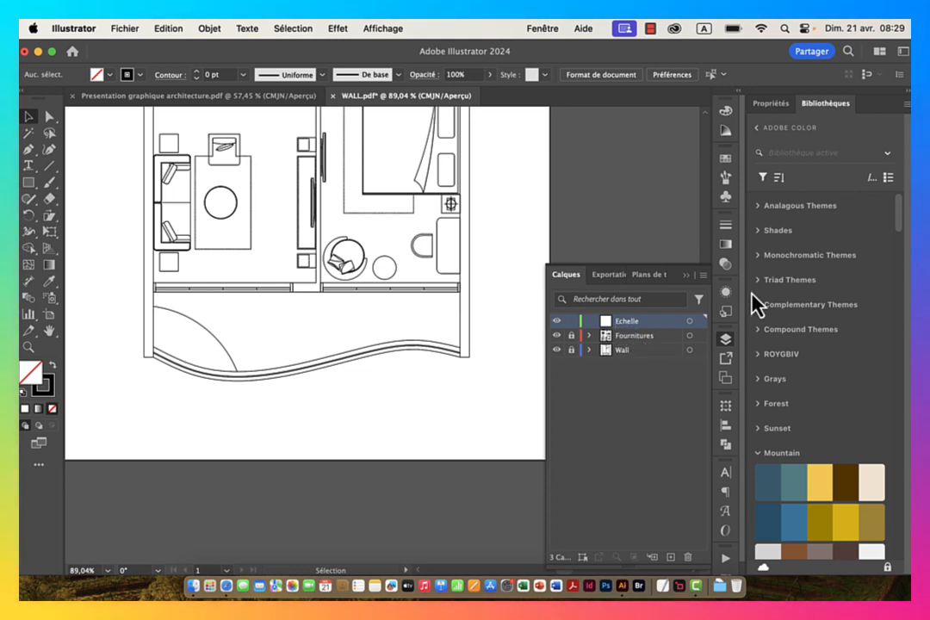
{"action": "left_click", "coordinate": [691, 276]}
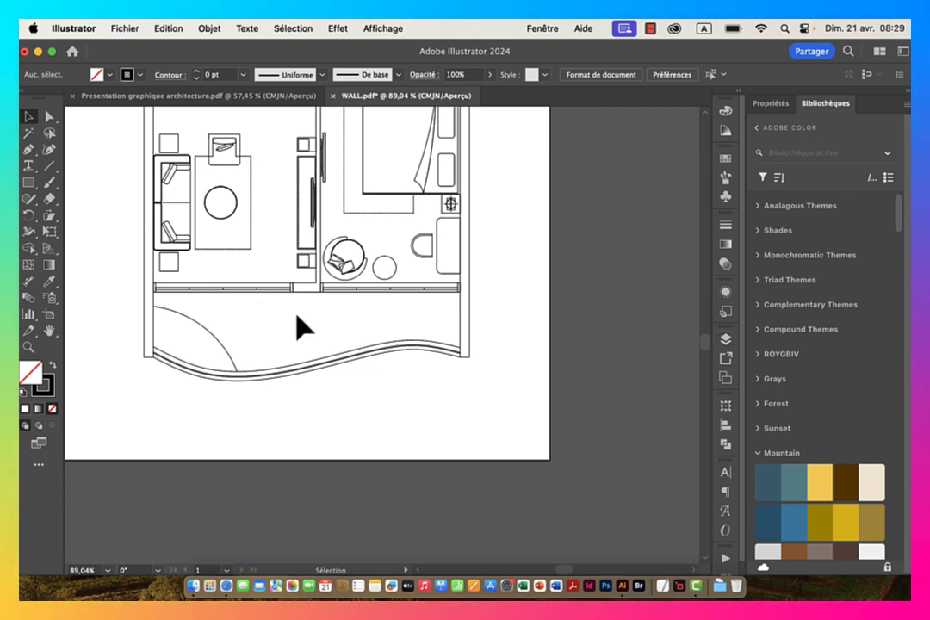
Step: Switch to Finder and place GRID.pdf from the Photoshop Architecture Plan FloorPlan folder into the WALL.pdf document
{"action": "left_click_drag", "start_coordinate": [361, 311], "coordinate": [260, 304]}
{"action": "left_click_drag", "start_coordinate": [384, 234], "coordinate": [510, 388]}
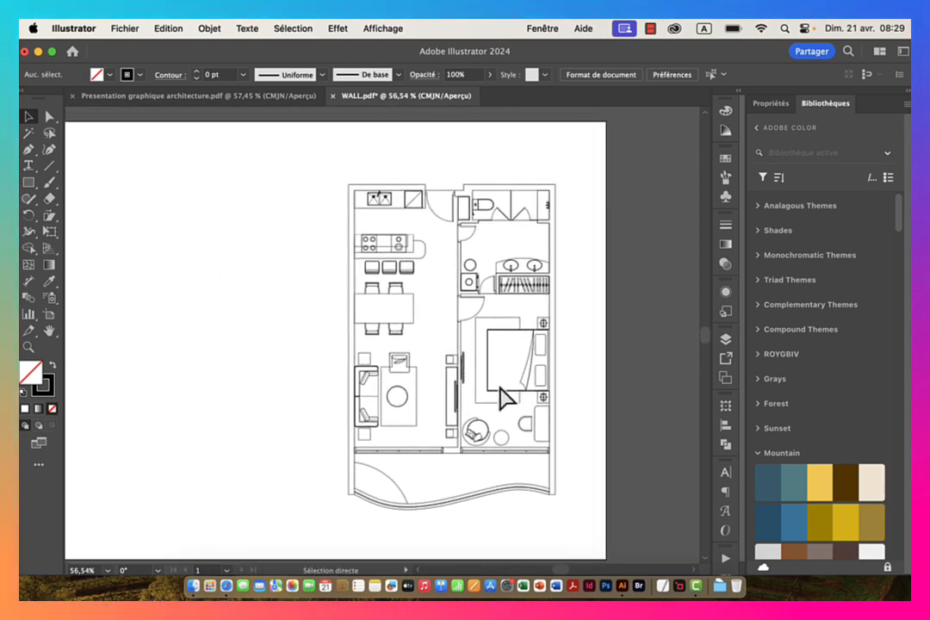
{"action": "key", "text": "super+Tab"}
{"action": "left_click", "coordinate": [437, 321]}
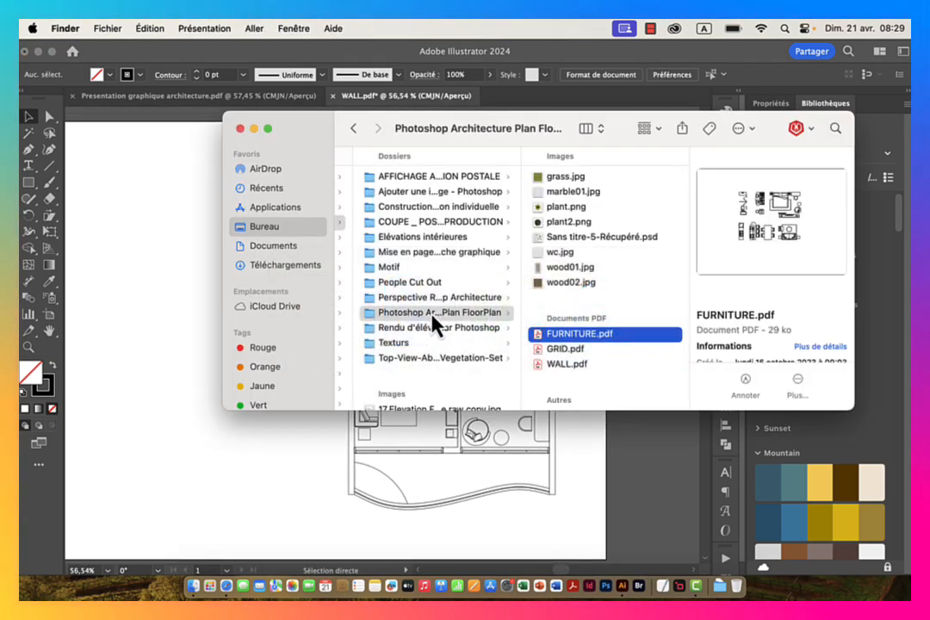
{"action": "left_click", "coordinate": [555, 349]}
{"action": "left_click_drag", "start_coordinate": [537, 360], "coordinate": [258, 445]}
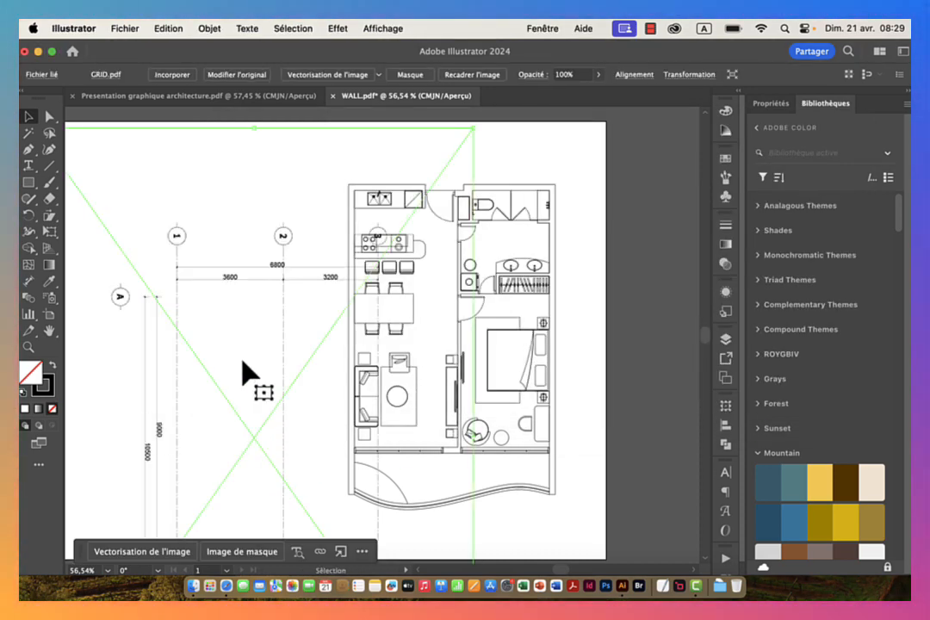
Step: Move the linked GRID.pdf drawing to the empty area beside the floor plan so all its axes can be seen
{"action": "left_click_drag", "start_coordinate": [334, 391], "coordinate": [259, 373]}
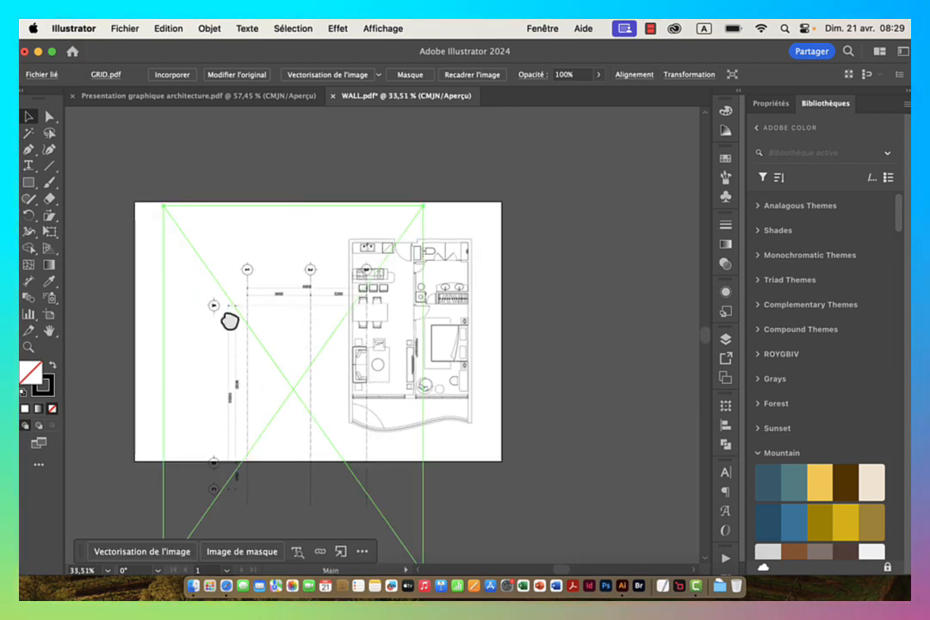
{"action": "left_click_drag", "start_coordinate": [229, 321], "coordinate": [353, 299]}
{"action": "left_click_drag", "start_coordinate": [407, 332], "coordinate": [322, 269]}
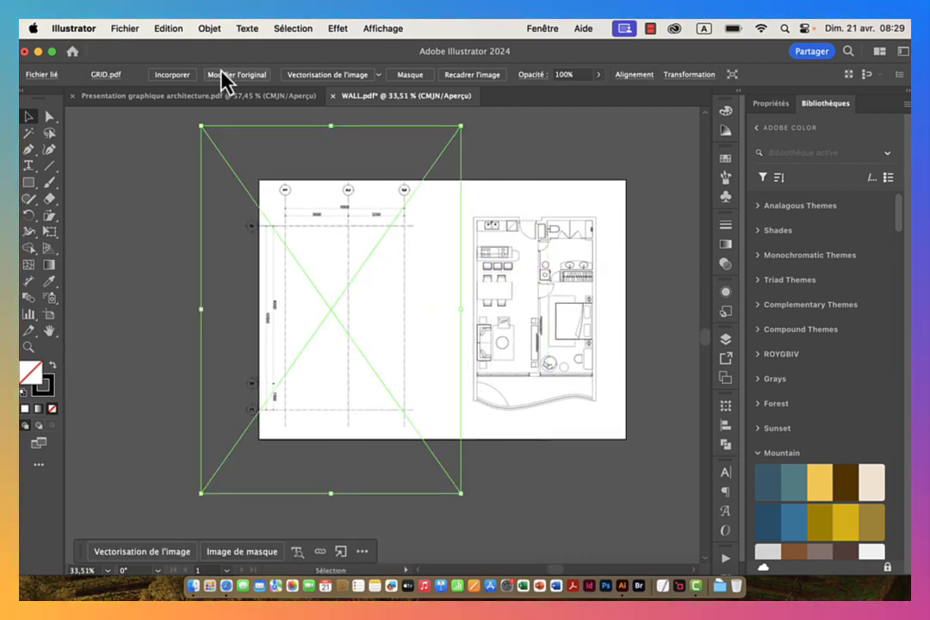
Step: Embed the GRID.pdf drawing in the document and remove the clipping frame around it
{"action": "left_click", "coordinate": [172, 75]}
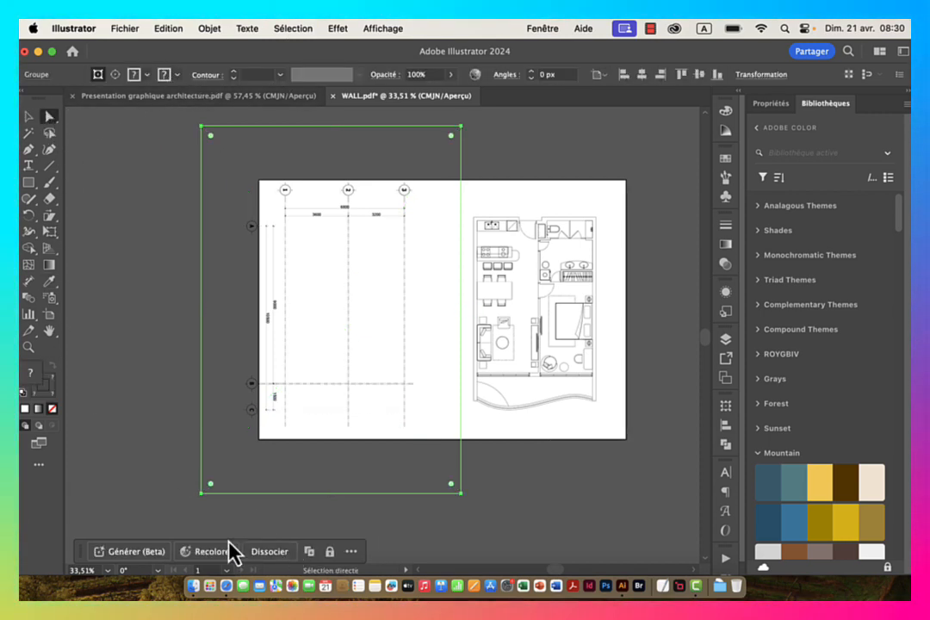
{"action": "left_click", "coordinate": [521, 463]}
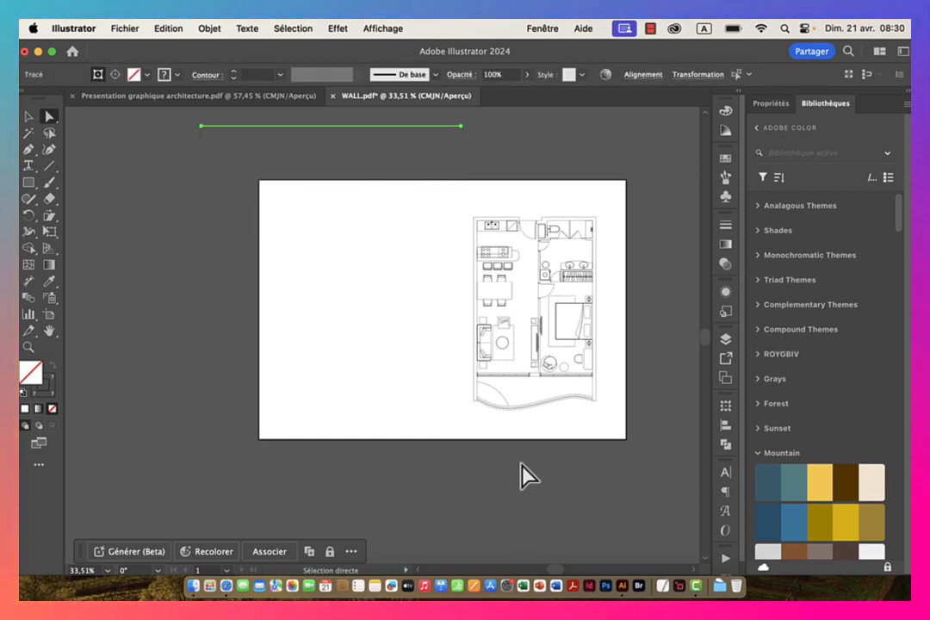
{"action": "left_click", "coordinate": [31, 117]}
Step: Move the grid group onto the floor plan so axes A and 3 cross at the plan's upper-right outer wall corner
{"action": "left_click", "coordinate": [315, 216]}
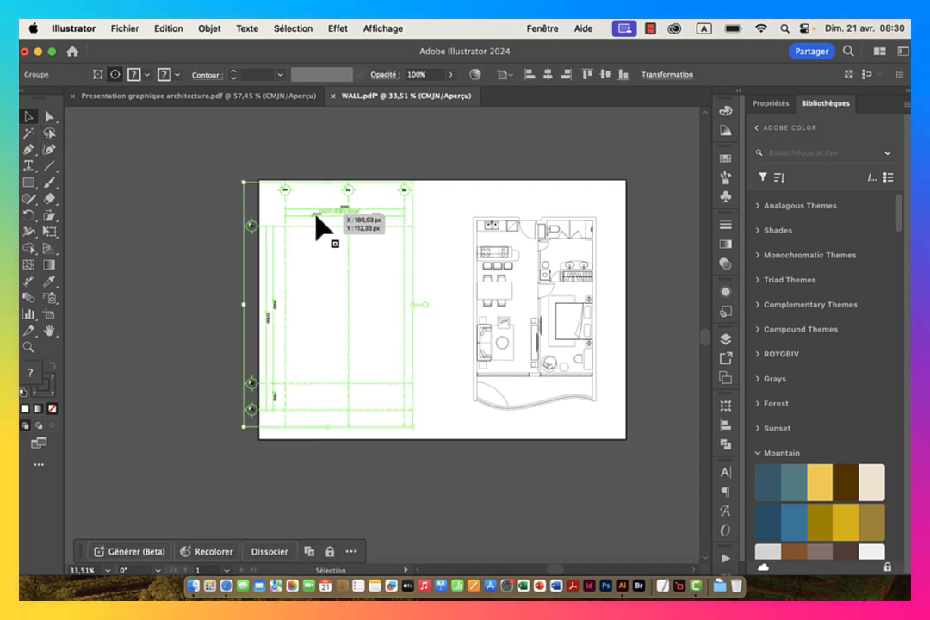
{"action": "mouse_move", "coordinate": [316, 217]}
{"action": "left_mouse_down"}
{"action": "mouse_move", "coordinate": [371, 234]}
{"action": "mouse_move", "coordinate": [521, 213]}
{"action": "mouse_move", "coordinate": [505, 207]}
{"action": "mouse_move", "coordinate": [499, 226]}
{"action": "mouse_move", "coordinate": [516, 238]}
{"action": "mouse_move", "coordinate": [594, 258]}
{"action": "mouse_move", "coordinate": [393, 228]}
{"action": "left_mouse_up"}
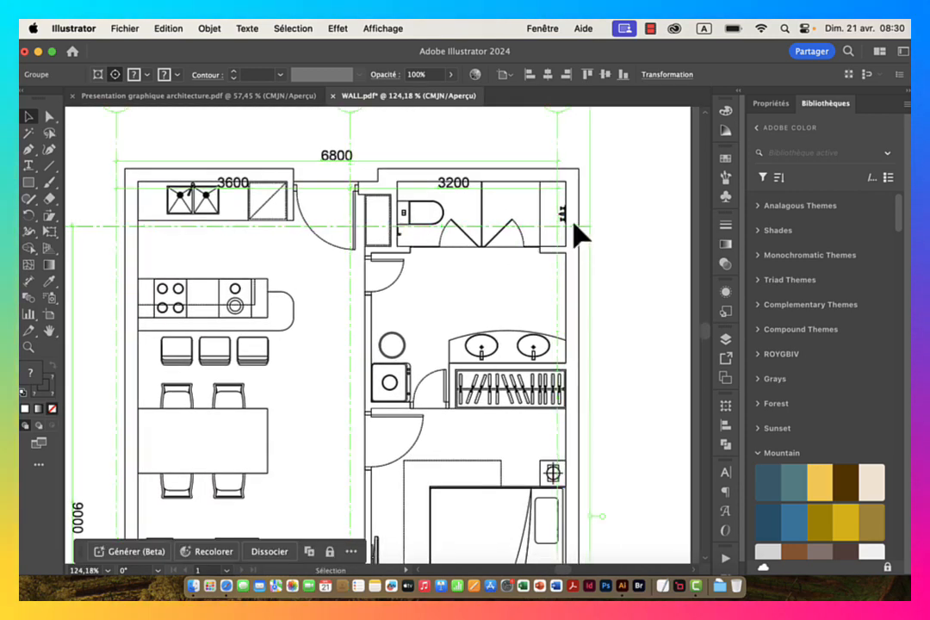
{"action": "left_click_drag", "start_coordinate": [584, 238], "coordinate": [470, 239]}
{"action": "left_click", "coordinate": [458, 241], "text": "super"}
{"action": "left_click_drag", "start_coordinate": [416, 259], "coordinate": [593, 241]}
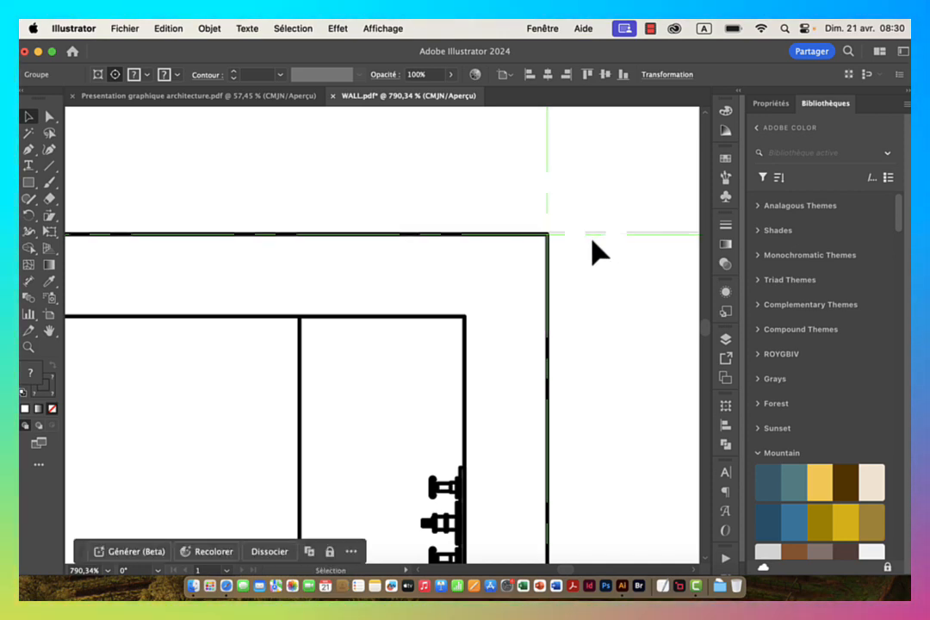
{"action": "left_click_drag", "start_coordinate": [519, 289], "coordinate": [357, 290]}
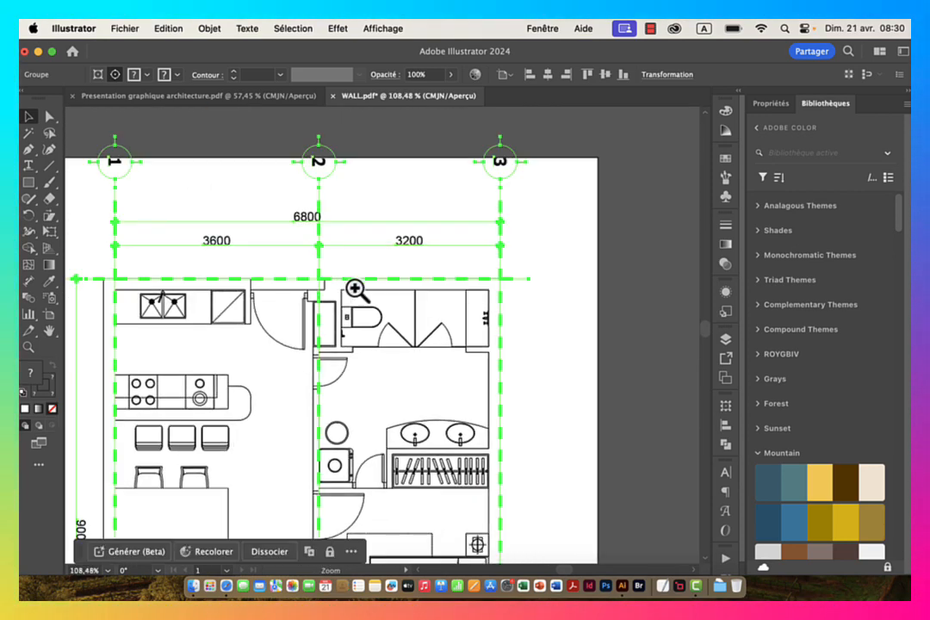
{"action": "left_click_drag", "start_coordinate": [416, 315], "coordinate": [365, 246]}
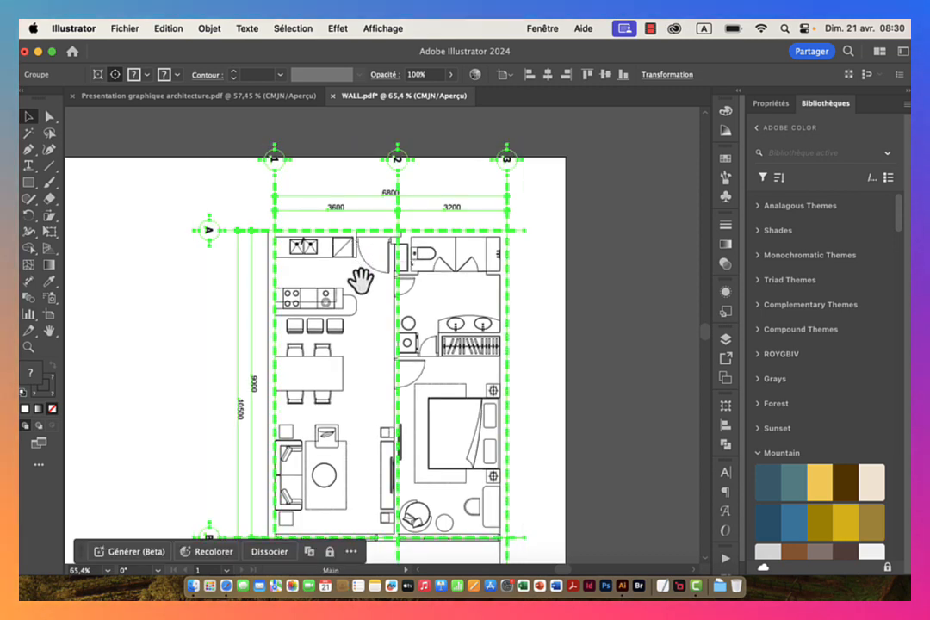
{"action": "left_click_drag", "start_coordinate": [354, 322], "coordinate": [391, 253]}
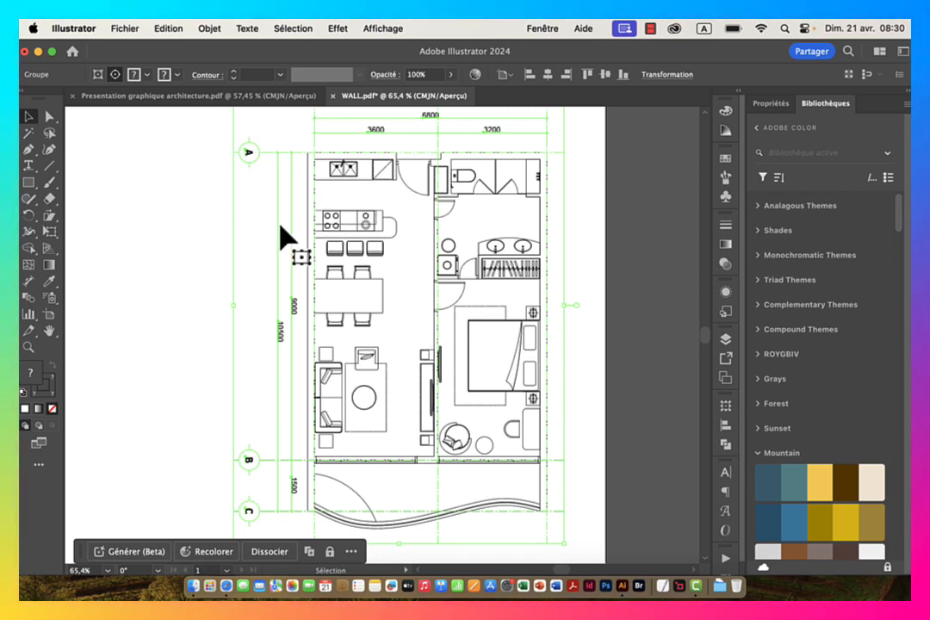
Step: Directly select the short line beside grid bubble A and extend the selection to all objects with the same stroke colour
{"action": "left_click", "coordinate": [51, 116]}
{"action": "left_click", "coordinate": [135, 155]}
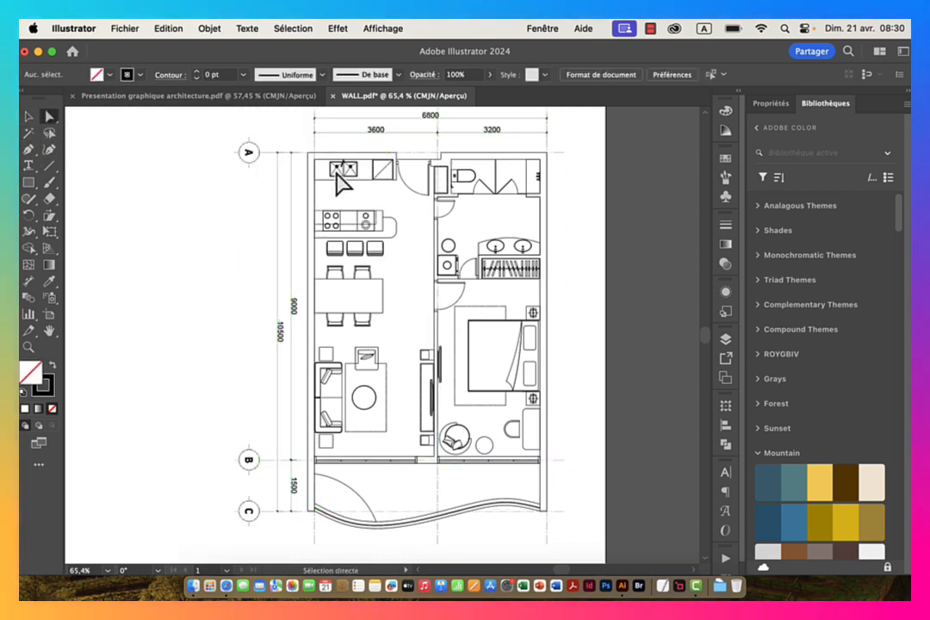
{"action": "left_click", "coordinate": [264, 152]}
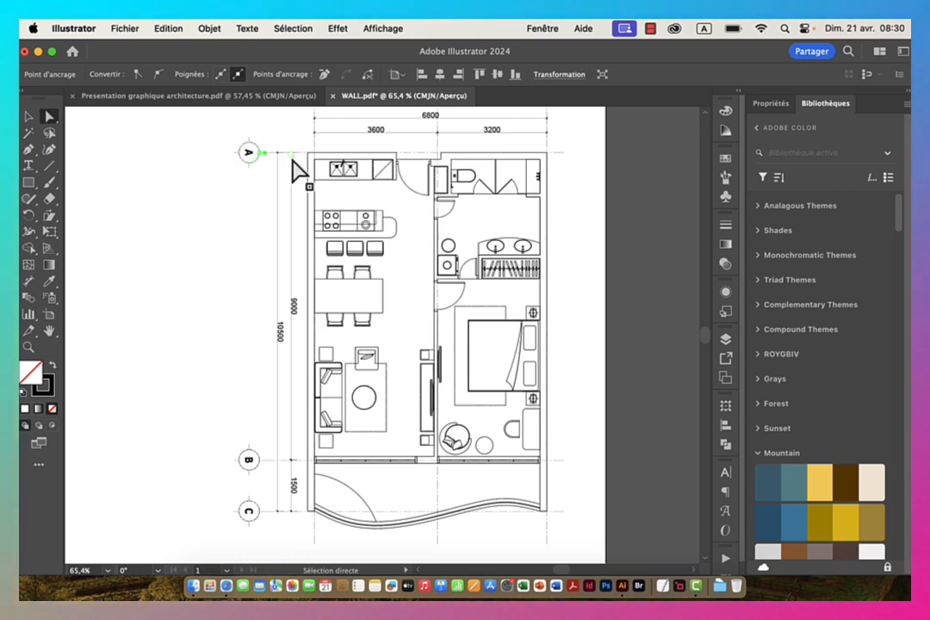
{"action": "key", "text": "super+space"}
{"action": "left_click_drag", "start_coordinate": [240, 141], "coordinate": [452, 191]}
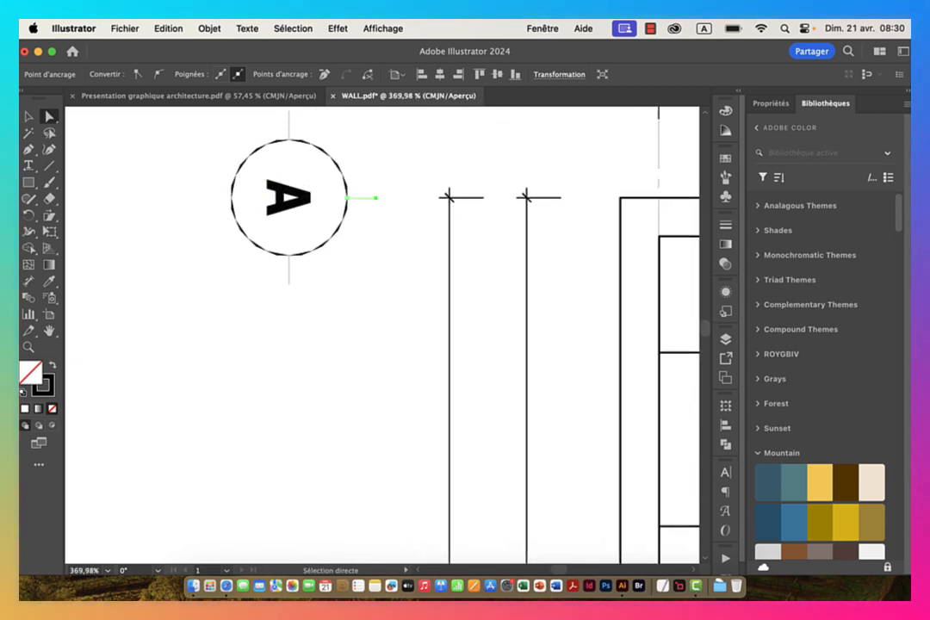
{"action": "left_click", "coordinate": [408, 219]}
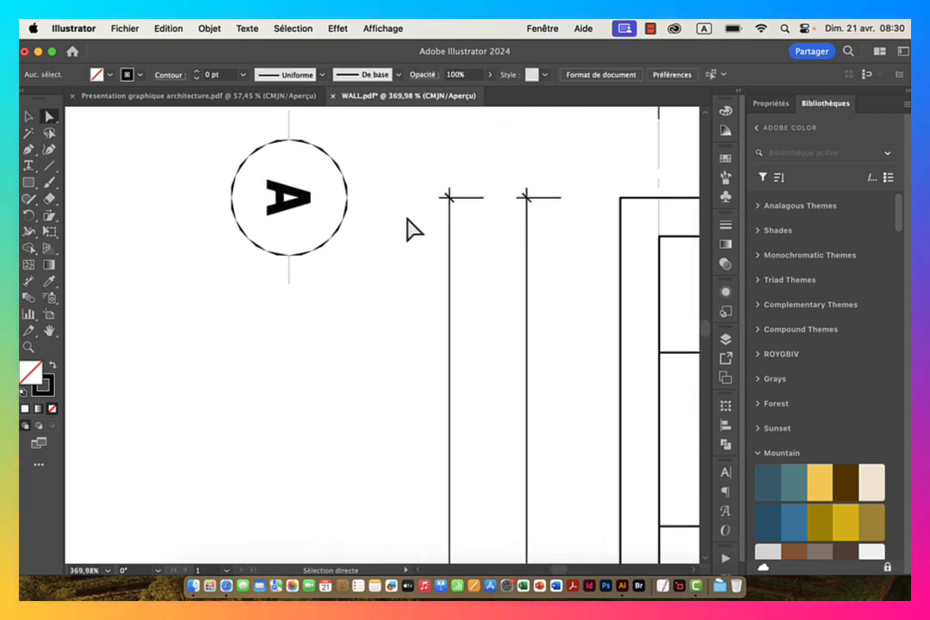
{"action": "left_click", "coordinate": [364, 201]}
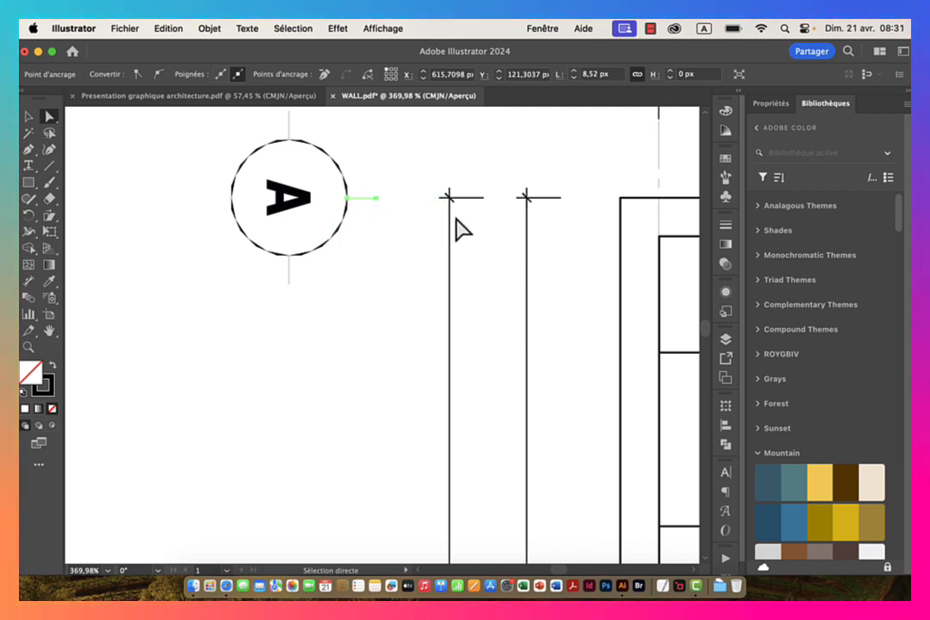
{"action": "left_click", "coordinate": [289, 31]}
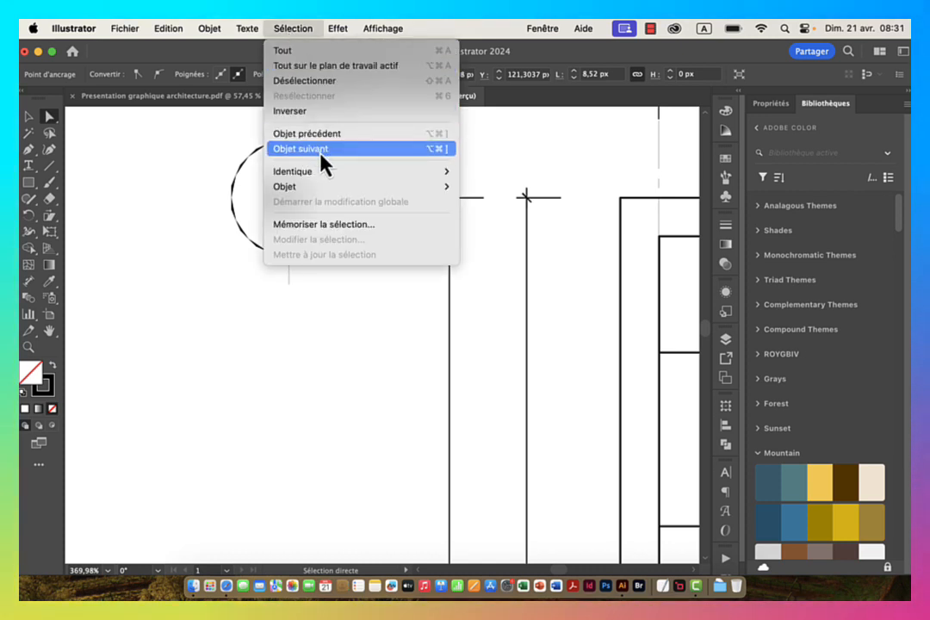
{"action": "mouse_move", "coordinate": [325, 175]}
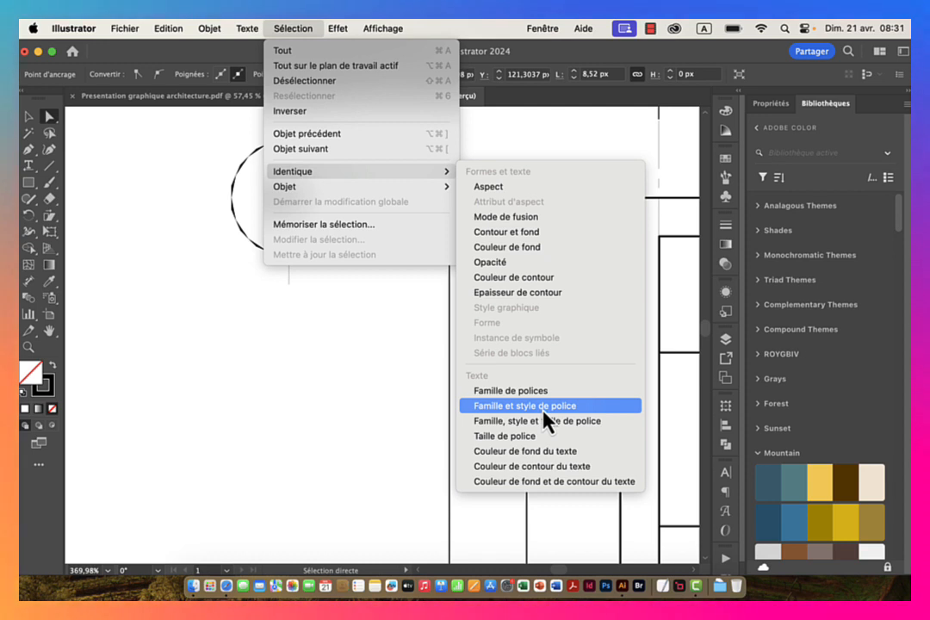
{"action": "left_click", "coordinate": [526, 280]}
{"action": "mouse_move", "coordinate": [488, 298]}
{"action": "left_mouse_down"}
{"action": "mouse_move", "coordinate": [284, 291]}
{"action": "mouse_move", "coordinate": [394, 302]}
{"action": "left_mouse_up"}
{"action": "left_click_drag", "start_coordinate": [544, 331], "coordinate": [421, 277]}
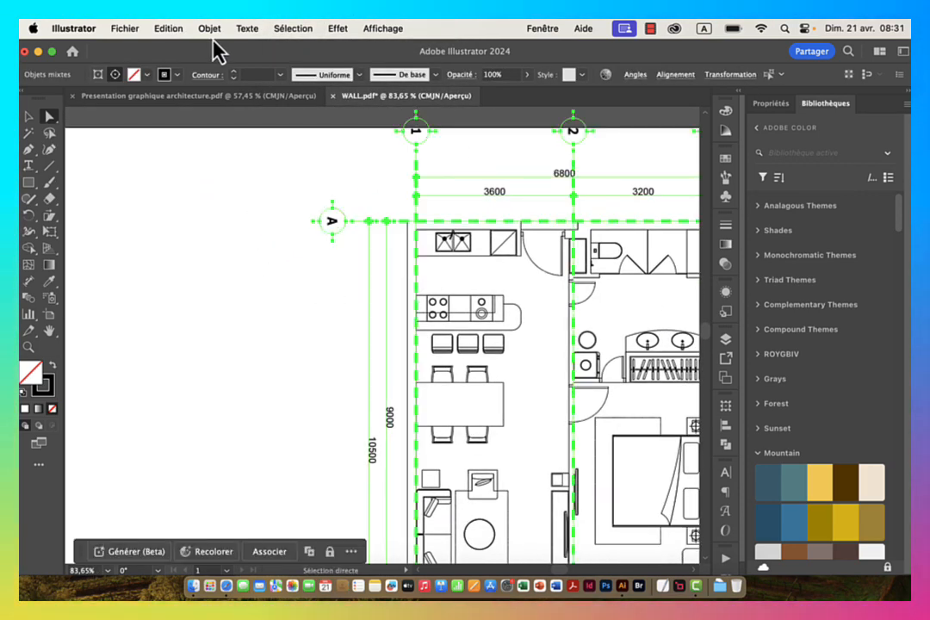
Step: Set the selected grid lines' stroke weight to 0,5 pt and deselect them
{"action": "left_click", "coordinate": [279, 75]}
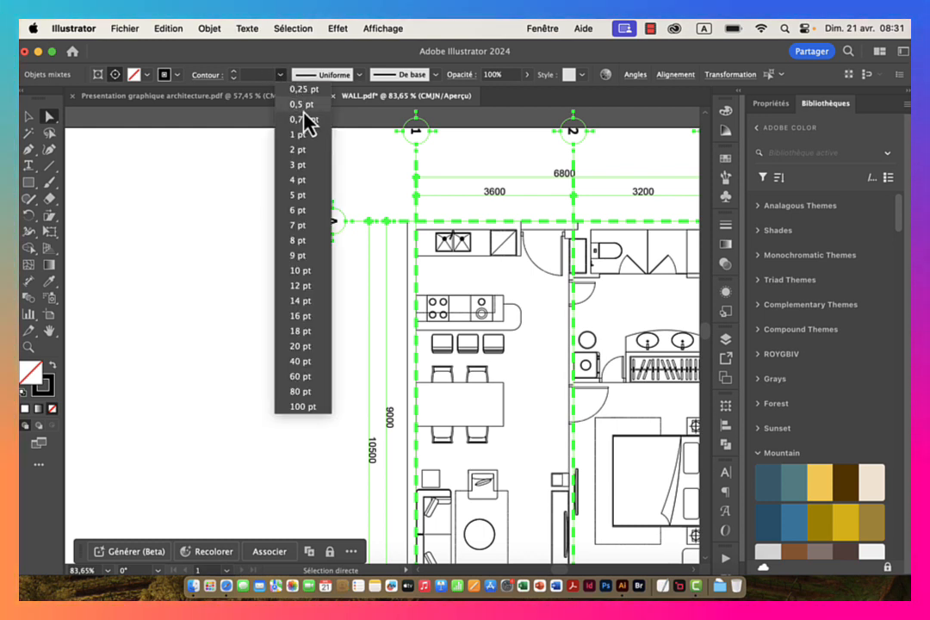
{"action": "left_click", "coordinate": [304, 107]}
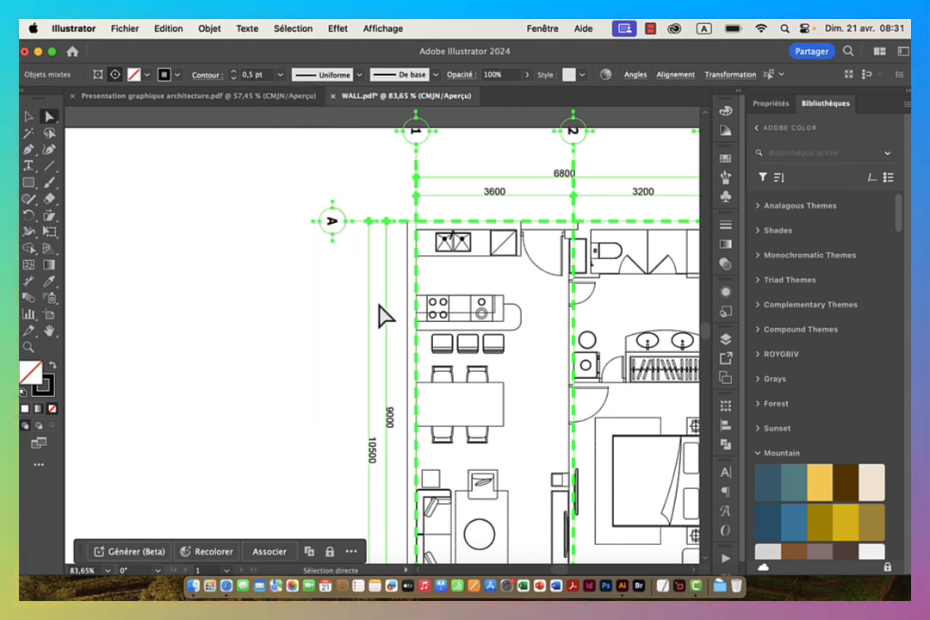
{"action": "left_click", "coordinate": [30, 118]}
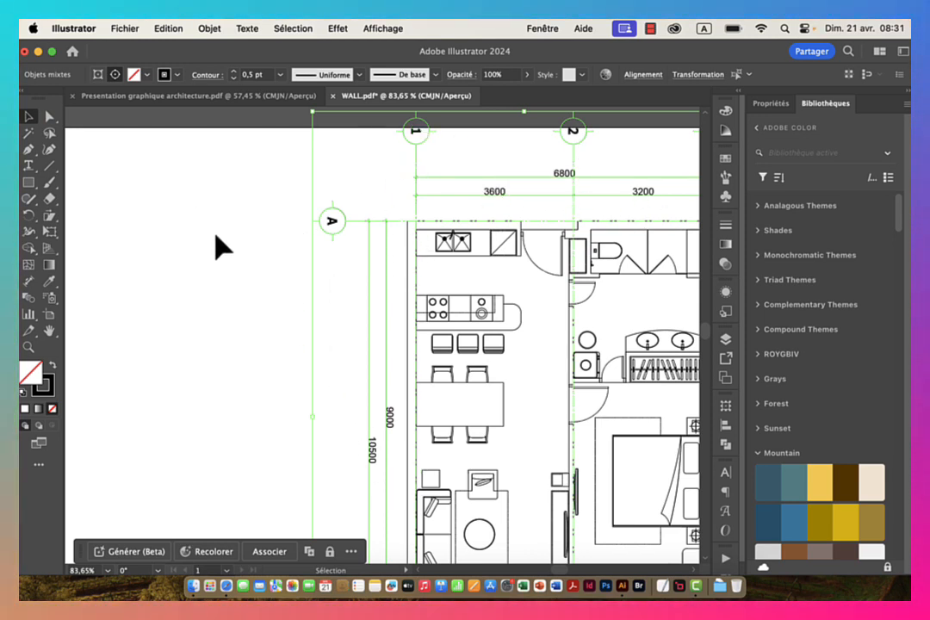
{"action": "left_click", "coordinate": [234, 214]}
Step: Unlock the Fournitures and Wall layers and move the whole plan with its grid fully inside the artboard's right half
{"action": "left_click_drag", "start_coordinate": [482, 261], "coordinate": [357, 248]}
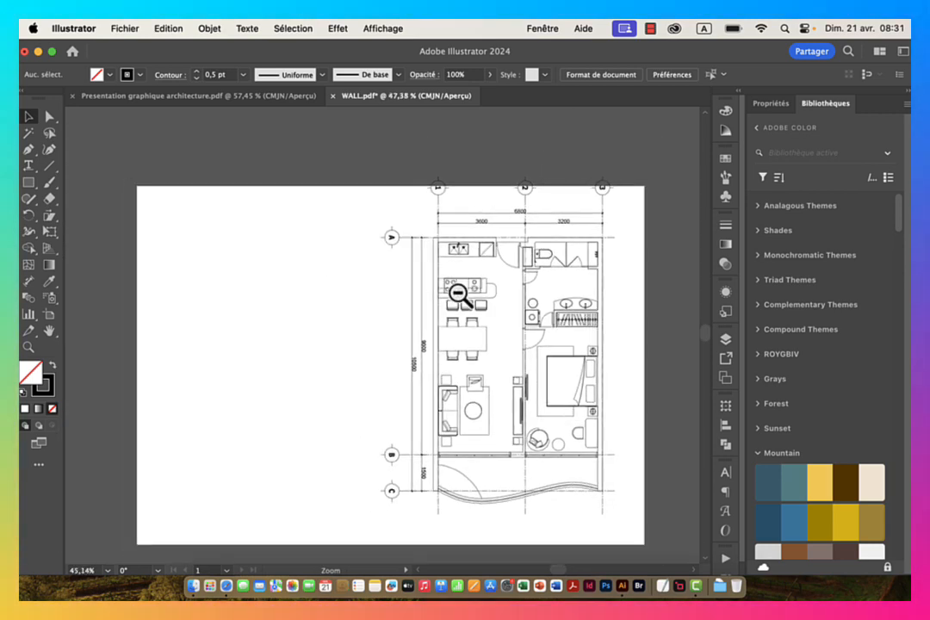
{"action": "left_click_drag", "start_coordinate": [460, 294], "coordinate": [394, 263]}
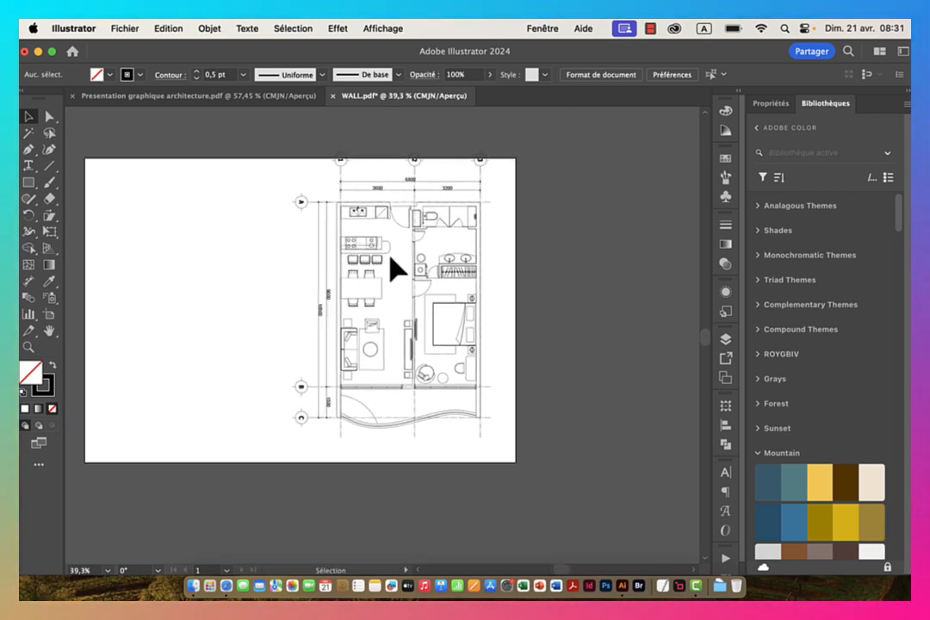
{"action": "left_click", "coordinate": [726, 339]}
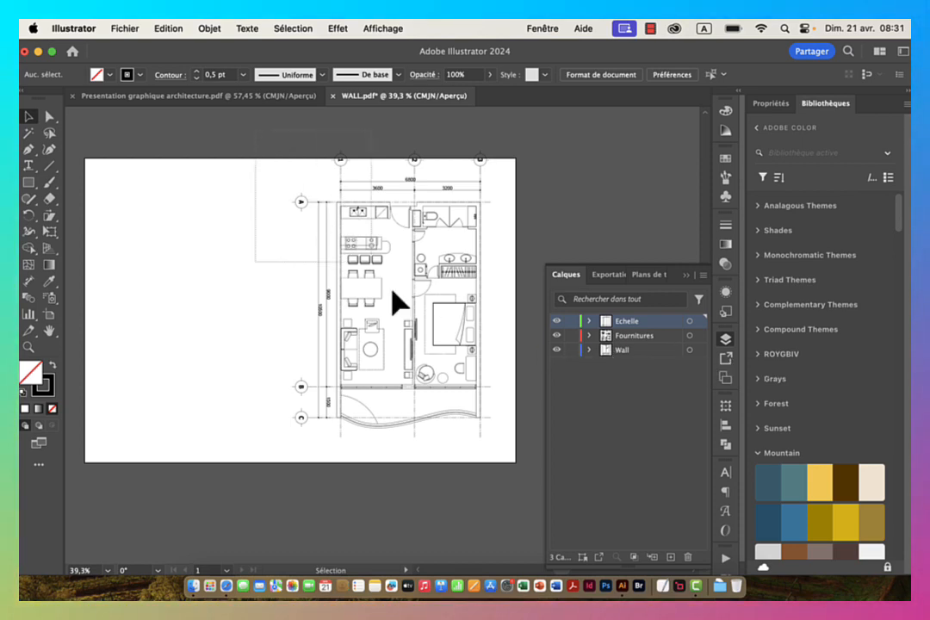
{"action": "key", "text": "super+a"}
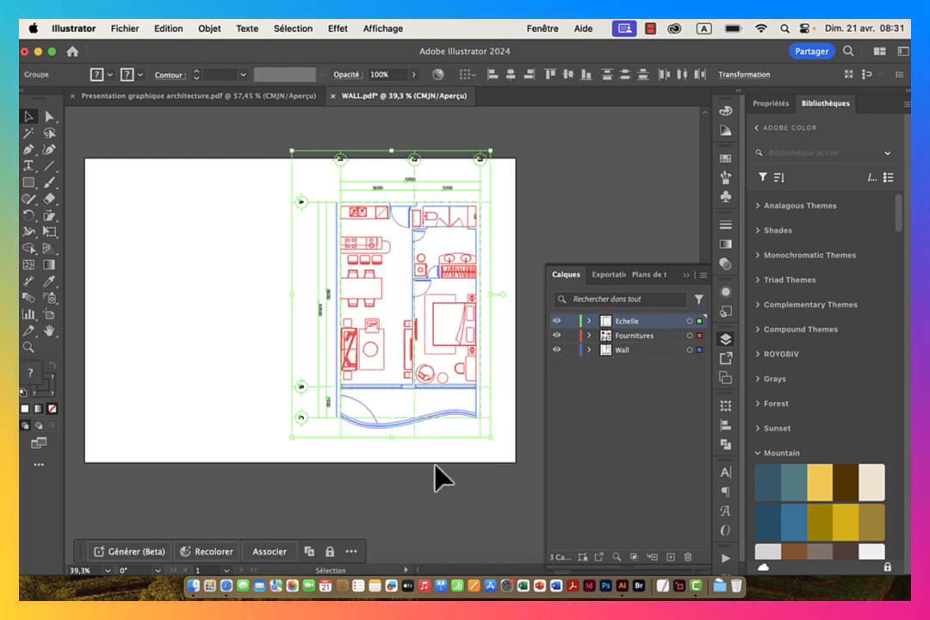
{"action": "key", "text": "super+space"}
{"action": "left_click_drag", "start_coordinate": [408, 461], "coordinate": [474, 459]}
{"action": "left_click_drag", "start_coordinate": [428, 404], "coordinate": [388, 408]}
{"action": "key", "text": "super+space"}
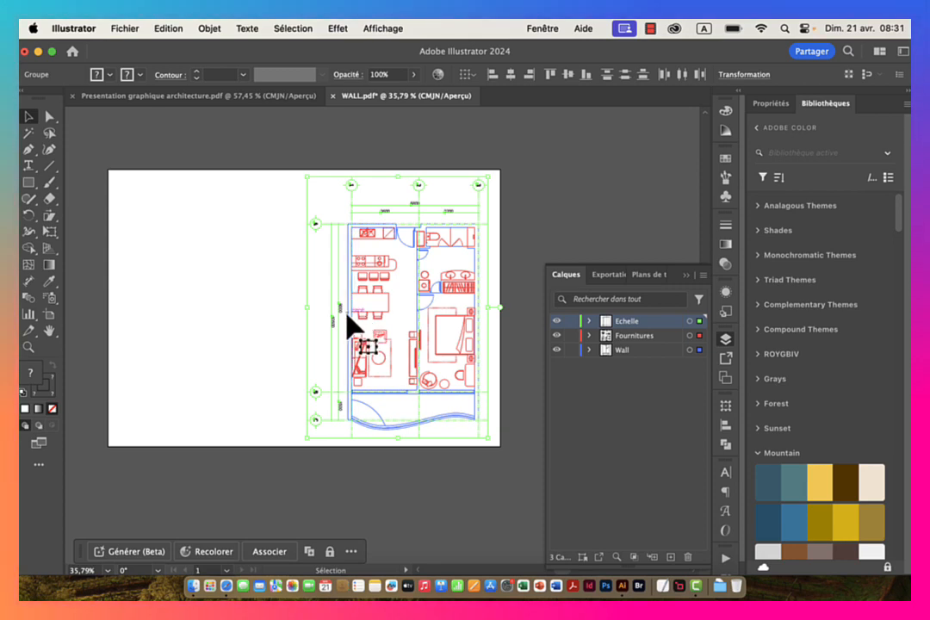
{"action": "left_click_drag", "start_coordinate": [353, 325], "coordinate": [358, 327]}
{"action": "left_click", "coordinate": [187, 276]}
Step: Enlarge the artboard outwards at its left, upper and lower edges to about 1457 by 1021 px
{"action": "key", "text": "super+space"}
{"action": "left_click", "coordinate": [347, 320], "text": "alt"}
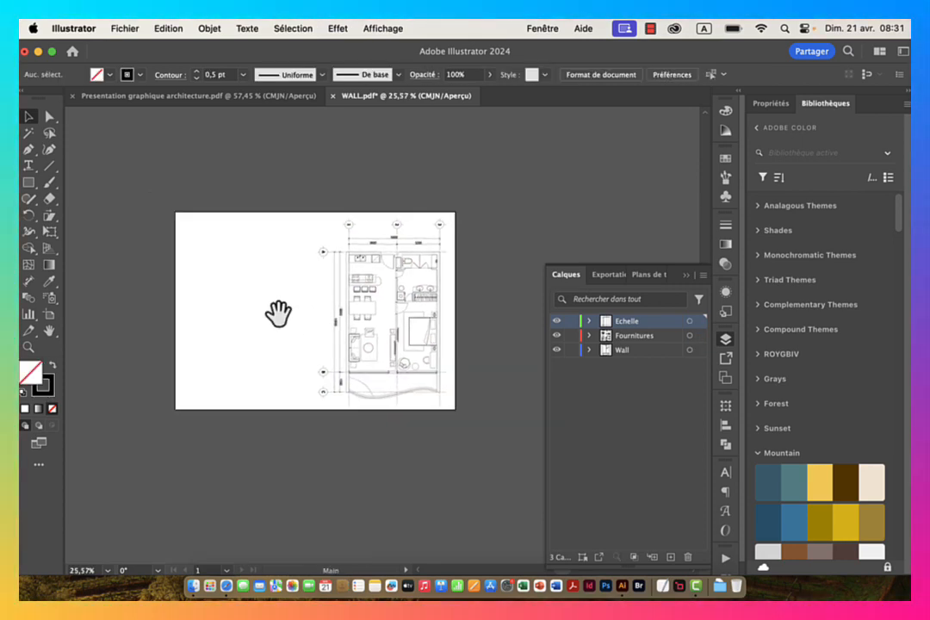
{"action": "left_click_drag", "start_coordinate": [274, 312], "coordinate": [300, 311]}
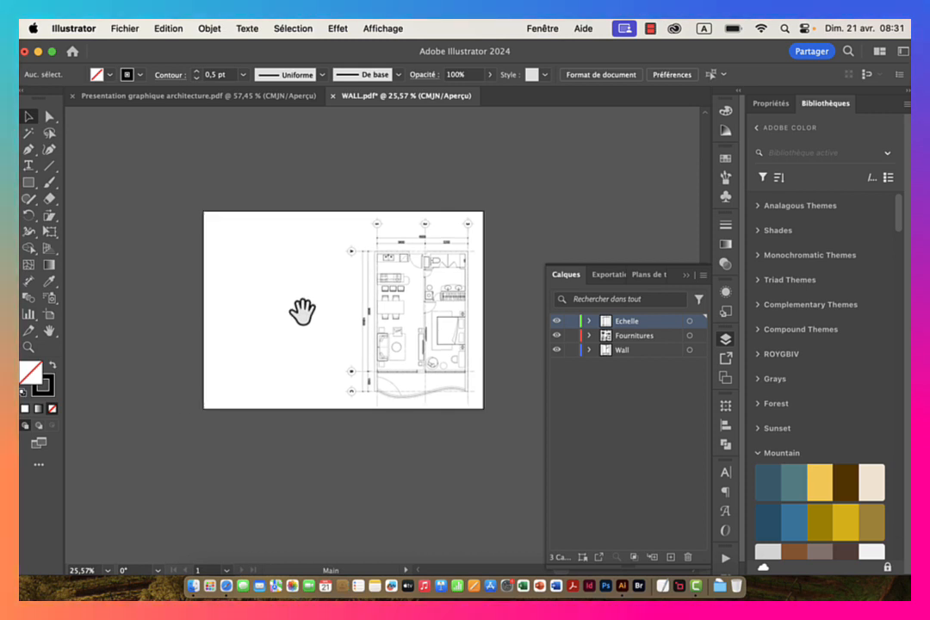
{"action": "left_click", "coordinate": [51, 319]}
{"action": "right_click", "coordinate": [218, 345]}
{"action": "left_click", "coordinate": [178, 340]}
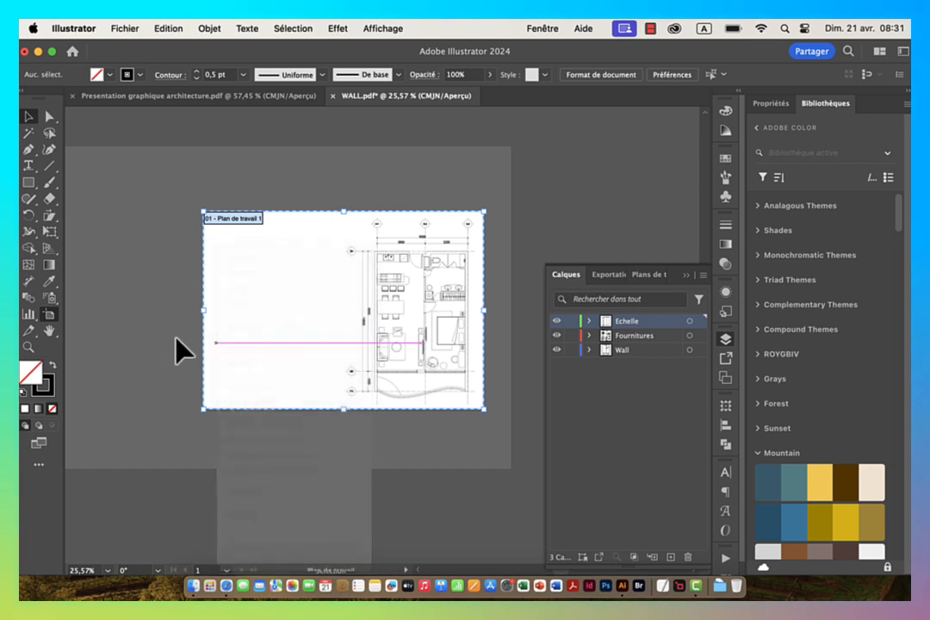
{"action": "left_click_drag", "start_coordinate": [216, 343], "coordinate": [162, 325]}
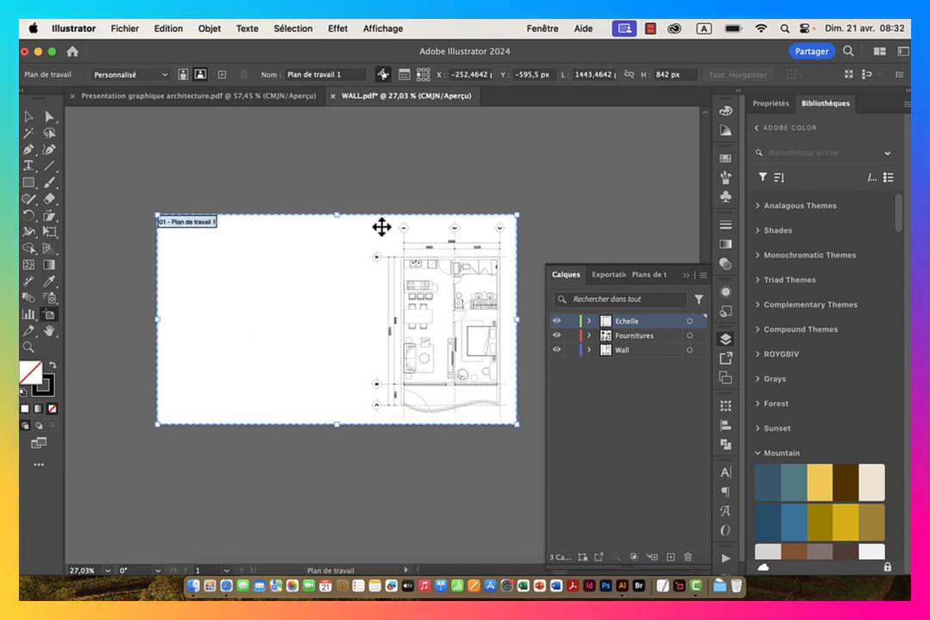
{"action": "left_click_drag", "start_coordinate": [340, 219], "coordinate": [339, 188]}
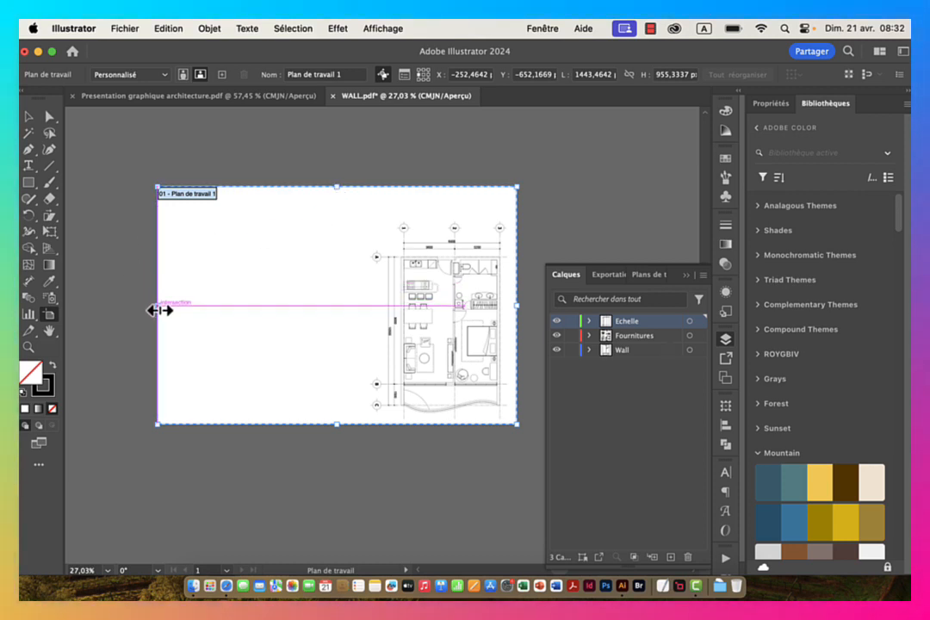
{"action": "left_click_drag", "start_coordinate": [159, 307], "coordinate": [156, 308]}
{"action": "left_click_drag", "start_coordinate": [335, 427], "coordinate": [339, 445]}
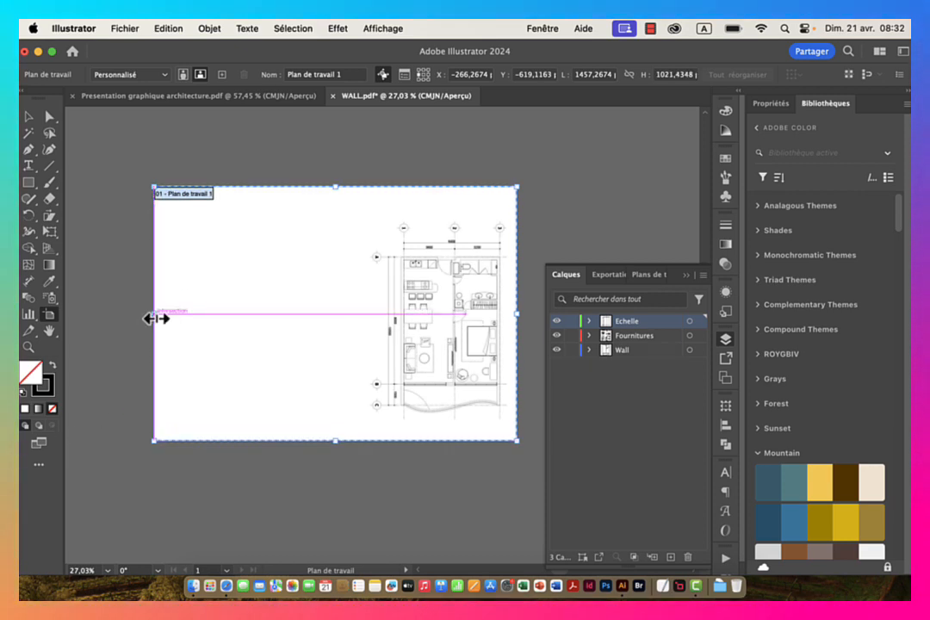
Step: Extend the artboard's left edge slightly further outwards and lock the Echelle and Fournitures layers
{"action": "left_click_drag", "start_coordinate": [157, 318], "coordinate": [145, 317]}
{"action": "left_click", "coordinate": [30, 118]}
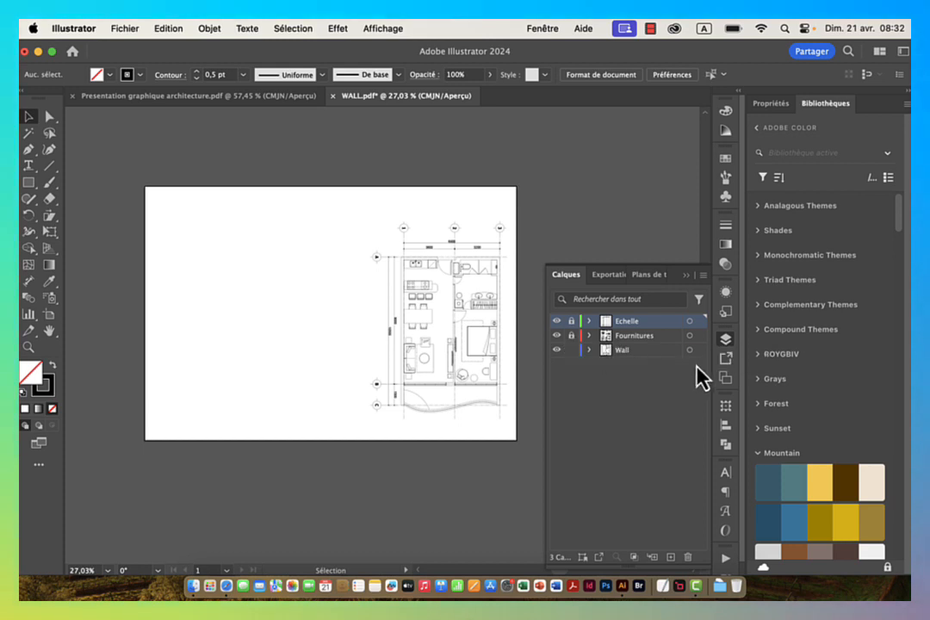
Step: On the Wall layer, select the whole wall plan and place a copy of it in the artboard's empty left half
{"action": "left_click", "coordinate": [650, 351]}
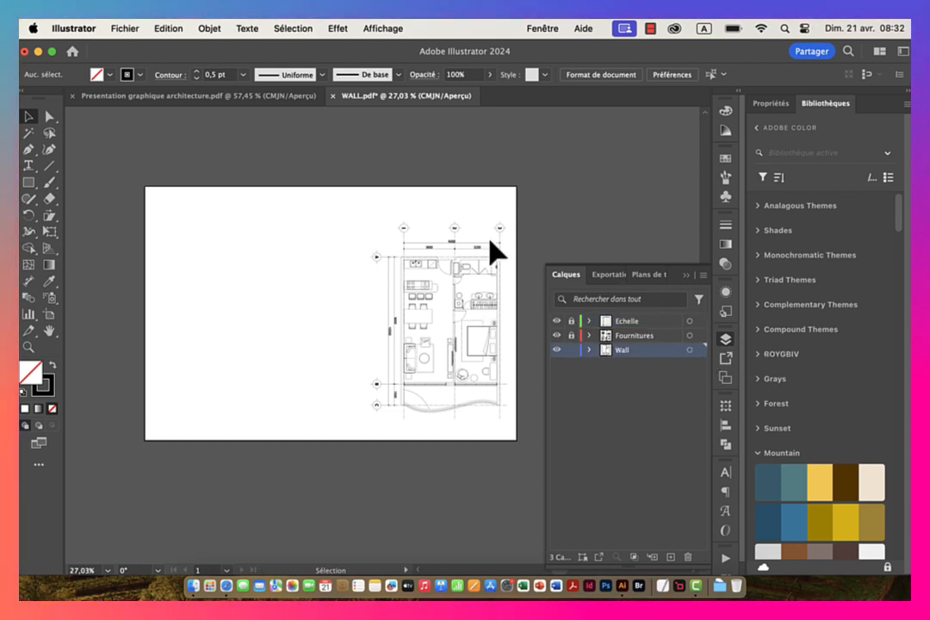
{"action": "left_click_drag", "start_coordinate": [333, 191], "coordinate": [516, 440]}
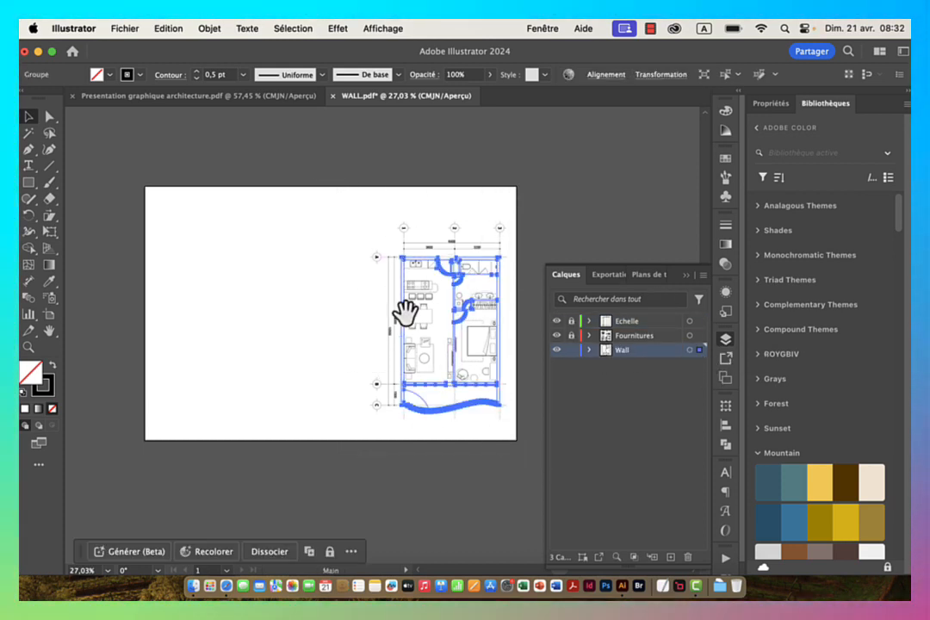
{"action": "left_click_drag", "start_coordinate": [404, 313], "coordinate": [431, 262]}
{"action": "left_click", "coordinate": [384, 233], "text": "super"}
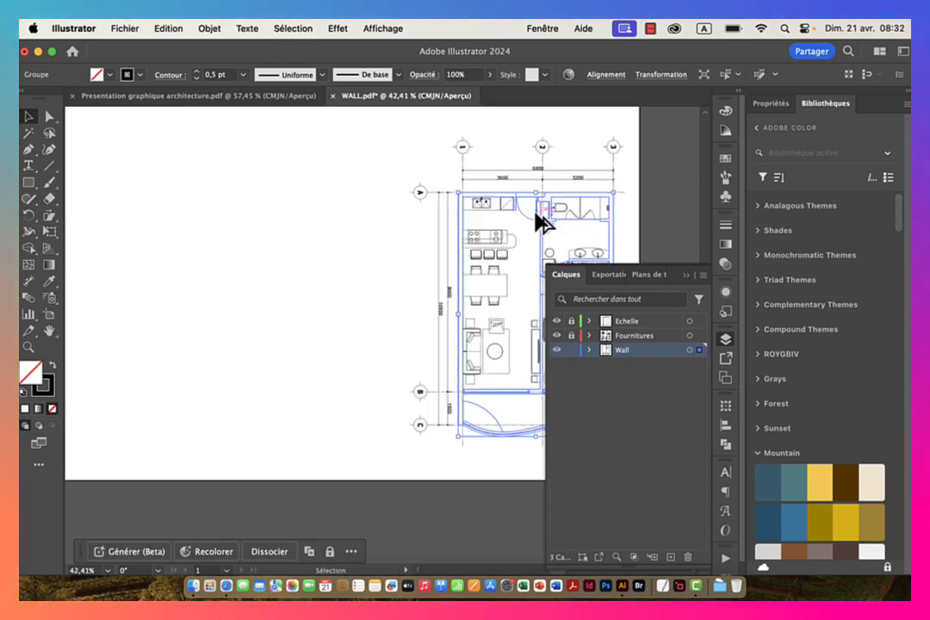
{"action": "left_click_drag", "start_coordinate": [537, 222], "coordinate": [262, 247]}
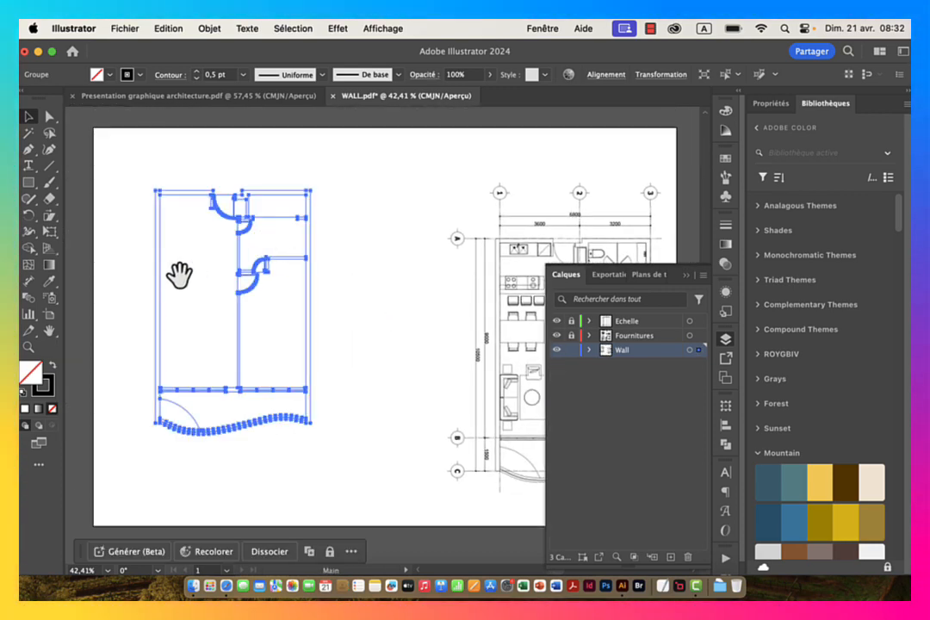
Step: Scale the wall copy uniformly to 70% with the Scale tool's options
{"action": "left_click_drag", "start_coordinate": [177, 273], "coordinate": [240, 279]}
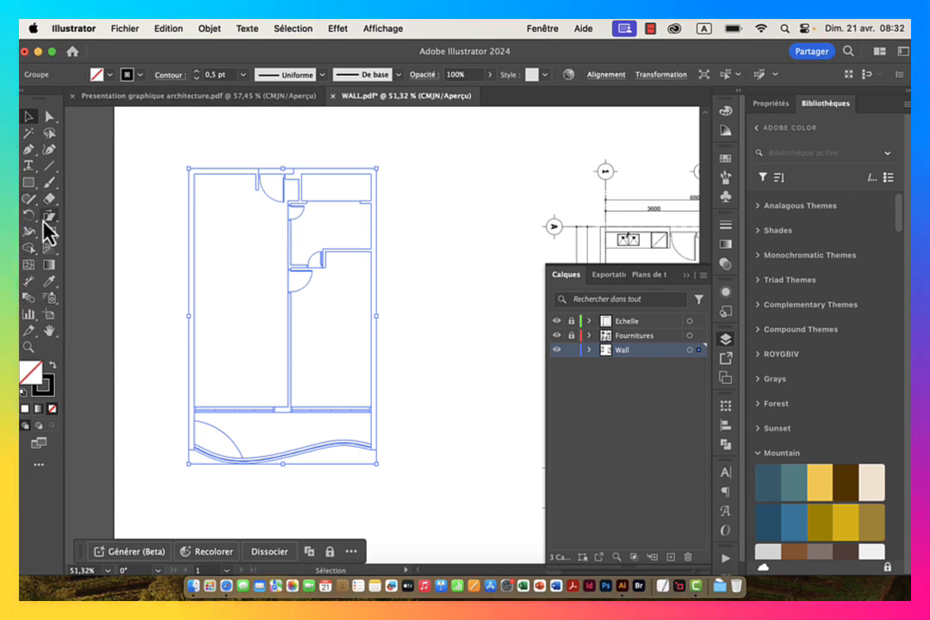
{"action": "left_click_drag", "start_coordinate": [48, 219], "coordinate": [83, 235]}
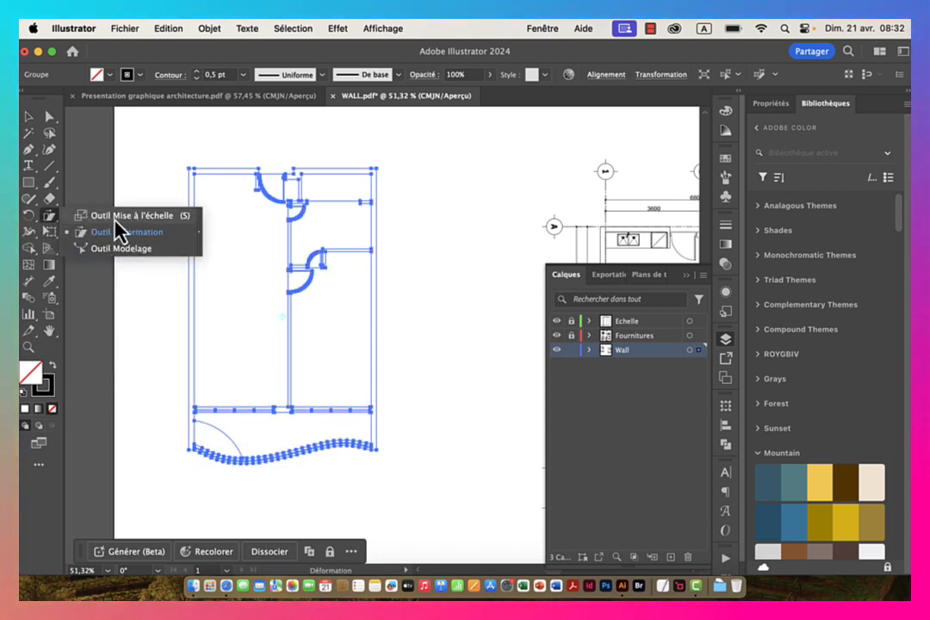
{"action": "left_click", "coordinate": [137, 215]}
{"action": "double_click", "coordinate": [50, 217]}
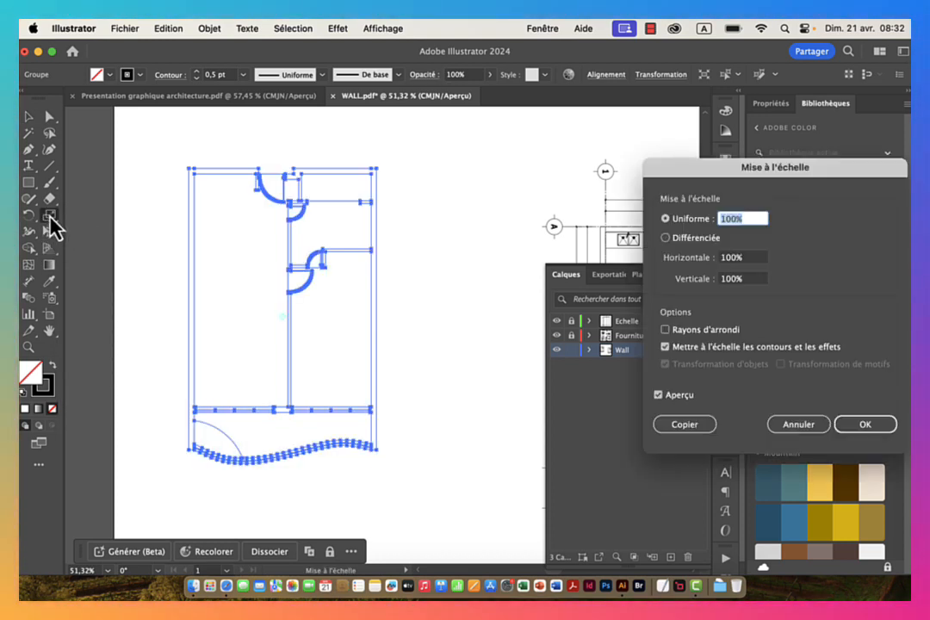
{"action": "left_click_drag", "start_coordinate": [804, 181], "coordinate": [578, 155]}
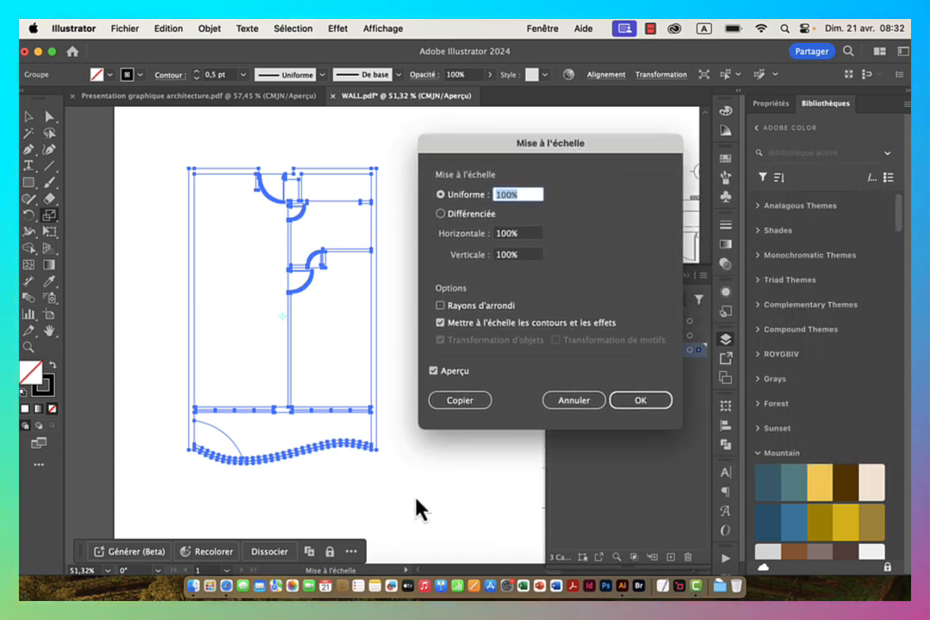
{"action": "key", "text": "shift+Down"}
{"action": "key", "text": "shift+Down"}
{"action": "key", "text": "shift+Down"}
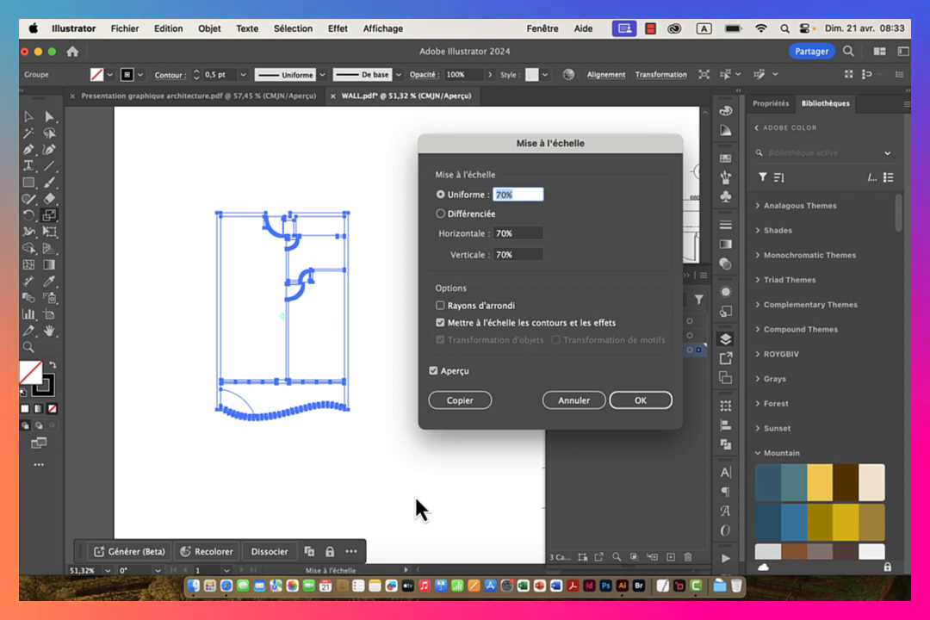
{"action": "key", "text": "shift+Down"}
{"action": "key", "text": "shift+Up"}
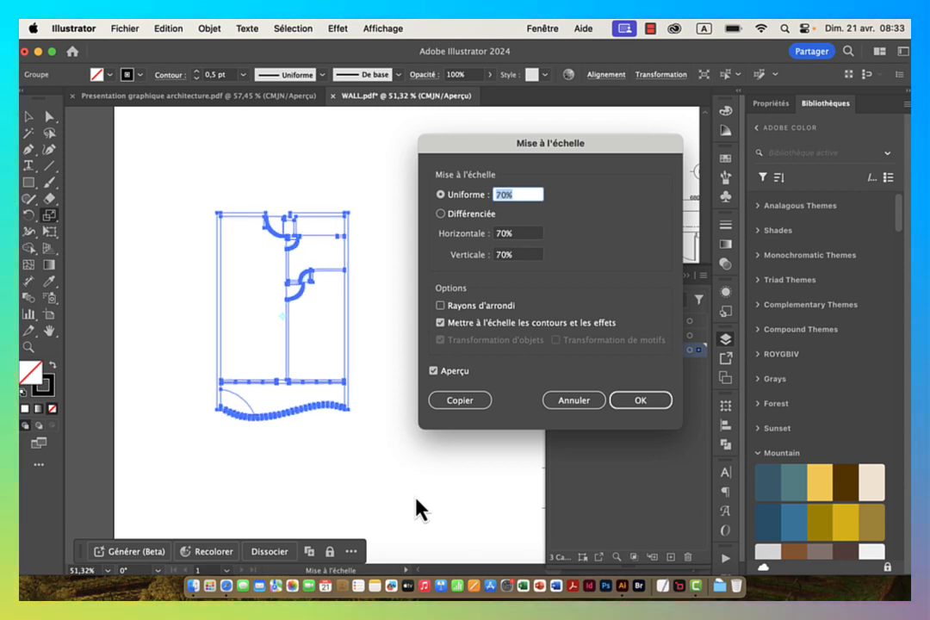
{"action": "left_click", "coordinate": [649, 401]}
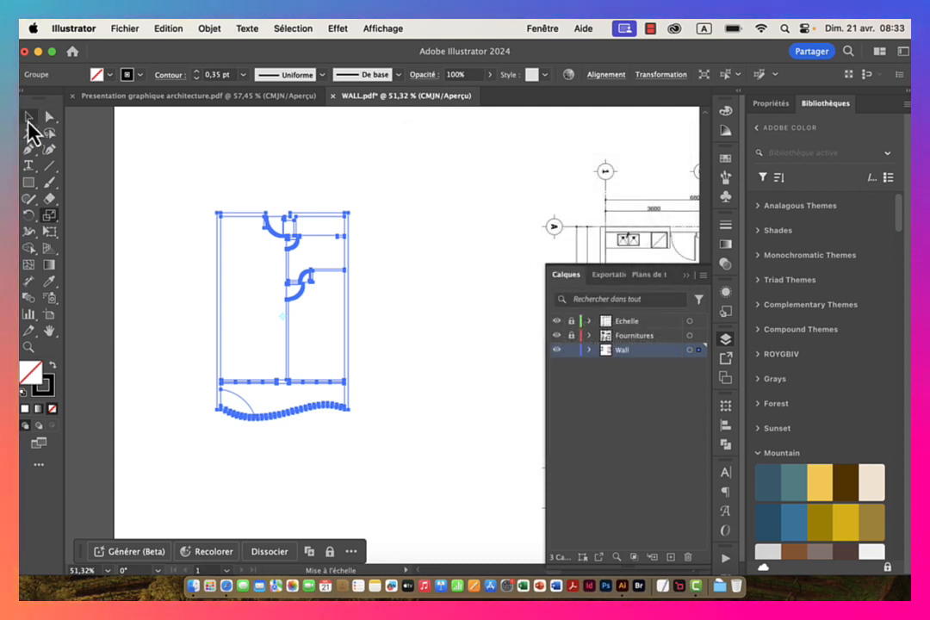
Step: Try moving the scaled wall copy, and undo both the move and the scaling
{"action": "left_click", "coordinate": [28, 118]}
{"action": "left_click_drag", "start_coordinate": [287, 248], "coordinate": [498, 257]}
{"action": "key", "text": "super+space"}
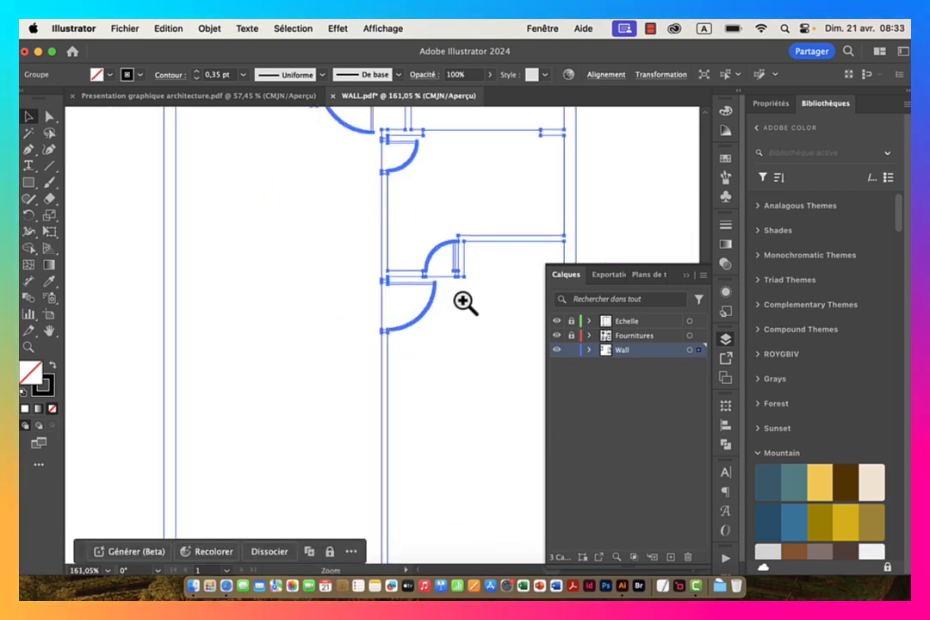
{"action": "left_click_drag", "start_coordinate": [465, 303], "coordinate": [322, 274]}
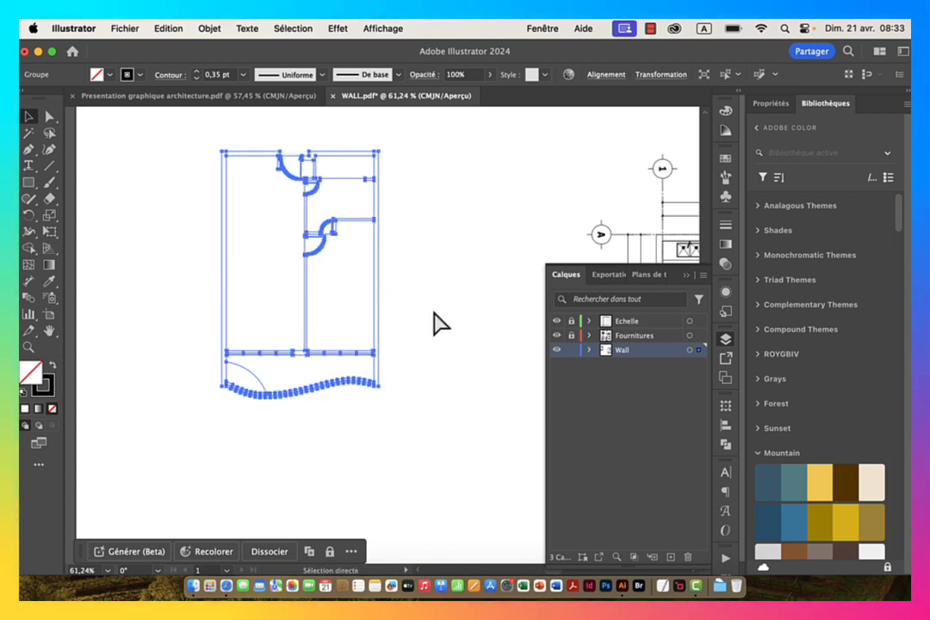
{"action": "key", "text": "super+z"}
{"action": "key", "text": "super+z"}
{"action": "key", "text": "v"}
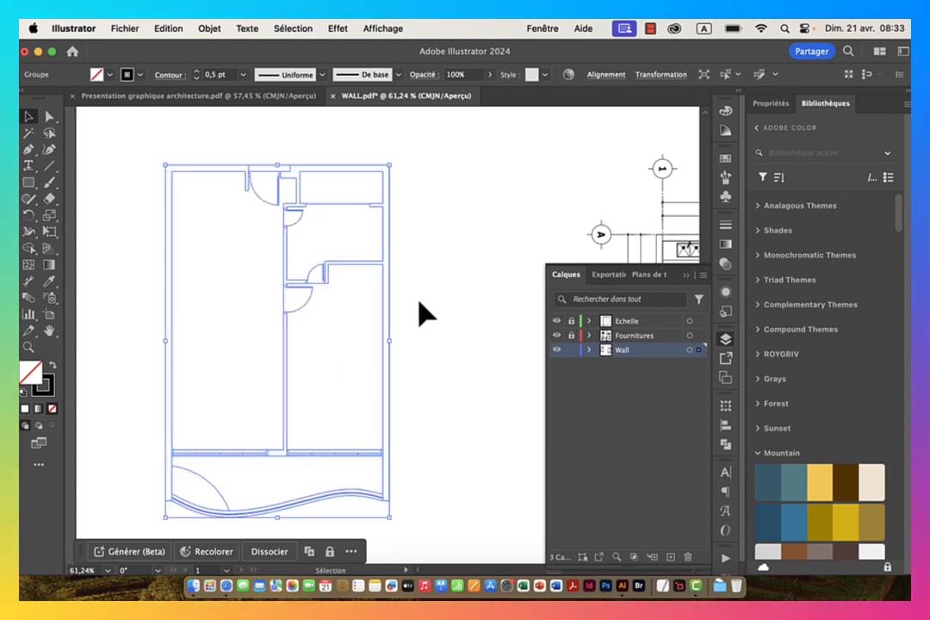
Step: Reduce the selected wall copy to a uniform scale of 70% about its centre
{"action": "double_click", "coordinate": [50, 216]}
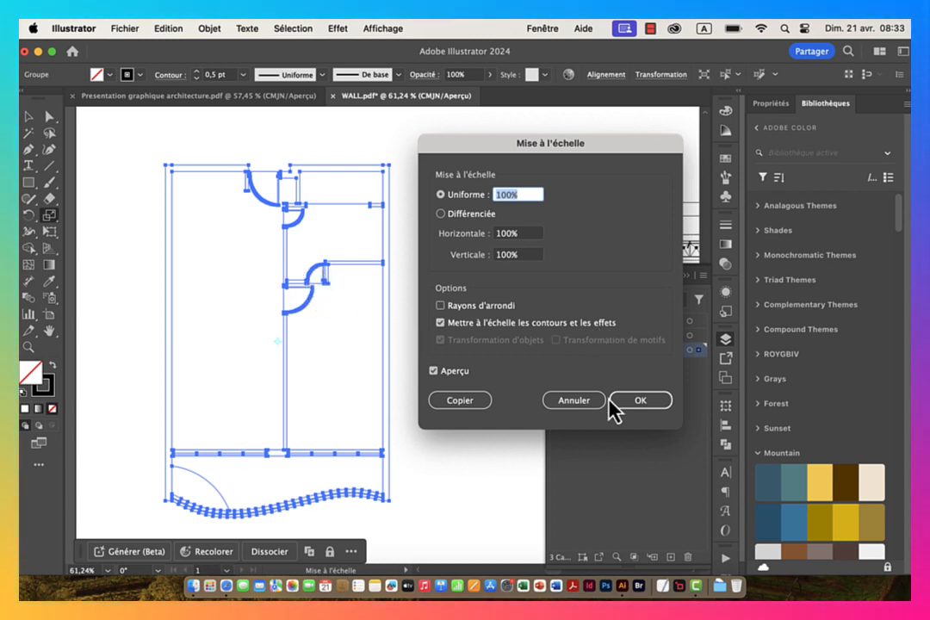
{"action": "type", "text": "70"}
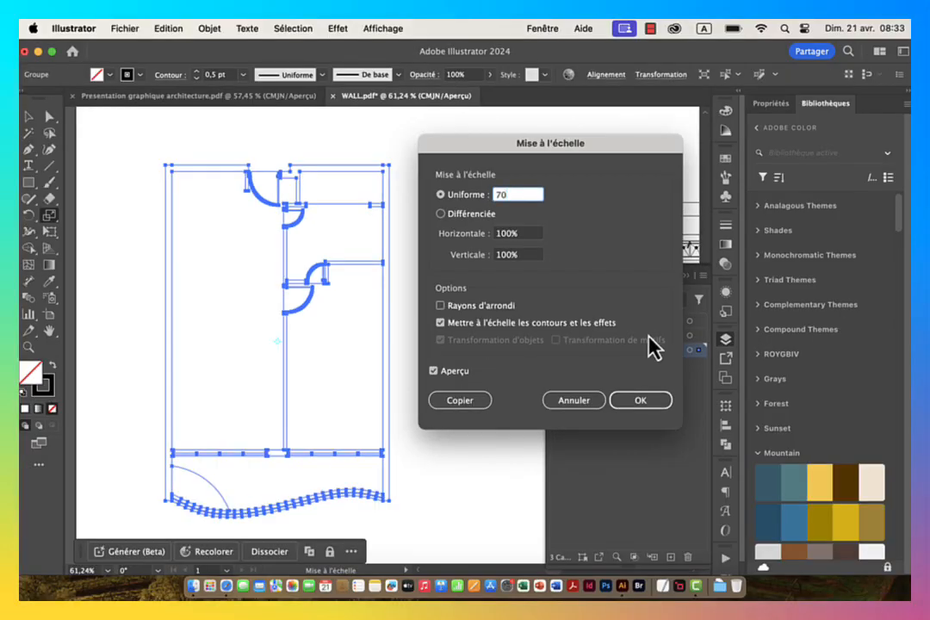
{"action": "left_click", "coordinate": [637, 401]}
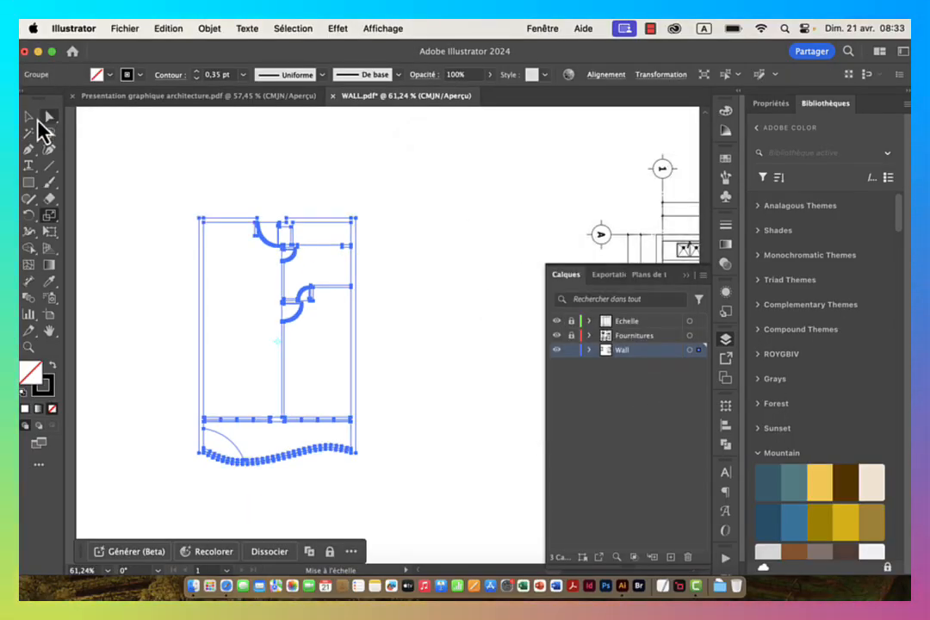
{"action": "left_click", "coordinate": [29, 117]}
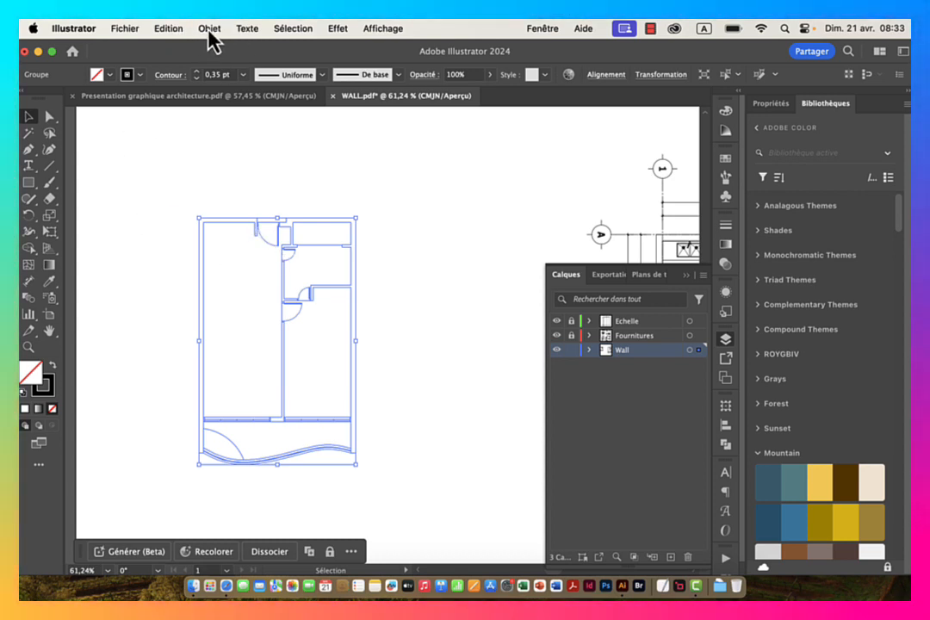
Step: Move the reduced wall copy straight up, close to the artboard's upper edge
{"action": "left_click", "coordinate": [208, 30]}
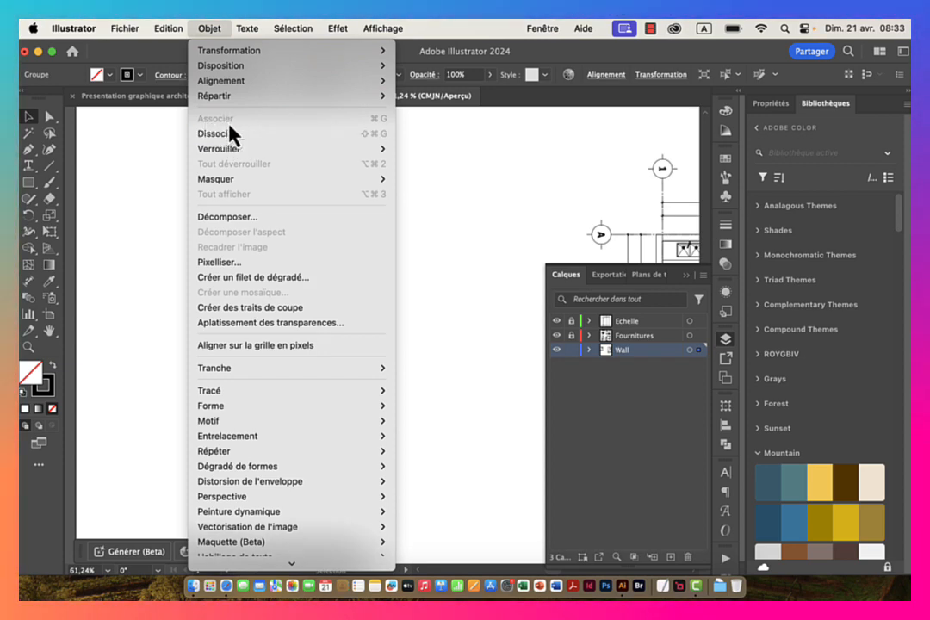
{"action": "left_click", "coordinate": [472, 146]}
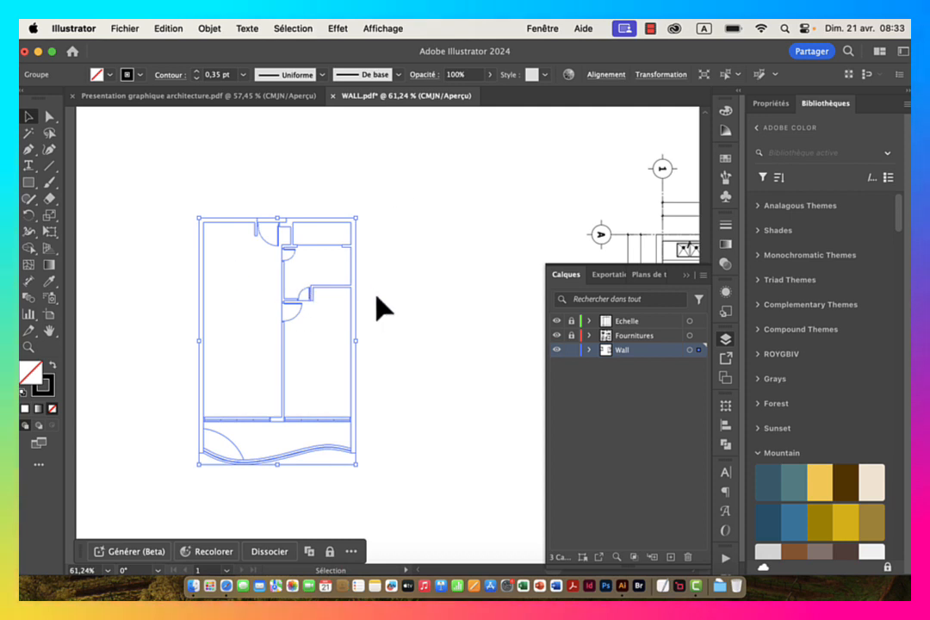
{"action": "left_click_drag", "start_coordinate": [426, 283], "coordinate": [353, 245]}
{"action": "left_click_drag", "start_coordinate": [403, 317], "coordinate": [362, 312]}
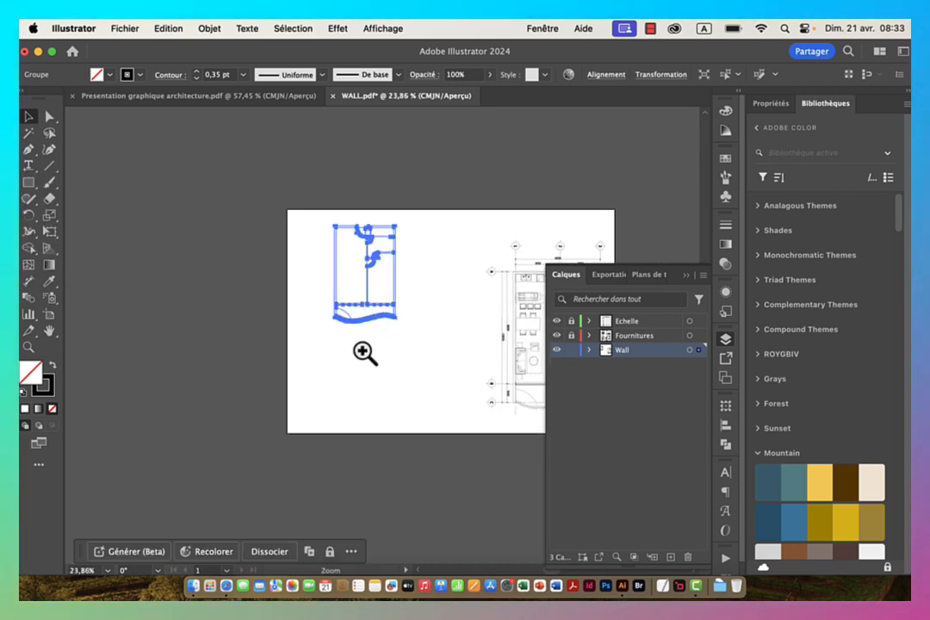
{"action": "left_click_drag", "start_coordinate": [365, 353], "coordinate": [384, 318]}
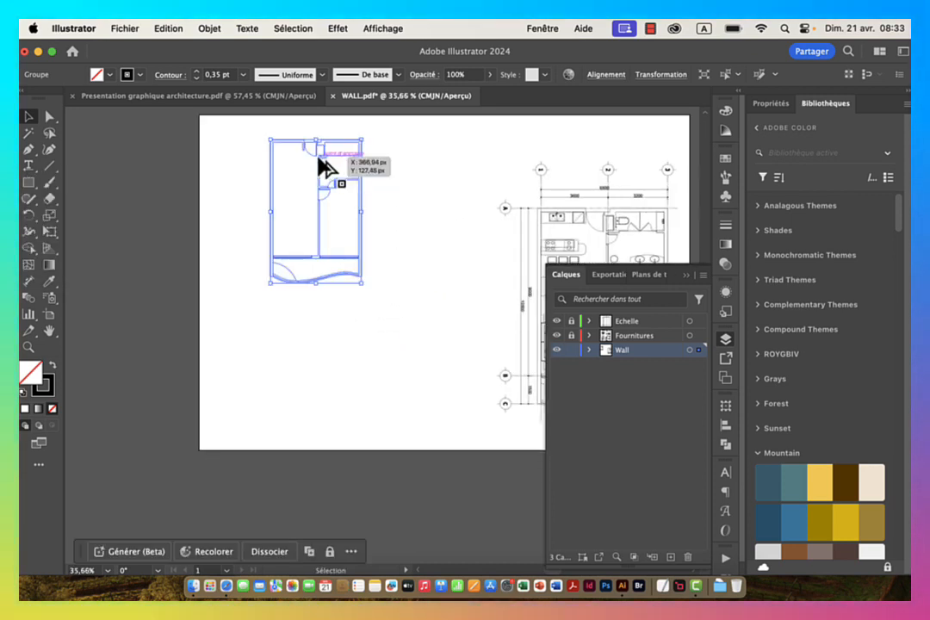
Step: Duplicate the reduced wall copy straight below itself, and delete that lower duplicate
{"action": "left_click_drag", "start_coordinate": [320, 163], "coordinate": [323, 323], "text": "alt+shift"}
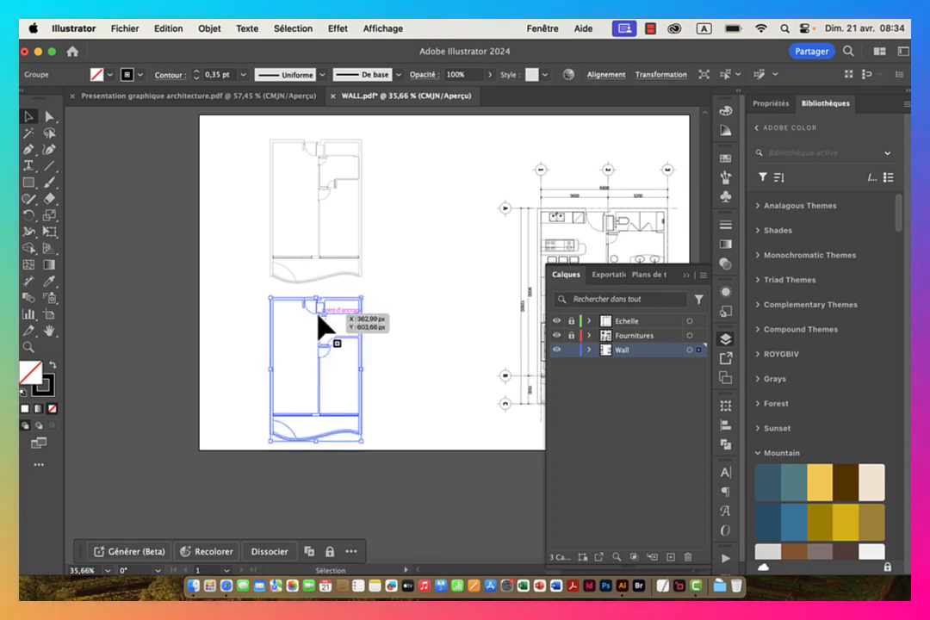
{"action": "left_click_drag", "start_coordinate": [380, 239], "coordinate": [381, 240]}
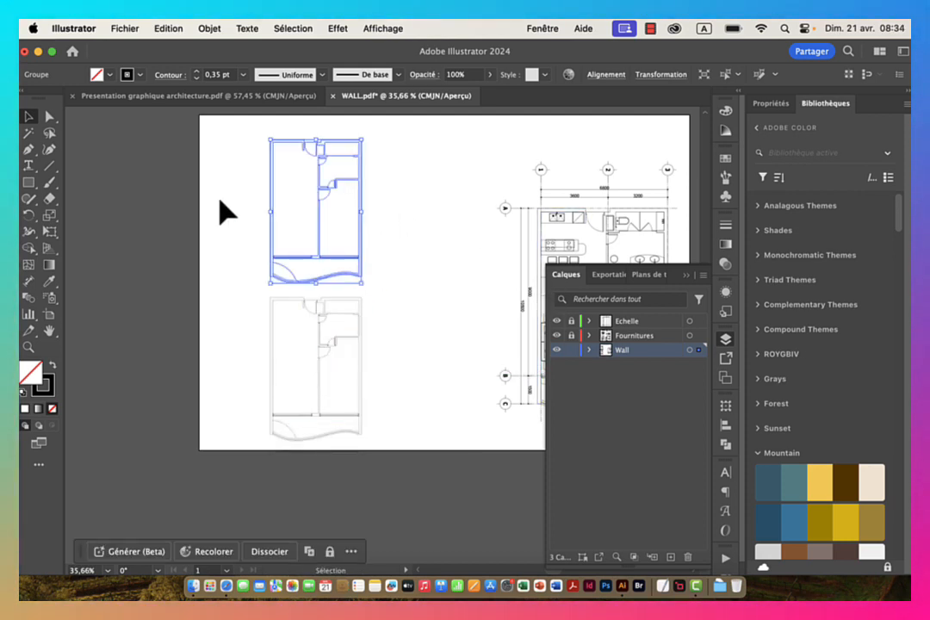
{"action": "key", "text": "z"}
{"action": "left_click_drag", "start_coordinate": [259, 156], "coordinate": [416, 187]}
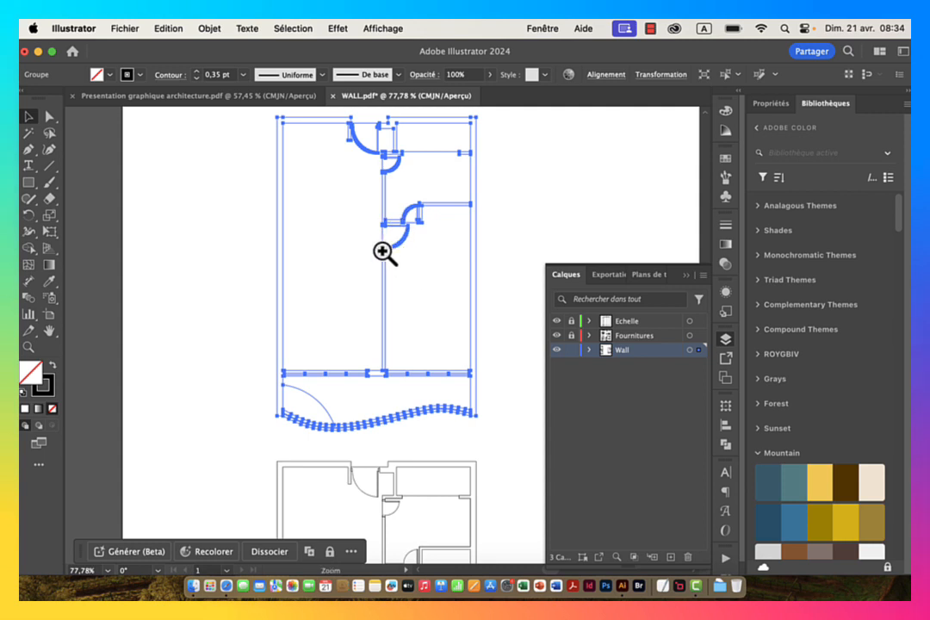
{"action": "key", "text": "v"}
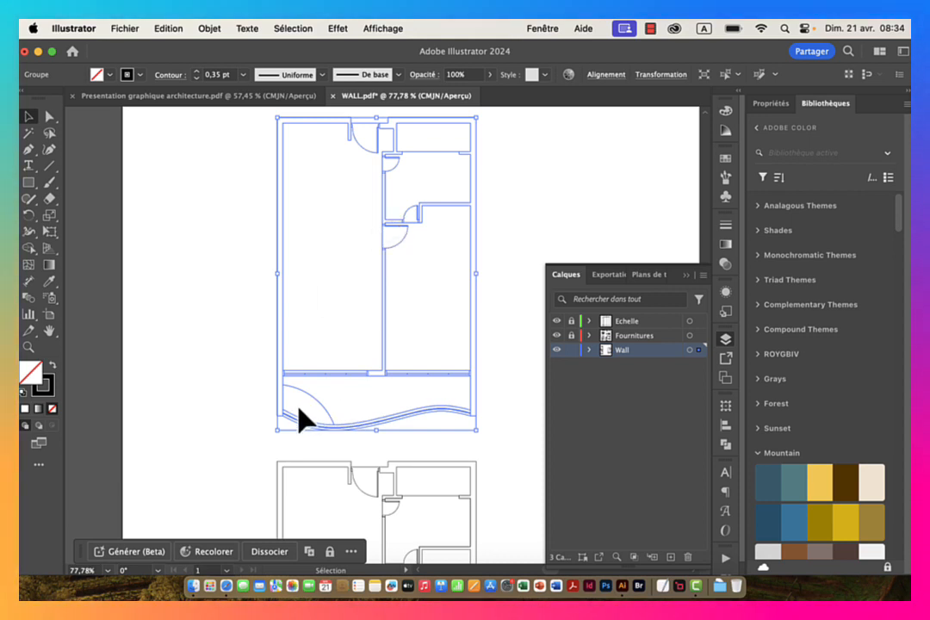
{"action": "left_click_drag", "start_coordinate": [243, 446], "coordinate": [352, 498]}
{"action": "key", "text": "Delete"}
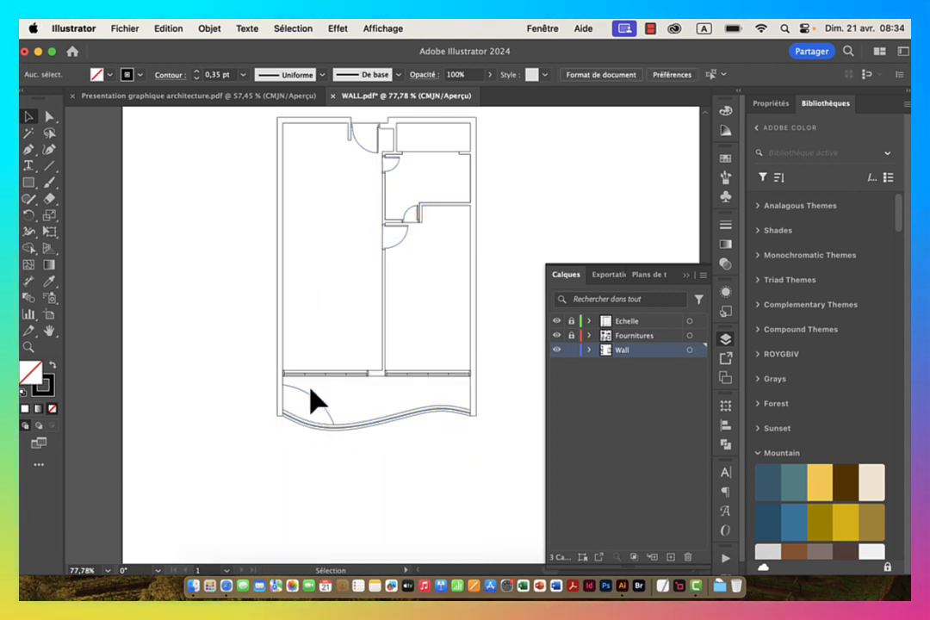
Step: Select the reduced wall copy and lock it in place
{"action": "left_click_drag", "start_coordinate": [251, 151], "coordinate": [317, 221]}
{"action": "key", "text": "super+space"}
{"action": "key", "text": "space"}
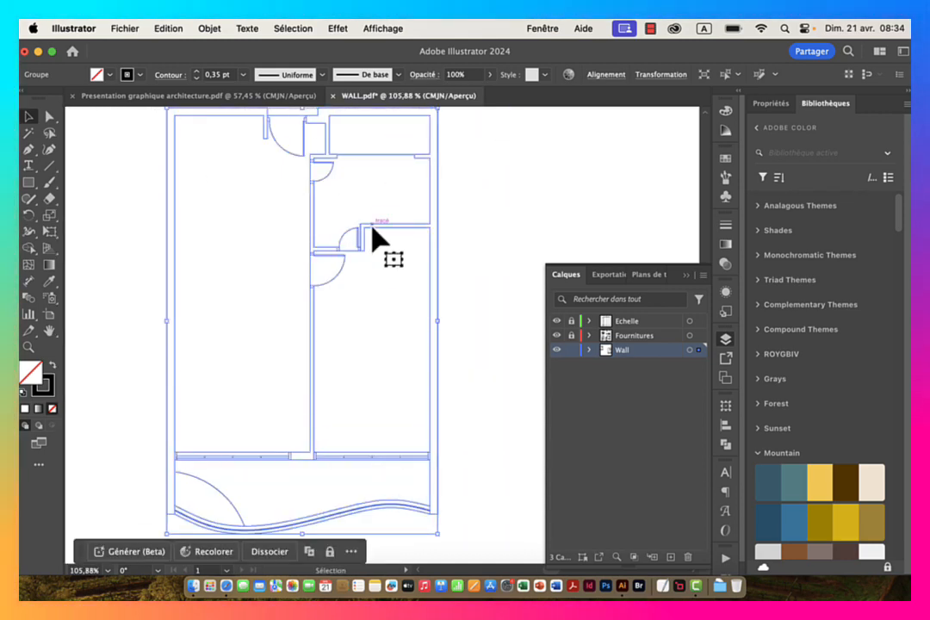
{"action": "left_click", "coordinate": [49, 117]}
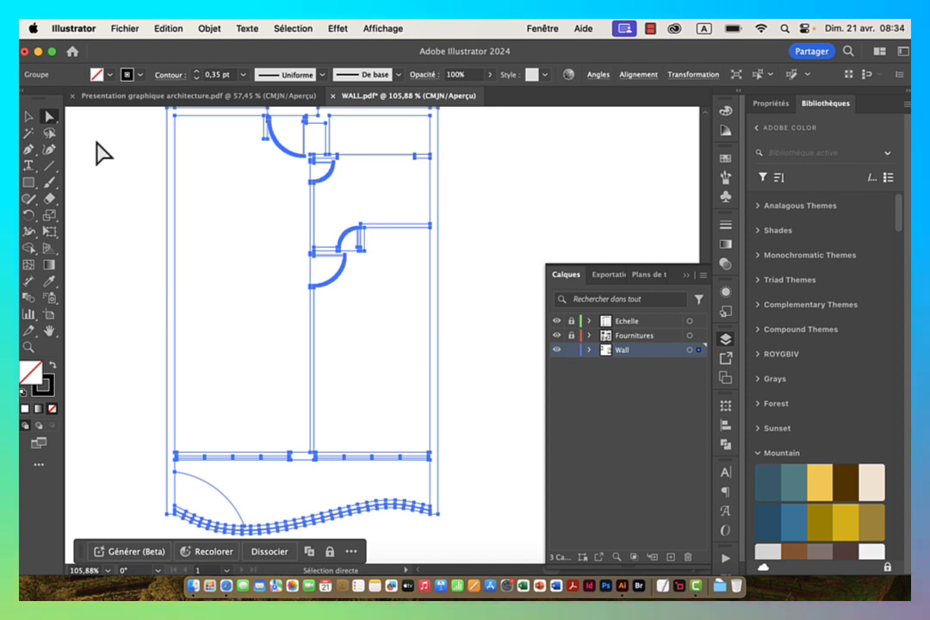
{"action": "left_click", "coordinate": [256, 198]}
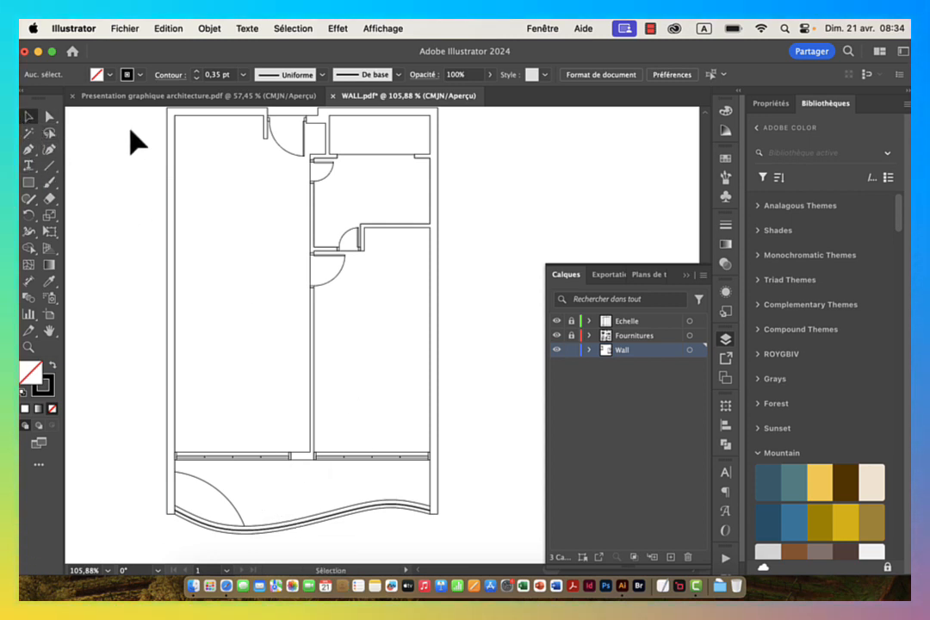
{"action": "left_click", "coordinate": [220, 191]}
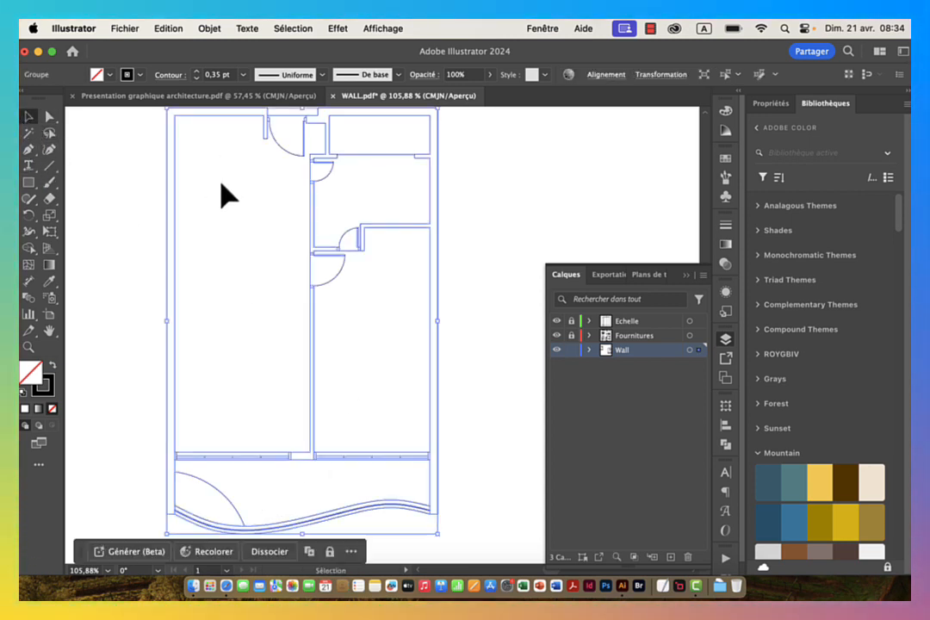
{"action": "left_click", "coordinate": [206, 29]}
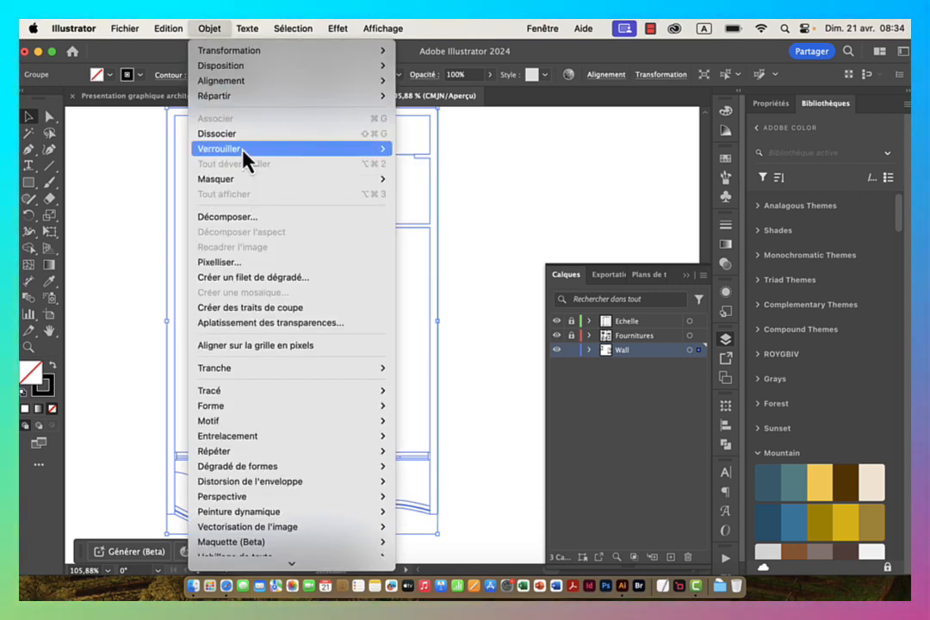
{"action": "mouse_move", "coordinate": [244, 155]}
{"action": "left_click", "coordinate": [446, 151]}
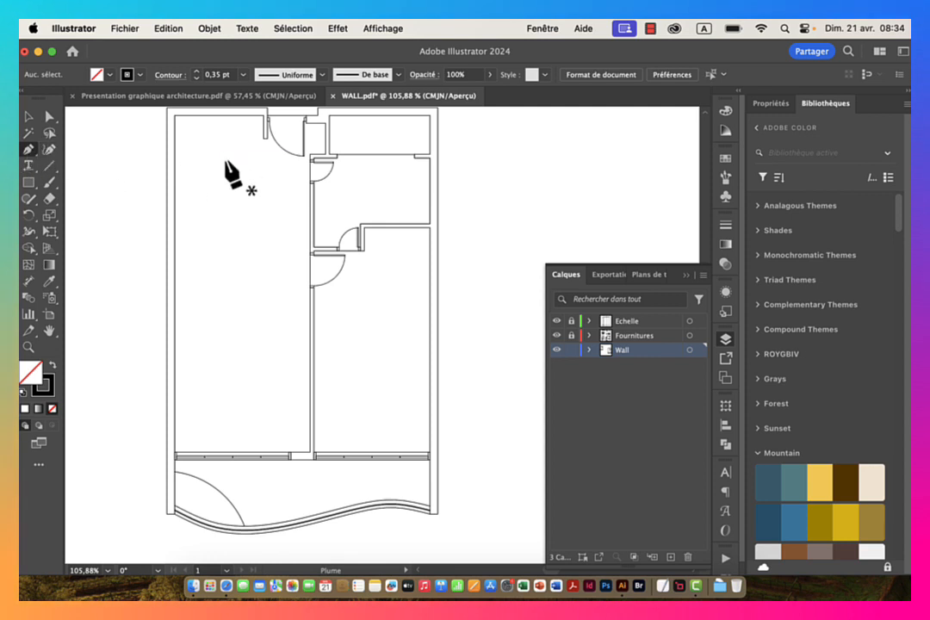
Step: Start a Pen path at the large room's upper-left inner corner, tracing the top wall and around the stub left of the entrance door
{"action": "left_click_drag", "start_coordinate": [225, 143], "coordinate": [224, 216]}
{"action": "left_click_drag", "start_coordinate": [170, 193], "coordinate": [243, 174]}
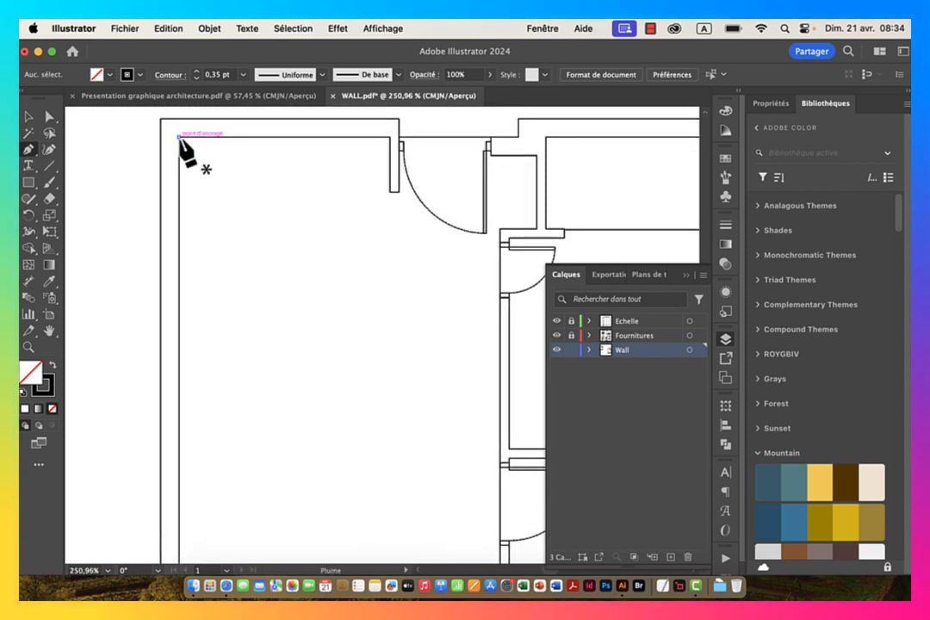
{"action": "left_click", "coordinate": [179, 136]}
{"action": "left_click", "coordinate": [390, 136]}
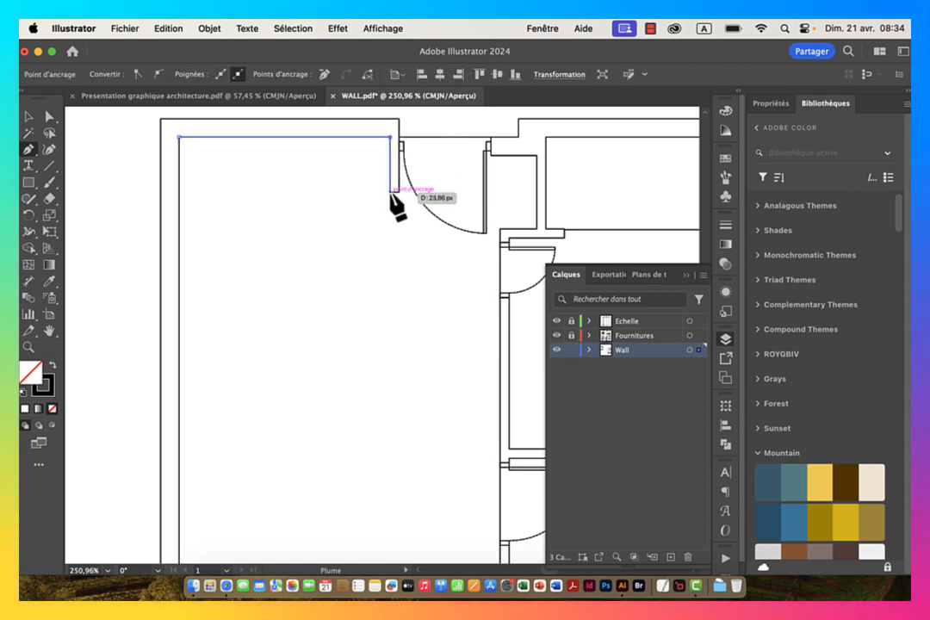
{"action": "left_click", "coordinate": [390, 191]}
{"action": "left_click", "coordinate": [398, 191]}
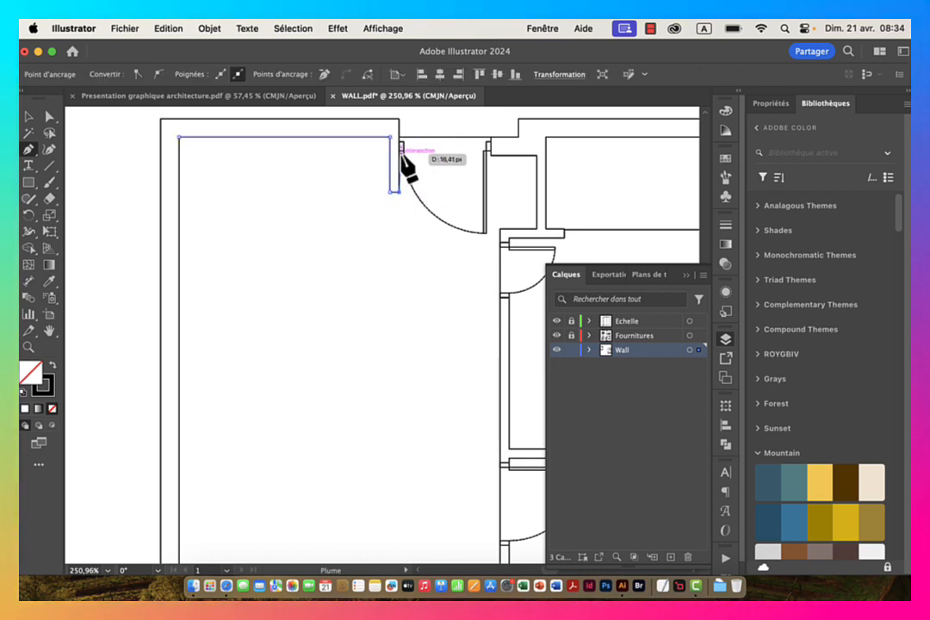
Step: Continue the Pen path up the stub, around the left door jamb, across the entrance threshold and around the right jamb
{"action": "left_click_drag", "start_coordinate": [401, 140], "coordinate": [363, 165]}
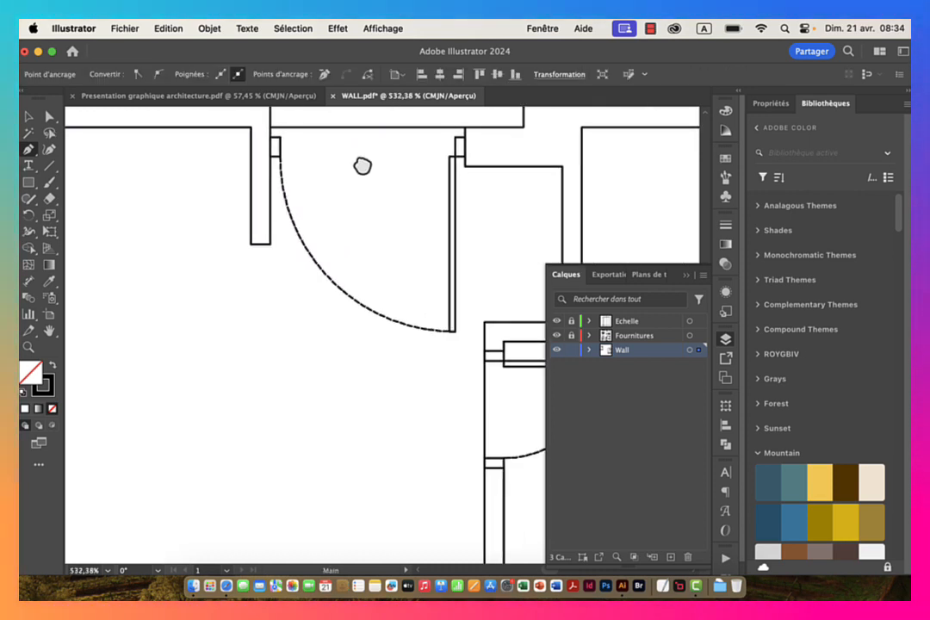
{"action": "left_click", "coordinate": [686, 276]}
{"action": "left_click_drag", "start_coordinate": [308, 197], "coordinate": [457, 253]}
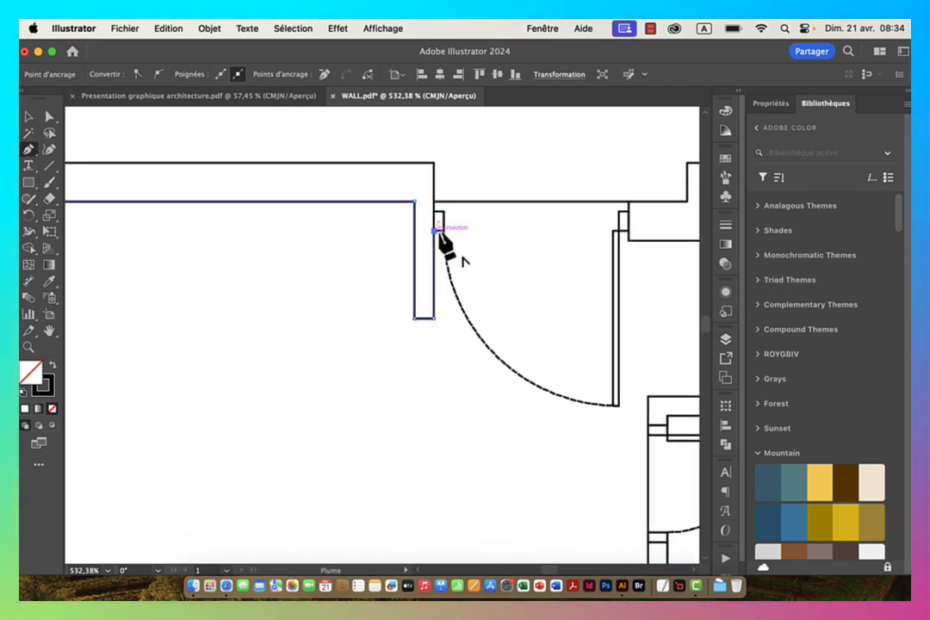
{"action": "left_click", "coordinate": [434, 231]}
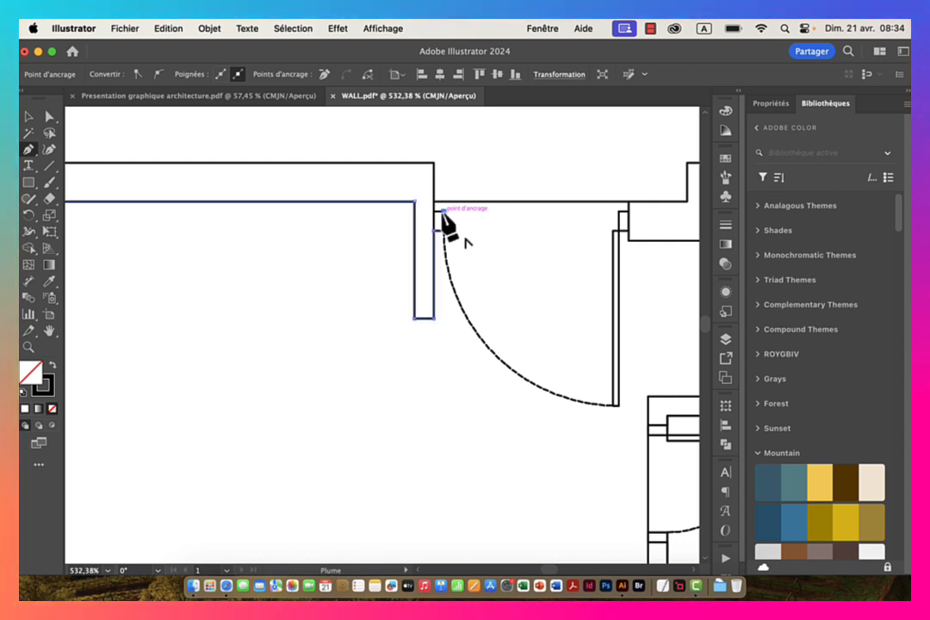
{"action": "left_click", "coordinate": [435, 202]}
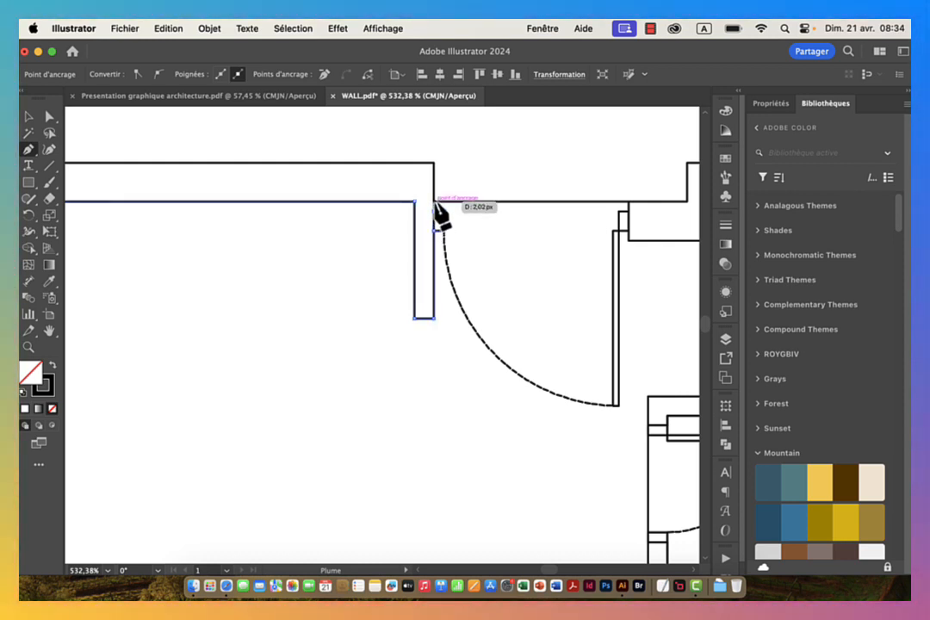
{"action": "left_click", "coordinate": [618, 230]}
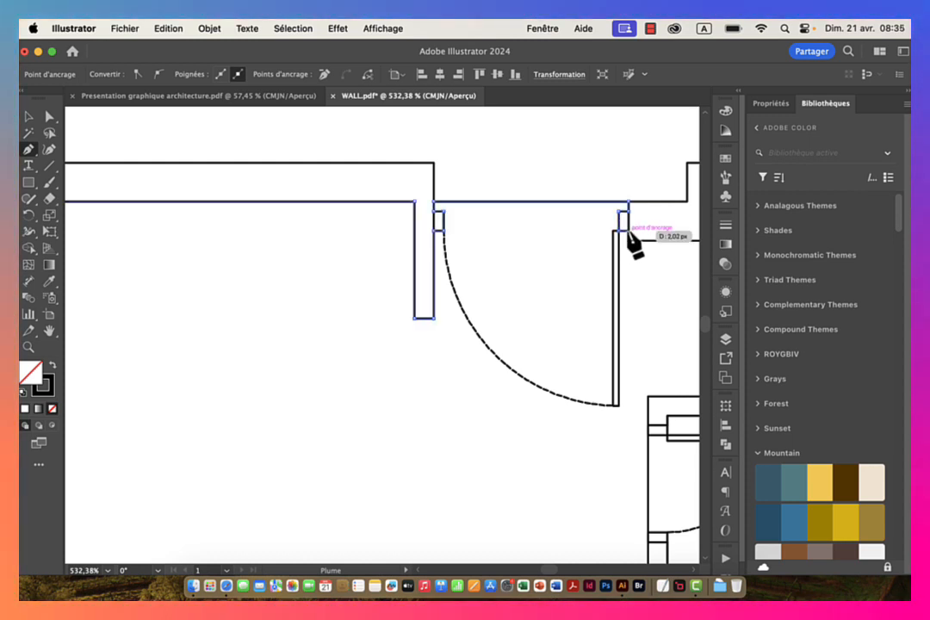
{"action": "left_click", "coordinate": [628, 231]}
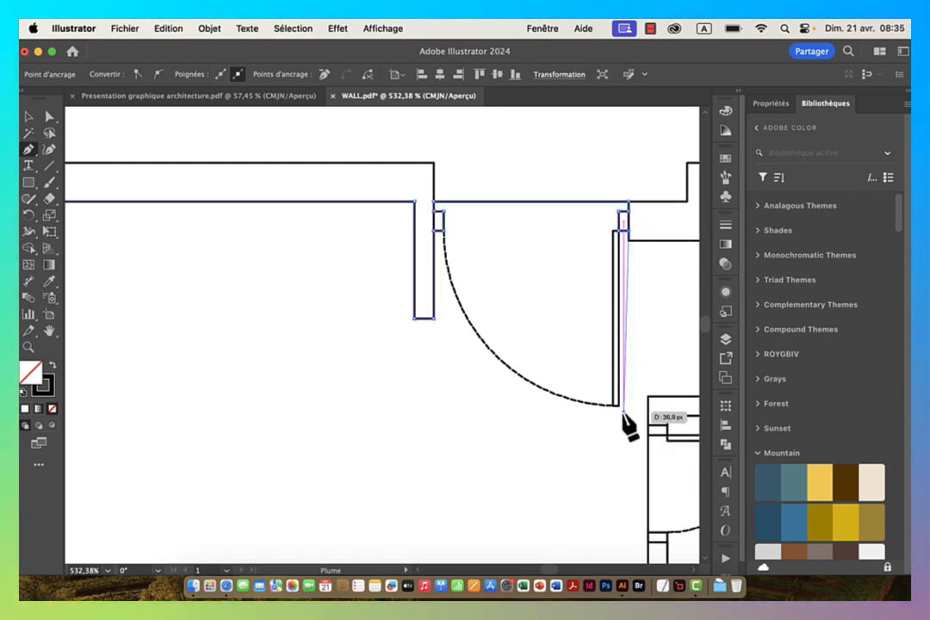
Step: Continue the path around the recess right of the entrance and down the partition wall to the large room's lower-right corner
{"action": "key", "text": "space"}
{"action": "left_click_drag", "start_coordinate": [617, 409], "coordinate": [460, 311]}
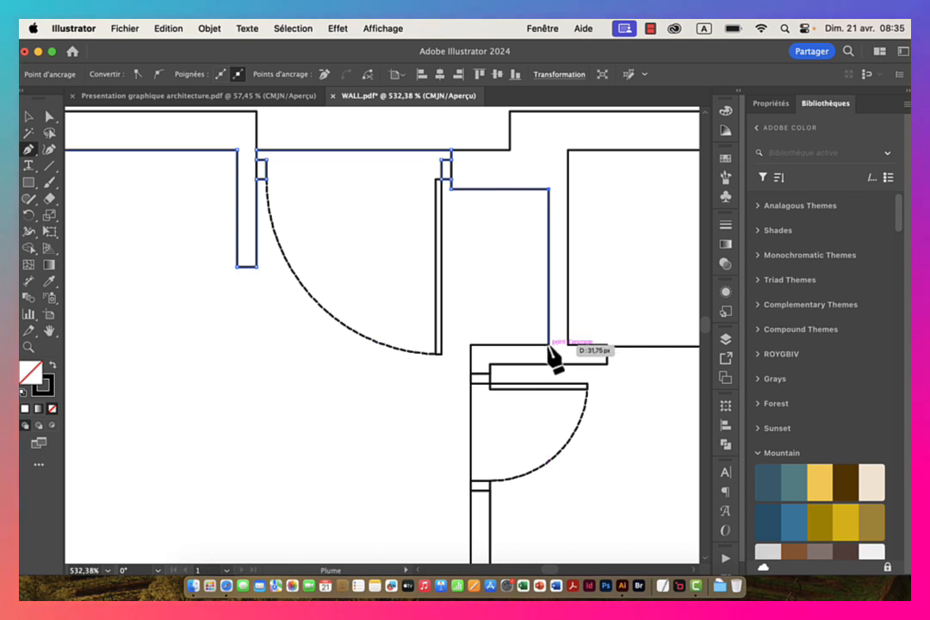
{"action": "left_click", "coordinate": [471, 345]}
{"action": "key", "text": "space"}
{"action": "left_click_drag", "start_coordinate": [489, 515], "coordinate": [486, 255]}
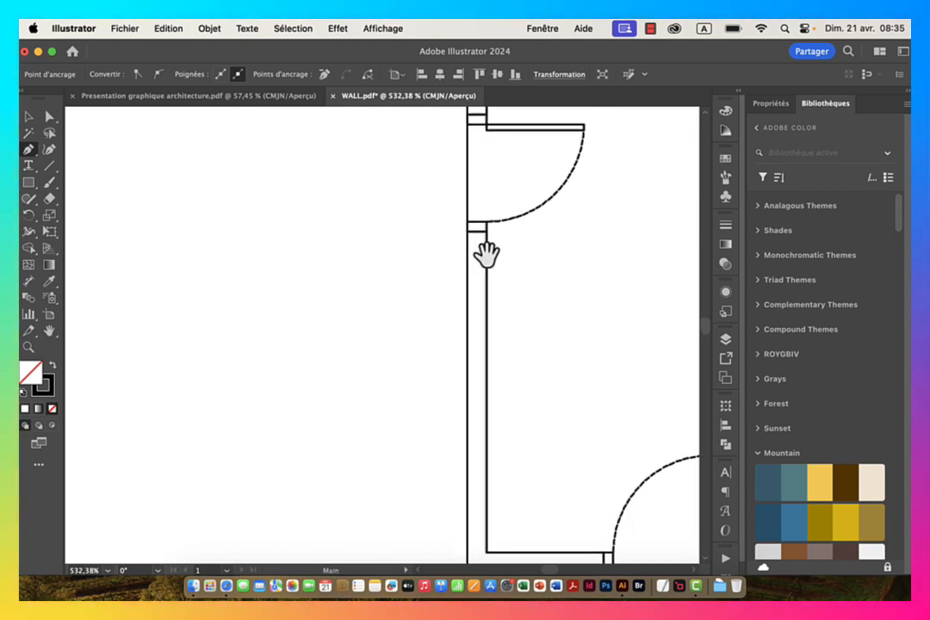
{"action": "left_click_drag", "start_coordinate": [488, 470], "coordinate": [491, 251]}
{"action": "left_click_drag", "start_coordinate": [492, 422], "coordinate": [500, 154]}
{"action": "left_click_drag", "start_coordinate": [495, 491], "coordinate": [493, 272]}
{"action": "left_click_drag", "start_coordinate": [483, 517], "coordinate": [487, 308]}
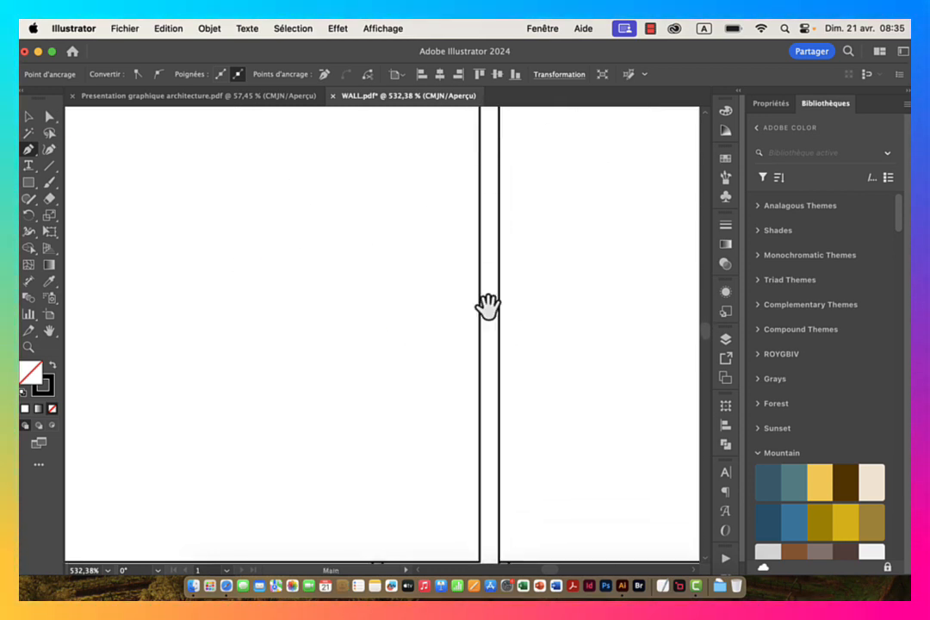
{"action": "left_click_drag", "start_coordinate": [479, 551], "coordinate": [483, 351]}
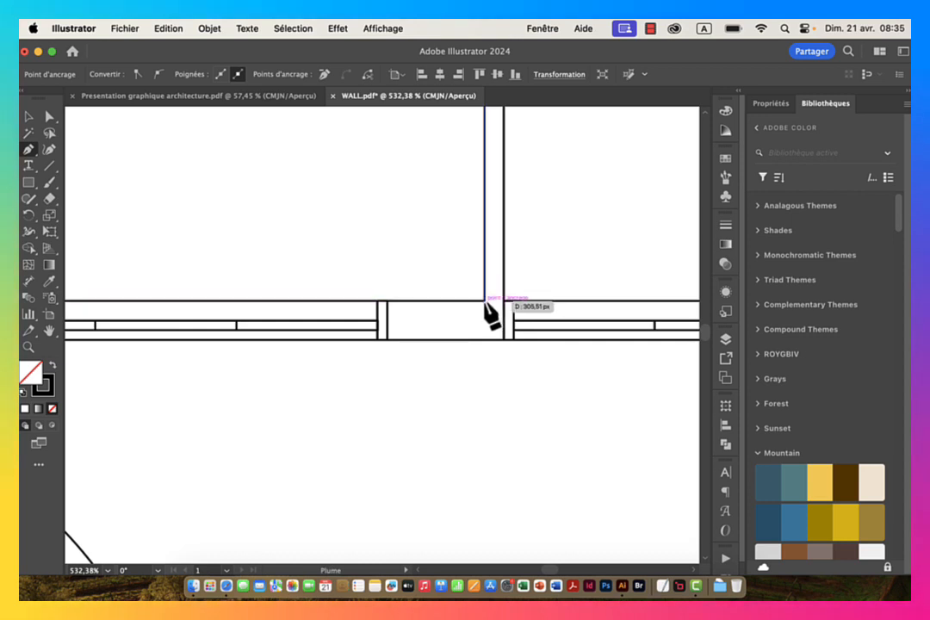
Step: Trace the window wall to the large room's lower-left corner and close the path at its starting anchor in the upper-left corner
{"action": "left_click_drag", "start_coordinate": [321, 293], "coordinate": [644, 285]}
{"action": "left_click_drag", "start_coordinate": [355, 272], "coordinate": [569, 273]}
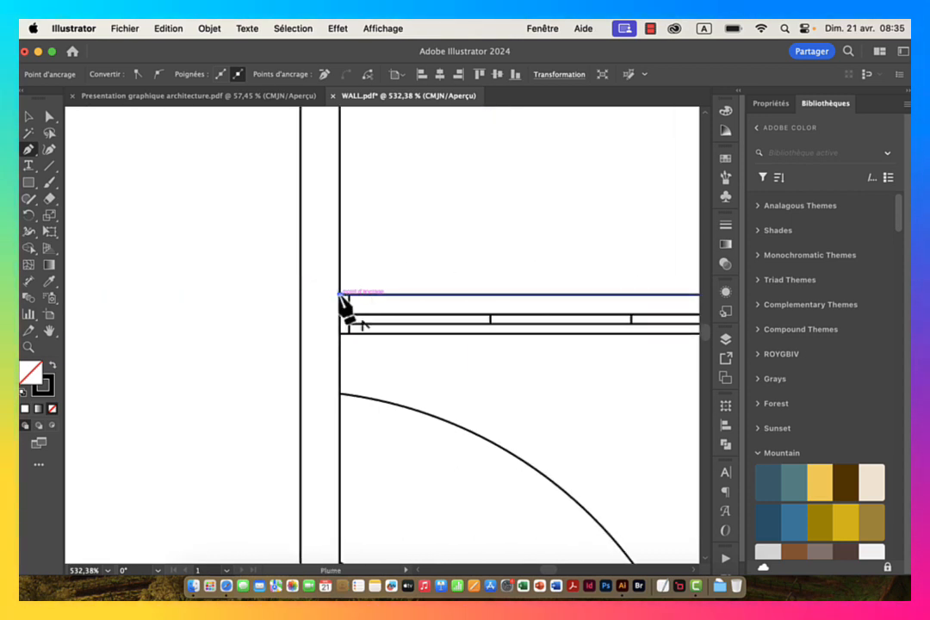
{"action": "left_click_drag", "start_coordinate": [385, 215], "coordinate": [373, 450]}
{"action": "left_click_drag", "start_coordinate": [371, 183], "coordinate": [347, 383]}
{"action": "left_click_drag", "start_coordinate": [346, 234], "coordinate": [336, 272]}
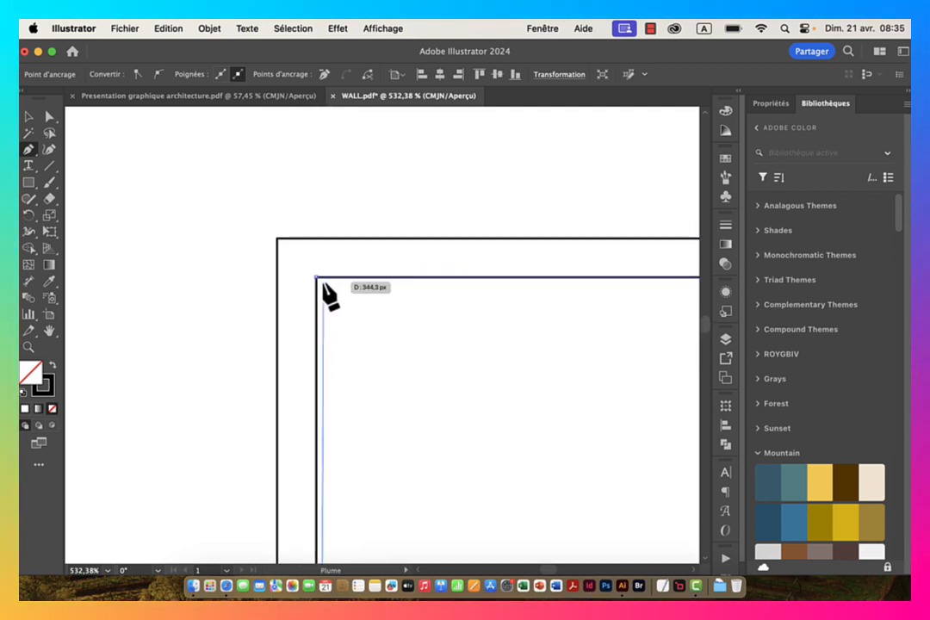
{"action": "left_click", "coordinate": [316, 278]}
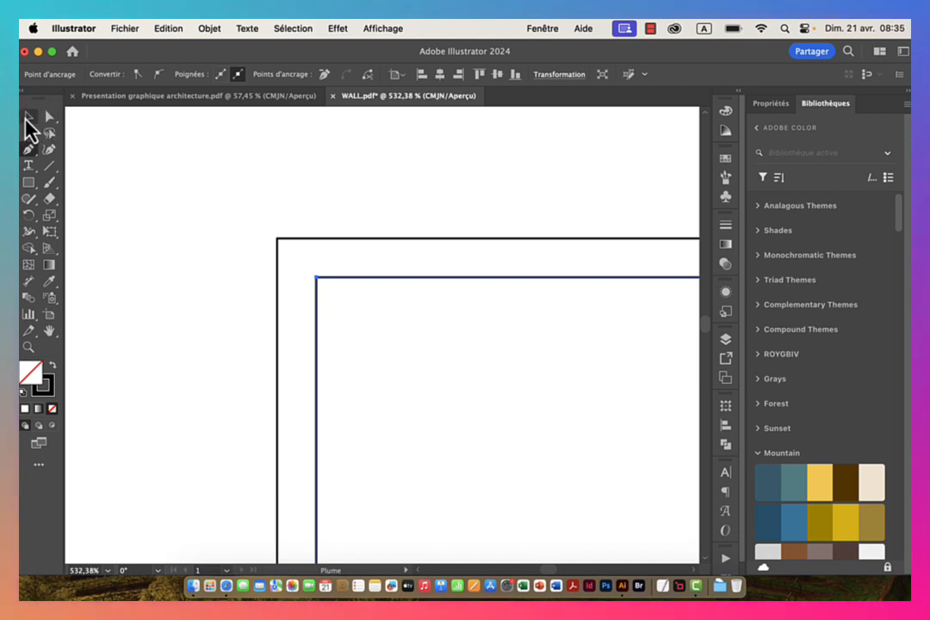
Step: Fill the closed room outline with the light grey D3D6D8 from the Adobe Color Mountain themes
{"action": "left_click", "coordinate": [27, 118]}
{"action": "left_click_drag", "start_coordinate": [412, 315], "coordinate": [344, 316]}
{"action": "left_click_drag", "start_coordinate": [509, 342], "coordinate": [283, 224]}
{"action": "left_click_drag", "start_coordinate": [206, 372], "coordinate": [292, 301]}
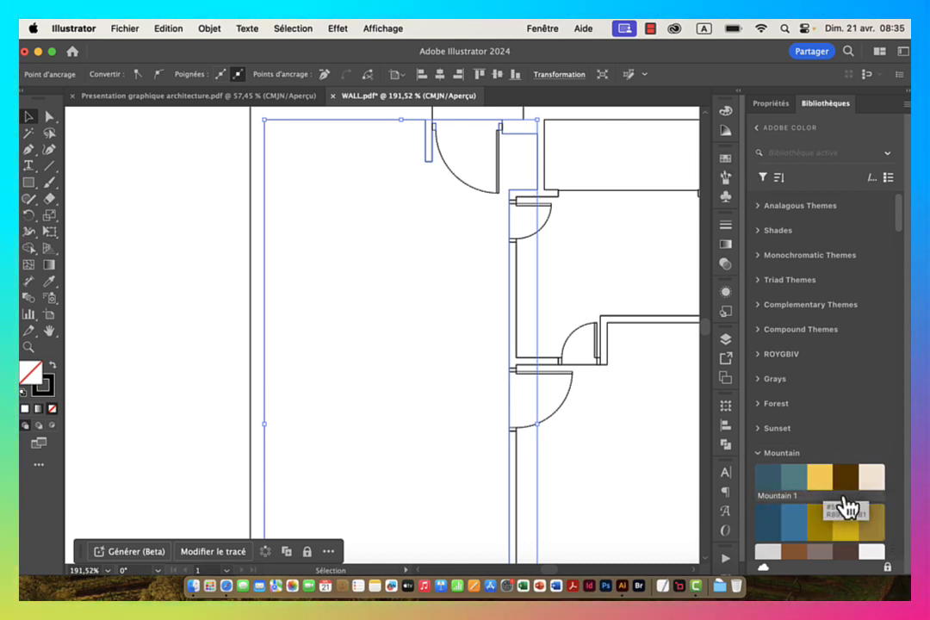
{"action": "left_click_drag", "start_coordinate": [899, 225], "coordinate": [900, 258]}
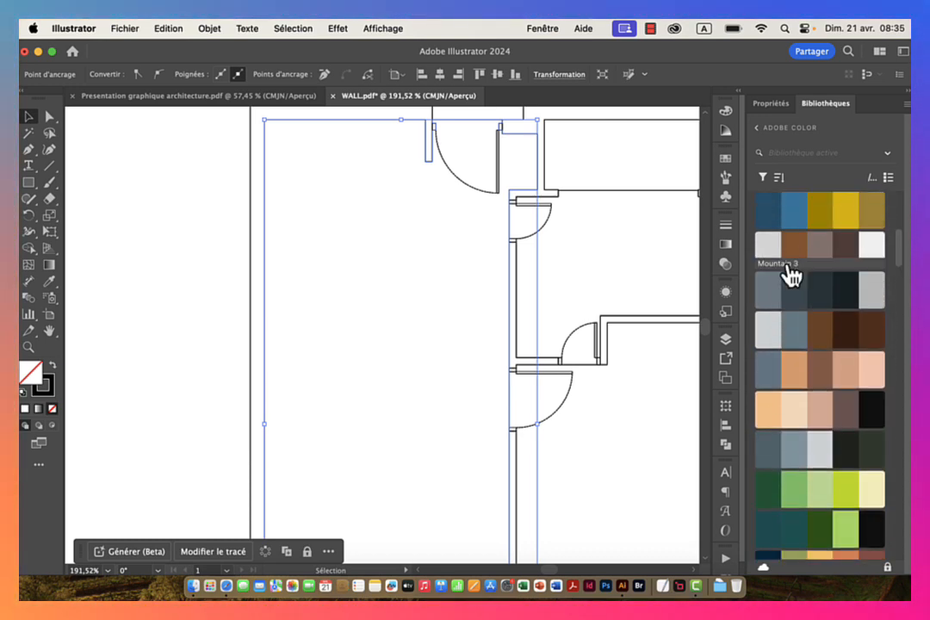
{"action": "left_click", "coordinate": [768, 327]}
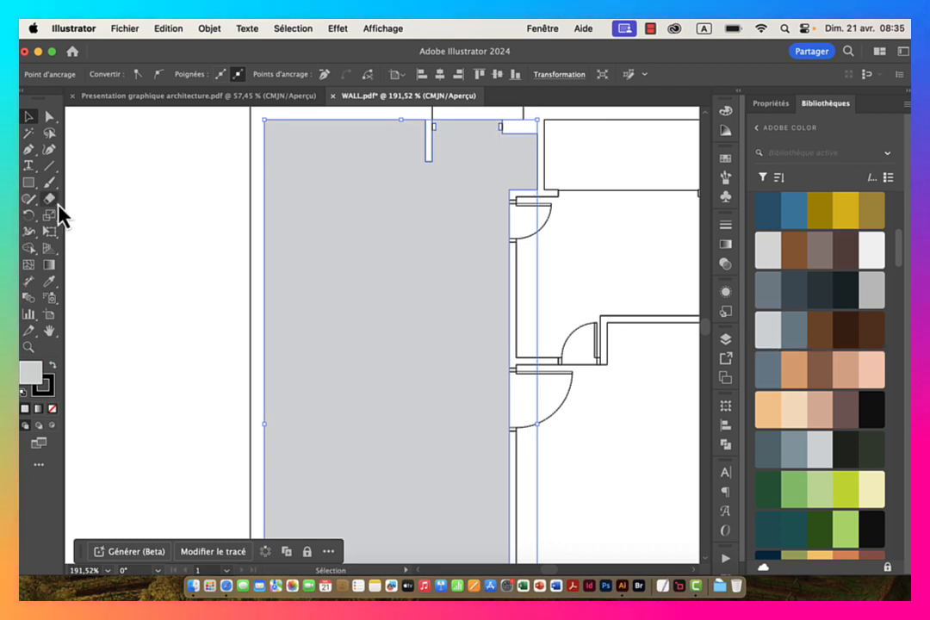
Step: Remove the grey room shape's stroke, make the fill the active attribute again, and deselect the shape
{"action": "left_click", "coordinate": [50, 393]}
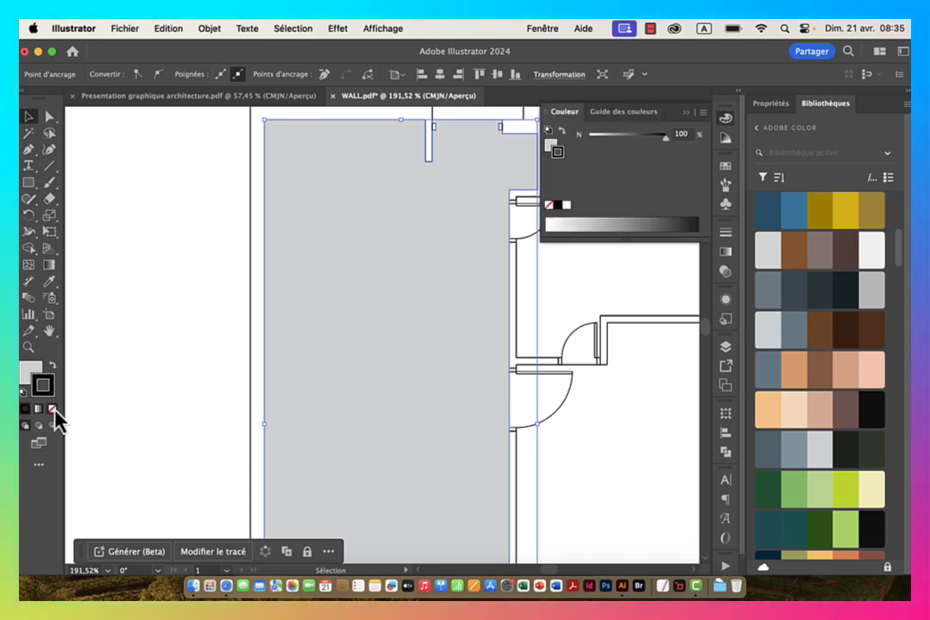
{"action": "left_click", "coordinate": [51, 408]}
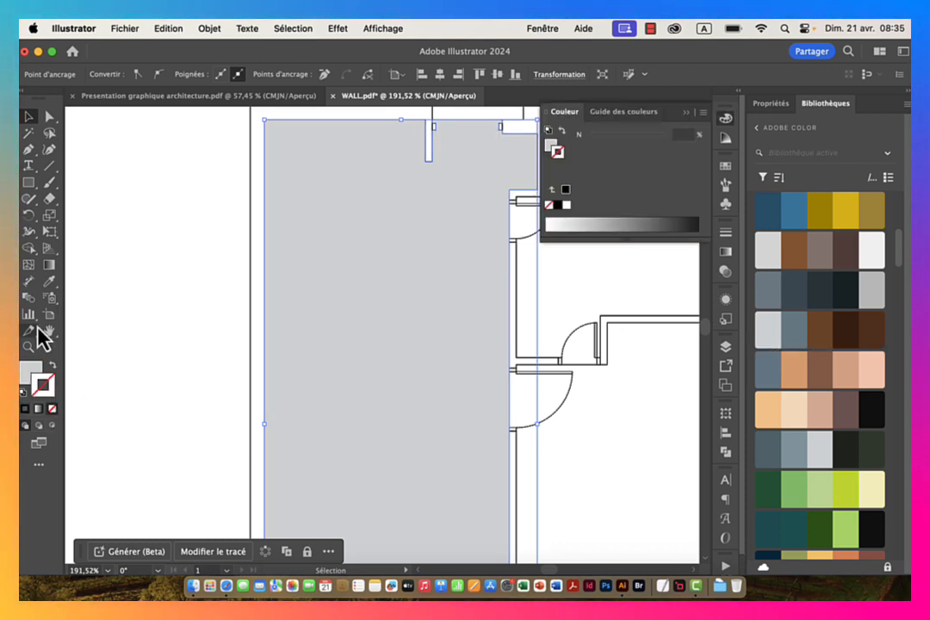
{"action": "left_click", "coordinate": [33, 372]}
{"action": "left_click", "coordinate": [207, 202]}
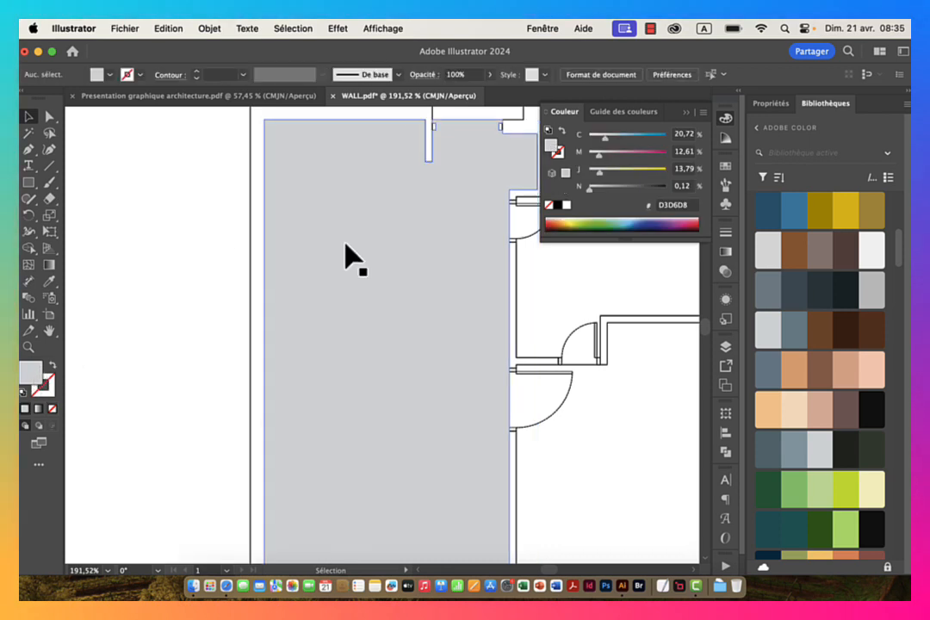
Step: Bring the unfilled rooms right of the grey area into view and open the Boissons swatch library from the Aliments group
{"action": "key", "text": "space"}
{"action": "left_click_drag", "start_coordinate": [485, 241], "coordinate": [263, 257]}
{"action": "left_click_drag", "start_coordinate": [392, 230], "coordinate": [345, 238]}
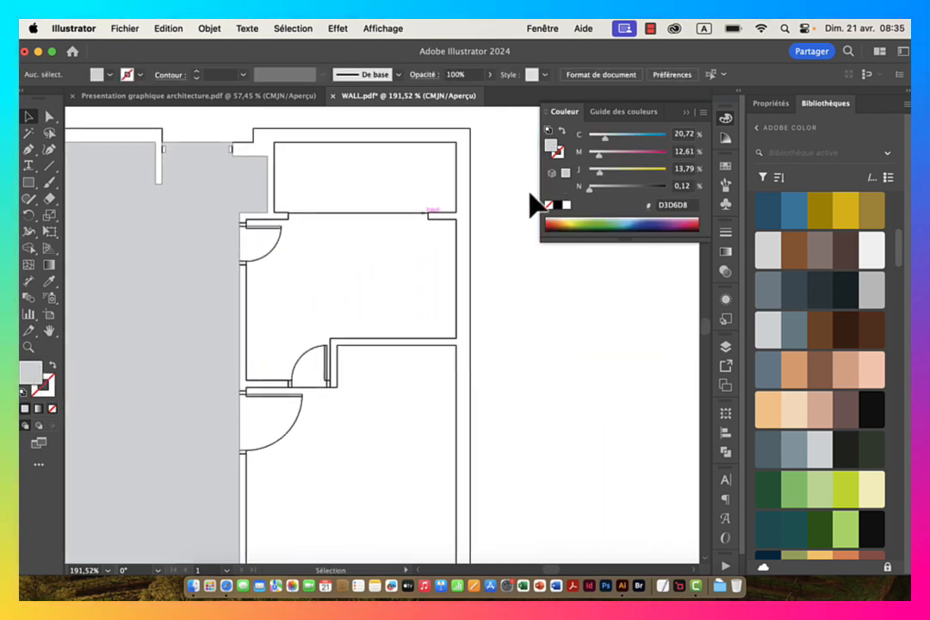
{"action": "left_click", "coordinate": [688, 113]}
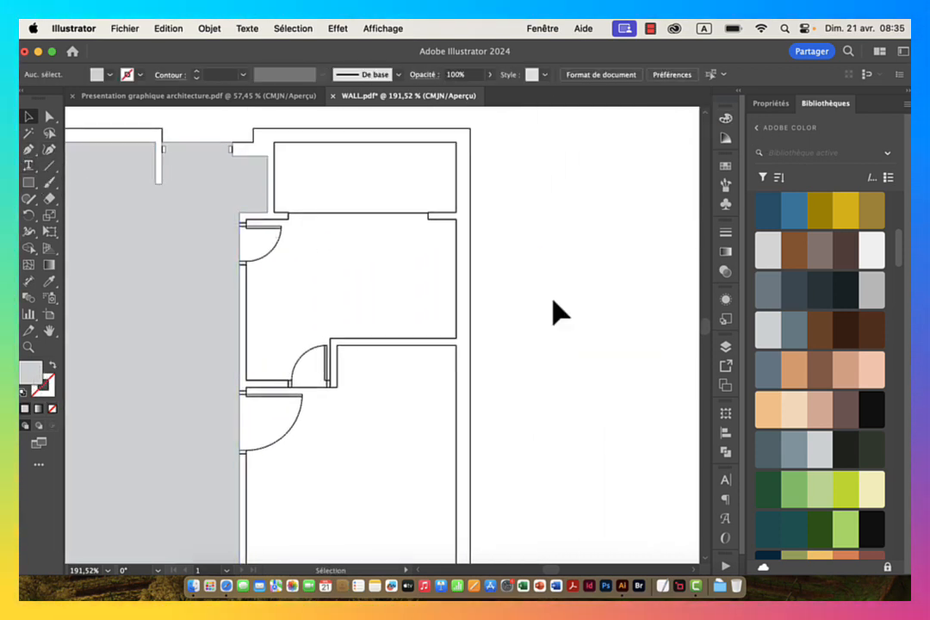
{"action": "left_click", "coordinate": [727, 168]}
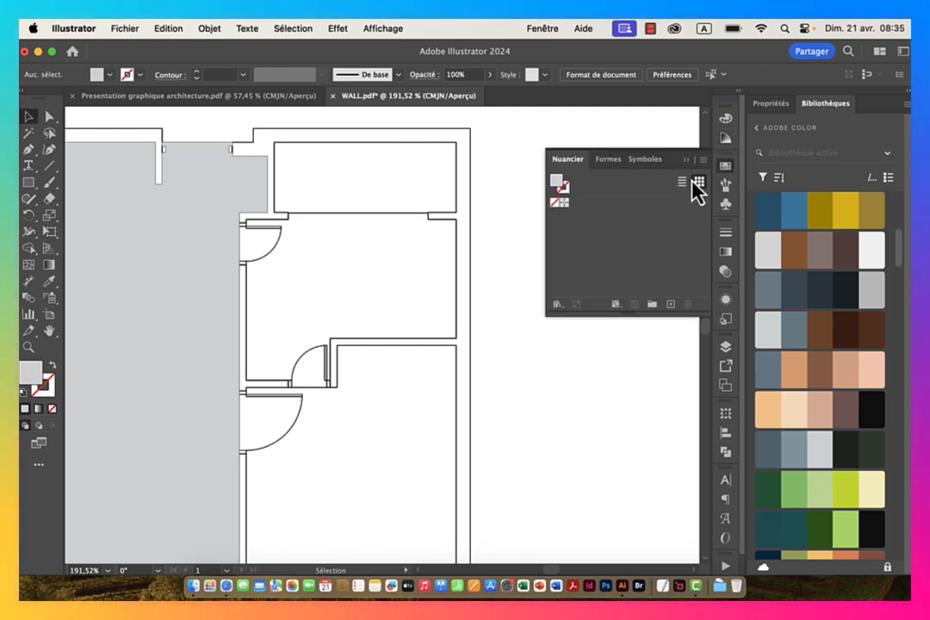
{"action": "left_click", "coordinate": [731, 119]}
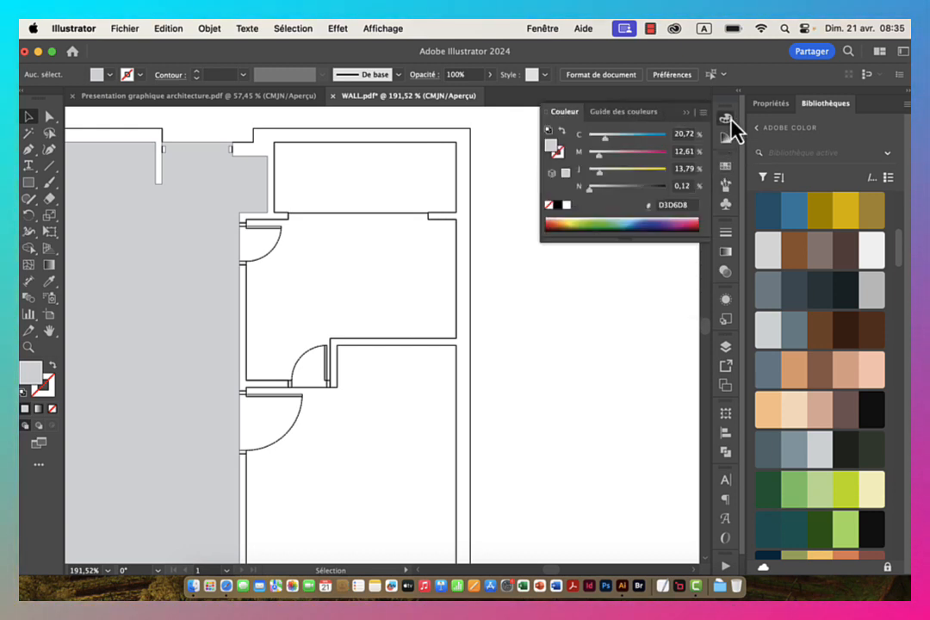
{"action": "left_click", "coordinate": [731, 122]}
{"action": "left_click", "coordinate": [725, 166]}
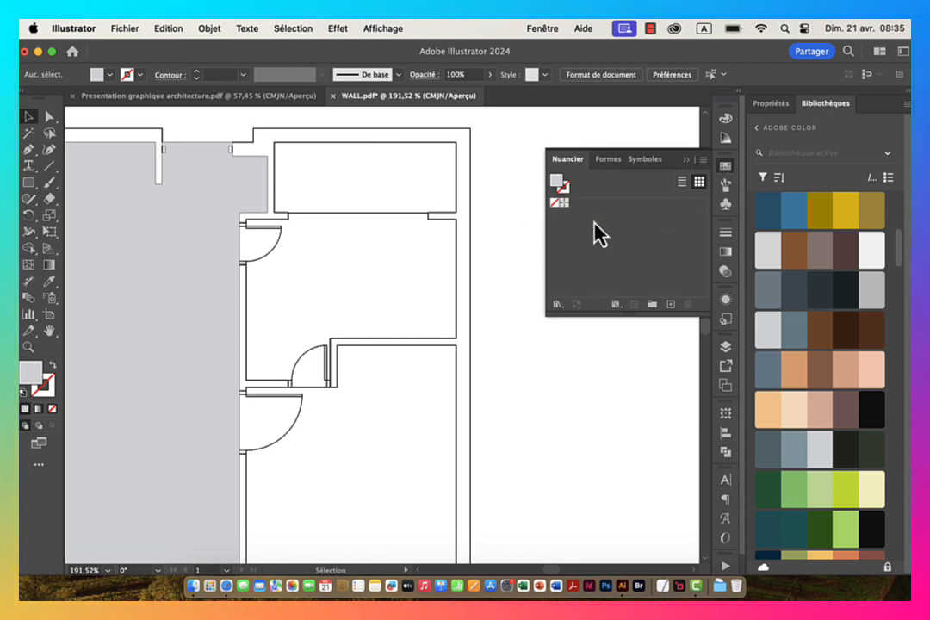
{"action": "left_click", "coordinate": [558, 304]}
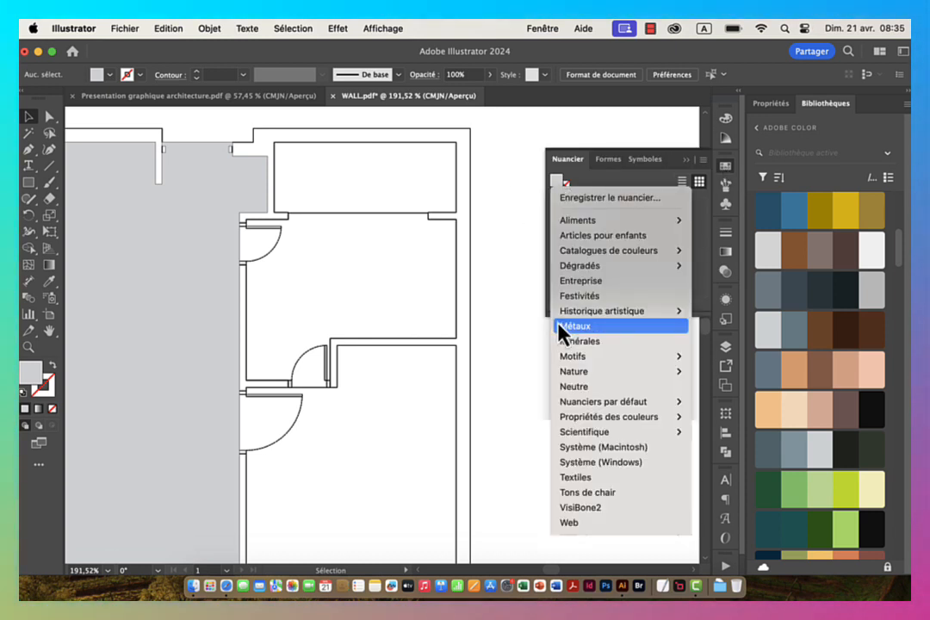
{"action": "mouse_move", "coordinate": [598, 222]}
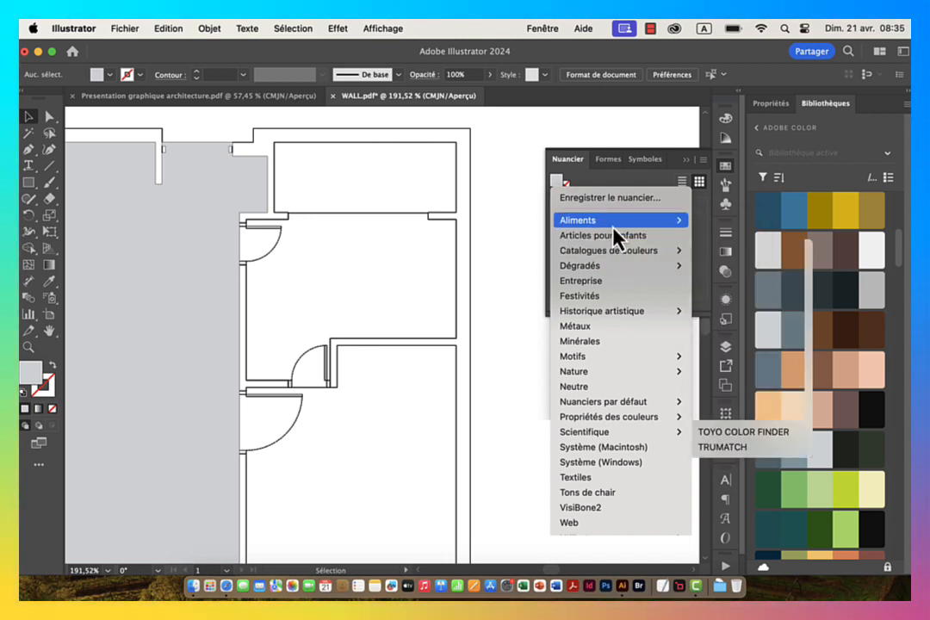
{"action": "left_click", "coordinate": [702, 222]}
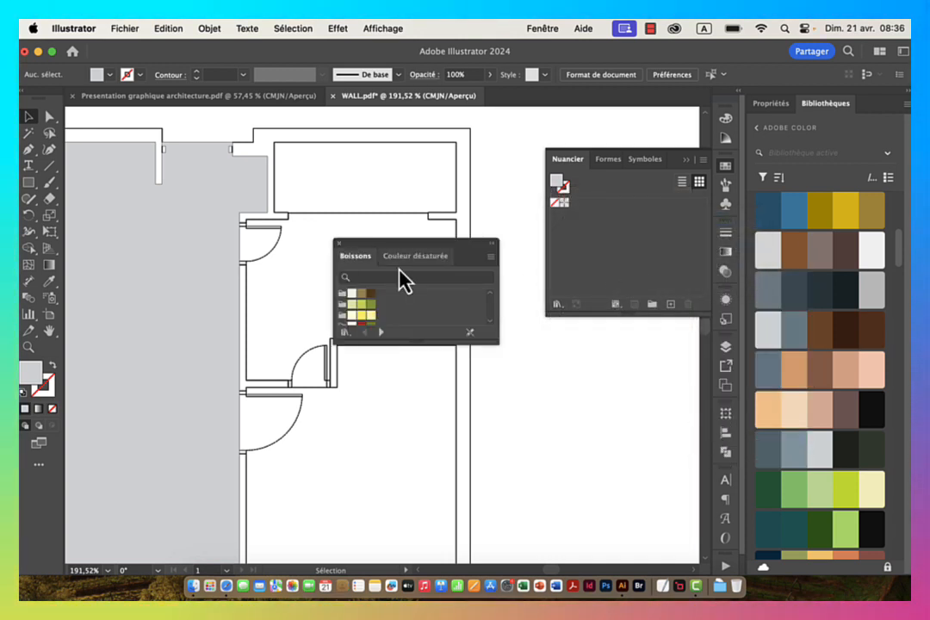
Step: Move and enlarge the swatch library window, and browse the food palettes from Boissons through Crème glacée and Fruits to Légumes
{"action": "left_click_drag", "start_coordinate": [407, 246], "coordinate": [420, 198]}
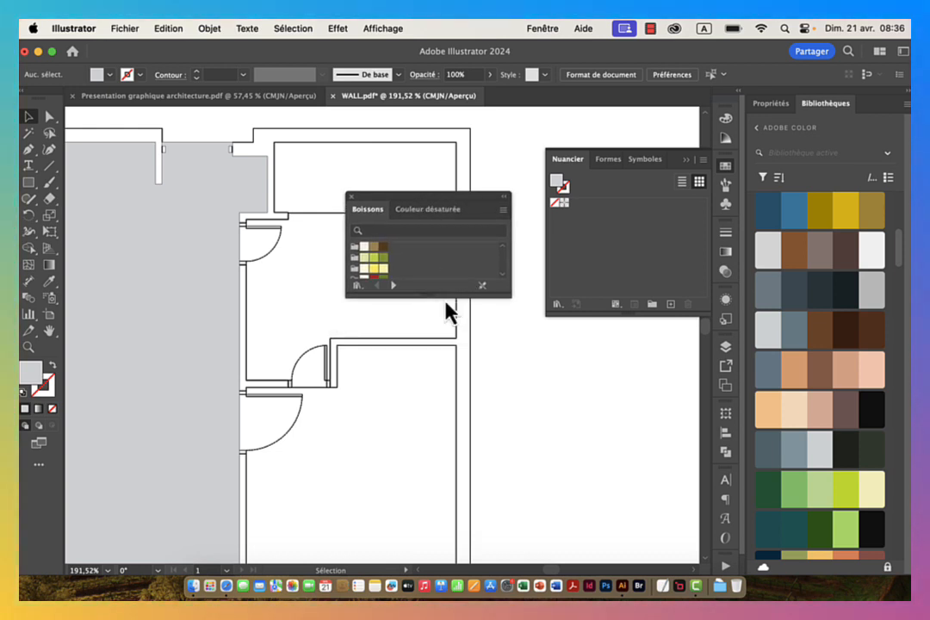
{"action": "left_click_drag", "start_coordinate": [431, 297], "coordinate": [431, 358]}
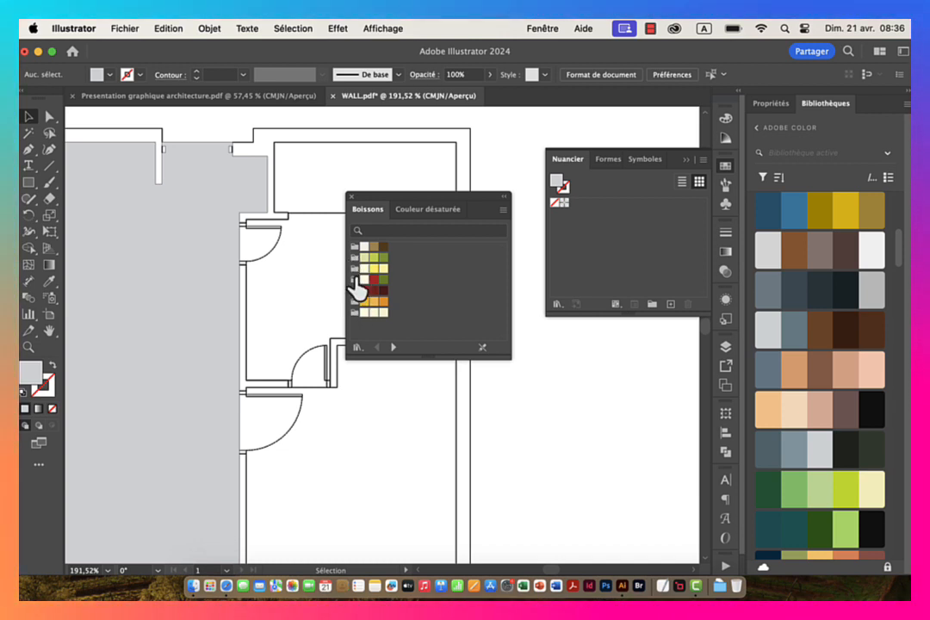
{"action": "left_click", "coordinate": [394, 347]}
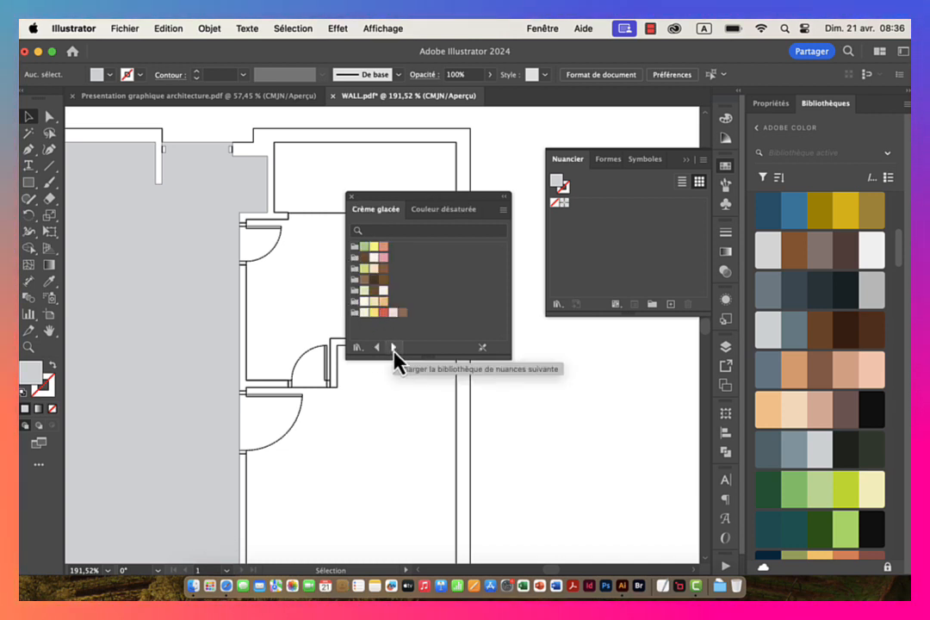
{"action": "left_click", "coordinate": [393, 348]}
{"action": "left_click", "coordinate": [394, 348]}
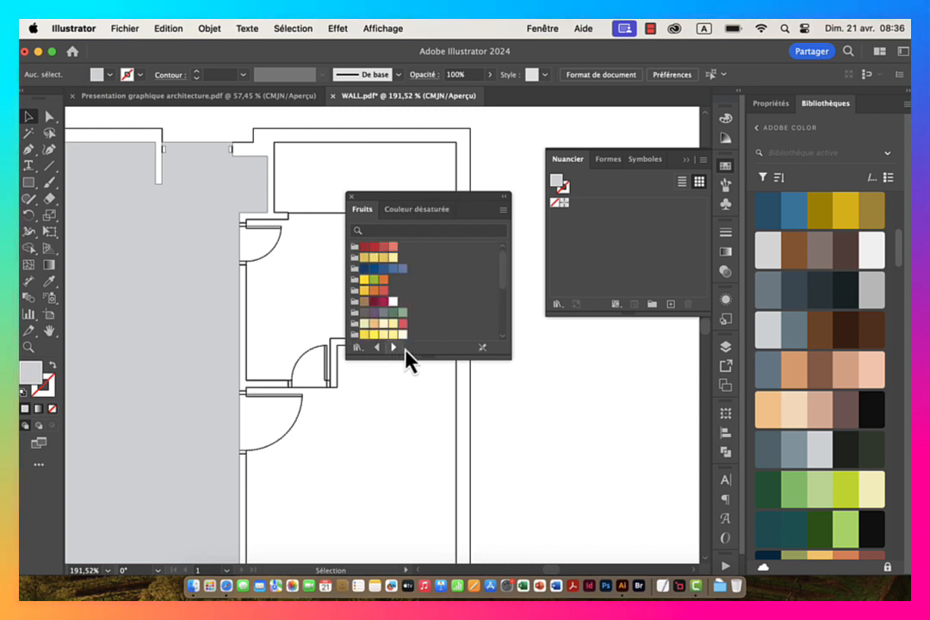
{"action": "left_click_drag", "start_coordinate": [492, 358], "coordinate": [505, 487]}
{"action": "left_click", "coordinate": [393, 474]}
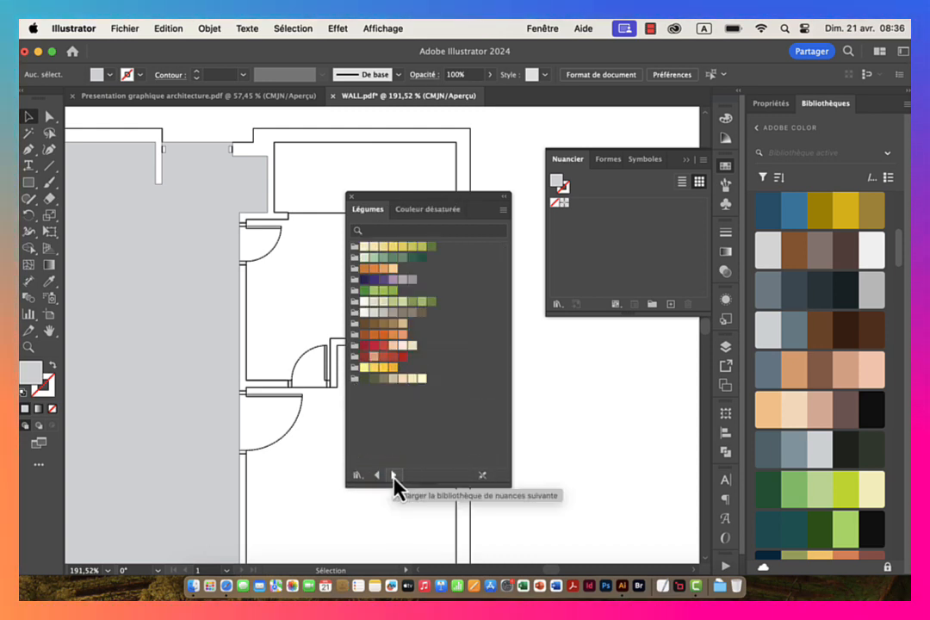
Step: Browse the swatch libraries from Articles pour enfants through Couleurs ANPA, FOCOLTONE and the HKS books to TOYO 94 COLOR FINDER
{"action": "left_click", "coordinate": [393, 474]}
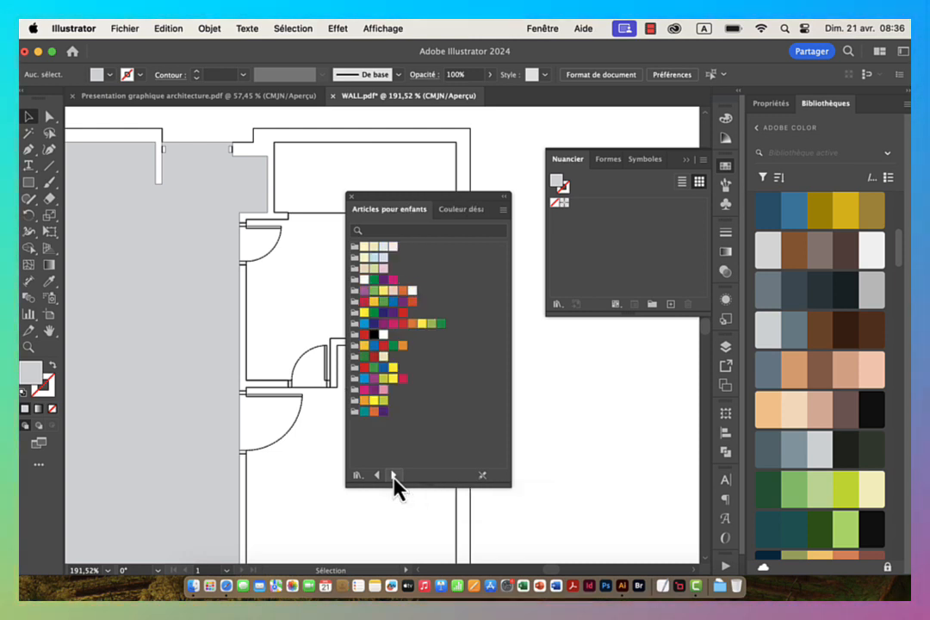
{"action": "left_click", "coordinate": [394, 474]}
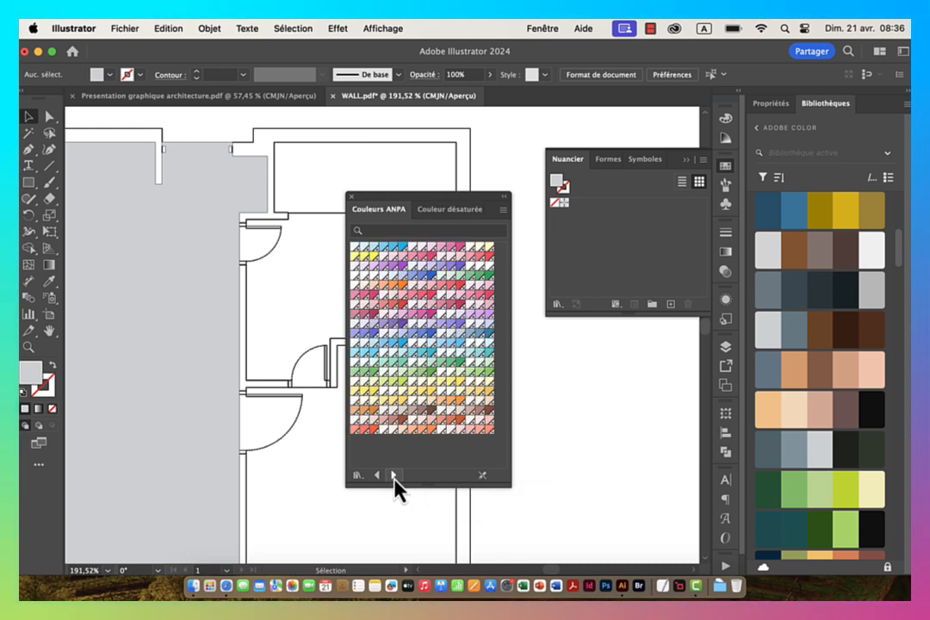
{"action": "left_click", "coordinate": [393, 474]}
{"action": "left_click", "coordinate": [393, 474]}
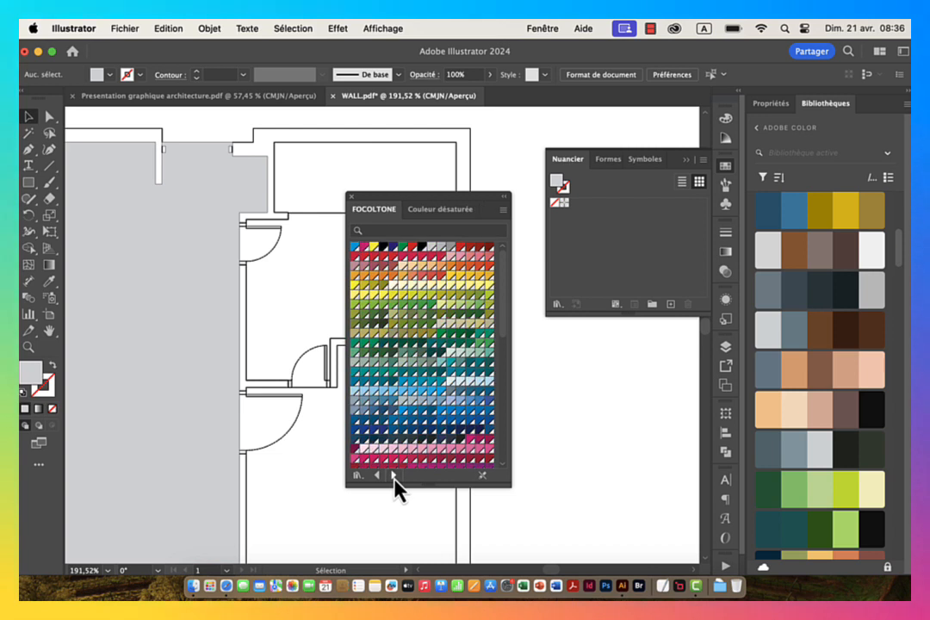
{"action": "left_click", "coordinate": [394, 474]}
{"action": "left_click", "coordinate": [394, 474]}
{"action": "left_click", "coordinate": [393, 475]}
{"action": "left_click", "coordinate": [394, 474]}
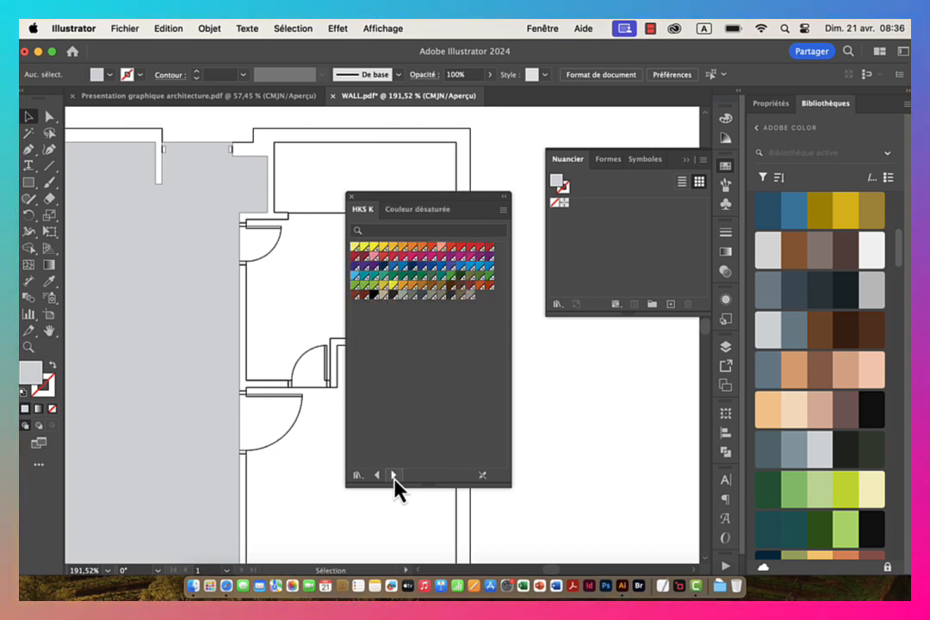
{"action": "left_click", "coordinate": [394, 474]}
{"action": "left_click", "coordinate": [393, 474]}
{"action": "left_click", "coordinate": [393, 475]}
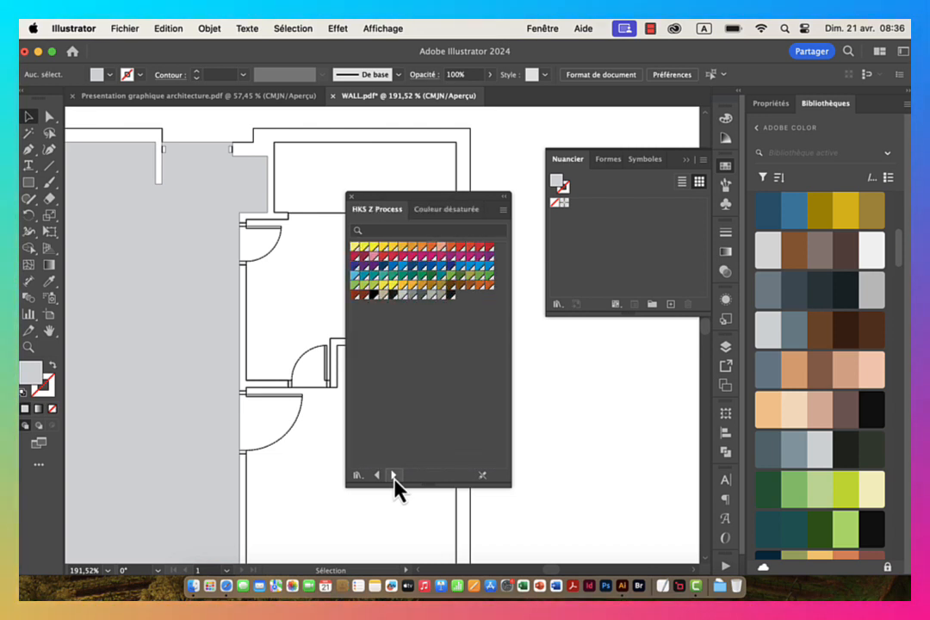
{"action": "left_click", "coordinate": [393, 474]}
{"action": "left_click", "coordinate": [393, 474]}
{"action": "left_click", "coordinate": [393, 474]}
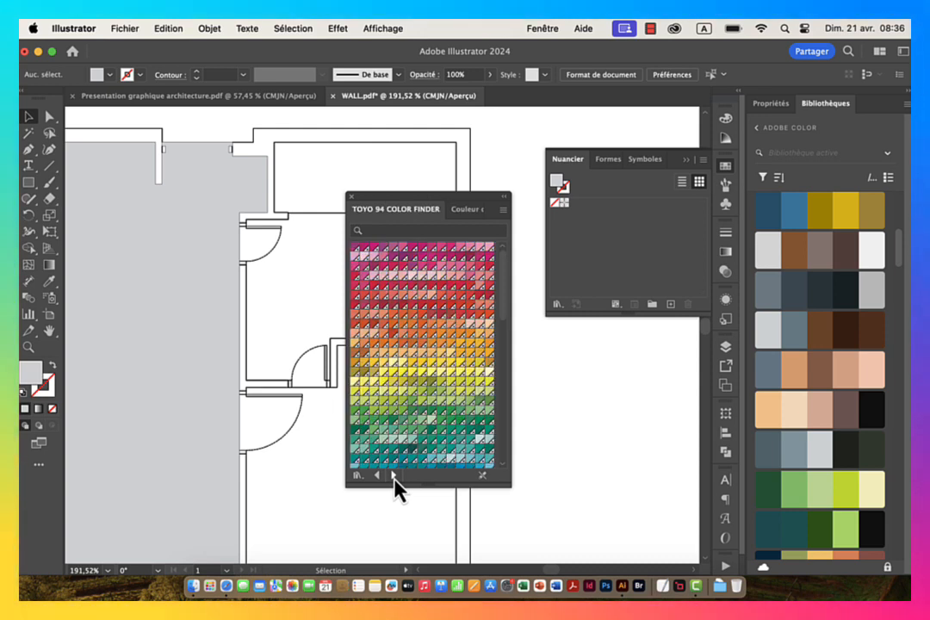
Step: Browse the gradient libraries from Bois through Eau, Fruits et légumes, Minérales and Pierres et bijoux to Teintes
{"action": "left_click", "coordinate": [393, 474]}
{"action": "left_click", "coordinate": [394, 474]}
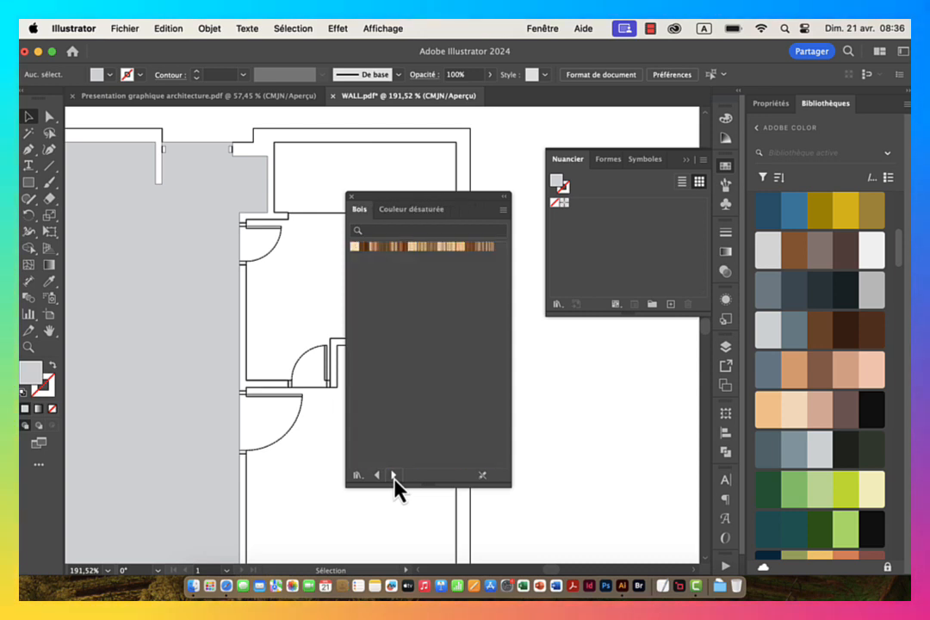
{"action": "left_click", "coordinate": [393, 474]}
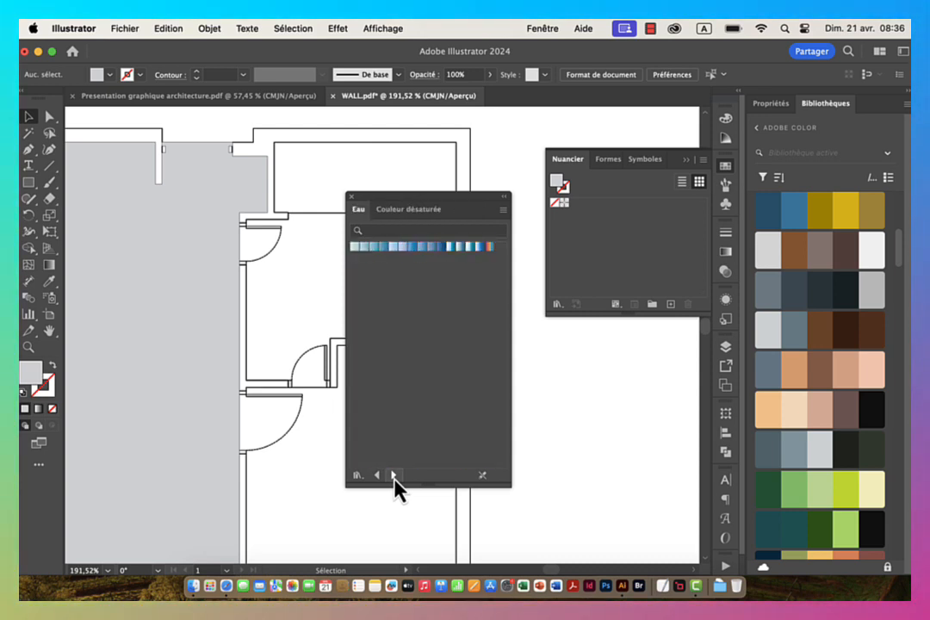
{"action": "left_click", "coordinate": [394, 475]}
{"action": "left_click", "coordinate": [393, 474]}
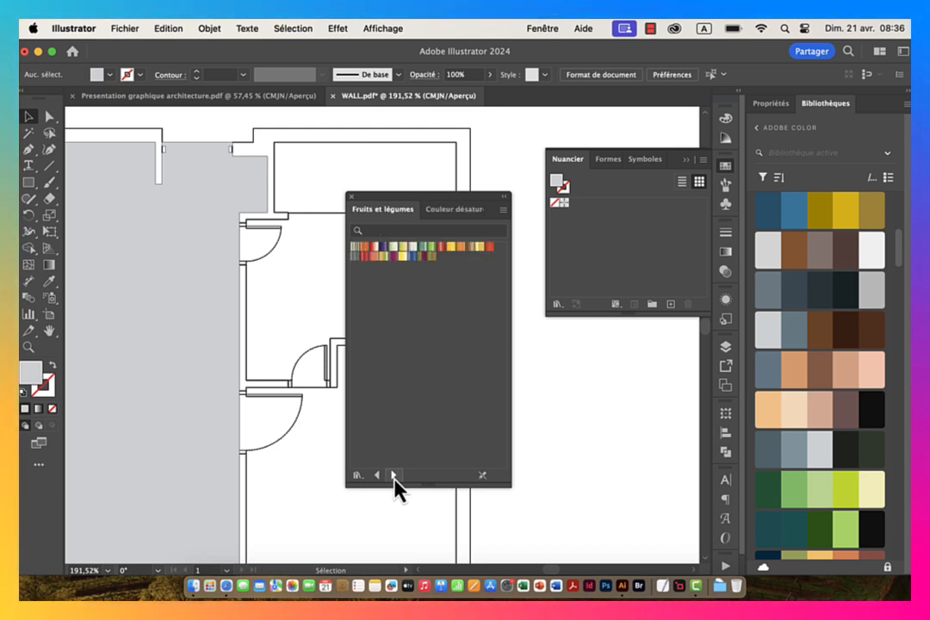
{"action": "left_click", "coordinate": [393, 474]}
{"action": "left_click", "coordinate": [394, 474]}
{"action": "left_click", "coordinate": [393, 474]}
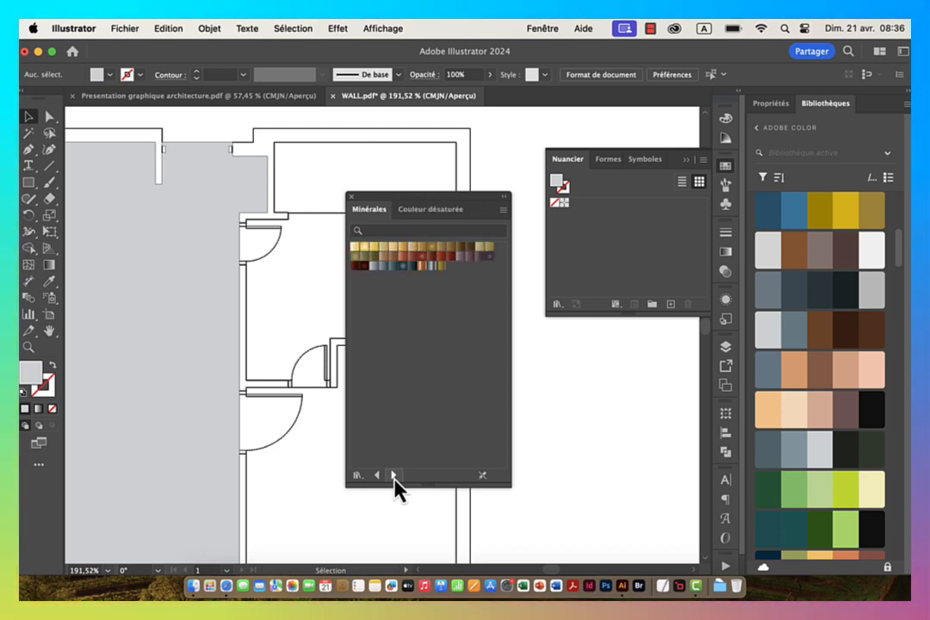
{"action": "left_click", "coordinate": [393, 474]}
{"action": "left_click", "coordinate": [394, 474]}
{"action": "left_click", "coordinate": [393, 475]}
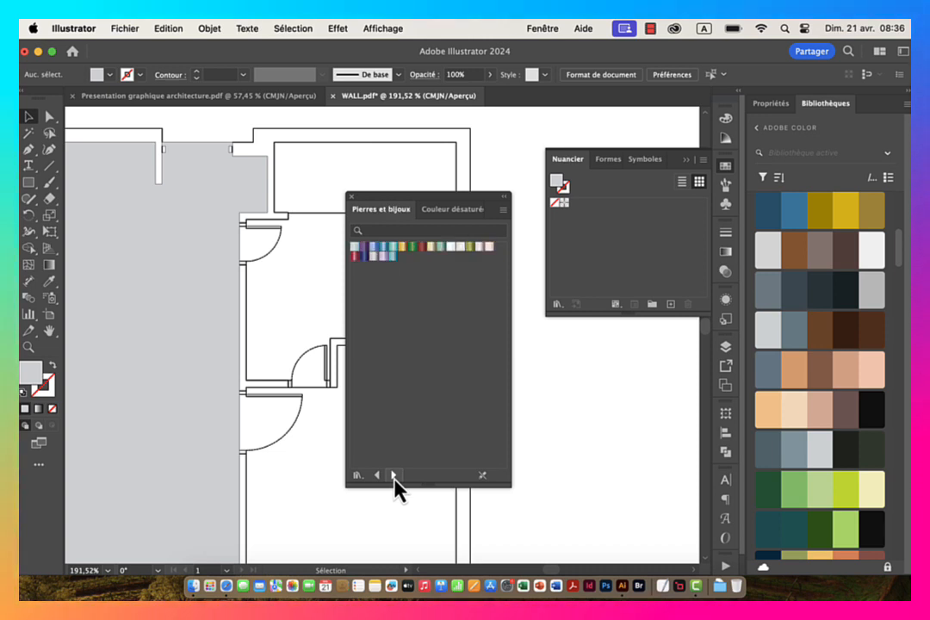
{"action": "left_click", "coordinate": [393, 475]}
{"action": "left_click", "coordinate": [393, 476]}
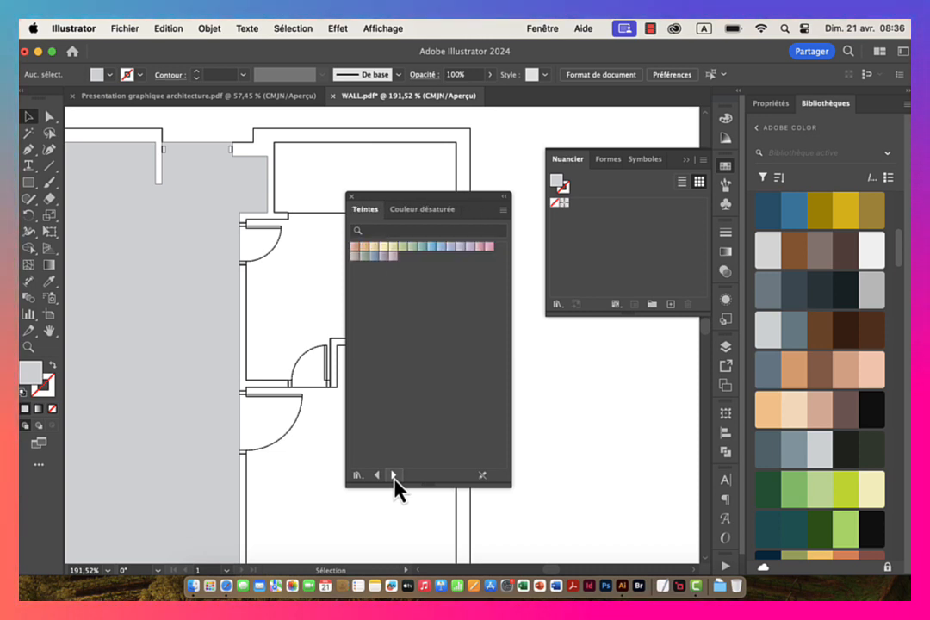
Step: Add eight colour groups from the Entreprise library to the document swatches and close the library window
{"action": "left_click", "coordinate": [393, 475]}
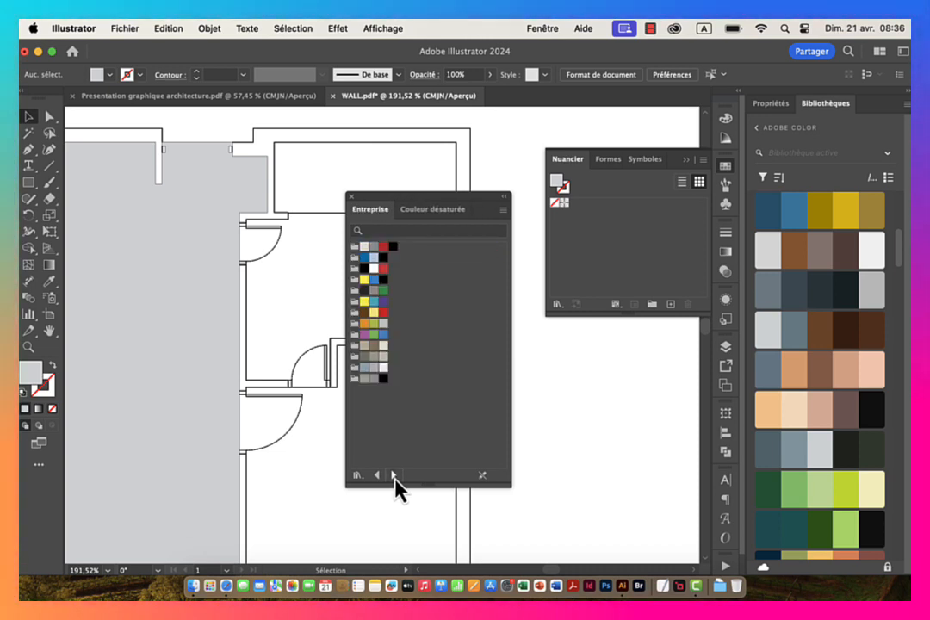
{"action": "left_click", "coordinate": [393, 475]}
{"action": "left_click", "coordinate": [376, 475]}
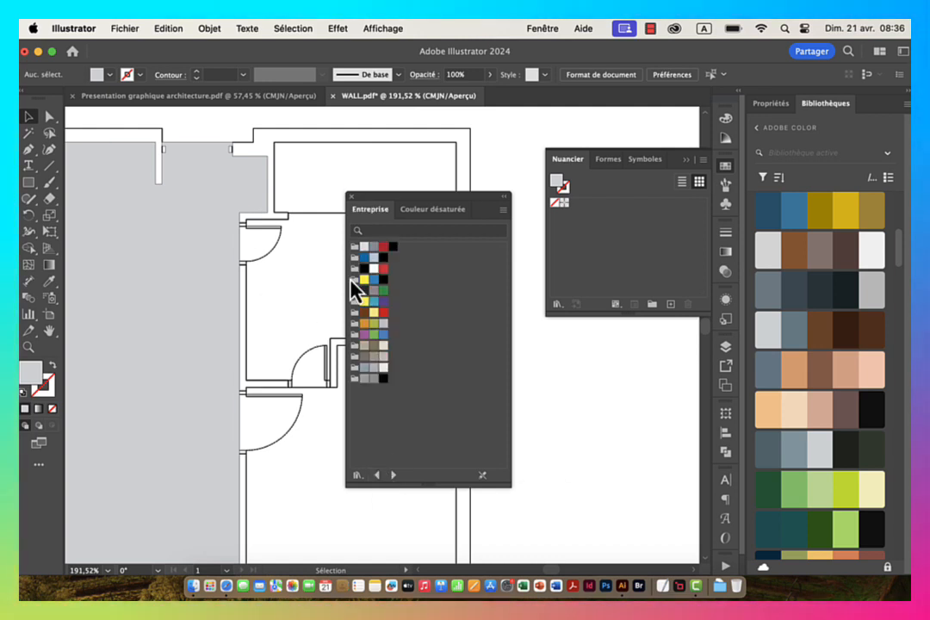
{"action": "left_click", "coordinate": [353, 248]}
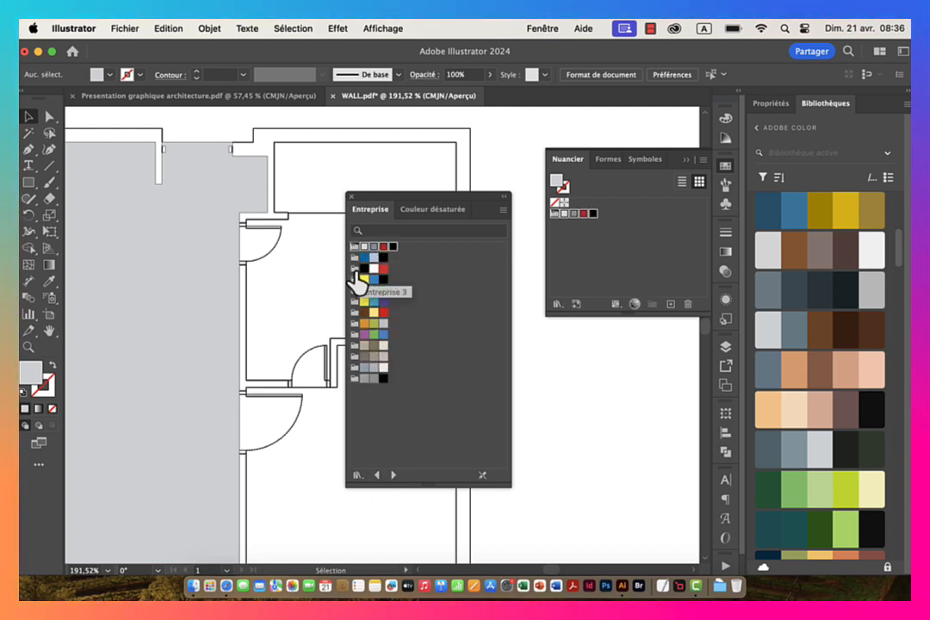
{"action": "left_click", "coordinate": [353, 257]}
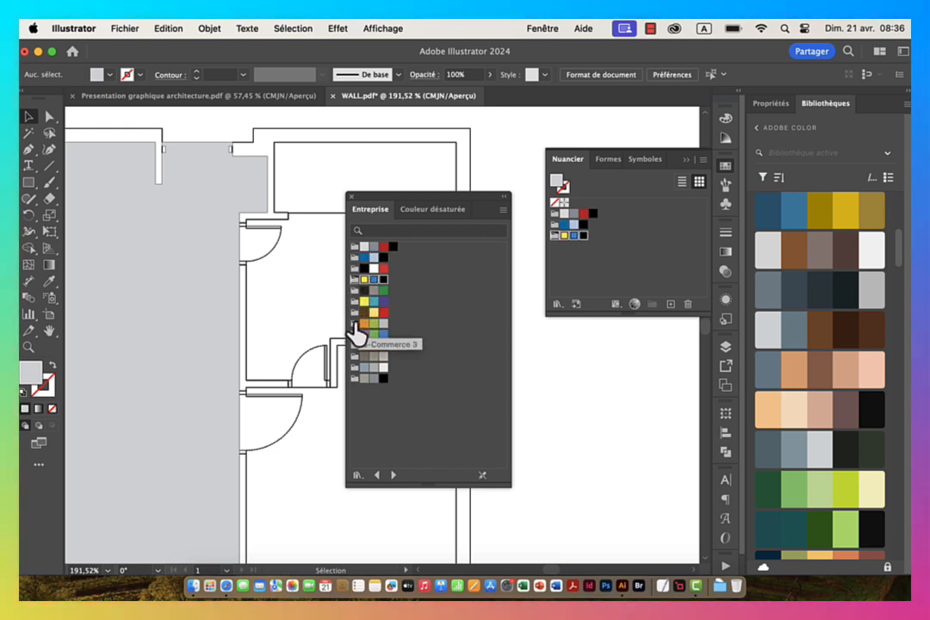
{"action": "left_click", "coordinate": [356, 322]}
{"action": "left_click", "coordinate": [354, 335]}
{"action": "left_click", "coordinate": [356, 345]}
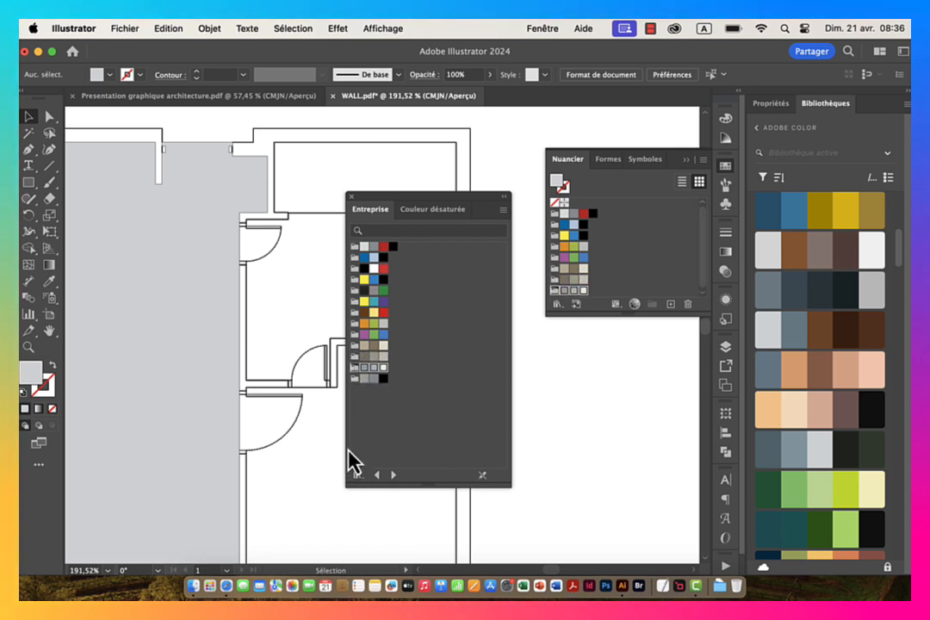
{"action": "left_click", "coordinate": [349, 196]}
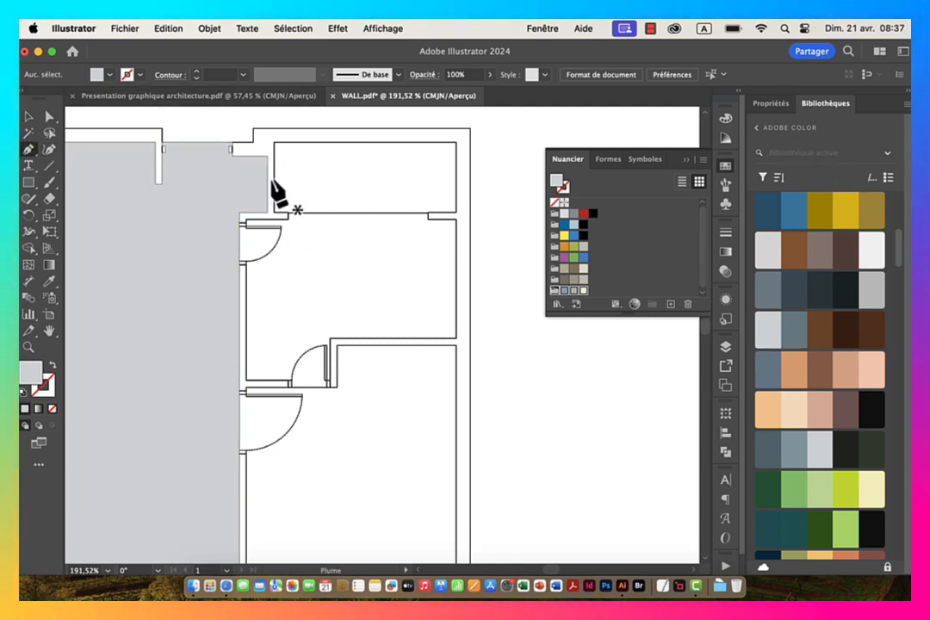
Step: Trace the rectangular room right of the grey area with the Pen tool along its four inner corners and deselect the closed shape
{"action": "scroll", "coordinate": [289, 160], "scroll_direction": "up", "scroll_amount": 3}
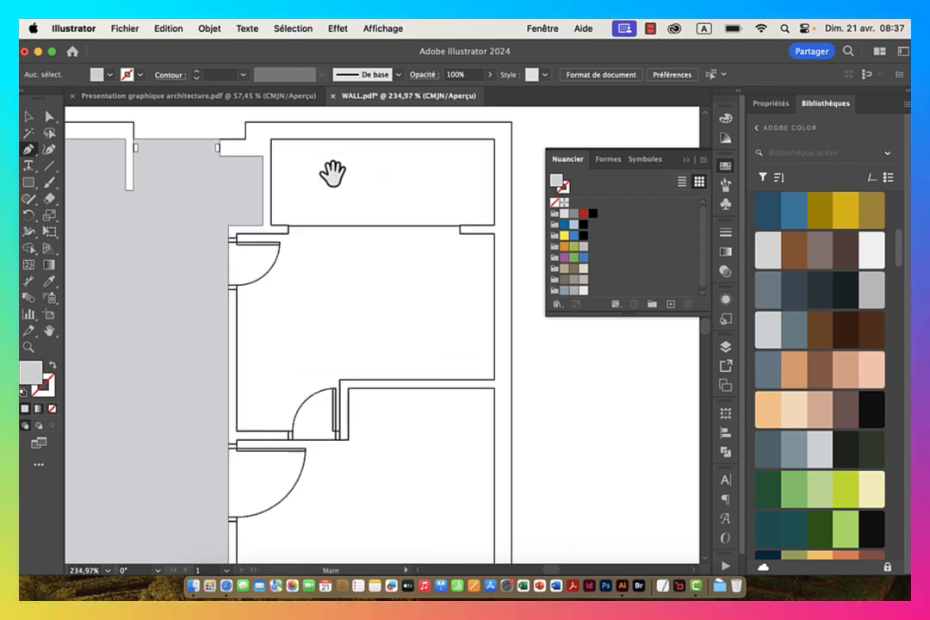
{"action": "scroll", "coordinate": [287, 166], "scroll_direction": "up", "scroll_amount": 3}
{"action": "left_click_drag", "start_coordinate": [293, 152], "coordinate": [225, 161]}
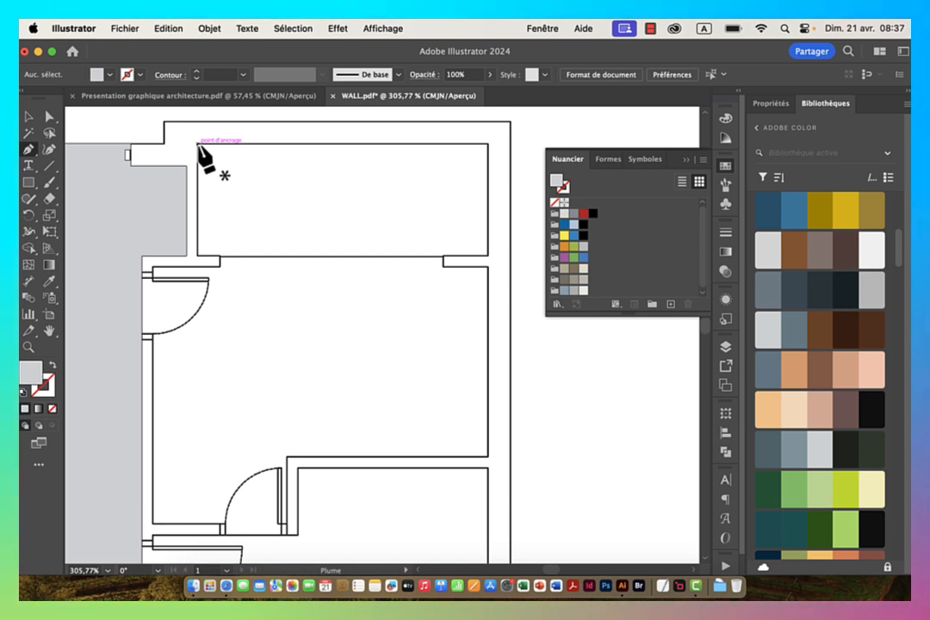
{"action": "left_click", "coordinate": [488, 143]}
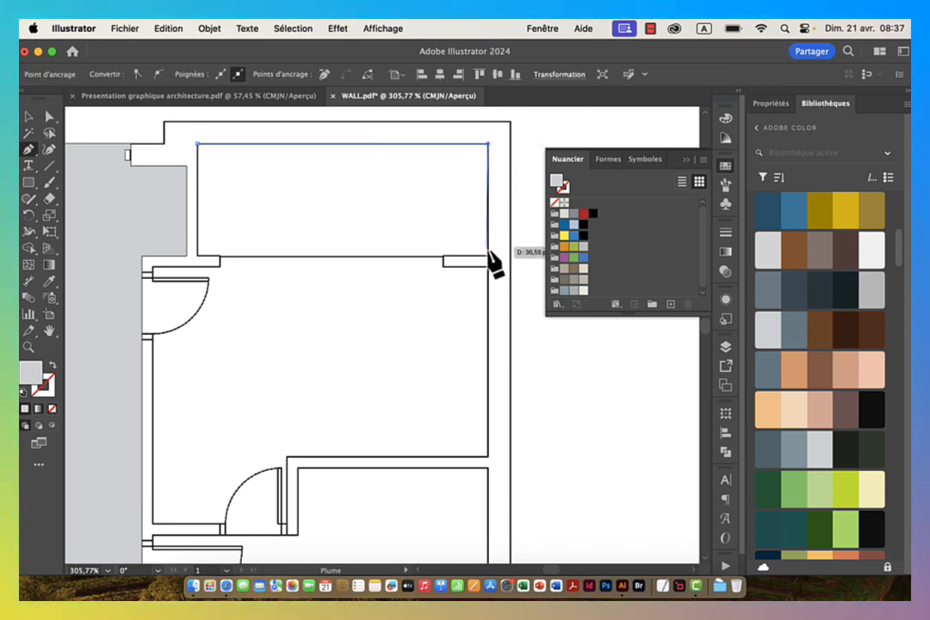
{"action": "left_click", "coordinate": [488, 254]}
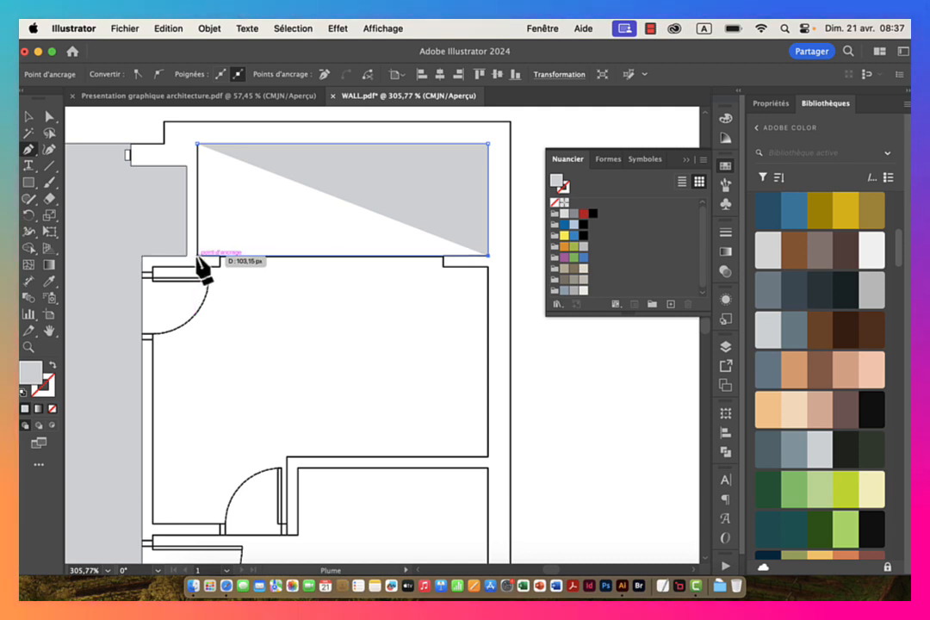
{"action": "left_click", "coordinate": [197, 256]}
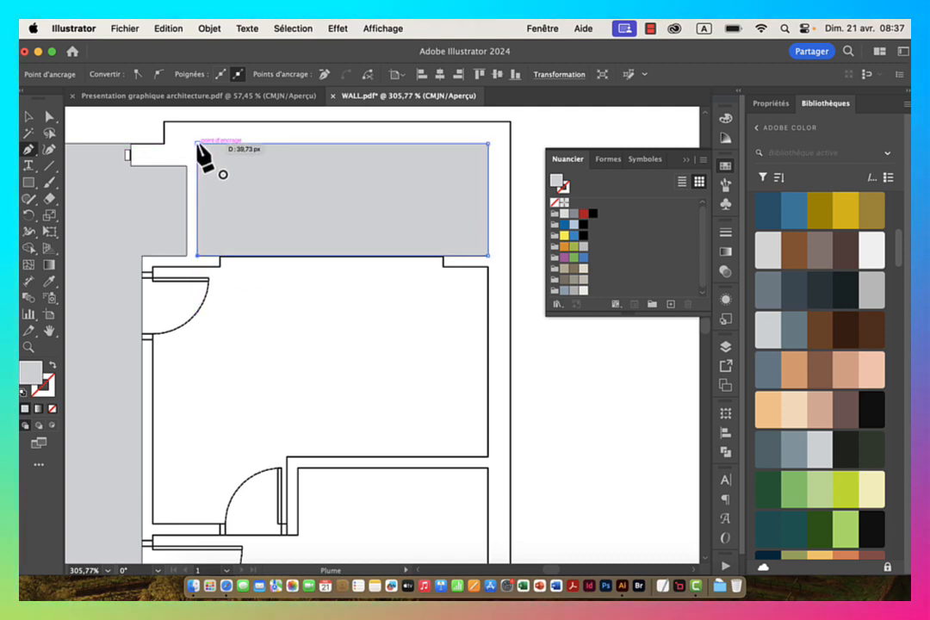
{"action": "left_click", "coordinate": [198, 143]}
{"action": "left_click", "coordinate": [562, 399], "text": "super"}
Step: Fill the new rectangular room shape with the warm light grey from the added Entreprise swatches
{"action": "left_click_drag", "start_coordinate": [309, 406], "coordinate": [327, 316]}
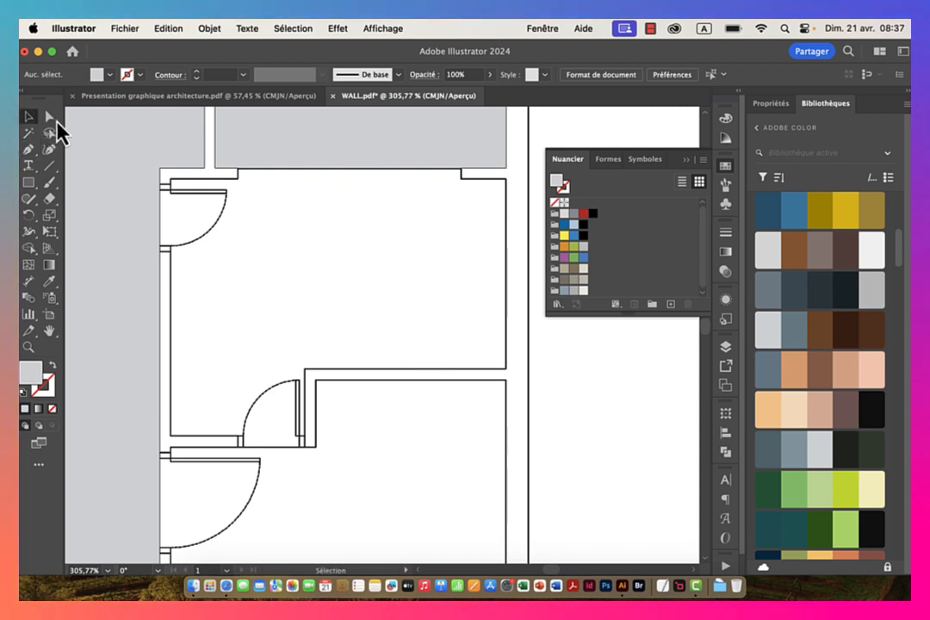
{"action": "left_click", "coordinate": [295, 144]}
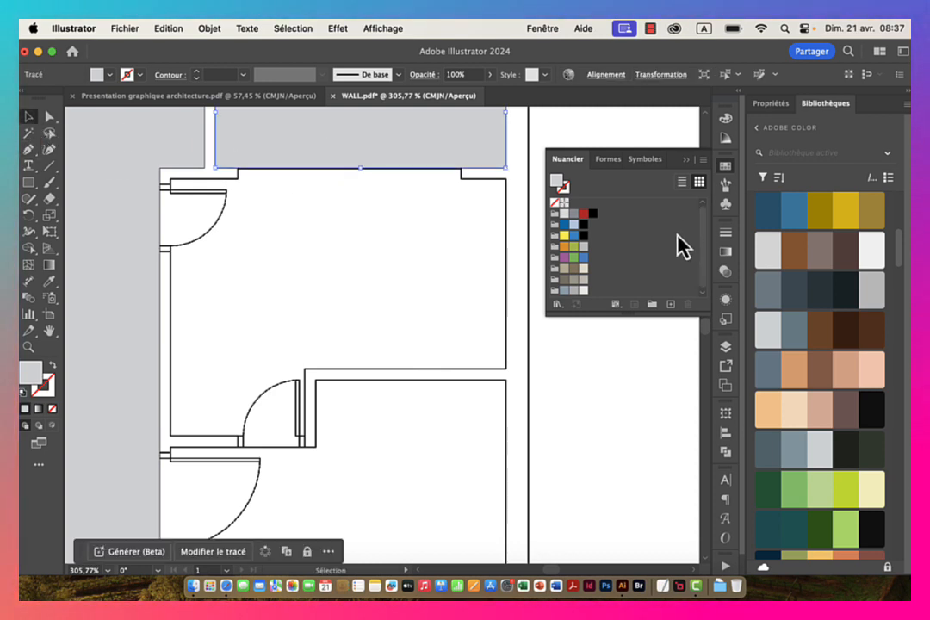
{"action": "left_click", "coordinate": [583, 279]}
Step: Start a Pen outline of the room below, from its upper opening around the right notch and wall to the inner corner beside the door
{"action": "left_click", "coordinate": [29, 150]}
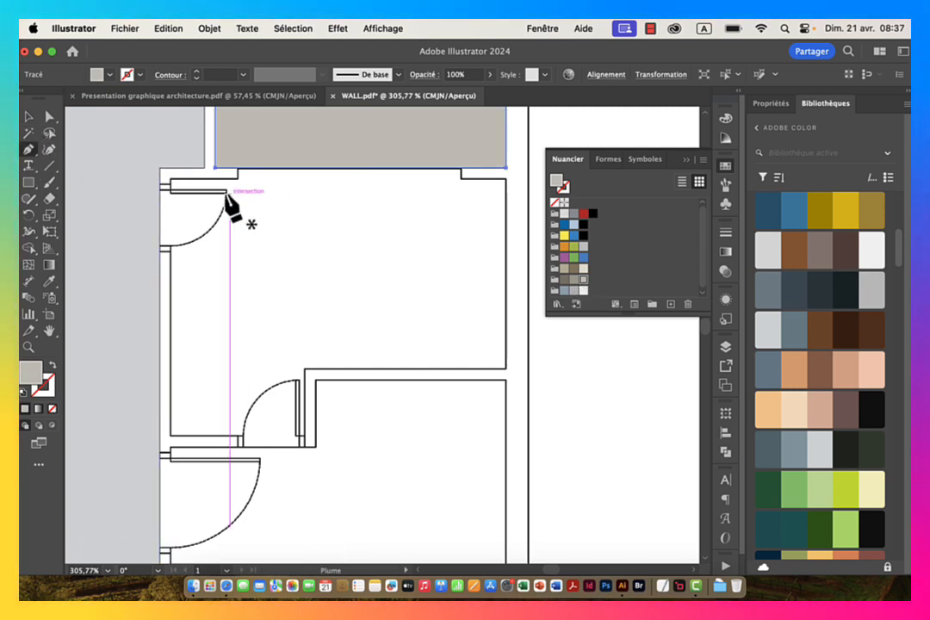
{"action": "left_click", "coordinate": [298, 163]}
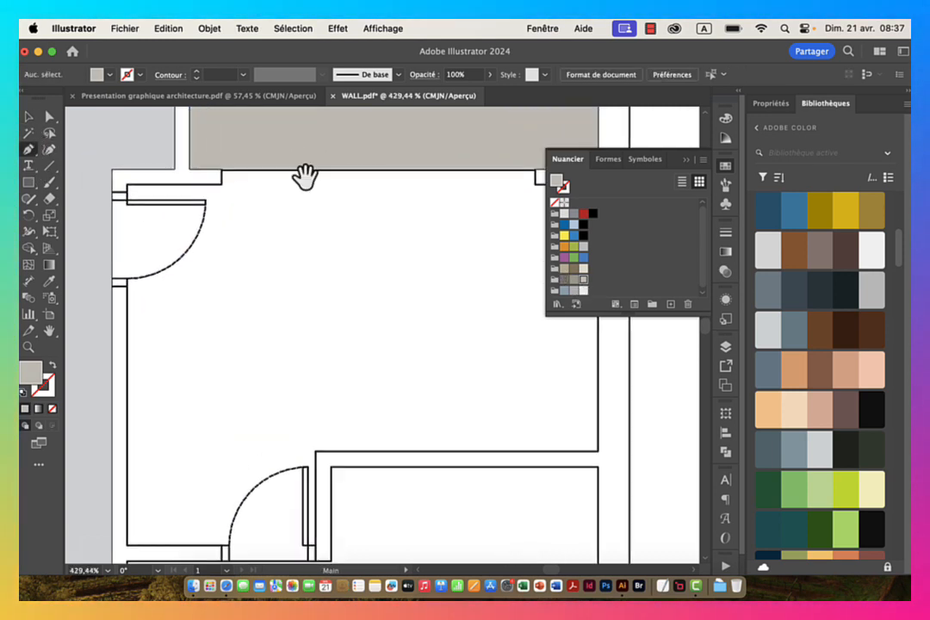
{"action": "left_click", "coordinate": [222, 168]}
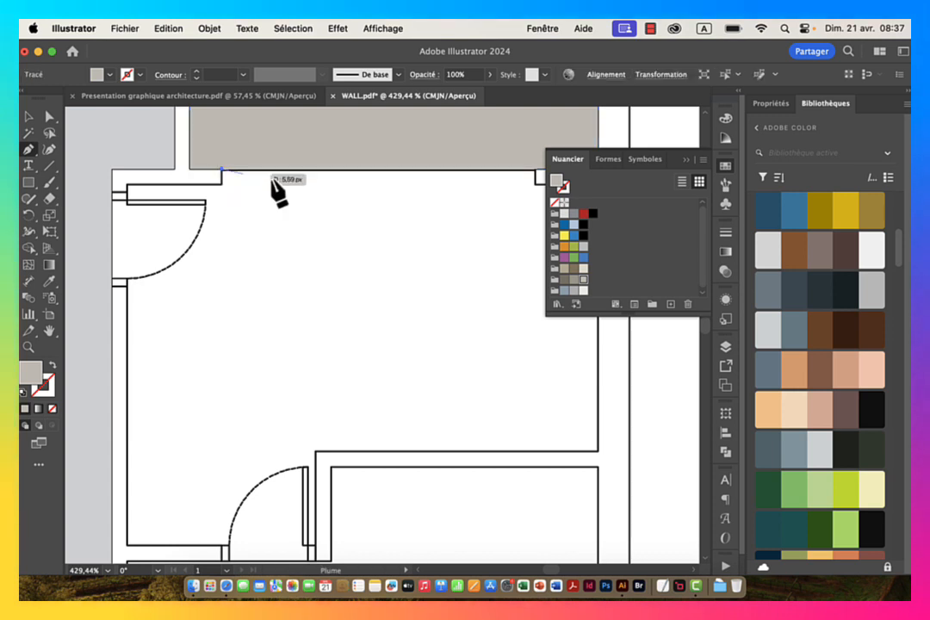
{"action": "left_click", "coordinate": [536, 169]}
{"action": "left_click_drag", "start_coordinate": [504, 180], "coordinate": [347, 172]}
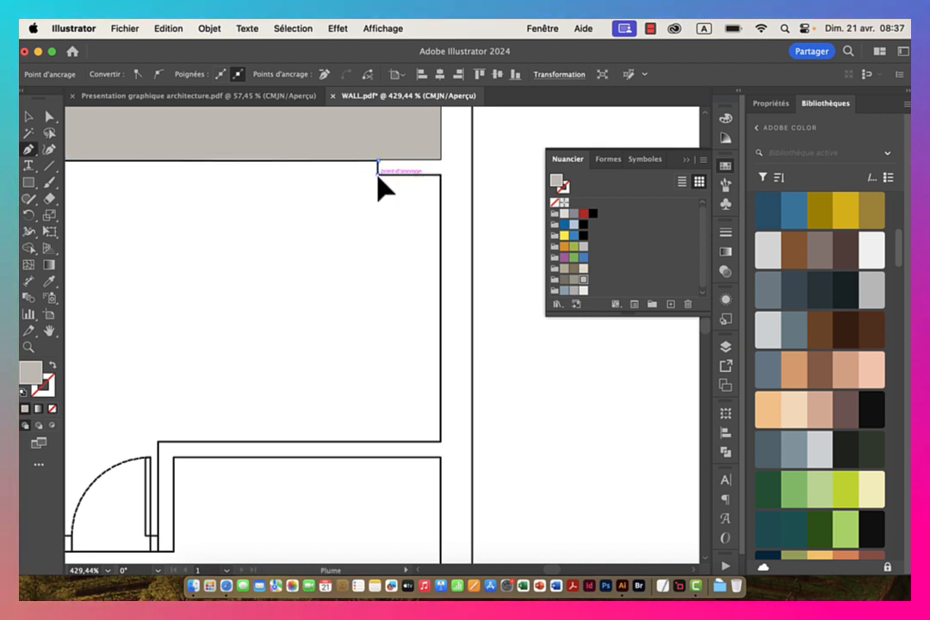
{"action": "left_click", "coordinate": [377, 175]}
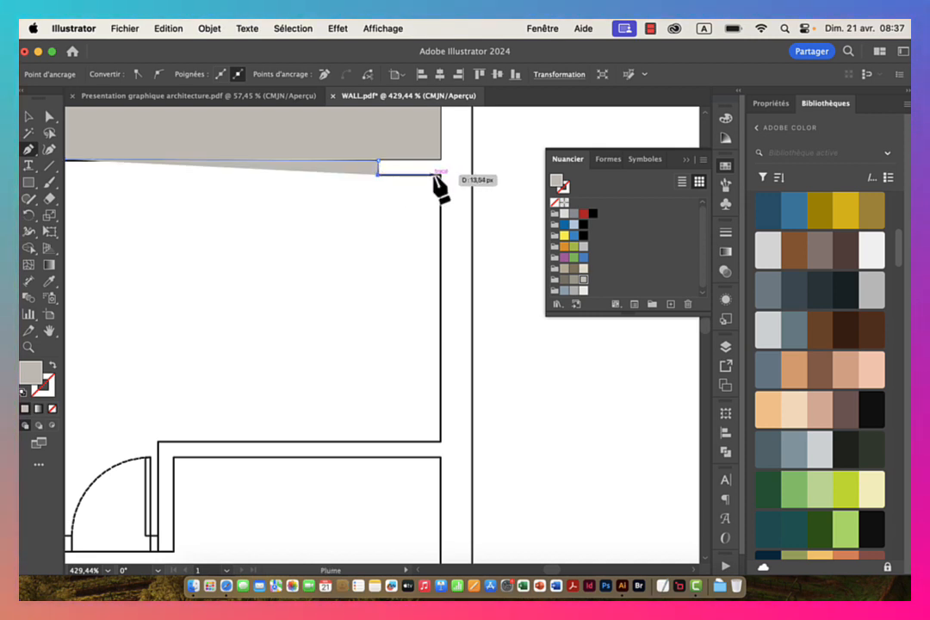
{"action": "left_click", "coordinate": [441, 440]}
{"action": "left_click", "coordinate": [158, 441]}
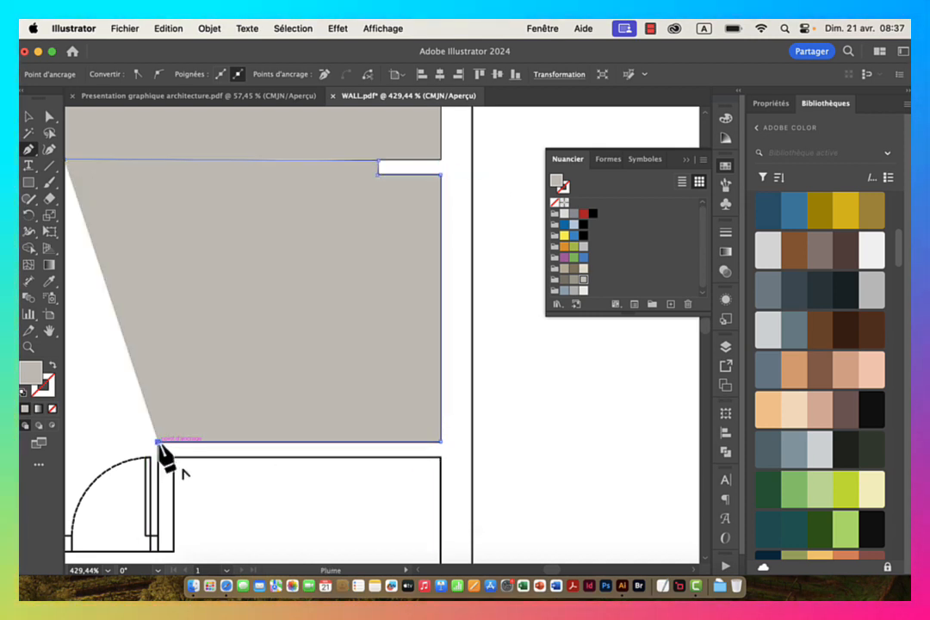
Step: Continue the Pen outline down the short wall, around the lower door opening and along the wall to the room's lower-left inner corner
{"action": "left_click_drag", "start_coordinate": [164, 448], "coordinate": [282, 223]}
{"action": "left_click_drag", "start_coordinate": [232, 350], "coordinate": [444, 331]}
{"action": "left_click_drag", "start_coordinate": [351, 289], "coordinate": [358, 391]}
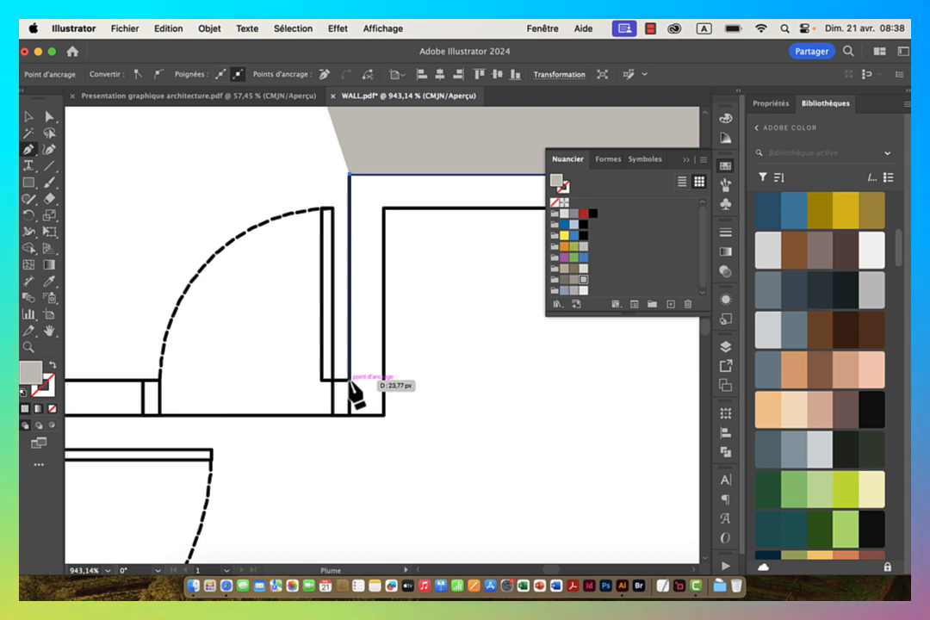
{"action": "left_click", "coordinate": [349, 378]}
{"action": "left_click", "coordinate": [334, 380]}
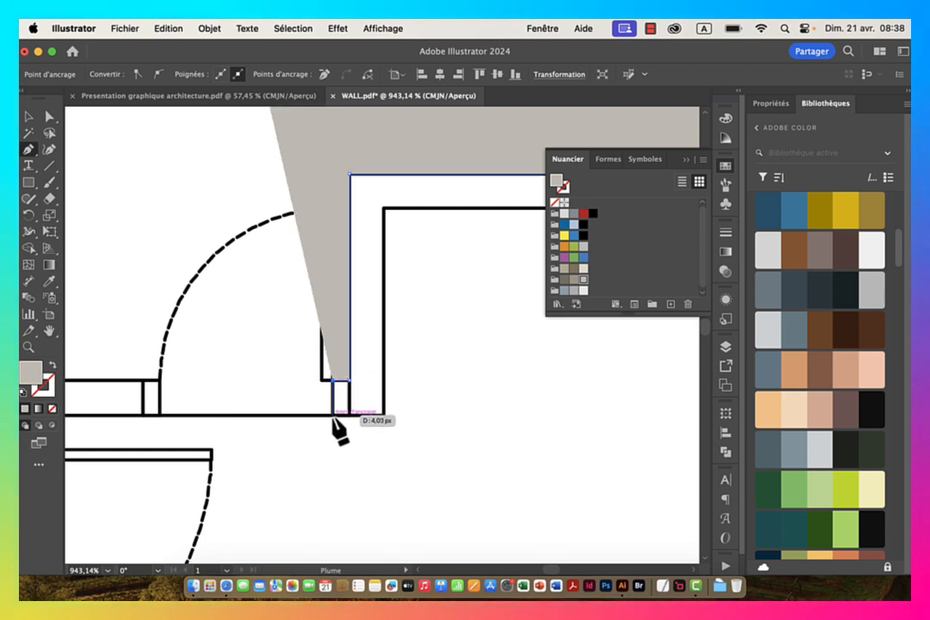
{"action": "left_click_drag", "start_coordinate": [238, 410], "coordinate": [487, 398]}
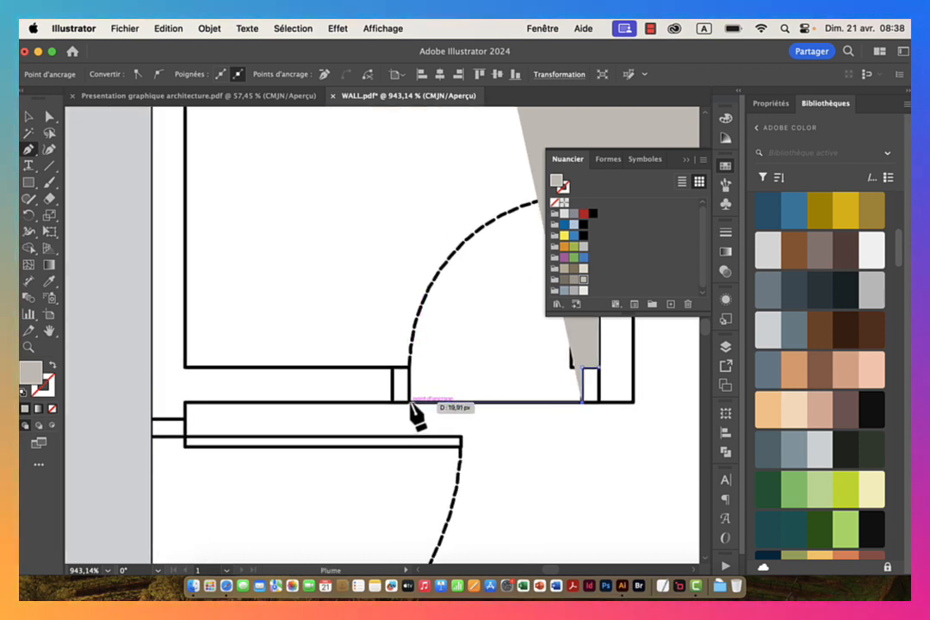
{"action": "left_click", "coordinate": [409, 401]}
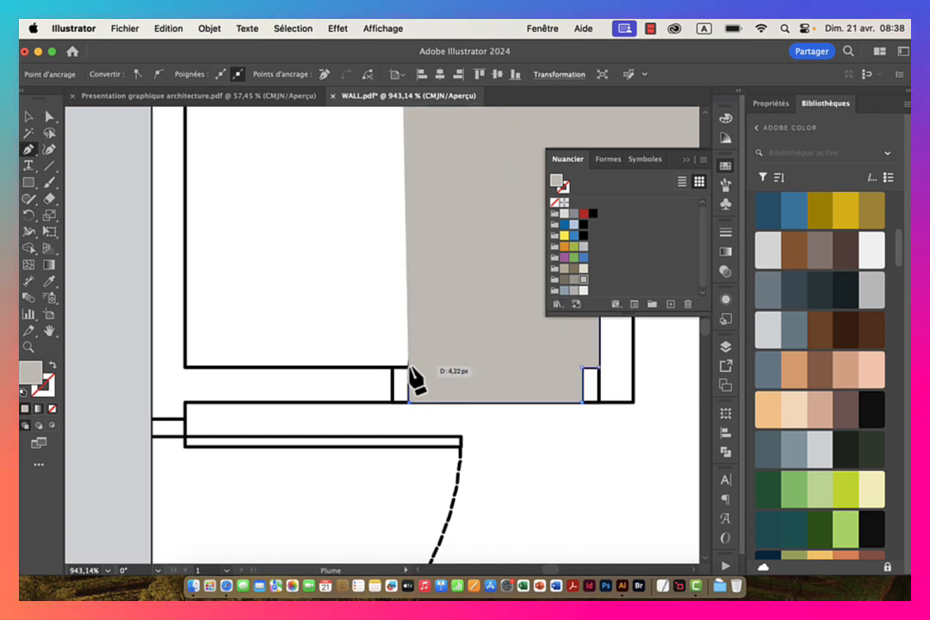
{"action": "left_click", "coordinate": [408, 368]}
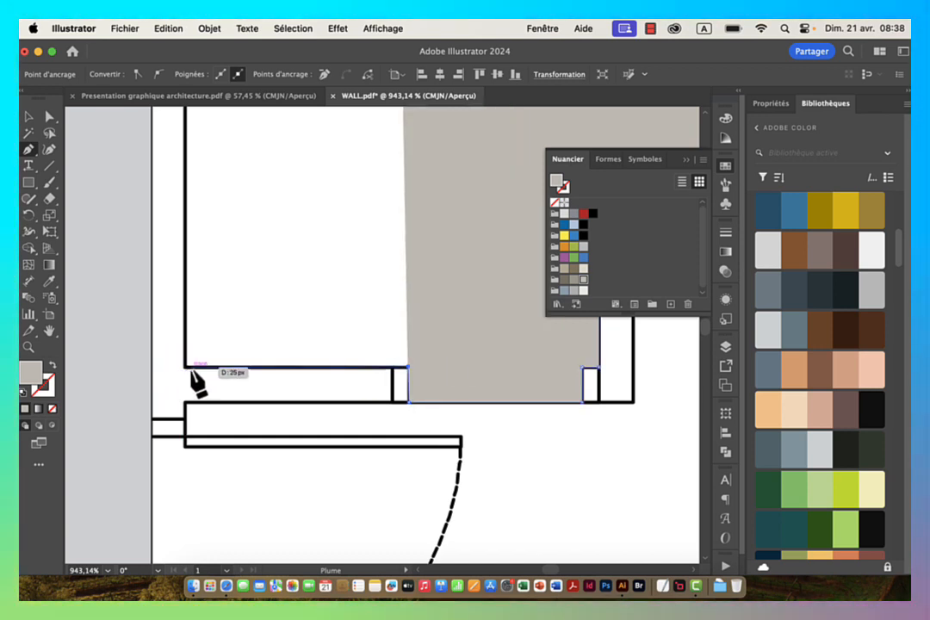
{"action": "left_click", "coordinate": [185, 368]}
Step: Trace up the left wall, around the side door recess and upper notch, and close the outline with fill and stroke swapped
{"action": "left_click_drag", "start_coordinate": [244, 182], "coordinate": [321, 444]}
{"action": "left_click_drag", "start_coordinate": [306, 179], "coordinate": [341, 538]}
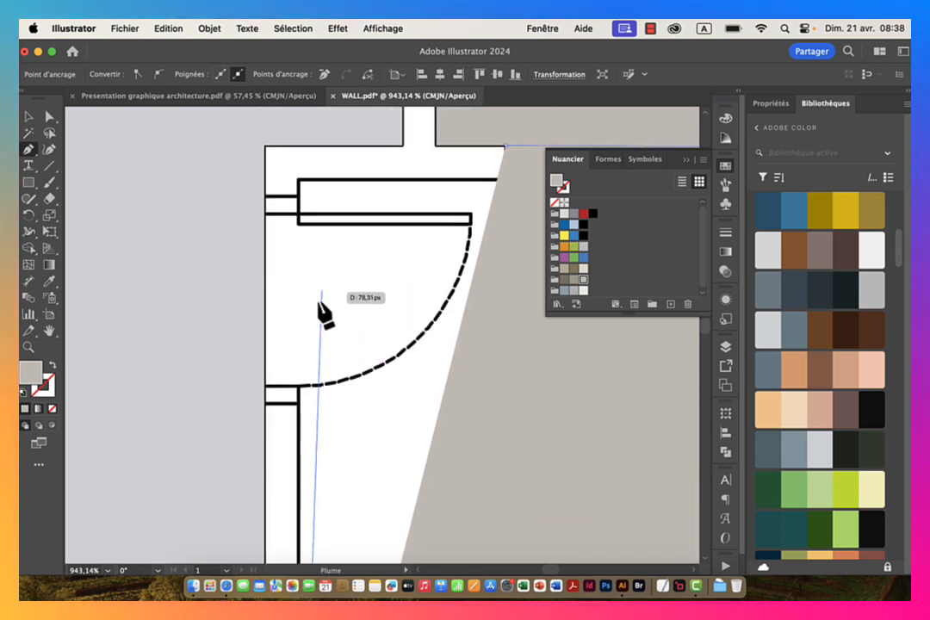
{"action": "left_click", "coordinate": [297, 385]}
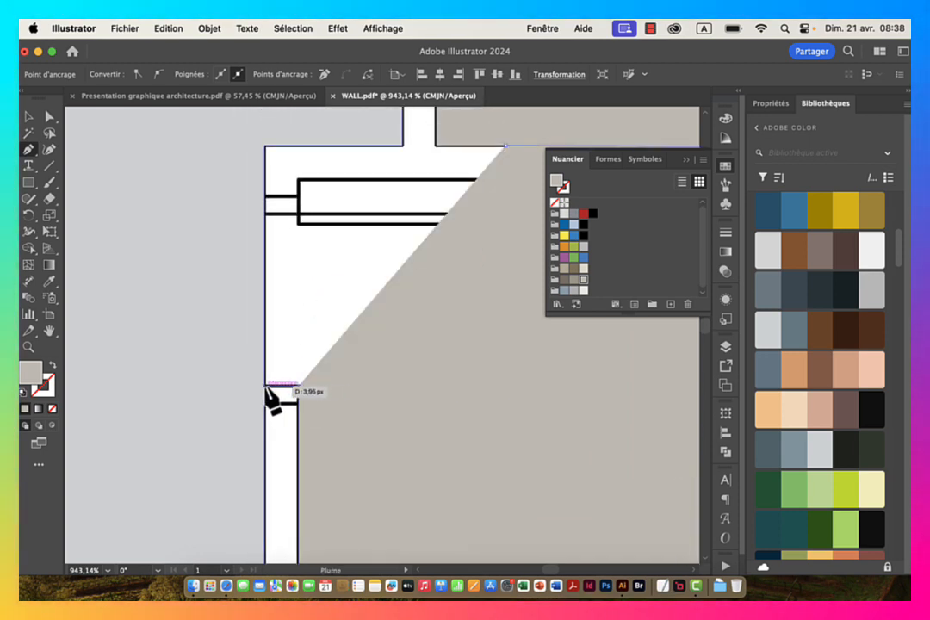
{"action": "left_click", "coordinate": [266, 385]}
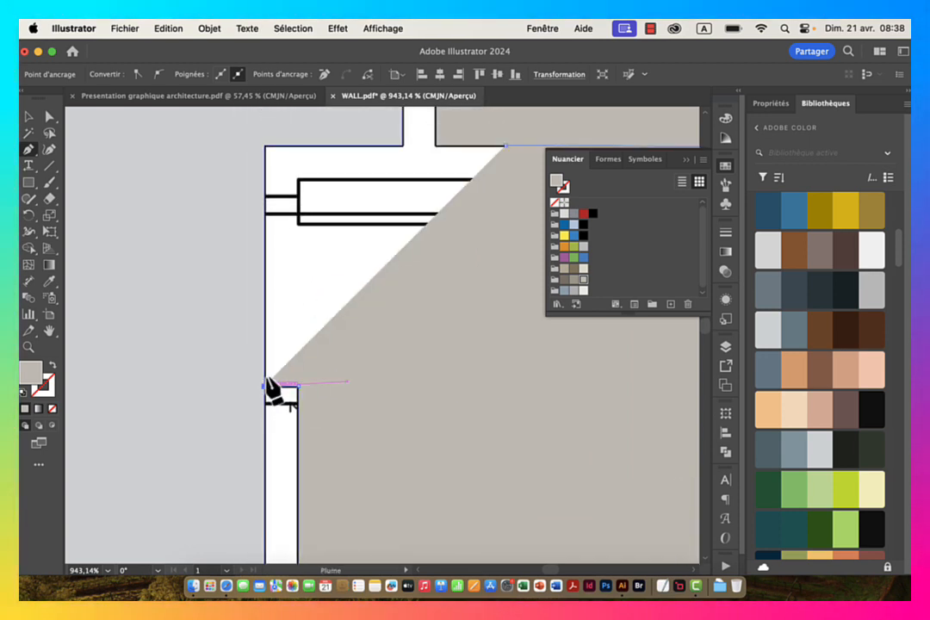
{"action": "left_click", "coordinate": [264, 213]}
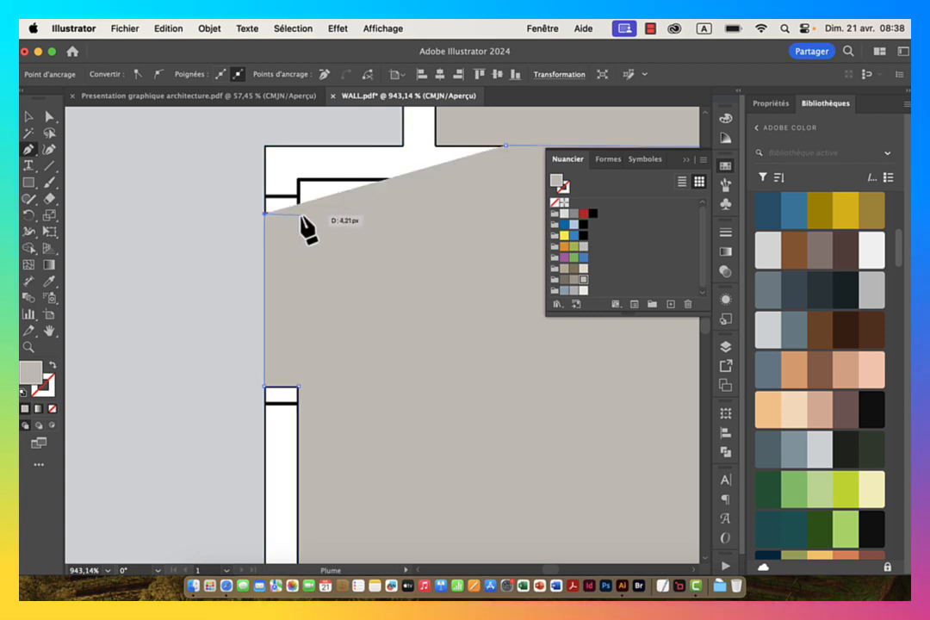
{"action": "left_click", "coordinate": [50, 365]}
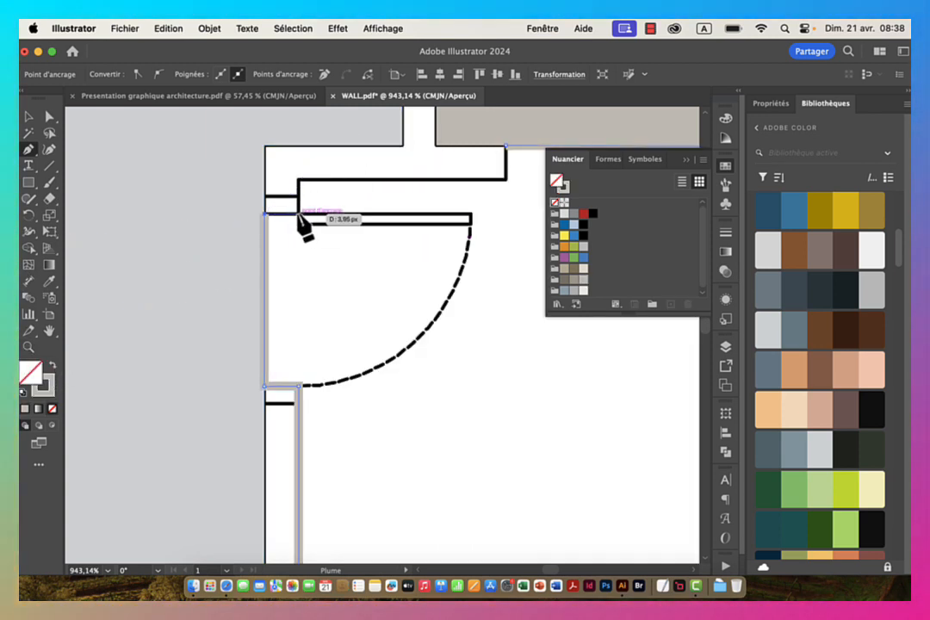
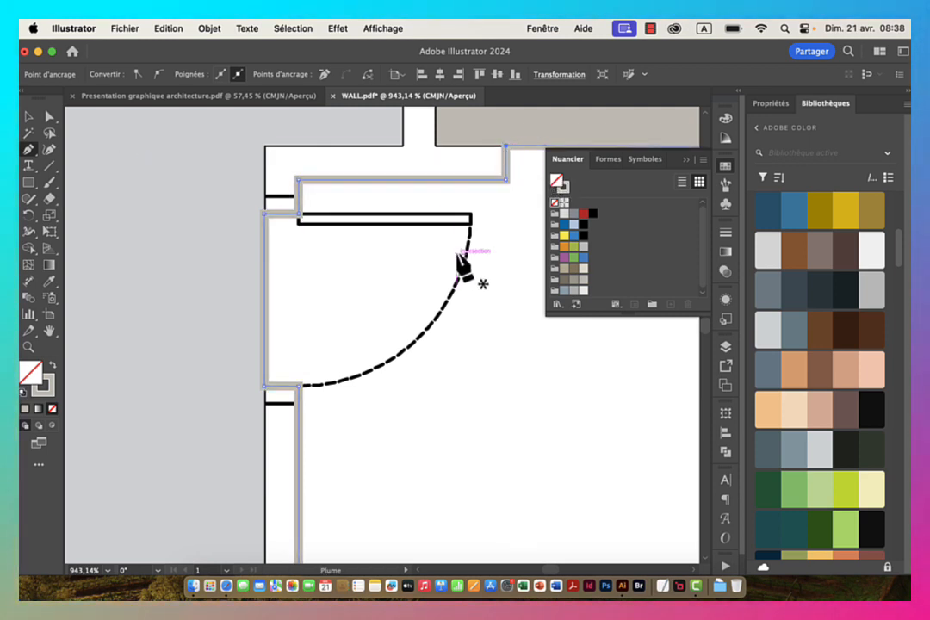
Step: Swap fill and stroke back, fill the closed room with light peach from the Adobe Color palettes, and deselect it
{"action": "key", "text": "e"}
{"action": "left_click", "coordinate": [53, 363]}
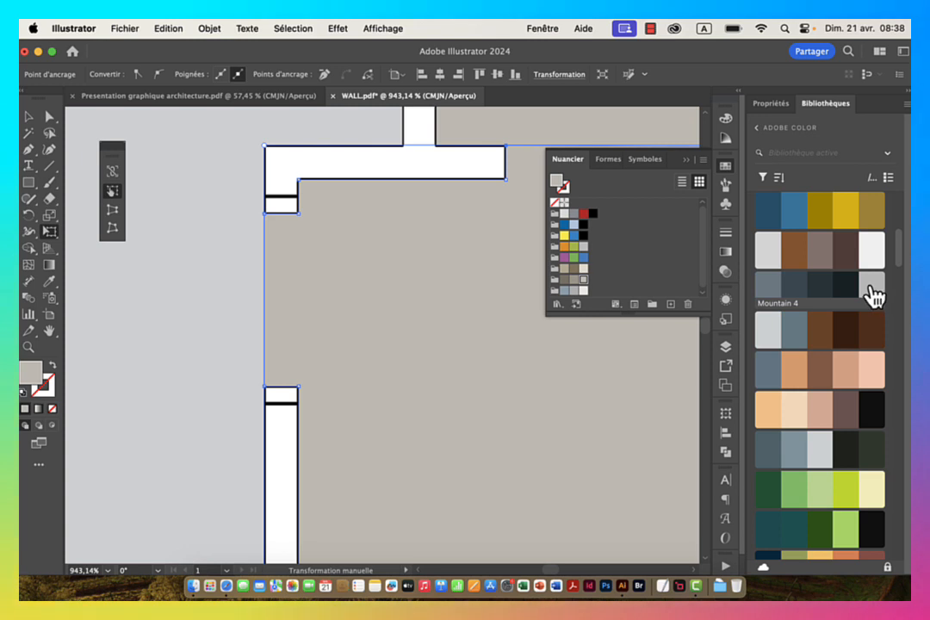
{"action": "left_click", "coordinate": [806, 411]}
{"action": "left_click_drag", "start_coordinate": [438, 310], "coordinate": [338, 335]}
{"action": "left_click_drag", "start_coordinate": [439, 346], "coordinate": [336, 344]}
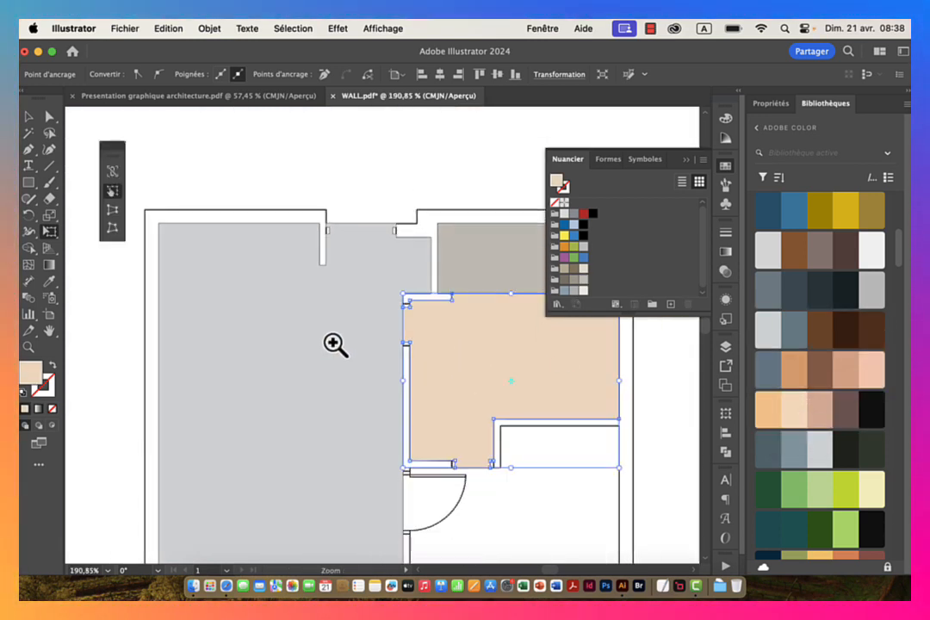
{"action": "left_click_drag", "start_coordinate": [460, 419], "coordinate": [398, 419]}
{"action": "left_click_drag", "start_coordinate": [451, 447], "coordinate": [315, 195]}
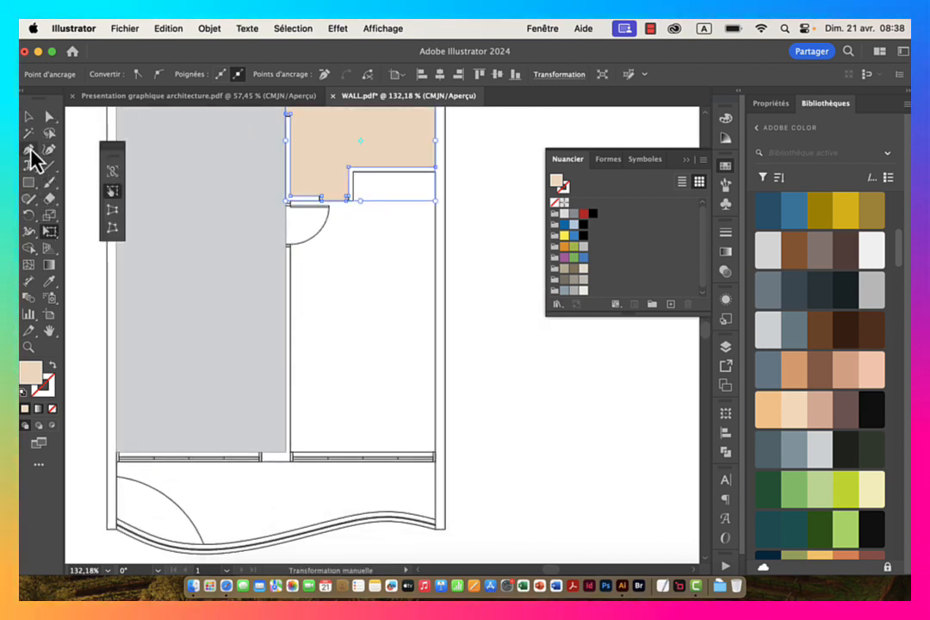
{"action": "left_click", "coordinate": [29, 149]}
{"action": "left_click", "coordinate": [505, 289], "text": "super"}
Step: Start a Pen outline of the large room below, from its upper-right corner around the notch to the wall corner above the side door
{"action": "left_click_drag", "start_coordinate": [353, 188], "coordinate": [478, 193]}
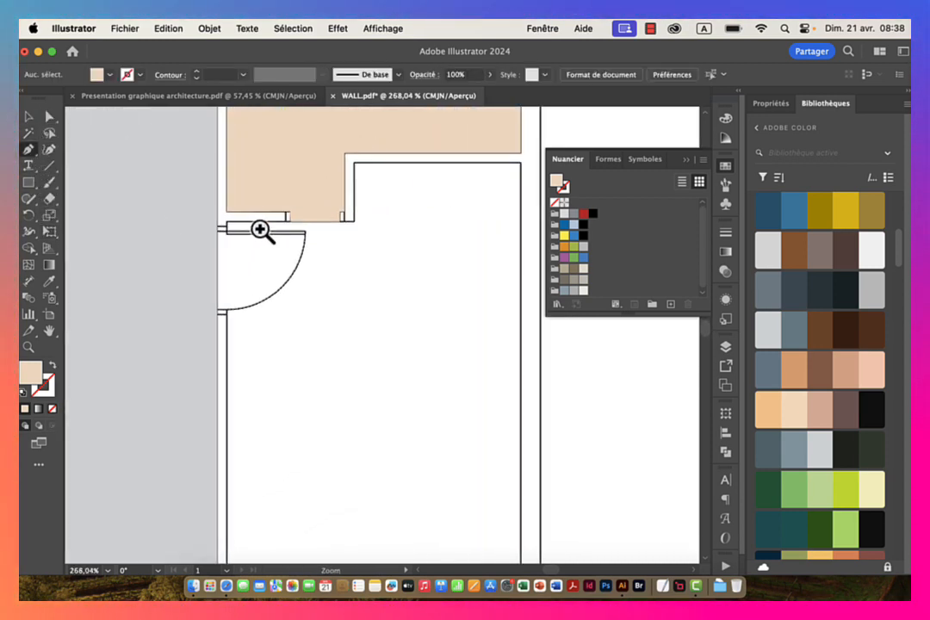
{"action": "left_click_drag", "start_coordinate": [259, 233], "coordinate": [353, 222]}
{"action": "left_click_drag", "start_coordinate": [452, 183], "coordinate": [482, 171]}
{"action": "left_click", "coordinate": [311, 148]}
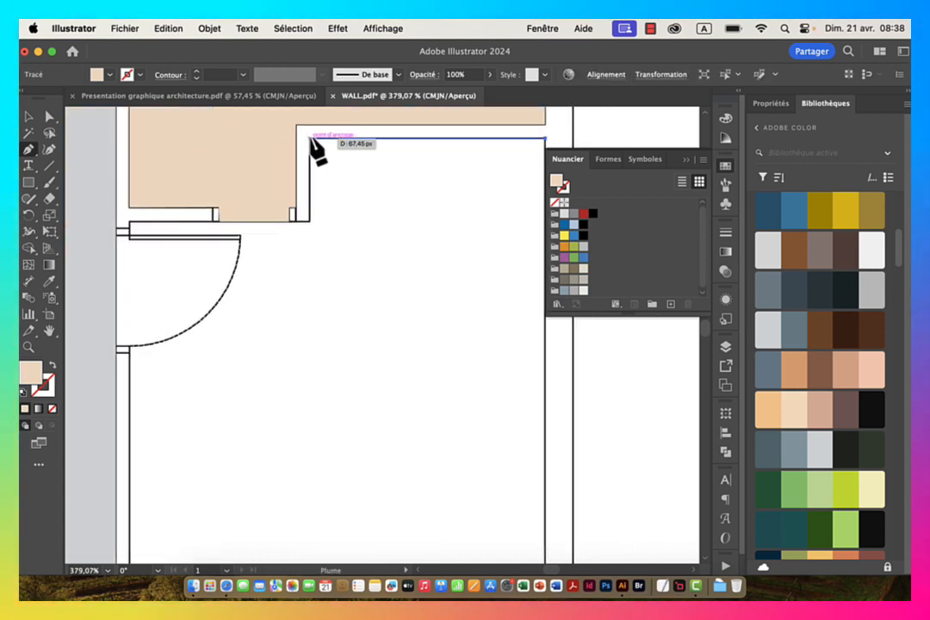
{"action": "left_click", "coordinate": [311, 138]}
{"action": "left_click", "coordinate": [311, 221]}
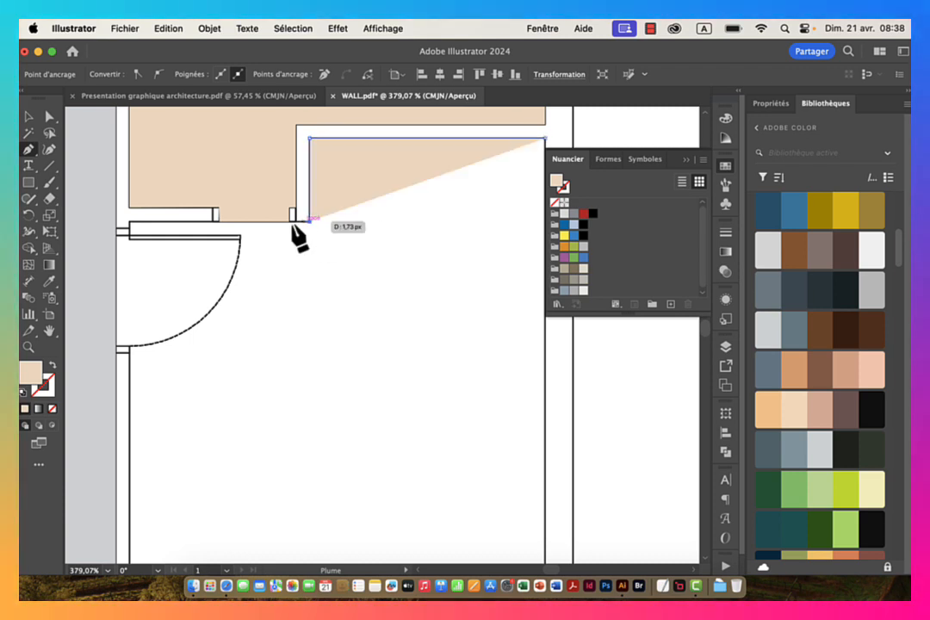
{"action": "left_click", "coordinate": [129, 221]}
Step: Continue the outline around the side door opening, through the corners of its upper and lower jambs
{"action": "left_click_drag", "start_coordinate": [111, 255], "coordinate": [386, 260]}
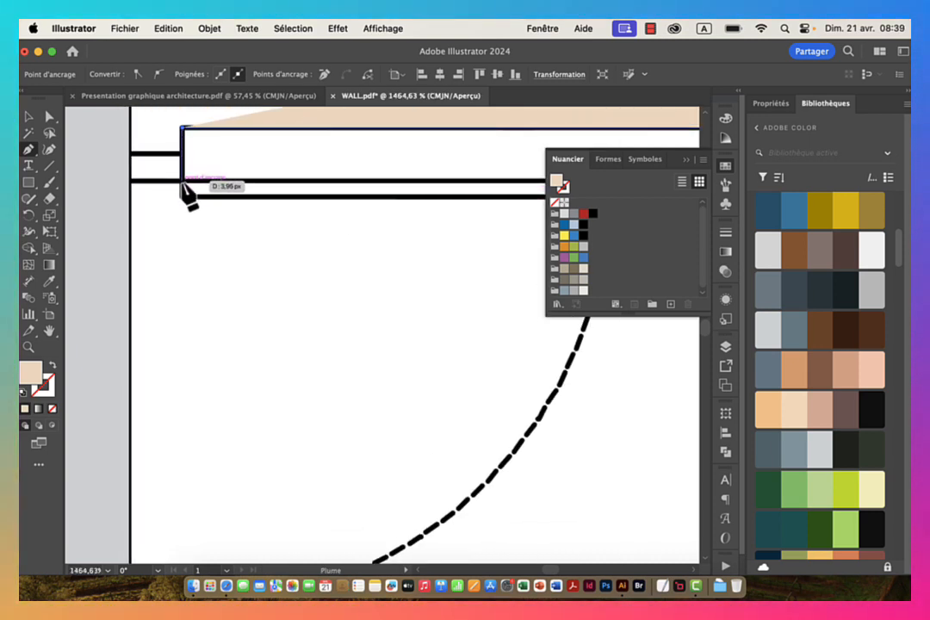
{"action": "left_click", "coordinate": [181, 180]}
{"action": "left_click", "coordinate": [131, 181]}
{"action": "left_click_drag", "start_coordinate": [325, 266], "coordinate": [229, 268]}
{"action": "left_click_drag", "start_coordinate": [233, 458], "coordinate": [332, 268]}
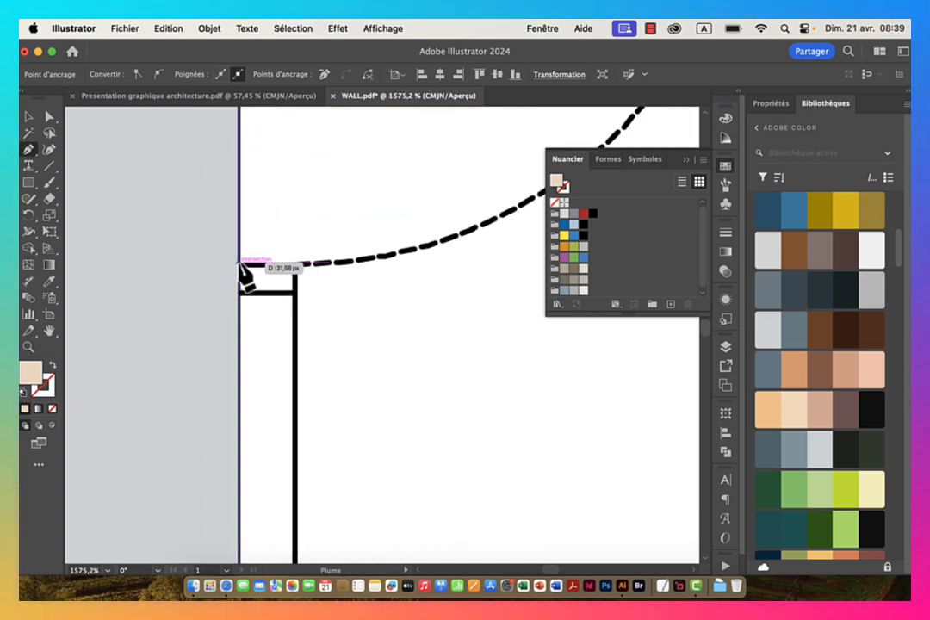
{"action": "left_click", "coordinate": [240, 265]}
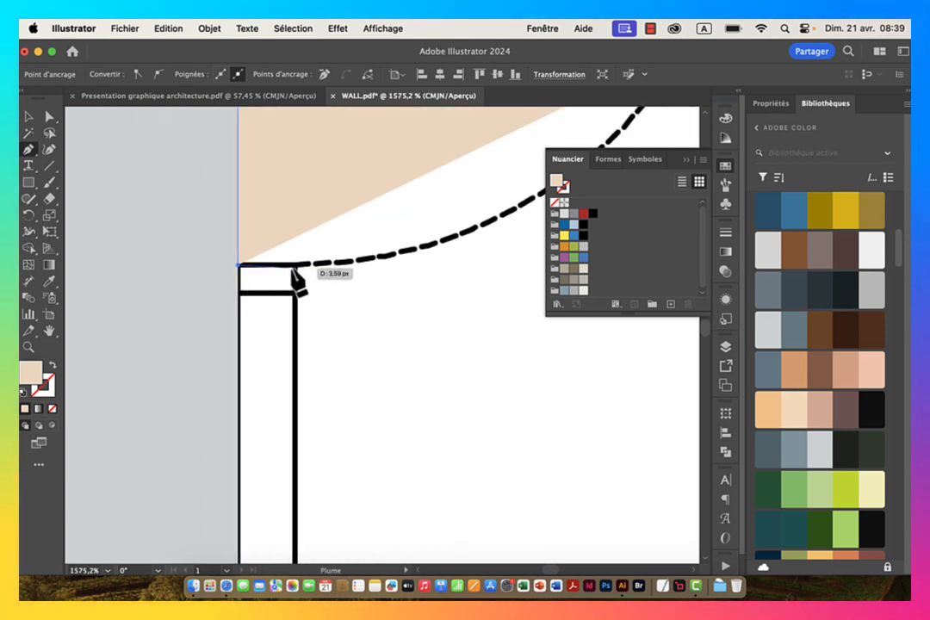
{"action": "left_click", "coordinate": [295, 265]}
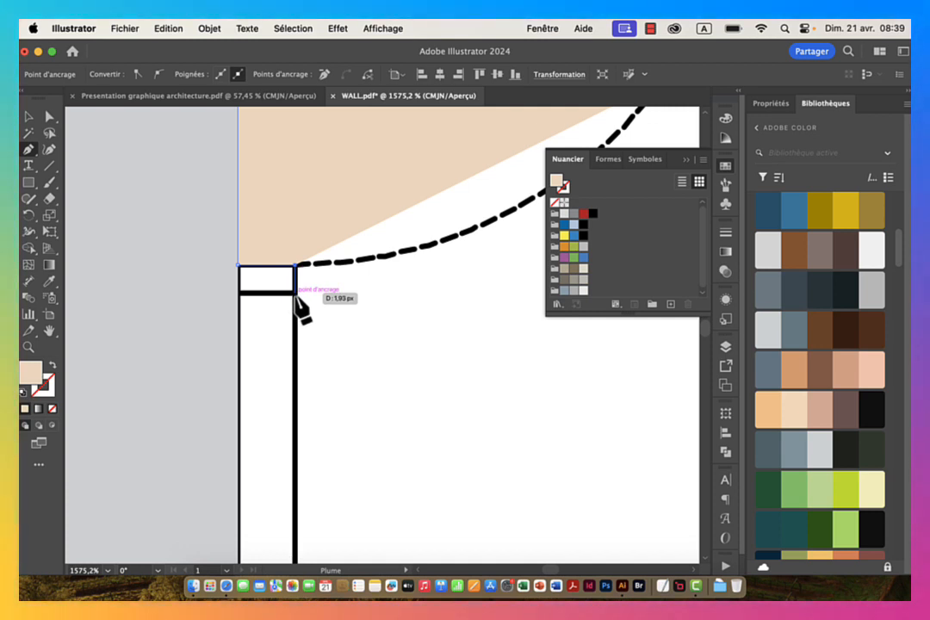
Step: Trace down the left wall, across the window wall and up the right wall, closing the outline at the upper-right corner
{"action": "mouse_move", "coordinate": [333, 298]}
{"action": "left_mouse_down"}
{"action": "mouse_move", "coordinate": [111, 241]}
{"action": "mouse_move", "coordinate": [241, 301]}
{"action": "left_mouse_up"}
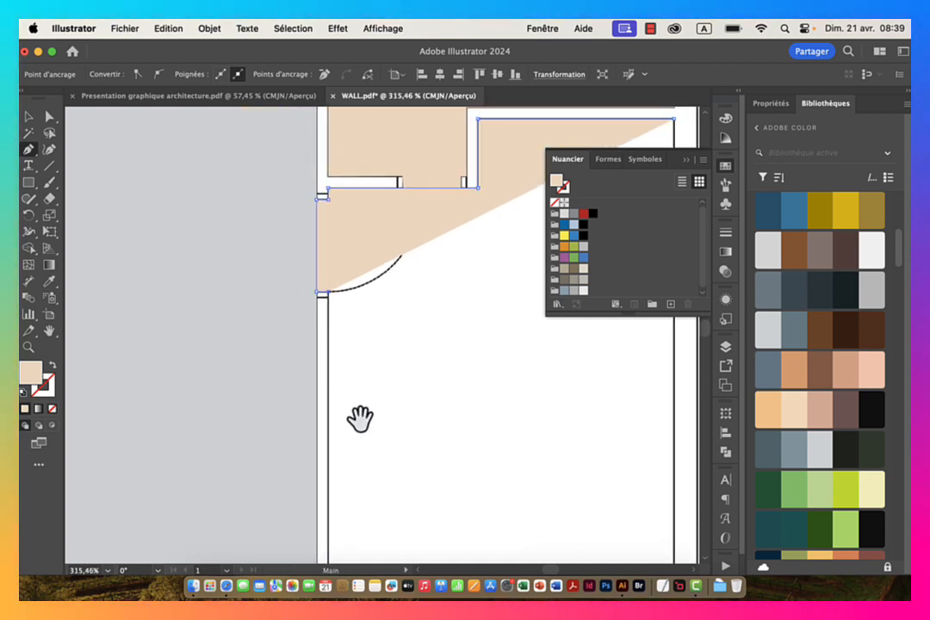
{"action": "left_click_drag", "start_coordinate": [360, 419], "coordinate": [351, 158]}
{"action": "left_click_drag", "start_coordinate": [349, 399], "coordinate": [327, 154]}
{"action": "left_click_drag", "start_coordinate": [278, 348], "coordinate": [361, 349]}
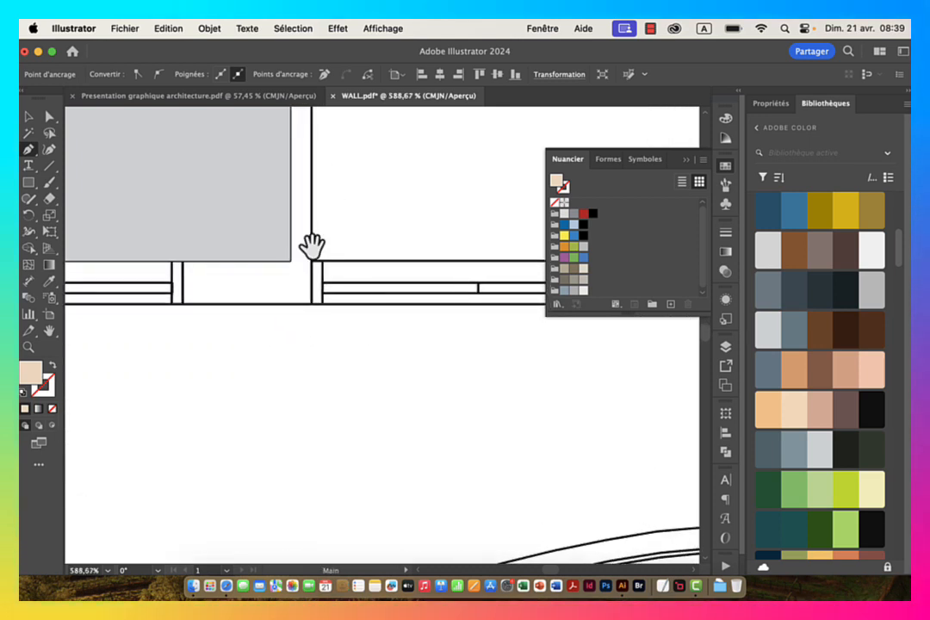
{"action": "left_click", "coordinate": [311, 261]}
{"action": "left_click_drag", "start_coordinate": [440, 269], "coordinate": [201, 265]}
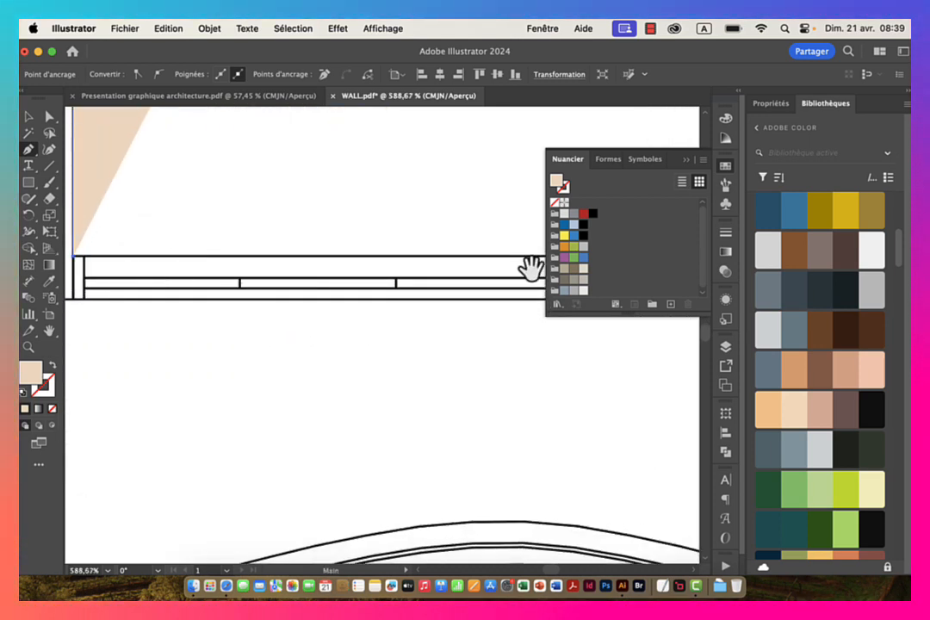
{"action": "left_click_drag", "start_coordinate": [541, 268], "coordinate": [327, 262]}
{"action": "left_click", "coordinate": [343, 251]}
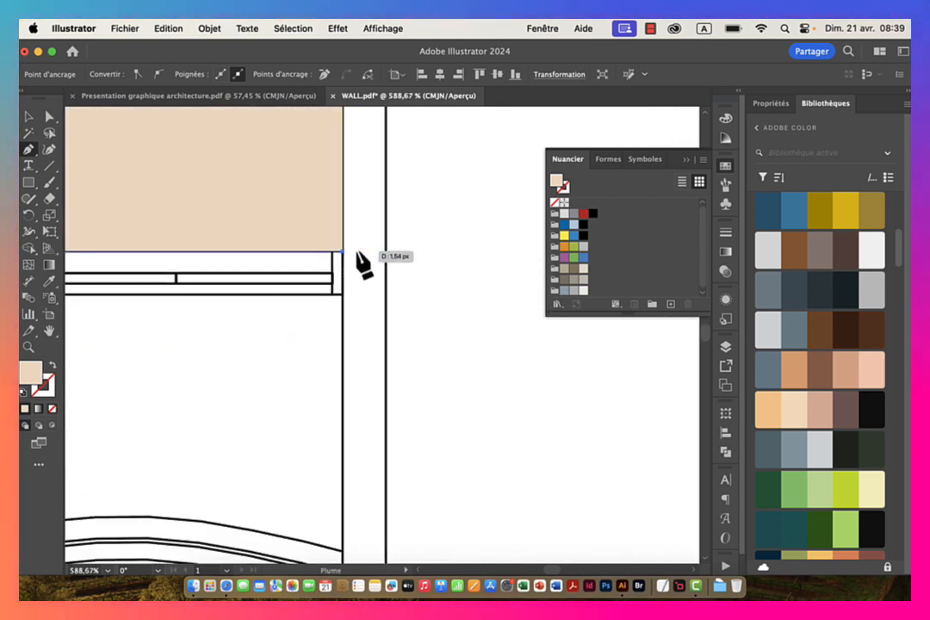
{"action": "left_click_drag", "start_coordinate": [383, 248], "coordinate": [284, 248]}
{"action": "left_click_drag", "start_coordinate": [379, 126], "coordinate": [395, 384]}
{"action": "left_click_drag", "start_coordinate": [388, 164], "coordinate": [395, 426]}
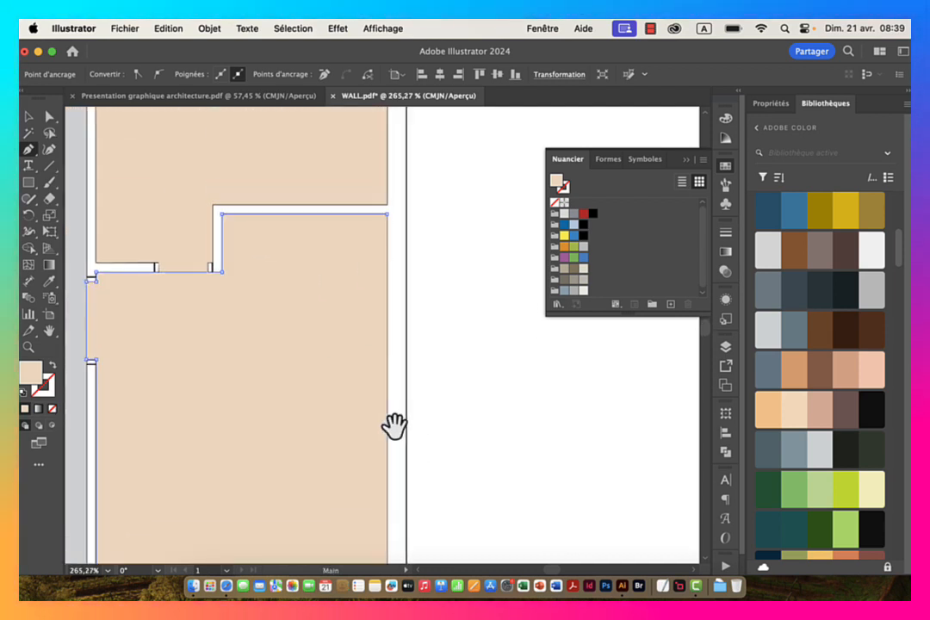
{"action": "left_click", "coordinate": [386, 215]}
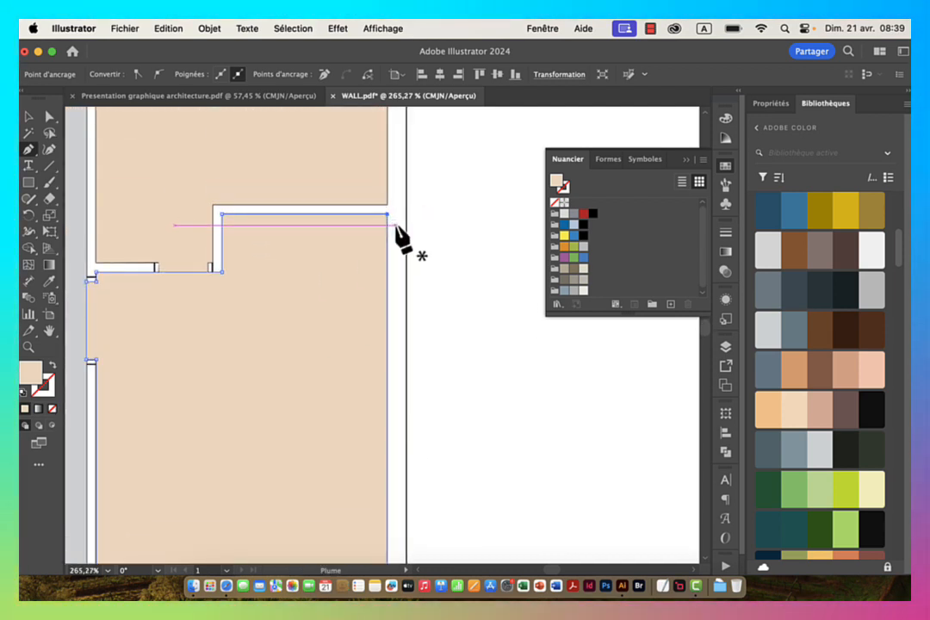
Step: Fill the large lower room with the light green from the Mountain 9 colour theme
{"action": "left_click", "coordinate": [27, 118]}
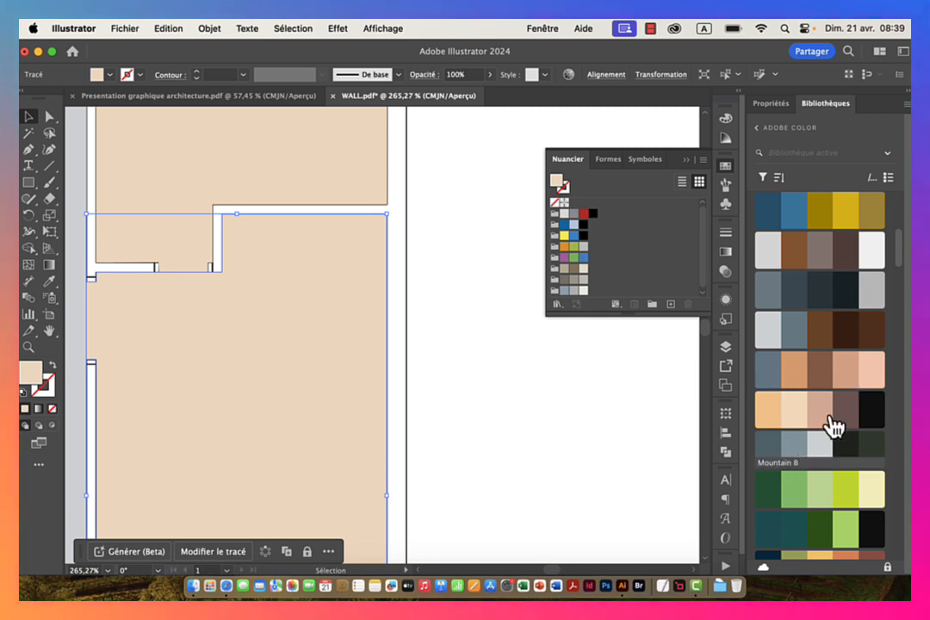
{"action": "scroll", "coordinate": [853, 421], "scroll_direction": "down", "scroll_amount": 3}
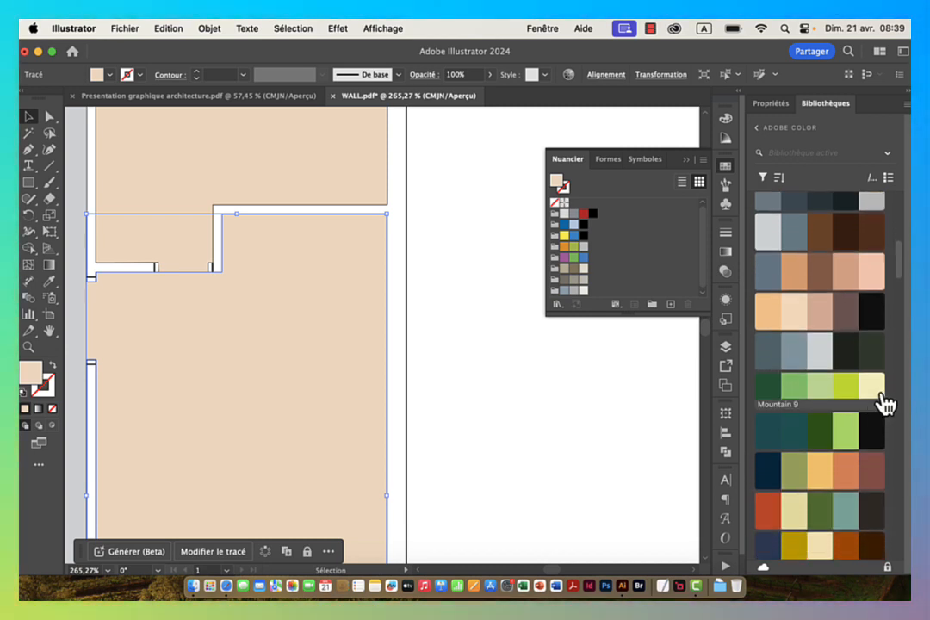
{"action": "left_click", "coordinate": [821, 390]}
Step: Start a Pen outline of the terrace at the left end of the inner railing curve and bring it up to the corner below the window wall
{"action": "left_click_drag", "start_coordinate": [484, 393], "coordinate": [275, 371]}
{"action": "left_click_drag", "start_coordinate": [338, 386], "coordinate": [311, 164]}
{"action": "left_click_drag", "start_coordinate": [229, 350], "coordinate": [392, 349]}
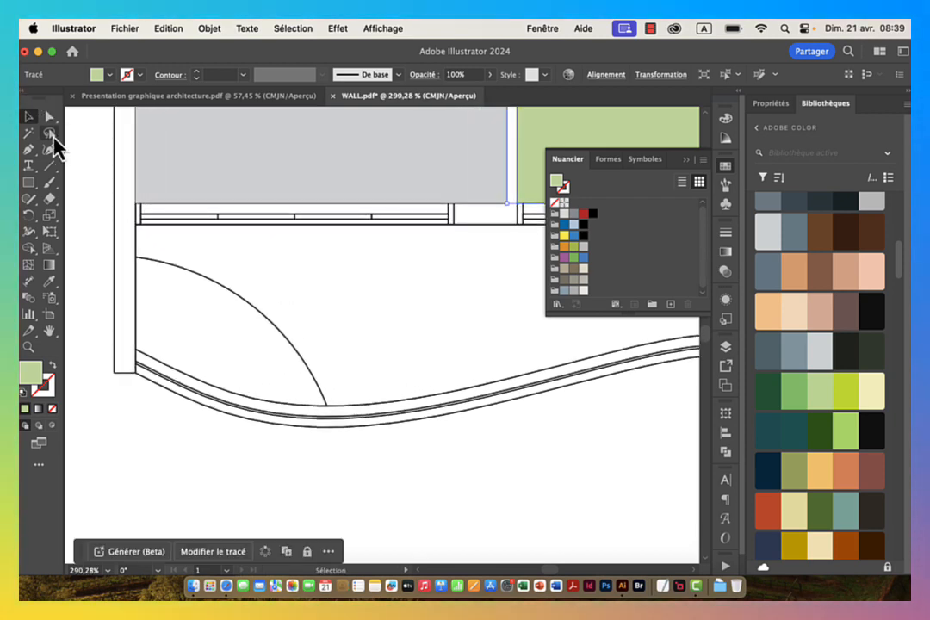
{"action": "left_click", "coordinate": [29, 149]}
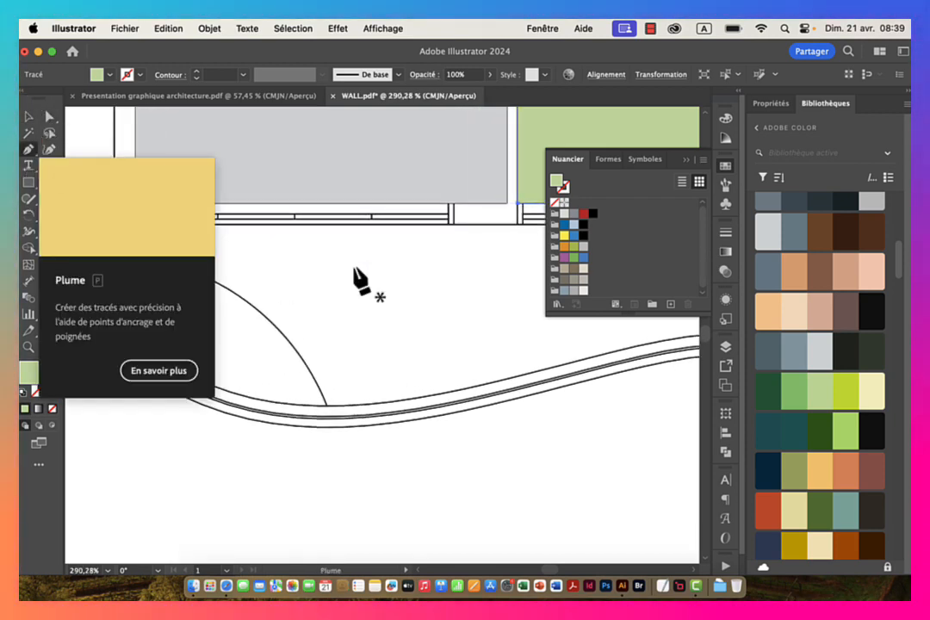
{"action": "key", "text": "super+space"}
{"action": "left_click_drag", "start_coordinate": [138, 271], "coordinate": [181, 279]}
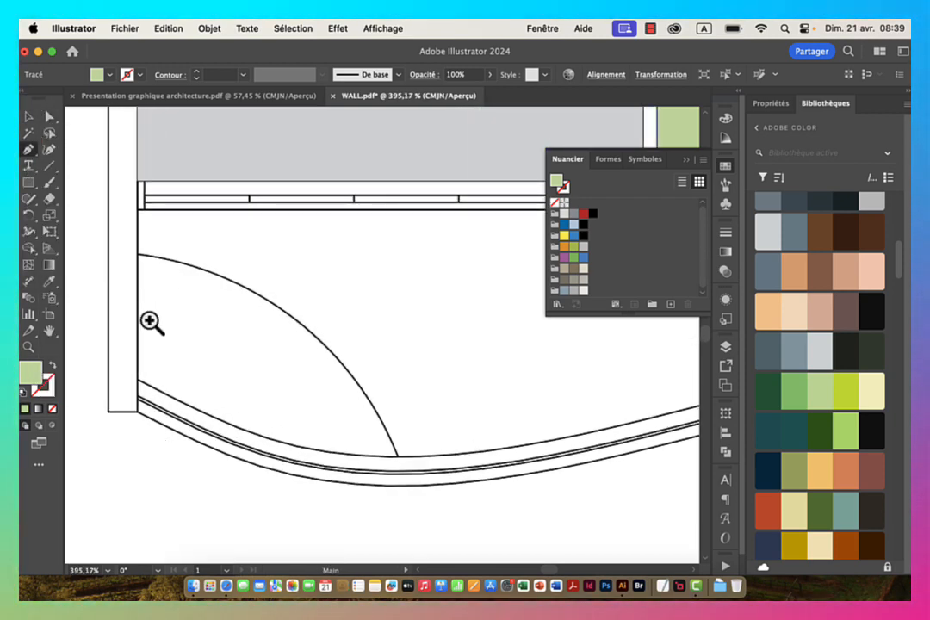
{"action": "left_click_drag", "start_coordinate": [143, 343], "coordinate": [233, 269]}
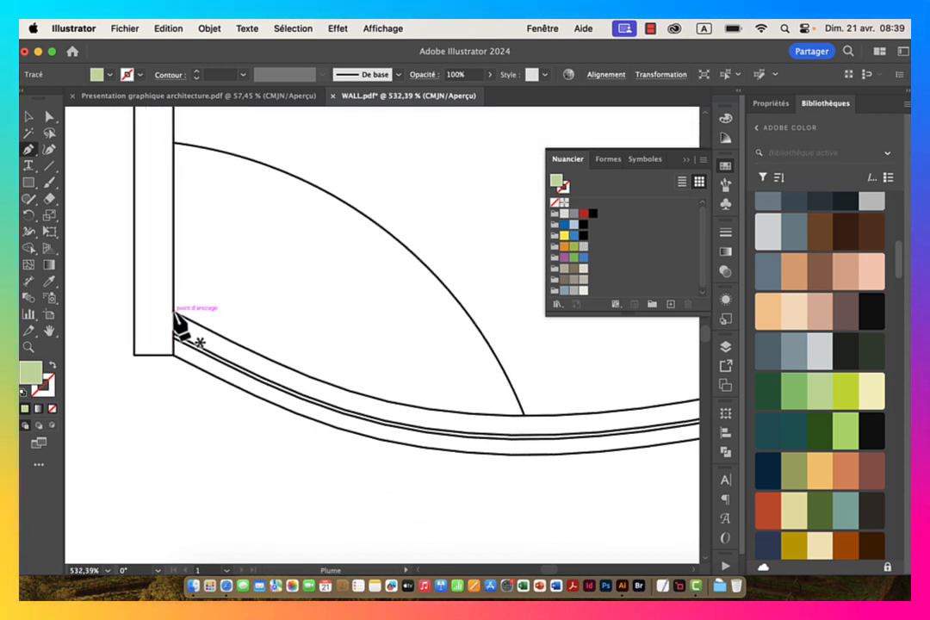
{"action": "left_click_drag", "start_coordinate": [210, 168], "coordinate": [225, 383]}
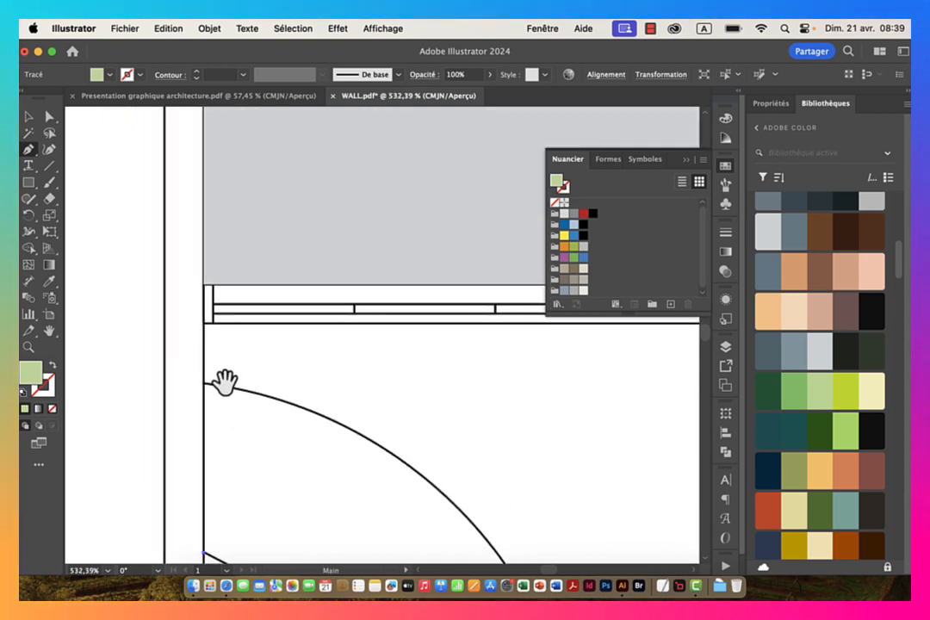
{"action": "left_click", "coordinate": [203, 323]}
Step: Continue the terrace outline along the window wall to the right wall and down to the inner railing curve
{"action": "left_click_drag", "start_coordinate": [535, 361], "coordinate": [303, 355]}
{"action": "left_click_drag", "start_coordinate": [443, 363], "coordinate": [155, 366]}
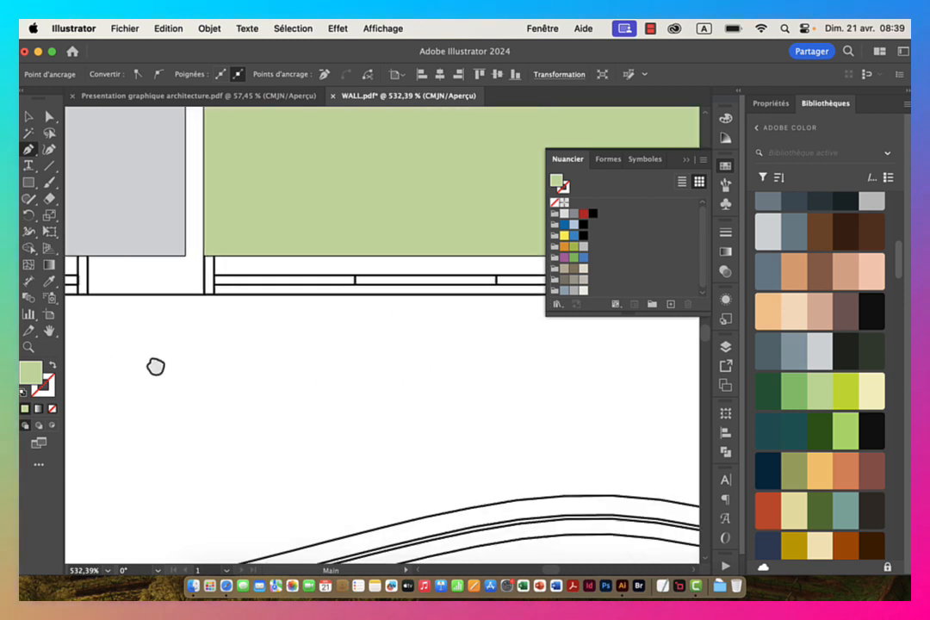
{"action": "left_click_drag", "start_coordinate": [533, 396], "coordinate": [237, 386]}
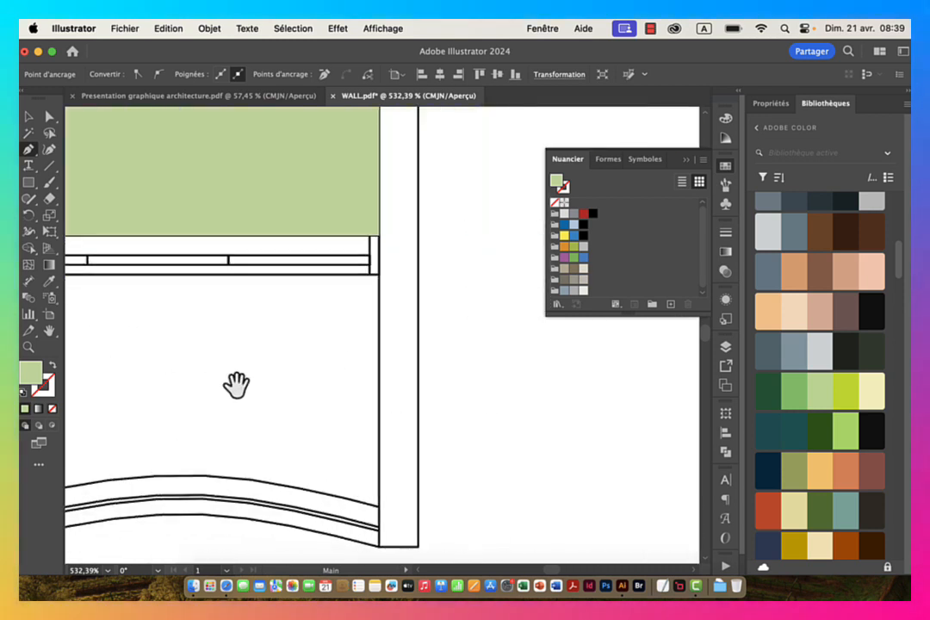
{"action": "left_click", "coordinate": [380, 275]}
{"action": "left_click", "coordinate": [380, 516]}
Step: Swap the fill and stroke colours and trace the inner railing curve over its crest and down the slope, adjusting the handles
{"action": "left_click_drag", "start_coordinate": [364, 485], "coordinate": [579, 404]}
{"action": "left_click", "coordinate": [53, 365]}
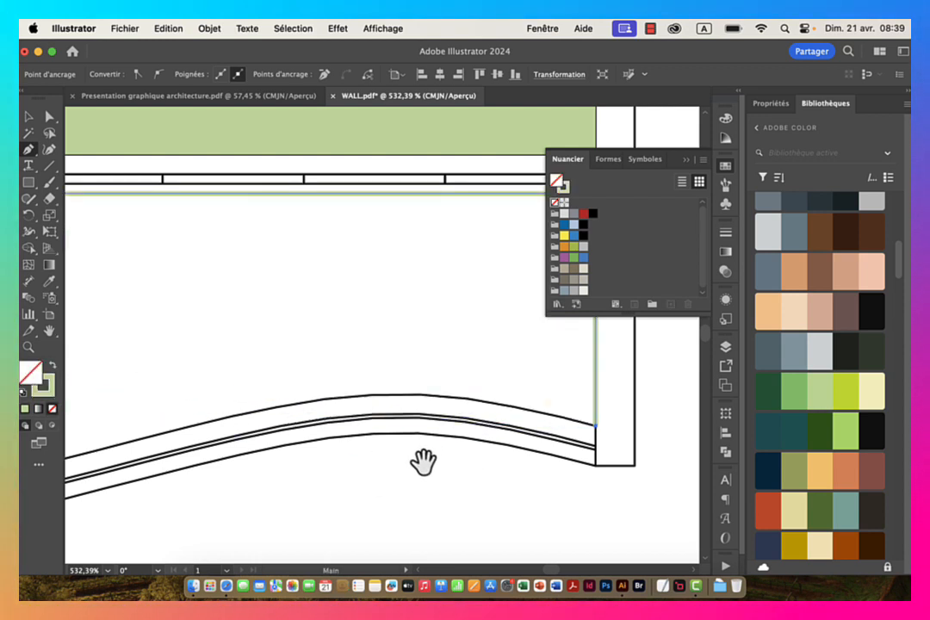
{"action": "left_click_drag", "start_coordinate": [423, 462], "coordinate": [446, 447]}
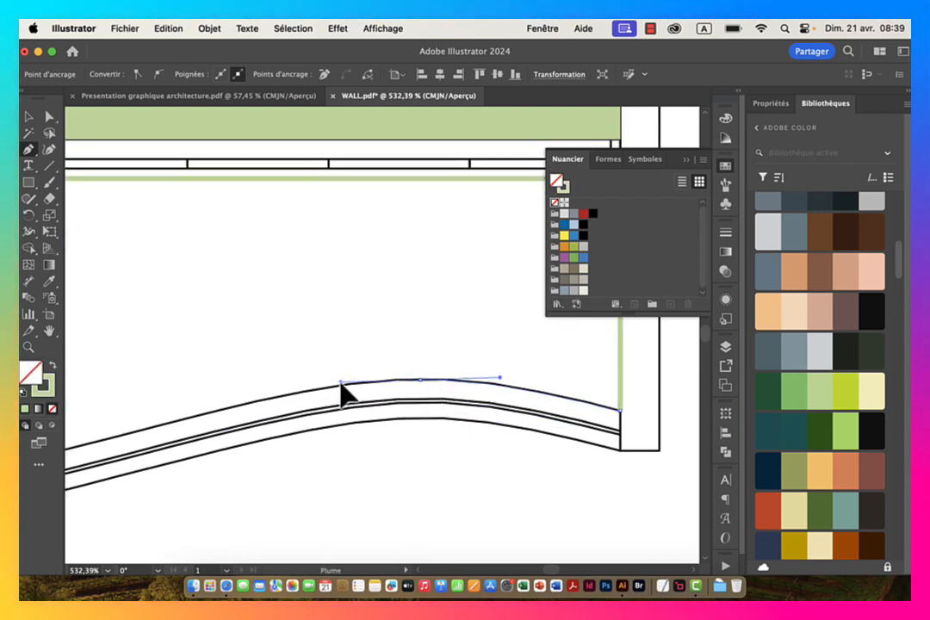
{"action": "left_click_drag", "start_coordinate": [338, 383], "coordinate": [337, 382]}
{"action": "left_click_drag", "start_coordinate": [216, 415], "coordinate": [445, 388]}
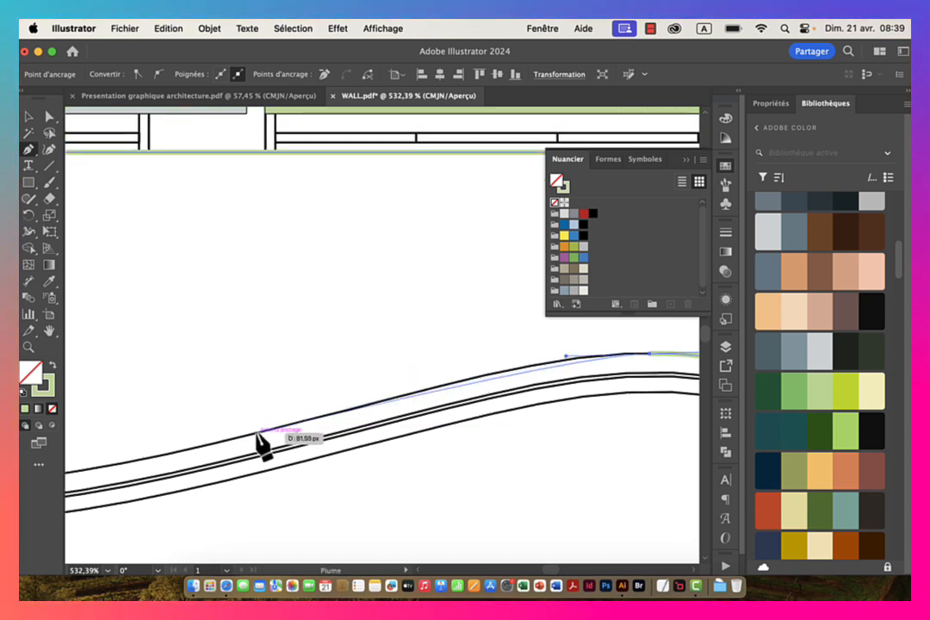
{"action": "left_click_drag", "start_coordinate": [258, 433], "coordinate": [160, 454]}
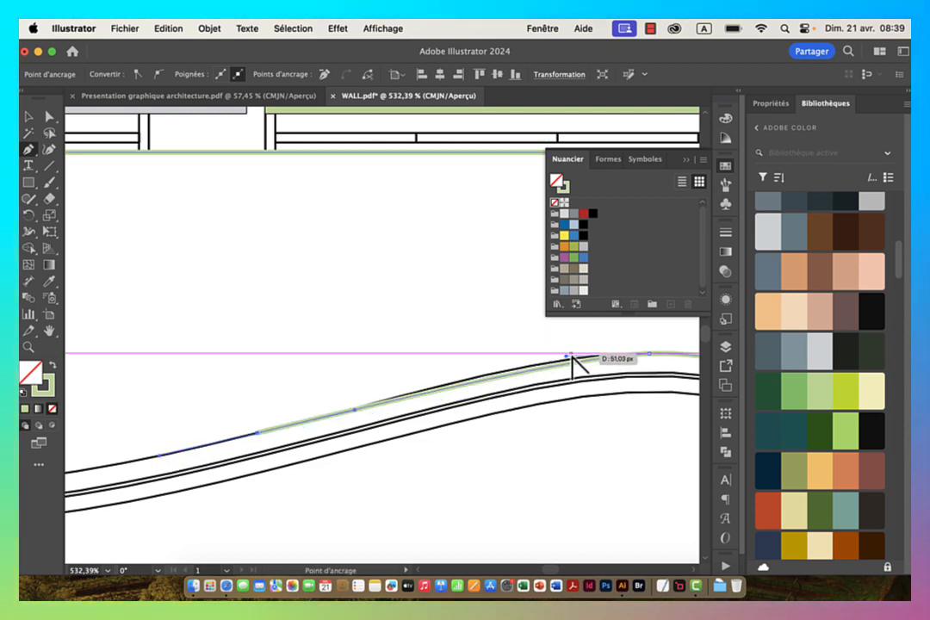
{"action": "left_click_drag", "start_coordinate": [565, 358], "coordinate": [541, 354]}
Step: Trace the curve through its low point, close the outline at the left wall and adjust the handles to follow the railing
{"action": "left_click_drag", "start_coordinate": [372, 460], "coordinate": [634, 433]}
{"action": "left_click_drag", "start_coordinate": [199, 448], "coordinate": [419, 474]}
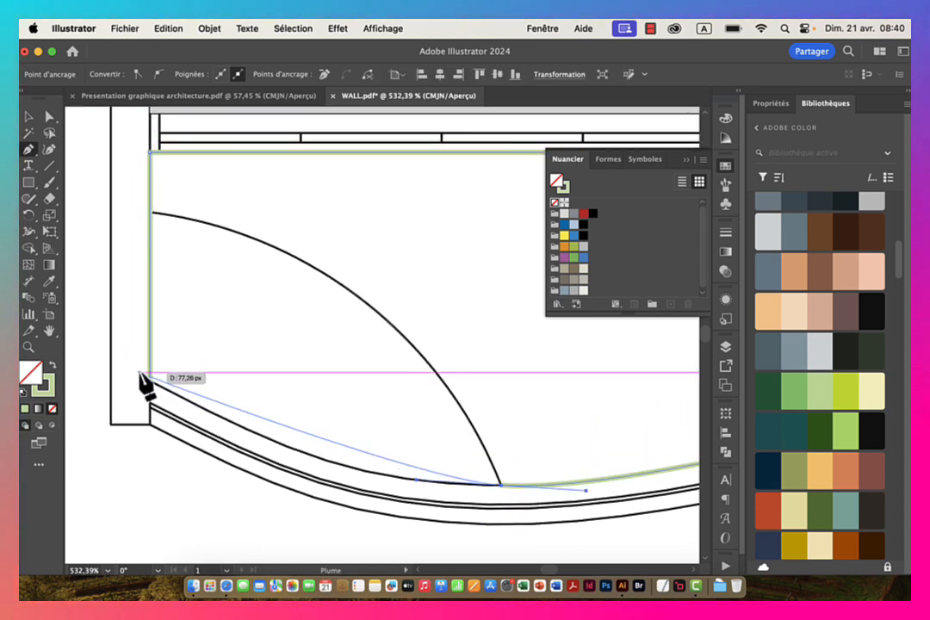
{"action": "left_click", "coordinate": [151, 381]}
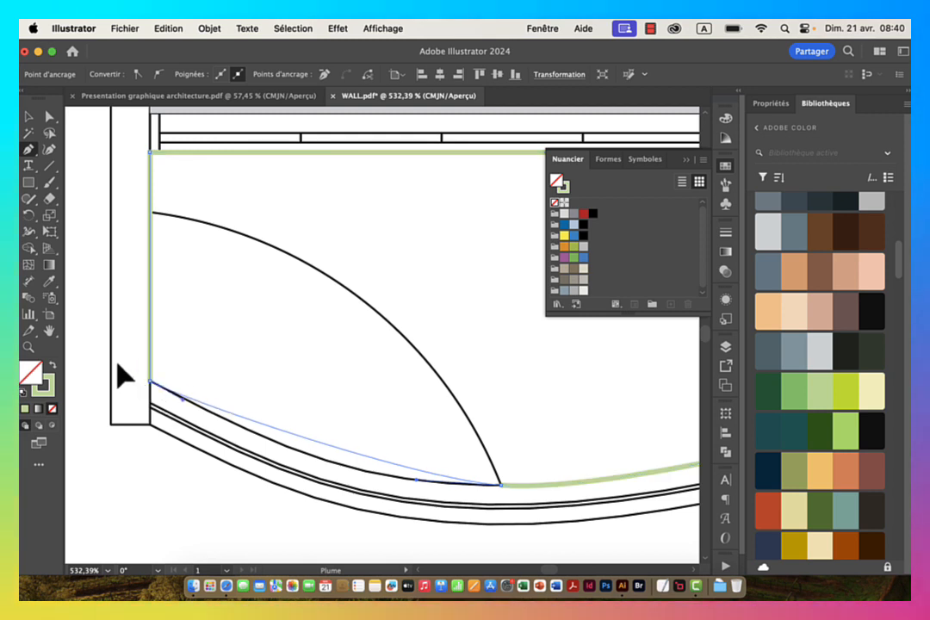
{"action": "left_click_drag", "start_coordinate": [100, 348], "coordinate": [93, 346]}
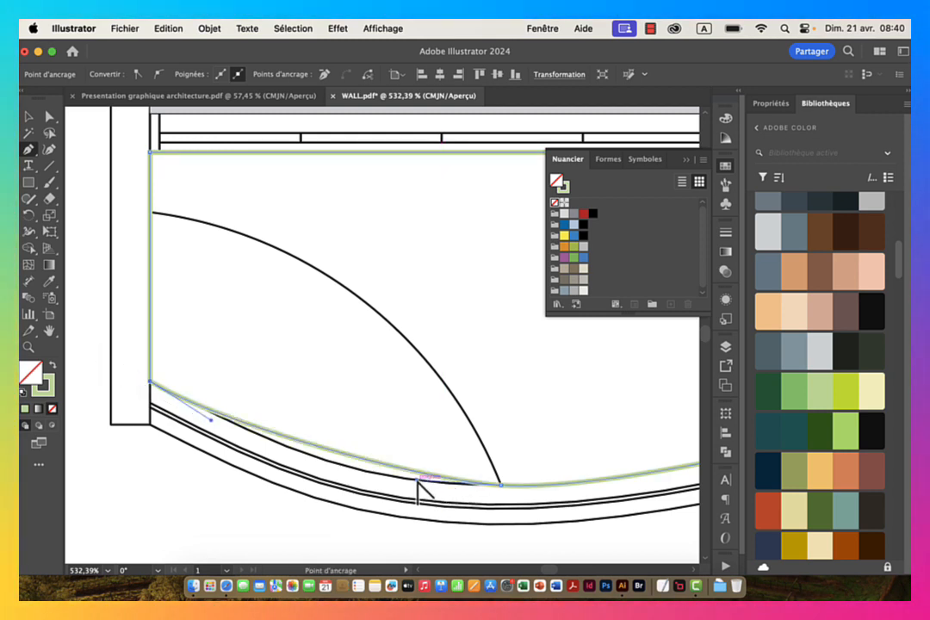
{"action": "left_click_drag", "start_coordinate": [417, 478], "coordinate": [372, 491]}
Step: Swap the stroke colour back to the fill and fill the terrace with the terracotta from the Mountain 11 colour theme
{"action": "left_click_drag", "start_coordinate": [525, 498], "coordinate": [368, 494]}
{"action": "left_click_drag", "start_coordinate": [497, 504], "coordinate": [409, 499]}
{"action": "left_click_drag", "start_coordinate": [480, 494], "coordinate": [338, 469]}
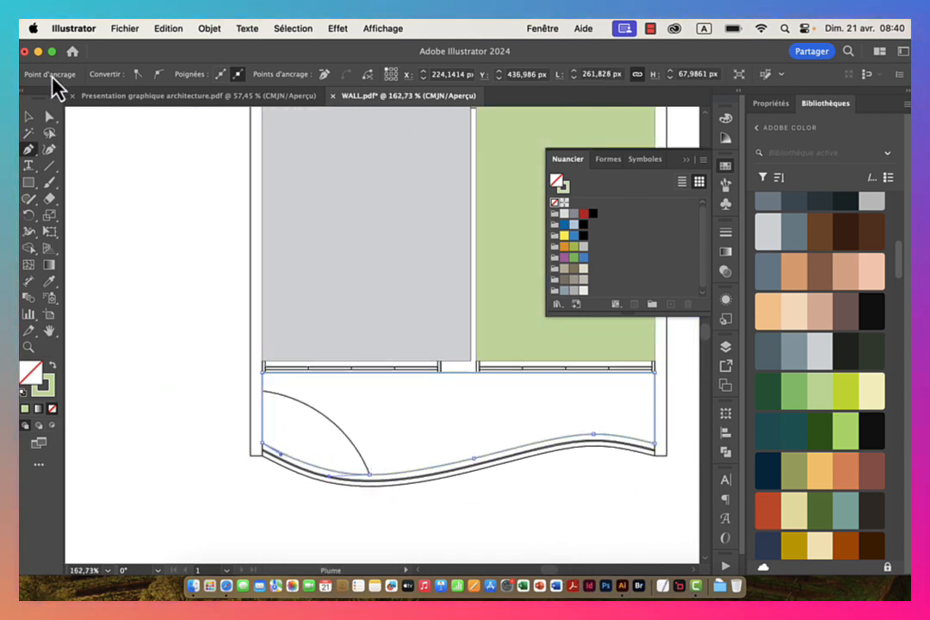
{"action": "left_click", "coordinate": [28, 116]}
{"action": "left_click", "coordinate": [52, 366]}
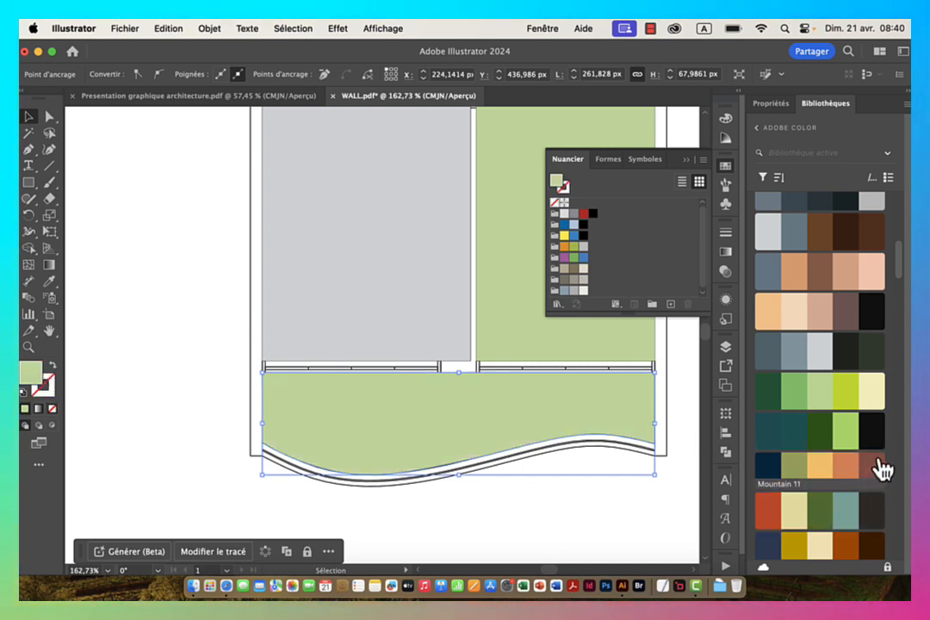
{"action": "scroll", "coordinate": [904, 274], "scroll_direction": "down", "scroll_amount": 3}
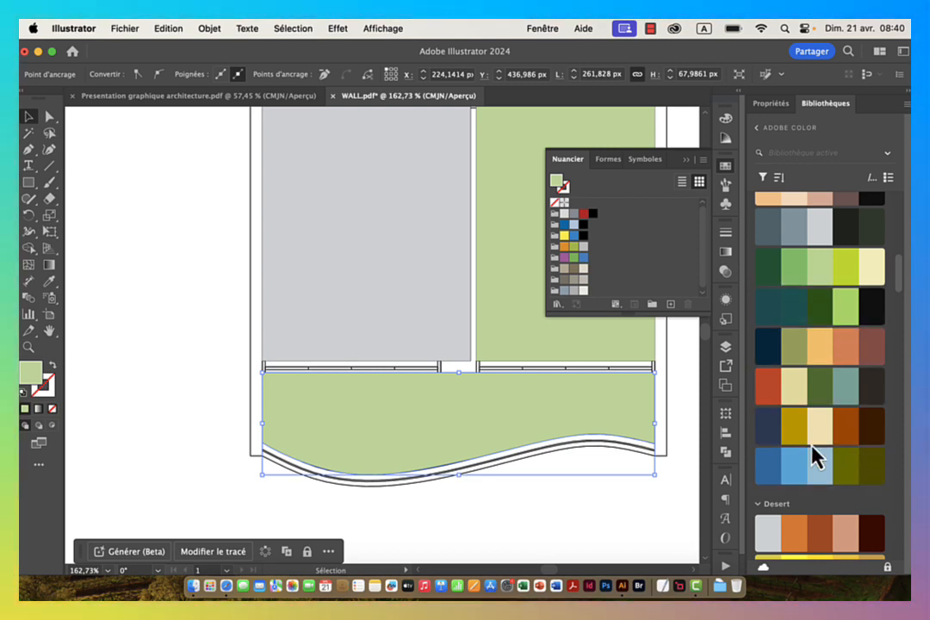
{"action": "left_click", "coordinate": [843, 463]}
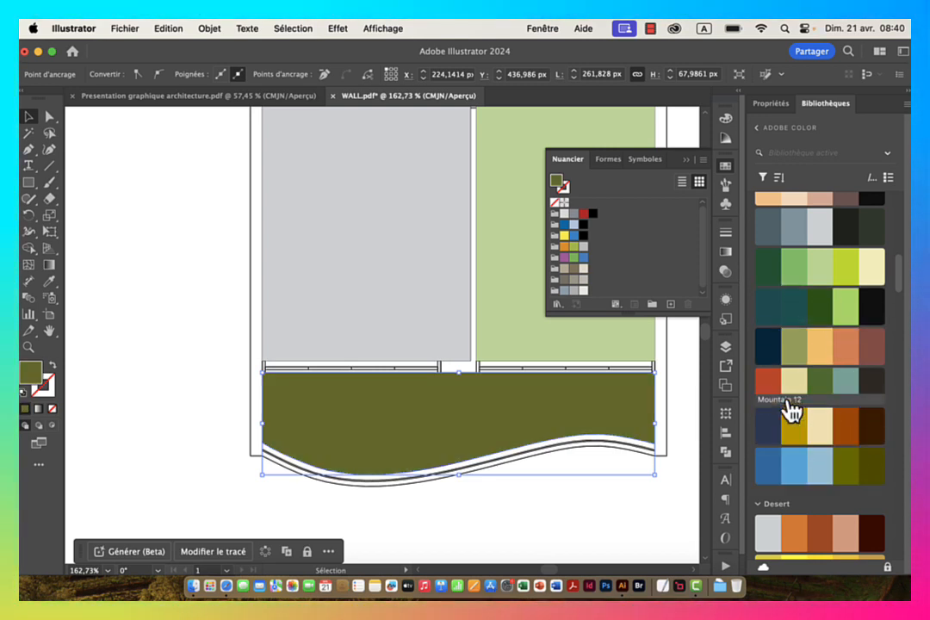
{"action": "left_click", "coordinate": [846, 348]}
Step: Select all the coloured room and terrace shapes and move them to a new layer above the Wall layer
{"action": "left_click_drag", "start_coordinate": [426, 413], "coordinate": [215, 411]}
{"action": "left_click_drag", "start_coordinate": [434, 369], "coordinate": [342, 374]}
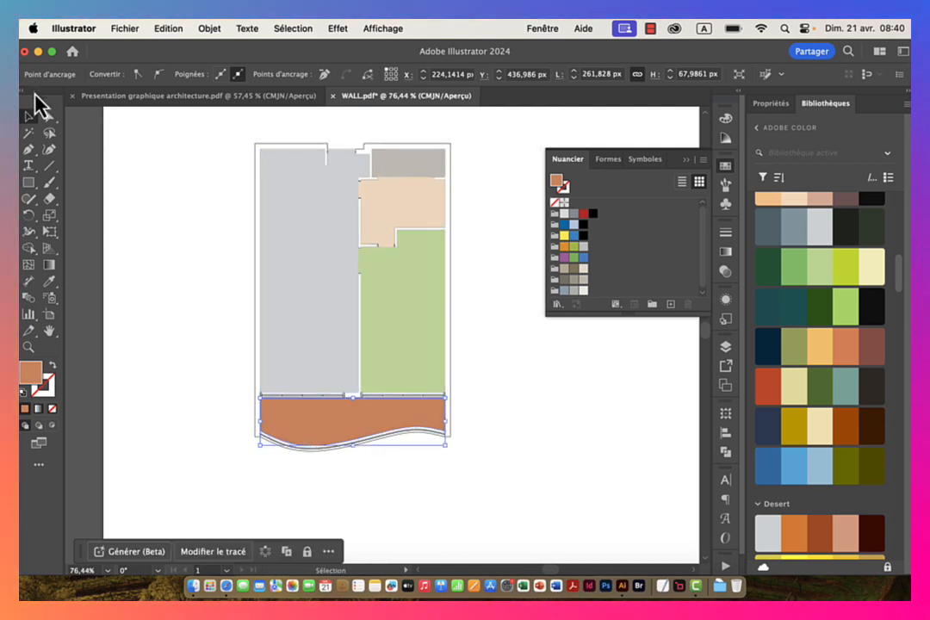
{"action": "left_click", "coordinate": [187, 201]}
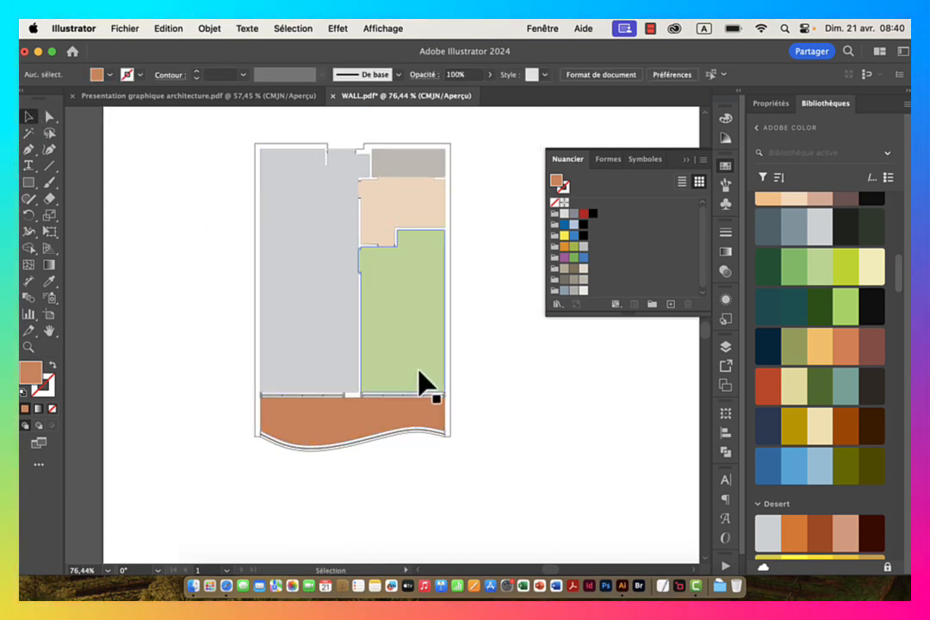
{"action": "left_click_drag", "start_coordinate": [220, 135], "coordinate": [469, 441]}
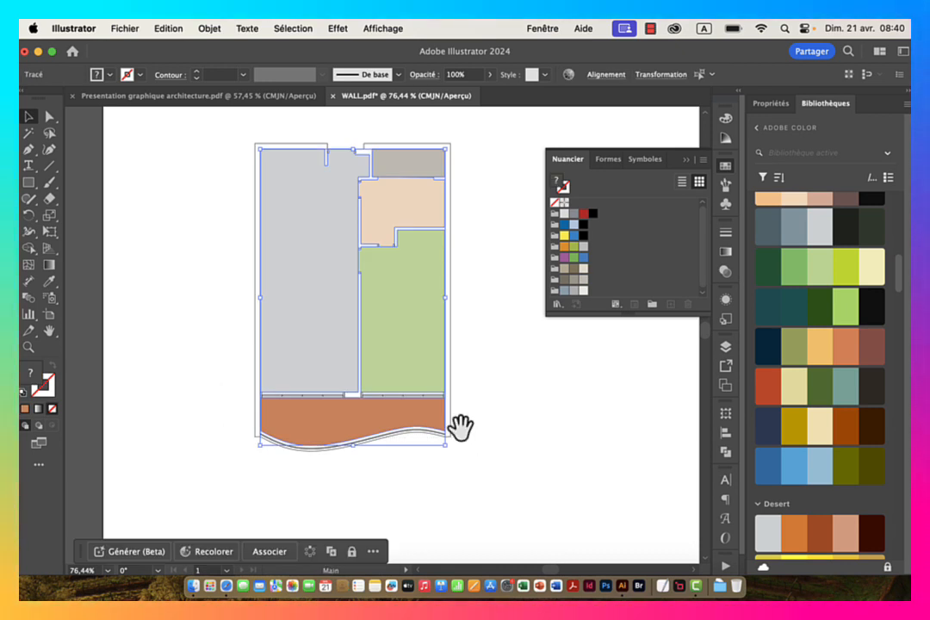
{"action": "left_click_drag", "start_coordinate": [463, 385], "coordinate": [368, 387]}
{"action": "left_click_drag", "start_coordinate": [447, 427], "coordinate": [332, 343]}
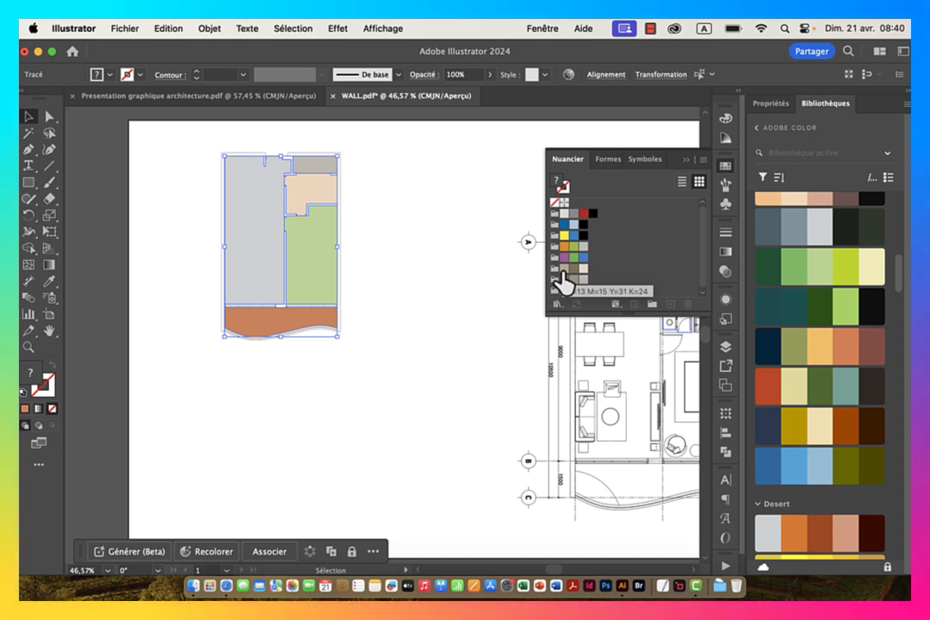
{"action": "left_click", "coordinate": [725, 348]}
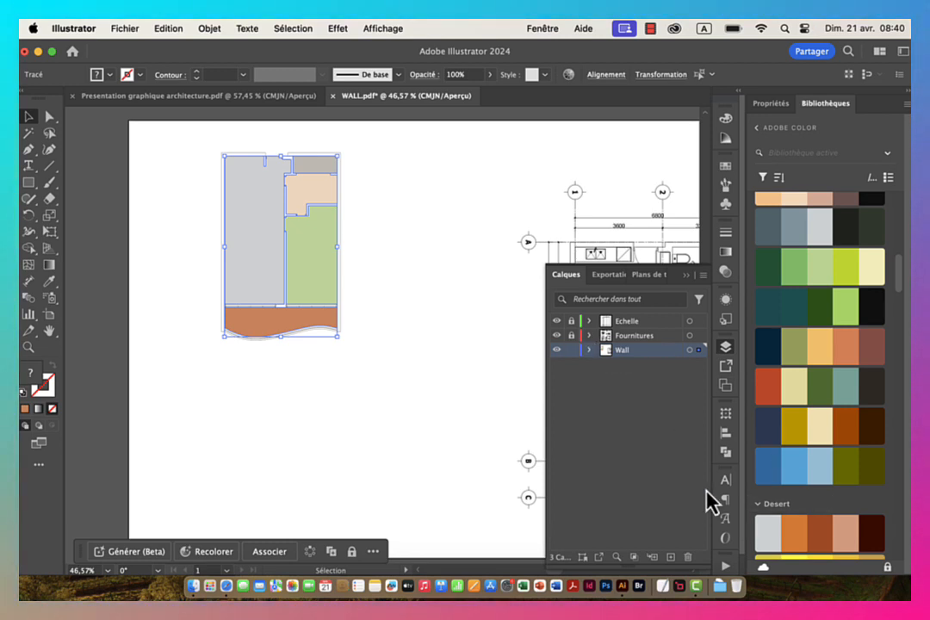
{"action": "left_click", "coordinate": [671, 568]}
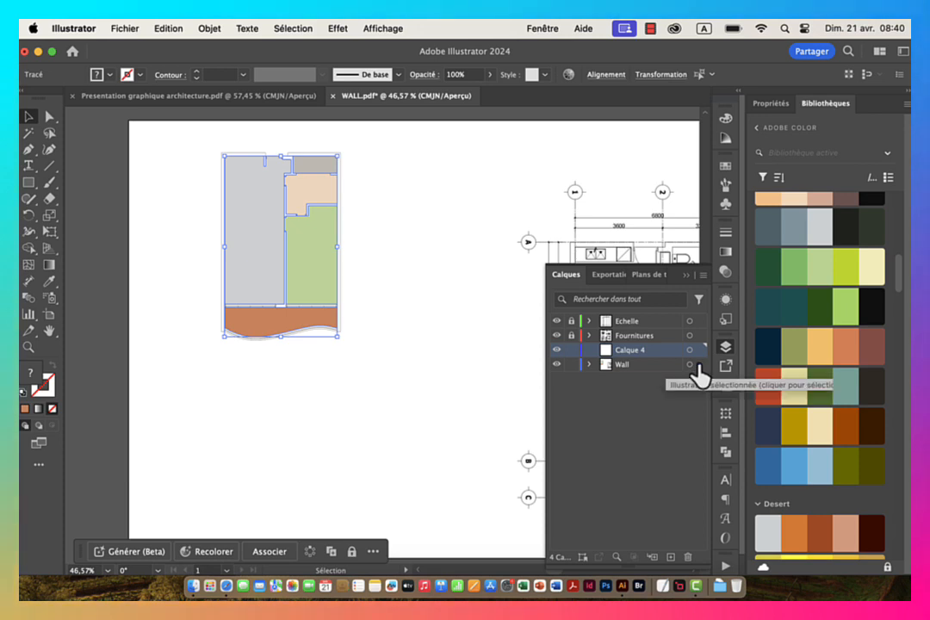
{"action": "left_click_drag", "start_coordinate": [699, 364], "coordinate": [698, 349]}
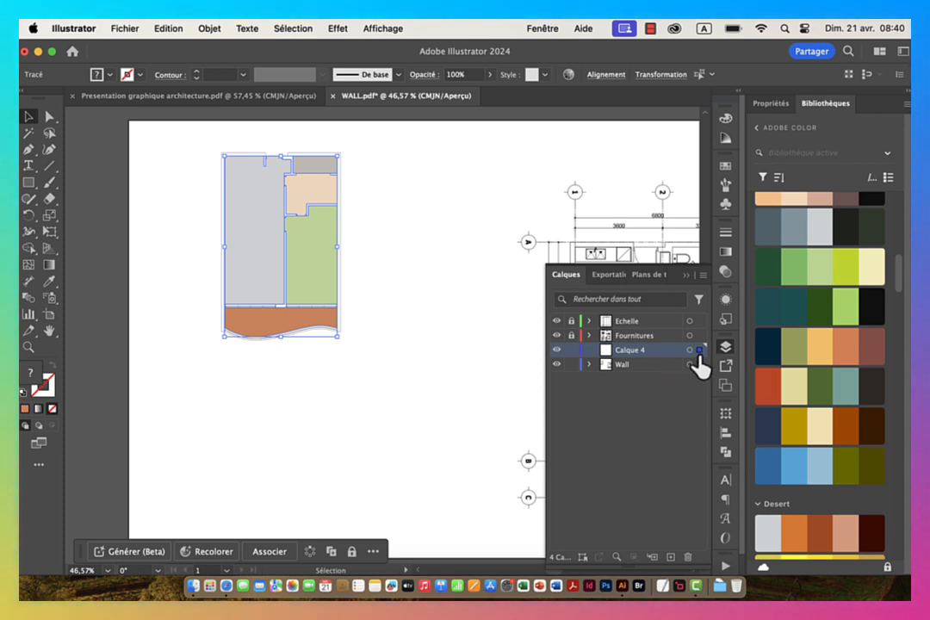
Step: Rename the new layer holding the coloured shapes as Texture and deselect the artwork
{"action": "double_click", "coordinate": [628, 351]}
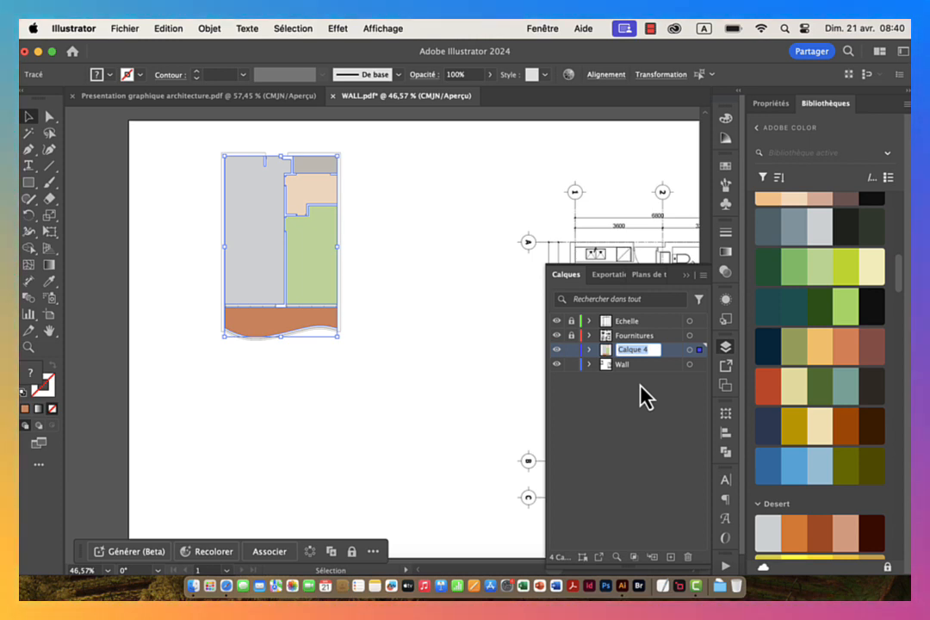
{"action": "type", "text": "Tex"}
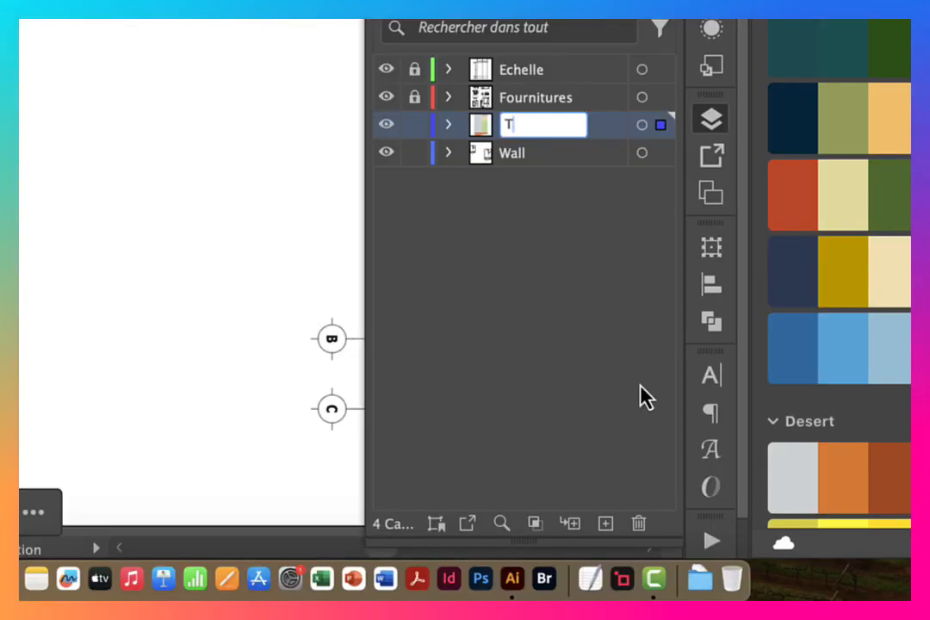
{"action": "type", "text": "ture"}
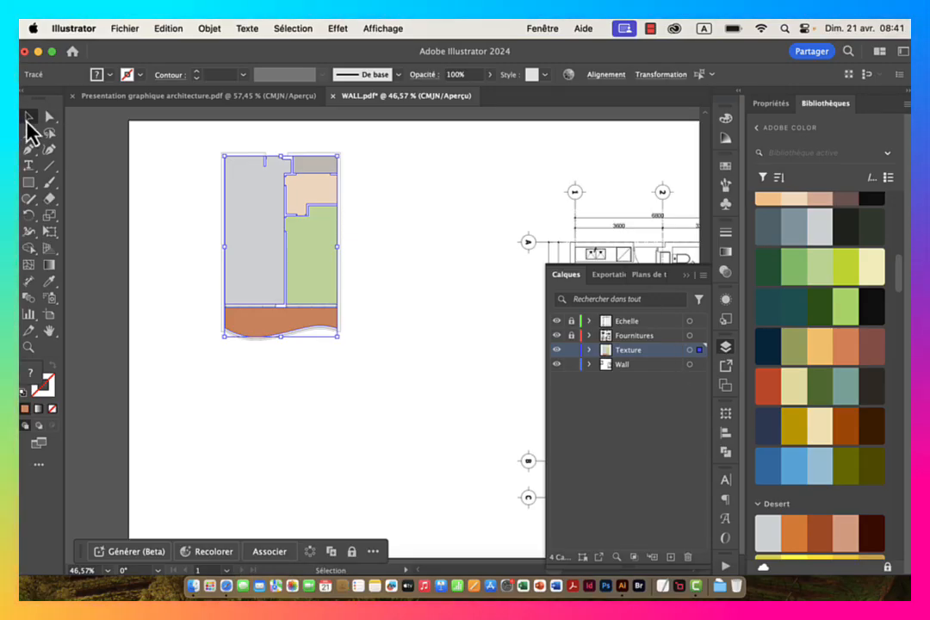
{"action": "left_click", "coordinate": [374, 365]}
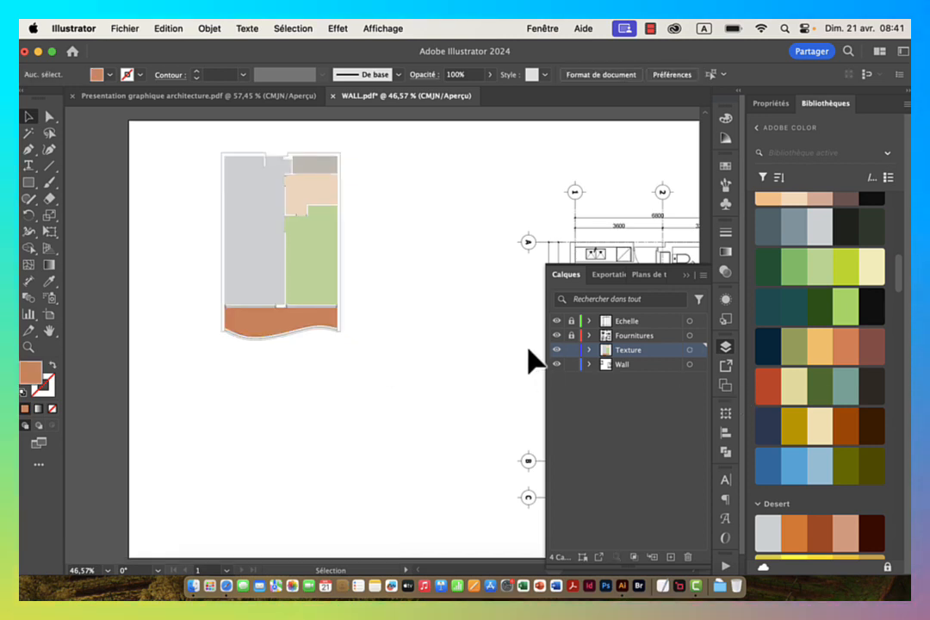
Step: Check what the Texture and Wall layers contain by toggling their visibility, leaving both shown
{"action": "left_click", "coordinate": [556, 349]}
{"action": "left_click", "coordinate": [557, 350]}
{"action": "left_click", "coordinate": [556, 350]}
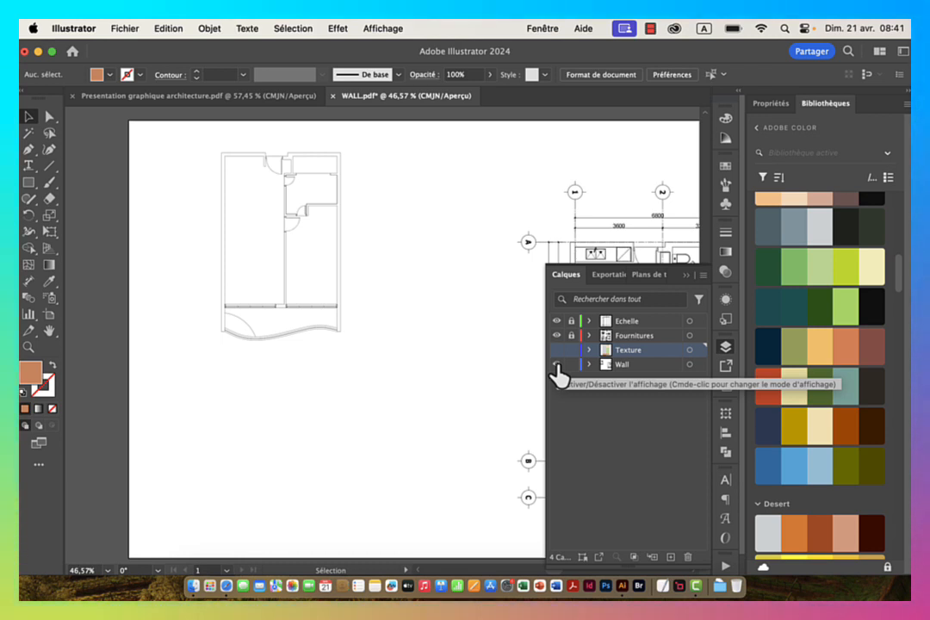
{"action": "left_click", "coordinate": [556, 364]}
{"action": "left_click", "coordinate": [556, 364]}
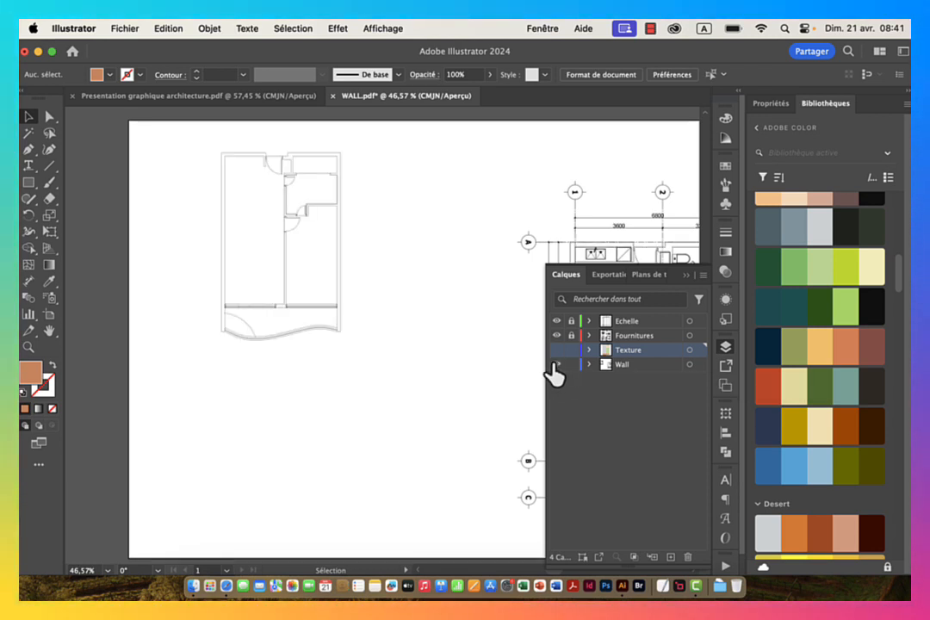
{"action": "left_click", "coordinate": [556, 350]}
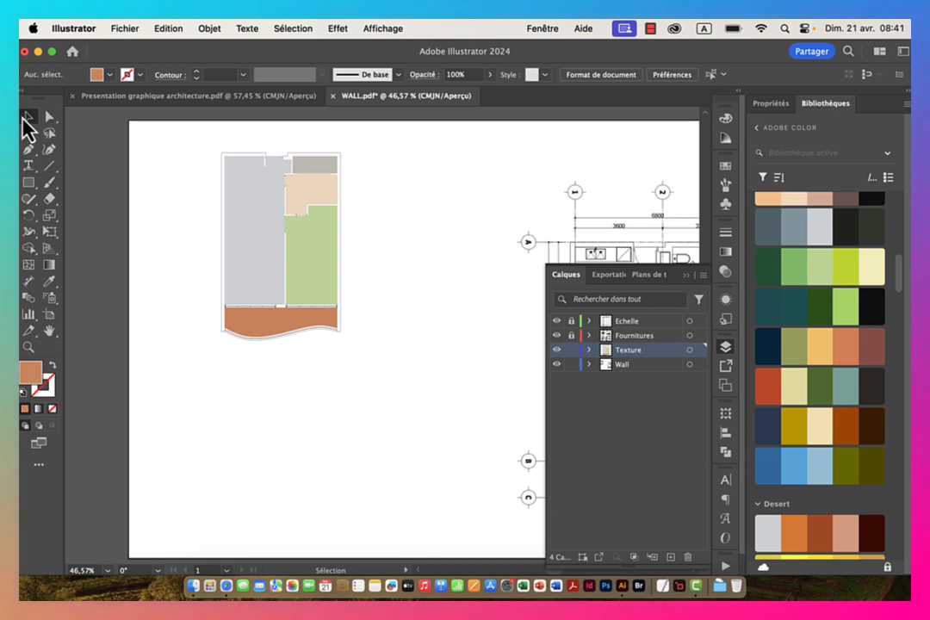
Step: Select the coloured plan's shapes and unlock all locked objects in the document
{"action": "left_click_drag", "start_coordinate": [193, 143], "coordinate": [325, 350]}
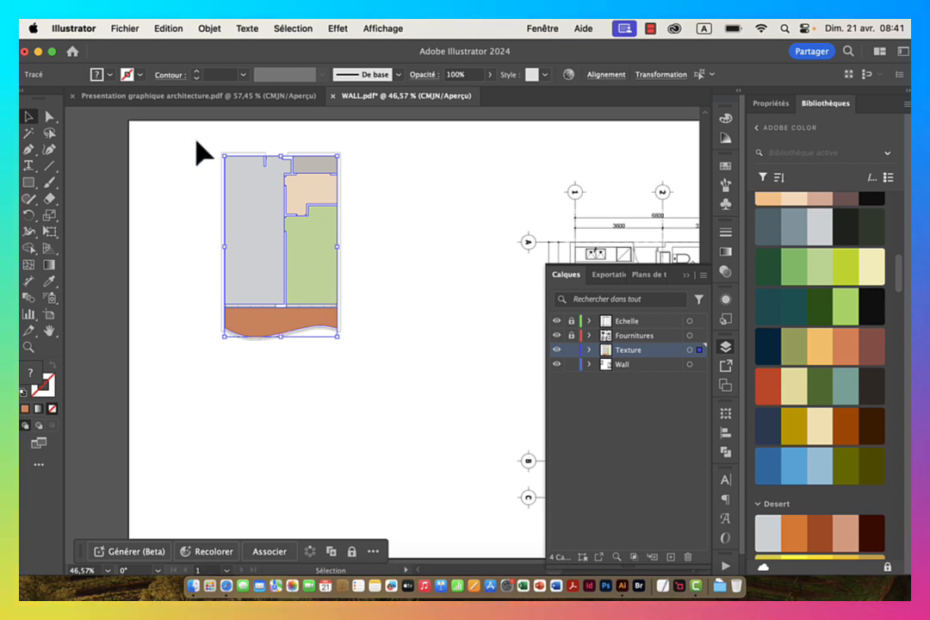
{"action": "left_click_drag", "start_coordinate": [197, 141], "coordinate": [376, 372]}
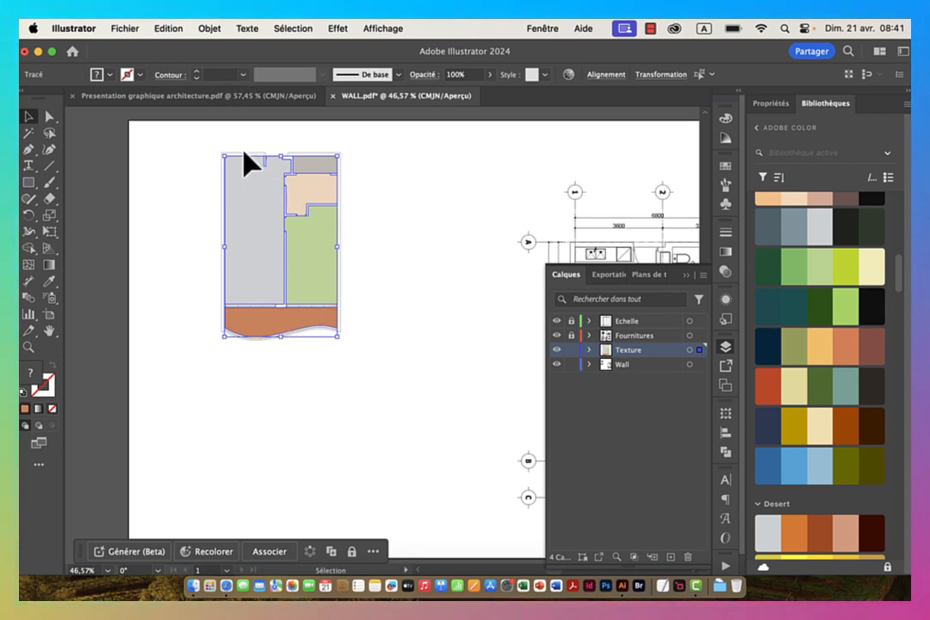
{"action": "left_click", "coordinate": [210, 31]}
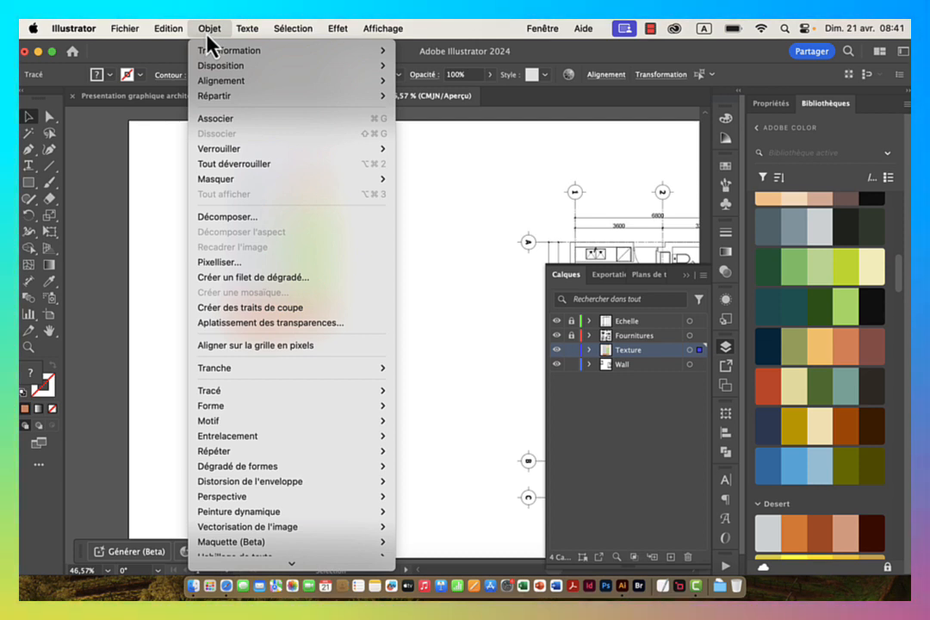
{"action": "left_click", "coordinate": [244, 164]}
Step: Select the complete coloured plan together with its walls and doors, and place a copy directly below it
{"action": "left_click", "coordinate": [222, 154]}
{"action": "left_click_drag", "start_coordinate": [192, 138], "coordinate": [370, 396]}
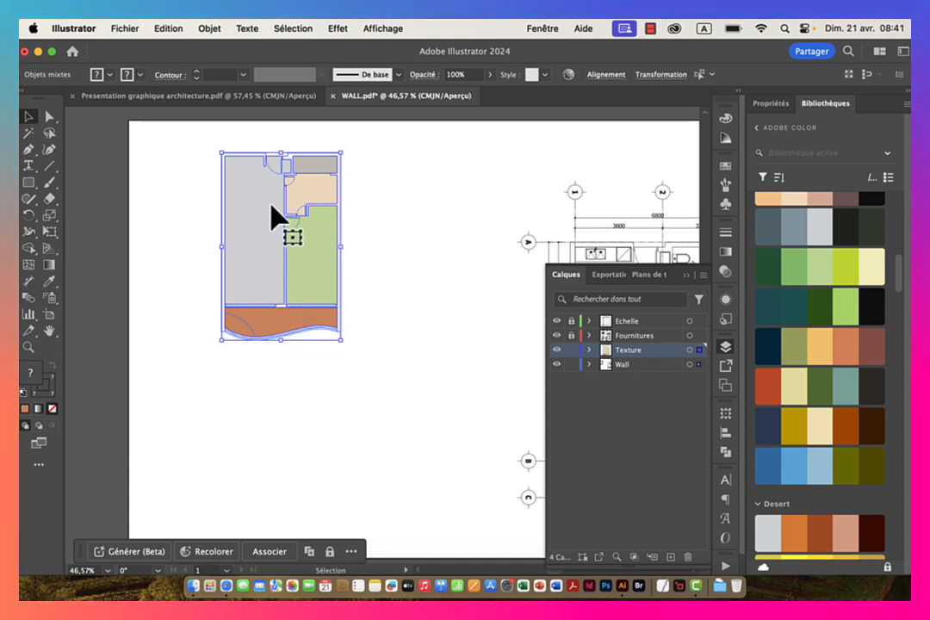
{"action": "left_click_drag", "start_coordinate": [270, 207], "coordinate": [275, 409]}
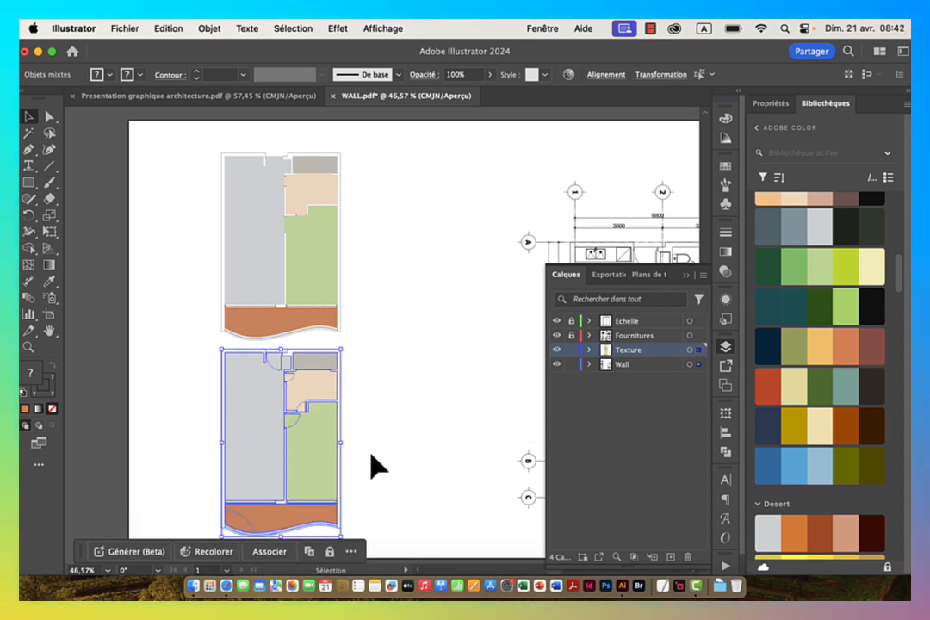
Step: Select all the coloured room and terrace shapes of the upper plan without its walls
{"action": "left_click", "coordinate": [248, 191]}
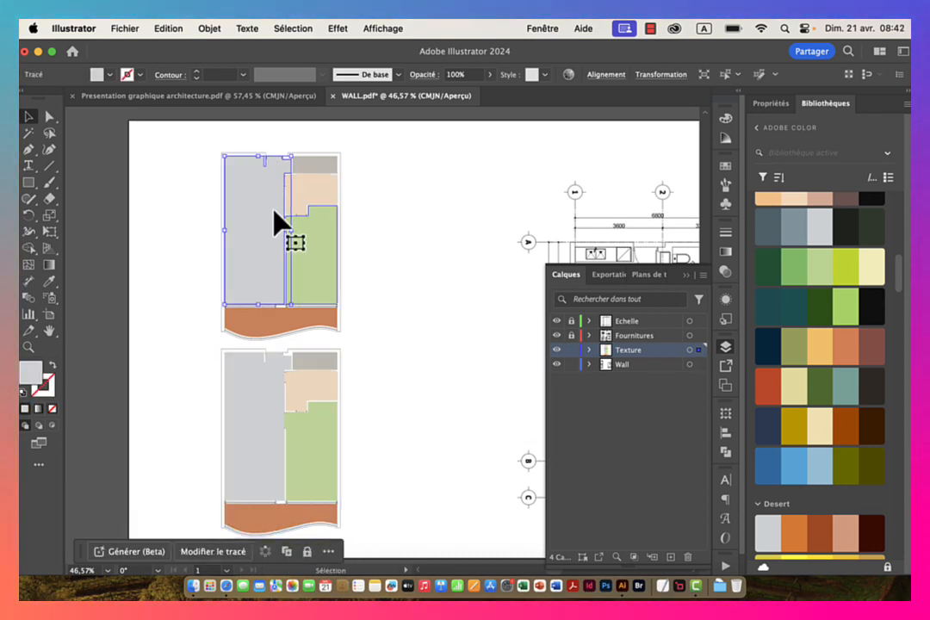
{"action": "key", "text": "super+space"}
{"action": "left_click_drag", "start_coordinate": [268, 219], "coordinate": [337, 222]}
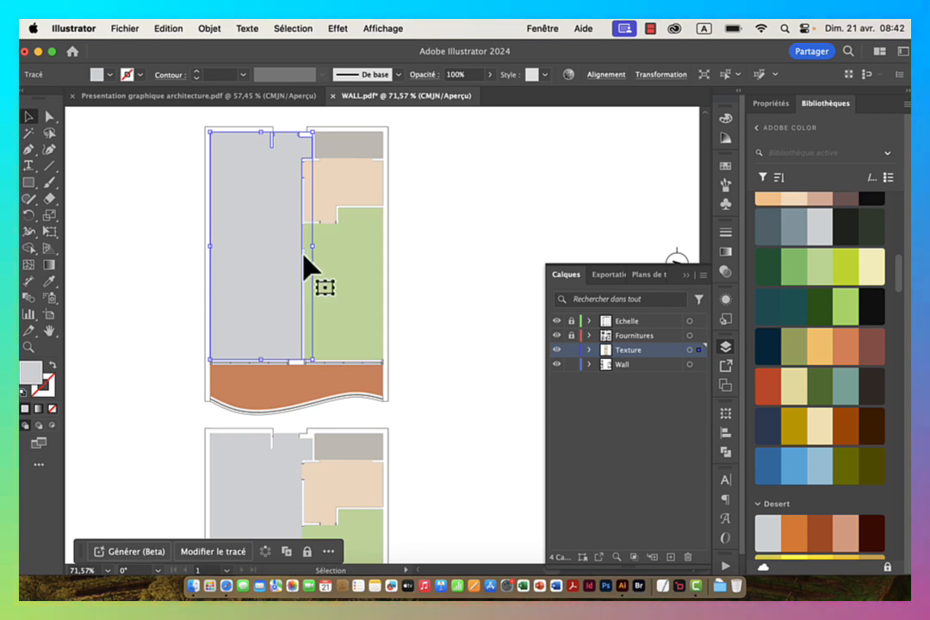
{"action": "left_click", "coordinate": [339, 142], "text": "shift"}
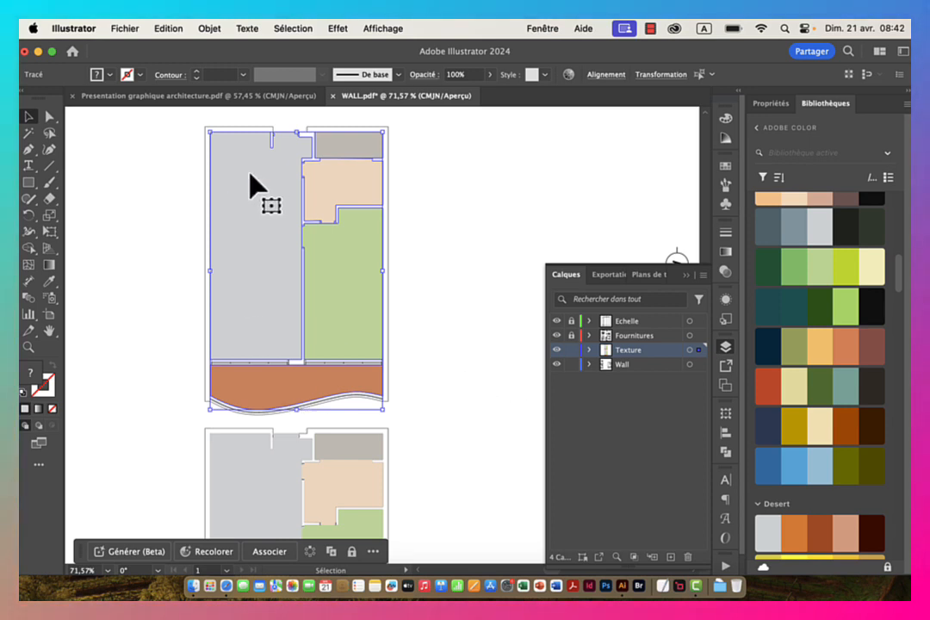
Step: Try moving the selected coloured shapes off the upper plan's walls, and undo the move
{"action": "left_click_drag", "start_coordinate": [255, 185], "coordinate": [406, 193]}
{"action": "key", "text": "a"}
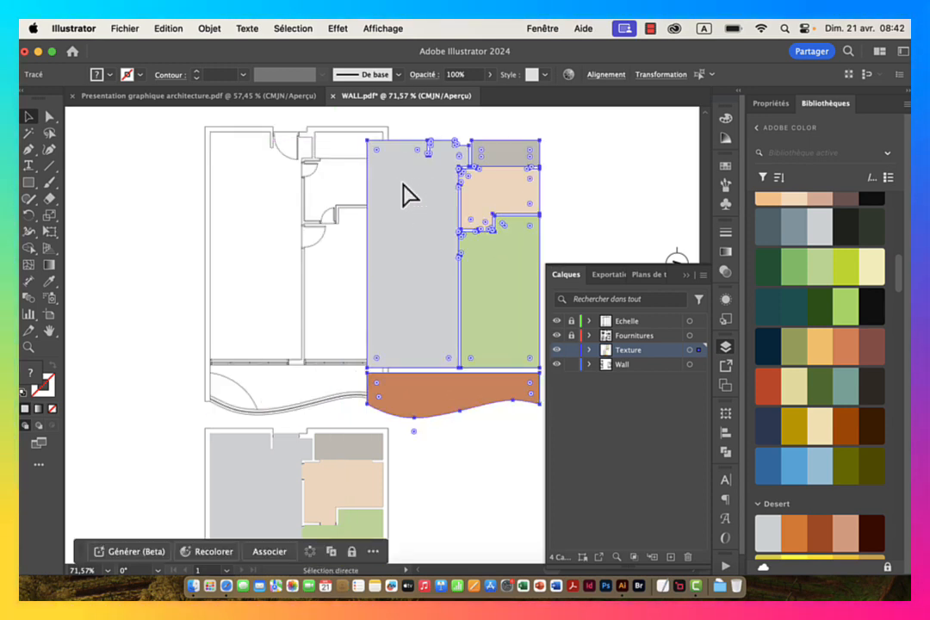
{"action": "key", "text": "super+z"}
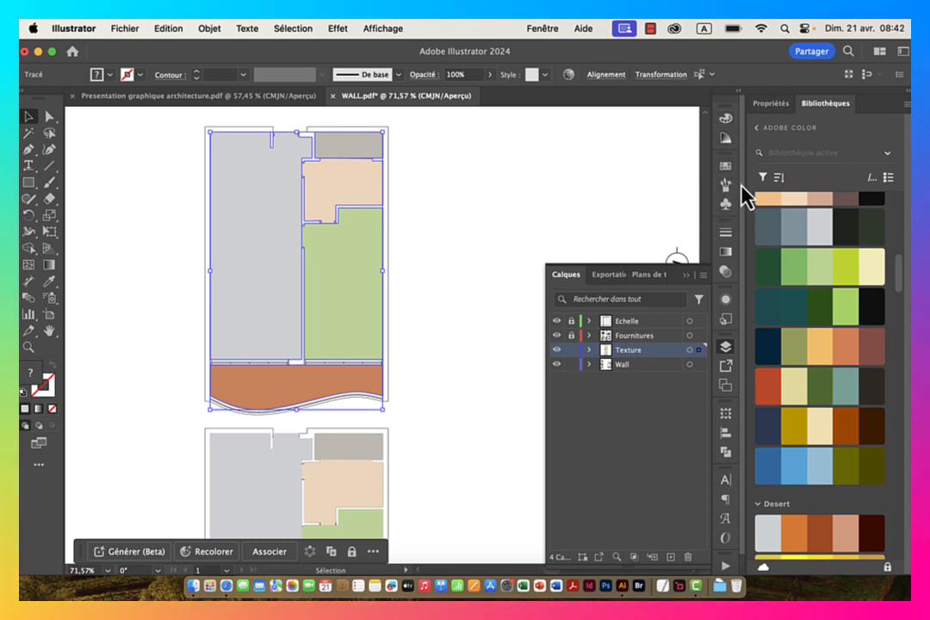
Step: Fill the upper plan's selected room and terrace shapes with white and move the Texture layer below the Wall layer
{"action": "left_click", "coordinate": [729, 121]}
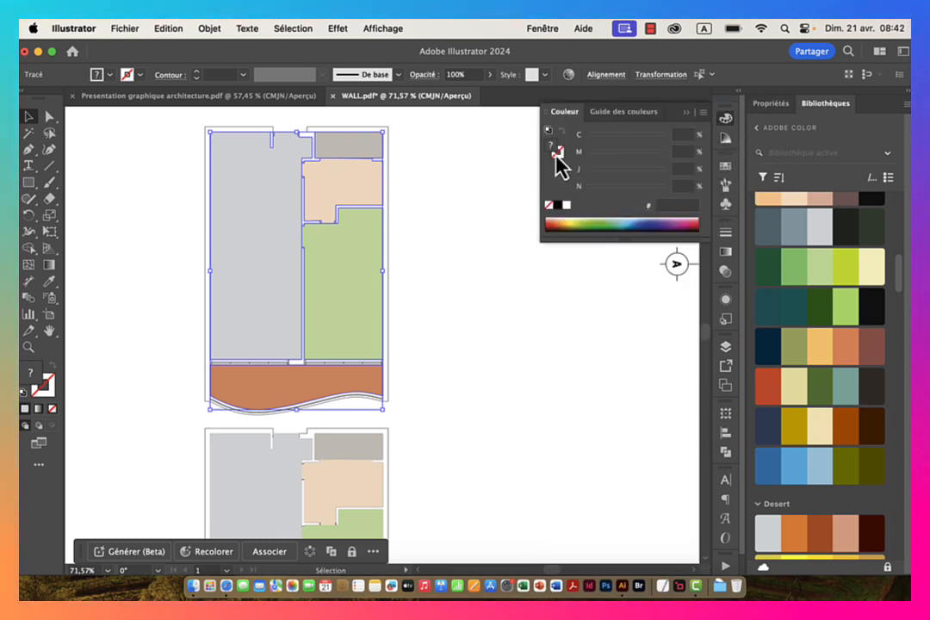
{"action": "left_click", "coordinate": [566, 206]}
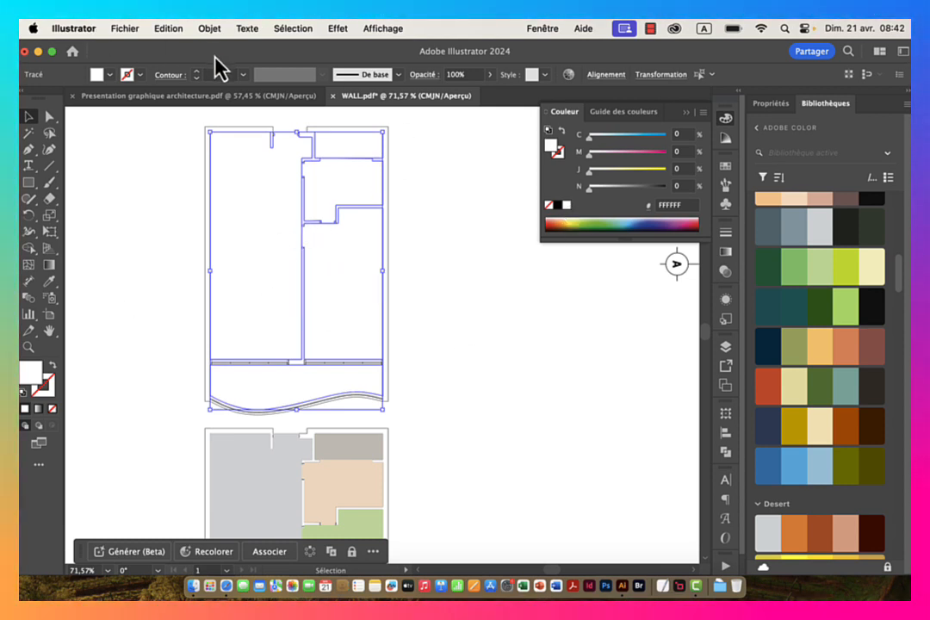
{"action": "left_click", "coordinate": [726, 348]}
{"action": "left_click_drag", "start_coordinate": [657, 364], "coordinate": [663, 389]}
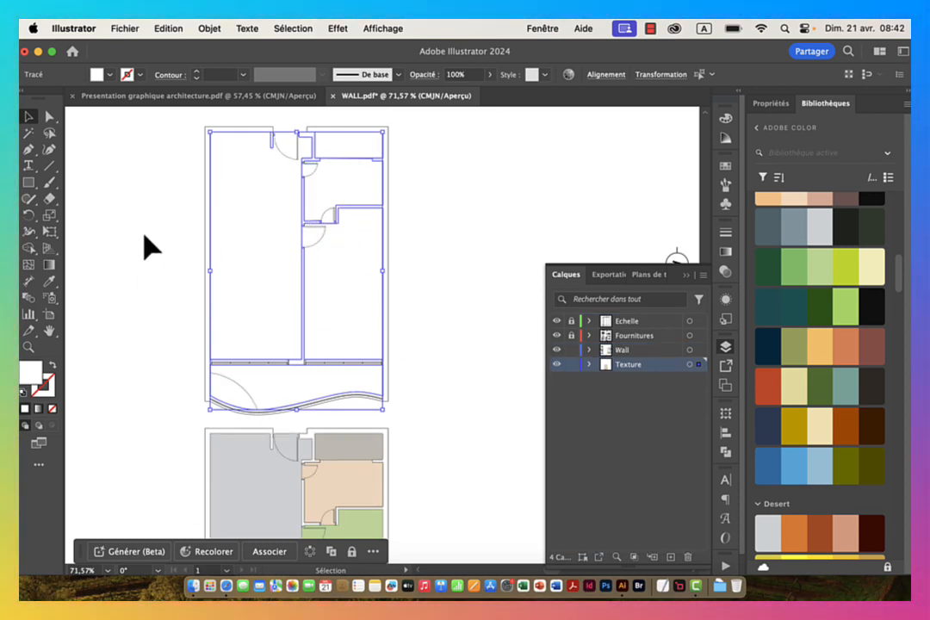
{"action": "left_click", "coordinate": [145, 237]}
Step: Examine the walls and door swings over the fills in the coloured lower plan and the white upper plan
{"action": "key", "text": "space"}
{"action": "left_click_drag", "start_coordinate": [308, 417], "coordinate": [318, 225]}
{"action": "key", "text": "super+space"}
{"action": "left_click_drag", "start_coordinate": [298, 312], "coordinate": [413, 306]}
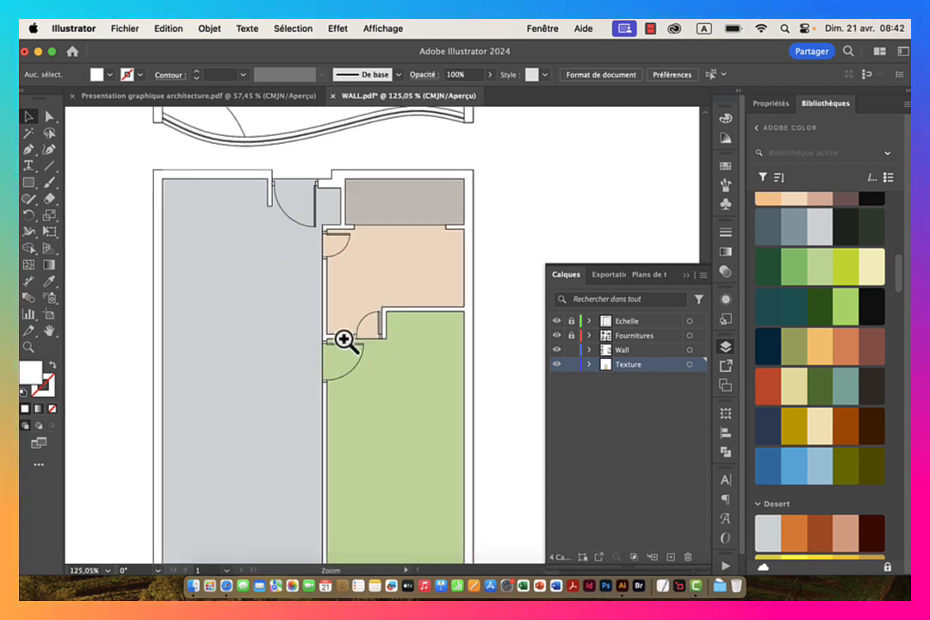
{"action": "left_click_drag", "start_coordinate": [400, 387], "coordinate": [335, 393]}
{"action": "key", "text": "space"}
{"action": "left_click_drag", "start_coordinate": [338, 210], "coordinate": [353, 325]}
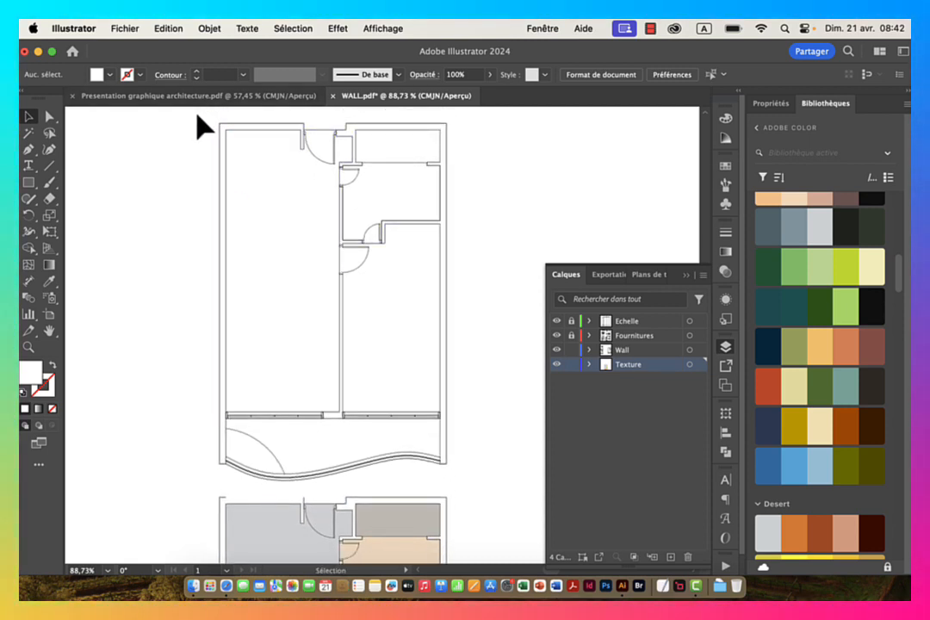
Step: Try a grey swatch fill on the upper plan's wall group, and reset its fill to none
{"action": "left_click", "coordinate": [227, 133]}
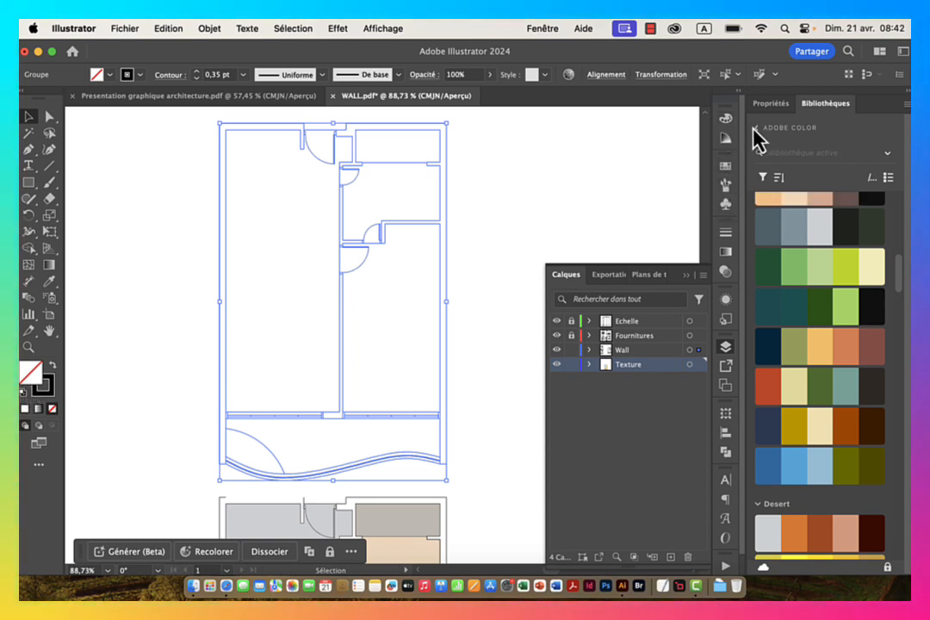
{"action": "left_click", "coordinate": [725, 168]}
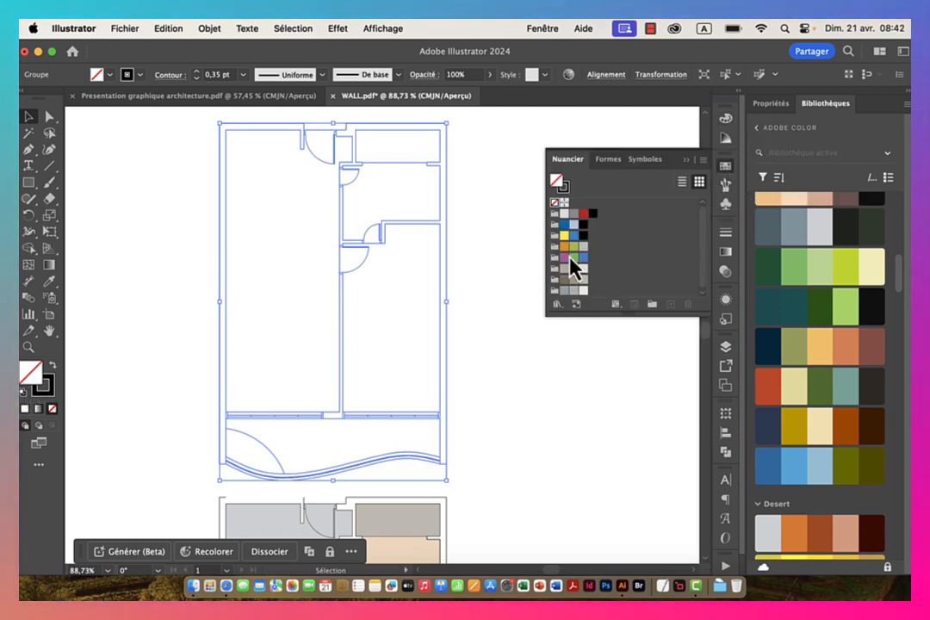
{"action": "left_click", "coordinate": [574, 224]}
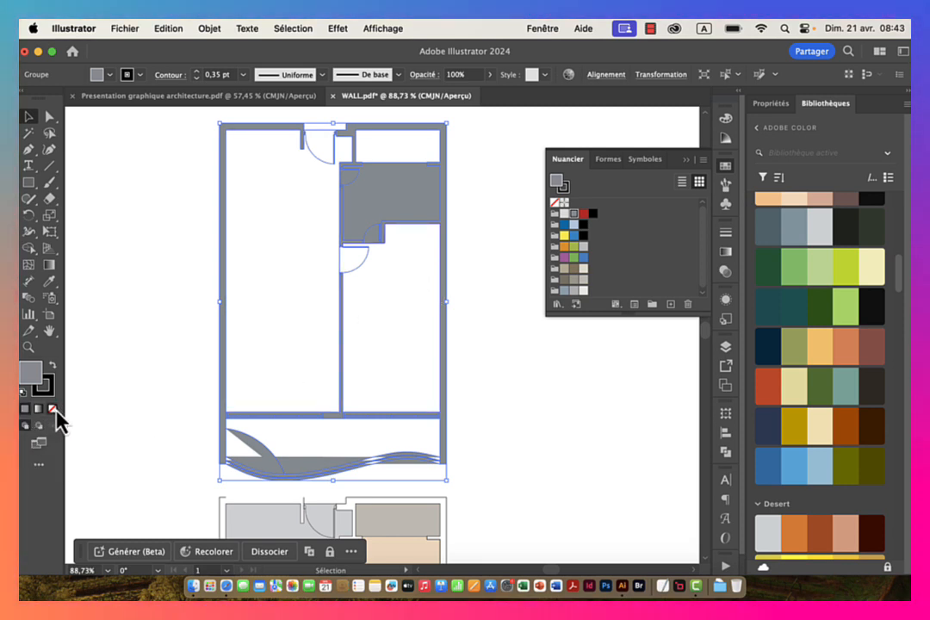
{"action": "left_click", "coordinate": [53, 409]}
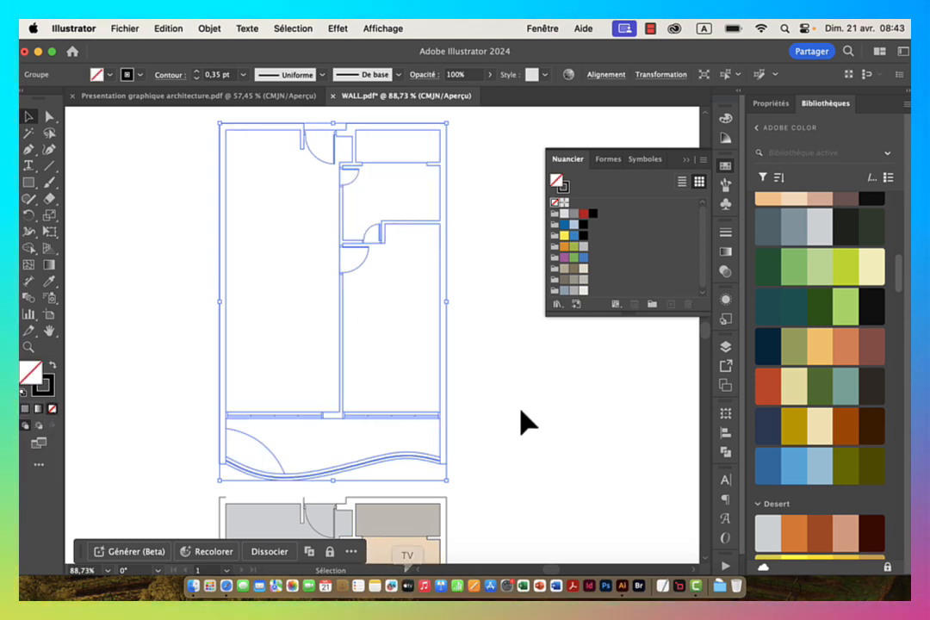
{"action": "left_click", "coordinate": [186, 222]}
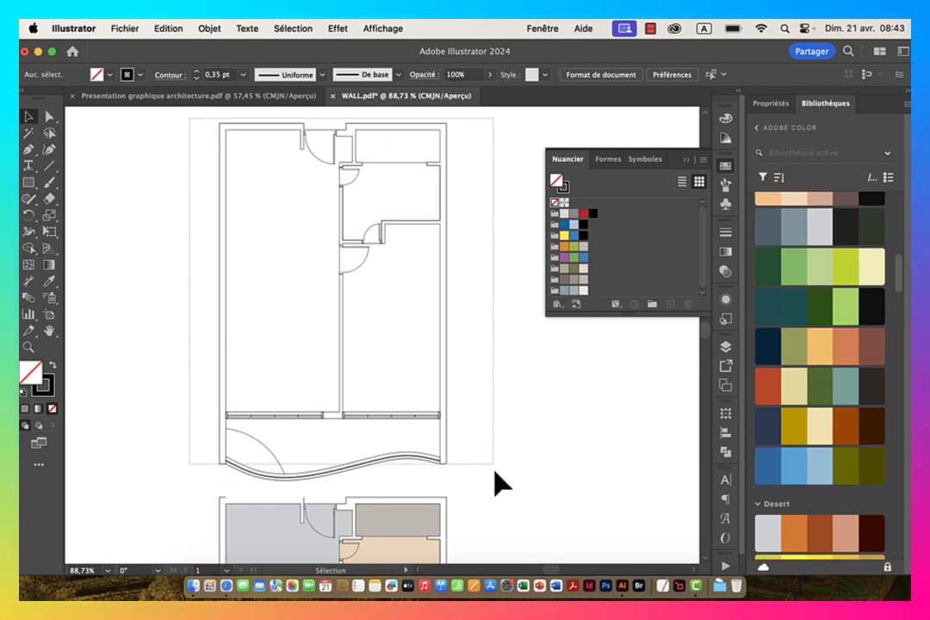
Step: Select the complete white upper plan, including its walls, doors and room shapes
{"action": "left_click_drag", "start_coordinate": [495, 472], "coordinate": [497, 484]}
{"action": "scroll", "coordinate": [430, 421], "scroll_direction": "down", "scroll_amount": 5}
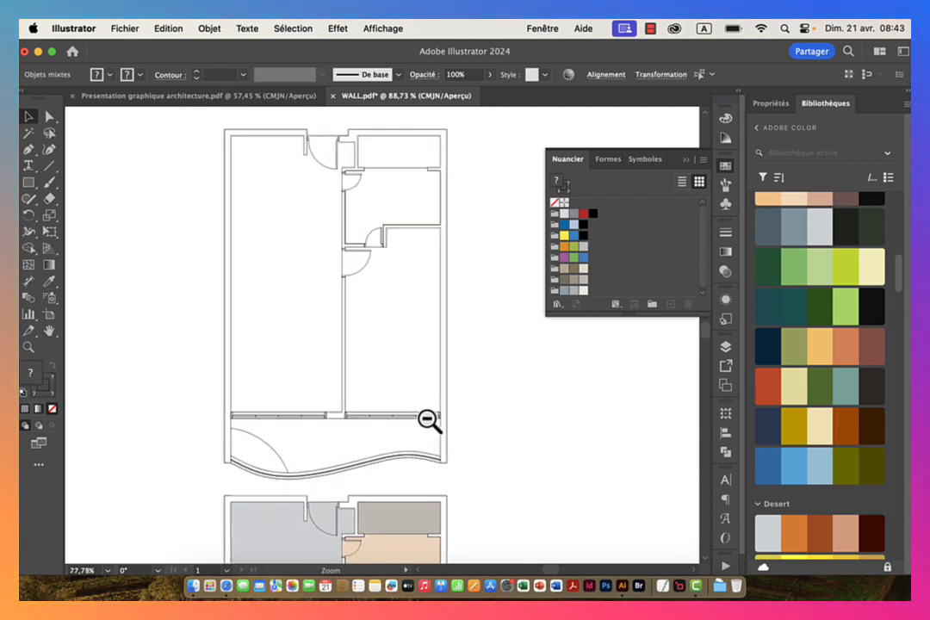
{"action": "left_click_drag", "start_coordinate": [429, 450], "coordinate": [311, 375]}
{"action": "left_click", "coordinate": [311, 375]}
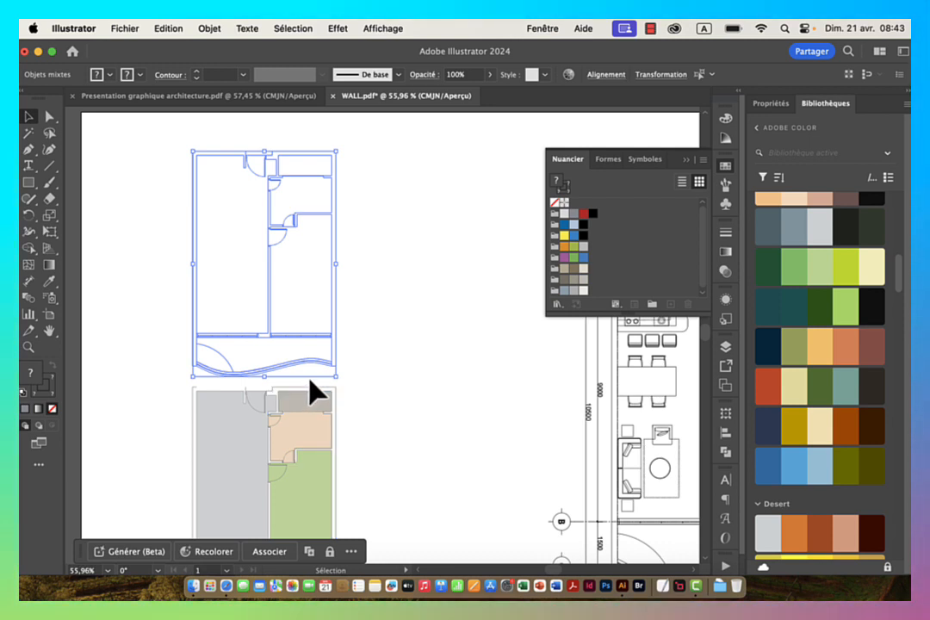
Step: Select the two outer wall outlines of the upper floor plan with the Direct Selection tool
{"action": "left_click", "coordinate": [411, 182]}
{"action": "key", "text": "z"}
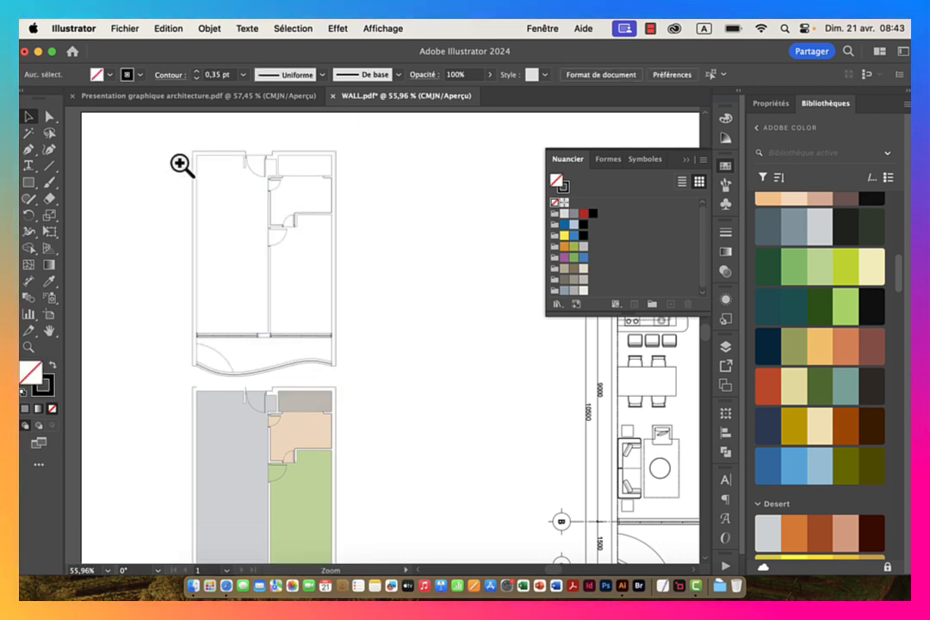
{"action": "left_click_drag", "start_coordinate": [182, 163], "coordinate": [288, 161]}
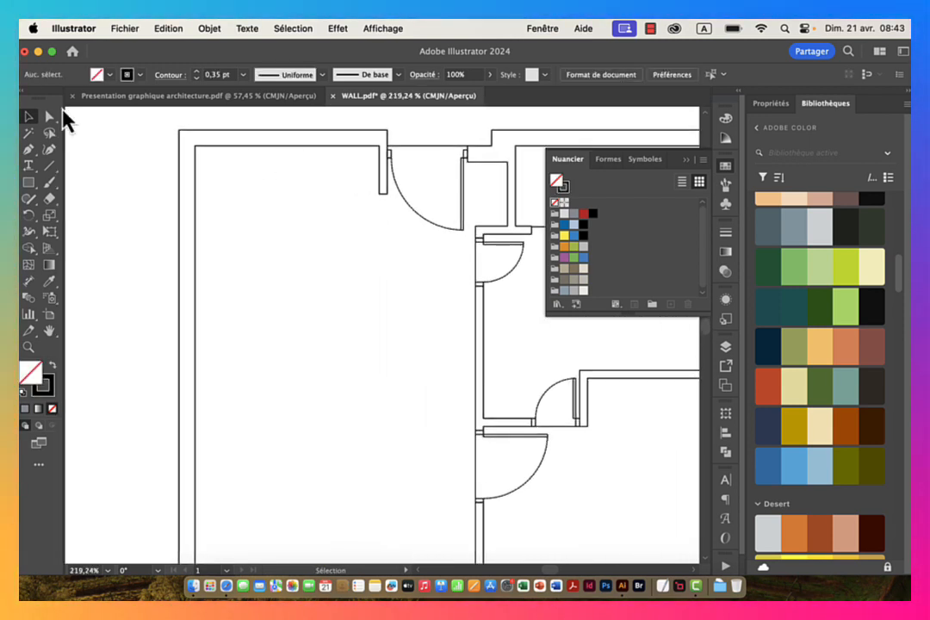
{"action": "left_click", "coordinate": [49, 116]}
{"action": "left_click", "coordinate": [233, 133]}
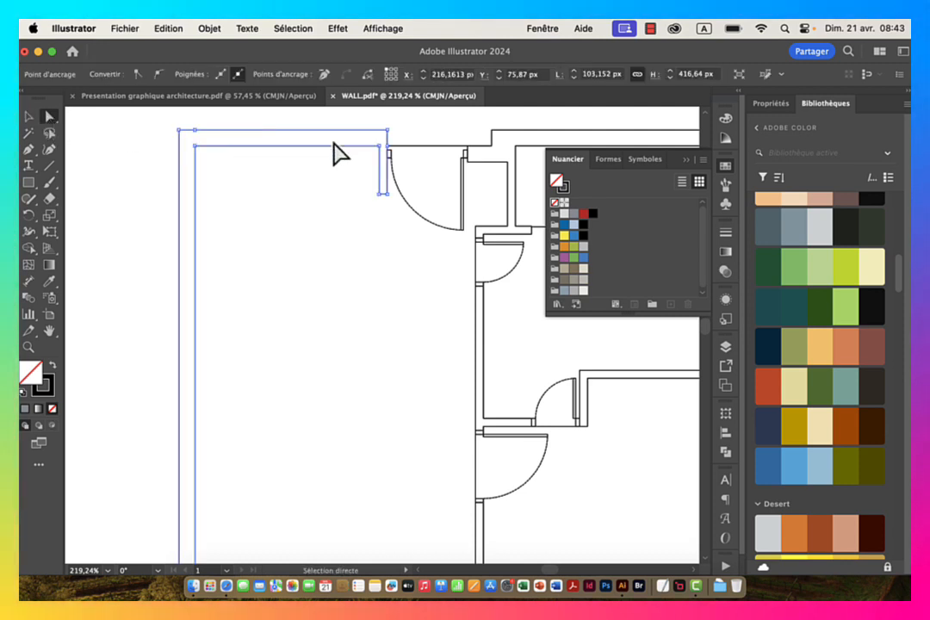
{"action": "scroll", "coordinate": [322, 151], "scroll_direction": "right", "scroll_amount": 3}
{"action": "left_click", "coordinate": [417, 141], "text": "shift"}
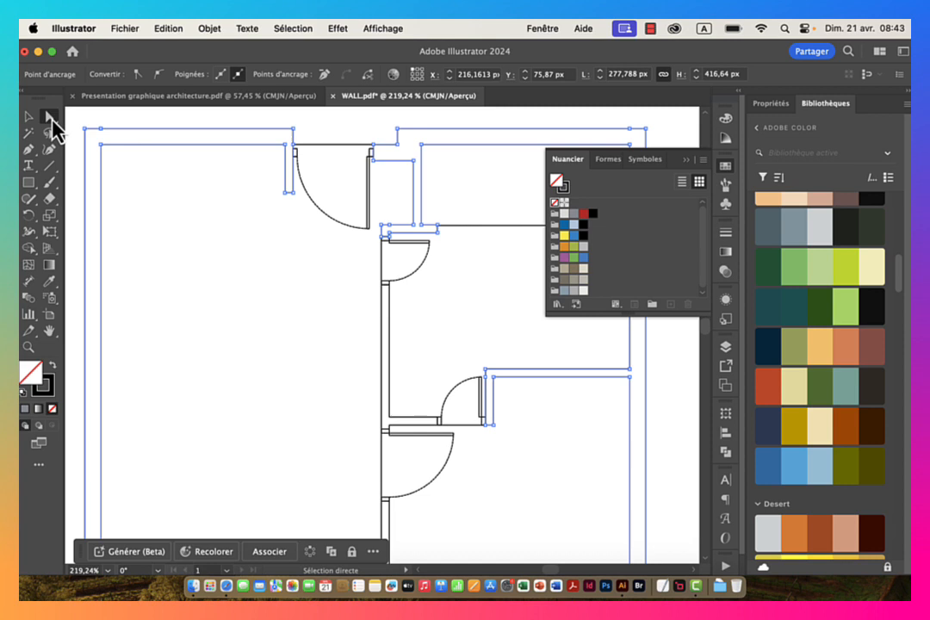
{"action": "left_click", "coordinate": [116, 129]}
{"action": "left_click", "coordinate": [118, 145]}
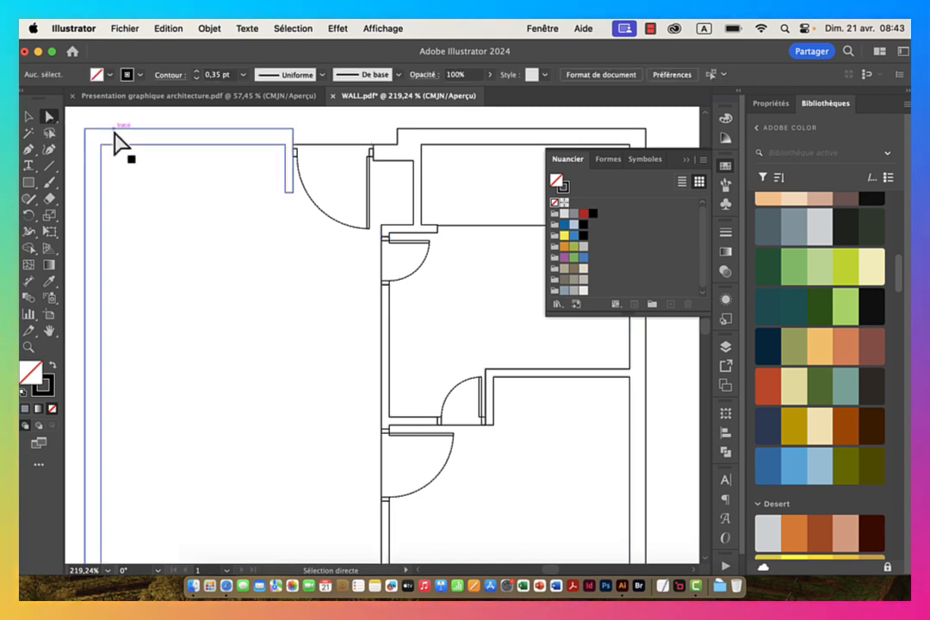
{"action": "left_click", "coordinate": [423, 131], "text": "shift"}
Step: Add the central partition wall and its pier between the two lower windows to the selection
{"action": "left_click_drag", "start_coordinate": [422, 361], "coordinate": [285, 246]}
{"action": "mouse_move", "coordinate": [376, 325]}
{"action": "left_mouse_down"}
{"action": "mouse_move", "coordinate": [376, 187]}
{"action": "mouse_move", "coordinate": [396, 134]}
{"action": "left_mouse_up"}
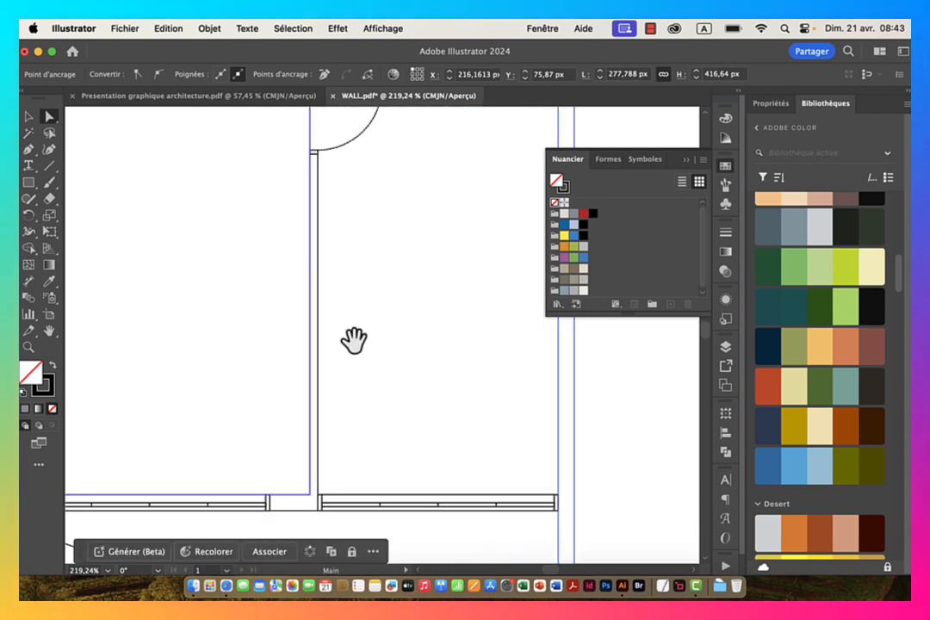
{"action": "left_click_drag", "start_coordinate": [353, 338], "coordinate": [385, 188]}
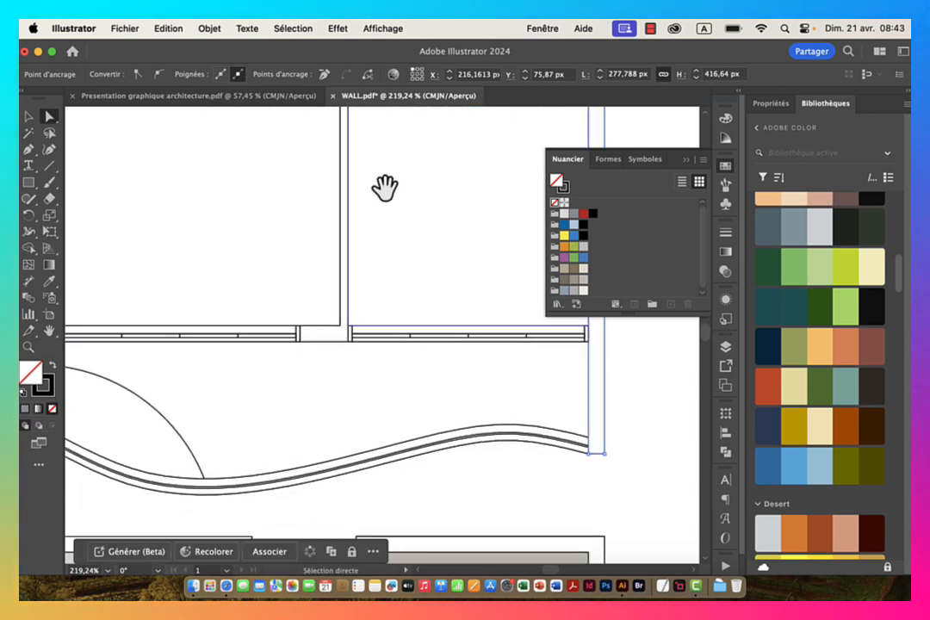
{"action": "left_click", "coordinate": [329, 332], "text": "shift"}
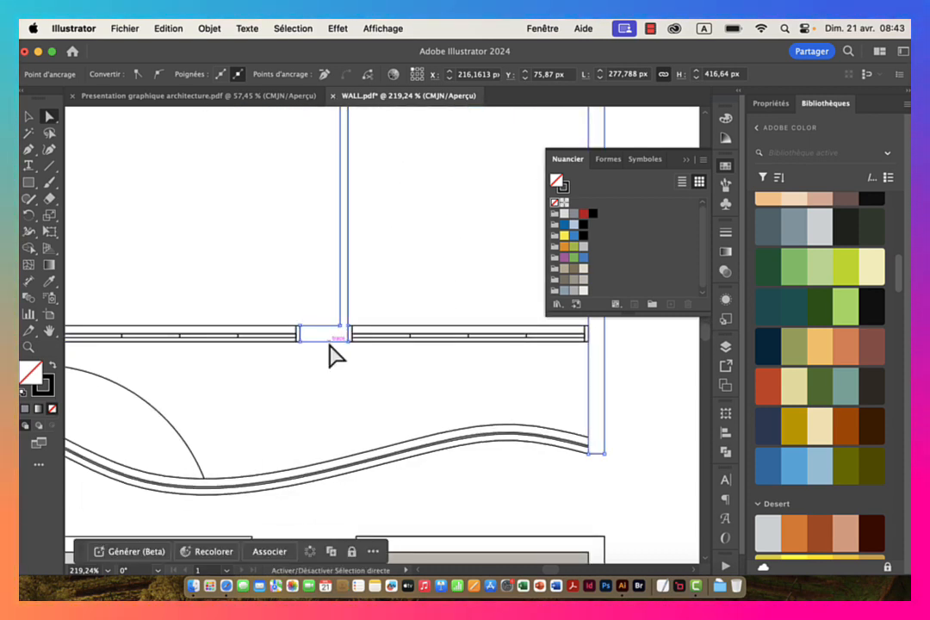
Step: Add the L-shaped partition wall above the bedroom door to the selection
{"action": "left_click_drag", "start_coordinate": [329, 243], "coordinate": [352, 456]}
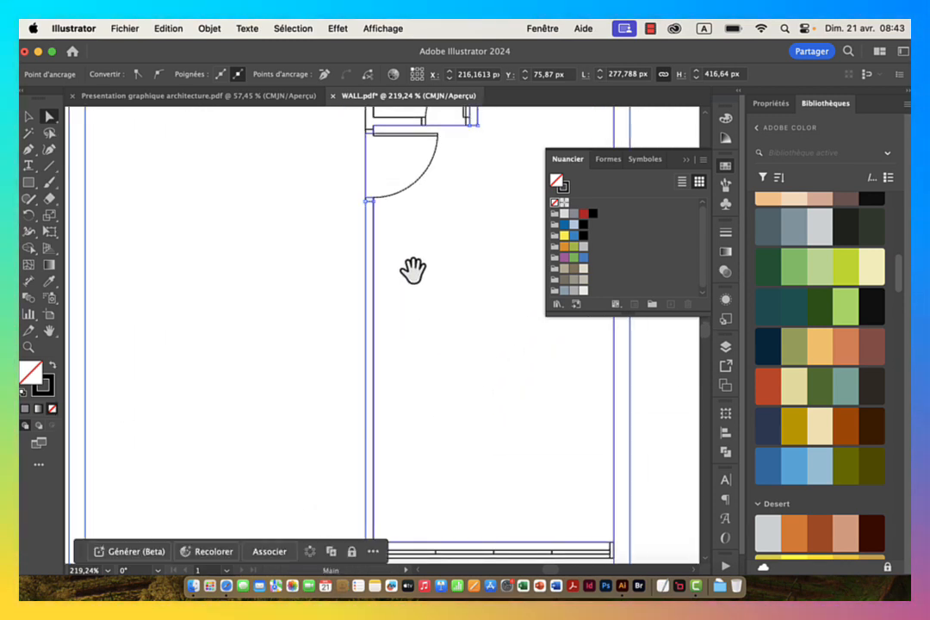
{"action": "left_click_drag", "start_coordinate": [410, 219], "coordinate": [365, 359]}
{"action": "left_click_drag", "start_coordinate": [323, 276], "coordinate": [469, 292]}
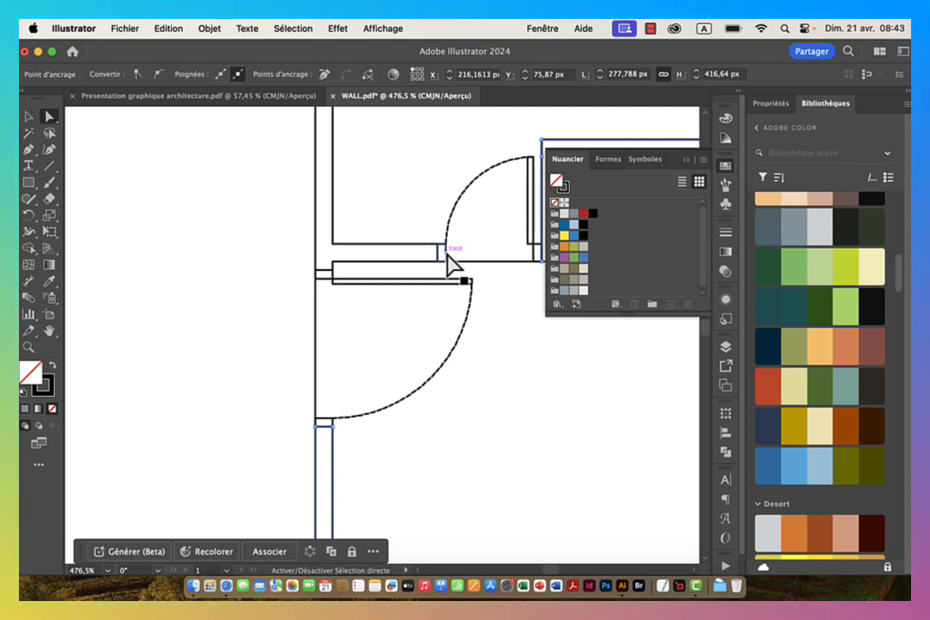
{"action": "left_click", "coordinate": [316, 248], "text": "shift"}
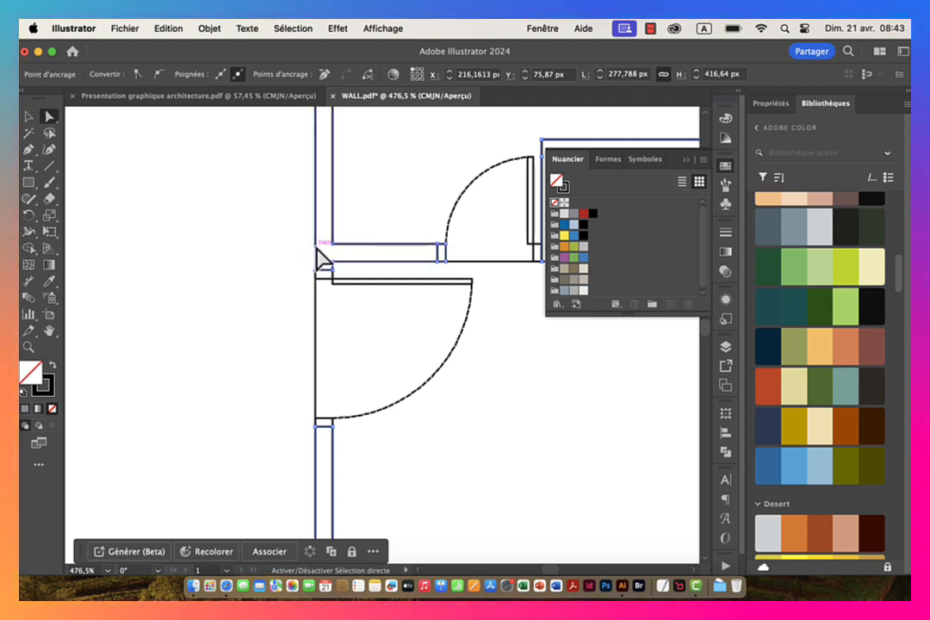
Step: Add the small jamb pieces beside the two neighbouring interior doors in the middle of the plan to the selection
{"action": "key", "text": "space"}
{"action": "left_click_drag", "start_coordinate": [408, 271], "coordinate": [307, 270]}
{"action": "left_click_drag", "start_coordinate": [339, 381], "coordinate": [512, 381]}
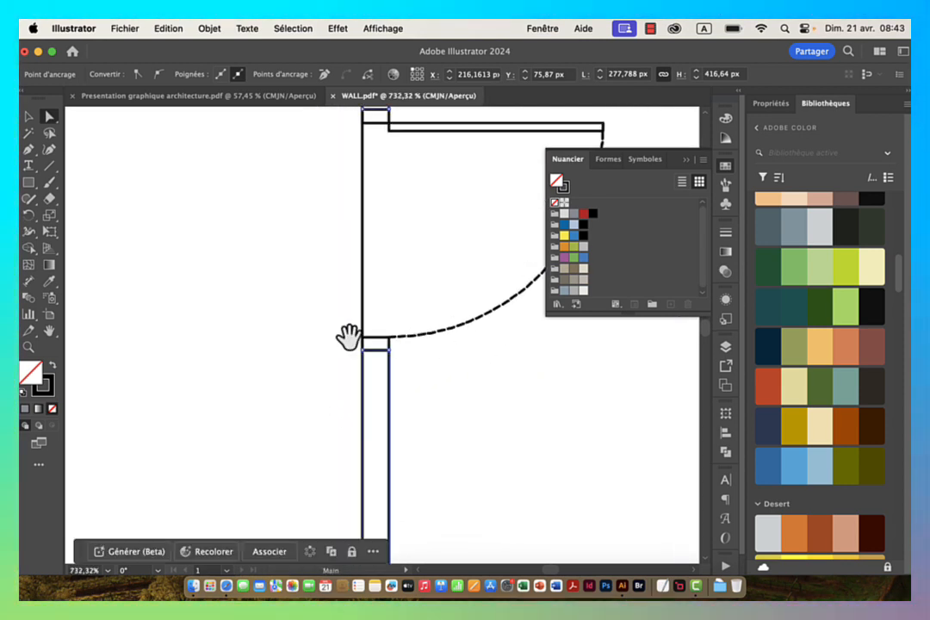
{"action": "left_click_drag", "start_coordinate": [426, 352], "coordinate": [314, 352]}
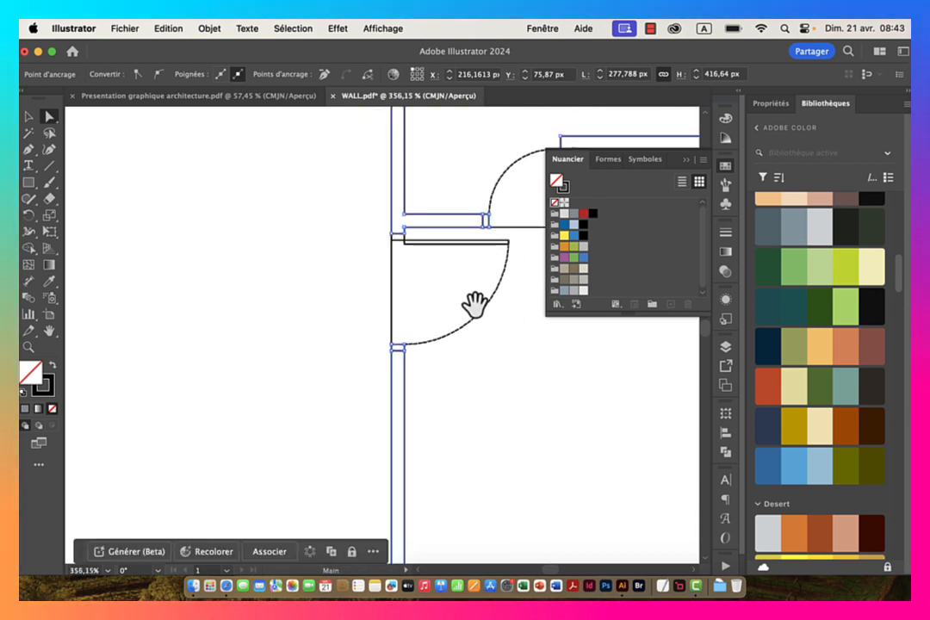
{"action": "left_click_drag", "start_coordinate": [475, 304], "coordinate": [271, 310]}
{"action": "left_click_drag", "start_coordinate": [303, 211], "coordinate": [334, 256]}
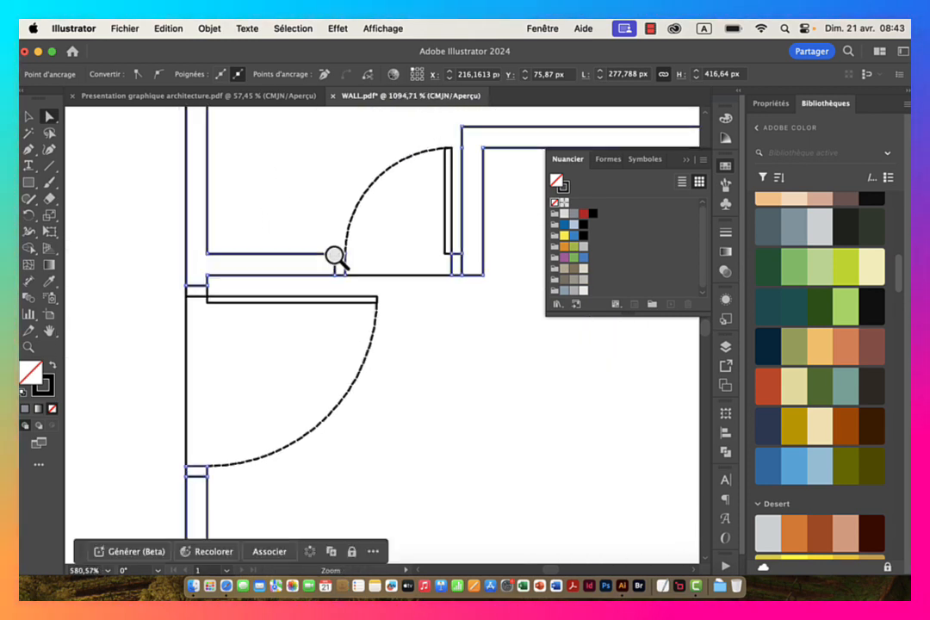
{"action": "left_click_drag", "start_coordinate": [409, 250], "coordinate": [339, 249]}
Step: Add the short wall stub in the upper room and the jamb pieces on both sides of the entrance door to the selection
{"action": "left_click_drag", "start_coordinate": [369, 197], "coordinate": [237, 266]}
{"action": "left_click_drag", "start_coordinate": [356, 179], "coordinate": [328, 354]}
{"action": "left_click_drag", "start_coordinate": [334, 315], "coordinate": [469, 314]}
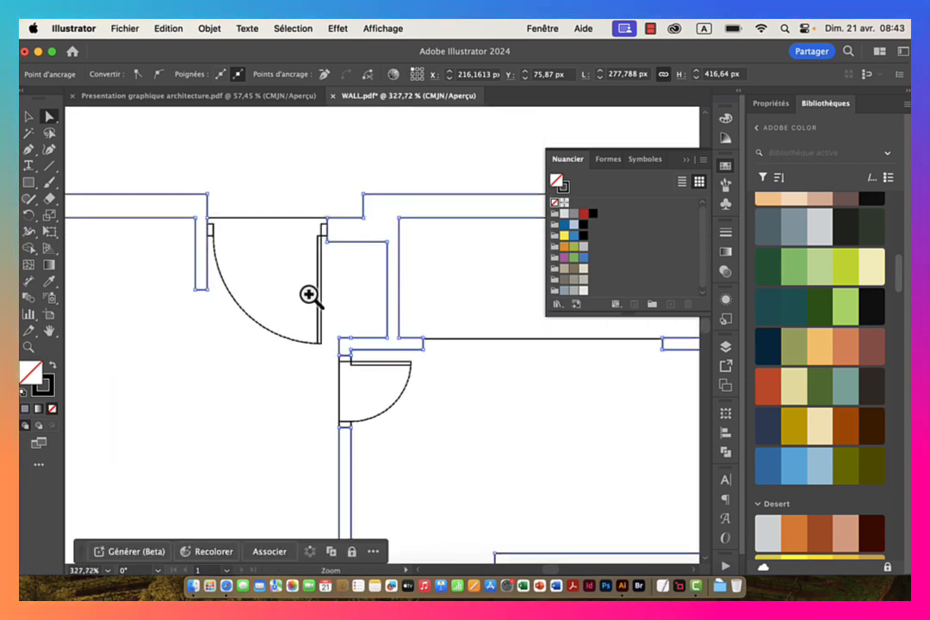
{"action": "left_click_drag", "start_coordinate": [309, 295], "coordinate": [401, 295]}
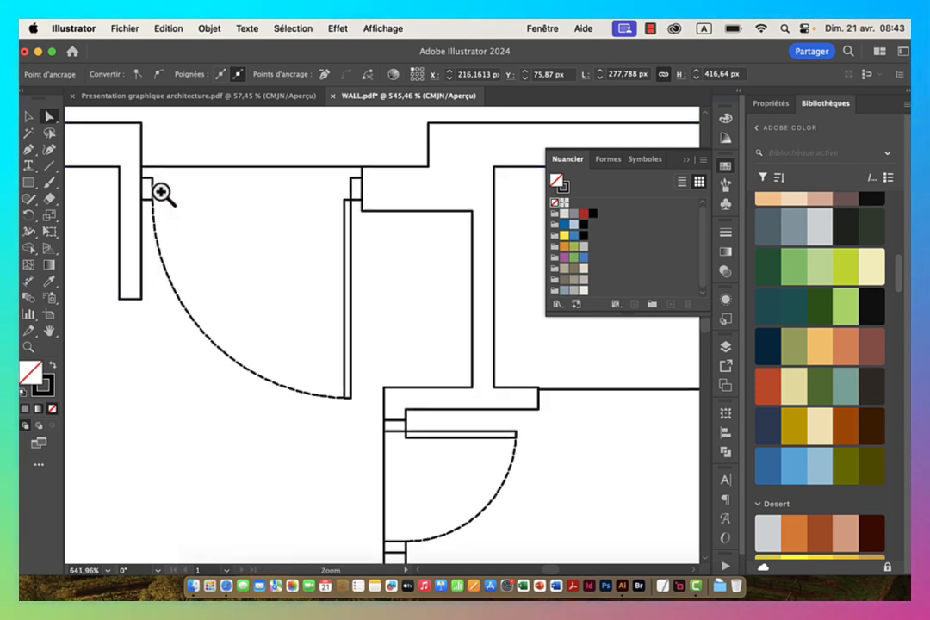
{"action": "left_click_drag", "start_coordinate": [162, 193], "coordinate": [206, 194]}
{"action": "left_click_drag", "start_coordinate": [355, 306], "coordinate": [245, 296]}
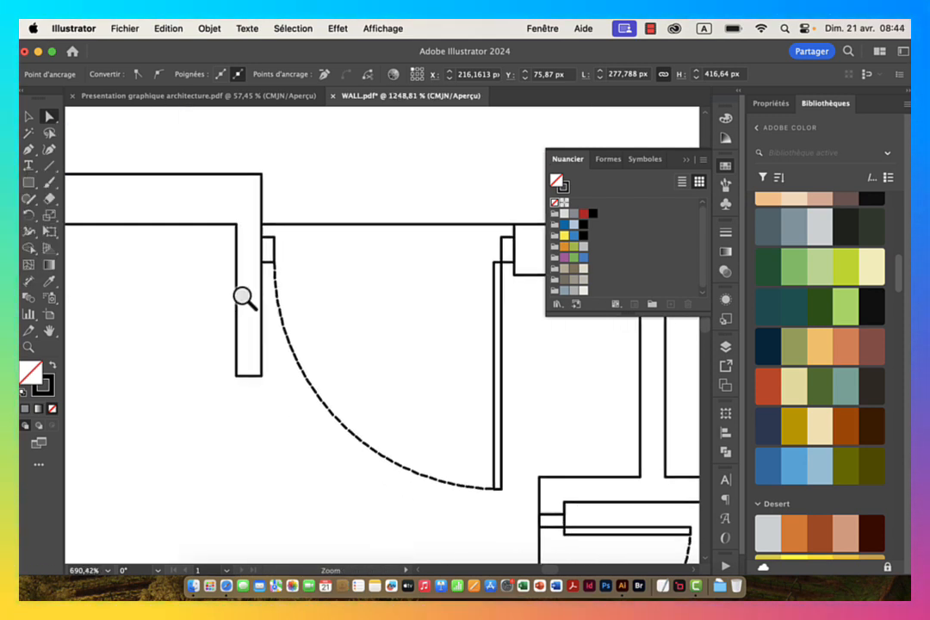
{"action": "left_click_drag", "start_coordinate": [508, 402], "coordinate": [291, 264]}
{"action": "left_click_drag", "start_coordinate": [399, 343], "coordinate": [314, 345]}
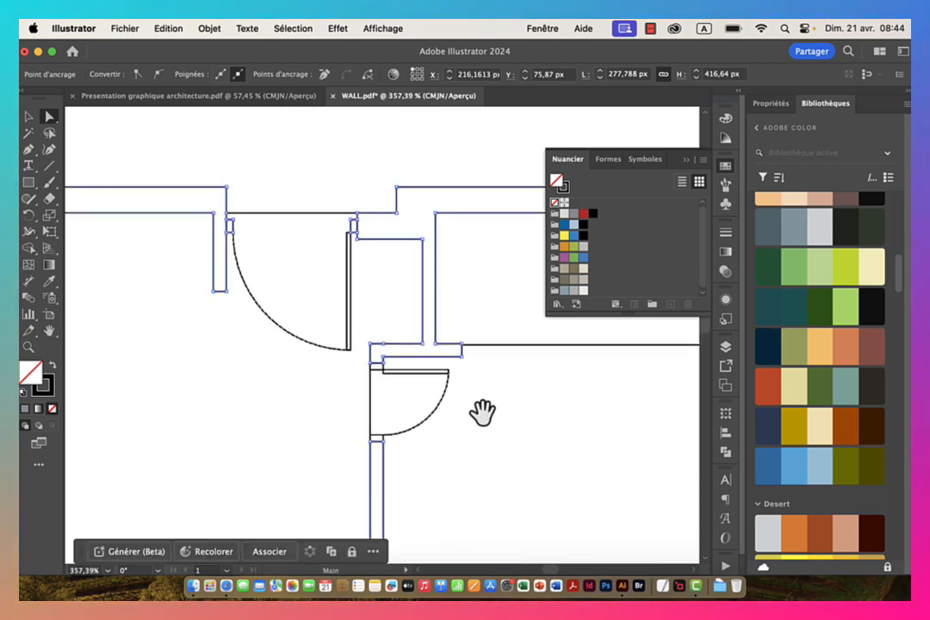
Step: Examine the rest of the plan, from the interior doors down to the curved balcony edge, for wall pieces missing from the selection
{"action": "left_click_drag", "start_coordinate": [456, 388], "coordinate": [399, 399]}
{"action": "left_click_drag", "start_coordinate": [494, 437], "coordinate": [379, 263]}
{"action": "left_click_drag", "start_coordinate": [398, 388], "coordinate": [415, 184]}
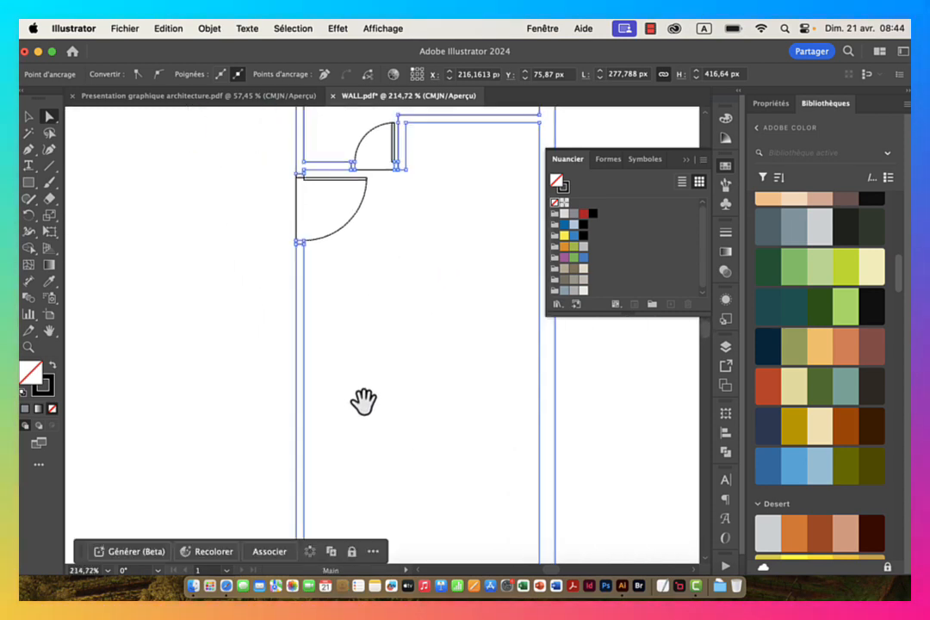
{"action": "left_click_drag", "start_coordinate": [364, 403], "coordinate": [393, 185]}
{"action": "left_click_drag", "start_coordinate": [244, 346], "coordinate": [439, 366]}
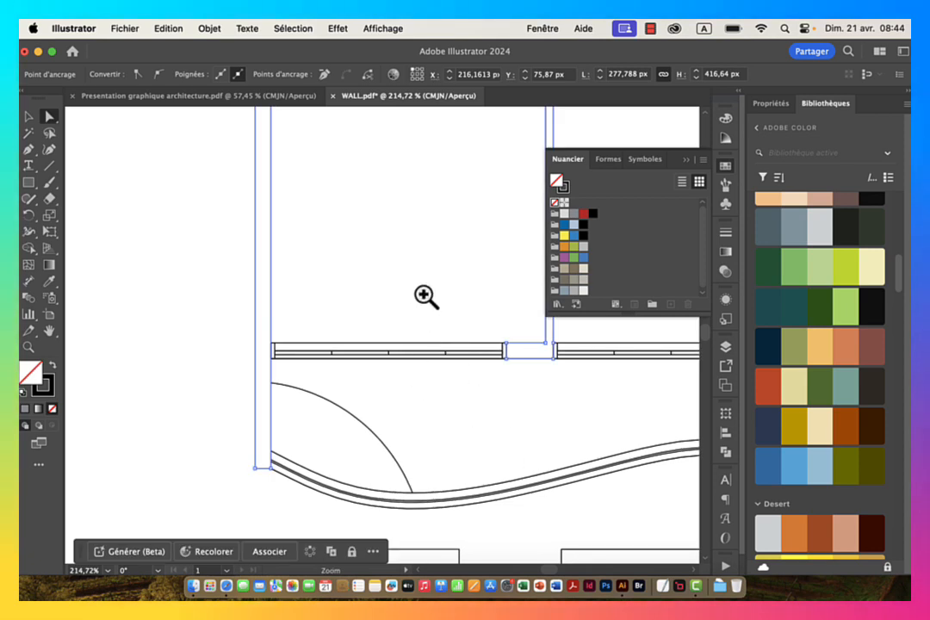
{"action": "left_click_drag", "start_coordinate": [424, 295], "coordinate": [388, 301]}
{"action": "left_click_drag", "start_coordinate": [501, 394], "coordinate": [297, 259]}
{"action": "left_click", "coordinate": [386, 259]}
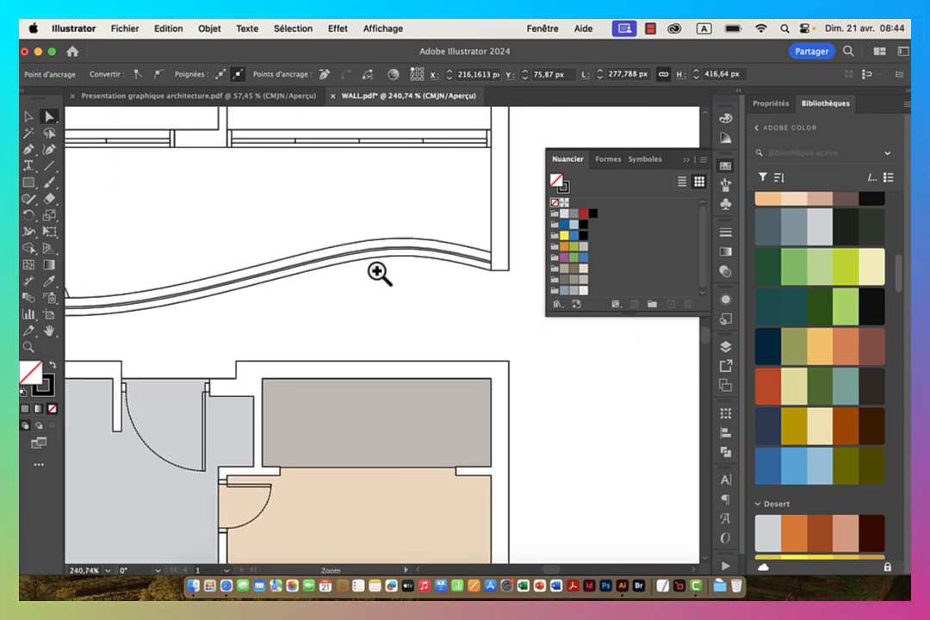
{"action": "left_click", "coordinate": [379, 272]}
{"action": "left_click_drag", "start_coordinate": [463, 266], "coordinate": [372, 267]}
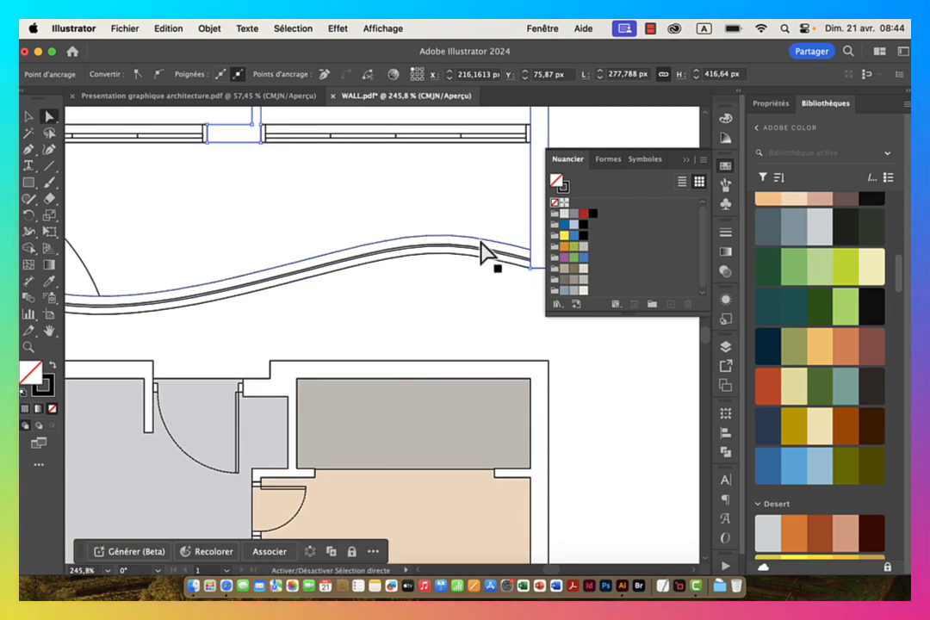
{"action": "left_click", "coordinate": [481, 239]}
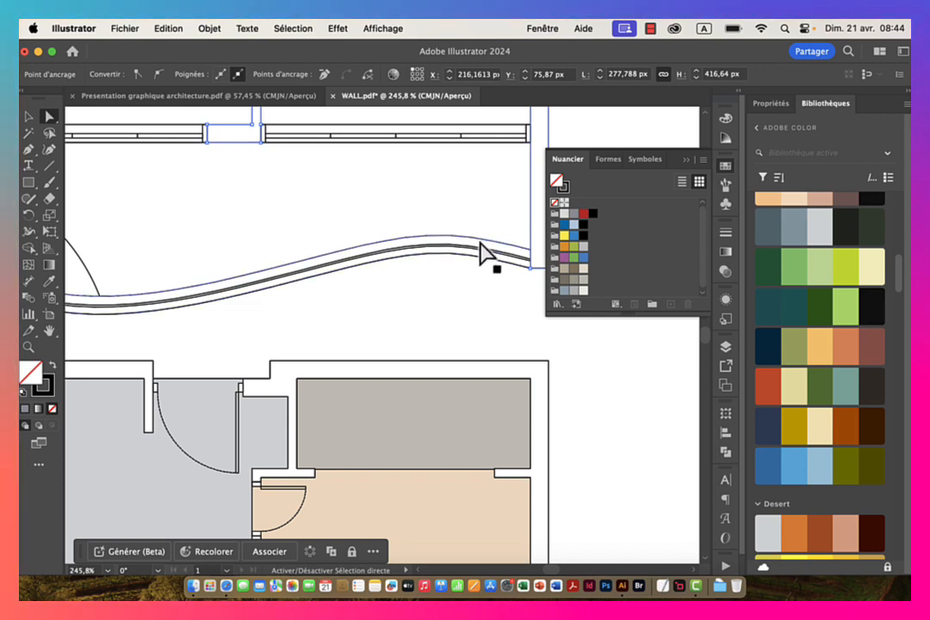
{"action": "left_click_drag", "start_coordinate": [491, 275], "coordinate": [392, 263]}
{"action": "left_click_drag", "start_coordinate": [392, 172], "coordinate": [389, 339]}
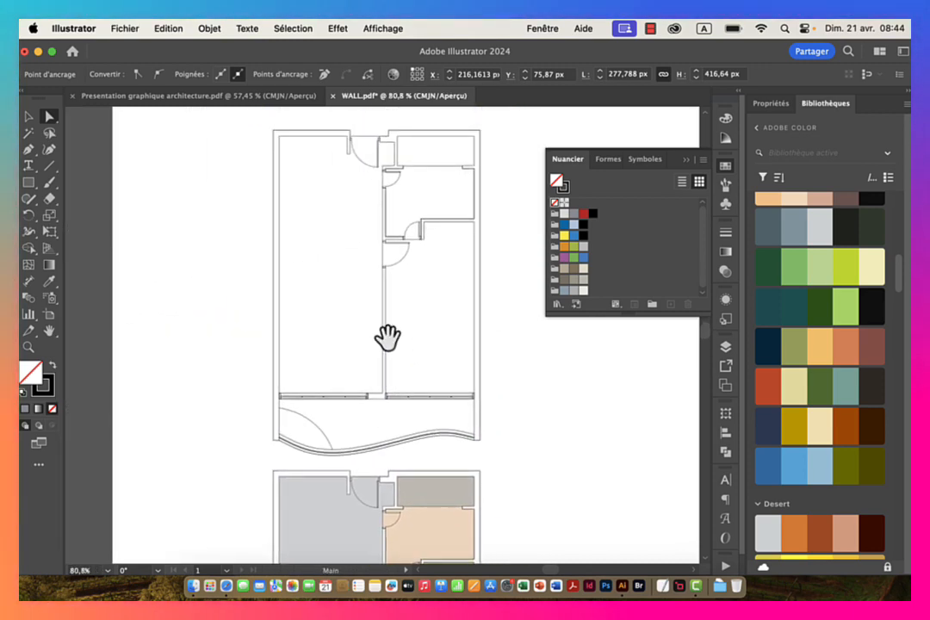
{"action": "mouse_move", "coordinate": [403, 259]}
{"action": "left_mouse_down"}
{"action": "mouse_move", "coordinate": [403, 295]}
{"action": "mouse_move", "coordinate": [394, 272]}
{"action": "left_mouse_up"}
Step: Fill the selected walls with a neutral grey of C 0, M 0, J 0 and N 30%, and deselect them
{"action": "key", "text": "super+a"}
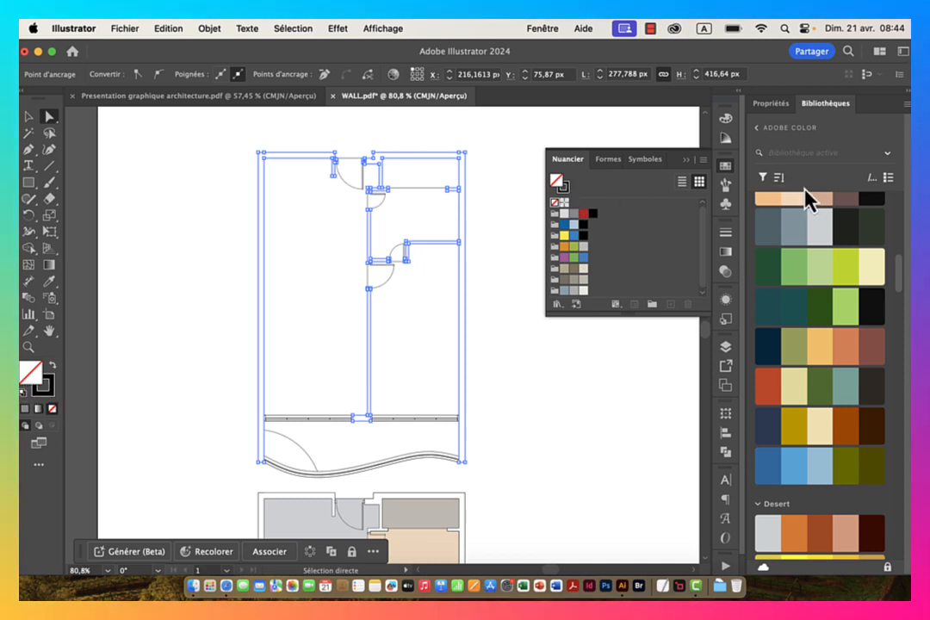
{"action": "left_click", "coordinate": [725, 121]}
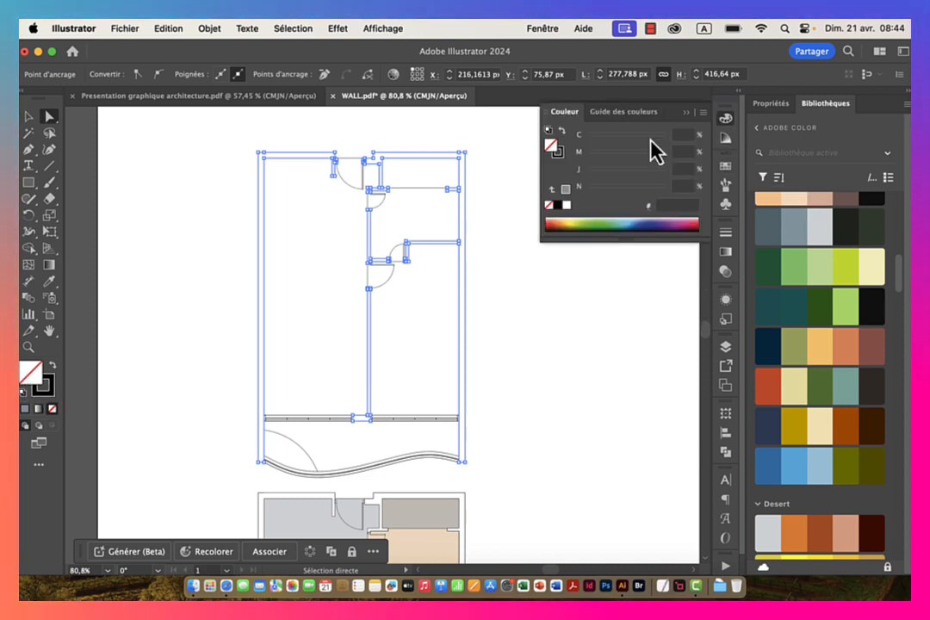
{"action": "left_click", "coordinate": [567, 193]}
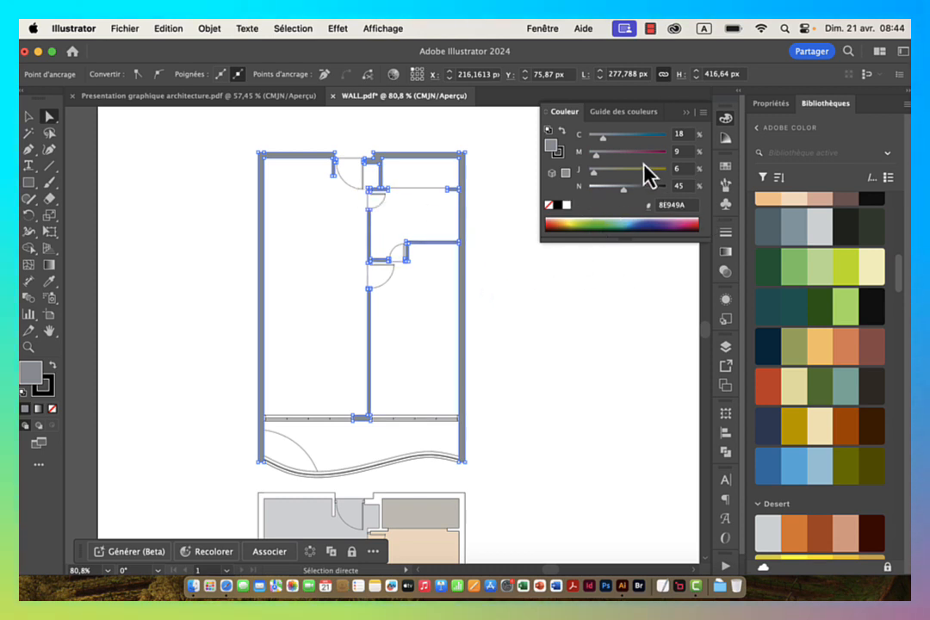
{"action": "left_click_drag", "start_coordinate": [602, 140], "coordinate": [568, 174]}
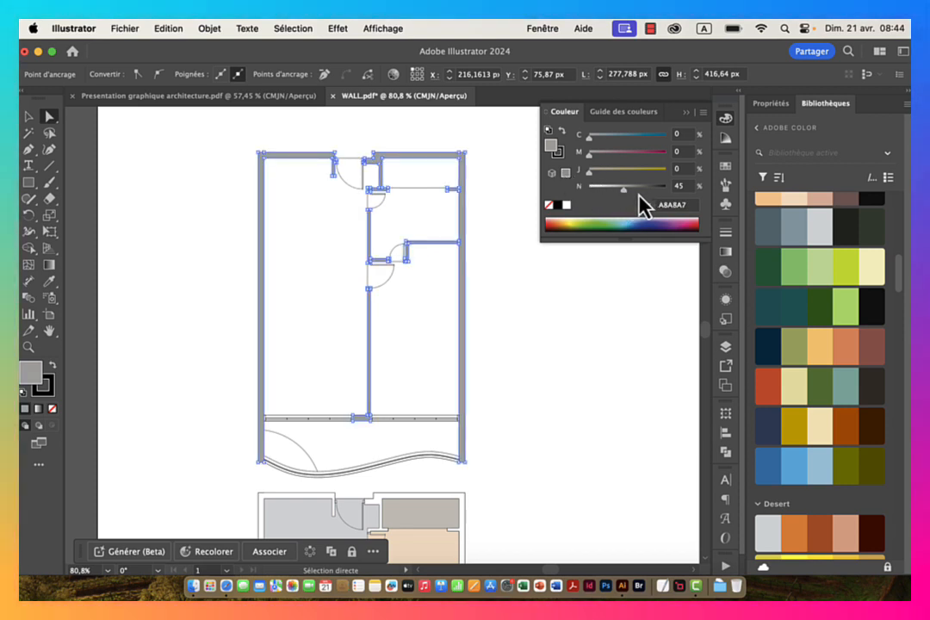
{"action": "left_click", "coordinate": [680, 187]}
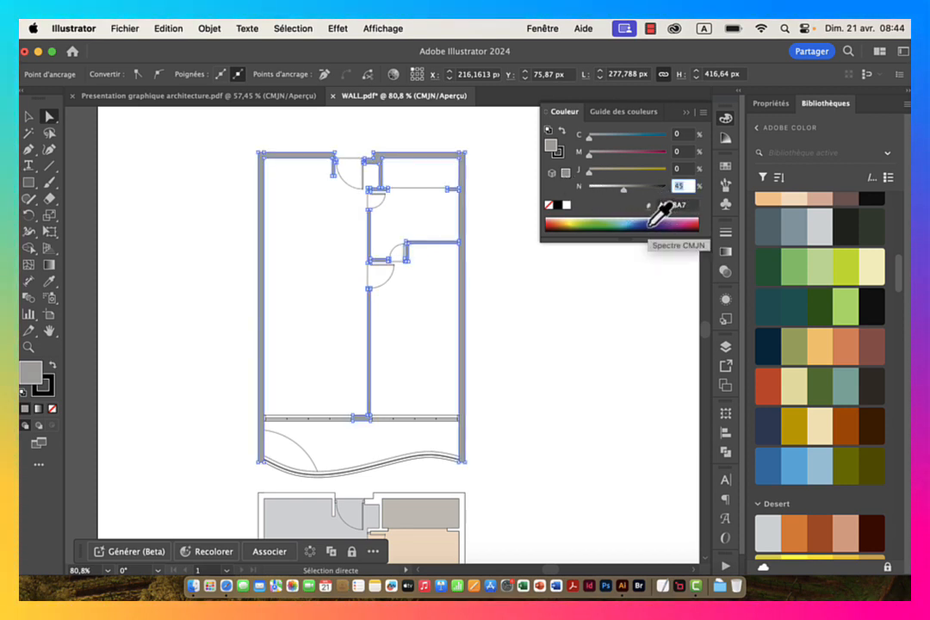
{"action": "type", "text": "30"}
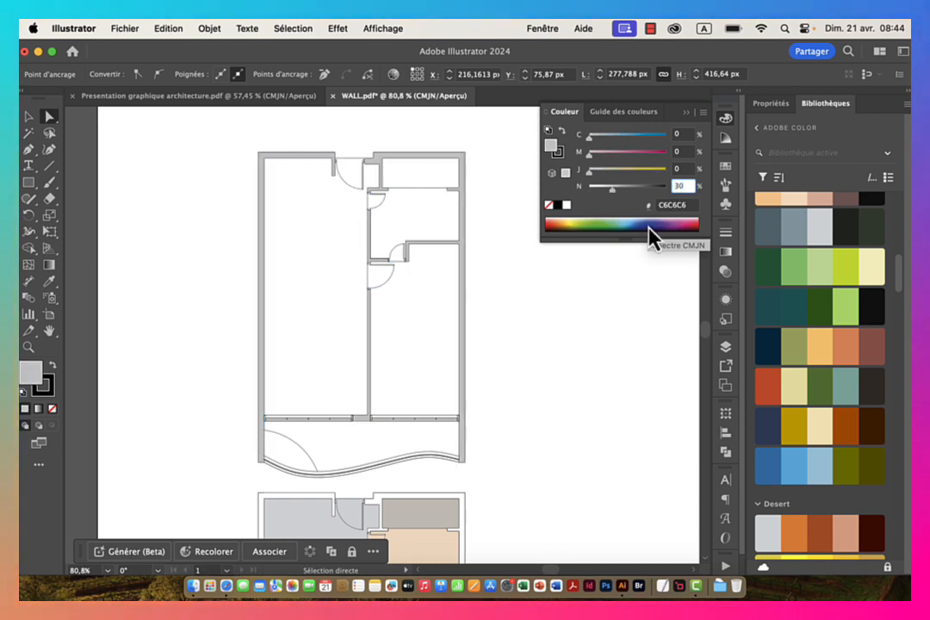
{"action": "key", "text": "Return"}
{"action": "left_click", "coordinate": [29, 118]}
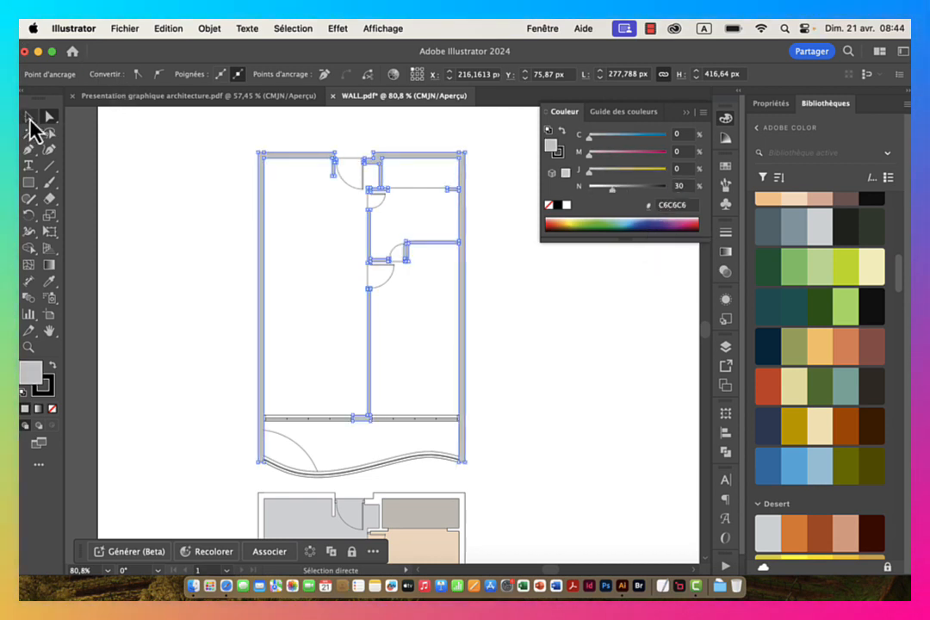
{"action": "left_click", "coordinate": [196, 284]}
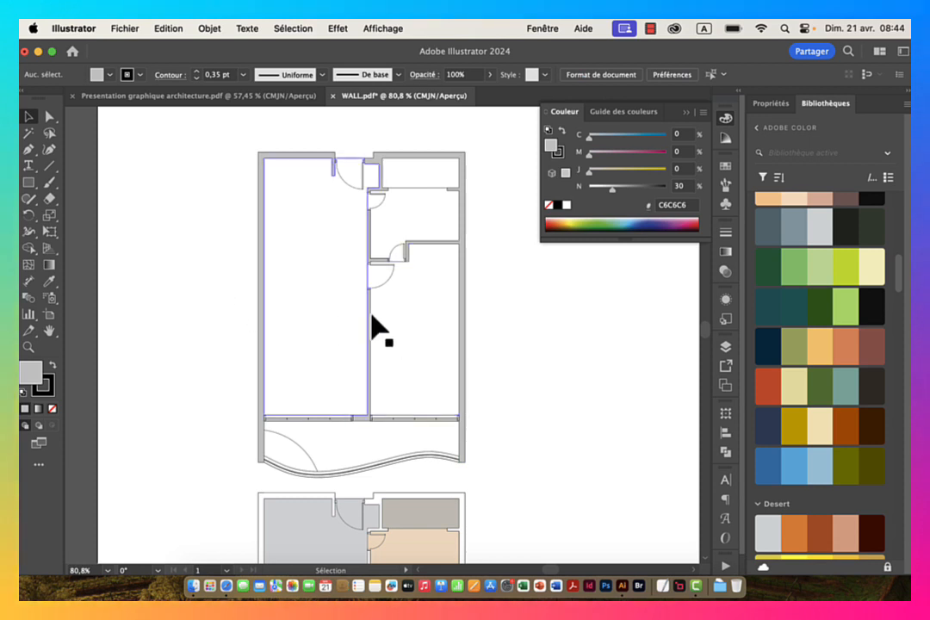
Step: Delete the wall and door linework from the coloured lower plan, keeping only its coloured room shapes
{"action": "key", "text": "super+space"}
{"action": "left_click_drag", "start_coordinate": [464, 398], "coordinate": [361, 272]}
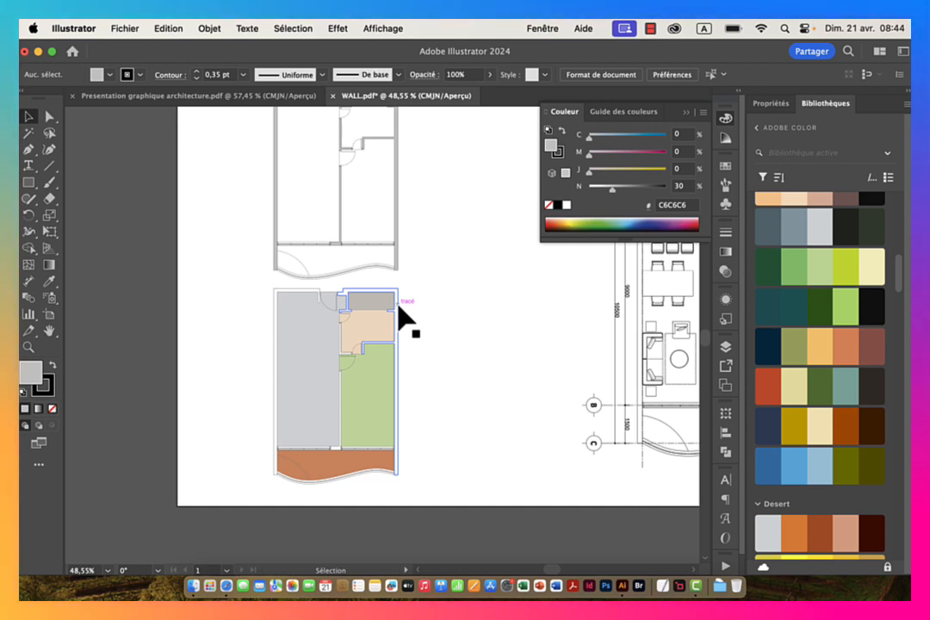
{"action": "left_click", "coordinate": [399, 308]}
{"action": "left_click", "coordinate": [487, 395]}
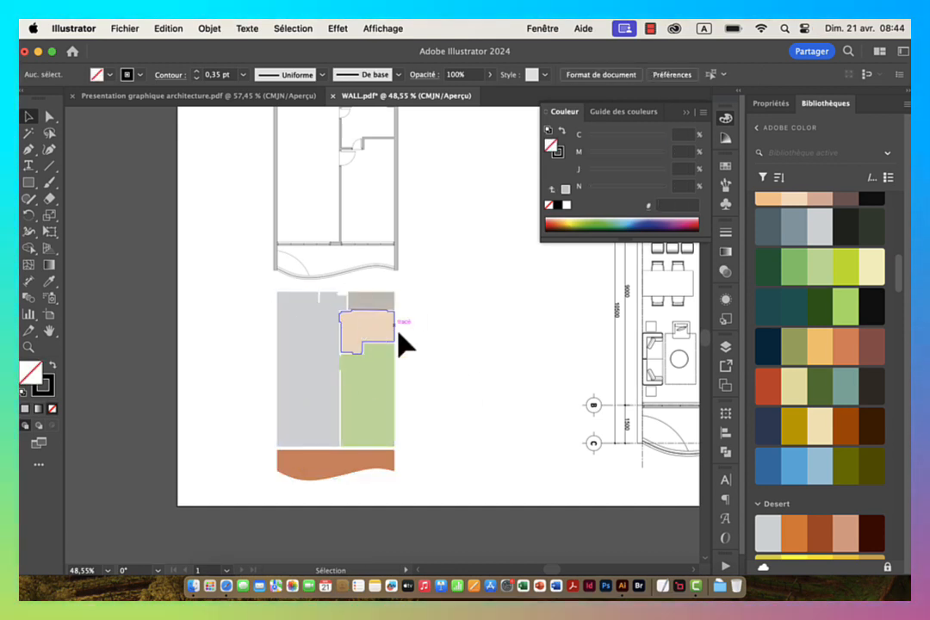
{"action": "left_click_drag", "start_coordinate": [395, 315], "coordinate": [338, 378]}
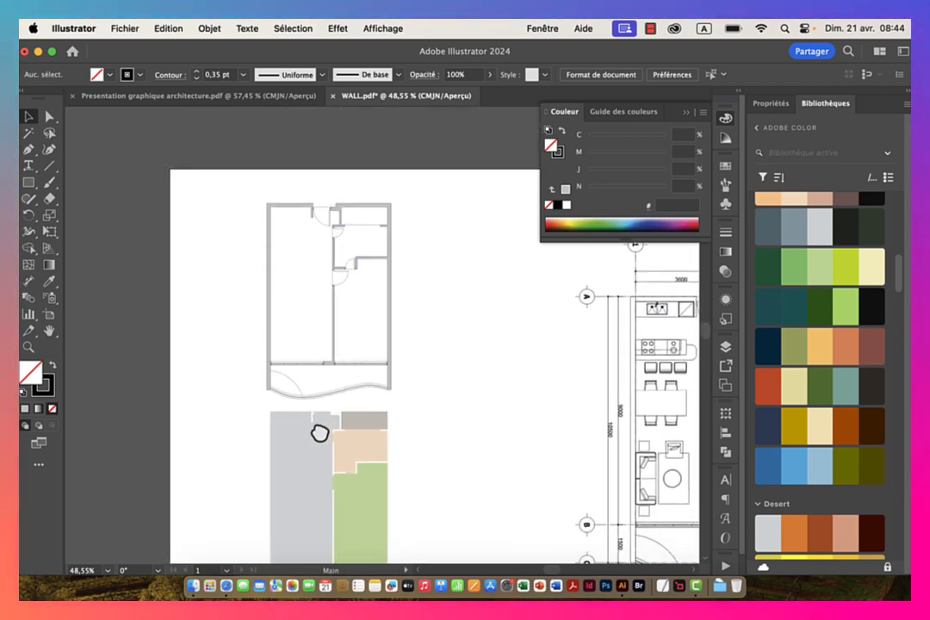
Step: Examine the upper plan's grey walls, doors and balcony by selecting the whole plan and deselecting it again
{"action": "left_click_drag", "start_coordinate": [319, 433], "coordinate": [314, 285]}
{"action": "left_click_drag", "start_coordinate": [336, 243], "coordinate": [325, 361]}
{"action": "mouse_move", "coordinate": [289, 220]}
{"action": "left_mouse_down"}
{"action": "mouse_move", "coordinate": [379, 228]}
{"action": "mouse_move", "coordinate": [301, 224]}
{"action": "left_mouse_up"}
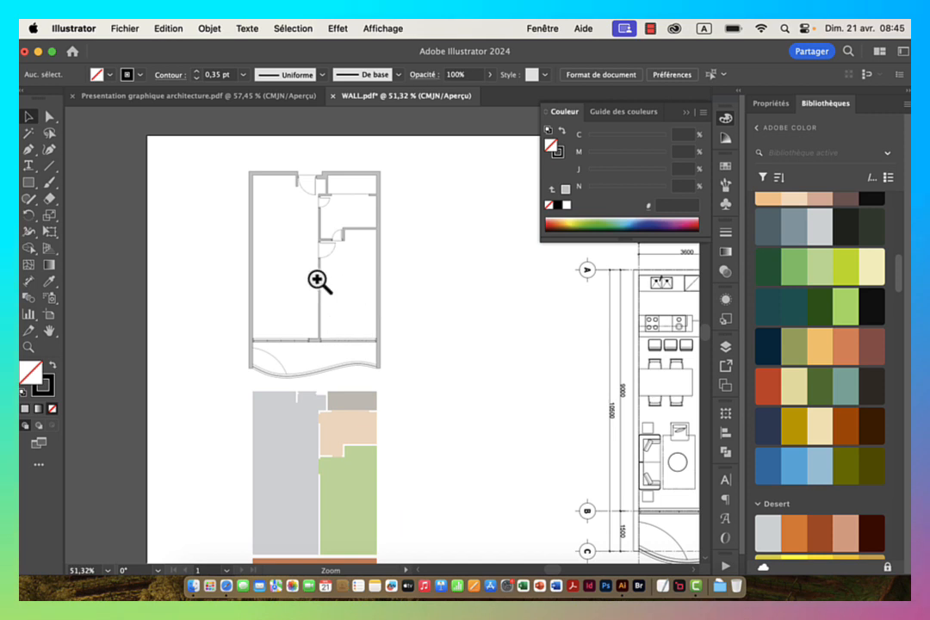
{"action": "mouse_move", "coordinate": [324, 348]}
{"action": "left_mouse_down"}
{"action": "mouse_move", "coordinate": [325, 263]}
{"action": "mouse_move", "coordinate": [327, 349]}
{"action": "left_mouse_up"}
{"action": "left_click_drag", "start_coordinate": [287, 260], "coordinate": [335, 265]}
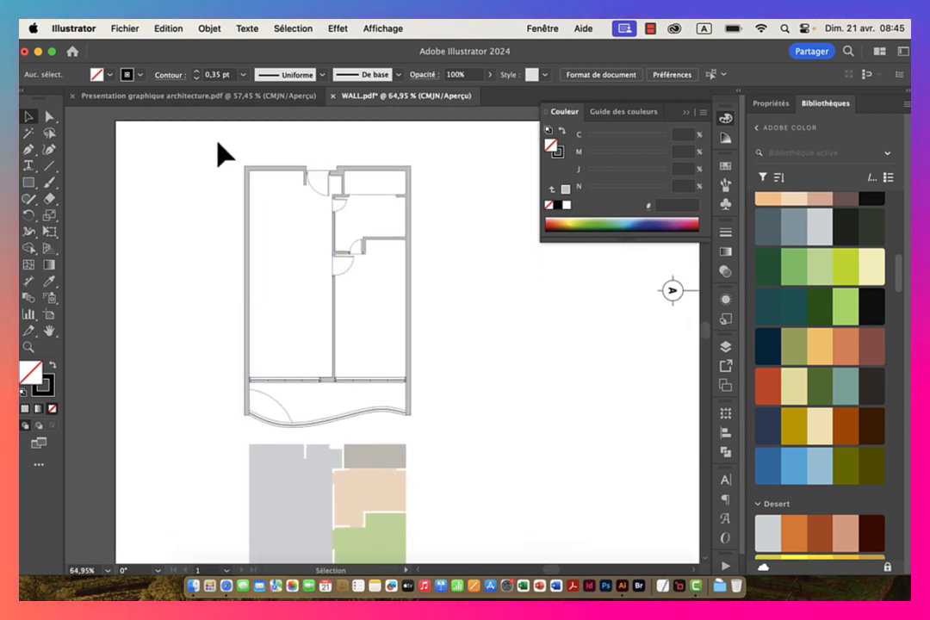
{"action": "left_click_drag", "start_coordinate": [218, 143], "coordinate": [460, 438]}
{"action": "left_click_drag", "start_coordinate": [333, 349], "coordinate": [422, 346]}
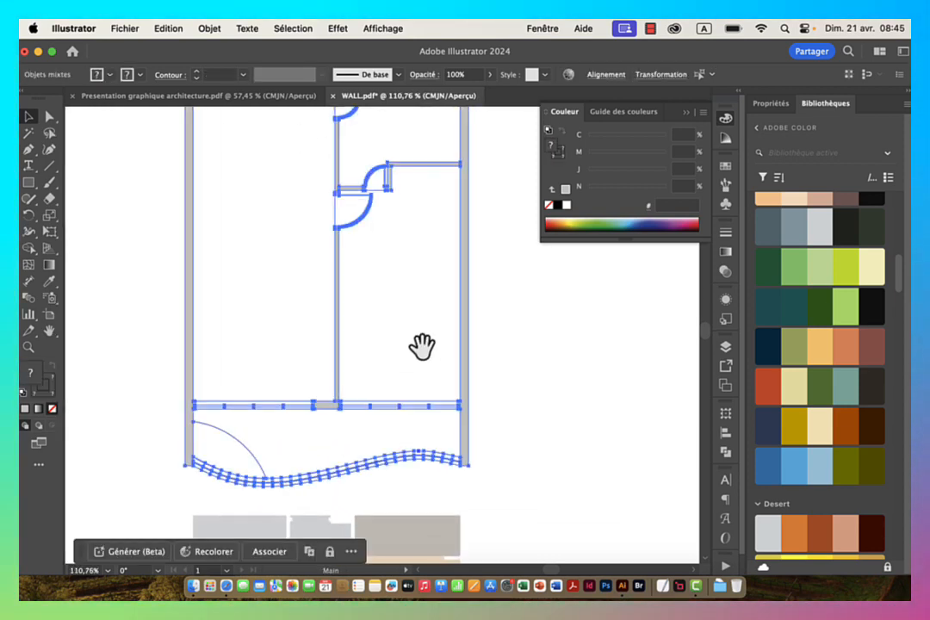
{"action": "left_click_drag", "start_coordinate": [384, 281], "coordinate": [440, 380]}
{"action": "left_click", "coordinate": [226, 227]}
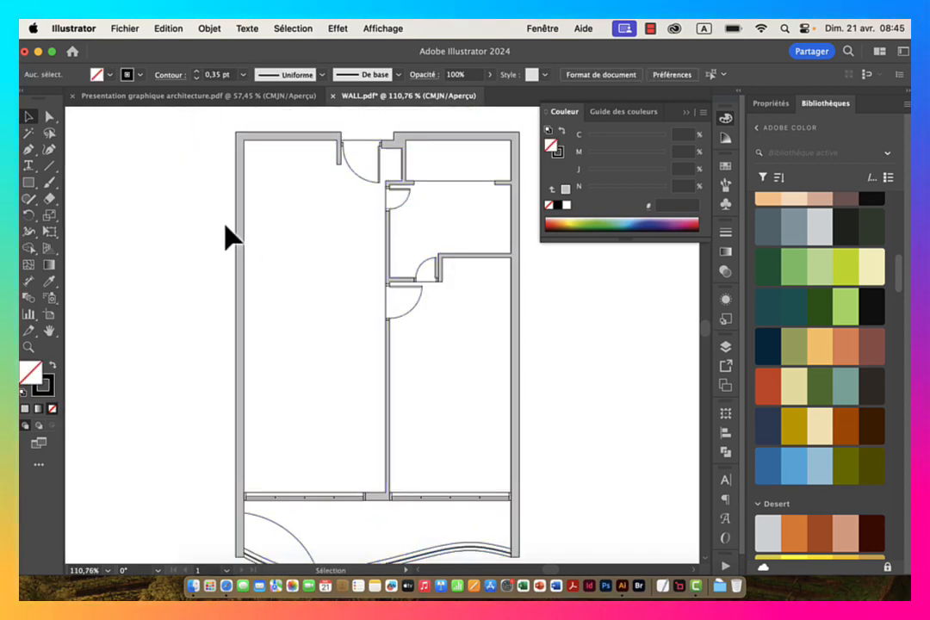
Step: Try moving a white room shape out of the upper plan and undo the move, keeping the document open
{"action": "left_click_drag", "start_coordinate": [299, 257], "coordinate": [472, 287]}
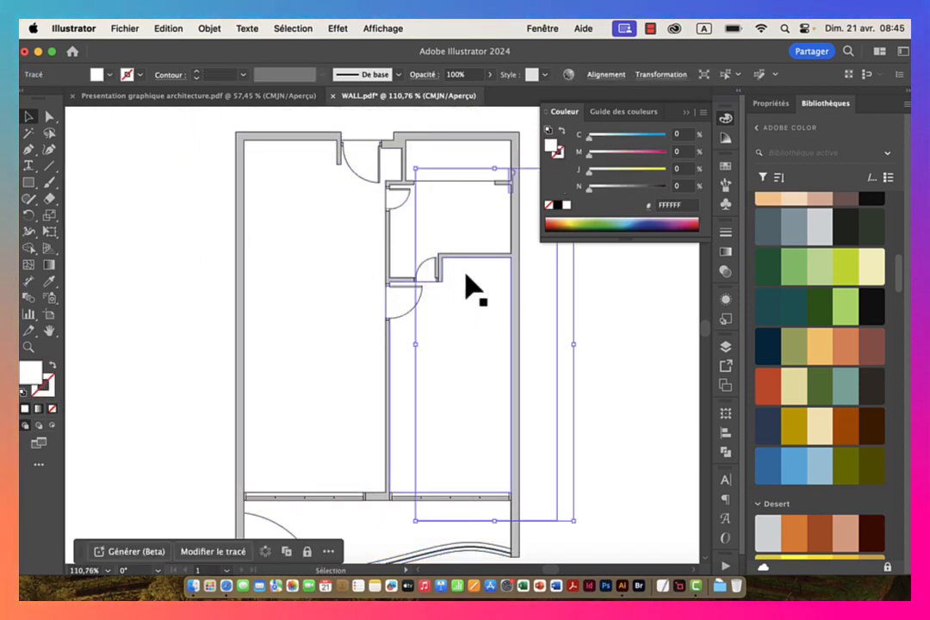
{"action": "key", "text": "super+w"}
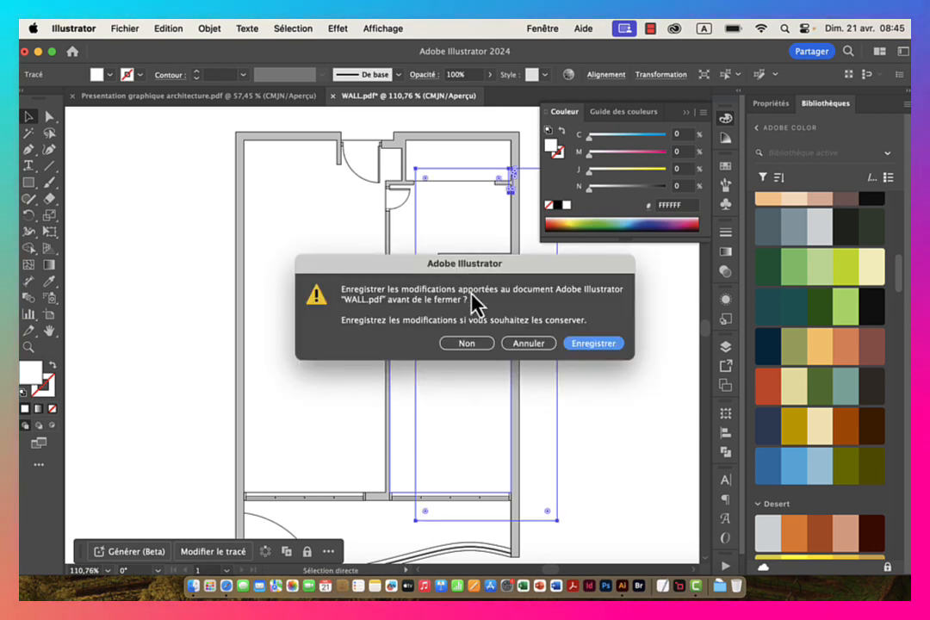
{"action": "left_click", "coordinate": [514, 342]}
{"action": "key", "text": "super+z"}
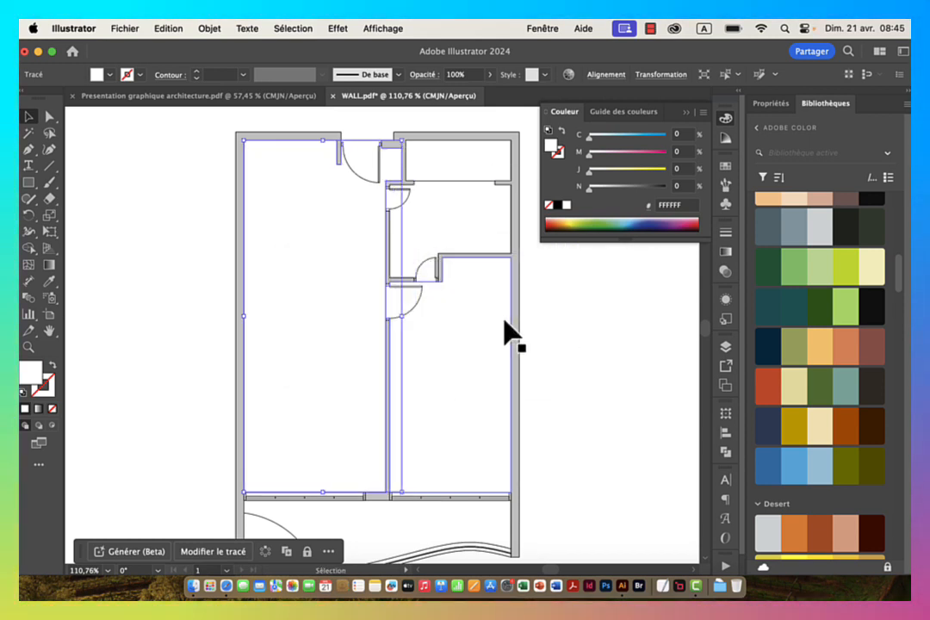
Step: Select all the white room shapes of the upper plan, including the curved balcony, and group them
{"action": "left_click", "coordinate": [103, 234]}
{"action": "left_click", "coordinate": [302, 170]}
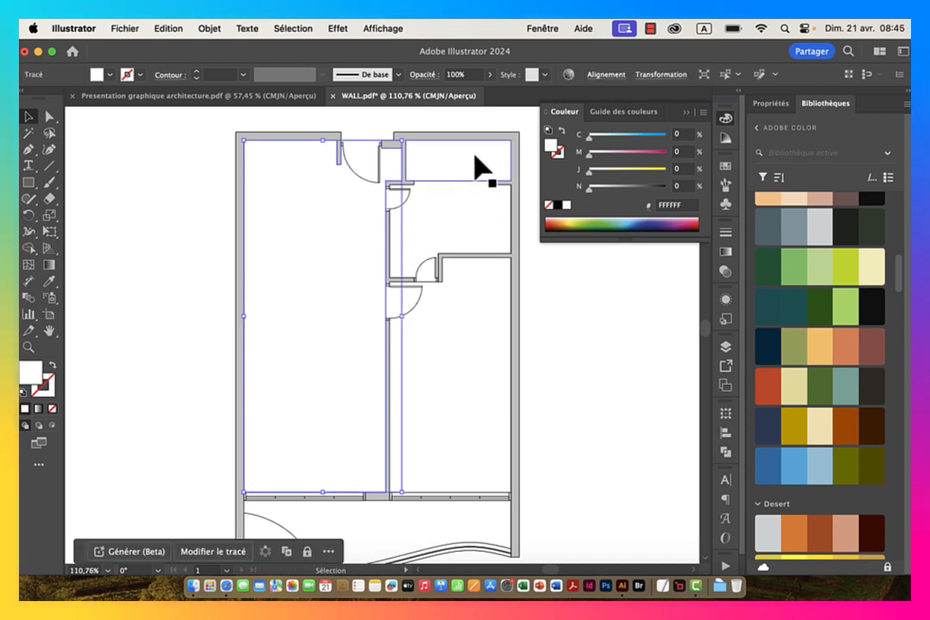
{"action": "left_click", "coordinate": [446, 155], "text": "shift"}
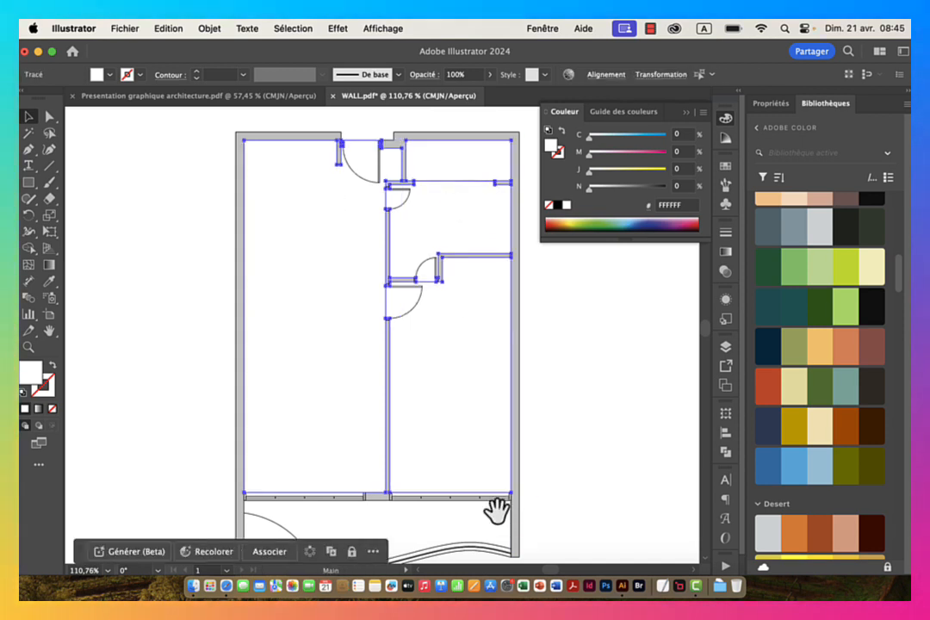
{"action": "scroll", "coordinate": [494, 508], "scroll_direction": "down", "scroll_amount": 3}
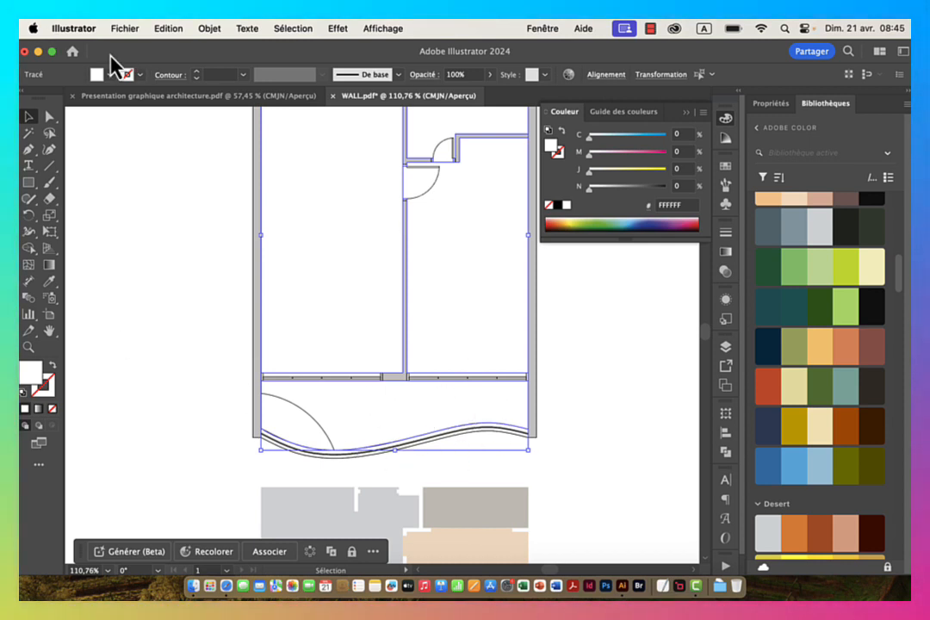
{"action": "left_click", "coordinate": [211, 30]}
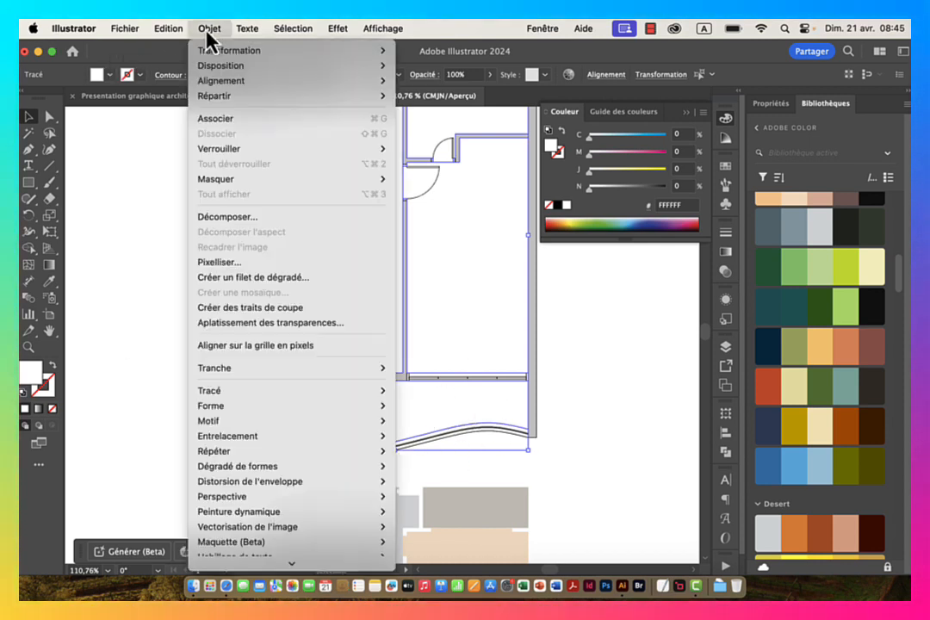
{"action": "left_click", "coordinate": [233, 127]}
Step: Test moving the white room group and the wall linework group off the artboard, undoing each move
{"action": "scroll", "coordinate": [322, 276], "scroll_direction": "down", "scroll_amount": 5}
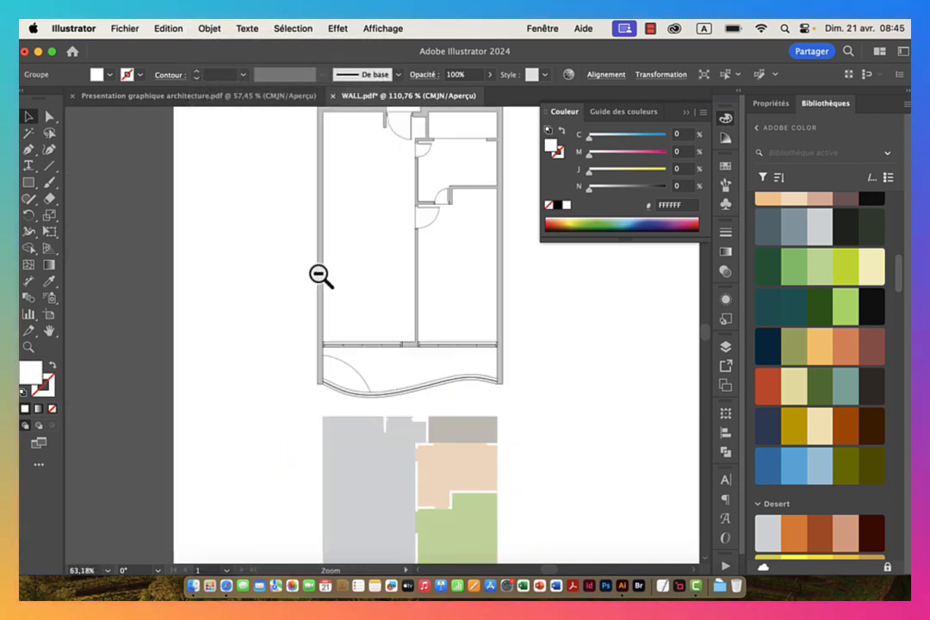
{"action": "left_click_drag", "start_coordinate": [377, 219], "coordinate": [111, 204]}
{"action": "key", "text": "super+z"}
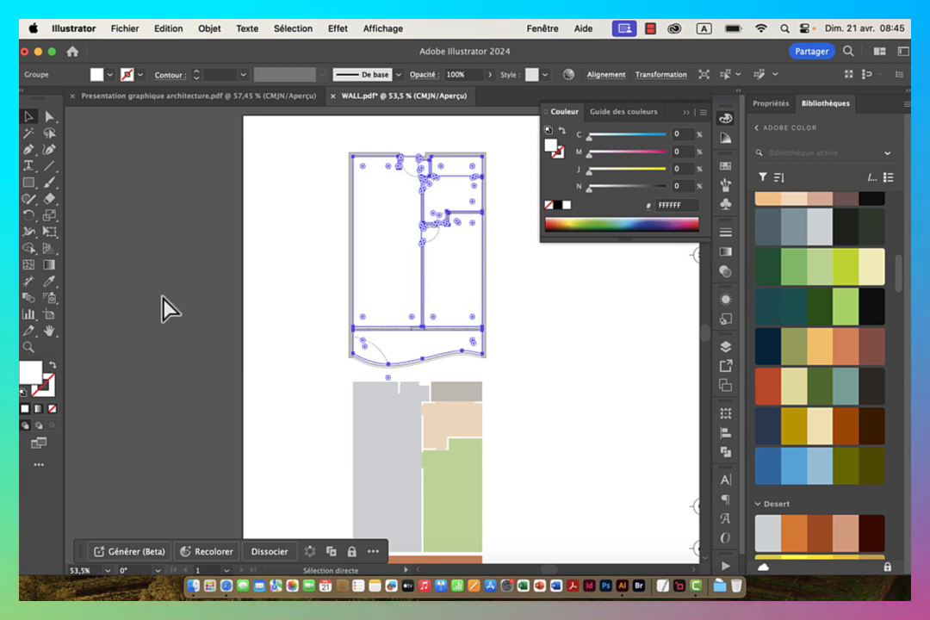
{"action": "left_click", "coordinate": [490, 160]}
{"action": "left_click_drag", "start_coordinate": [490, 160], "coordinate": [216, 146]}
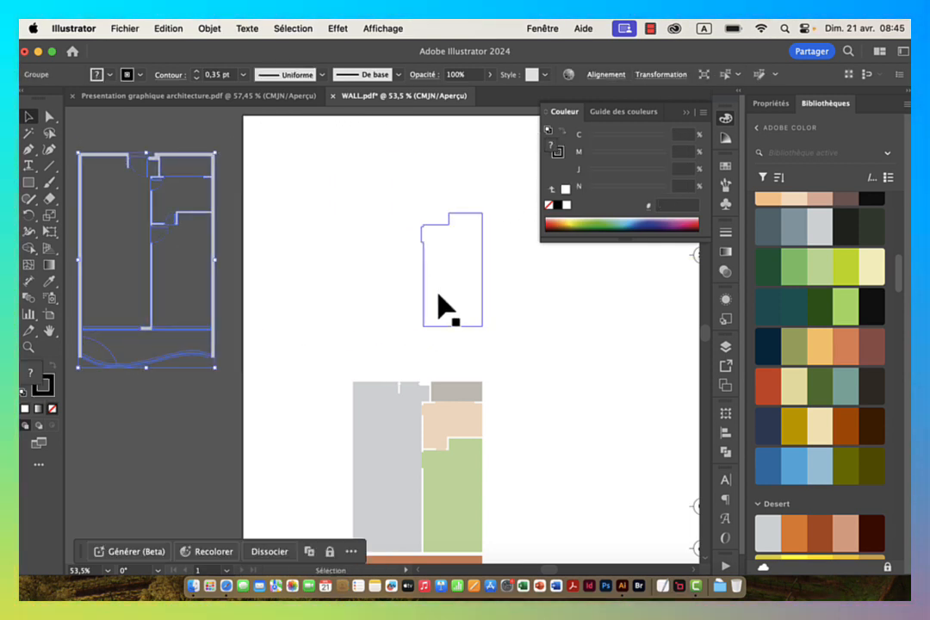
{"action": "key", "text": "super+z"}
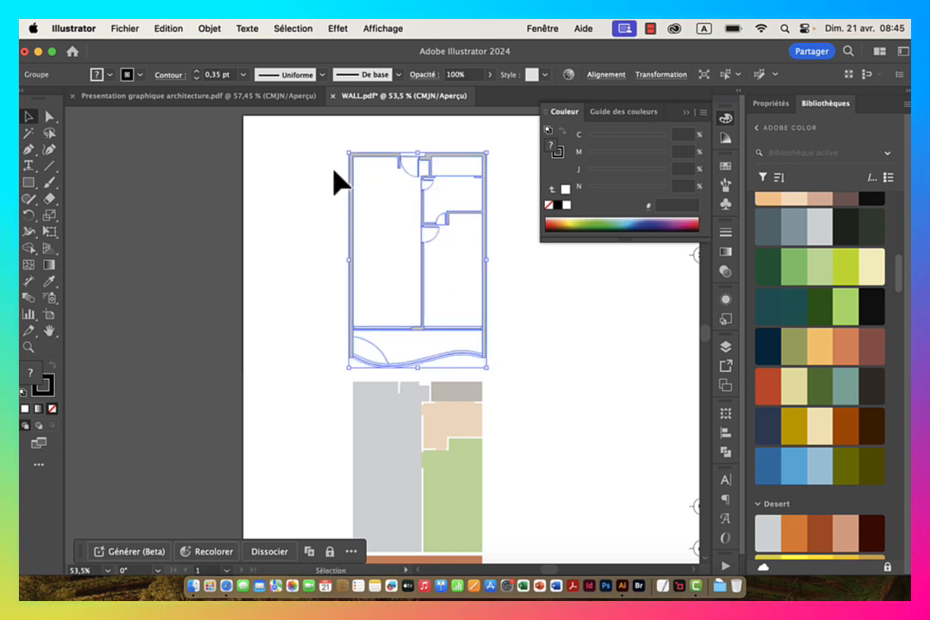
Step: Select the wall linework group together with the white room group and combine them into a single group
{"action": "key", "text": "super+shift+g"}
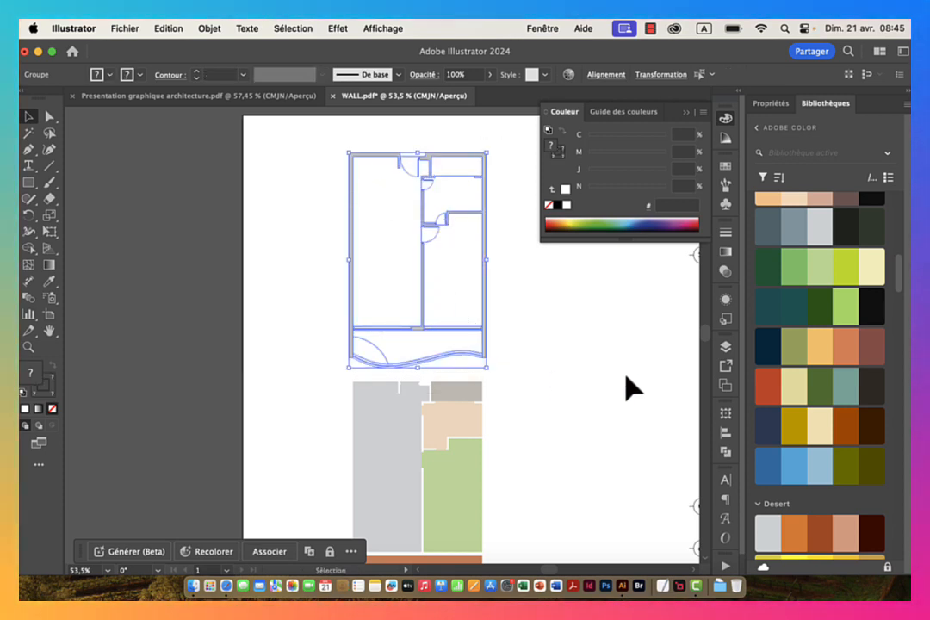
{"action": "left_click_drag", "start_coordinate": [405, 226], "coordinate": [373, 237]}
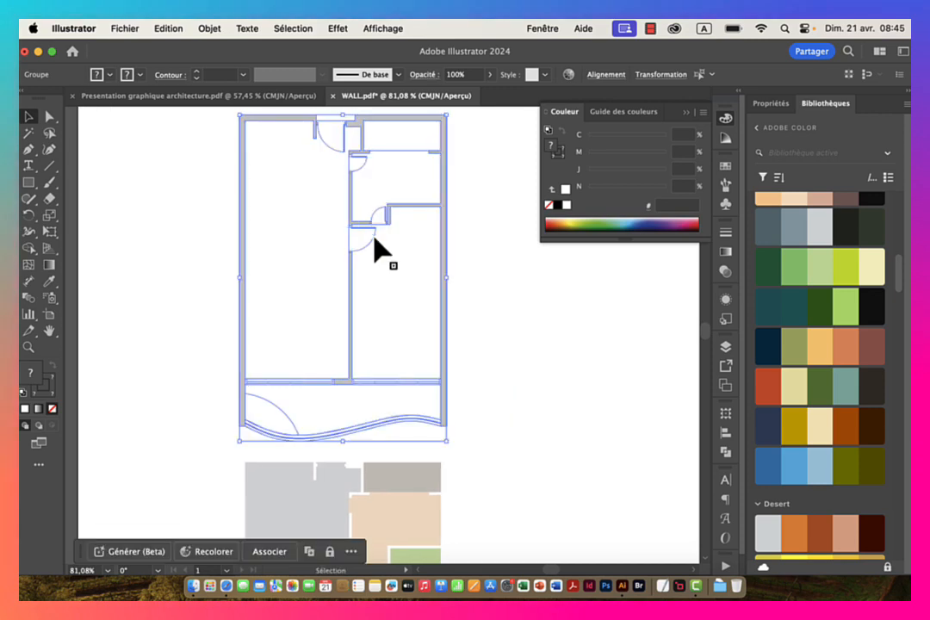
{"action": "left_click", "coordinate": [210, 31]}
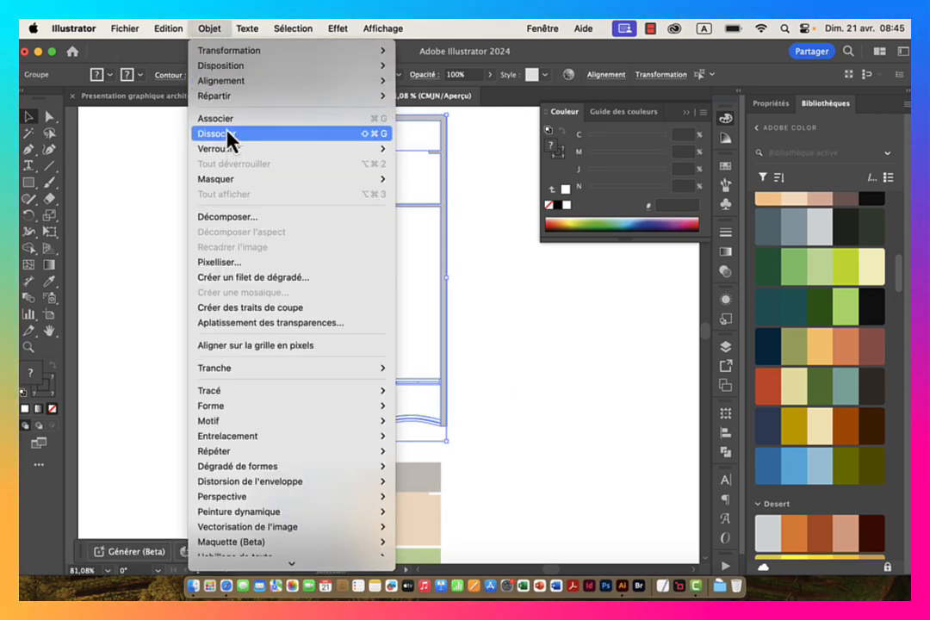
{"action": "left_click", "coordinate": [226, 122]}
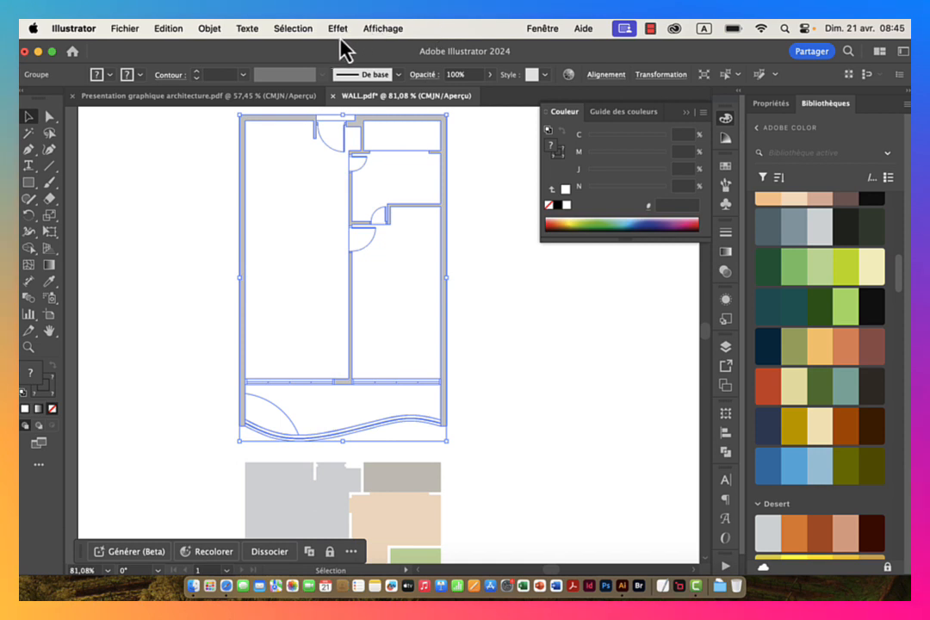
Step: Start the classic 3D extrusion and bevel effect on the grouped plan and set its position to Isométrique haut
{"action": "left_click", "coordinate": [338, 29]}
{"action": "mouse_move", "coordinate": [403, 131]}
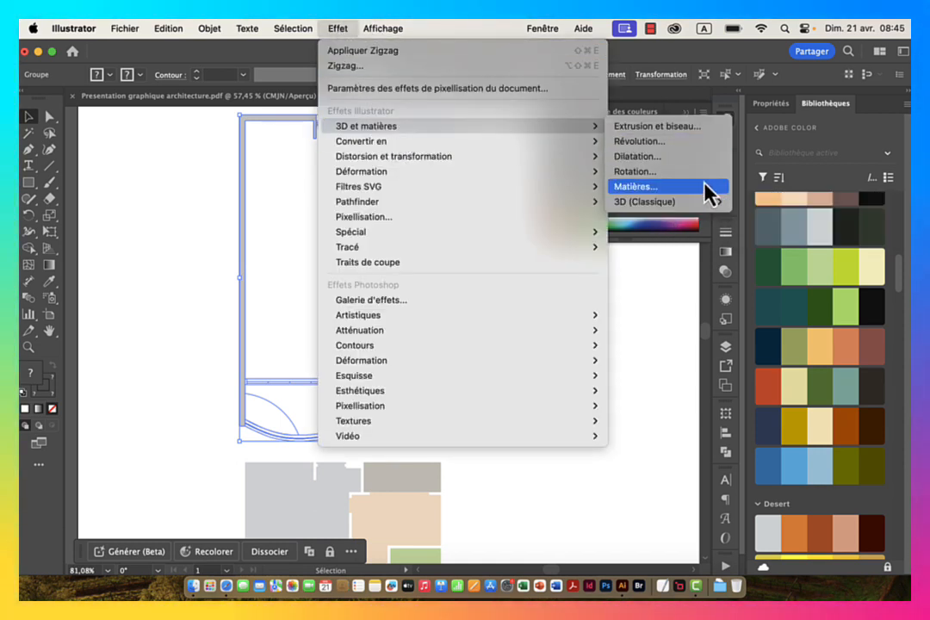
{"action": "mouse_move", "coordinate": [660, 204]}
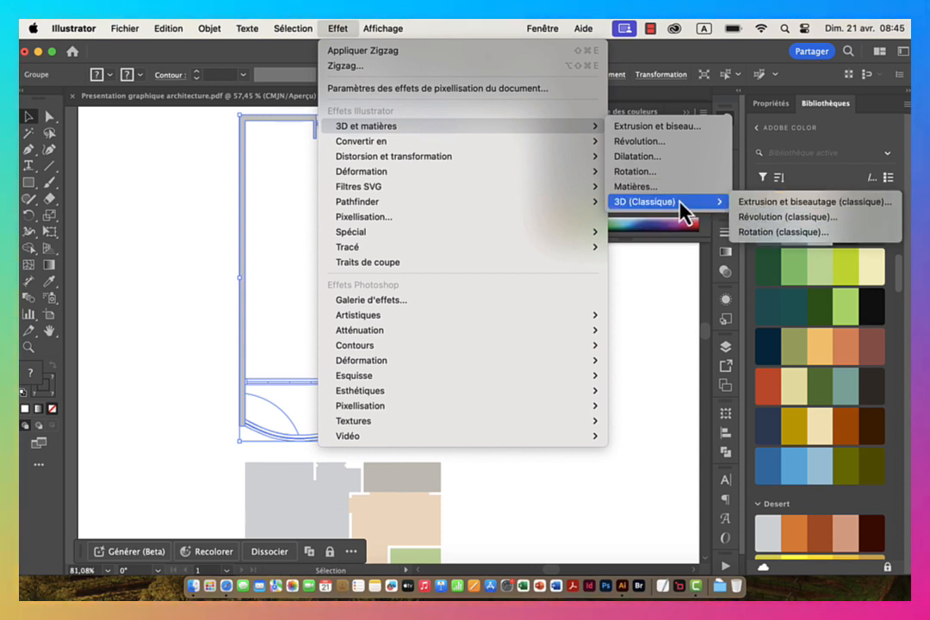
{"action": "mouse_move", "coordinate": [568, 191]}
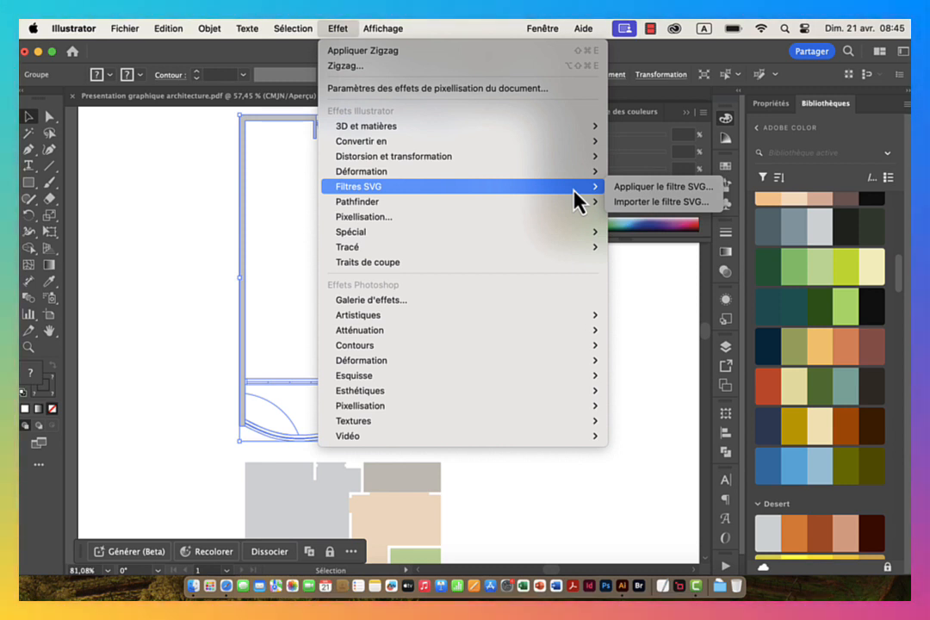
{"action": "mouse_move", "coordinate": [541, 130]}
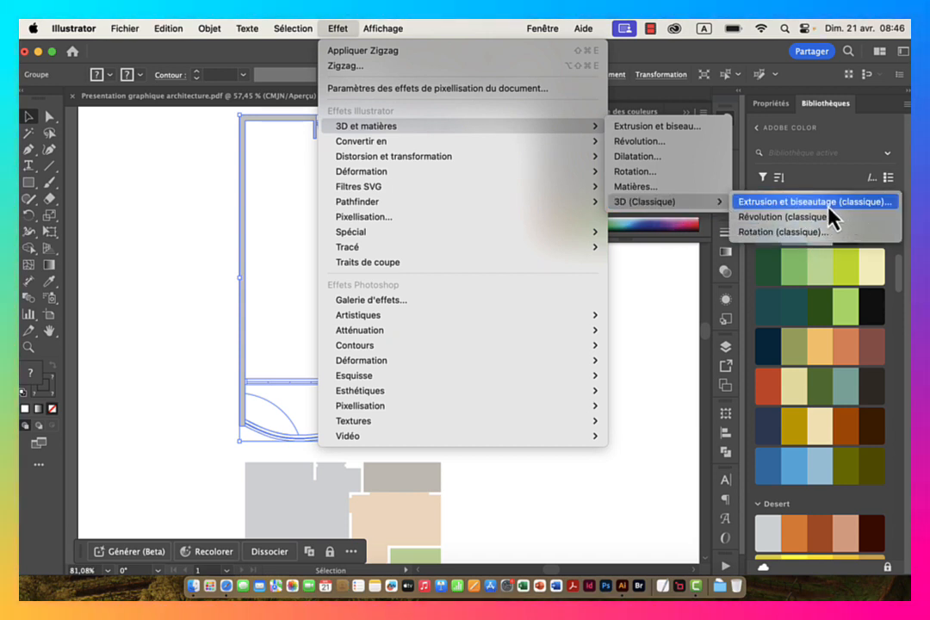
{"action": "left_click", "coordinate": [827, 207]}
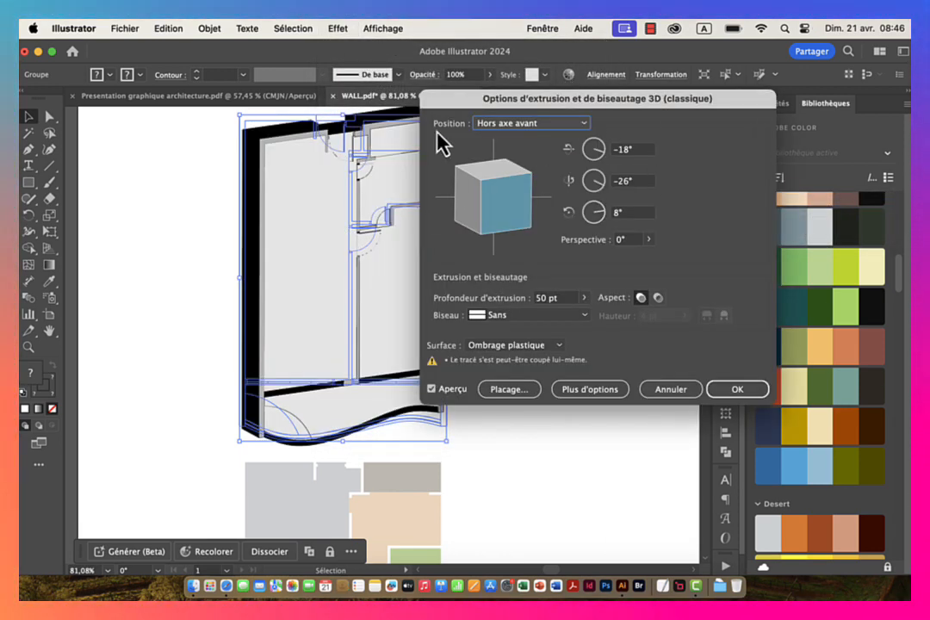
{"action": "left_click", "coordinate": [517, 126]}
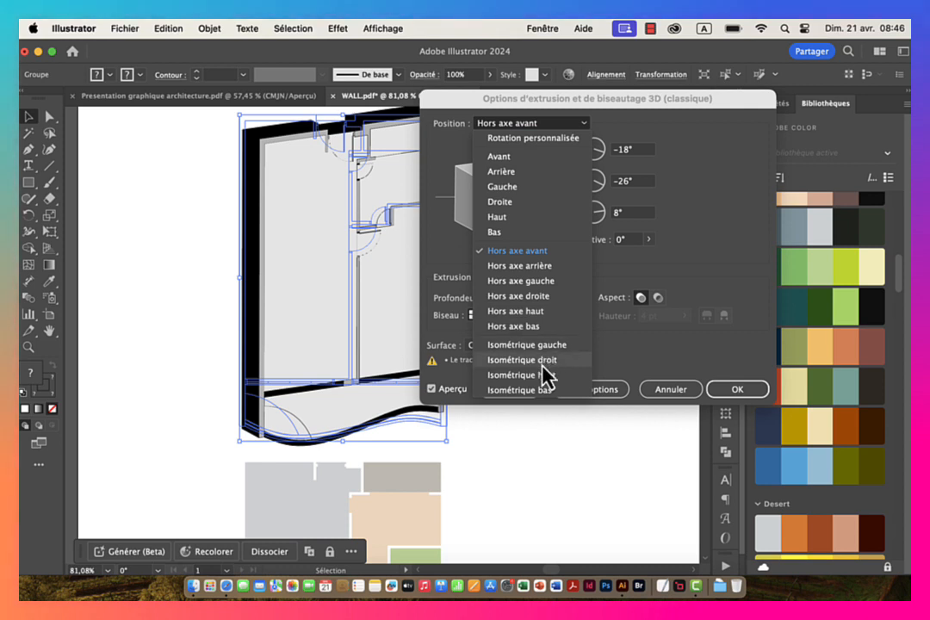
{"action": "left_click", "coordinate": [547, 376]}
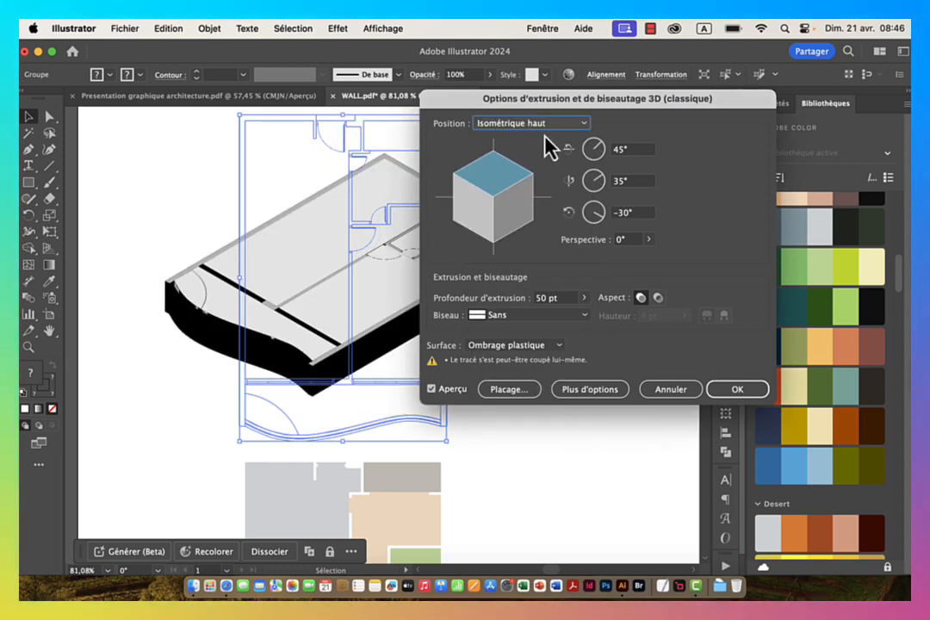
Step: Try extrusion depths of 10 pt and 5 pt on the isometric plan
{"action": "left_click", "coordinate": [565, 299]}
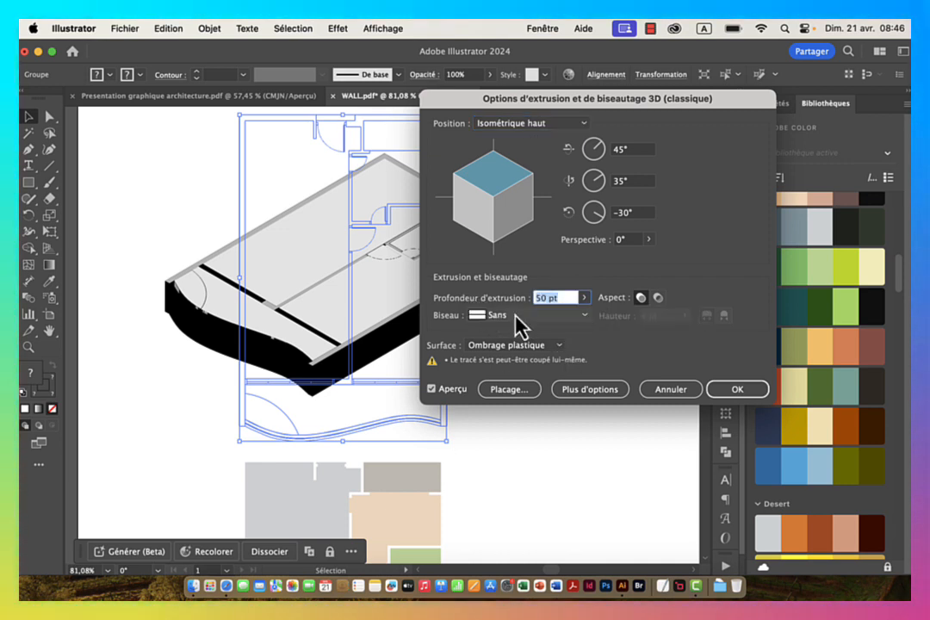
{"action": "type", "text": "10"}
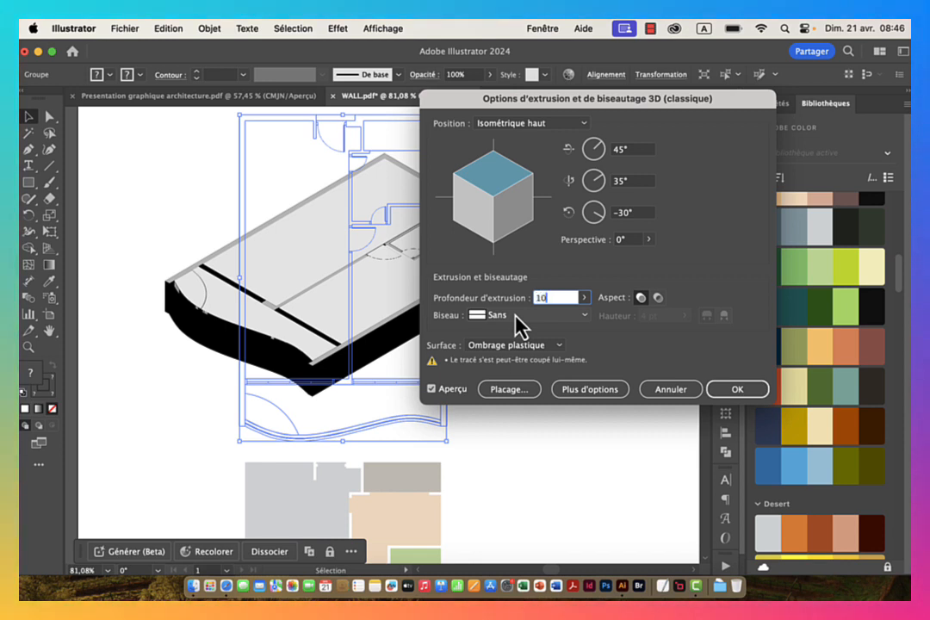
{"action": "key", "text": "Tab"}
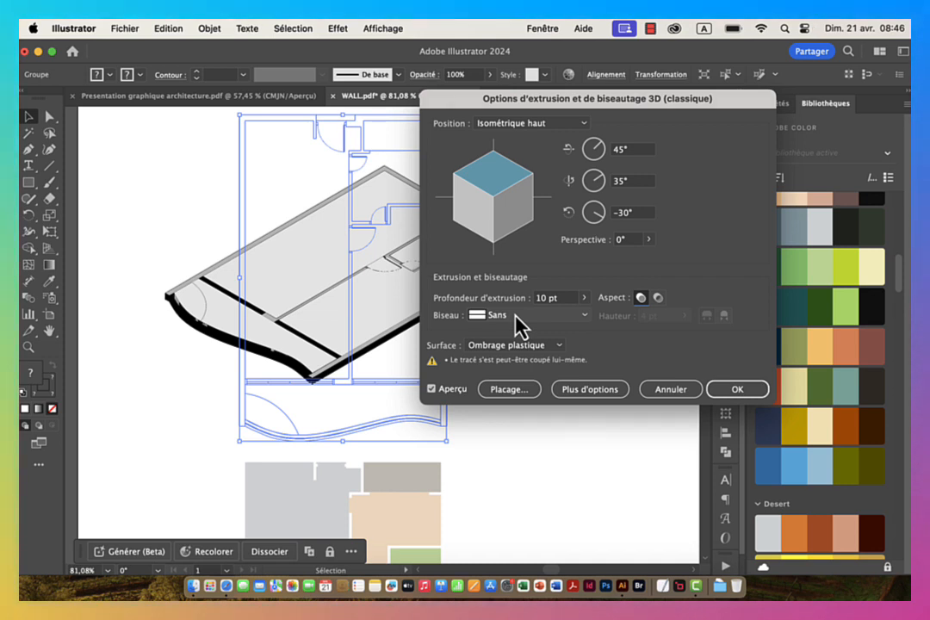
{"action": "left_click", "coordinate": [558, 298]}
{"action": "type", "text": "5"}
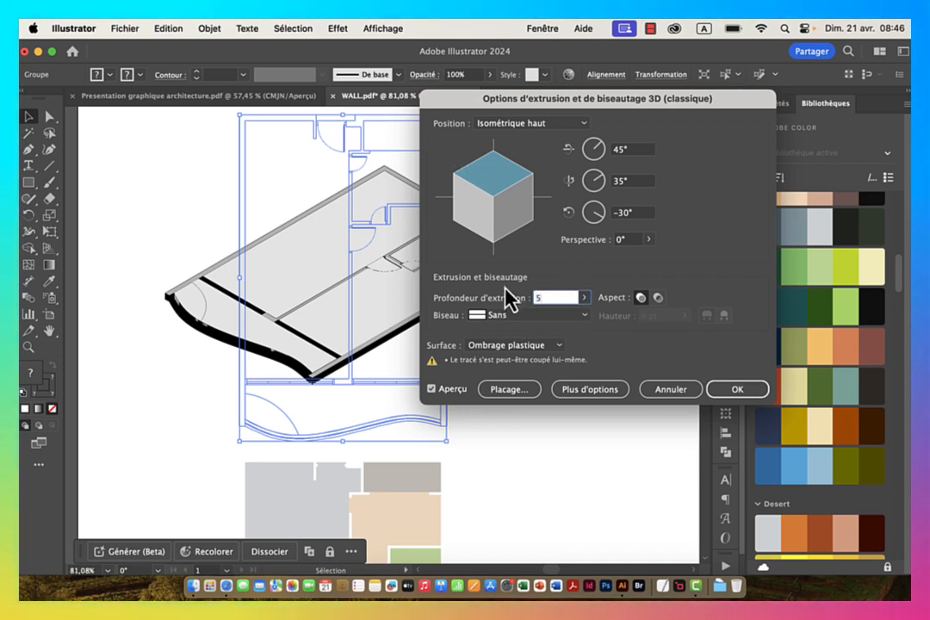
{"action": "key", "text": "Tab"}
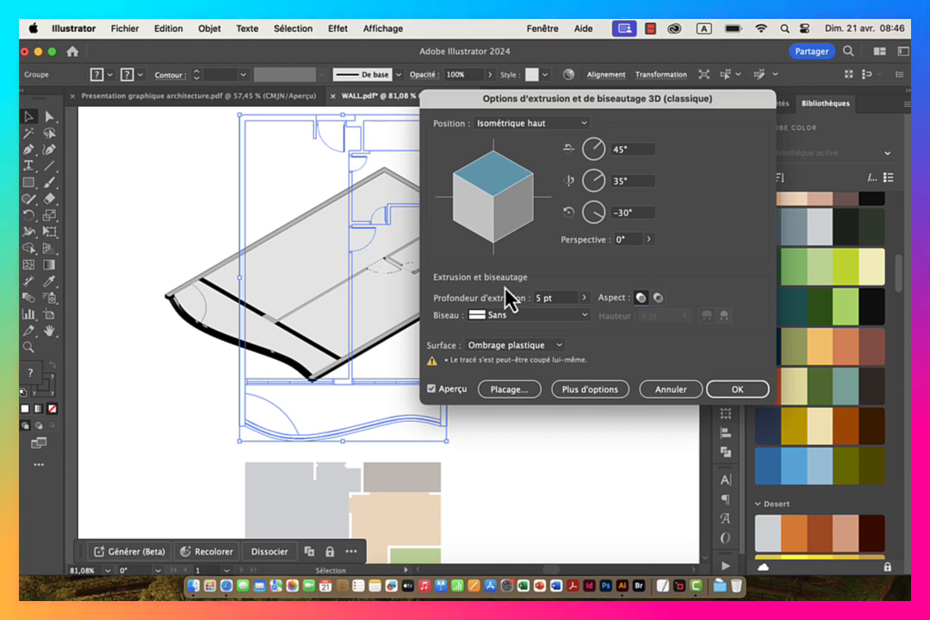
Step: Set the extrusion depth to 0 pt and apply the 3D effect to the grouped plan
{"action": "left_click", "coordinate": [558, 302]}
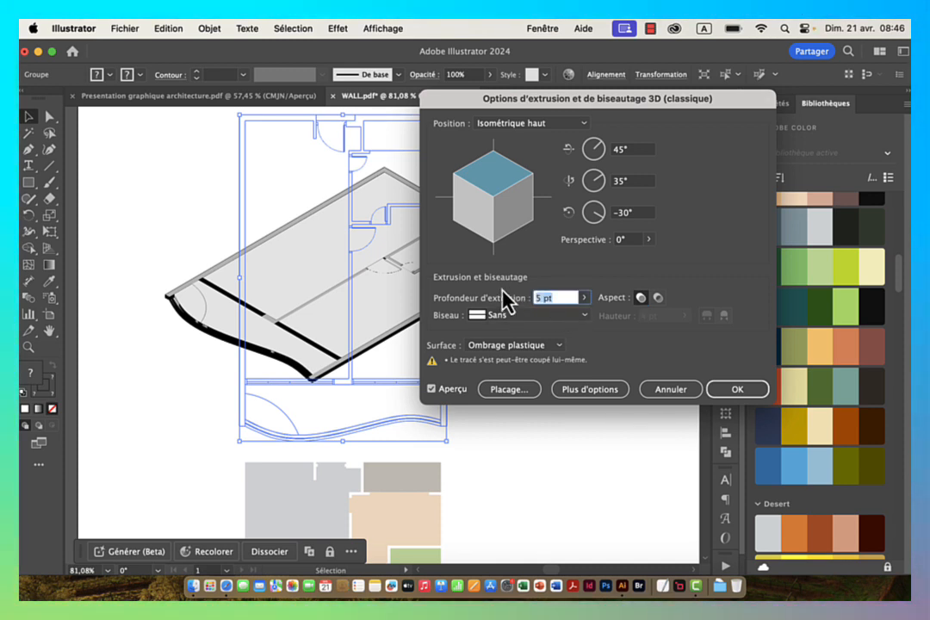
{"action": "type", "text": "0"}
{"action": "key", "text": "Tab"}
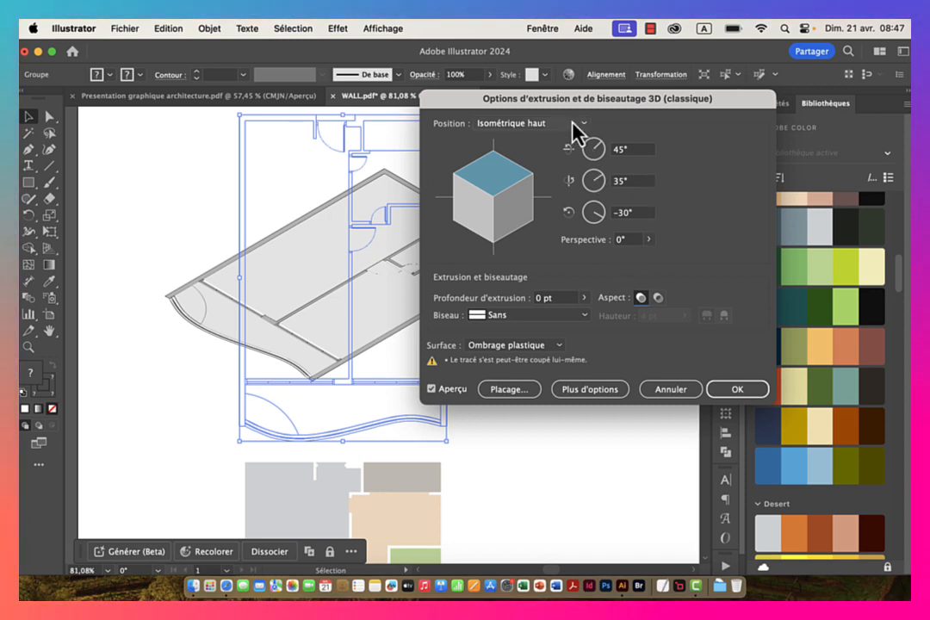
{"action": "left_click_drag", "start_coordinate": [557, 107], "coordinate": [610, 87]}
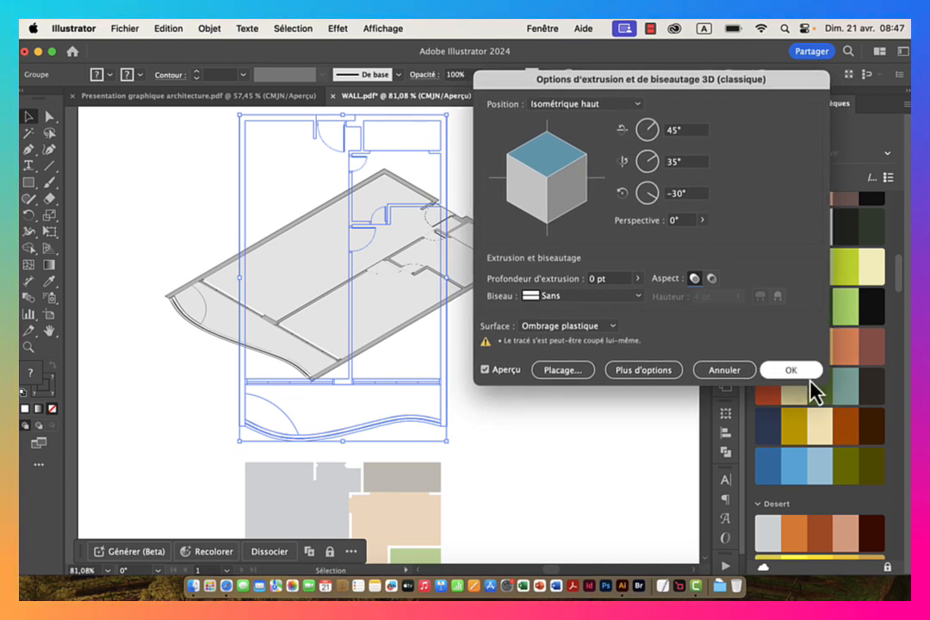
{"action": "left_click", "coordinate": [794, 371]}
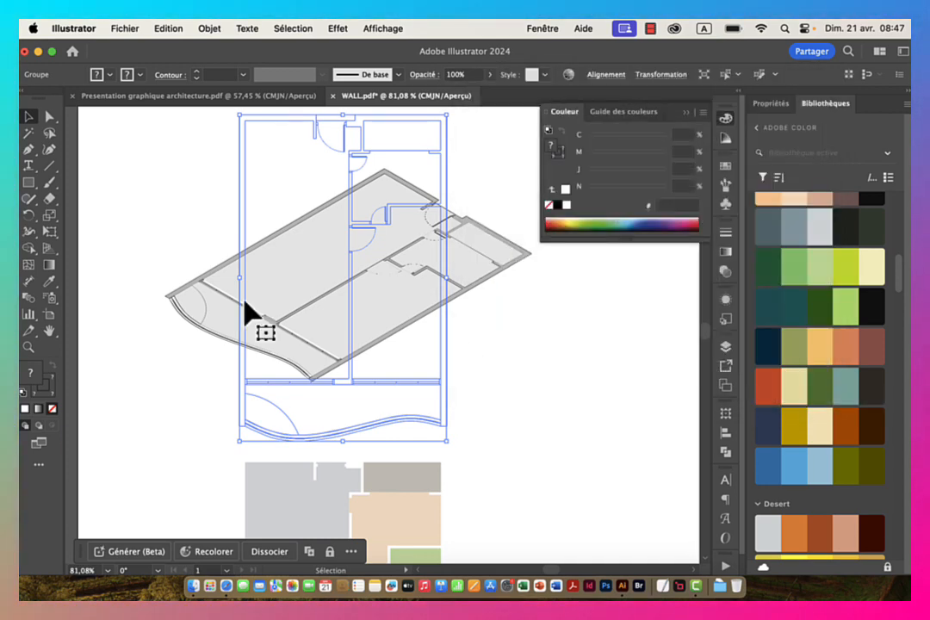
Step: Duplicate all the coloured room shapes straight down, placing the copy just below the artboard
{"action": "left_click_drag", "start_coordinate": [453, 329], "coordinate": [379, 329]}
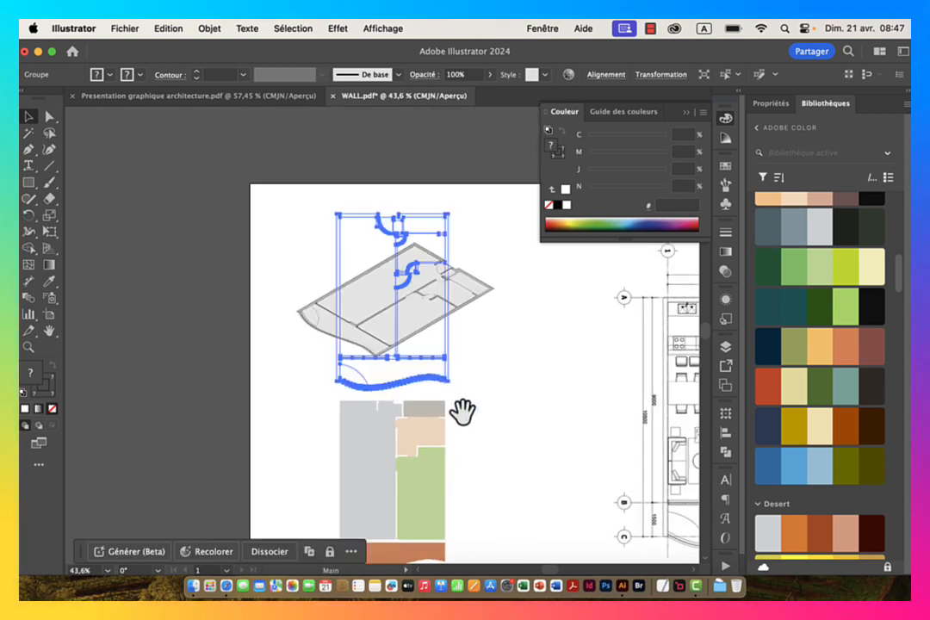
{"action": "left_click_drag", "start_coordinate": [463, 411], "coordinate": [403, 297]}
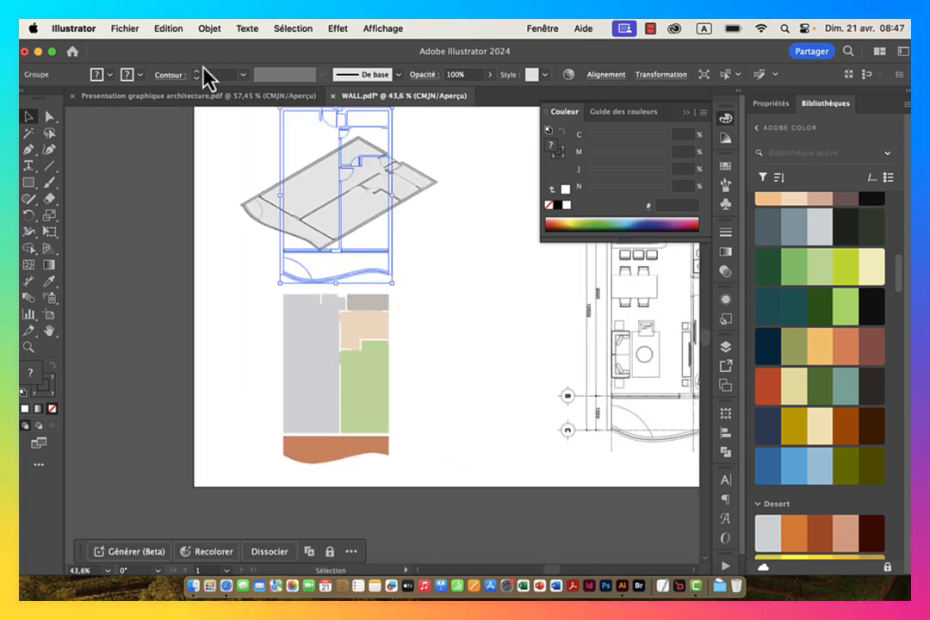
{"action": "left_click_drag", "start_coordinate": [257, 318], "coordinate": [405, 465]}
{"action": "left_click", "coordinate": [446, 391]}
{"action": "left_click_drag", "start_coordinate": [439, 385], "coordinate": [377, 302]}
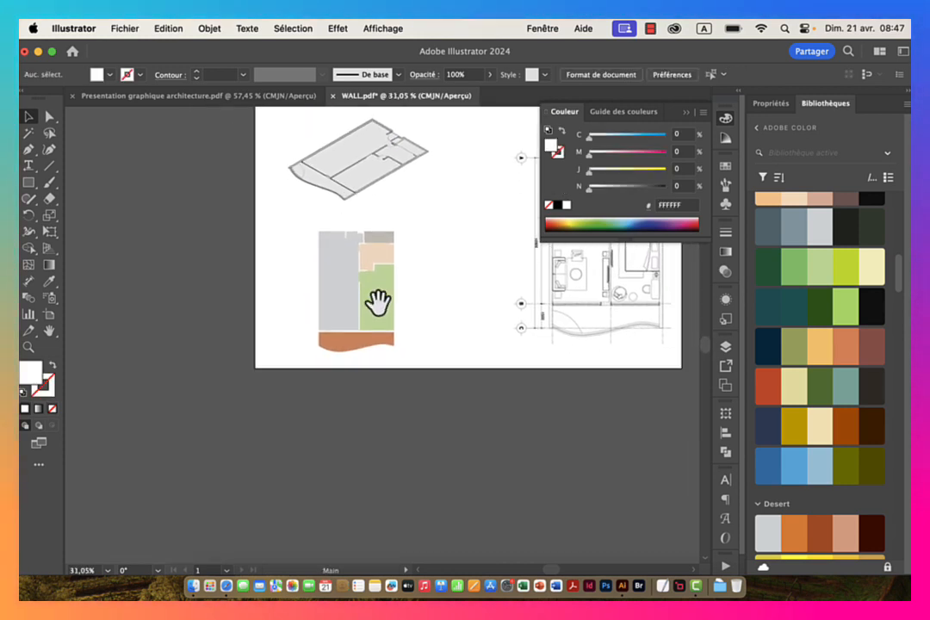
{"action": "left_click_drag", "start_coordinate": [297, 249], "coordinate": [432, 336]}
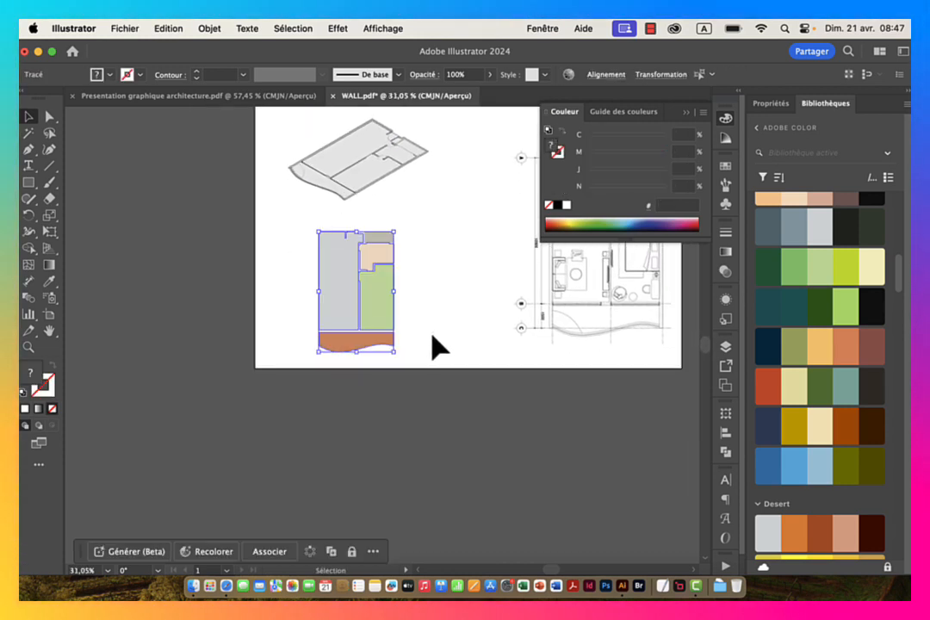
{"action": "left_click_drag", "start_coordinate": [349, 268], "coordinate": [346, 403]}
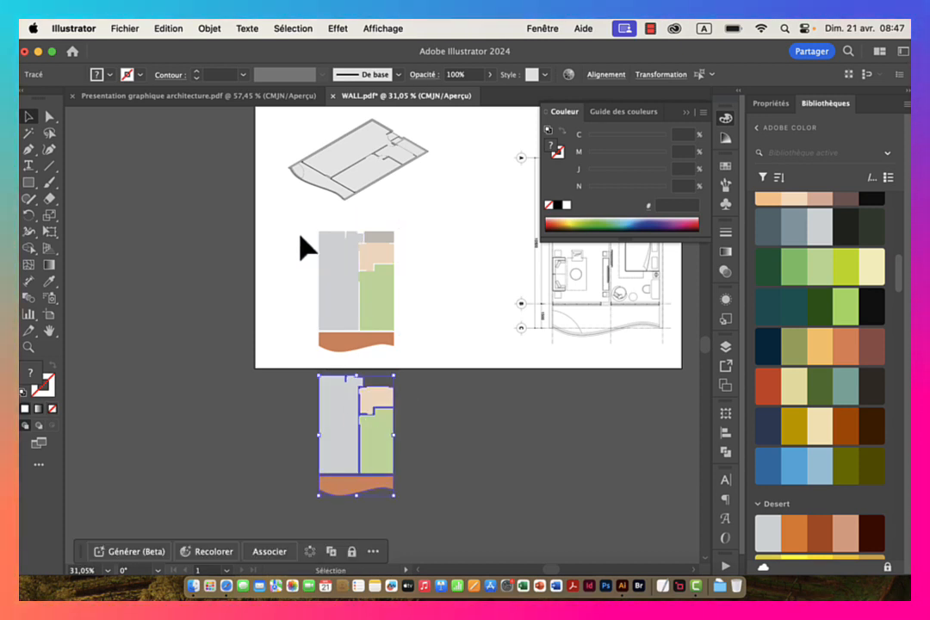
Step: Group the original coloured room shapes on the artboard and reapply the last classic extrusion and bevel effect to the group
{"action": "left_click_drag", "start_coordinate": [434, 349], "coordinate": [437, 351]}
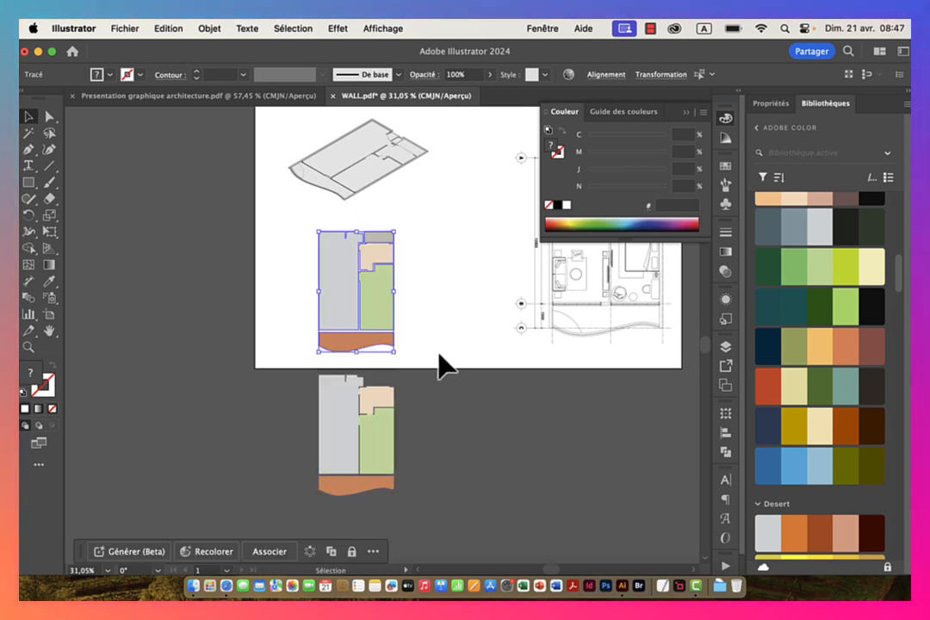
{"action": "left_click", "coordinate": [209, 30]}
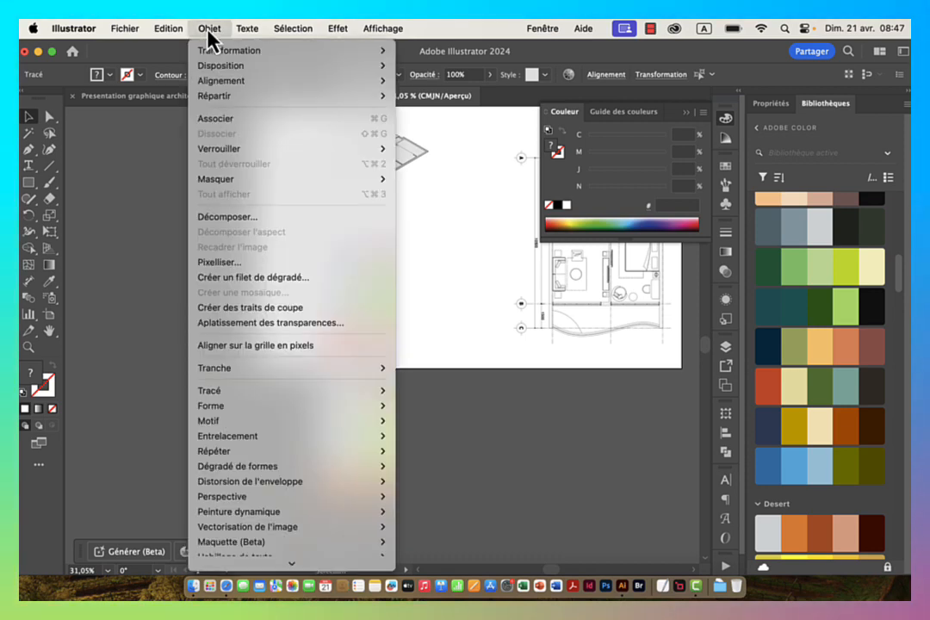
{"action": "left_click", "coordinate": [227, 119]}
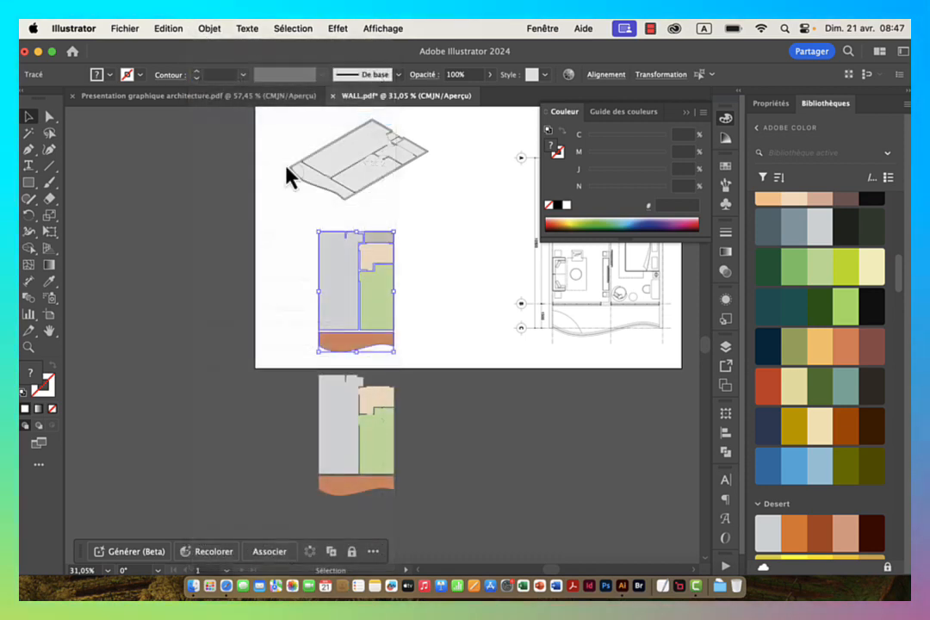
{"action": "left_click_drag", "start_coordinate": [359, 240], "coordinate": [378, 254]}
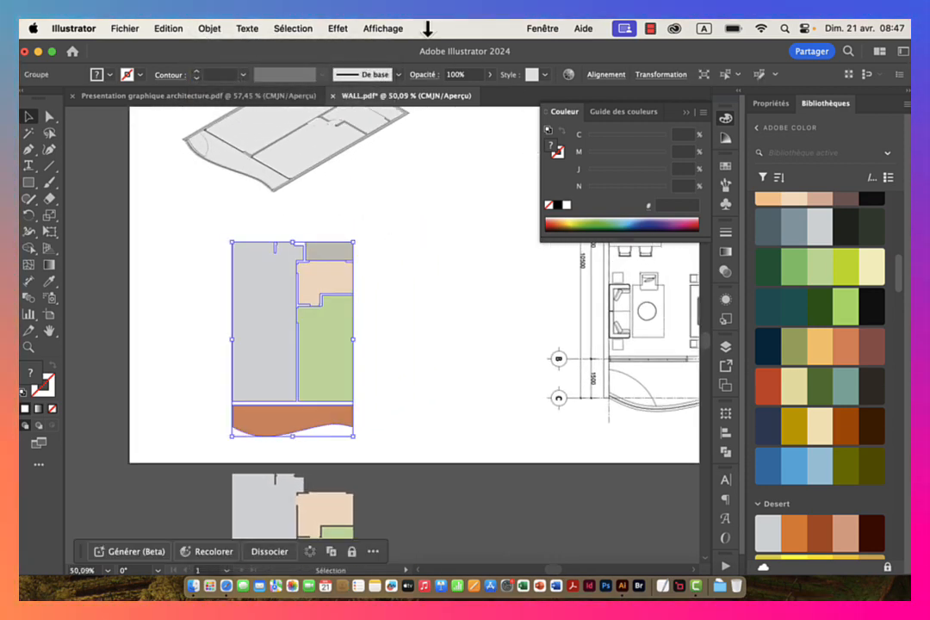
{"action": "left_click", "coordinate": [340, 33]}
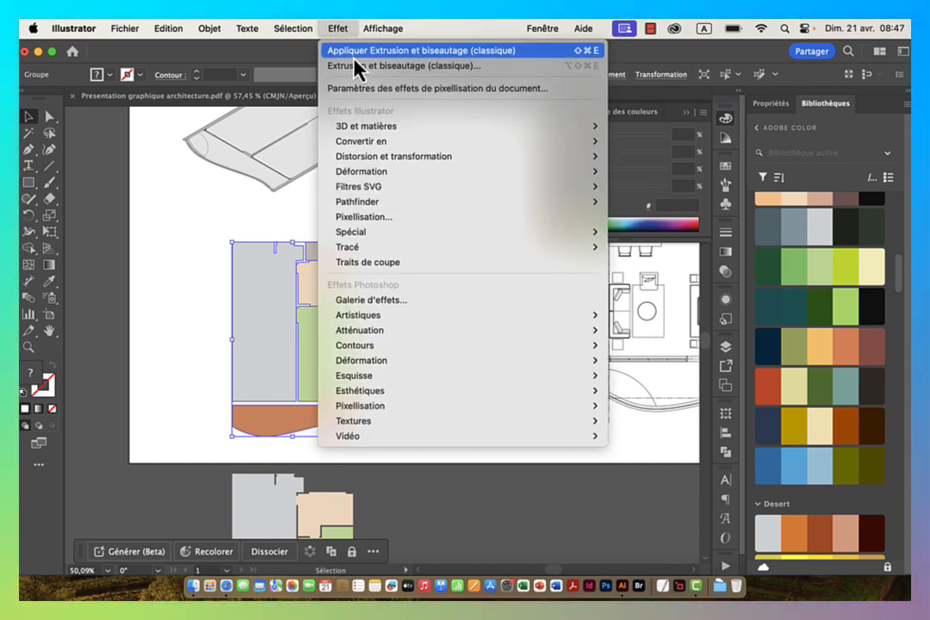
{"action": "left_click", "coordinate": [403, 53]}
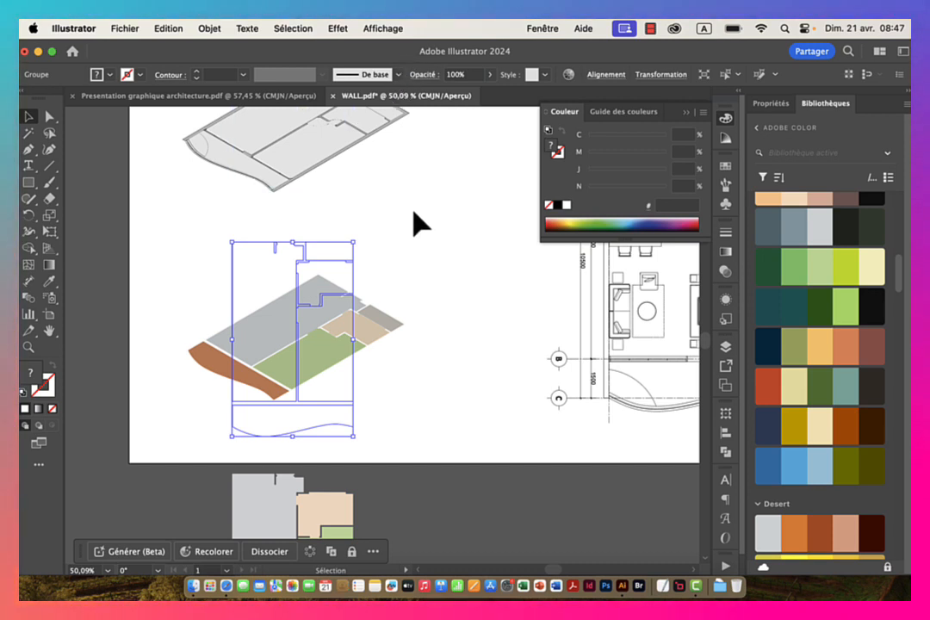
Step: Reopen the 3D extrusion effect options of the coloured room group and set the extrusion depth to 10 pt
{"action": "left_click", "coordinate": [726, 299]}
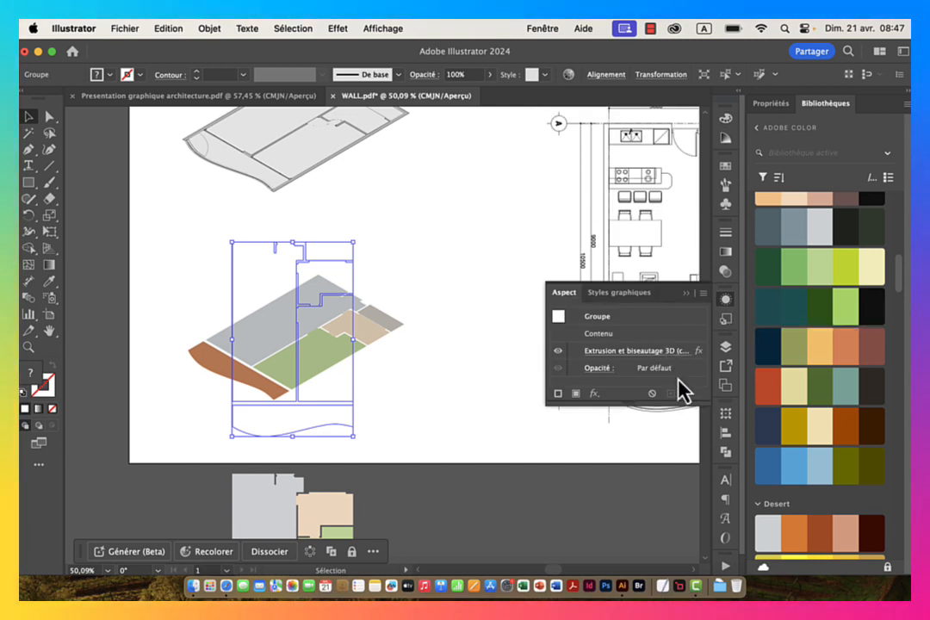
{"action": "left_click", "coordinate": [637, 364]}
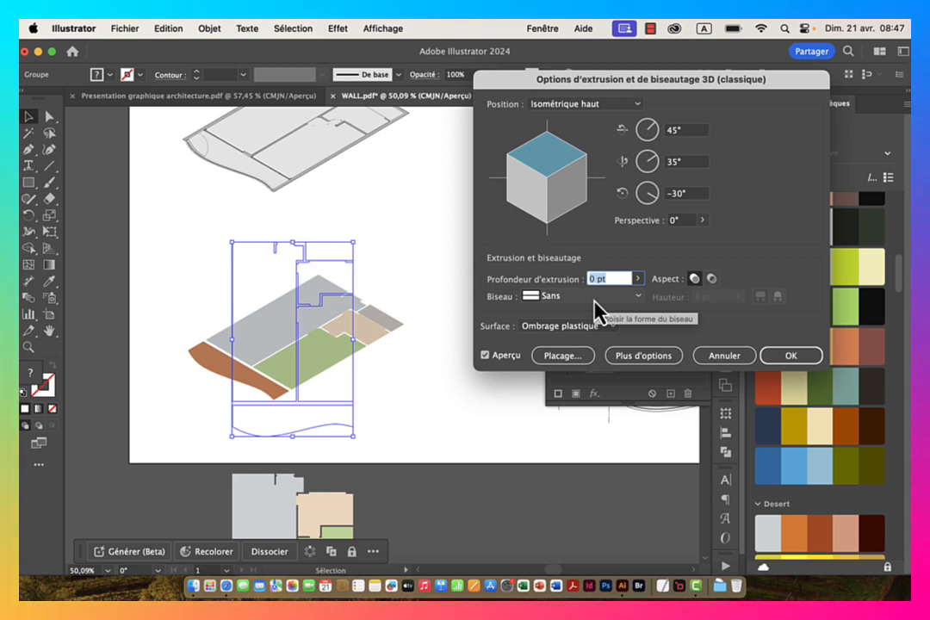
{"action": "type", "text": "10"}
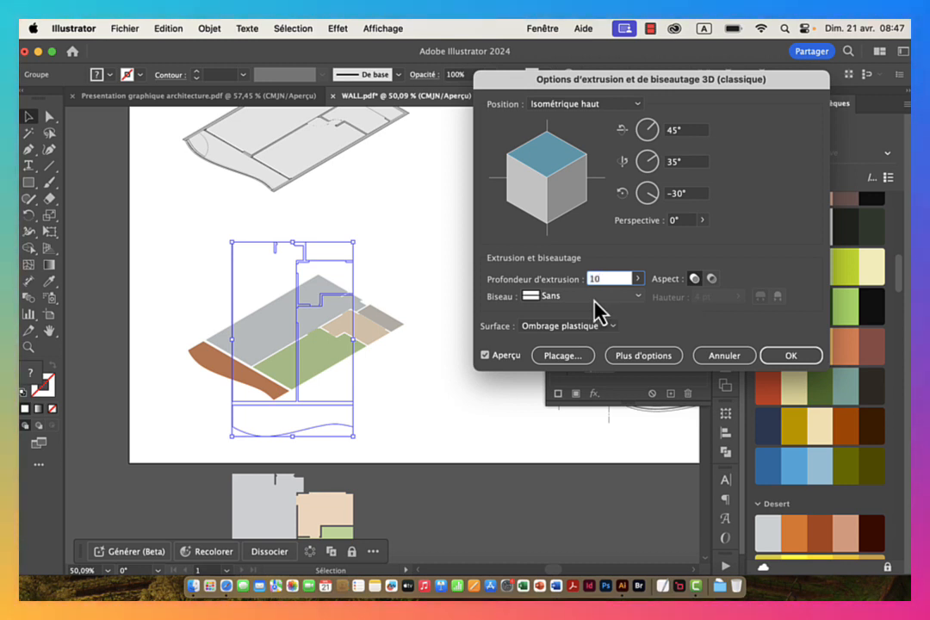
{"action": "key", "text": "Tab"}
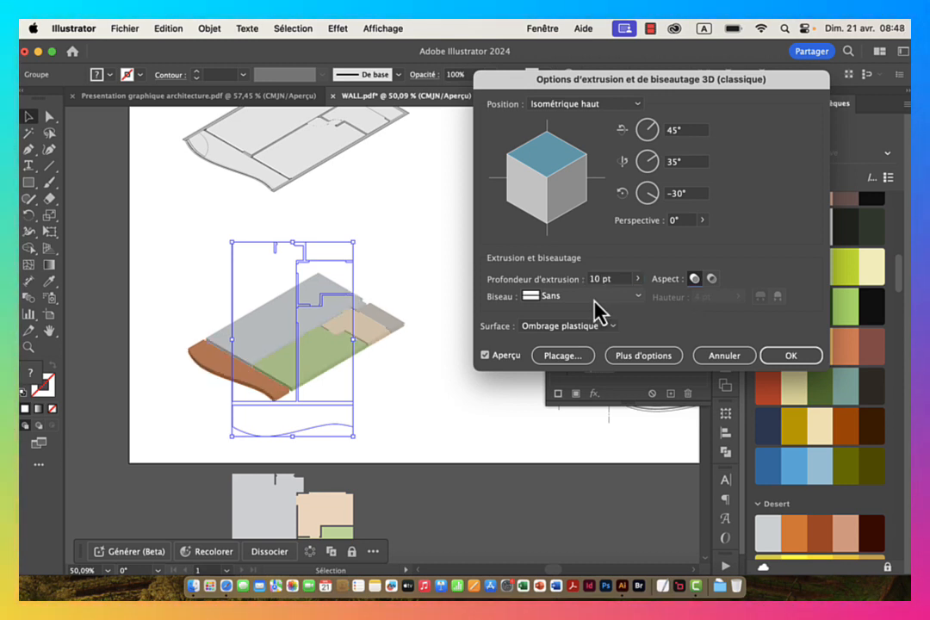
Step: Try the Classic bevel on the coloured rooms and set the extrusion depth to 20 pt
{"action": "left_click", "coordinate": [594, 301]}
{"action": "left_click", "coordinate": [607, 309]}
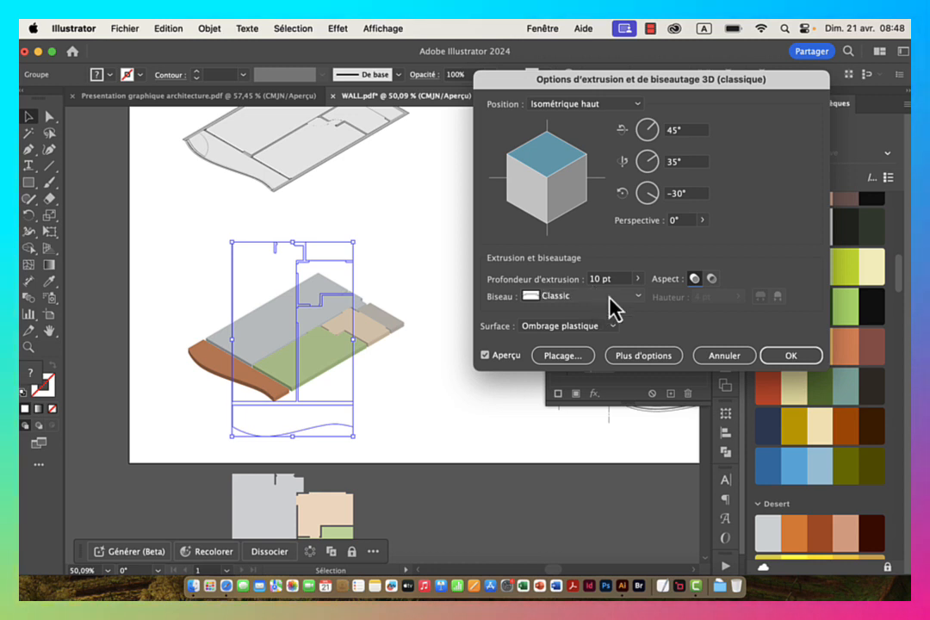
{"action": "left_click", "coordinate": [618, 280]}
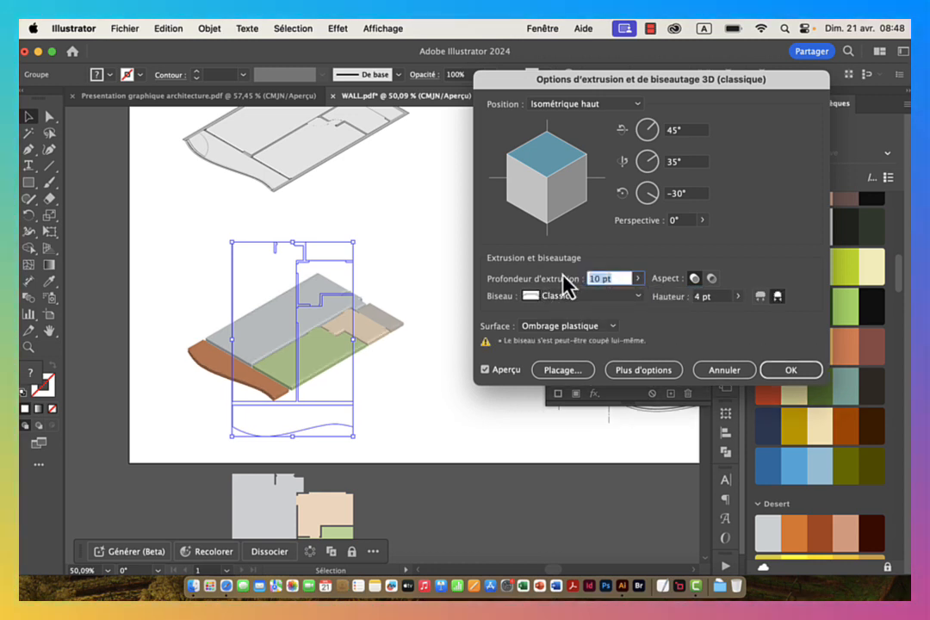
{"action": "type", "text": "20"}
{"action": "key", "text": "Tab"}
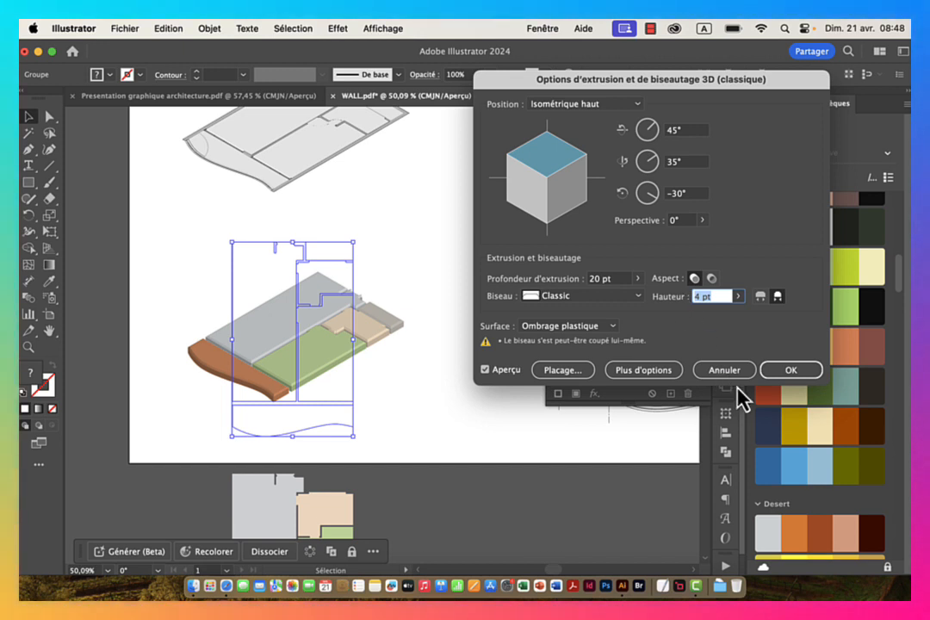
Step: Try a bevel height of 1 pt, set the bevel back to Sans and apply the effect to the coloured rooms
{"action": "type", "text": "1"}
{"action": "key", "text": "Tab"}
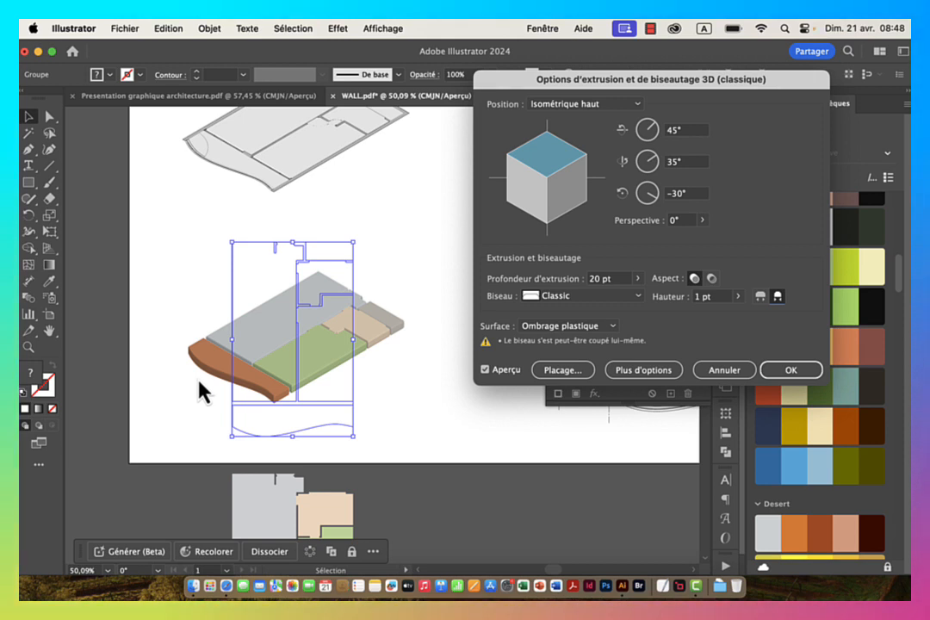
{"action": "left_click", "coordinate": [585, 300]}
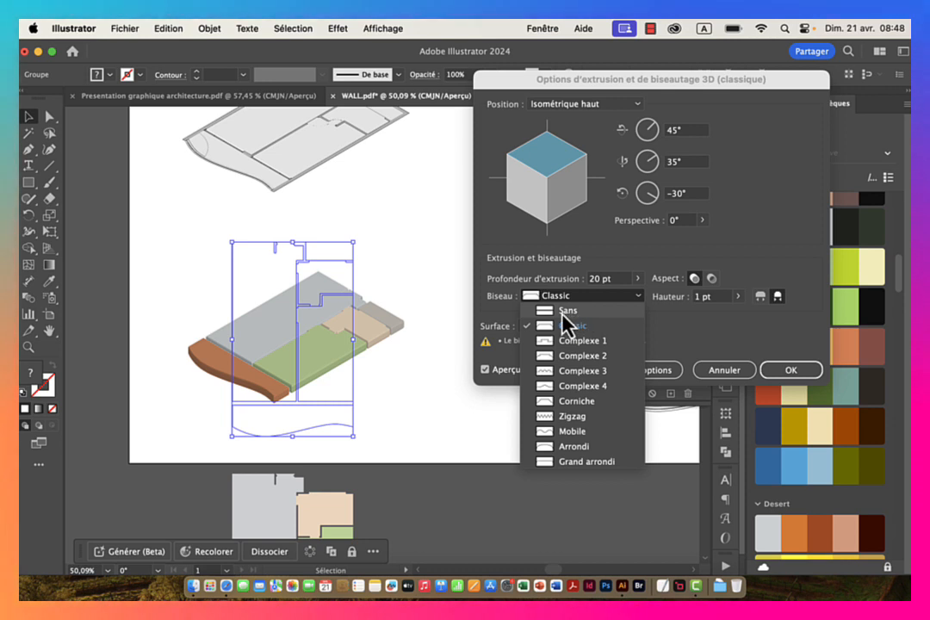
{"action": "left_click", "coordinate": [567, 313]}
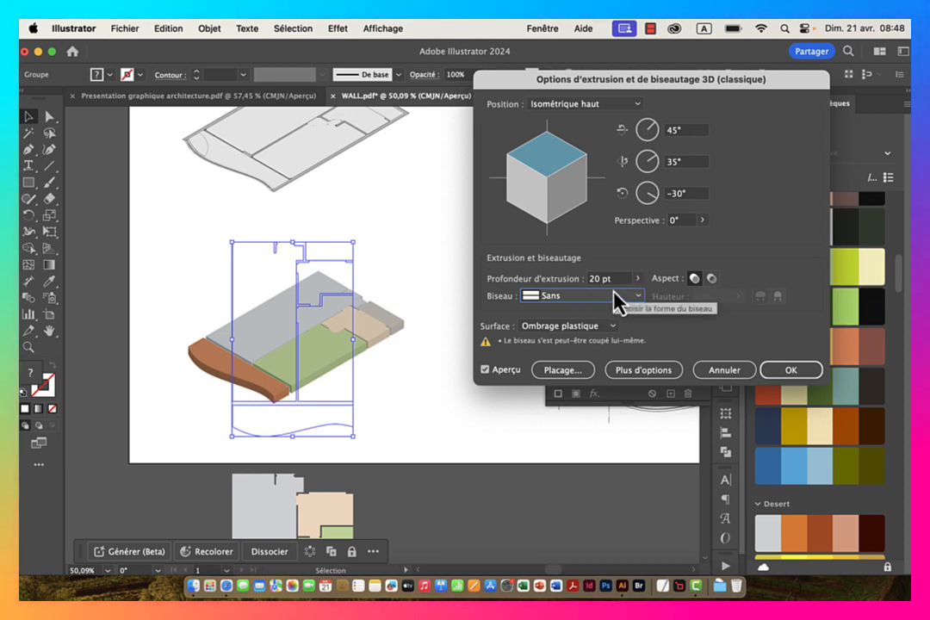
{"action": "left_click", "coordinate": [790, 370]}
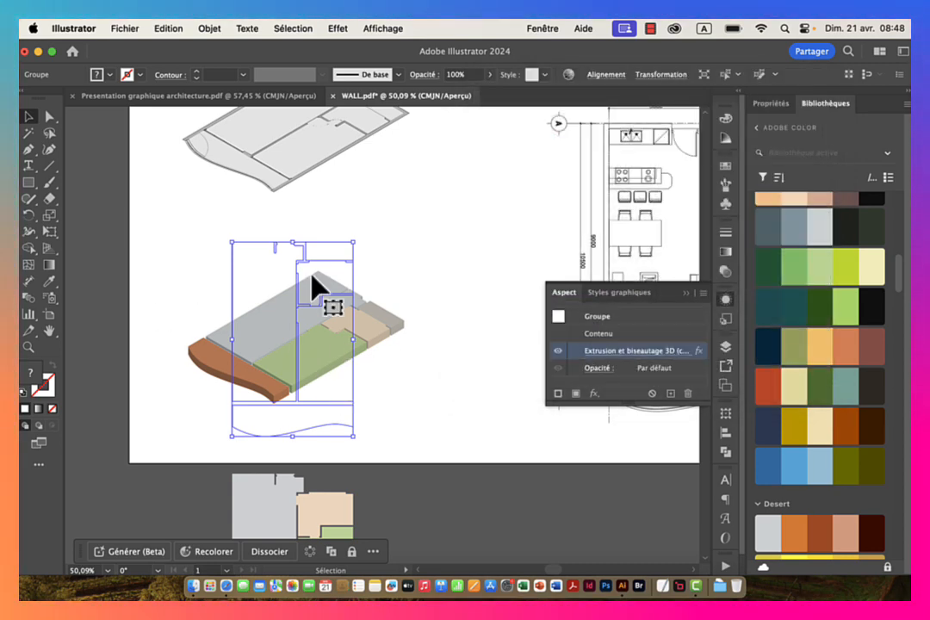
Step: Select the isometric wall plan and expand its appearance into editable shapes
{"action": "left_click", "coordinate": [370, 176]}
{"action": "left_click_drag", "start_coordinate": [368, 162], "coordinate": [379, 301]}
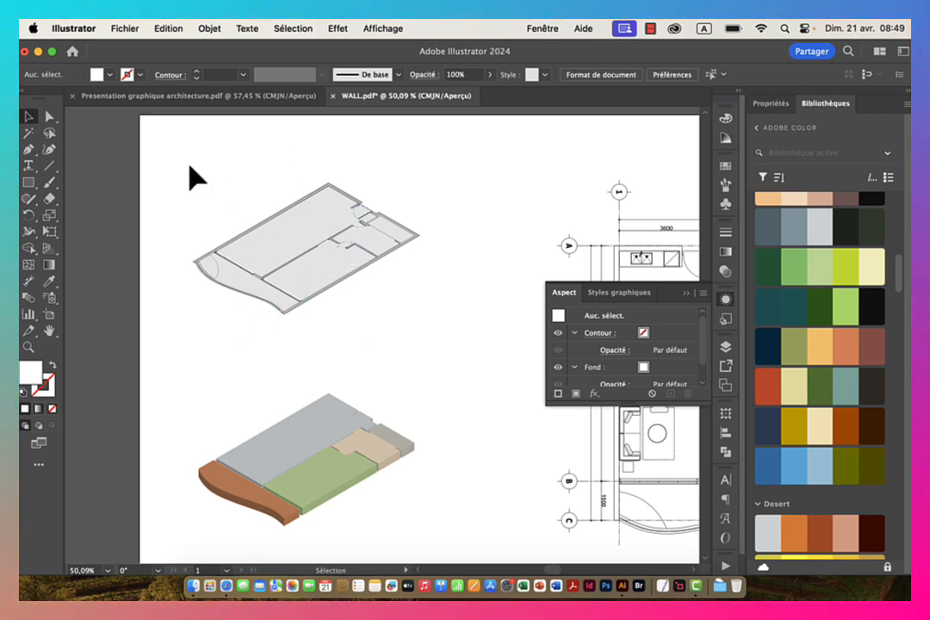
{"action": "left_click_drag", "start_coordinate": [180, 162], "coordinate": [415, 313]}
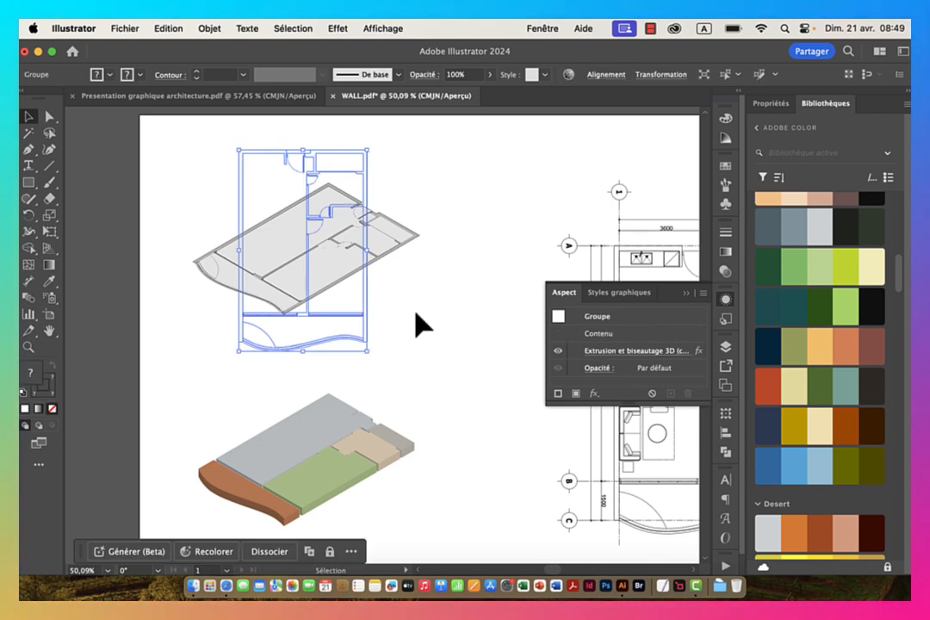
{"action": "left_click", "coordinate": [207, 29]}
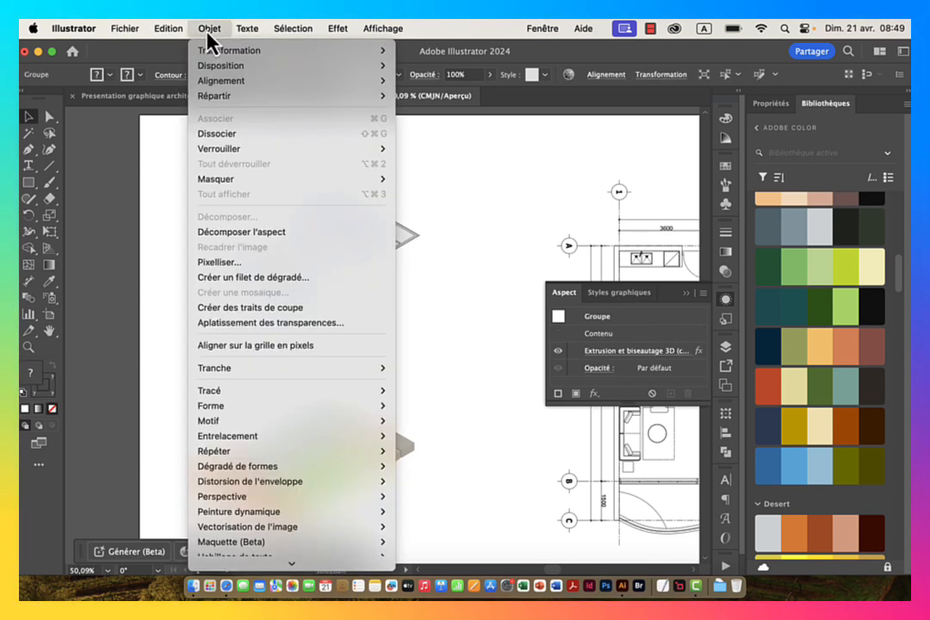
{"action": "left_click", "coordinate": [264, 232]}
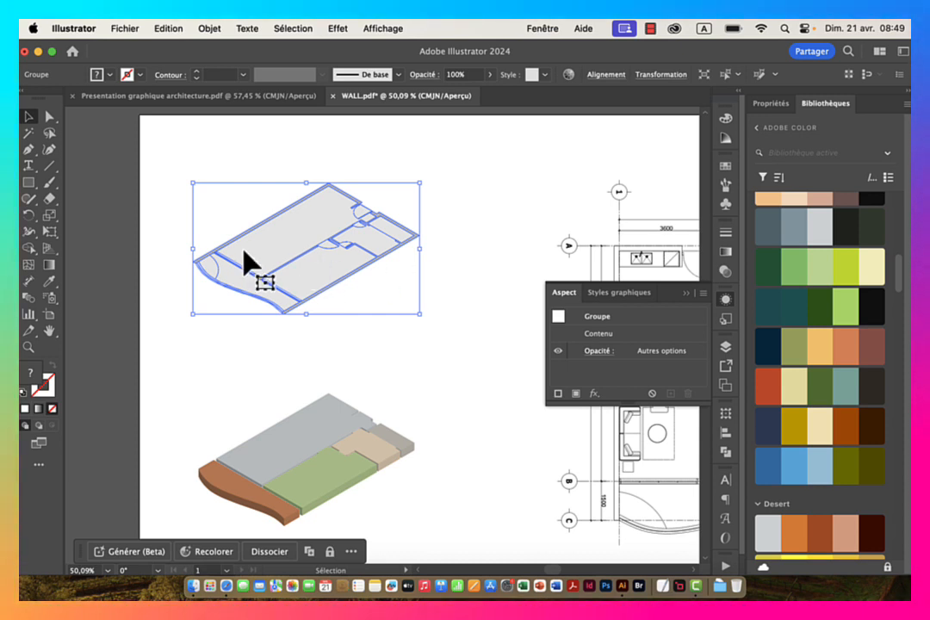
Step: Select the extruded coloured room group and expand its appearance into editable shapes
{"action": "left_click_drag", "start_coordinate": [395, 415], "coordinate": [379, 338]}
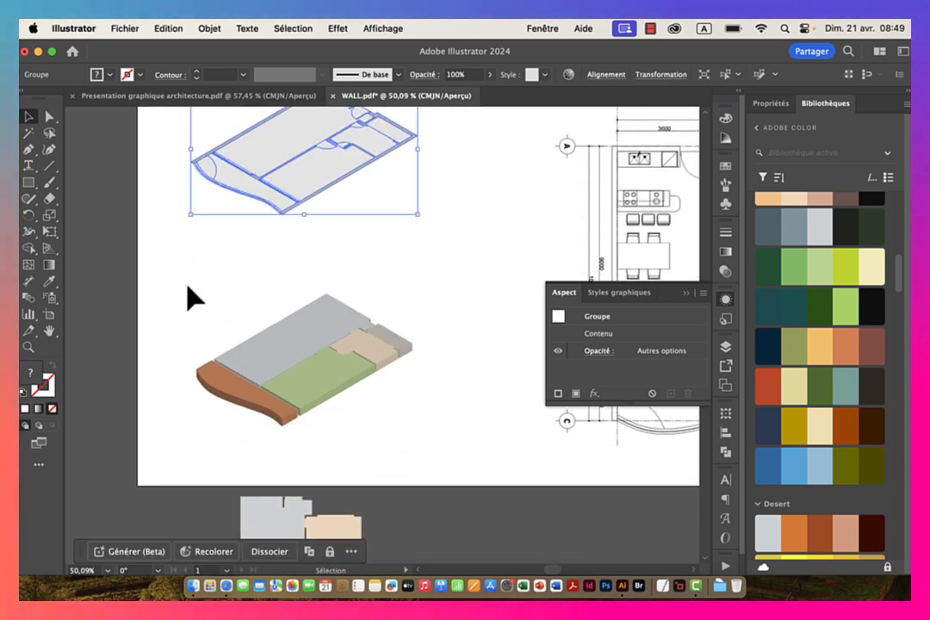
{"action": "left_click", "coordinate": [407, 389]}
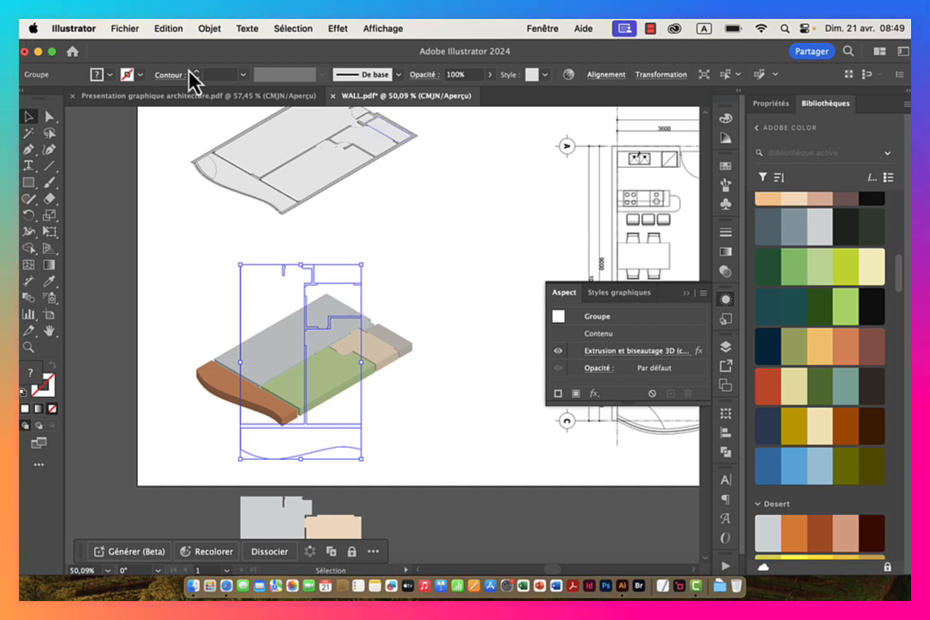
{"action": "left_click", "coordinate": [208, 32]}
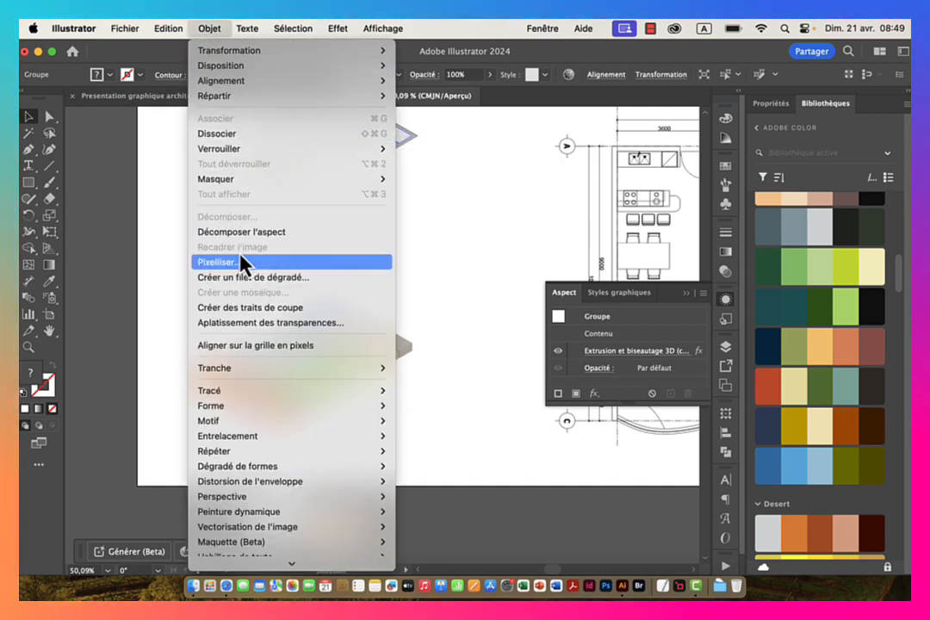
{"action": "left_click", "coordinate": [244, 233]}
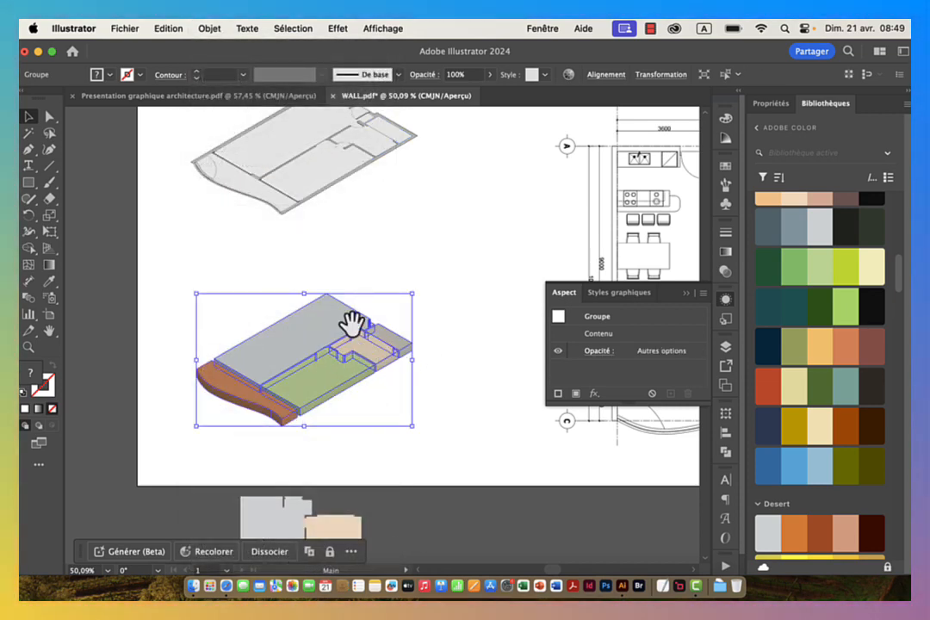
Step: Try the coloured extruded group close beneath the wall plan, and move it farther down to leave a wide vertical gap
{"action": "left_click_drag", "start_coordinate": [353, 322], "coordinate": [380, 357]}
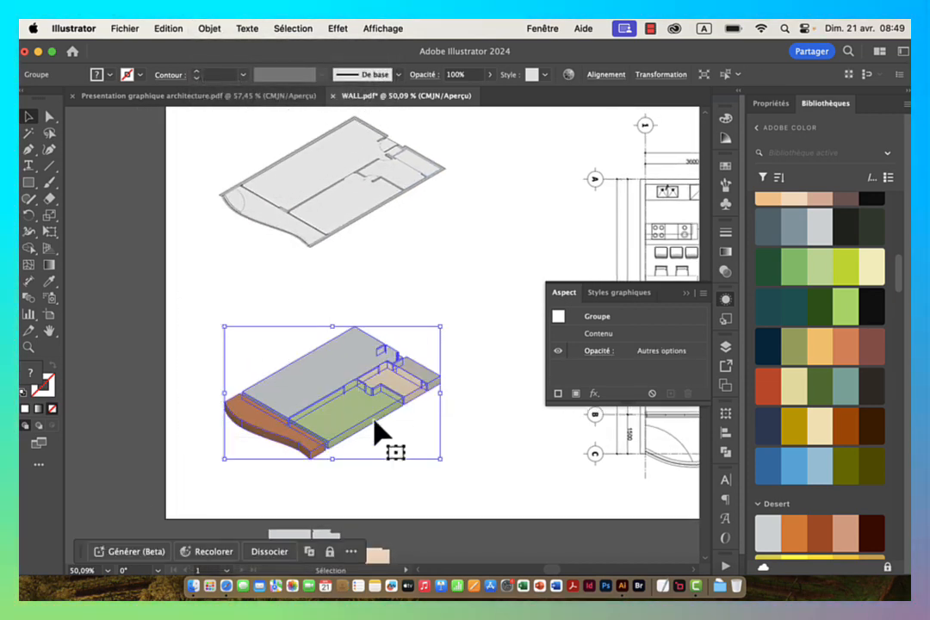
{"action": "left_click_drag", "start_coordinate": [333, 413], "coordinate": [339, 341]}
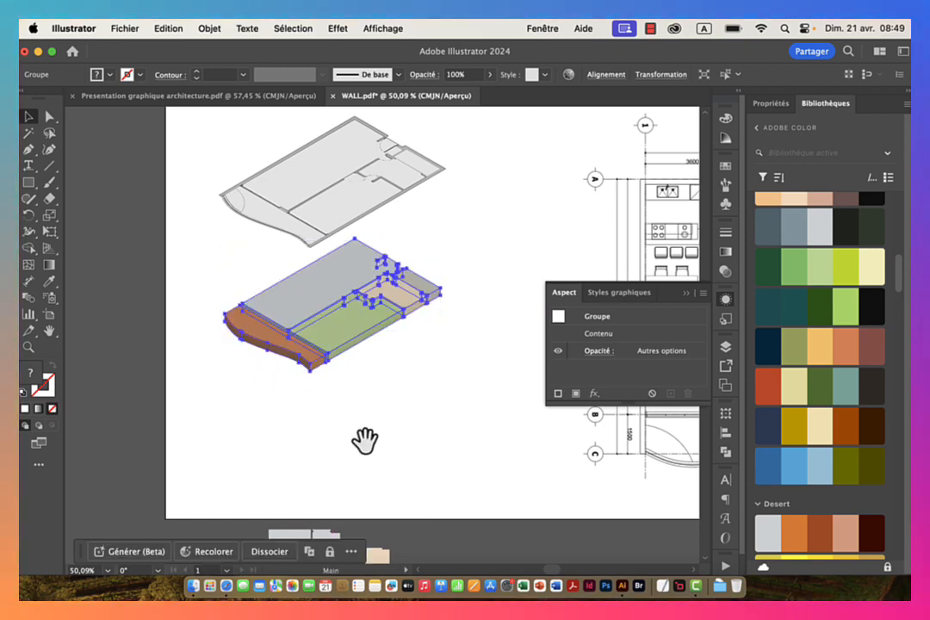
{"action": "left_click_drag", "start_coordinate": [365, 438], "coordinate": [361, 469]}
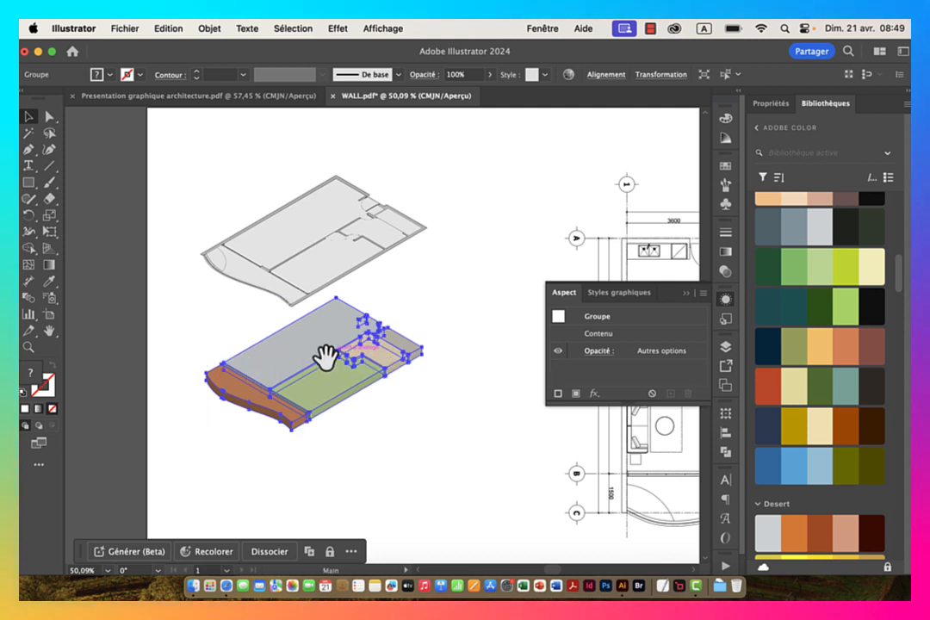
{"action": "left_click", "coordinate": [303, 449]}
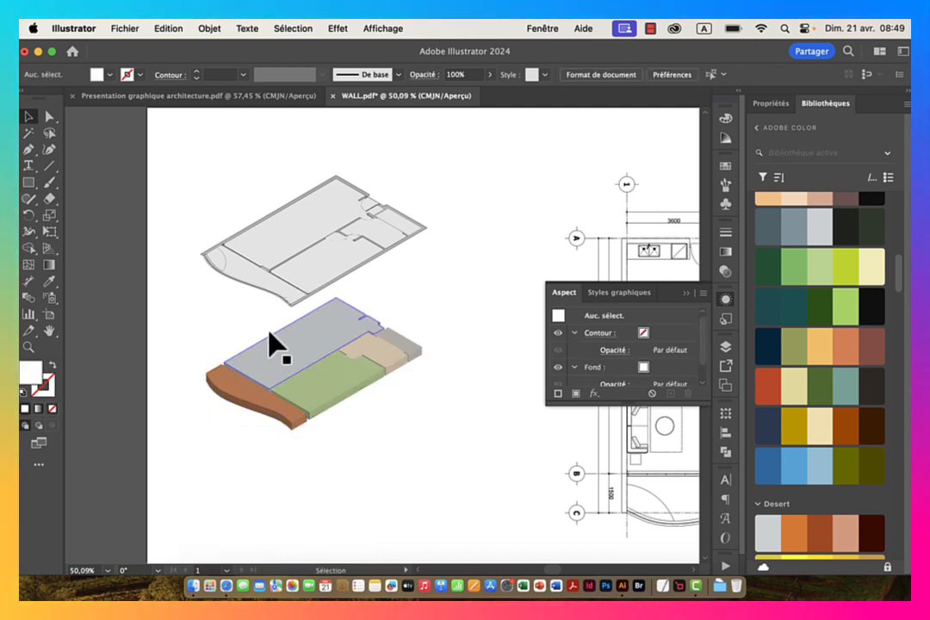
{"action": "left_click_drag", "start_coordinate": [274, 345], "coordinate": [306, 500]}
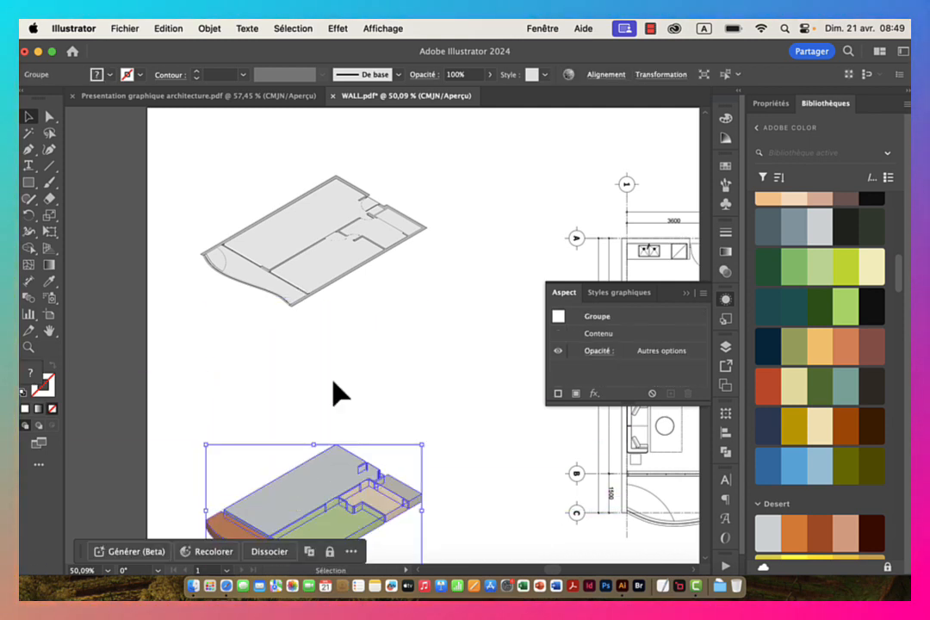
Step: Review the isometric wall plan, the coloured extruded group below it and the flat coloured plan
{"action": "left_click_drag", "start_coordinate": [238, 151], "coordinate": [426, 346]}
{"action": "left_click_drag", "start_coordinate": [343, 253], "coordinate": [225, 301]}
{"action": "left_click", "coordinate": [372, 294]}
{"action": "left_click_drag", "start_coordinate": [360, 353], "coordinate": [361, 309]}
{"action": "left_click_drag", "start_coordinate": [359, 449], "coordinate": [317, 237]}
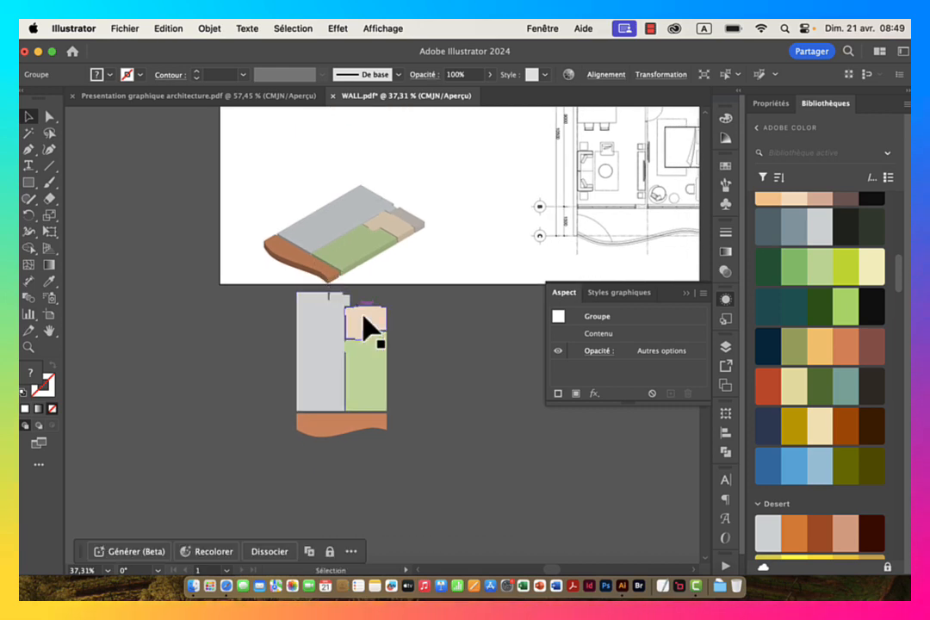
{"action": "left_click_drag", "start_coordinate": [363, 193], "coordinate": [349, 413]}
{"action": "left_click_drag", "start_coordinate": [313, 258], "coordinate": [506, 258]}
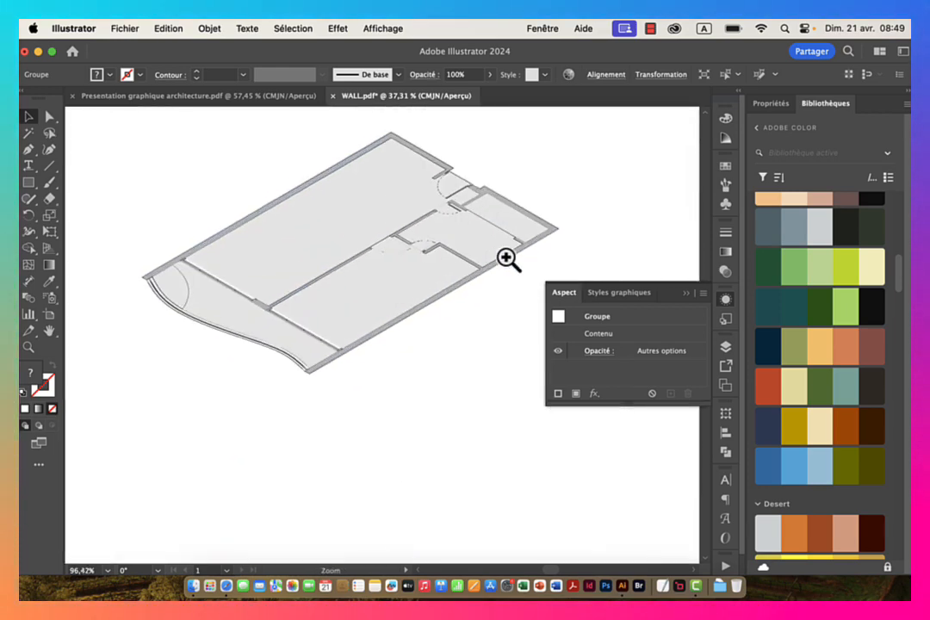
{"action": "left_click_drag", "start_coordinate": [376, 244], "coordinate": [310, 279]}
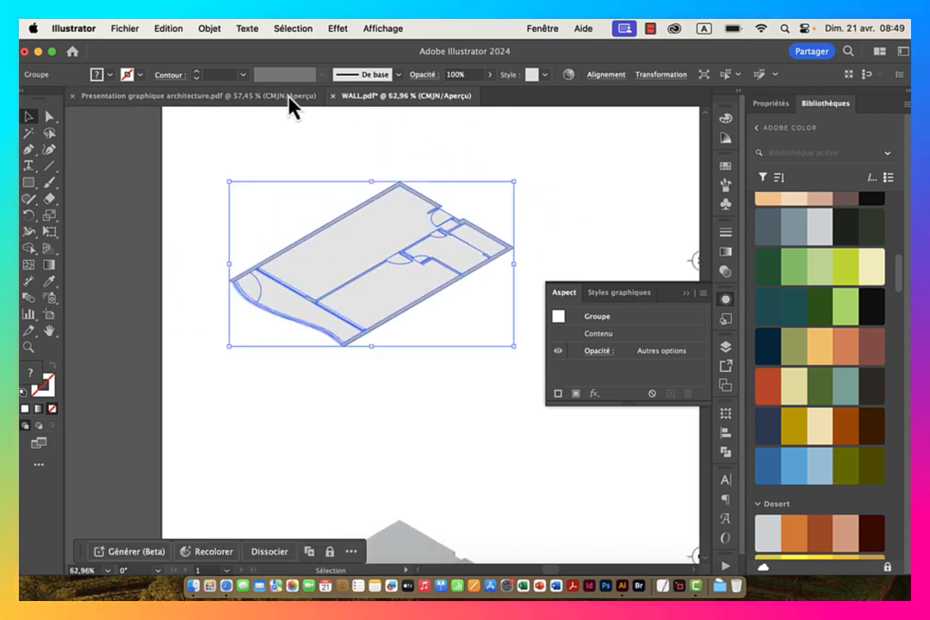
Step: Examine the top ventilation layer in Presentation graphique architecture.pdf, including its wavy arrows, teal panels, wind icon and label
{"action": "left_click", "coordinate": [275, 102]}
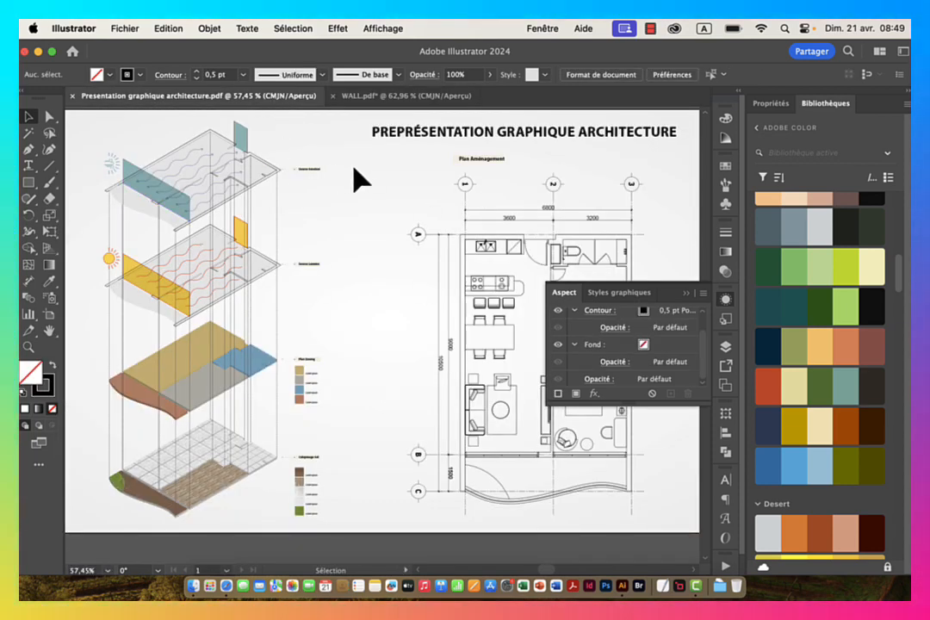
{"action": "key", "text": "z"}
{"action": "left_click_drag", "start_coordinate": [101, 141], "coordinate": [321, 199]}
{"action": "left_click_drag", "start_coordinate": [141, 168], "coordinate": [201, 253]}
{"action": "left_click_drag", "start_coordinate": [484, 219], "coordinate": [325, 224]}
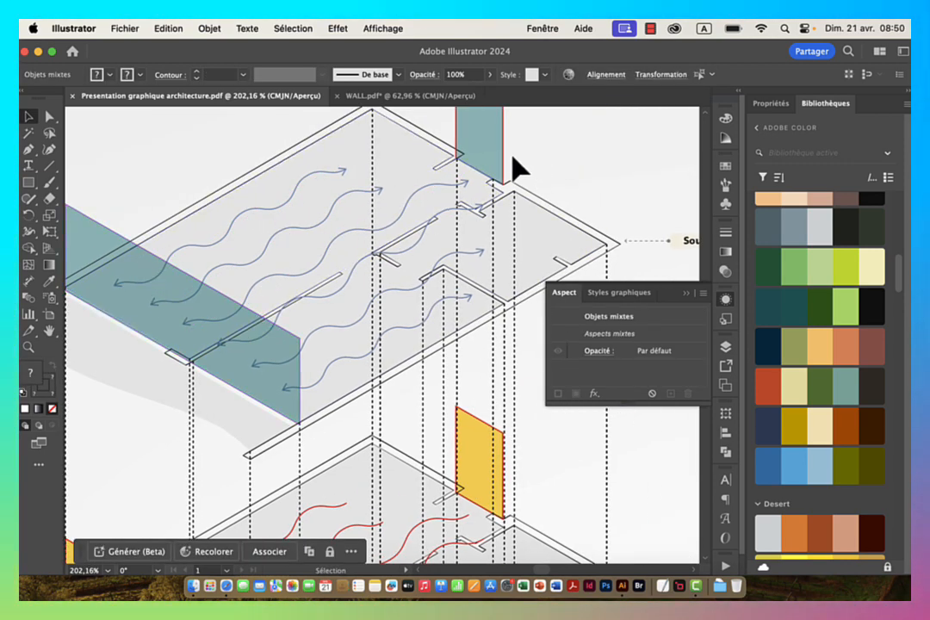
{"action": "key", "text": "z"}
{"action": "left_click_drag", "start_coordinate": [519, 234], "coordinate": [336, 237]}
{"action": "left_click_drag", "start_coordinate": [498, 209], "coordinate": [301, 190]}
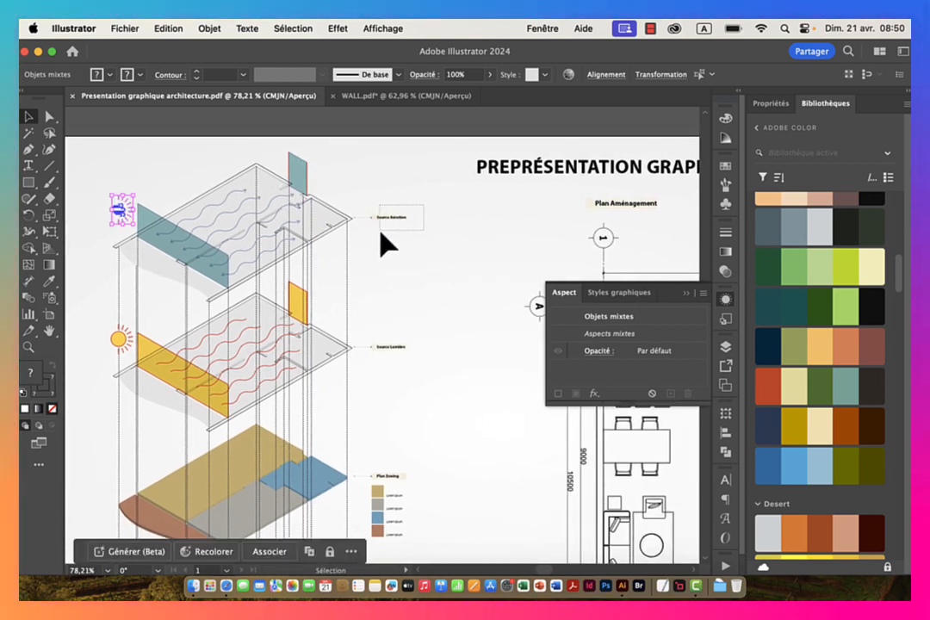
Step: Copy the Source Aération label from the presentation document into WALL.pdf and place it beside the isometric wall plan
{"action": "key", "text": "a"}
{"action": "left_click", "coordinate": [387, 217]}
{"action": "key", "text": "v"}
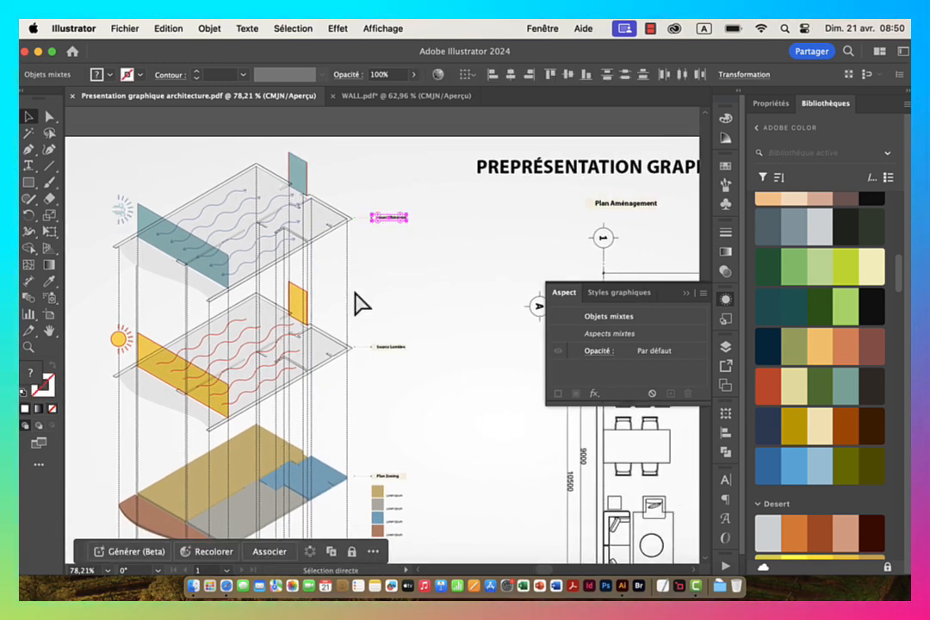
{"action": "left_click", "coordinate": [369, 96]}
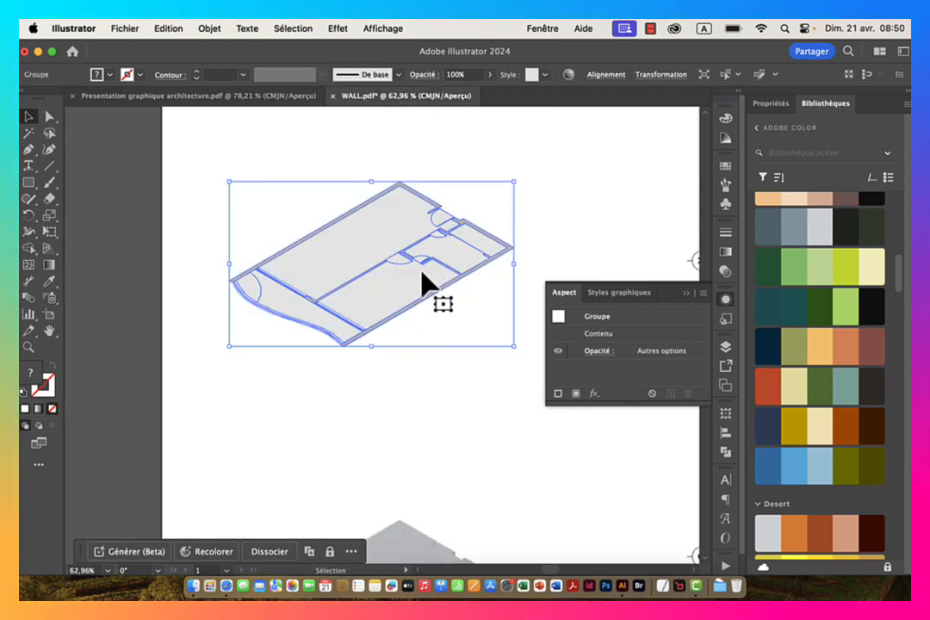
{"action": "left_click_drag", "start_coordinate": [375, 248], "coordinate": [270, 259]}
{"action": "key", "text": "a"}
{"action": "key", "text": "v"}
{"action": "key", "text": "super+shift+g"}
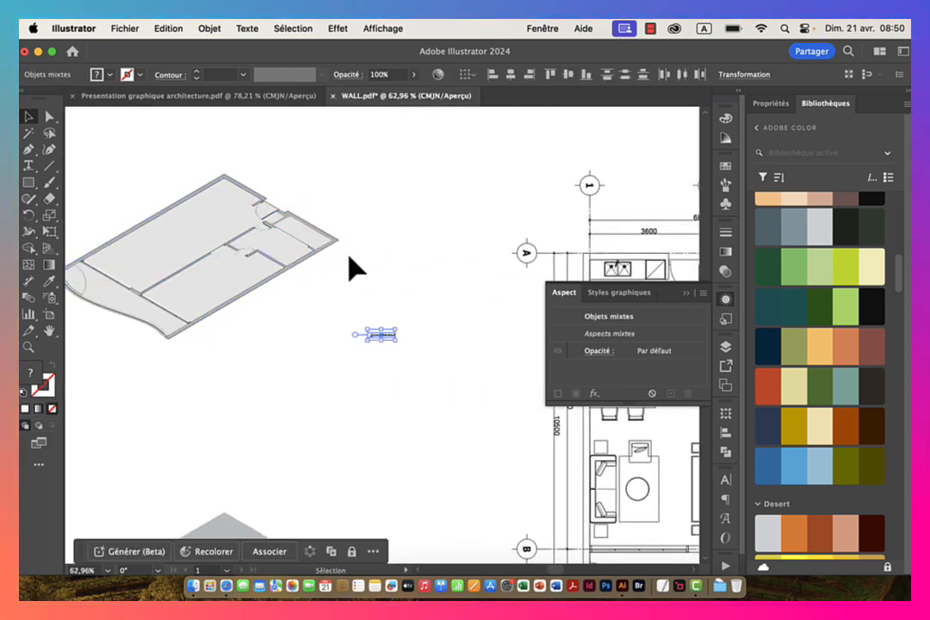
{"action": "left_click_drag", "start_coordinate": [390, 337], "coordinate": [404, 242]}
{"action": "left_click", "coordinate": [379, 293]}
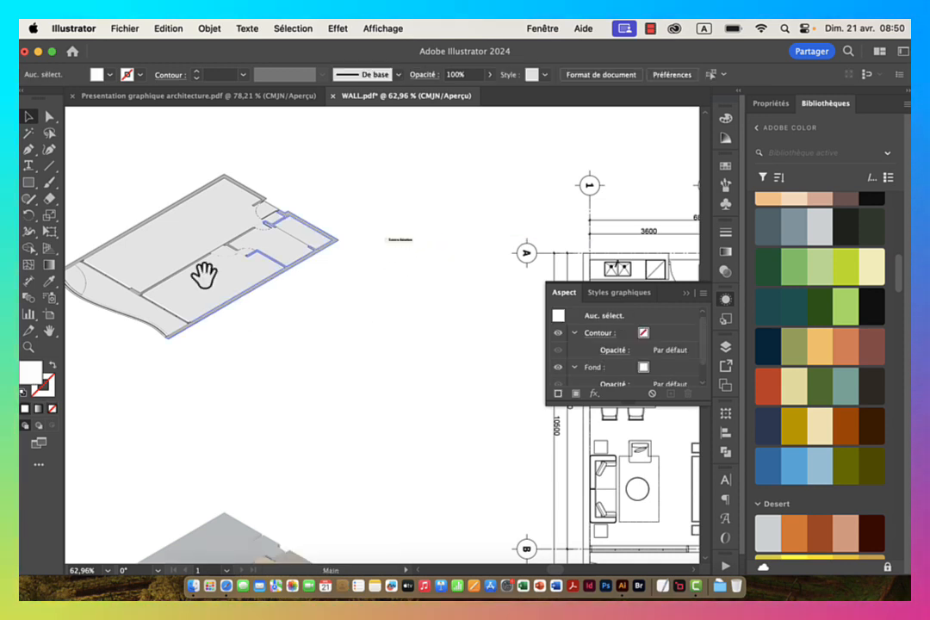
Step: Draw a circle about 16 px in diameter above the balcony end of the wall plan, with the default fill and stroke
{"action": "left_click_drag", "start_coordinate": [193, 269], "coordinate": [444, 280]}
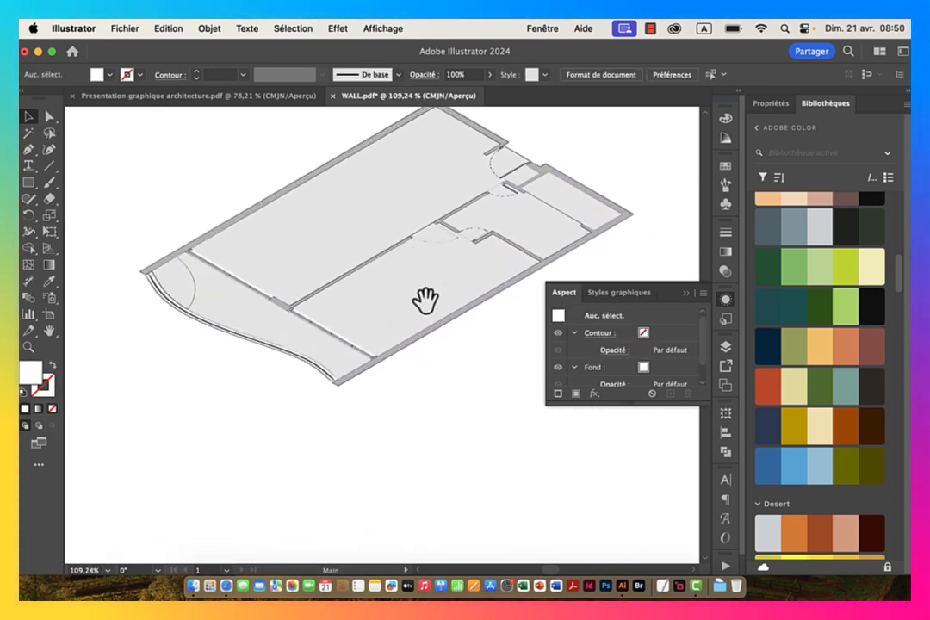
{"action": "mouse_move", "coordinate": [424, 338]}
{"action": "left_mouse_down"}
{"action": "mouse_move", "coordinate": [390, 301]}
{"action": "mouse_move", "coordinate": [405, 316]}
{"action": "left_mouse_up"}
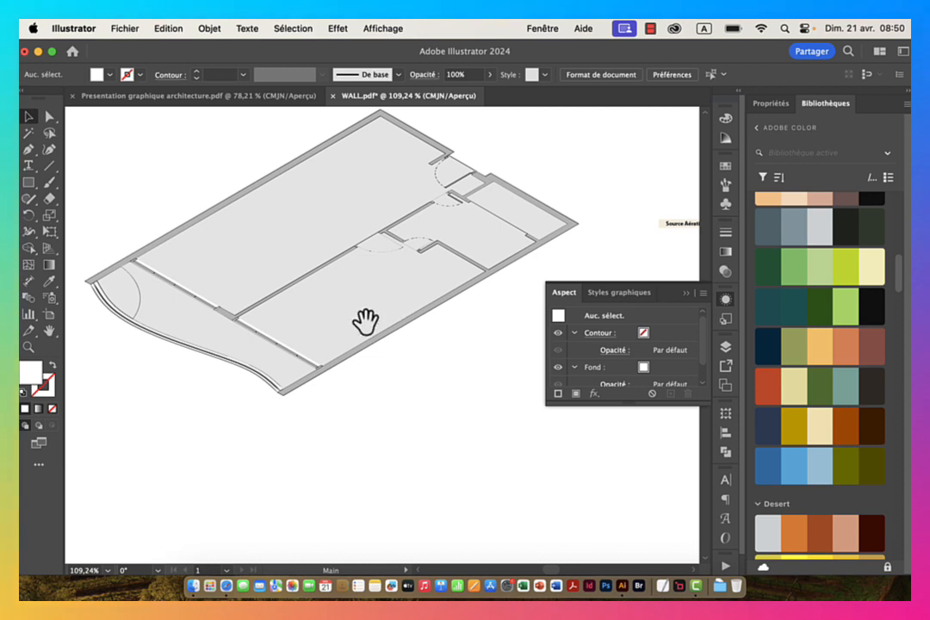
{"action": "left_click_drag", "start_coordinate": [237, 272], "coordinate": [287, 263]}
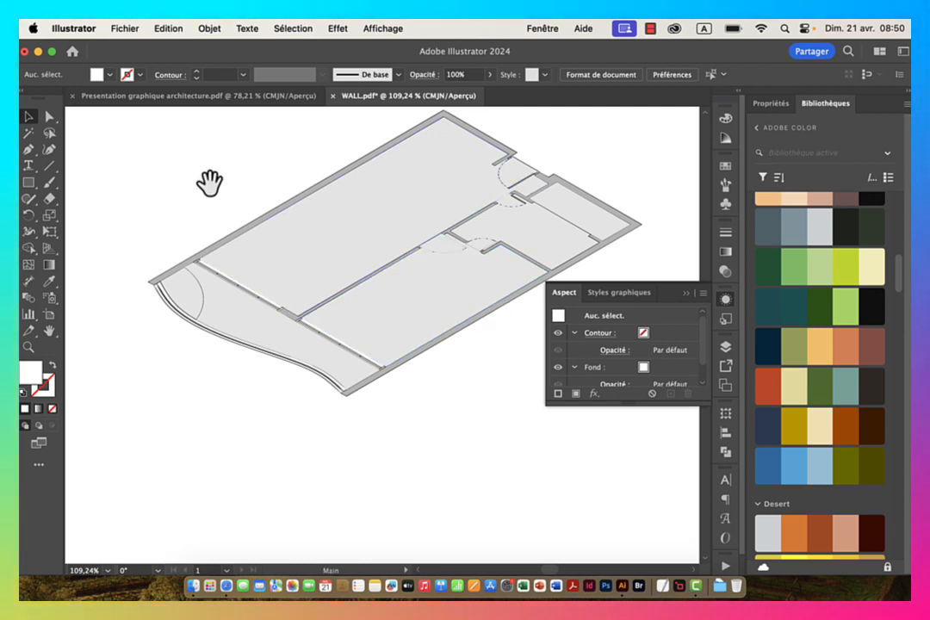
{"action": "left_click_drag", "start_coordinate": [209, 182], "coordinate": [312, 226]}
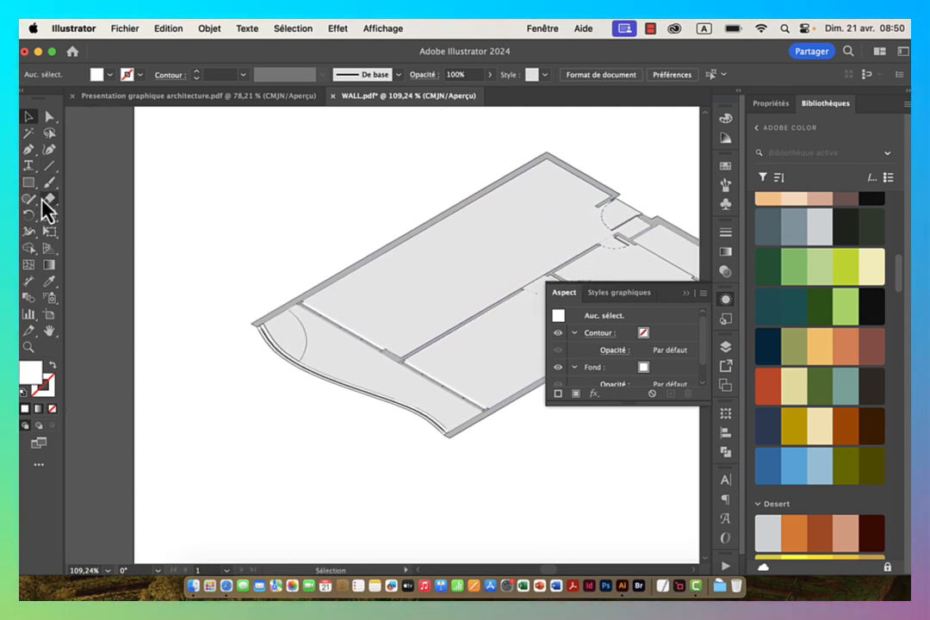
{"action": "left_click_drag", "start_coordinate": [28, 182], "coordinate": [92, 220]}
{"action": "left_click_drag", "start_coordinate": [198, 192], "coordinate": [332, 212]}
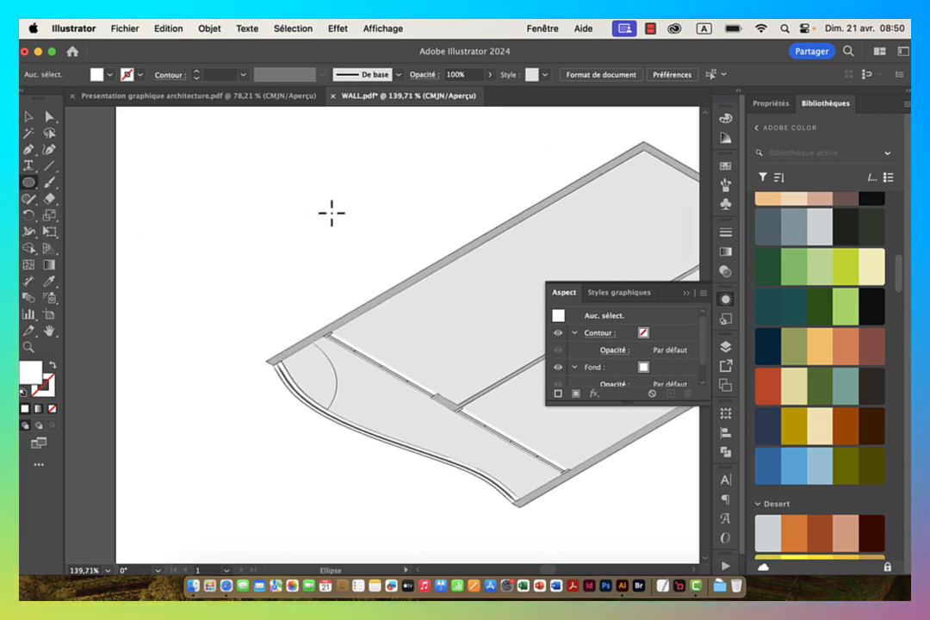
{"action": "mouse_move", "coordinate": [291, 179]}
{"action": "left_mouse_down"}
{"action": "mouse_move", "coordinate": [311, 197]}
{"action": "mouse_move", "coordinate": [342, 203]}
{"action": "left_mouse_up"}
{"action": "left_click", "coordinate": [23, 394]}
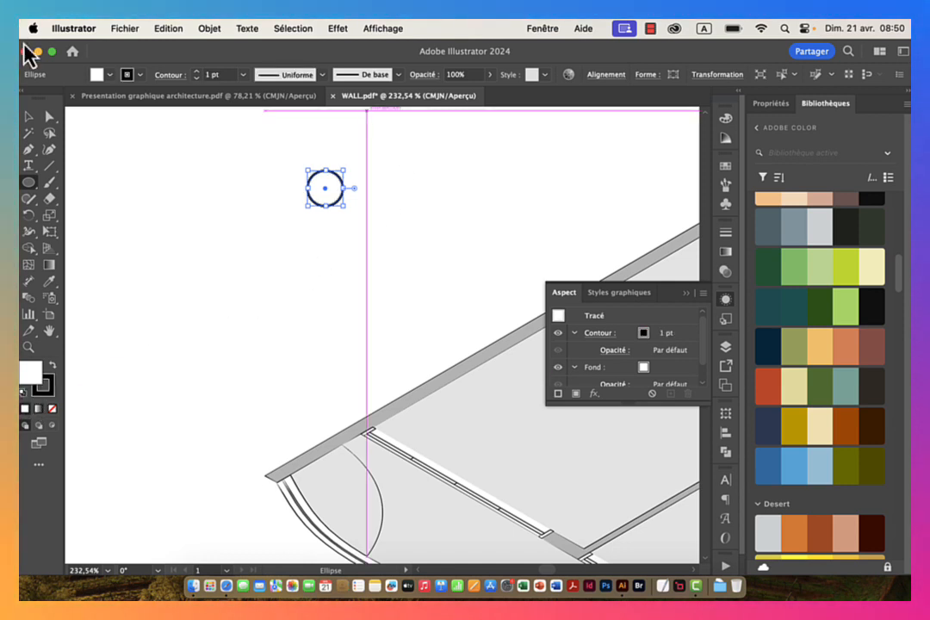
{"action": "left_click", "coordinate": [322, 187], "text": "super"}
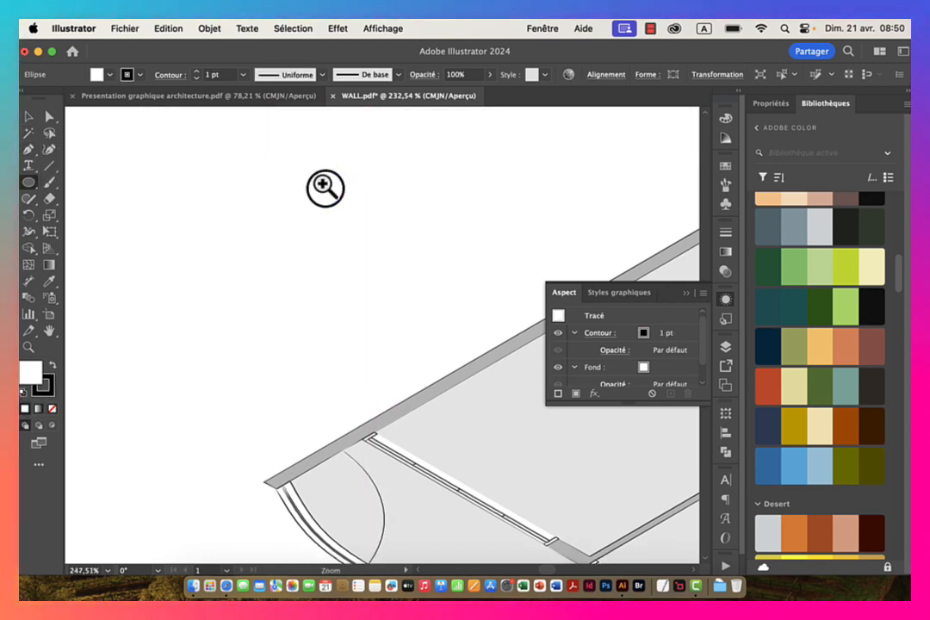
Step: Delete the circle's lower-left quarter and extend its bottom end leftward with a straight horizontal Pen line to form a wind curl
{"action": "left_click", "coordinate": [47, 119]}
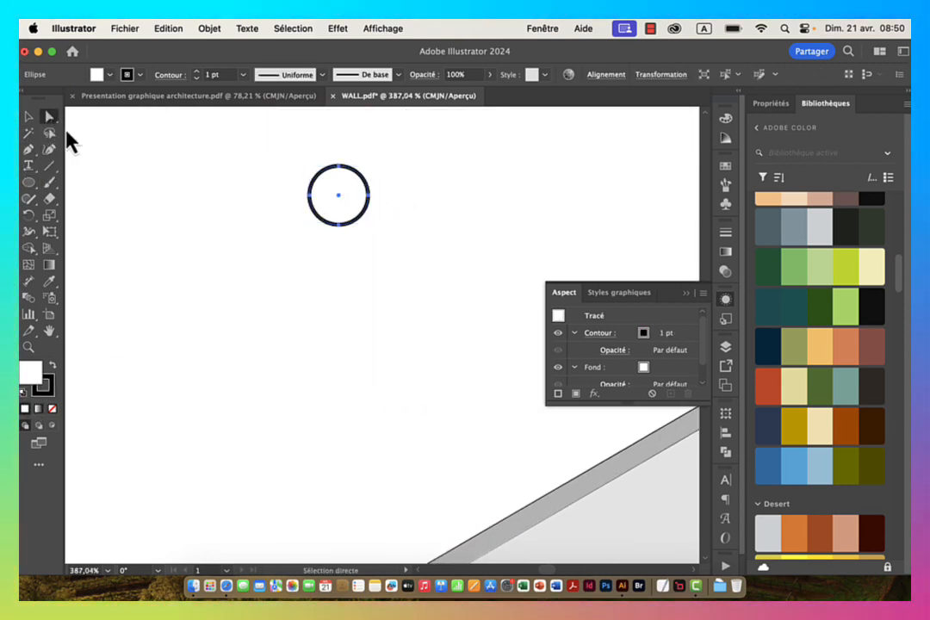
{"action": "left_click", "coordinate": [321, 215]}
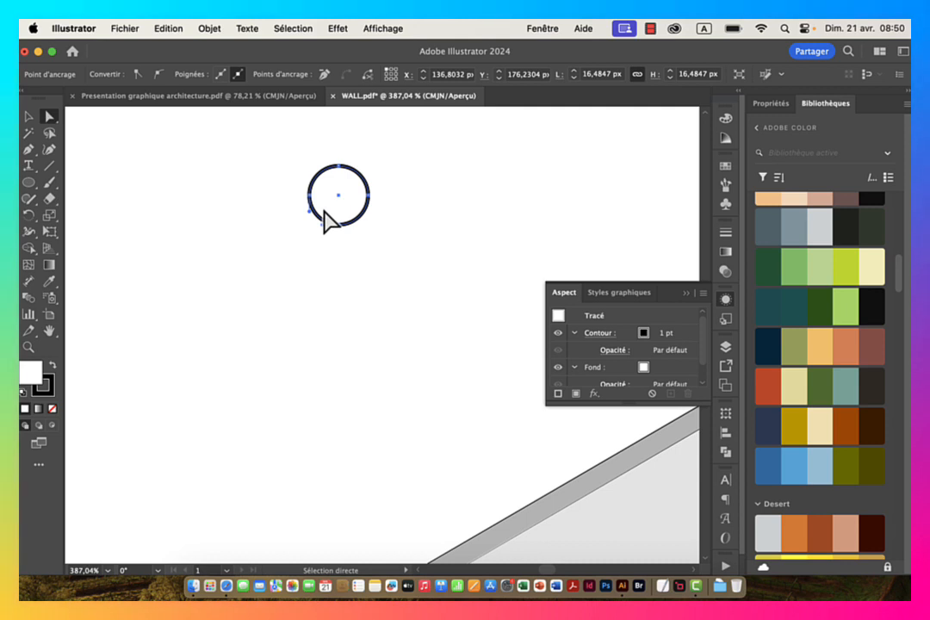
{"action": "key", "text": "Delete"}
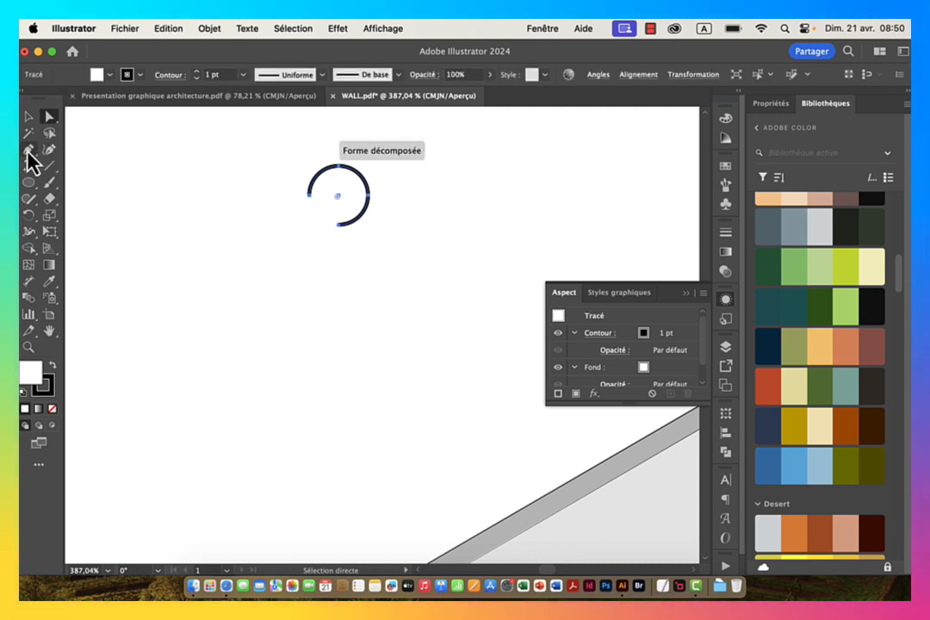
{"action": "left_click", "coordinate": [29, 149]}
{"action": "left_click", "coordinate": [338, 224]}
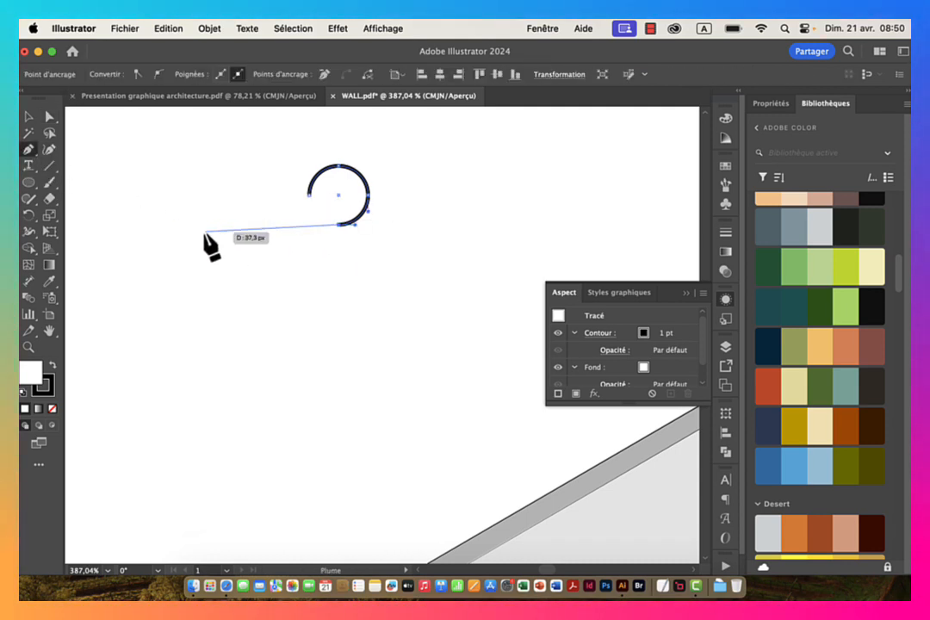
{"action": "left_click_drag", "start_coordinate": [206, 243], "coordinate": [360, 242]}
{"action": "left_click", "coordinate": [343, 230]}
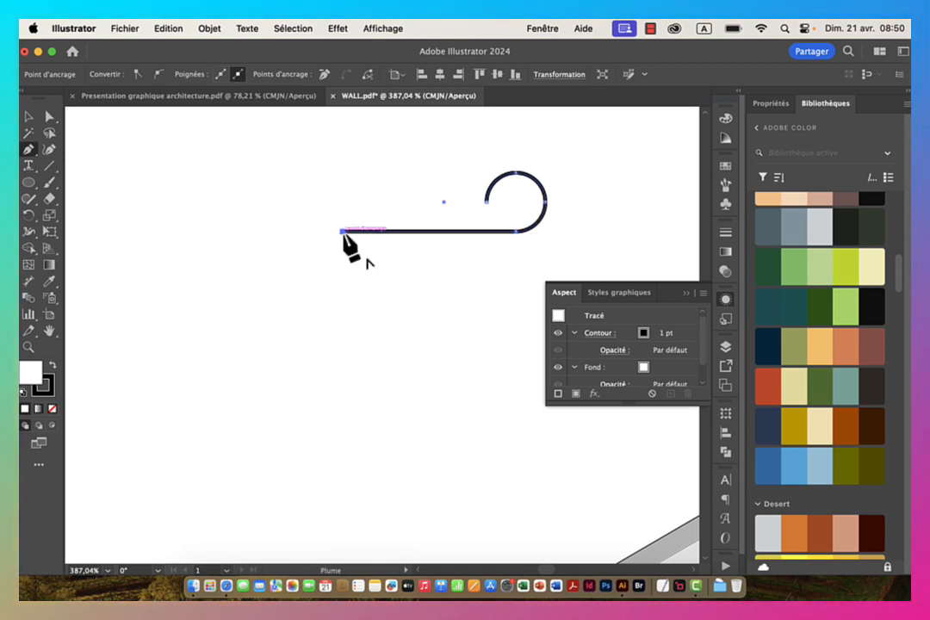
Step: Duplicate the wind curl twice in a staggered arrangement and remove the fill from all three curls
{"action": "left_click", "coordinate": [30, 116]}
{"action": "left_click_drag", "start_coordinate": [489, 207], "coordinate": [400, 219]}
{"action": "left_click_drag", "start_coordinate": [411, 324], "coordinate": [339, 315]}
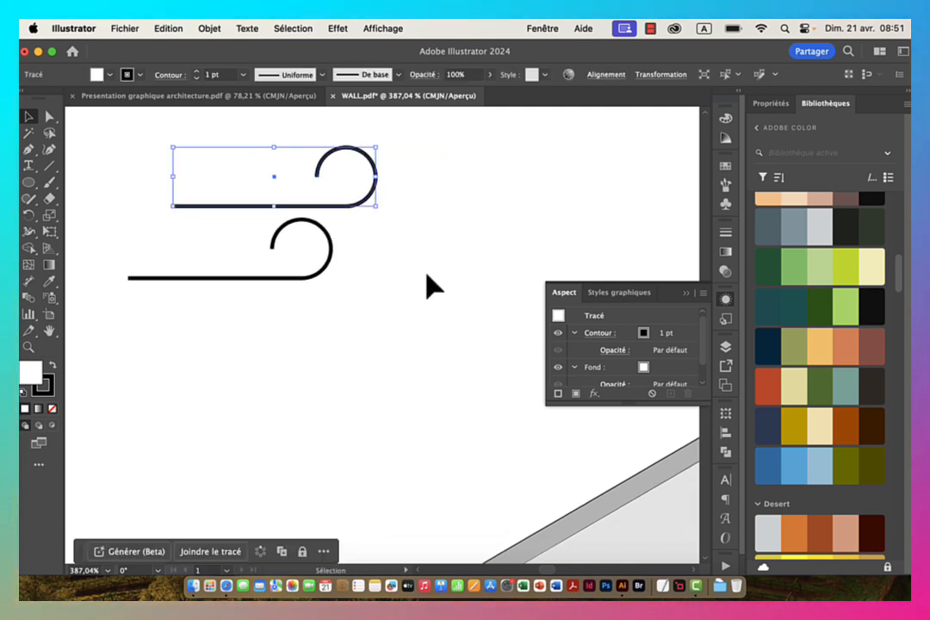
{"action": "left_click_drag", "start_coordinate": [247, 222], "coordinate": [329, 248]}
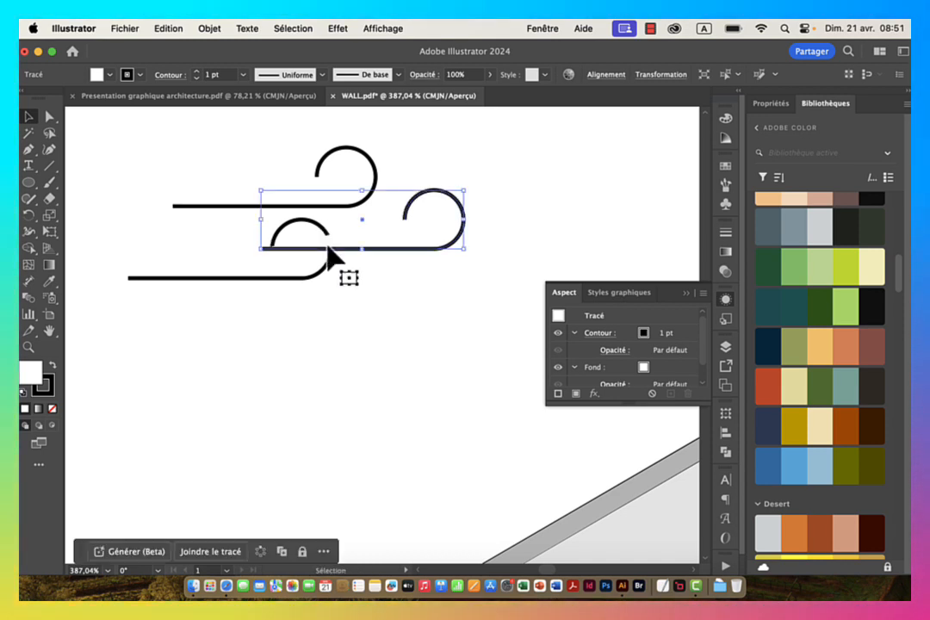
{"action": "left_click_drag", "start_coordinate": [214, 161], "coordinate": [314, 284]}
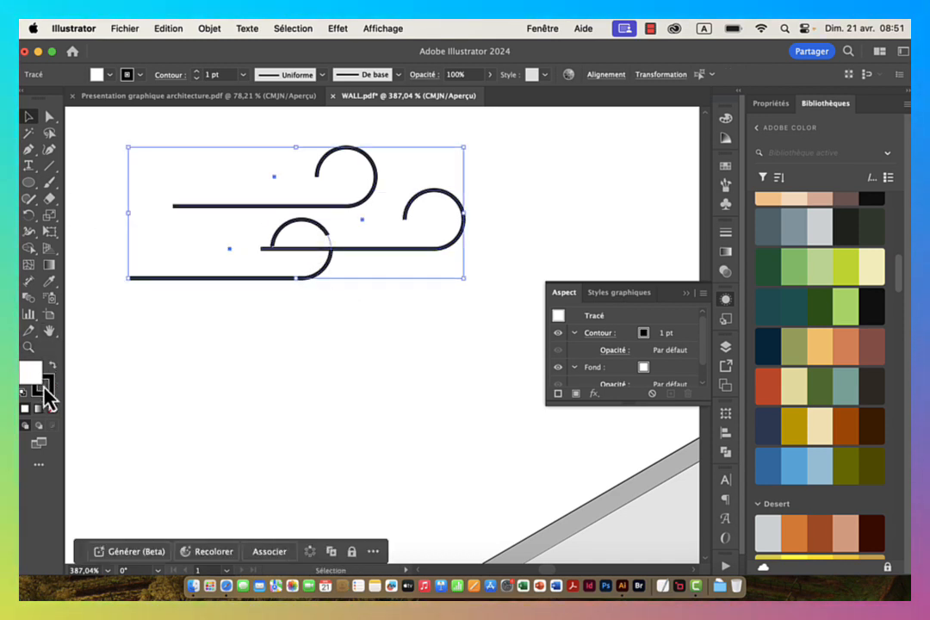
{"action": "left_click", "coordinate": [52, 408]}
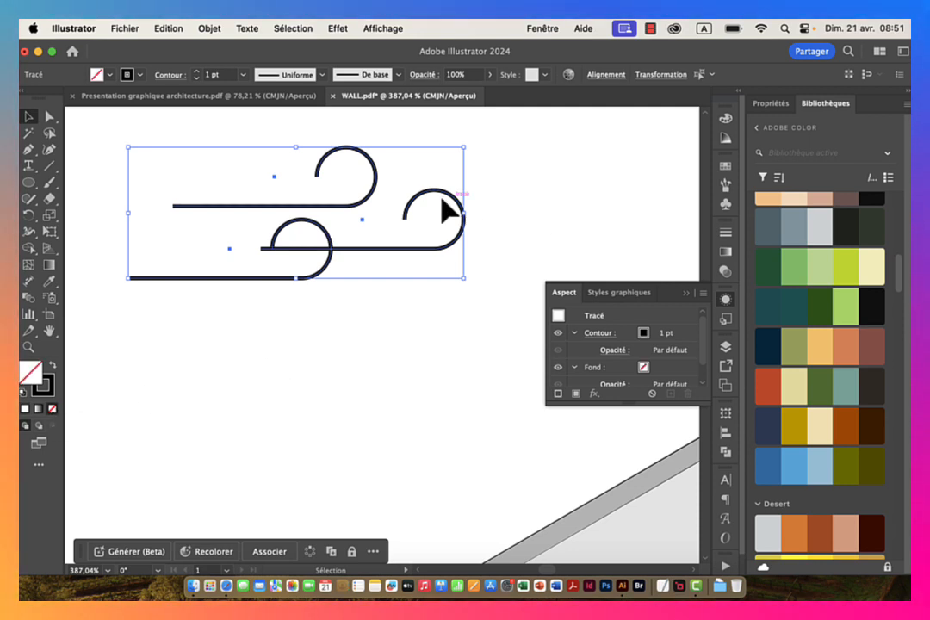
{"action": "left_click", "coordinate": [397, 324]}
Step: Shorten the straight tail of the rightmost curl so that it clears the lower-left curl
{"action": "left_click", "coordinate": [49, 115]}
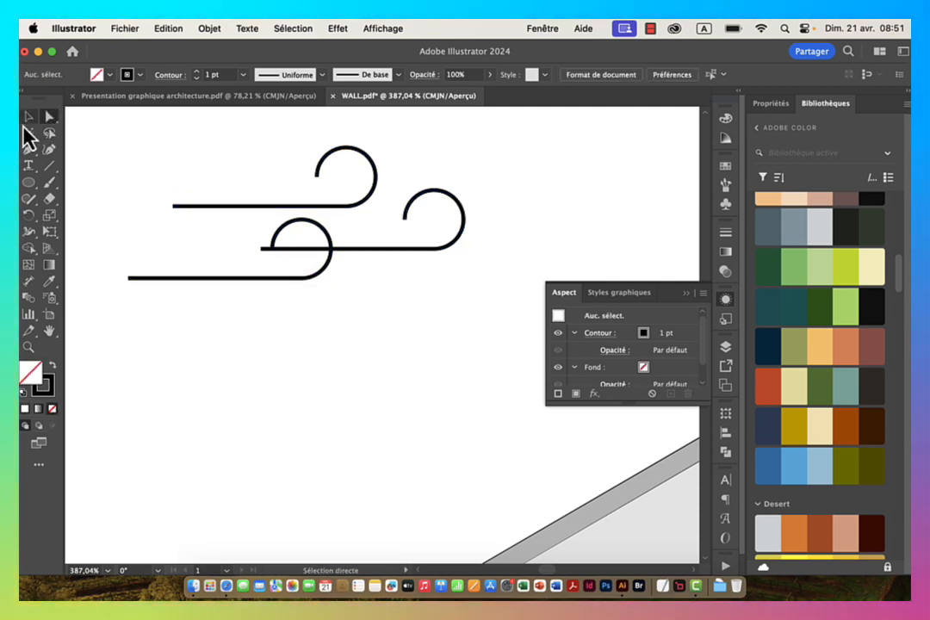
{"action": "left_click_drag", "start_coordinate": [264, 250], "coordinate": [353, 251]}
{"action": "left_click", "coordinate": [32, 116]}
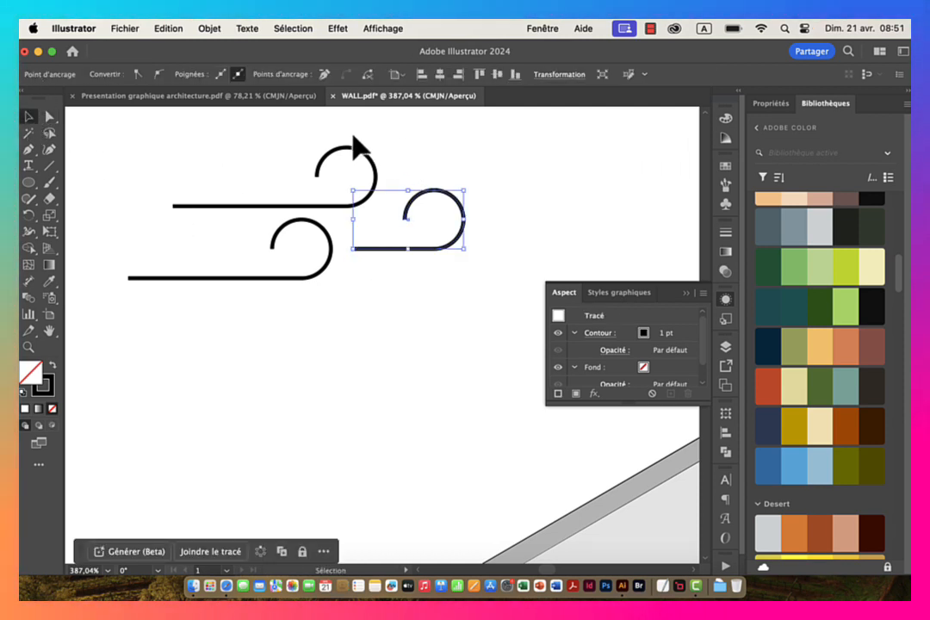
Step: Reflect a copy of the upper and rightmost curls downward across the straight line of the lower-left curl
{"action": "left_click_drag", "start_coordinate": [354, 135], "coordinate": [450, 214]}
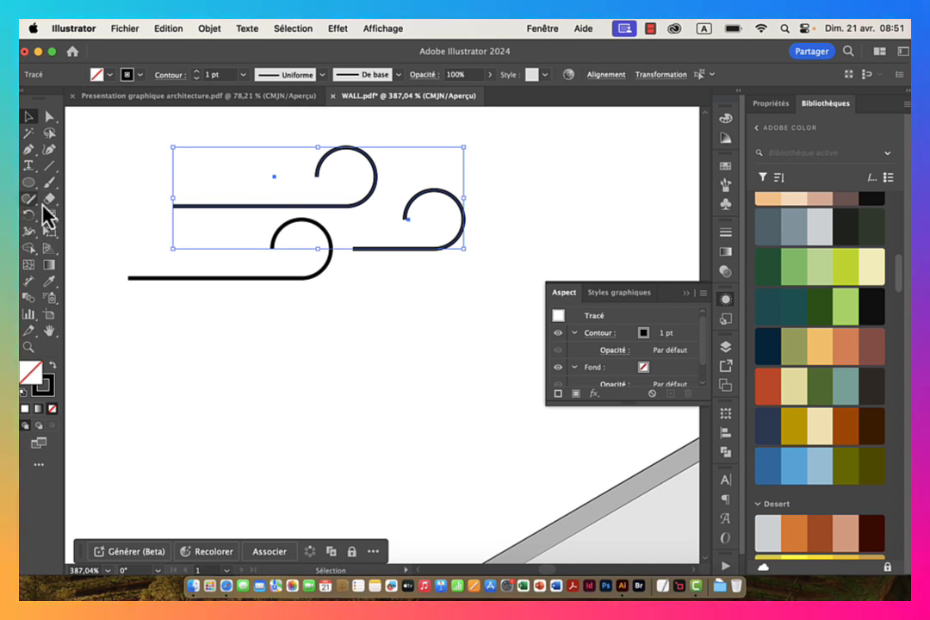
{"action": "left_click_drag", "start_coordinate": [28, 215], "coordinate": [101, 237]}
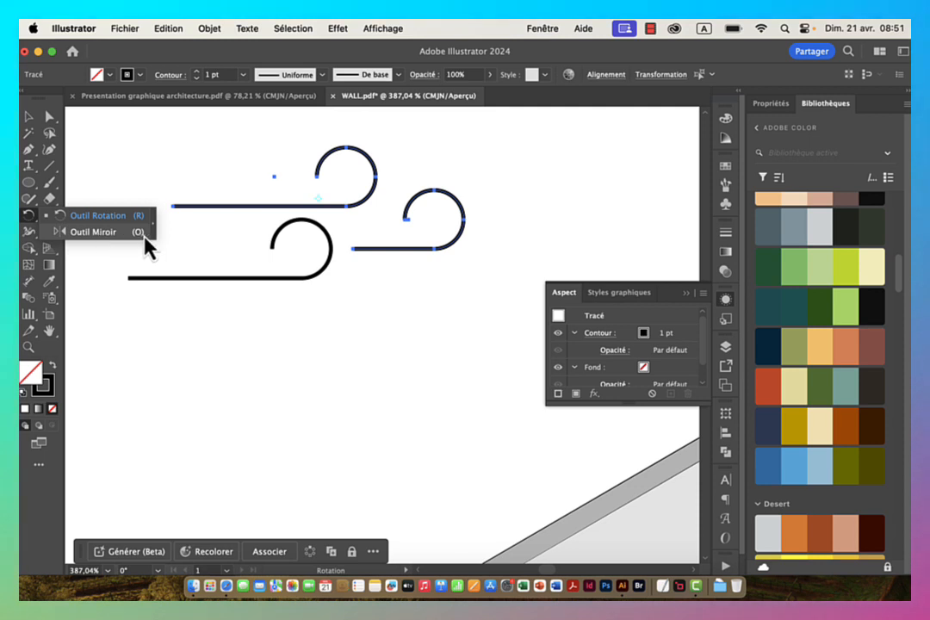
{"action": "left_click", "coordinate": [94, 233]}
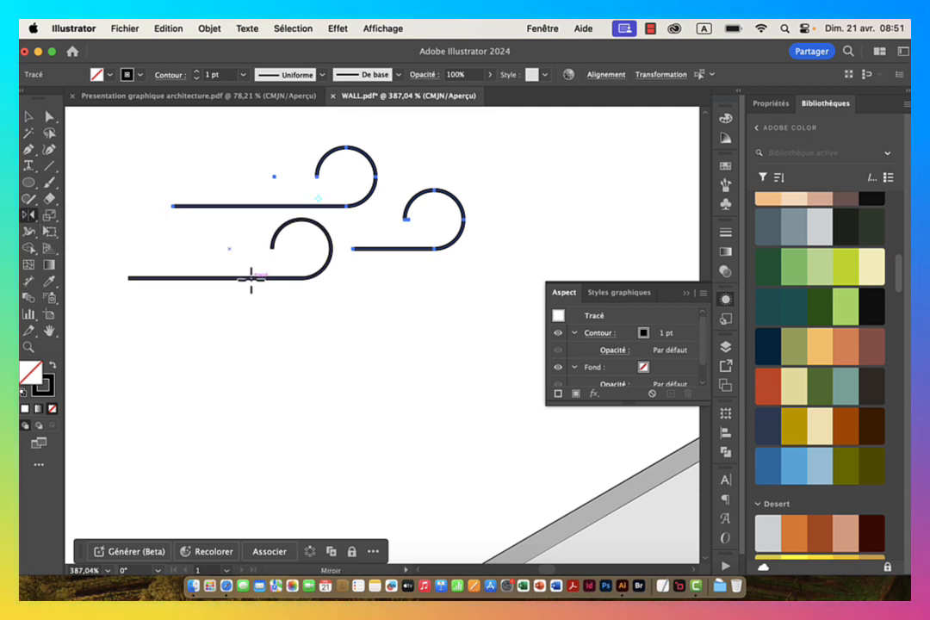
{"action": "left_click_drag", "start_coordinate": [369, 277], "coordinate": [368, 303]}
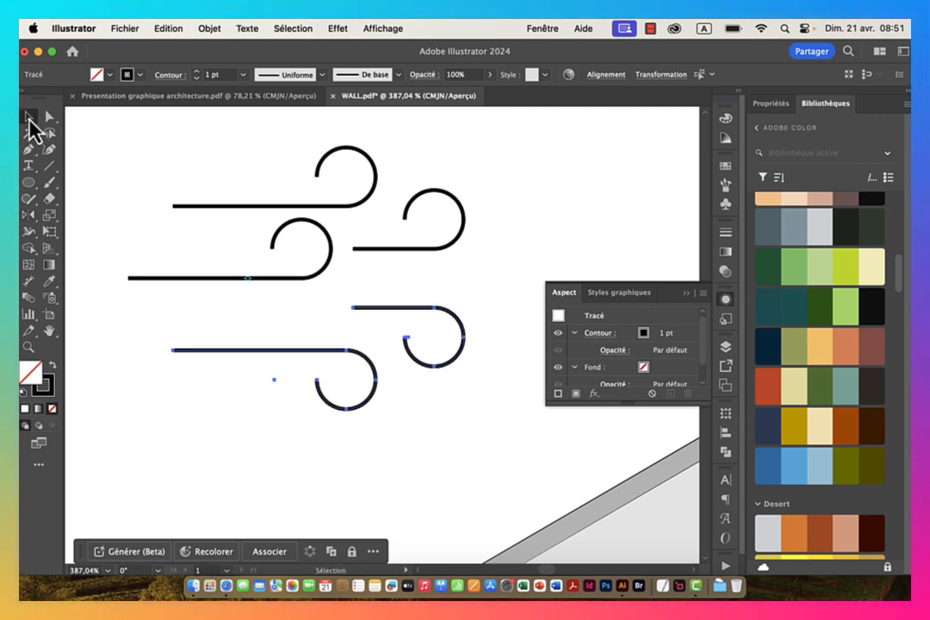
Step: Set the stroke weight of all five wind curls to 2 pt and give their ends round caps
{"action": "left_click", "coordinate": [33, 120]}
{"action": "left_click_drag", "start_coordinate": [229, 148], "coordinate": [474, 449]}
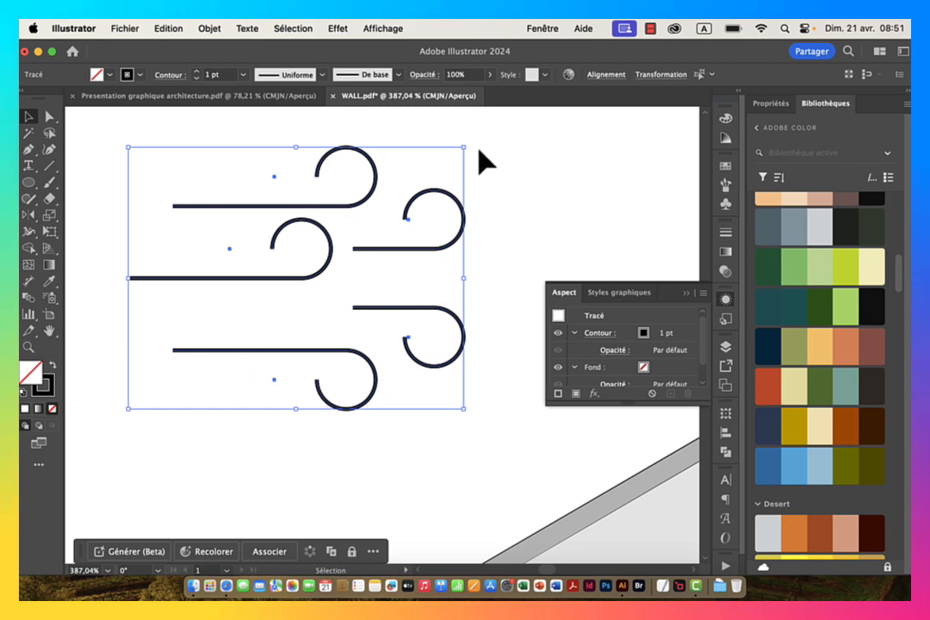
{"action": "left_click", "coordinate": [198, 73]}
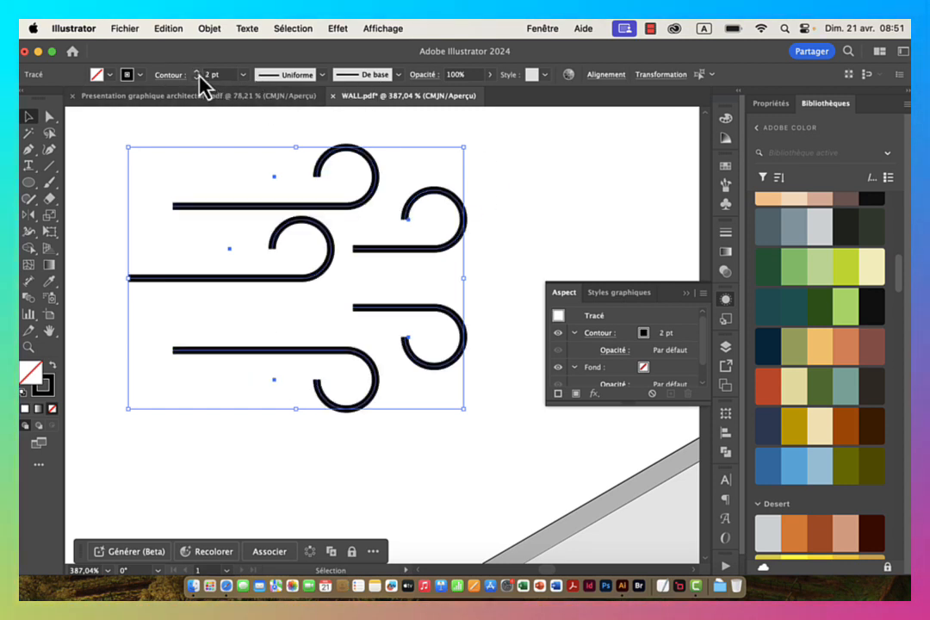
{"action": "left_click", "coordinate": [172, 75]}
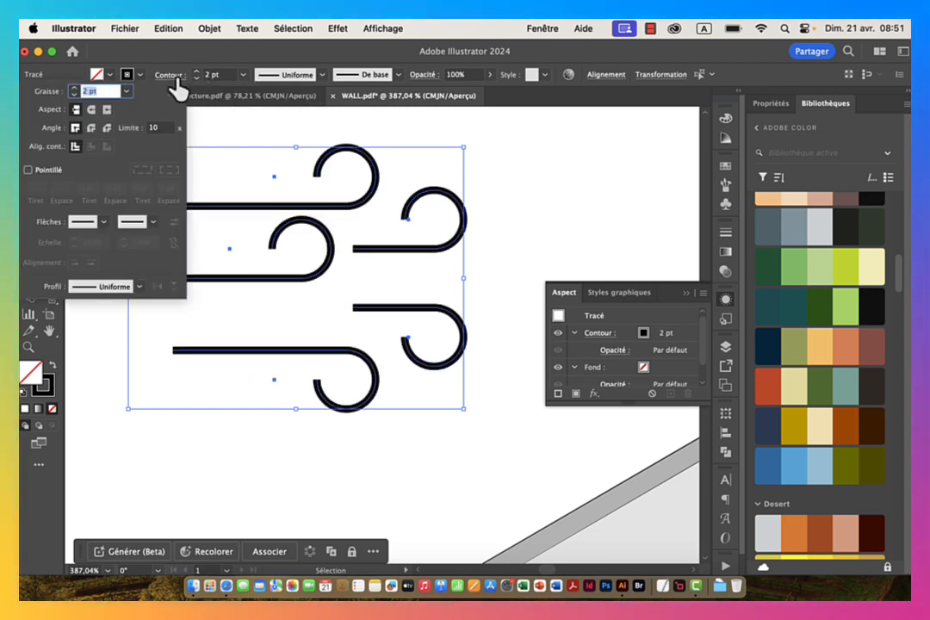
{"action": "left_click", "coordinate": [91, 110]}
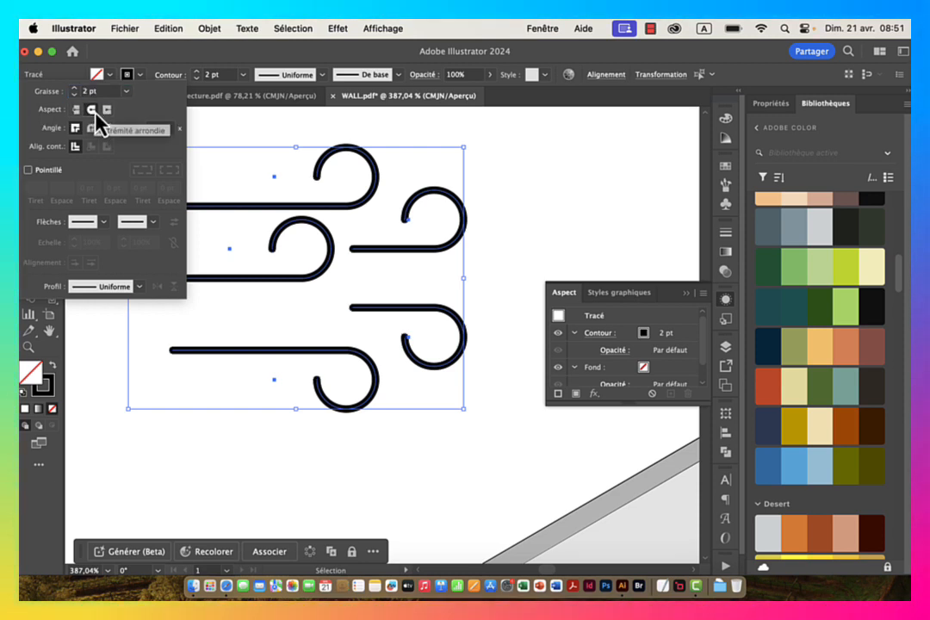
{"action": "left_click", "coordinate": [217, 52]}
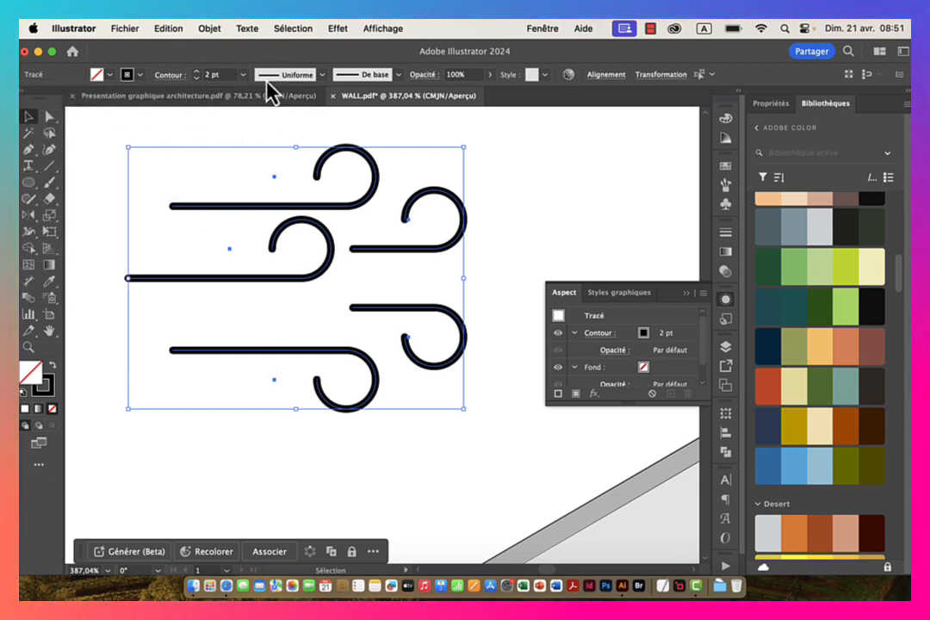
Step: Convert the strokes of the five wind curls to outlined shapes and fill them with the darker blue library colour
{"action": "left_click", "coordinate": [210, 30]}
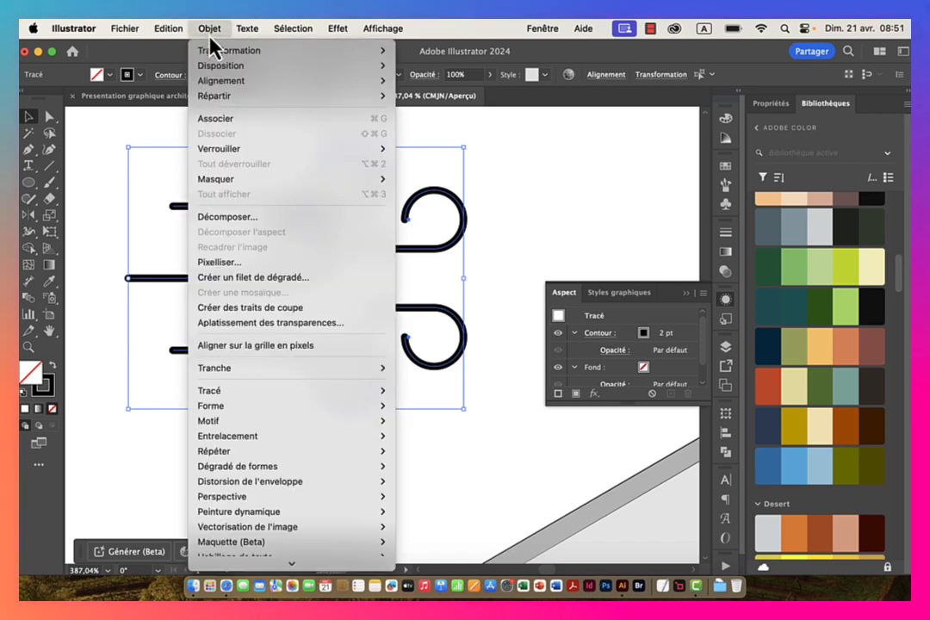
{"action": "mouse_move", "coordinate": [266, 392]}
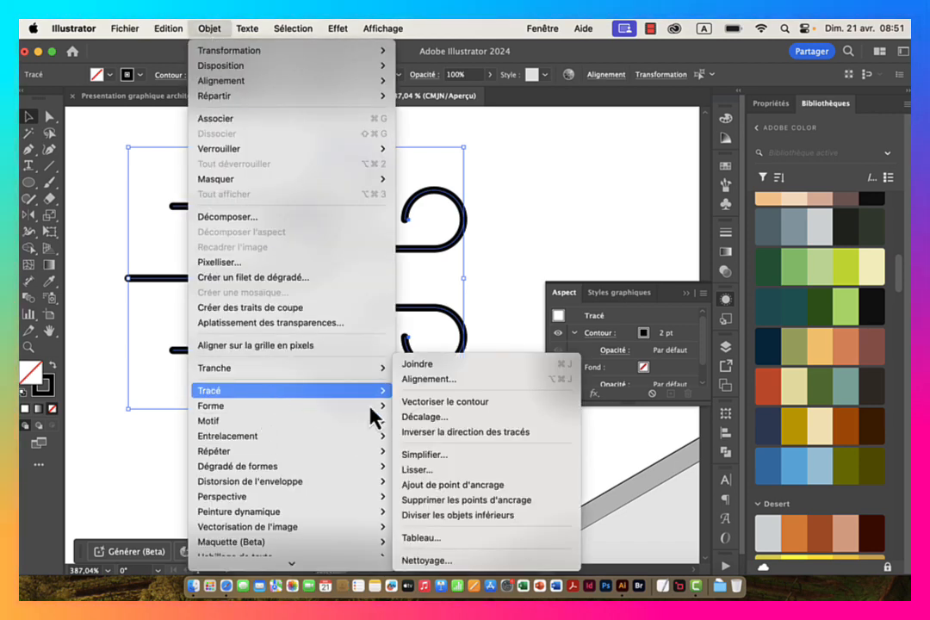
{"action": "left_click", "coordinate": [432, 403]}
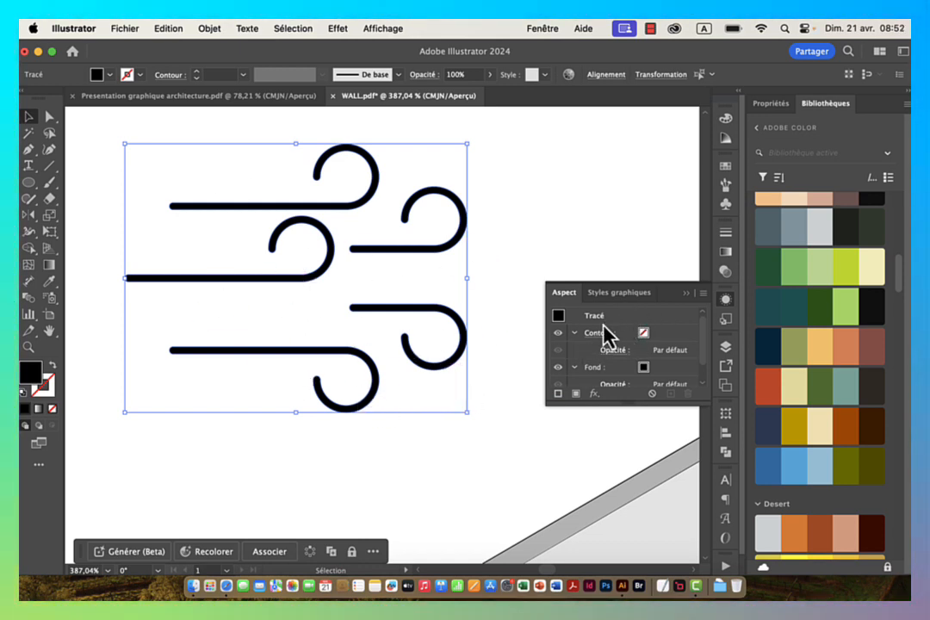
{"action": "left_click", "coordinate": [800, 465]}
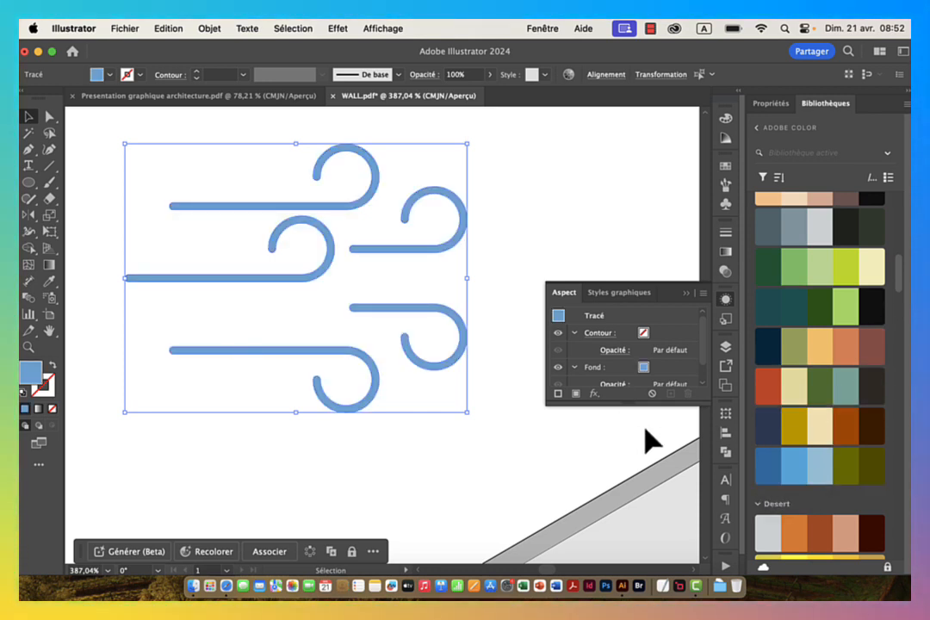
{"action": "left_click", "coordinate": [768, 465]}
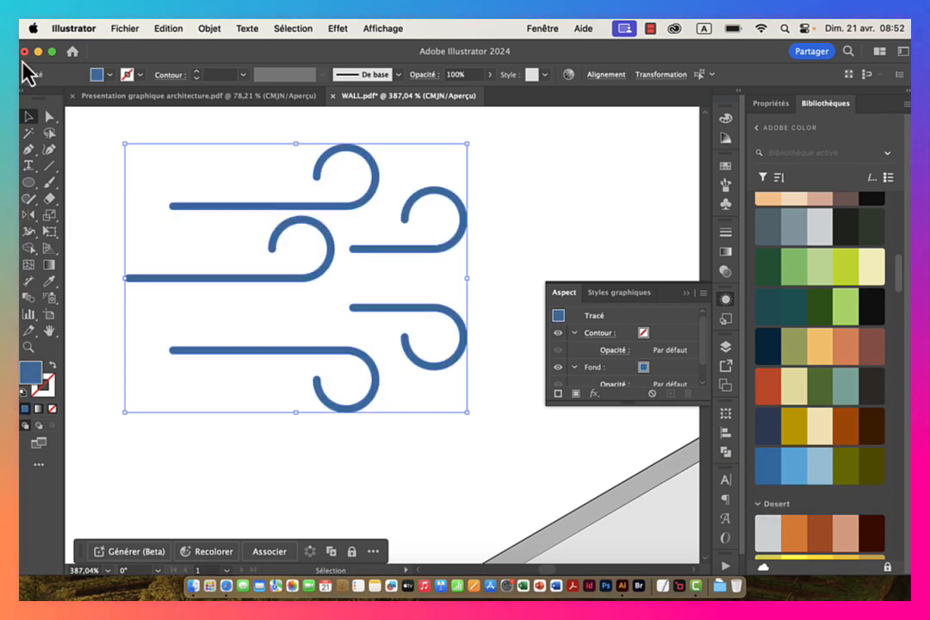
Step: Scale the five wind curls down together proportionally into a small icon
{"action": "left_click", "coordinate": [212, 126]}
{"action": "left_click_drag", "start_coordinate": [396, 236], "coordinate": [225, 233]}
{"action": "left_click_drag", "start_coordinate": [285, 165], "coordinate": [423, 244]}
{"action": "left_click_drag", "start_coordinate": [402, 221], "coordinate": [348, 301]}
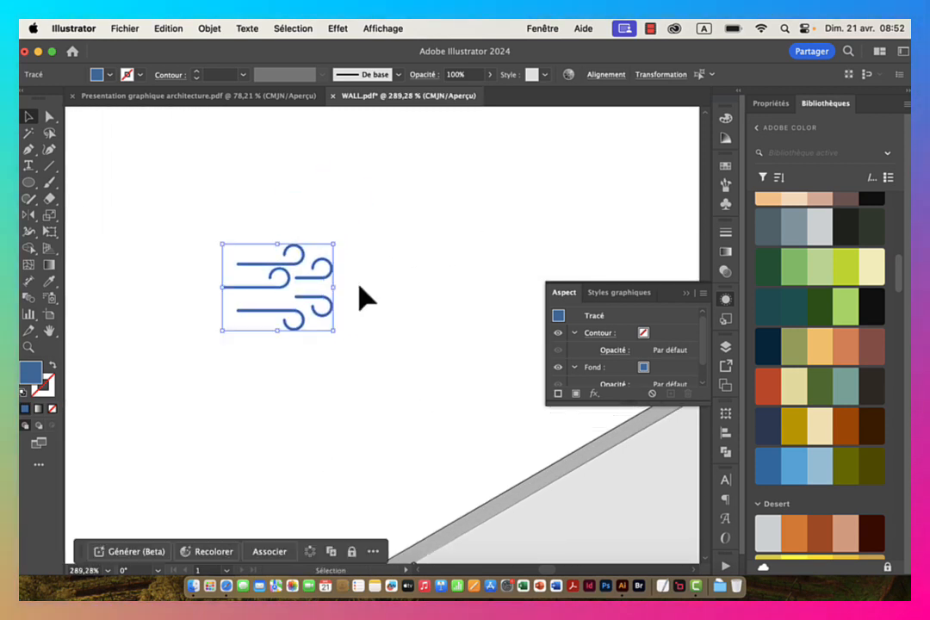
Step: Draw a circle from its centre around the wind curls, with a blue 1 pt stroke and no fill
{"action": "left_click", "coordinate": [30, 183]}
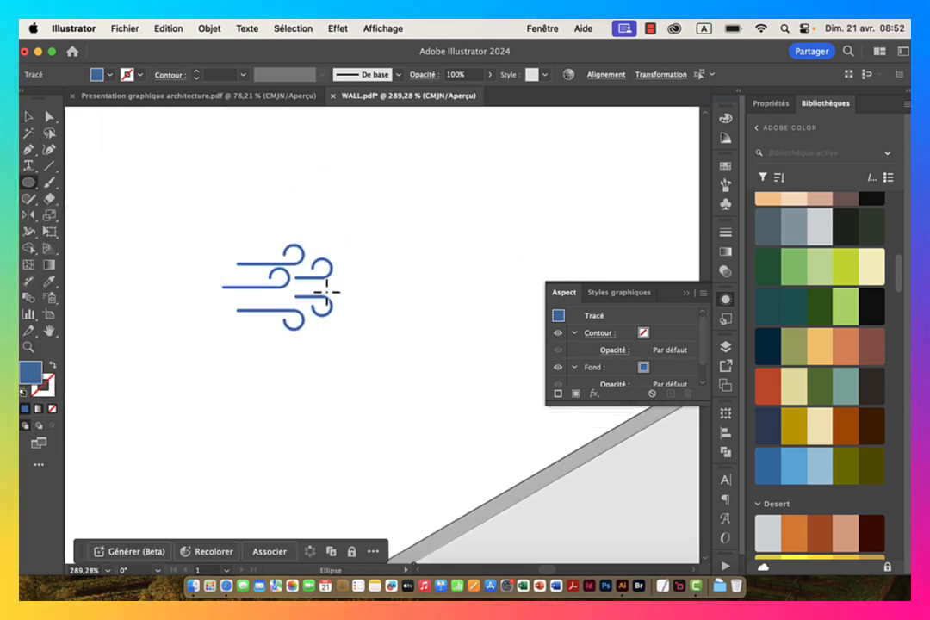
{"action": "left_click_drag", "start_coordinate": [294, 289], "coordinate": [203, 197]}
{"action": "left_click", "coordinate": [52, 367]}
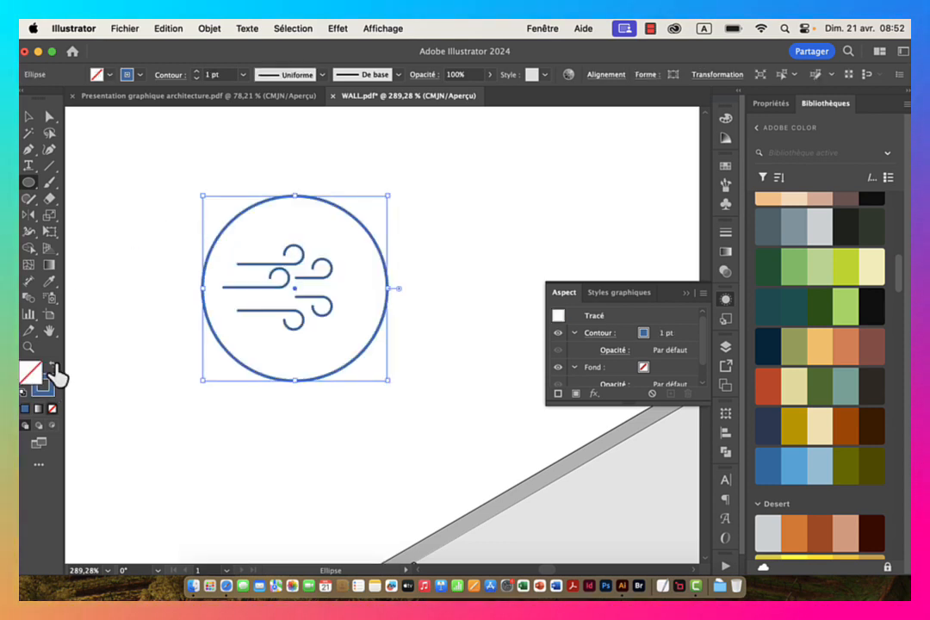
Step: Select the wind curls without the surrounding circle and group them
{"action": "left_click", "coordinate": [28, 116]}
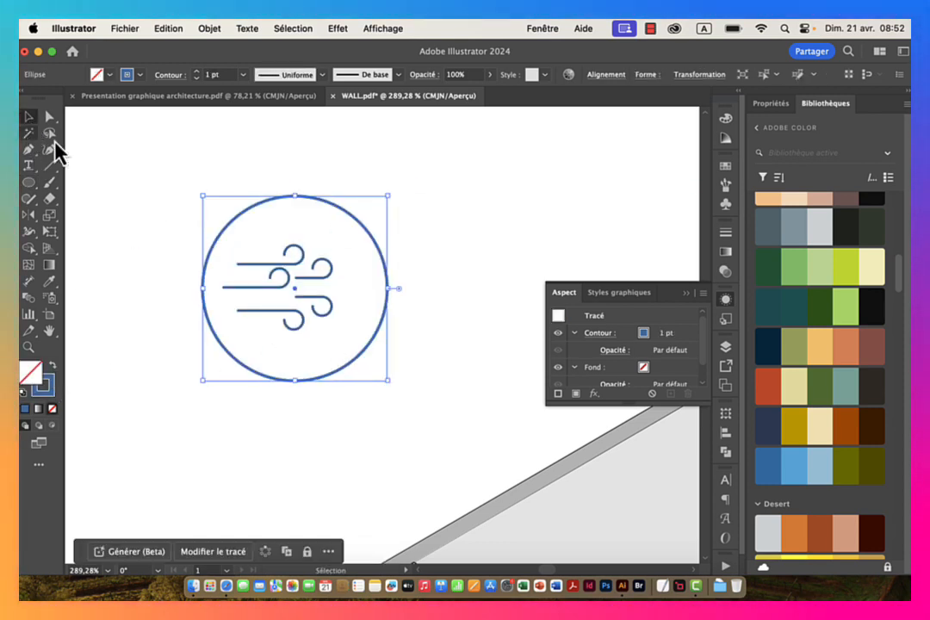
{"action": "left_click", "coordinate": [280, 312], "text": "shift"}
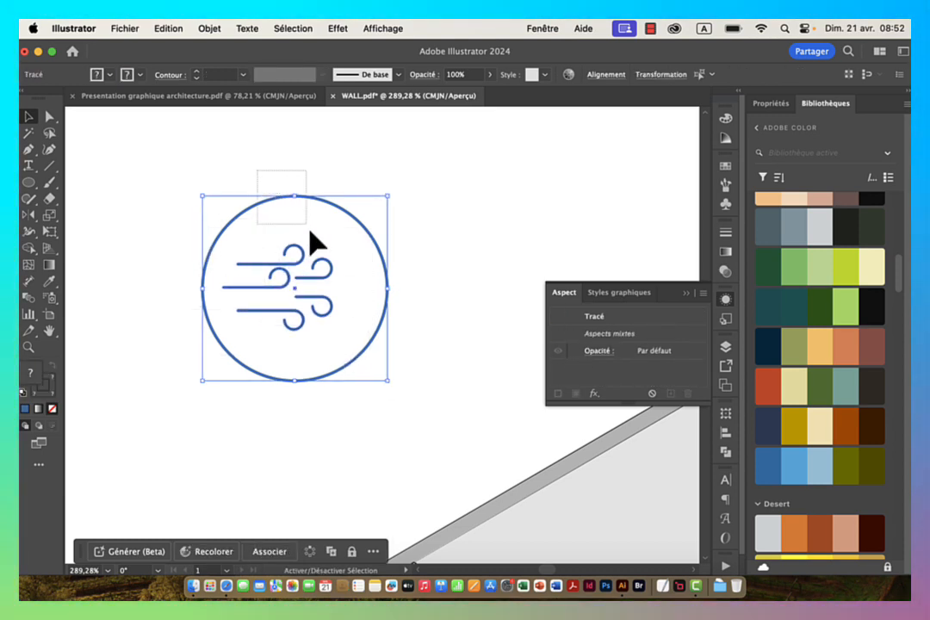
{"action": "left_click", "coordinate": [373, 268], "text": "shift"}
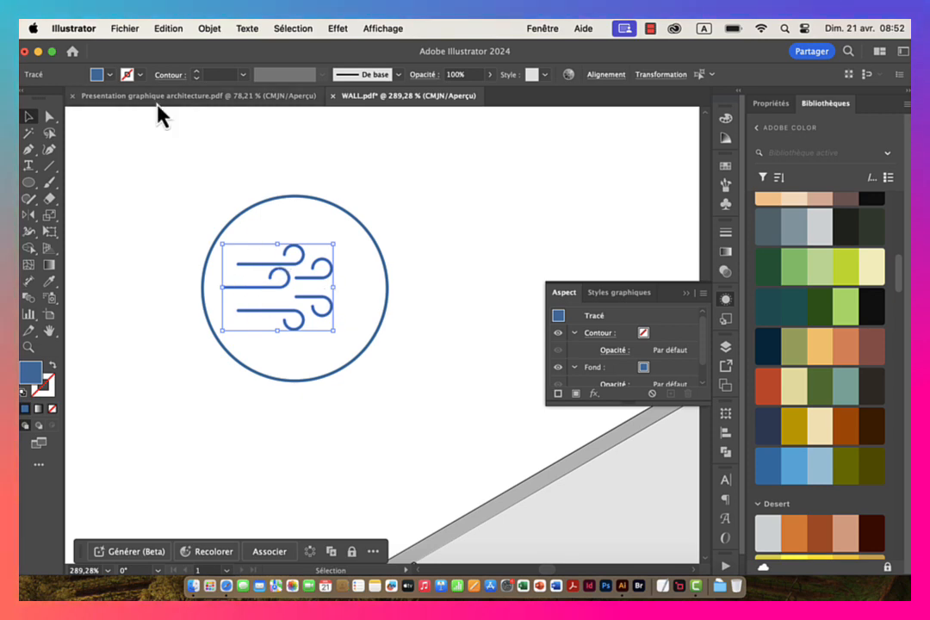
{"action": "left_click", "coordinate": [211, 30]}
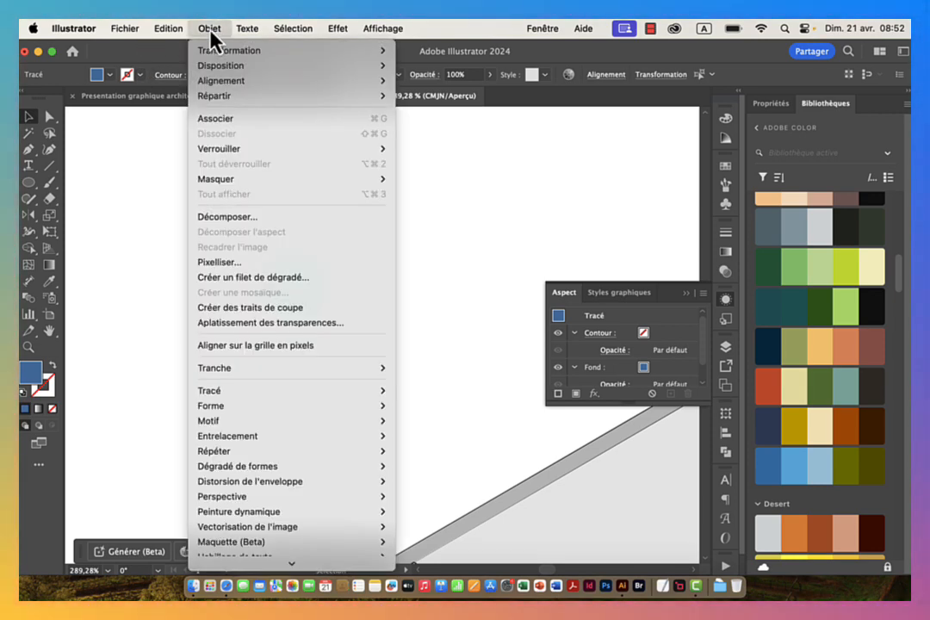
{"action": "left_click", "coordinate": [220, 119]}
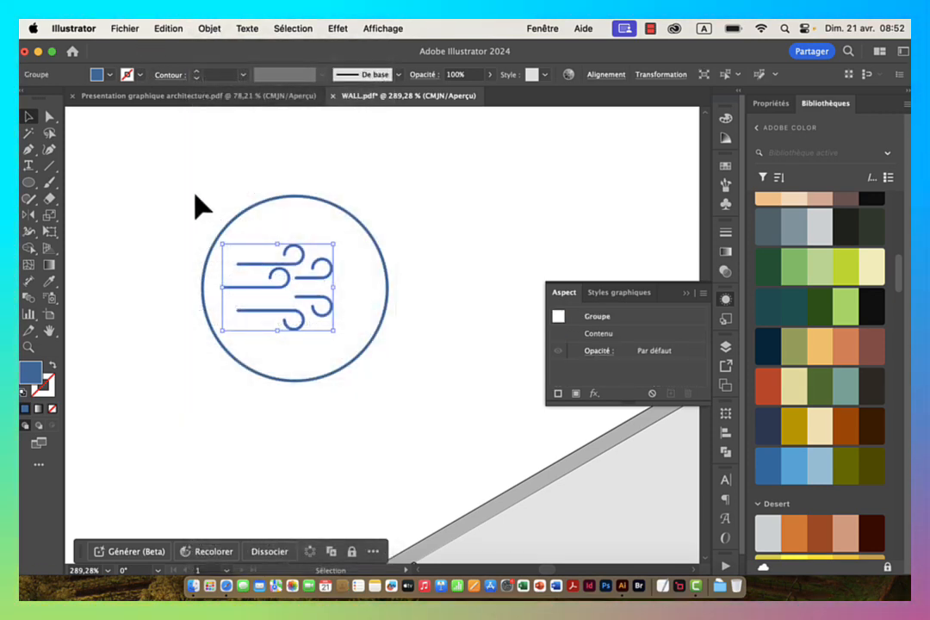
Step: Align the circle and the wind curl group on their horizontal and vertical centres
{"action": "left_click_drag", "start_coordinate": [195, 195], "coordinate": [280, 287]}
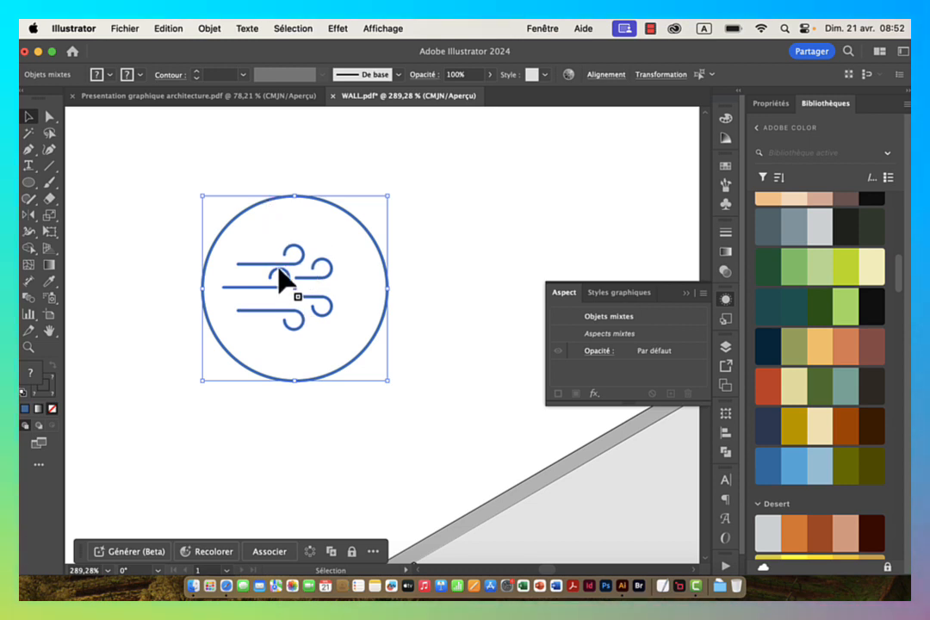
{"action": "left_click", "coordinate": [606, 76]}
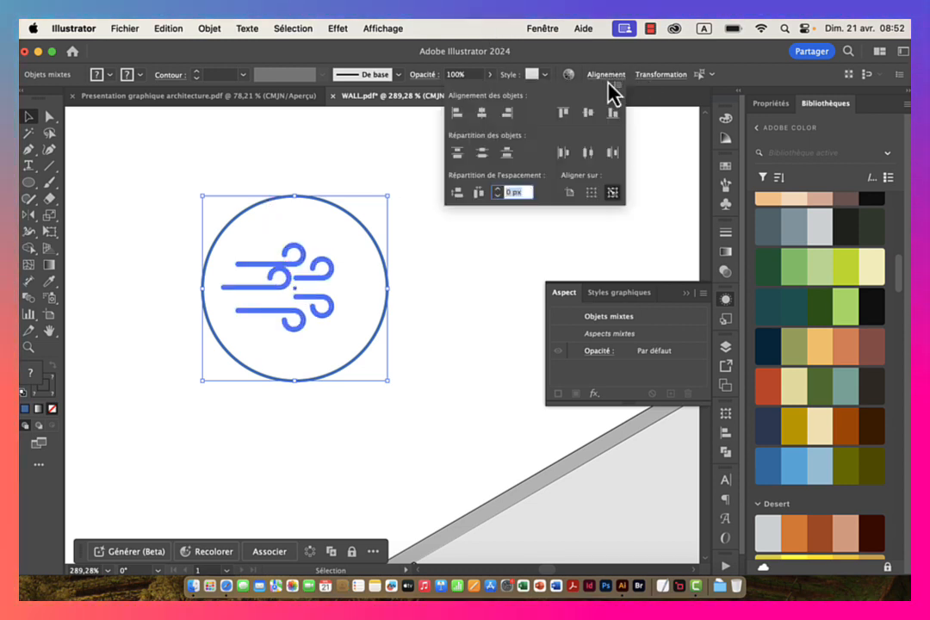
{"action": "left_click", "coordinate": [483, 112]}
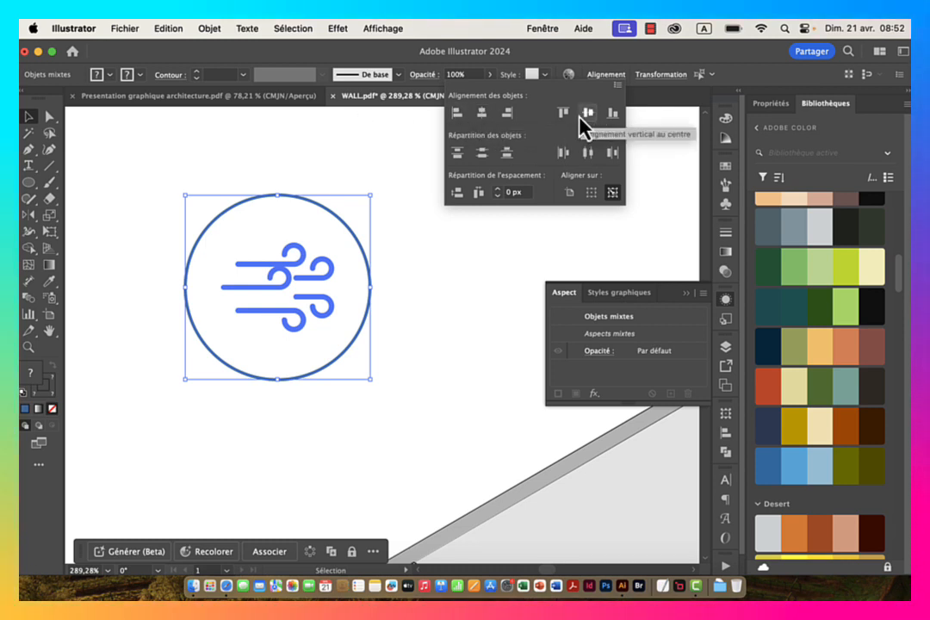
{"action": "left_click", "coordinate": [549, 53]}
{"action": "left_click", "coordinate": [222, 150]}
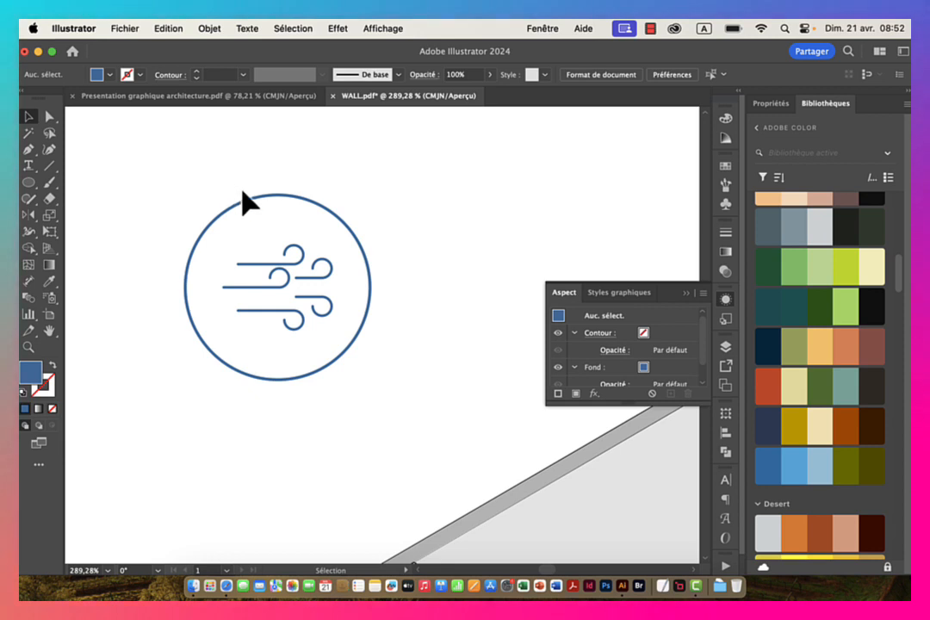
Step: Try to remove the left half of the circle around the wind curls
{"action": "left_click", "coordinate": [49, 116]}
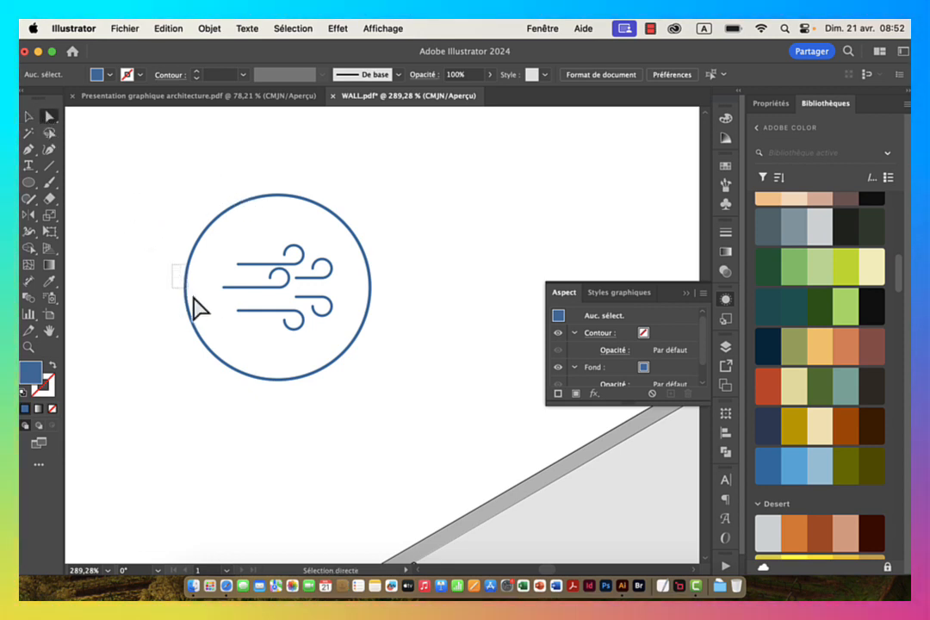
{"action": "left_click", "coordinate": [192, 298]}
{"action": "key", "text": "Delete"}
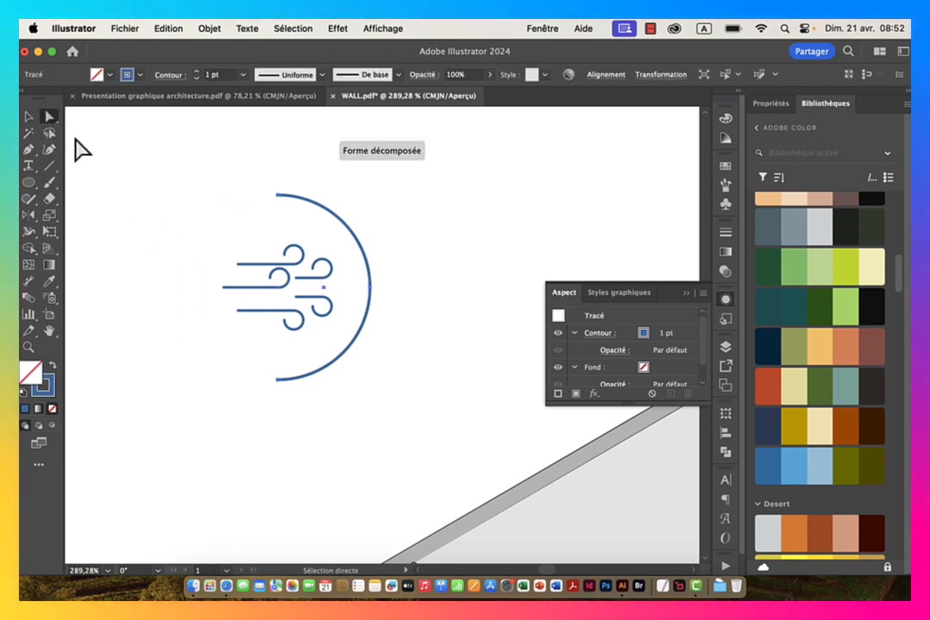
{"action": "left_click", "coordinate": [27, 118]}
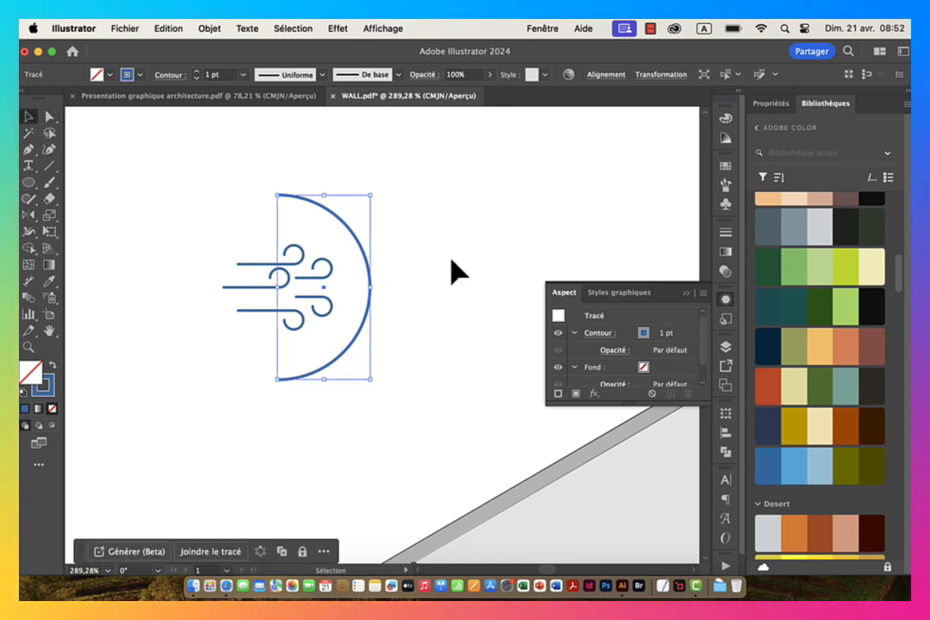
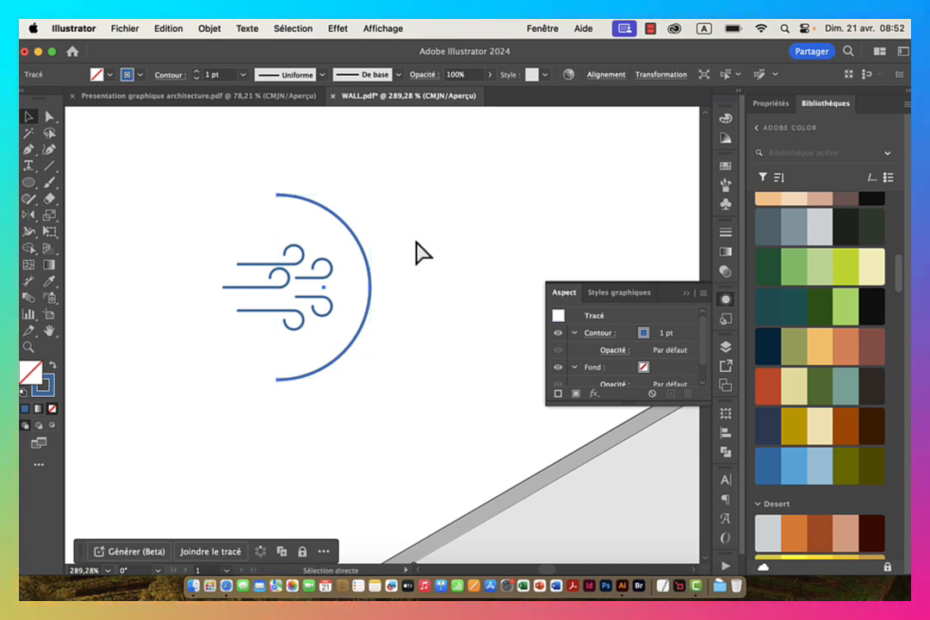
{"action": "key", "text": "super+z"}
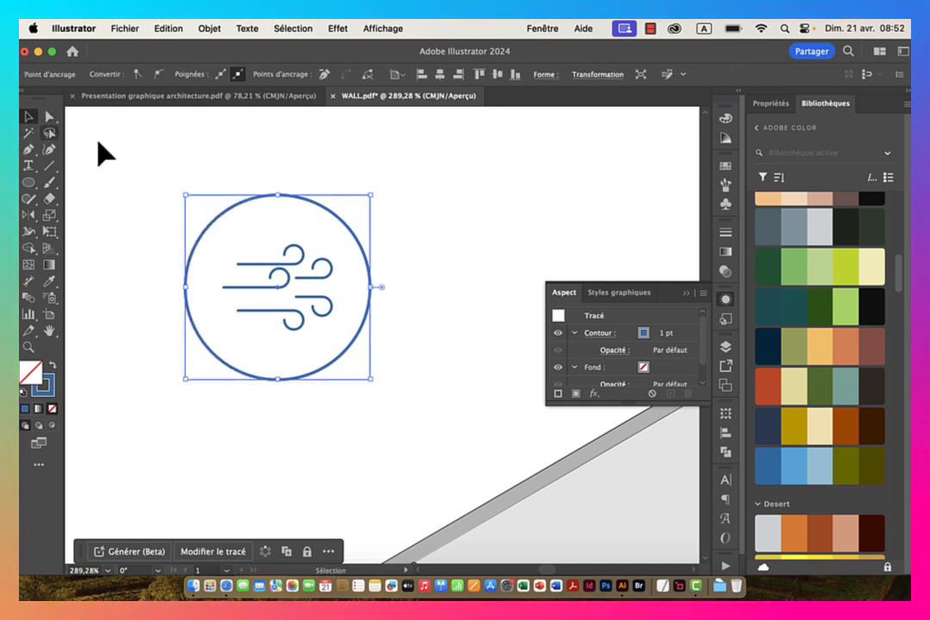
Step: Draw a short vertical blue line just above the top of the circle with the Line Segment tool
{"action": "left_click", "coordinate": [245, 177]}
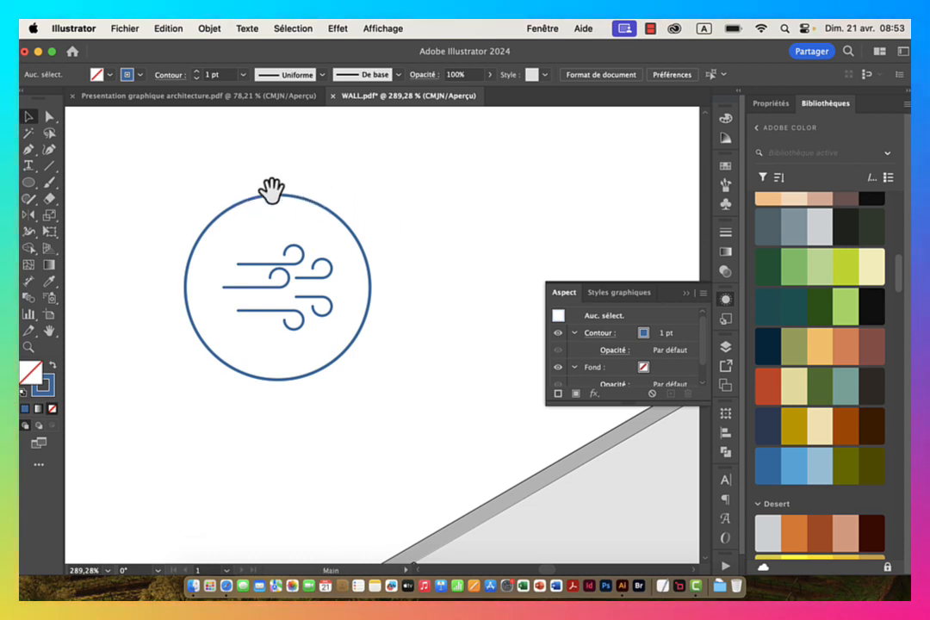
{"action": "left_click_drag", "start_coordinate": [272, 189], "coordinate": [267, 193]}
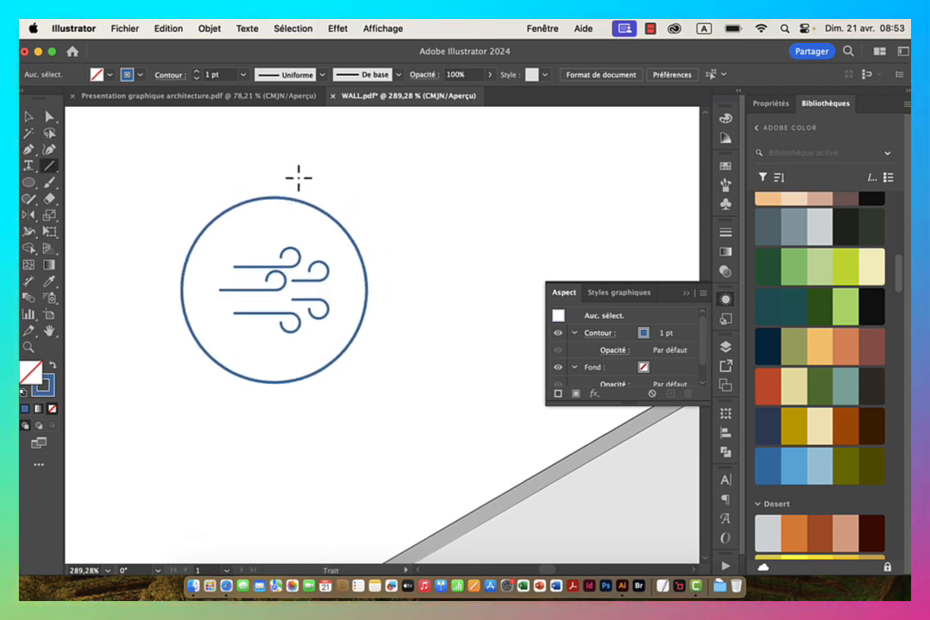
{"action": "left_click_drag", "start_coordinate": [276, 186], "coordinate": [278, 215]}
Step: Align the short vertical line with the horizontal centre of the circle
{"action": "left_click", "coordinate": [31, 118]}
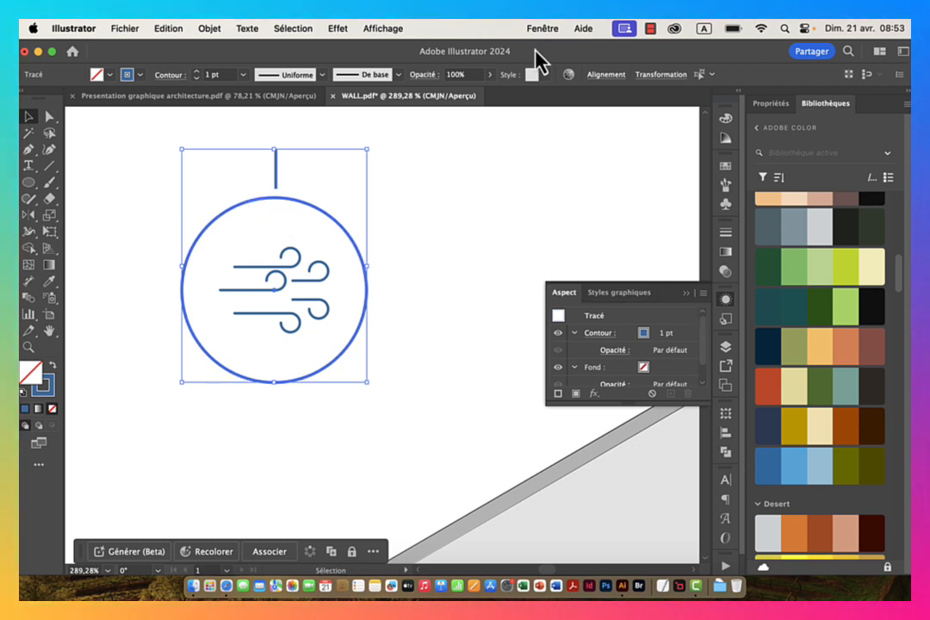
{"action": "left_click", "coordinate": [605, 74]}
{"action": "left_click", "coordinate": [482, 115]}
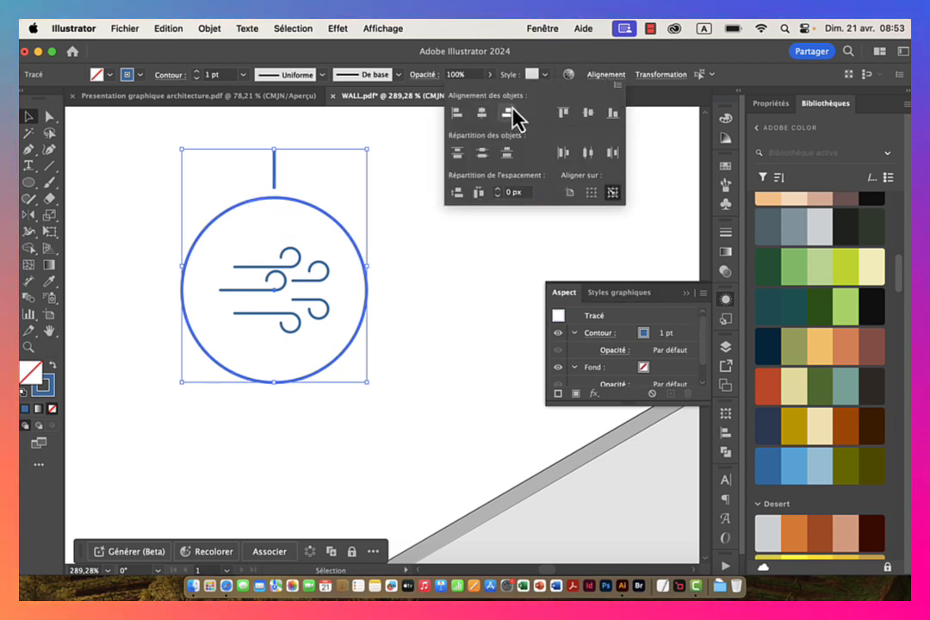
{"action": "left_click", "coordinate": [593, 51]}
{"action": "left_click", "coordinate": [484, 198]}
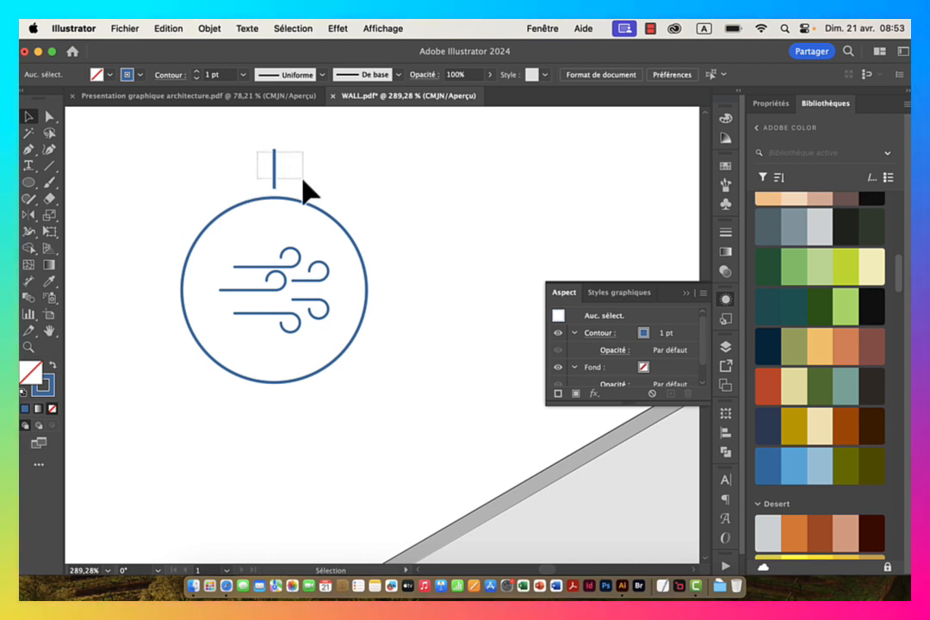
Step: Start the Rotate tool on the short vertical line above the circle and display the artwork in outline mode
{"action": "left_click", "coordinate": [274, 176]}
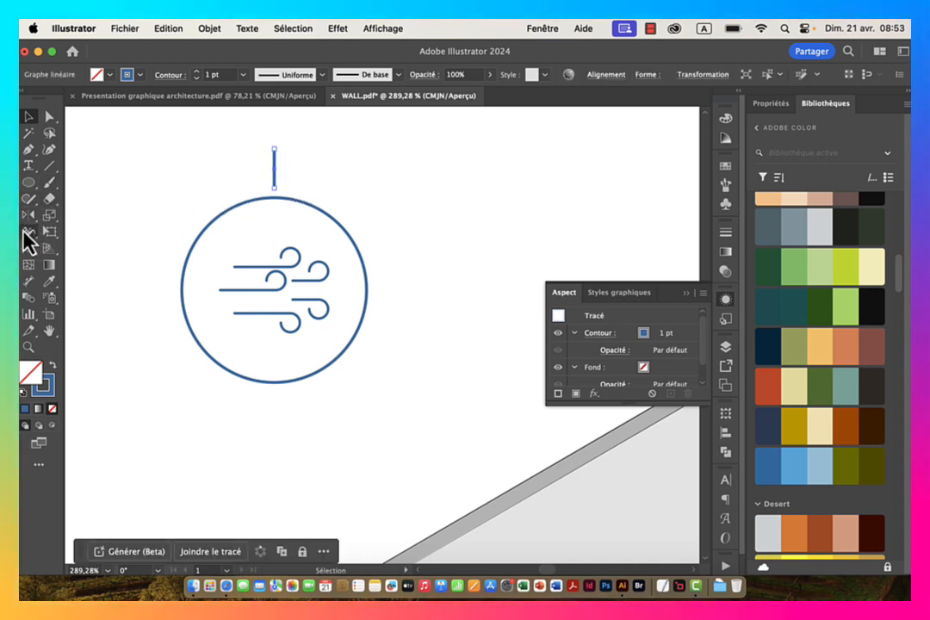
{"action": "left_click_drag", "start_coordinate": [30, 215], "coordinate": [78, 233]}
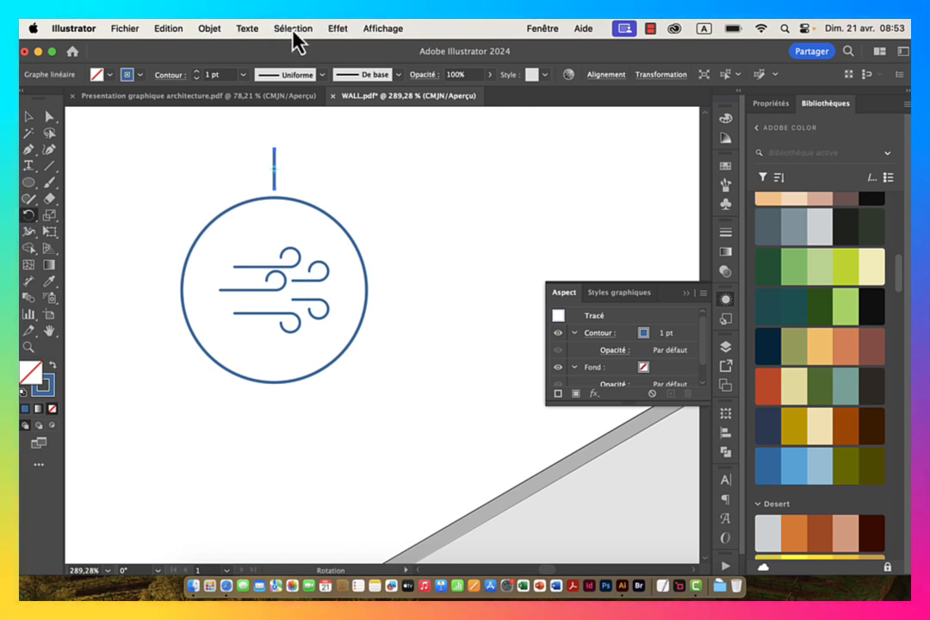
{"action": "left_click", "coordinate": [379, 33]}
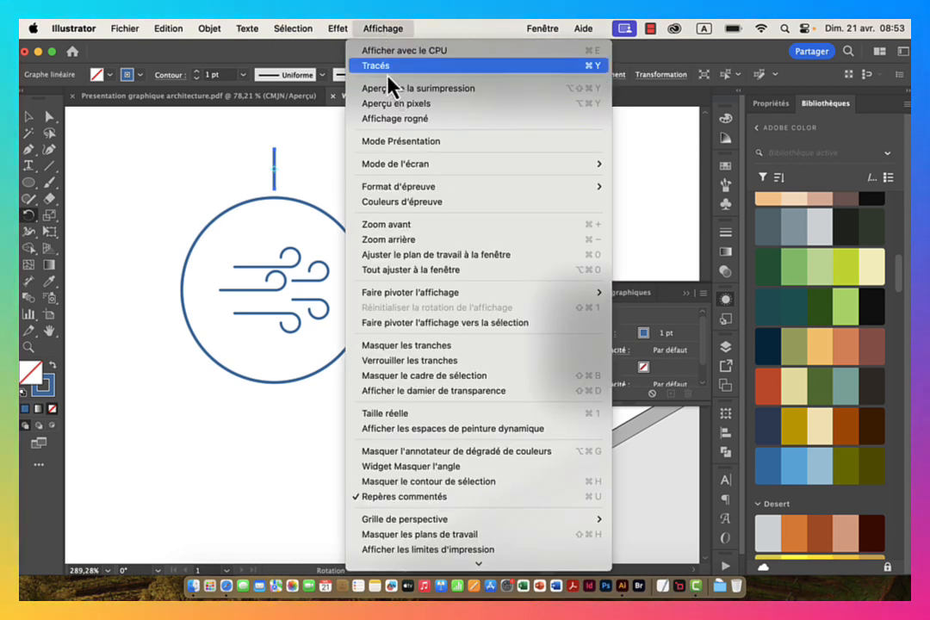
{"action": "left_click", "coordinate": [379, 65]}
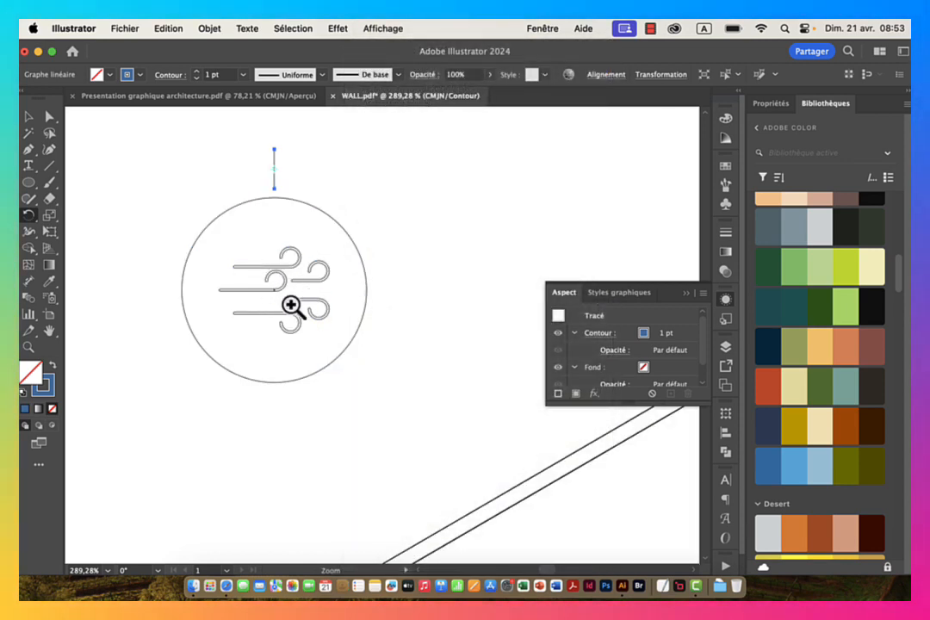
{"action": "left_click", "coordinate": [291, 306]}
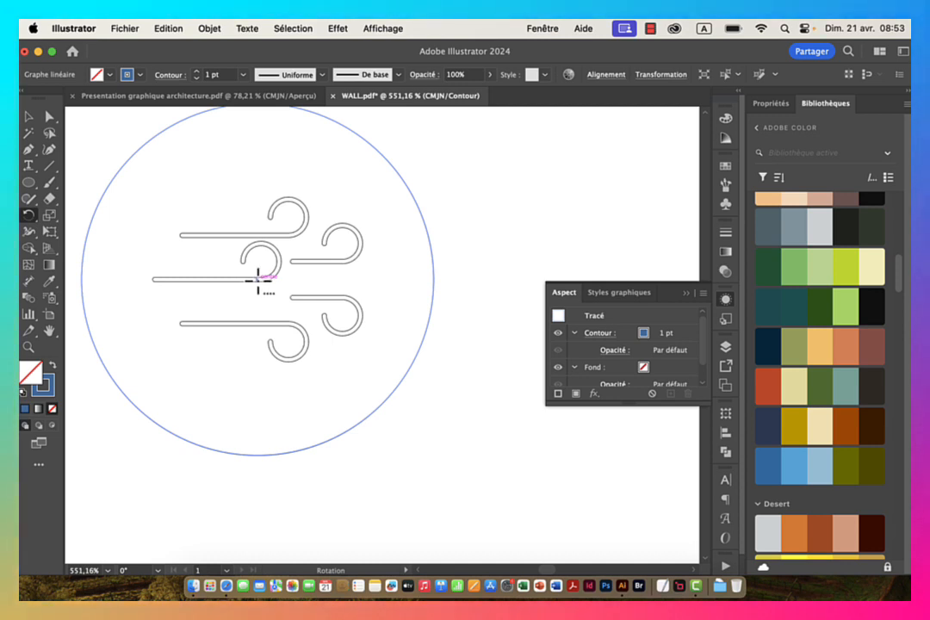
Step: Try to copy the short line rotated 20° around the circle's centre, and undo the copy
{"action": "left_click", "coordinate": [257, 279], "text": "alt"}
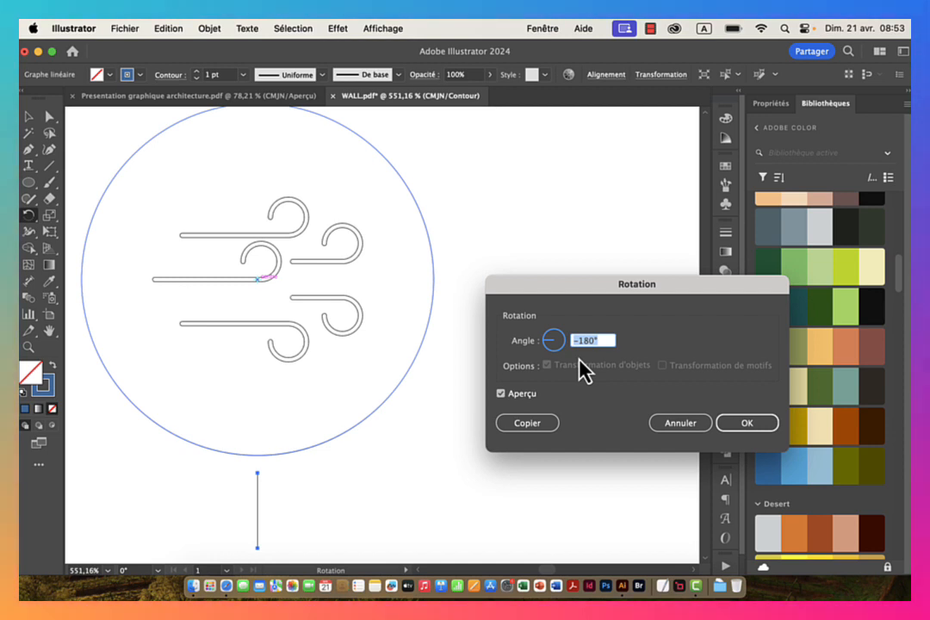
{"action": "type", "text": "20"}
{"action": "left_click", "coordinate": [532, 423]}
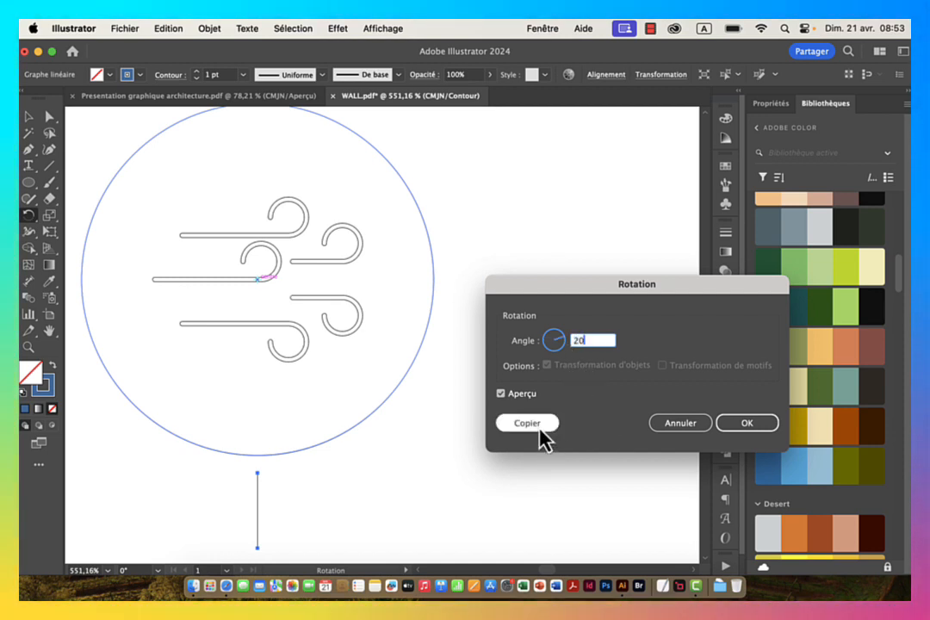
{"action": "left_click_drag", "start_coordinate": [353, 287], "coordinate": [381, 379]}
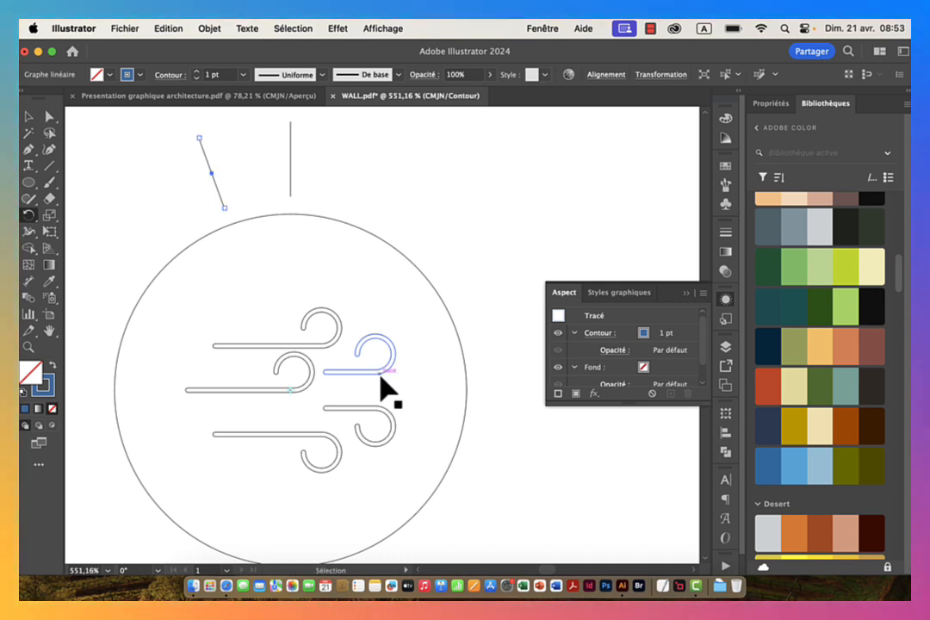
{"action": "key", "text": "super+z"}
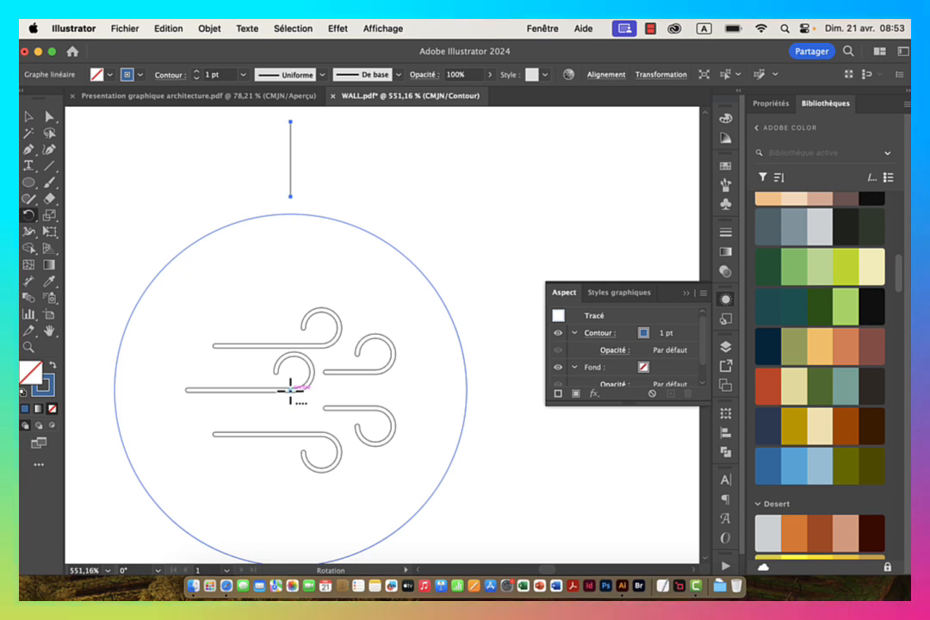
Step: Copy the short line rotated by -20° around the centre of the circle
{"action": "left_click", "coordinate": [290, 390], "text": "alt"}
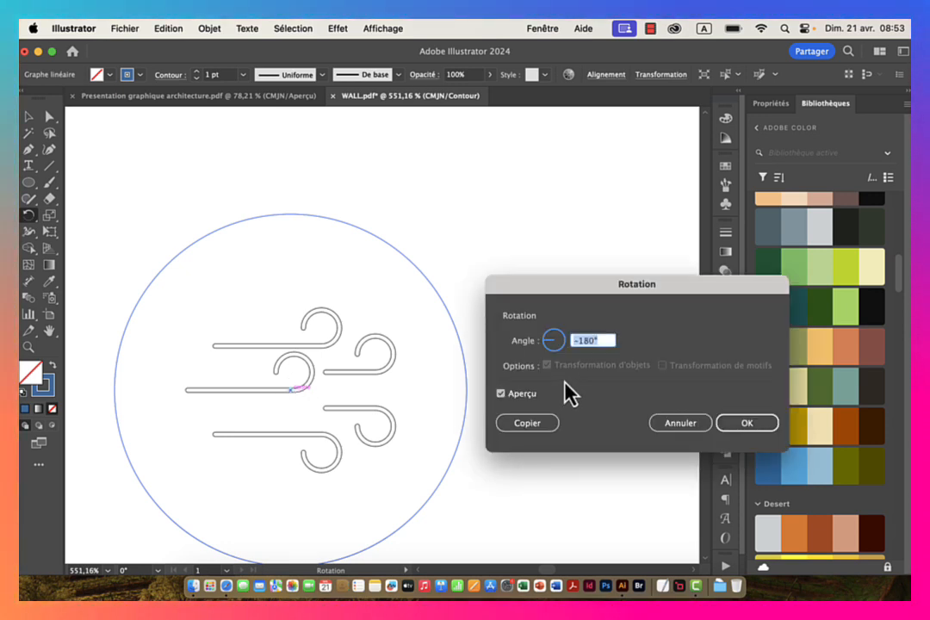
{"action": "type", "text": "-20"}
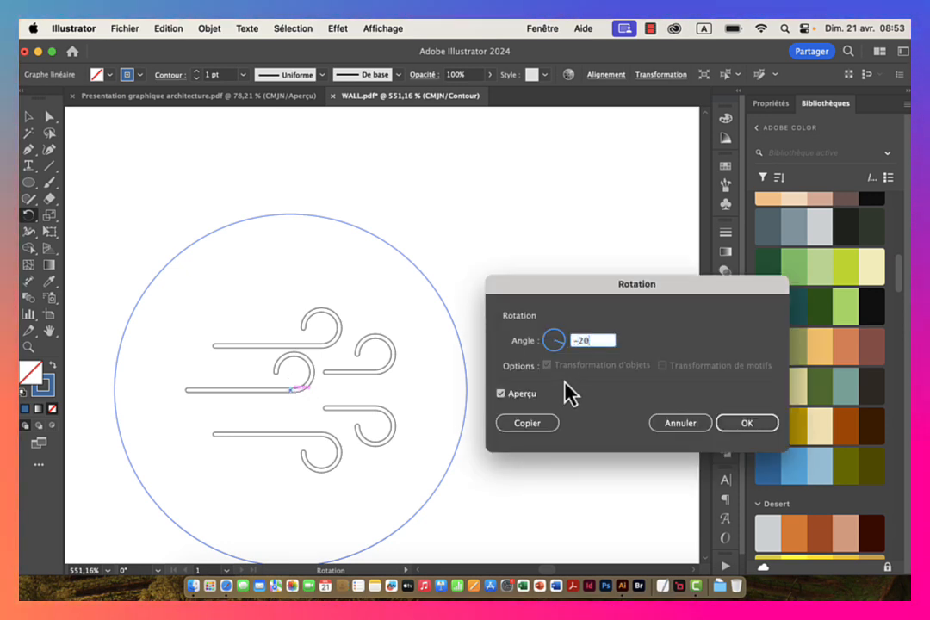
{"action": "left_click", "coordinate": [526, 423]}
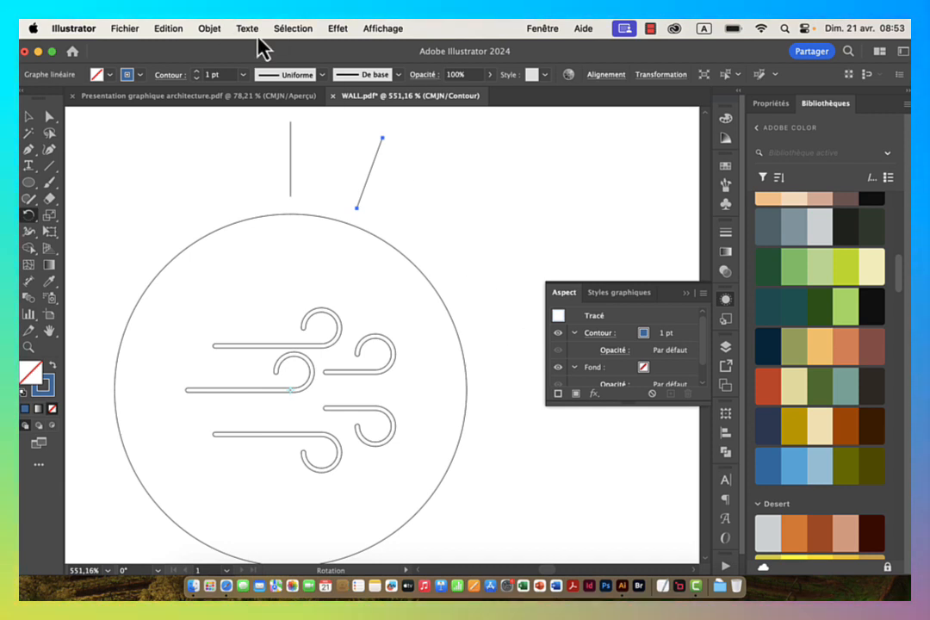
Step: Repeat the rotated copy around the circle's right side until a line stands directly below the circle
{"action": "left_click", "coordinate": [209, 28]}
{"action": "mouse_move", "coordinate": [229, 54]}
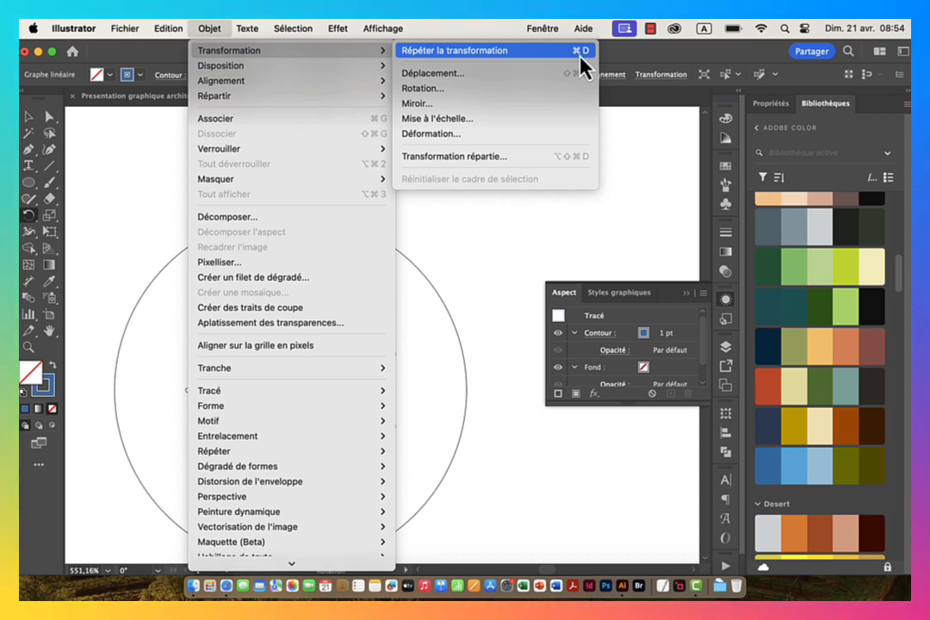
{"action": "left_click", "coordinate": [209, 28]}
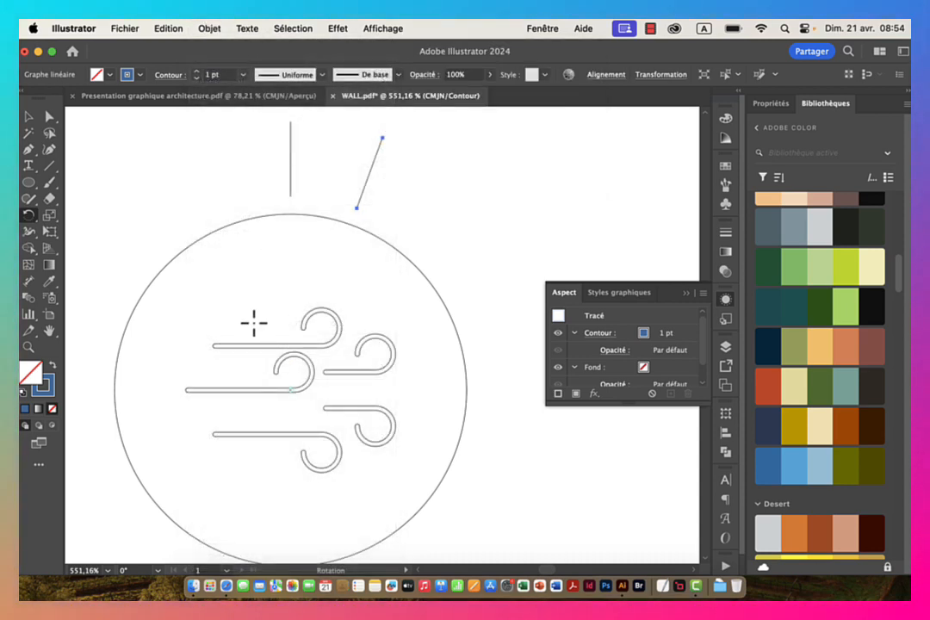
{"action": "key", "text": "super+d"}
{"action": "key", "text": "super+d"}
{"action": "key", "text": "super+d"}
{"action": "key", "text": "super+d"}
{"action": "key", "text": "super+d"}
{"action": "key", "text": "super+d"}
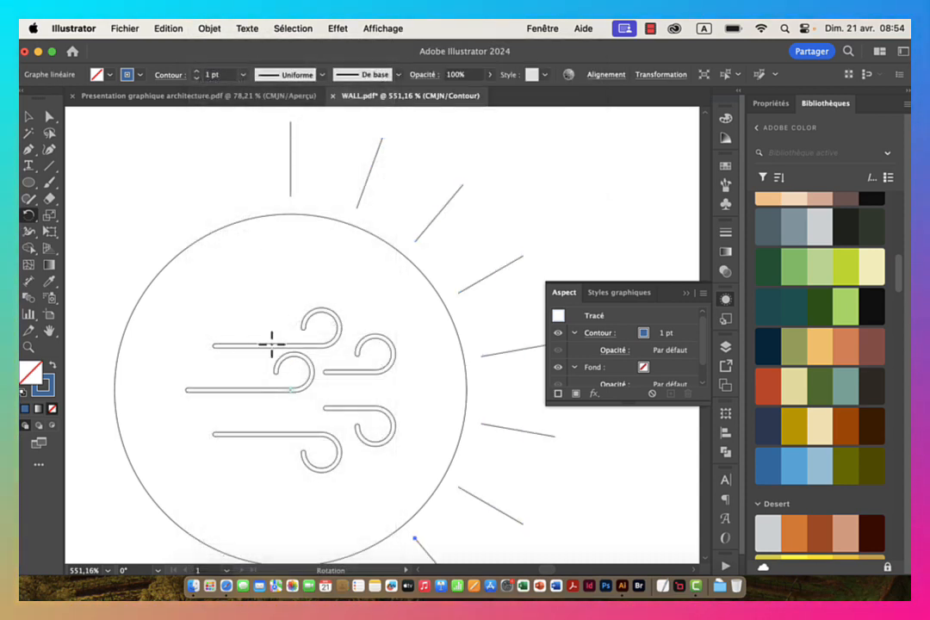
{"action": "left_click_drag", "start_coordinate": [348, 402], "coordinate": [347, 228]}
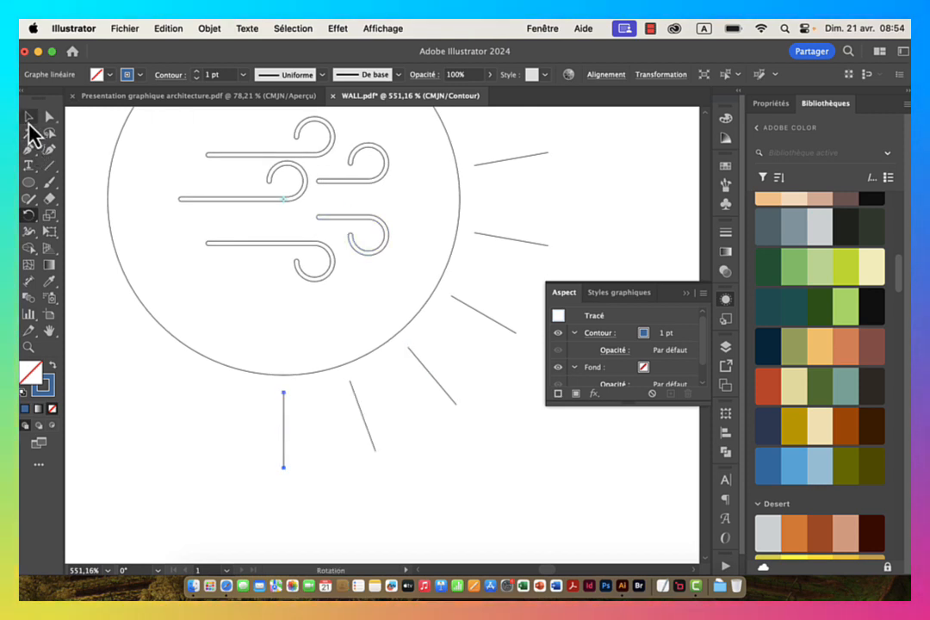
Step: Delete the left half of the circle around the wind curls, keeping the right arc
{"action": "left_click", "coordinate": [29, 118]}
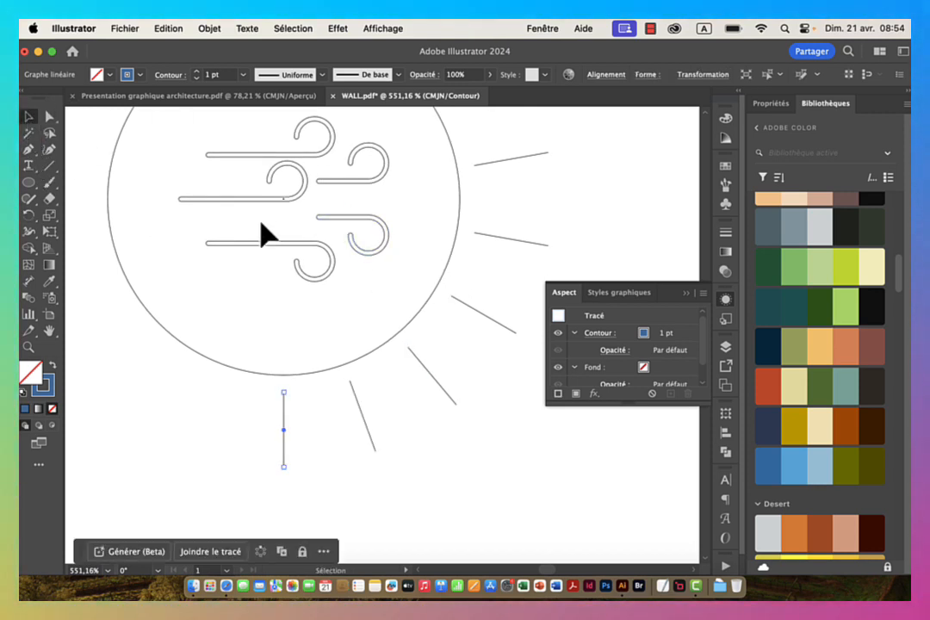
{"action": "scroll", "coordinate": [293, 280], "scroll_direction": "down", "scroll_amount": 4}
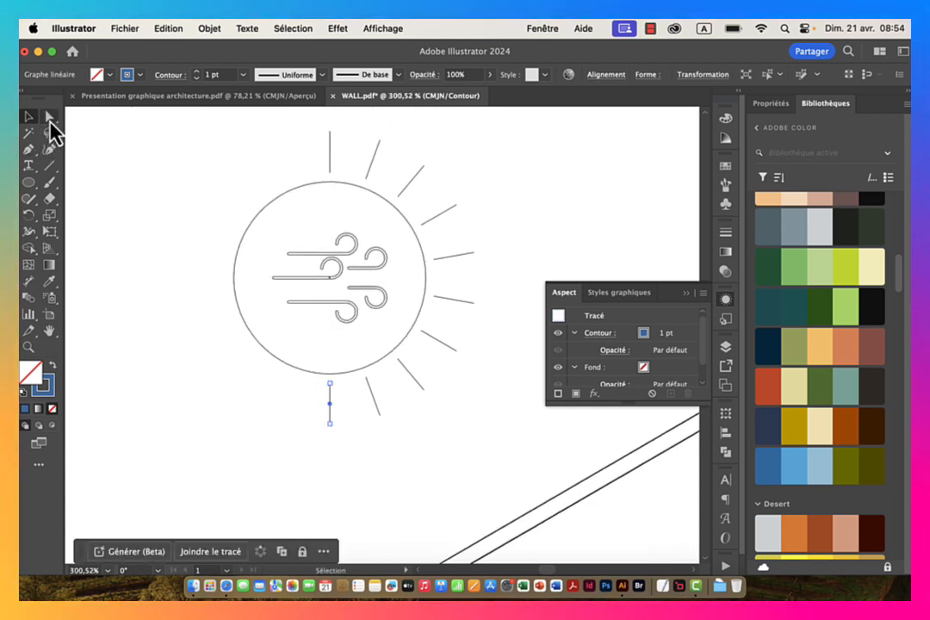
{"action": "left_click", "coordinate": [50, 121]}
{"action": "left_click_drag", "start_coordinate": [221, 244], "coordinate": [241, 308]}
{"action": "key", "text": "Delete"}
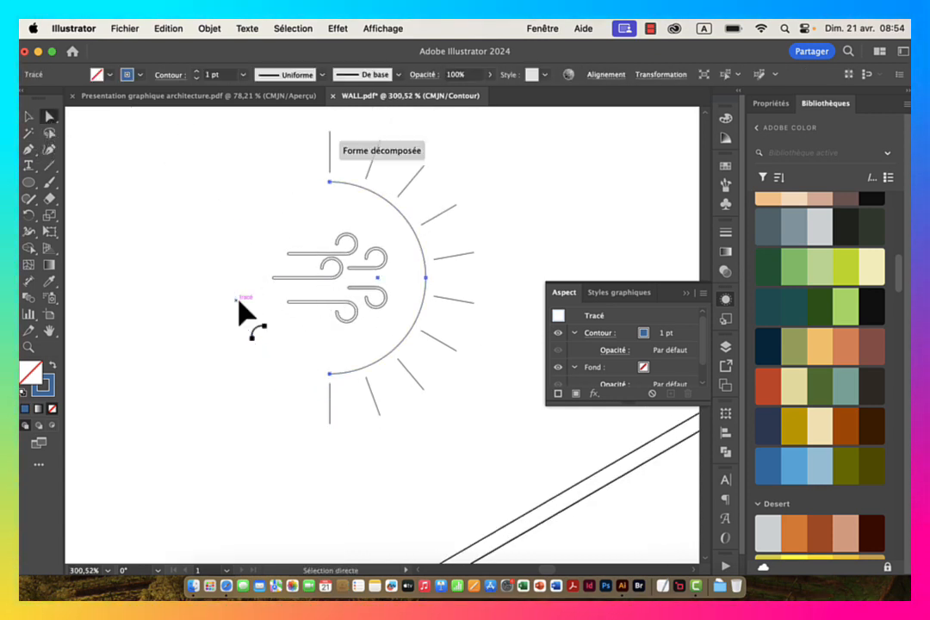
Step: Select the half circle and all the rays without the wind curls, and return the display to preview mode
{"action": "left_click", "coordinate": [29, 117]}
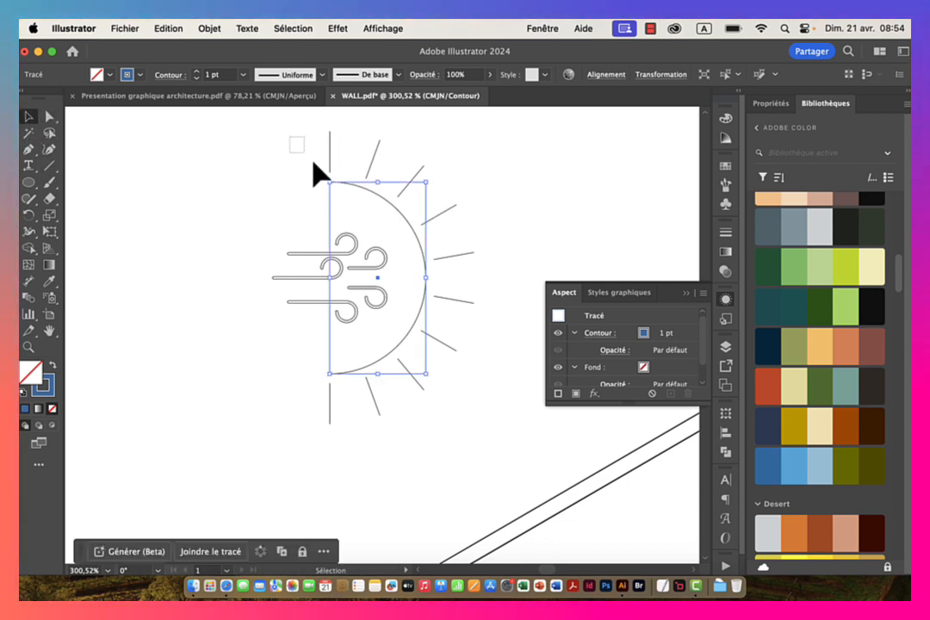
{"action": "left_click_drag", "start_coordinate": [482, 448], "coordinate": [318, 280]}
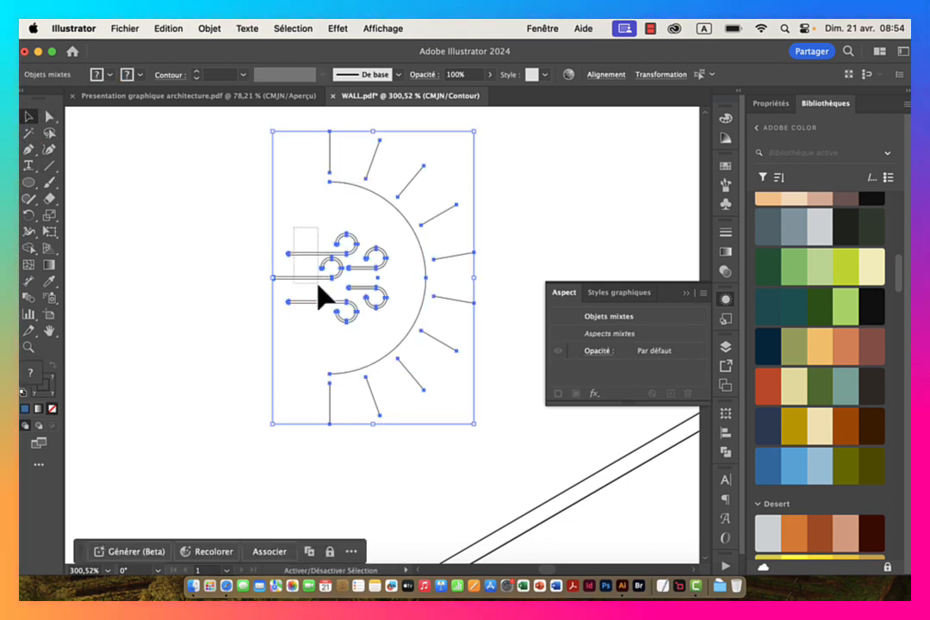
{"action": "left_click", "coordinate": [319, 301], "text": "shift"}
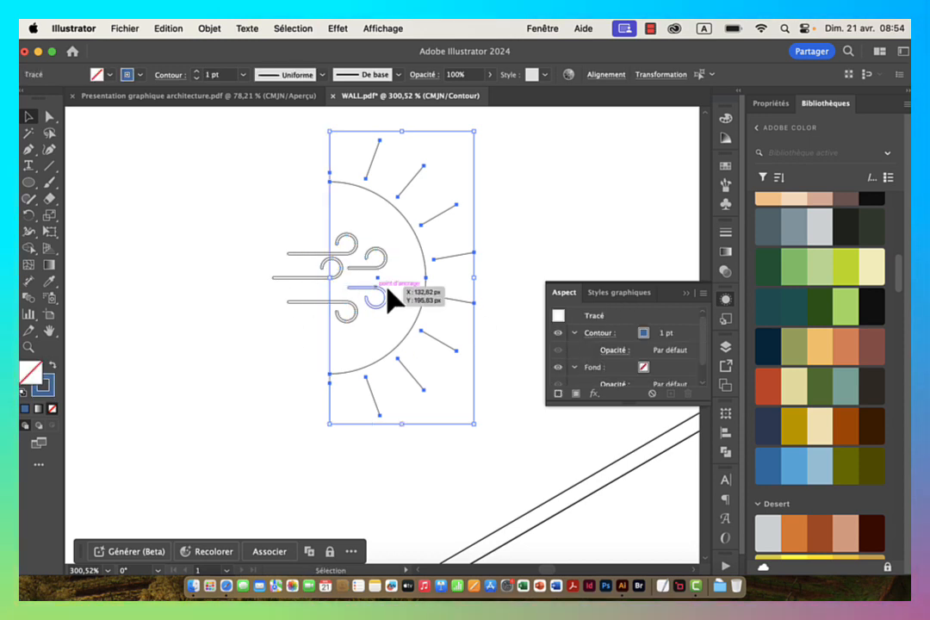
{"action": "key", "text": "a"}
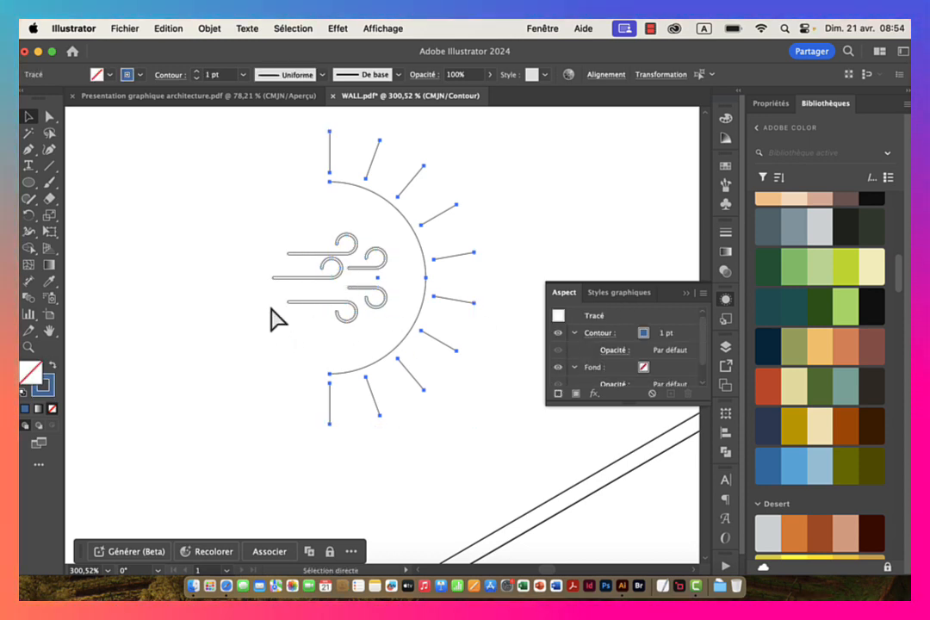
{"action": "key", "text": "super+y"}
{"action": "key", "text": "v"}
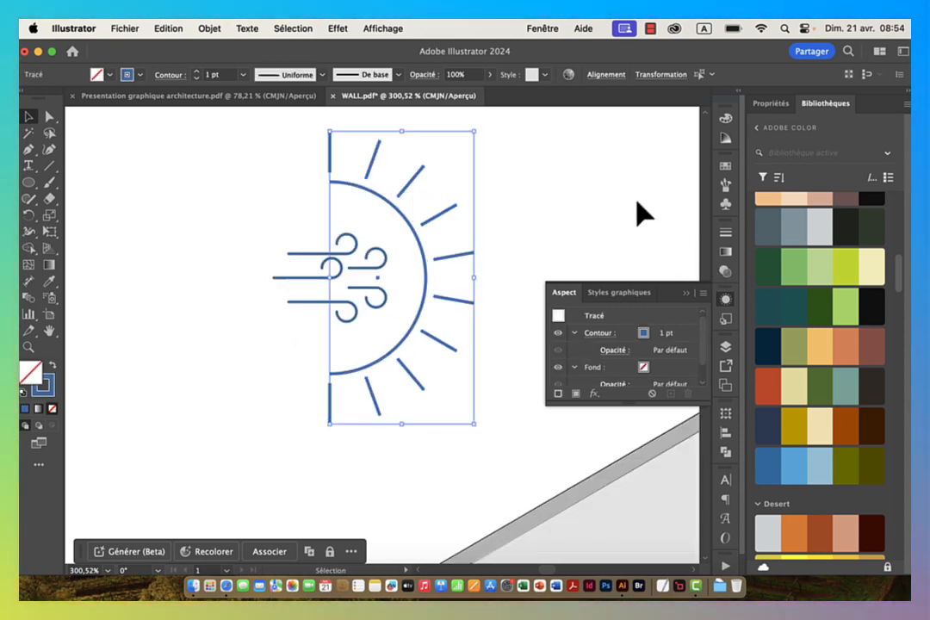
Step: Set the stroke of the half circle and rays to 2 pt with round caps
{"action": "left_click", "coordinate": [196, 73]}
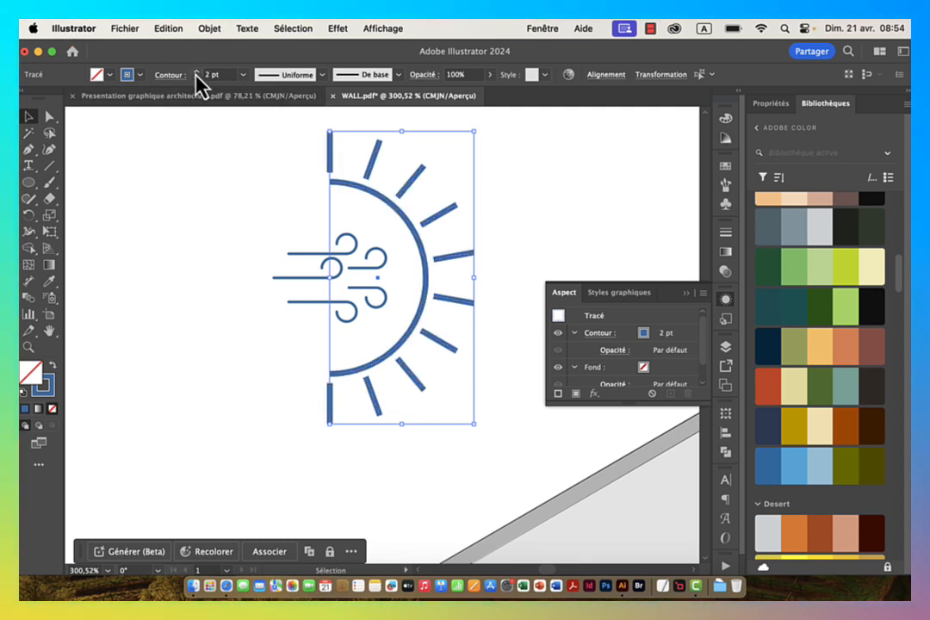
{"action": "left_click", "coordinate": [171, 77]}
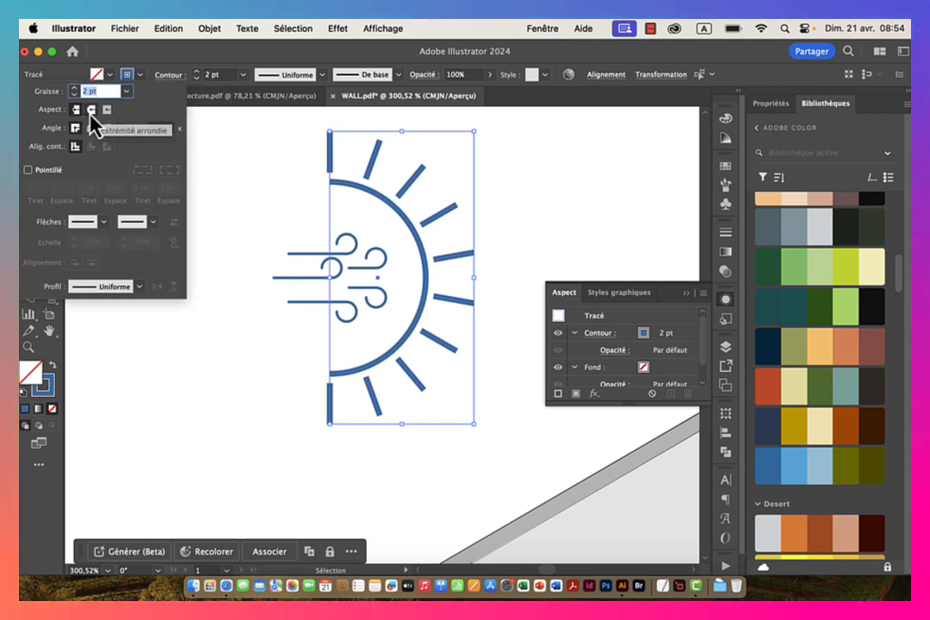
{"action": "left_click", "coordinate": [91, 112]}
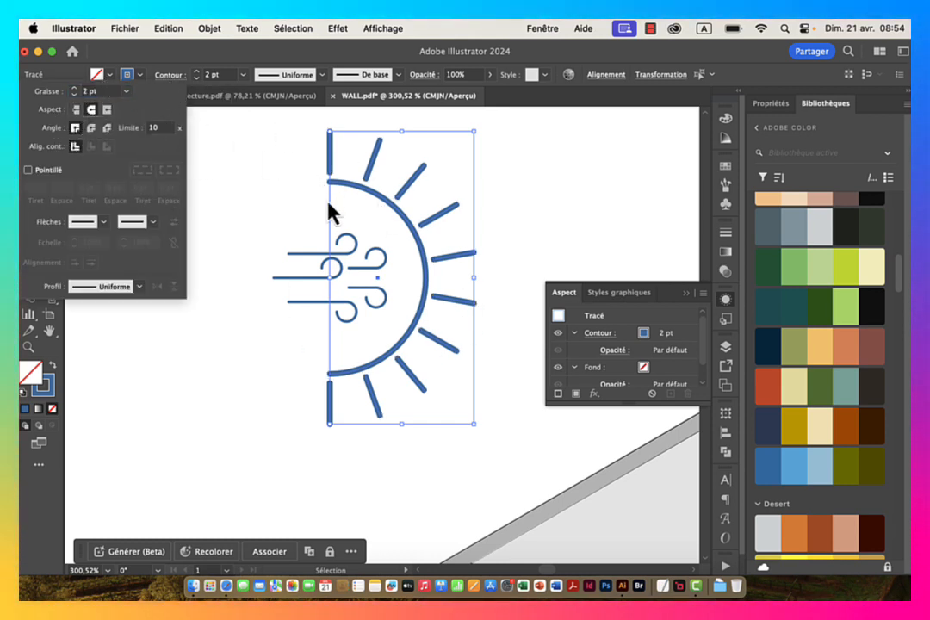
{"action": "left_click", "coordinate": [236, 54]}
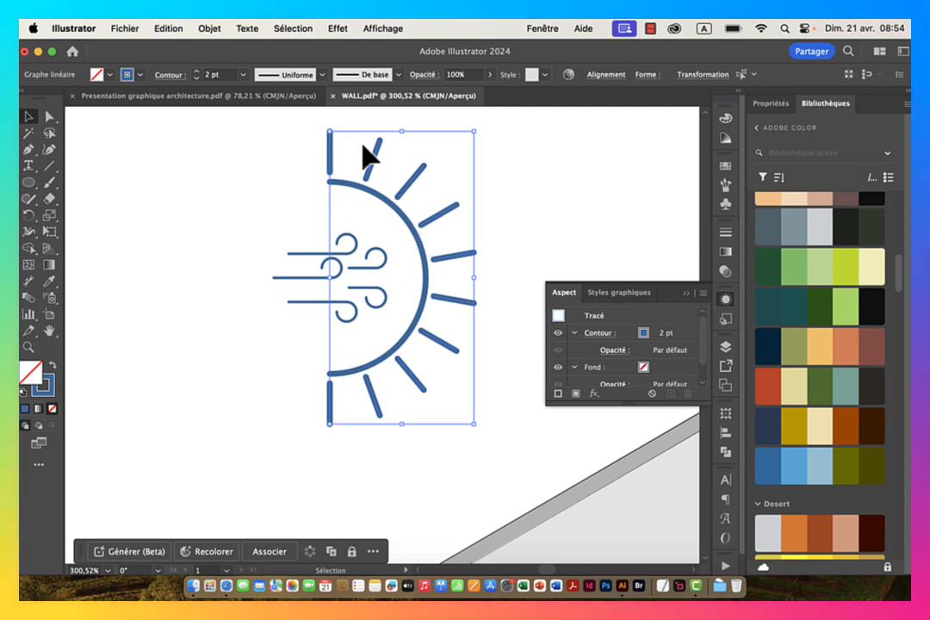
Step: Apply a Zigzag effect to the rays with relative size 10%, 4 ridges per segment and smooth points, and set their stroke to 1 pt
{"action": "left_click", "coordinate": [336, 31]}
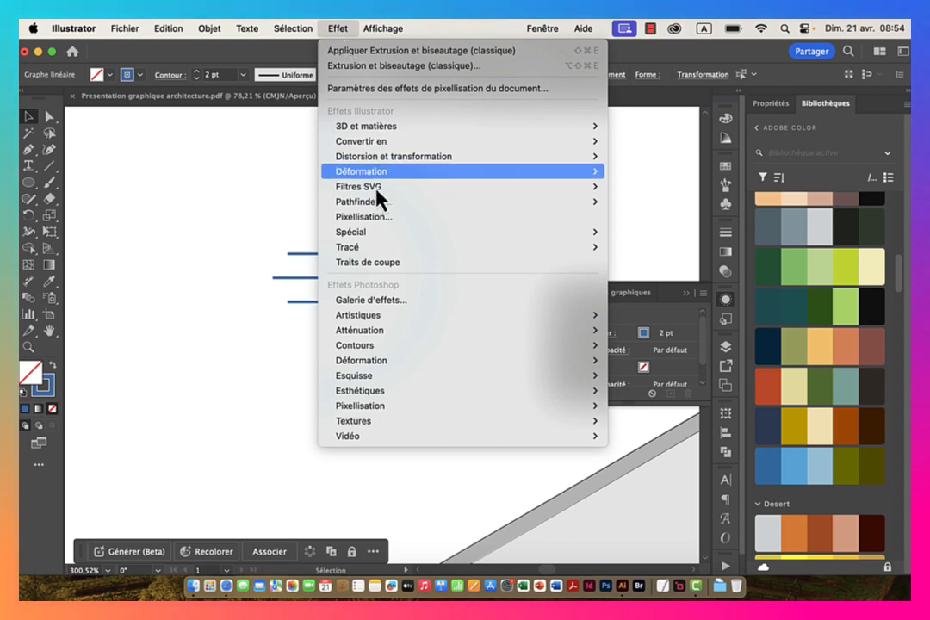
{"action": "mouse_move", "coordinate": [422, 164]}
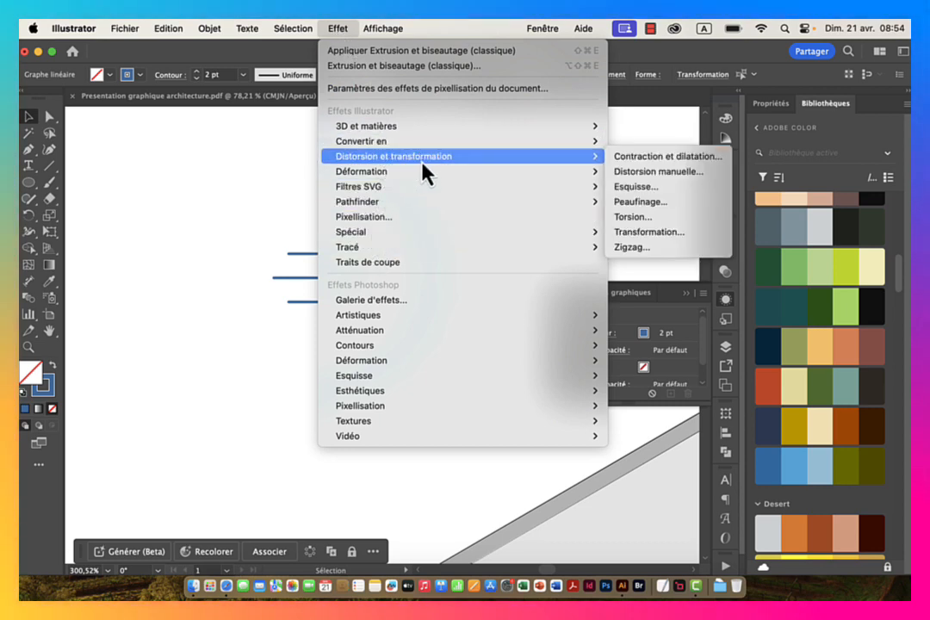
{"action": "left_click", "coordinate": [663, 248]}
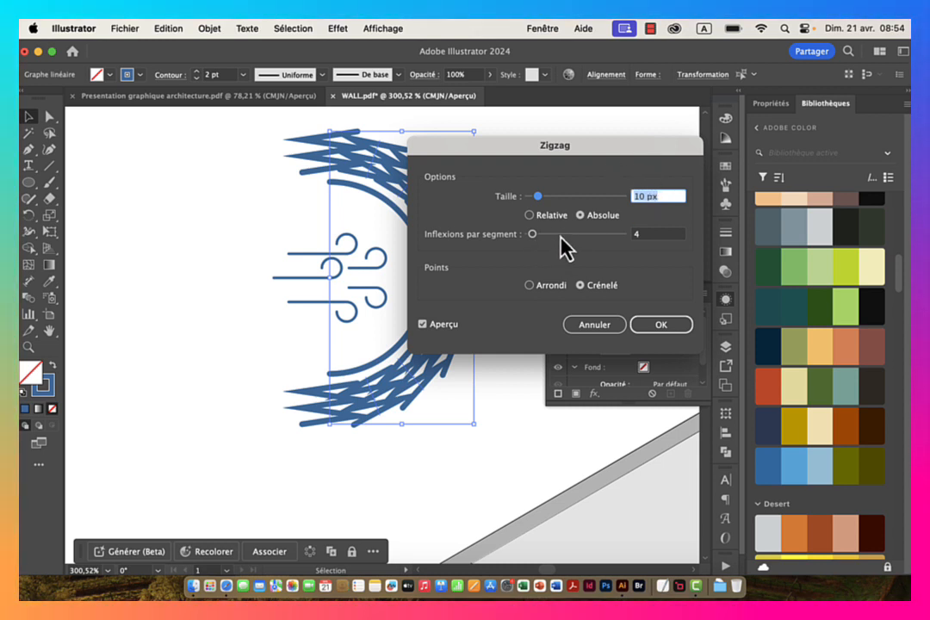
{"action": "left_click", "coordinate": [542, 287]}
{"action": "left_click", "coordinate": [548, 217]}
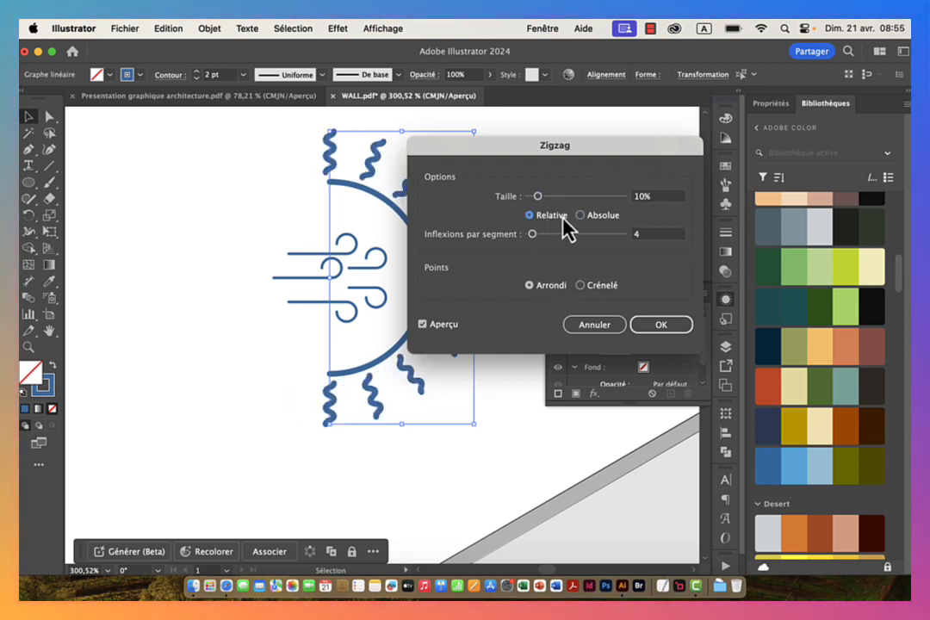
{"action": "mouse_move", "coordinate": [589, 151]}
{"action": "left_mouse_down"}
{"action": "mouse_move", "coordinate": [717, 145]}
{"action": "mouse_move", "coordinate": [680, 136]}
{"action": "left_mouse_up"}
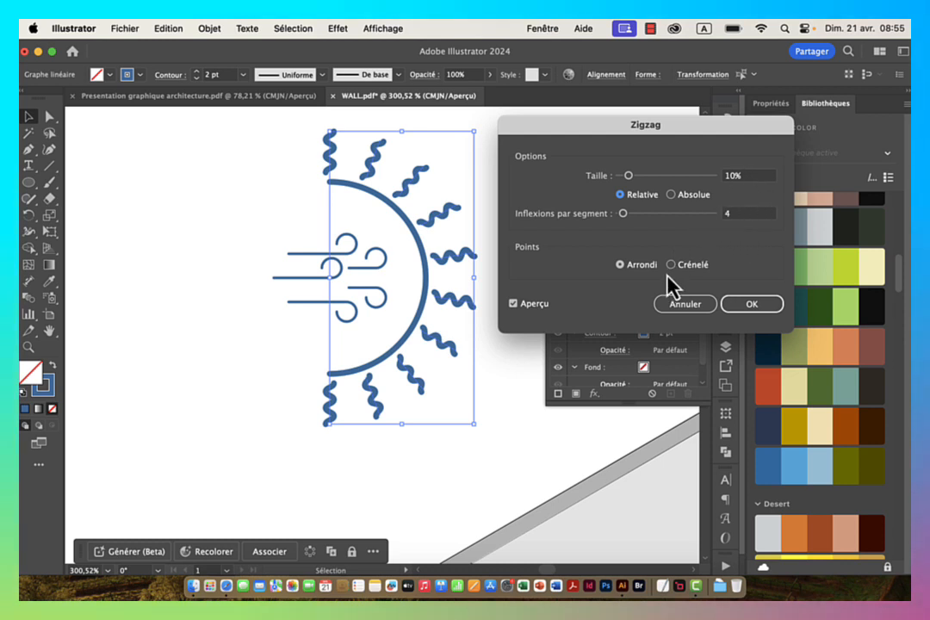
{"action": "left_click", "coordinate": [758, 309]}
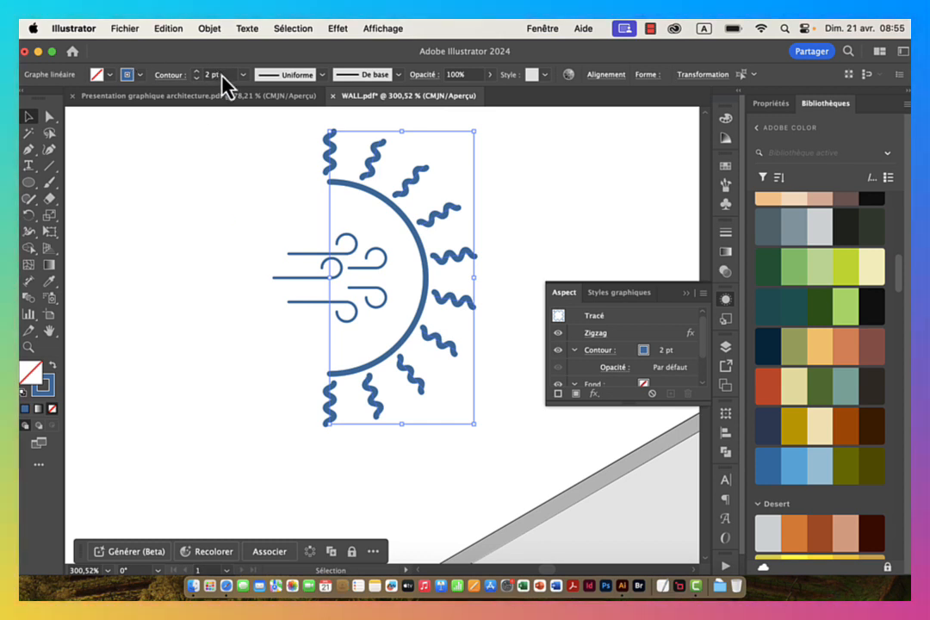
{"action": "left_click", "coordinate": [197, 79]}
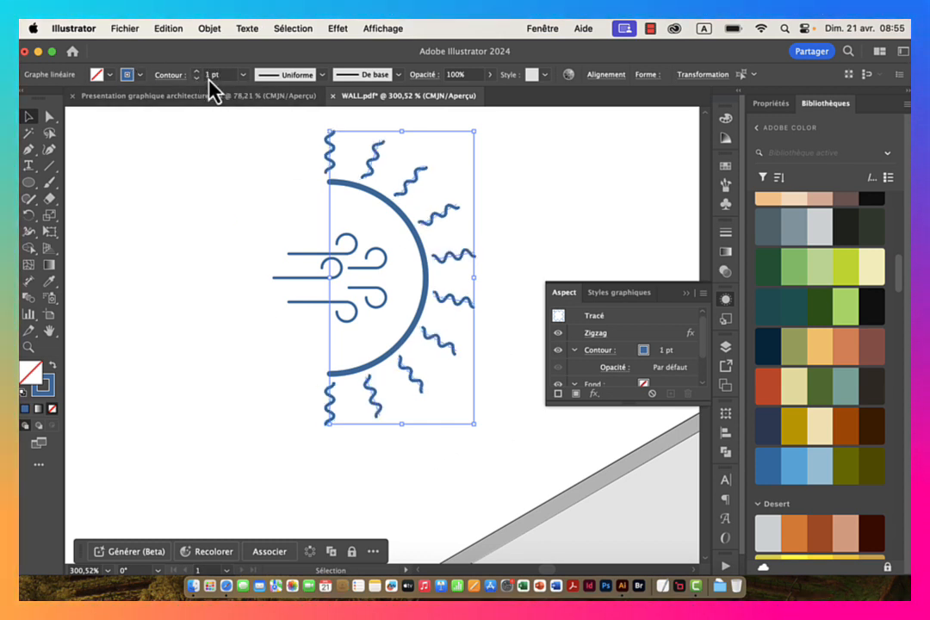
Step: Set the wavy rays' stroke to 1.4 pt and expand their Zigzag appearance into real paths
{"action": "left_click", "coordinate": [210, 77]}
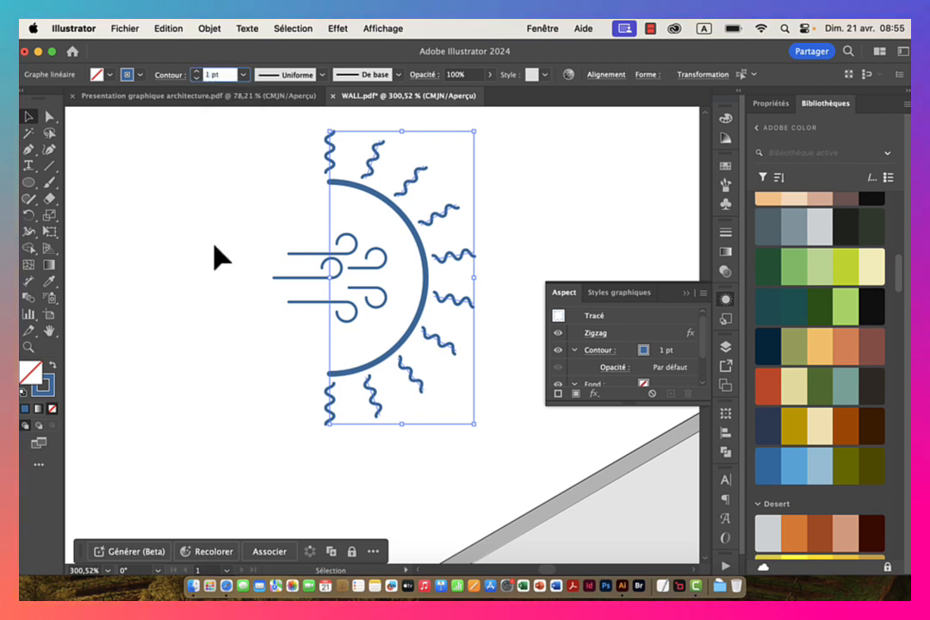
{"action": "type", "text": "1,4"}
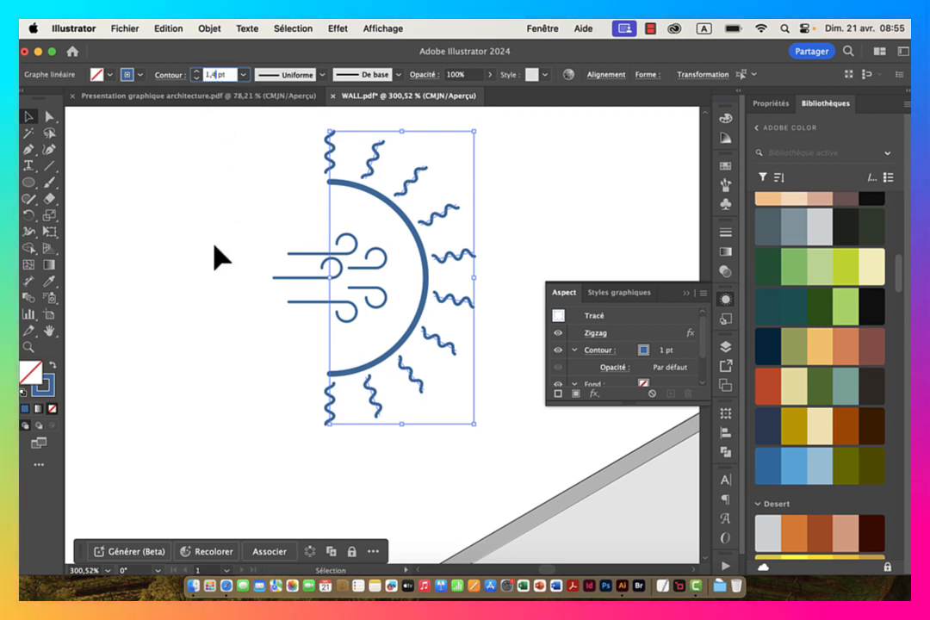
{"action": "key", "text": "Return"}
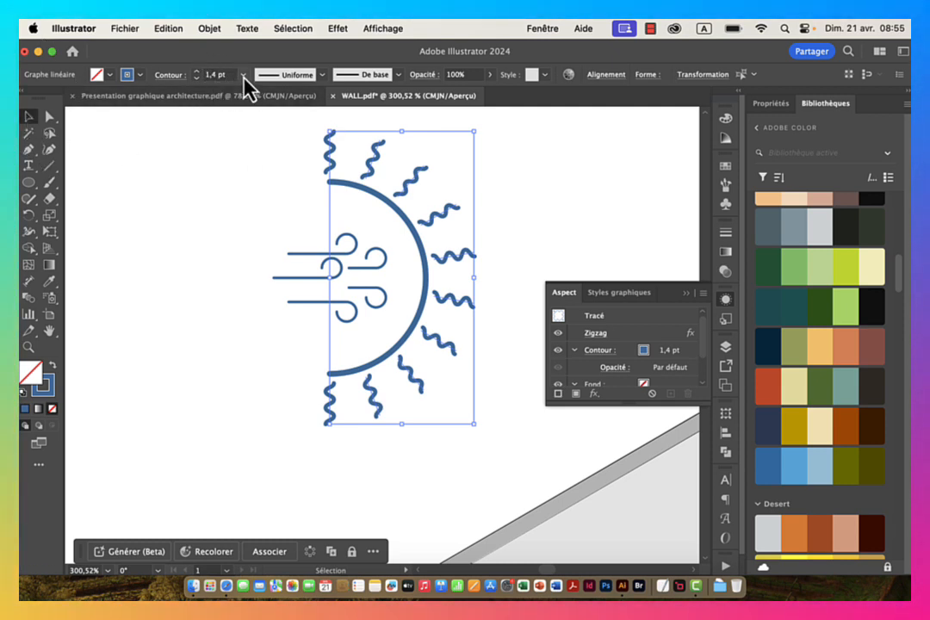
{"action": "left_click", "coordinate": [210, 28]}
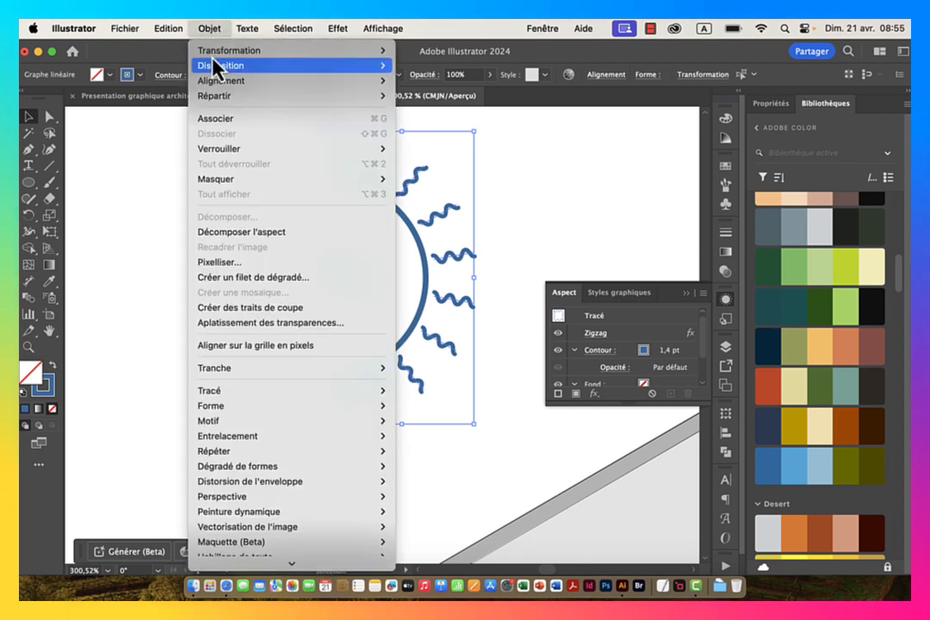
{"action": "left_click", "coordinate": [249, 232]}
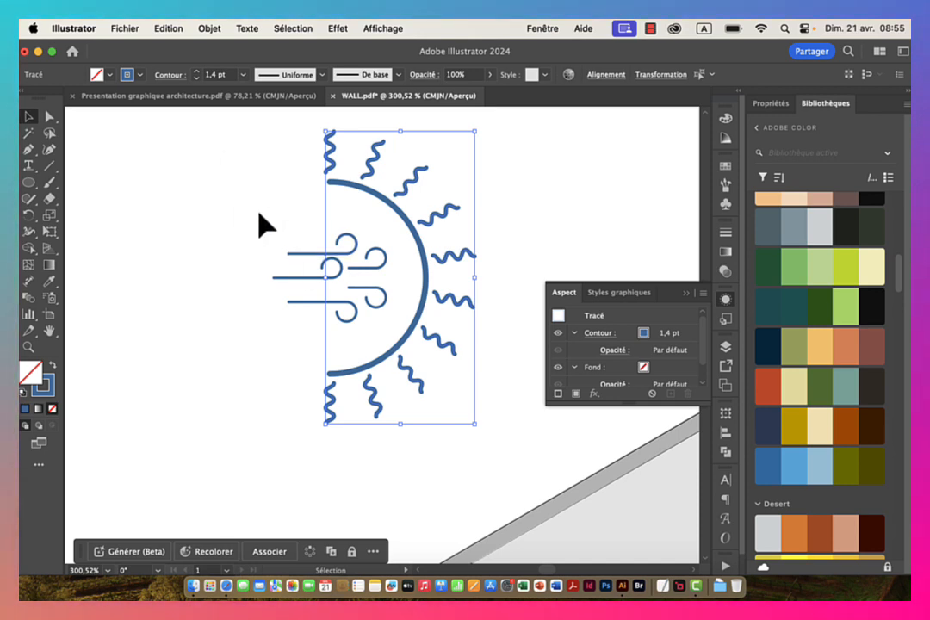
Step: Select the half circle together with all the wavy rays, excluding the wind curls, and outline their strokes into filled shapes
{"action": "left_click", "coordinate": [381, 202]}
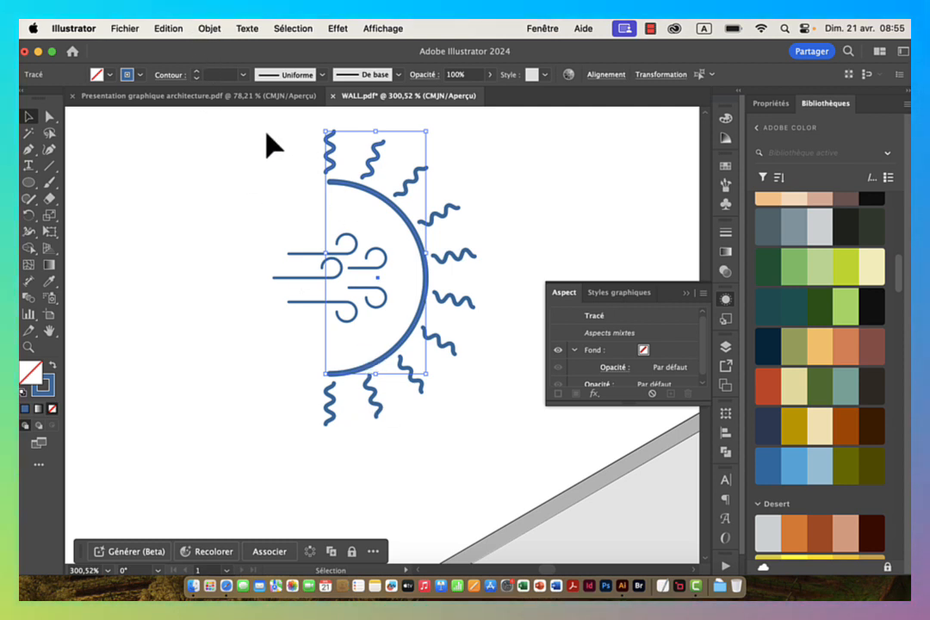
{"action": "left_click_drag", "start_coordinate": [266, 136], "coordinate": [475, 430]}
{"action": "left_click_drag", "start_coordinate": [295, 229], "coordinate": [351, 317]}
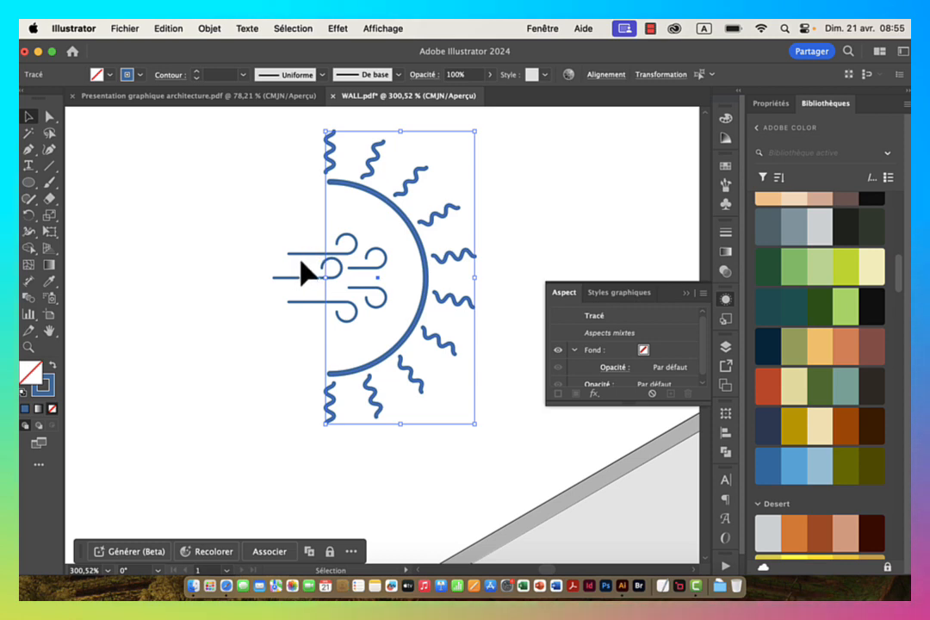
{"action": "left_click", "coordinate": [209, 28]}
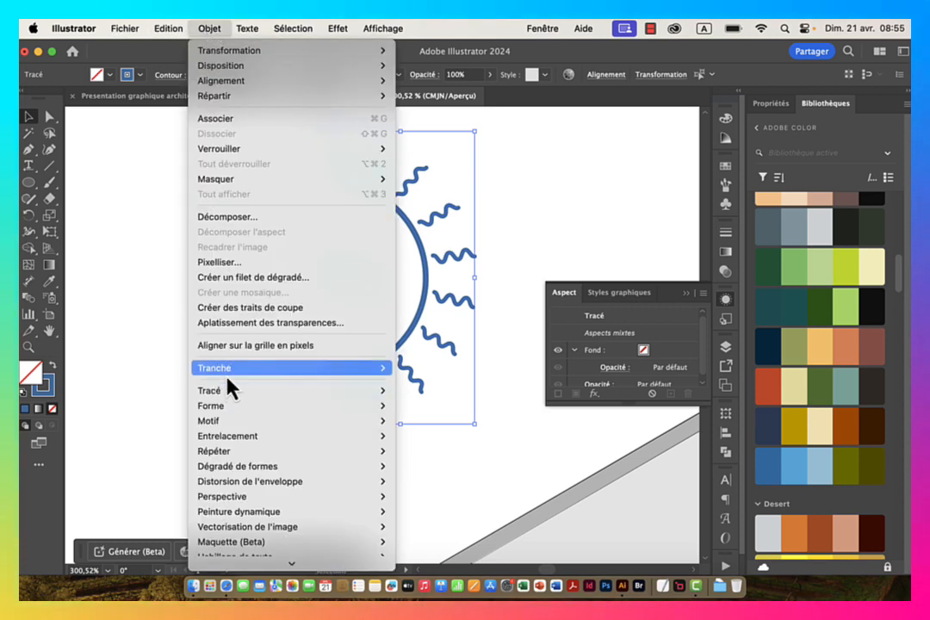
{"action": "mouse_move", "coordinate": [233, 399]}
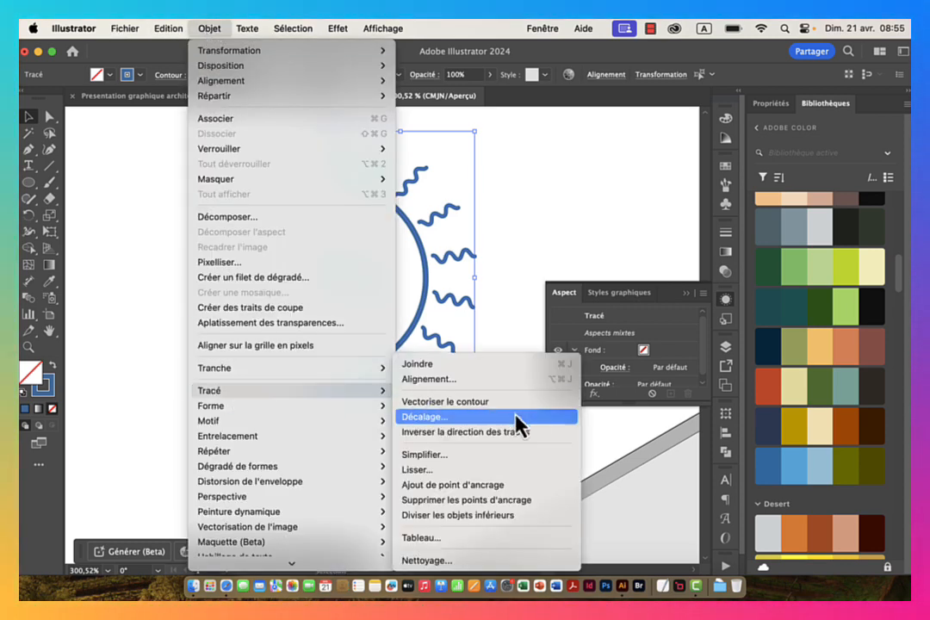
{"action": "left_click", "coordinate": [447, 401]}
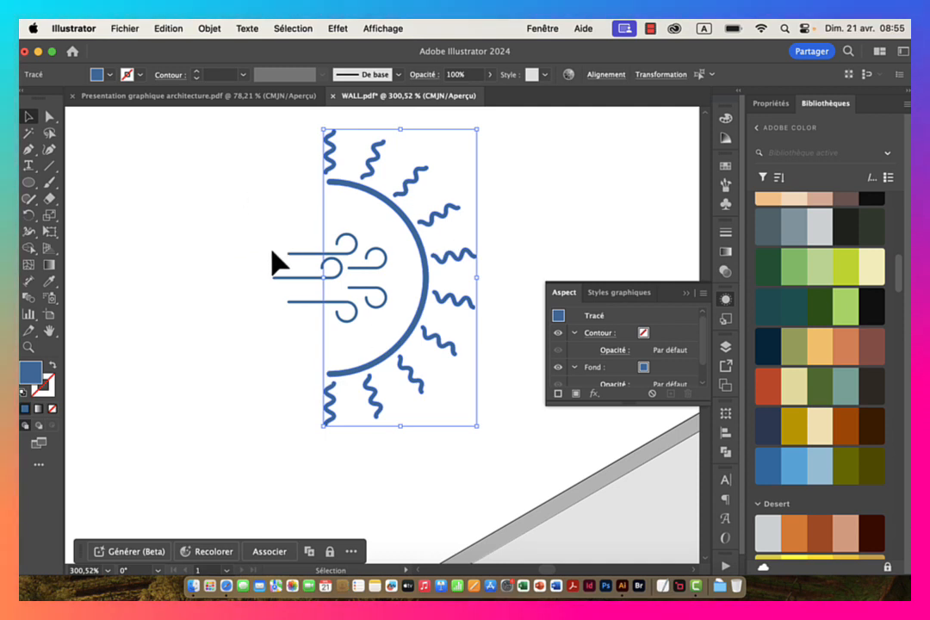
Step: Give the wind curls group a 0.5 pt stroke in the same blue as its fill
{"action": "left_click_drag", "start_coordinate": [240, 225], "coordinate": [412, 289]}
{"action": "key", "text": "super+space"}
{"action": "key", "text": "v"}
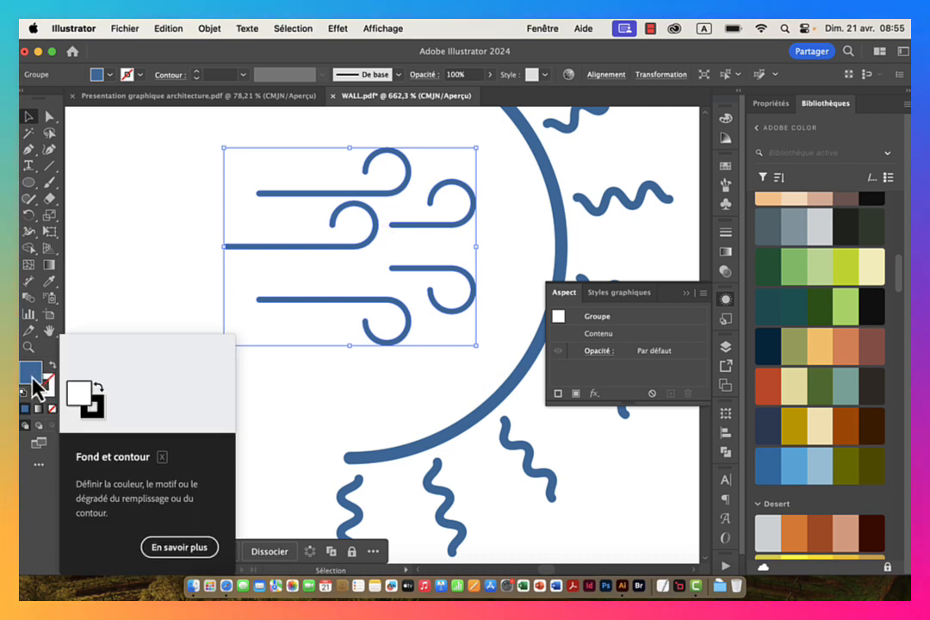
{"action": "left_click_drag", "start_coordinate": [46, 397], "coordinate": [49, 398]}
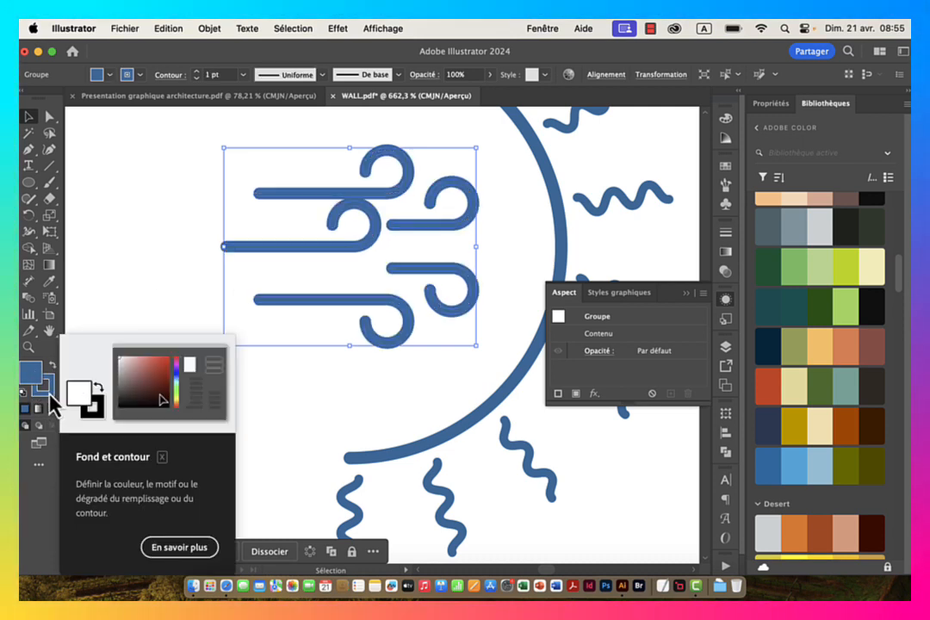
{"action": "left_click", "coordinate": [244, 74]}
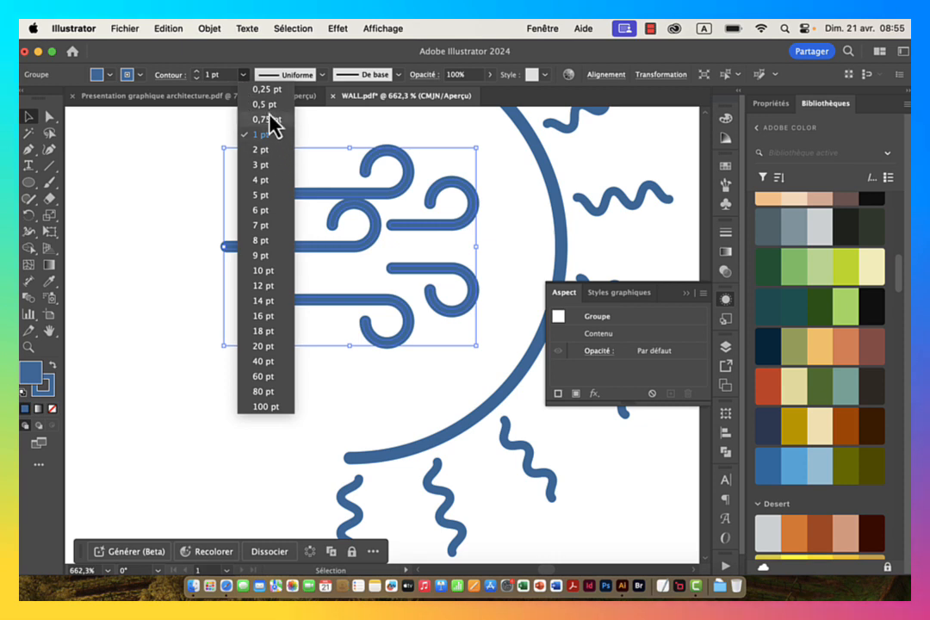
{"action": "left_click", "coordinate": [267, 105]}
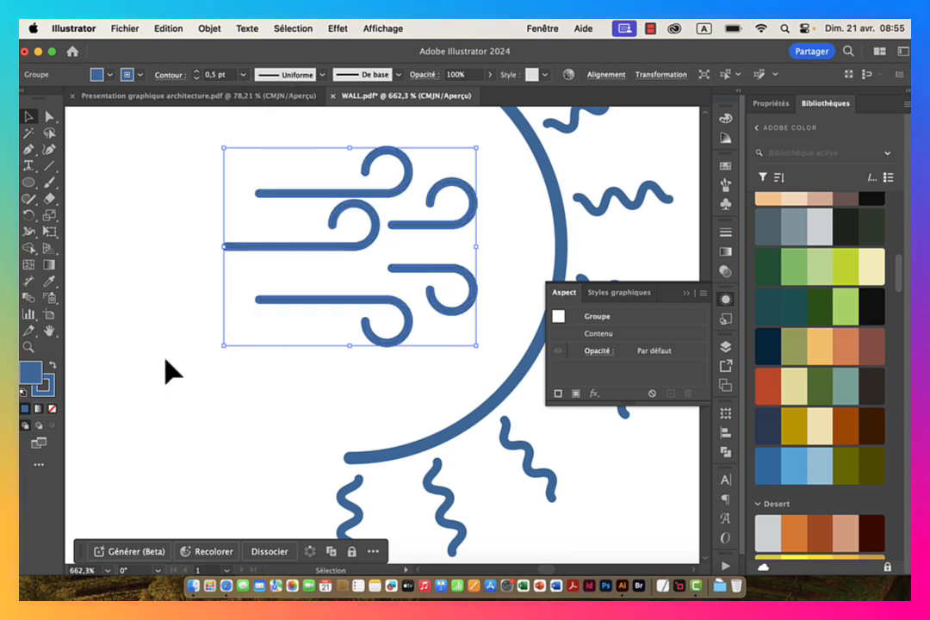
{"action": "left_click_drag", "start_coordinate": [431, 282], "coordinate": [253, 284]}
{"action": "left_click_drag", "start_coordinate": [421, 292], "coordinate": [312, 302]}
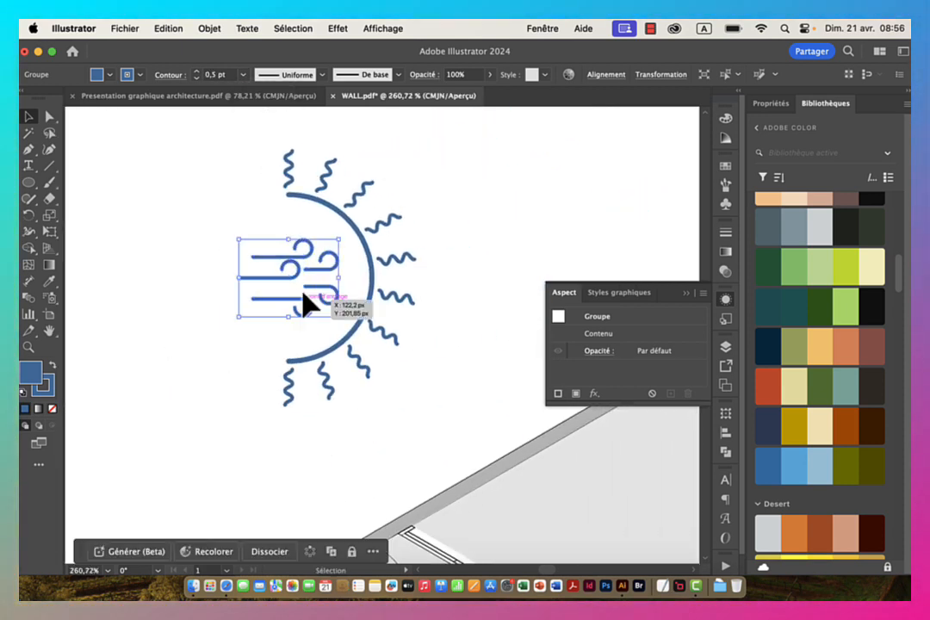
Step: Outline the stroke of the wind curls group into filled shapes
{"action": "left_click", "coordinate": [209, 29]}
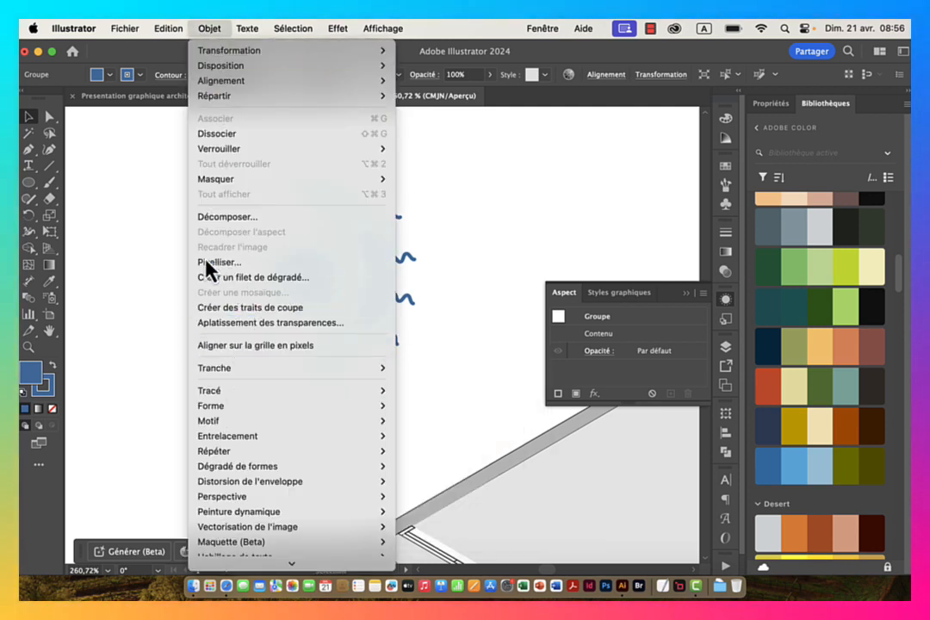
{"action": "mouse_move", "coordinate": [228, 392]}
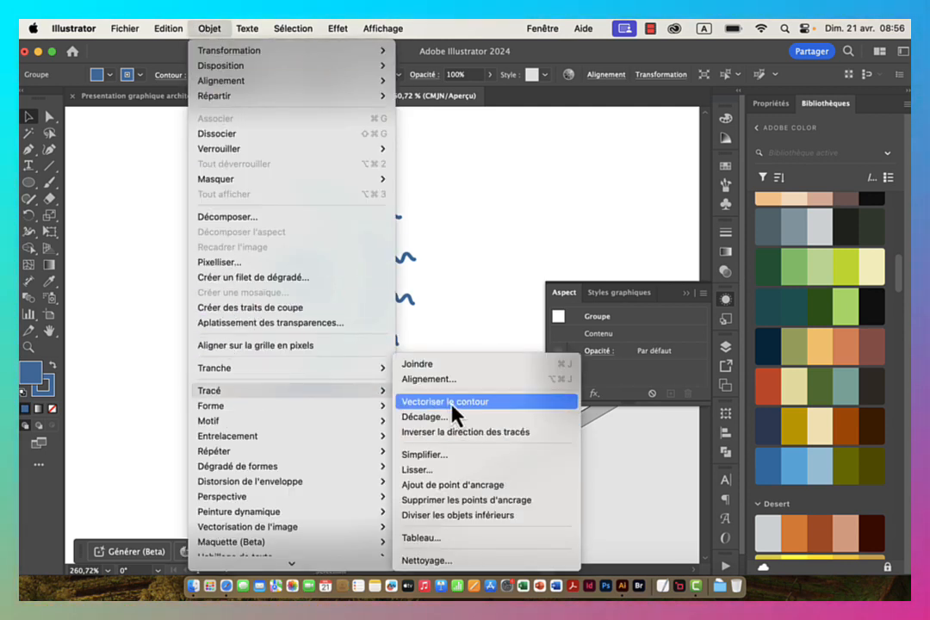
{"action": "left_click", "coordinate": [449, 402]}
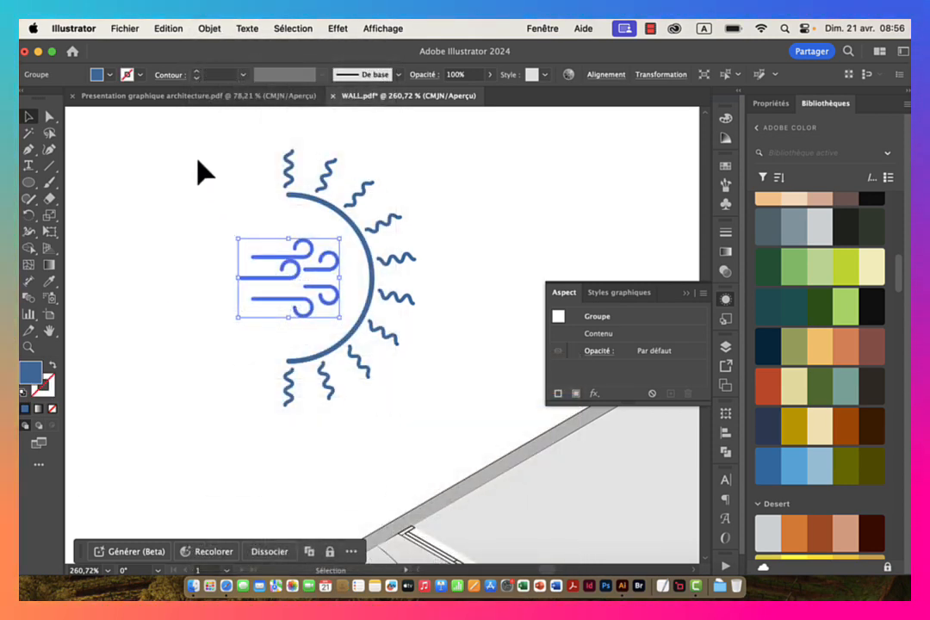
Step: Group the wind curls, half circle and rays into a single icon
{"action": "mouse_move", "coordinate": [202, 168]}
{"action": "left_mouse_down"}
{"action": "mouse_move", "coordinate": [470, 400]}
{"action": "mouse_move", "coordinate": [454, 395]}
{"action": "left_mouse_up"}
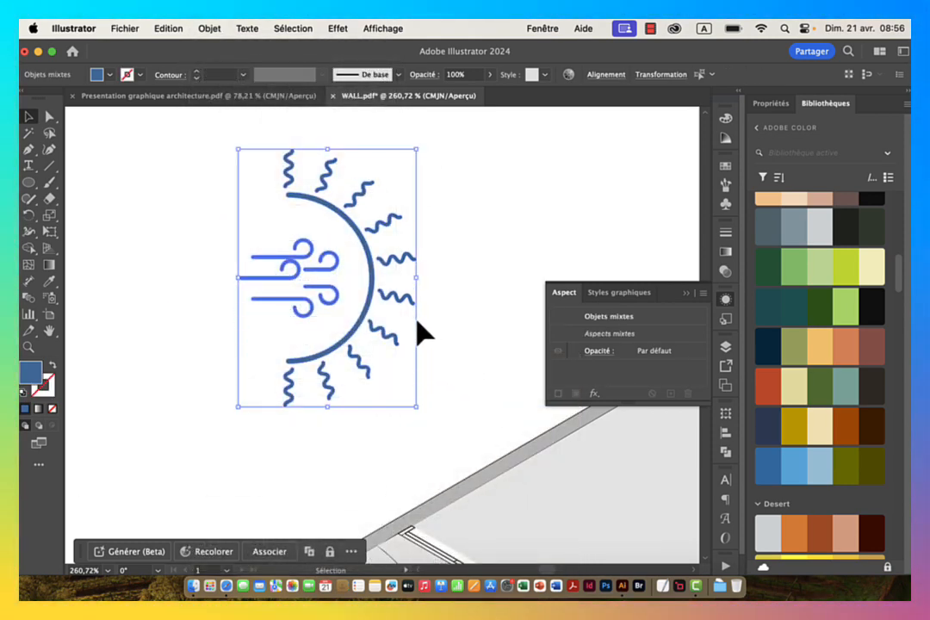
{"action": "key", "text": "a"}
{"action": "key", "text": "super+g"}
{"action": "key", "text": "v"}
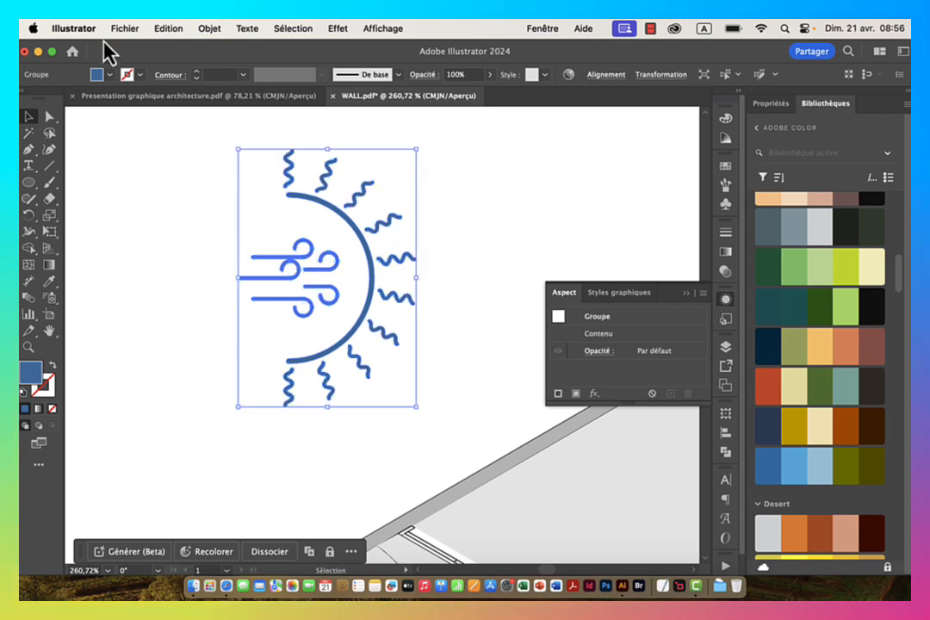
{"action": "left_click", "coordinate": [207, 31]}
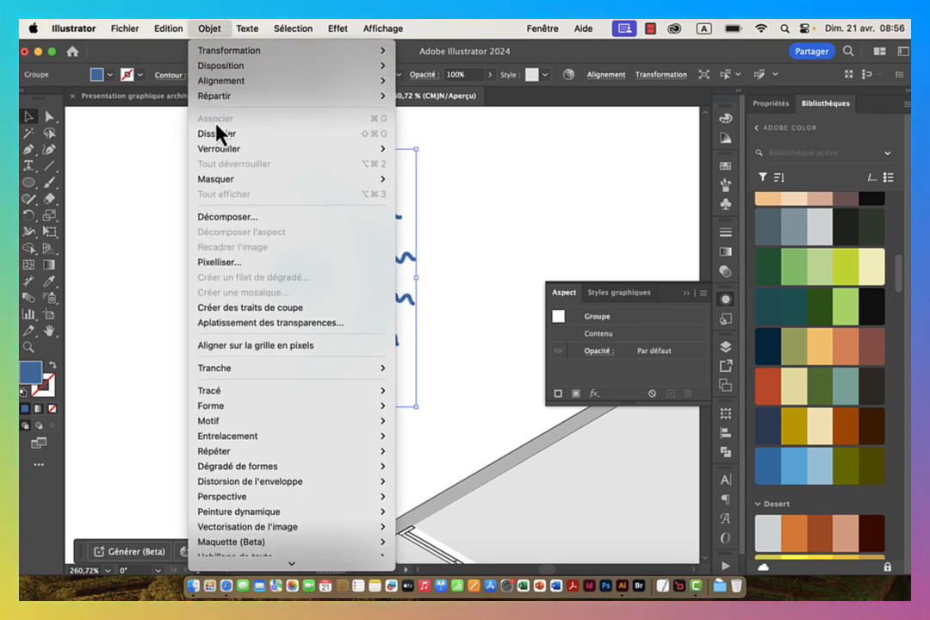
{"action": "mouse_move", "coordinate": [546, 31]}
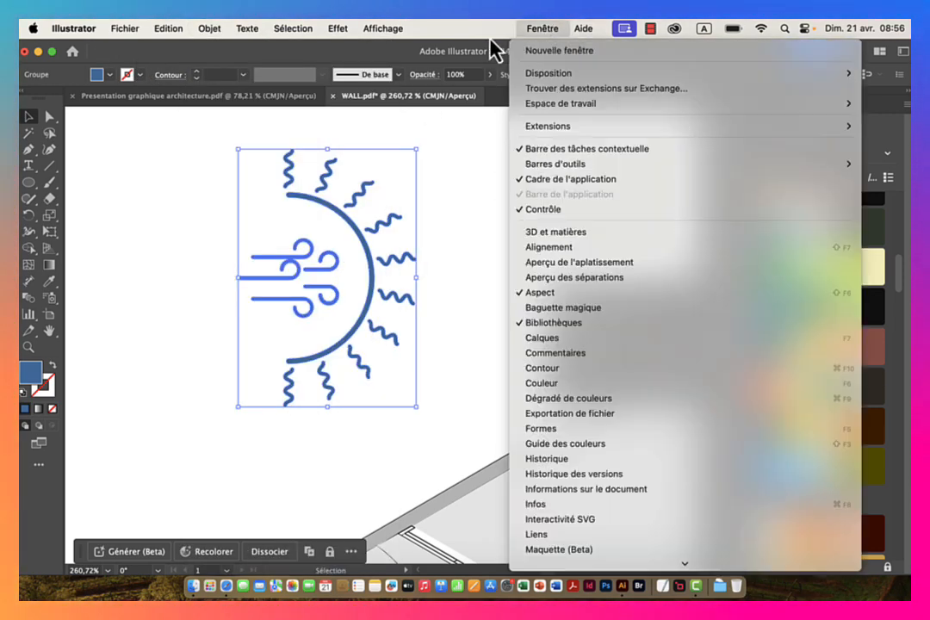
{"action": "left_click", "coordinate": [340, 55]}
Step: Draw a blue rectangle standing upright on the upper end of the glazed partition between the curved terrace and the rooms
{"action": "left_click_drag", "start_coordinate": [372, 283], "coordinate": [241, 298]}
{"action": "left_click_drag", "start_coordinate": [422, 310], "coordinate": [307, 232]}
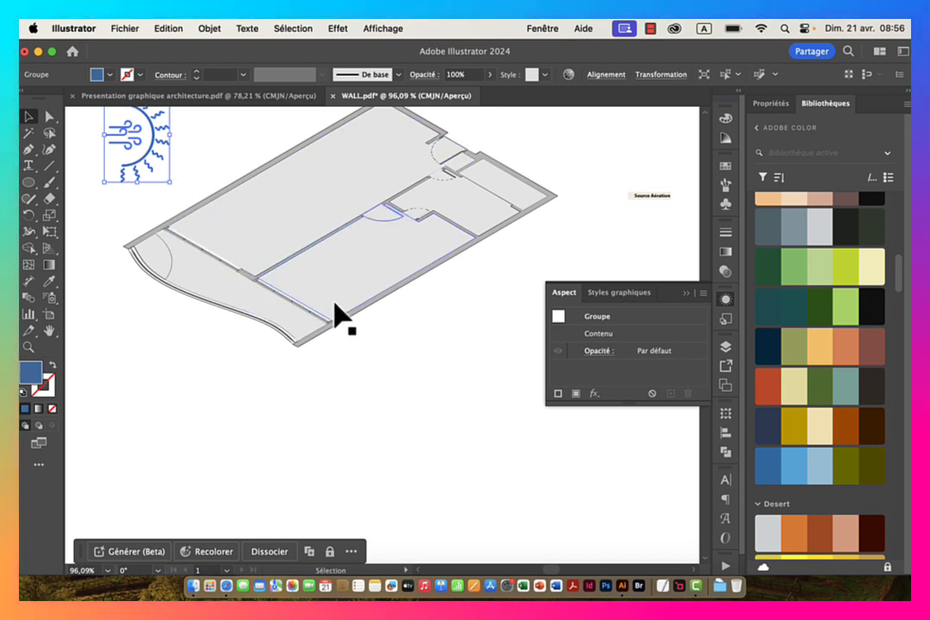
{"action": "left_click", "coordinate": [29, 182]}
{"action": "left_click_drag", "start_coordinate": [30, 189], "coordinate": [86, 182]}
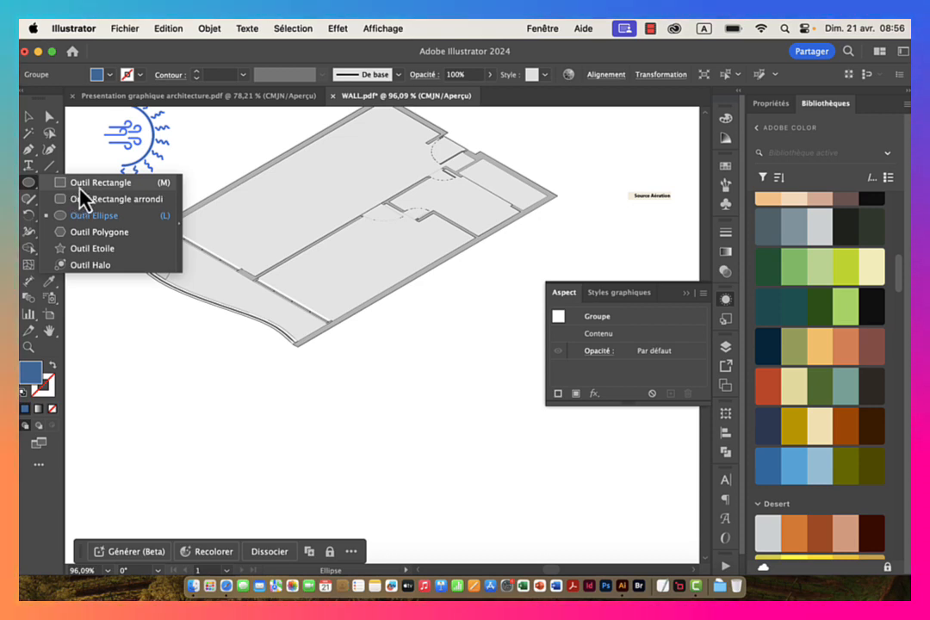
{"action": "left_click_drag", "start_coordinate": [154, 223], "coordinate": [408, 222]}
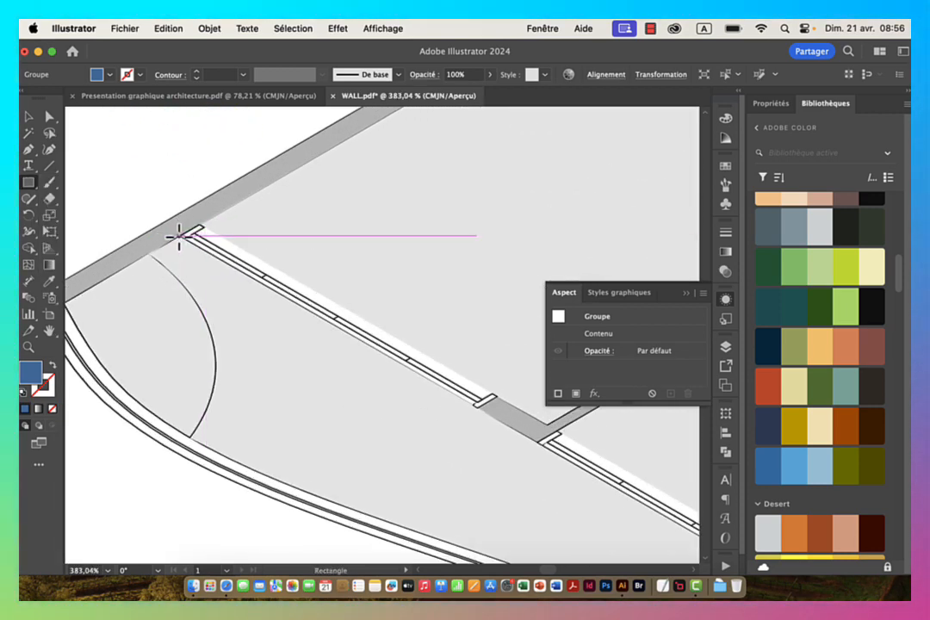
{"action": "left_click_drag", "start_coordinate": [179, 235], "coordinate": [314, 146]}
{"action": "scroll", "coordinate": [315, 150], "scroll_direction": "up", "scroll_amount": 3}
{"action": "left_click_drag", "start_coordinate": [384, 232], "coordinate": [319, 232]}
{"action": "left_click_drag", "start_coordinate": [421, 287], "coordinate": [276, 266]}
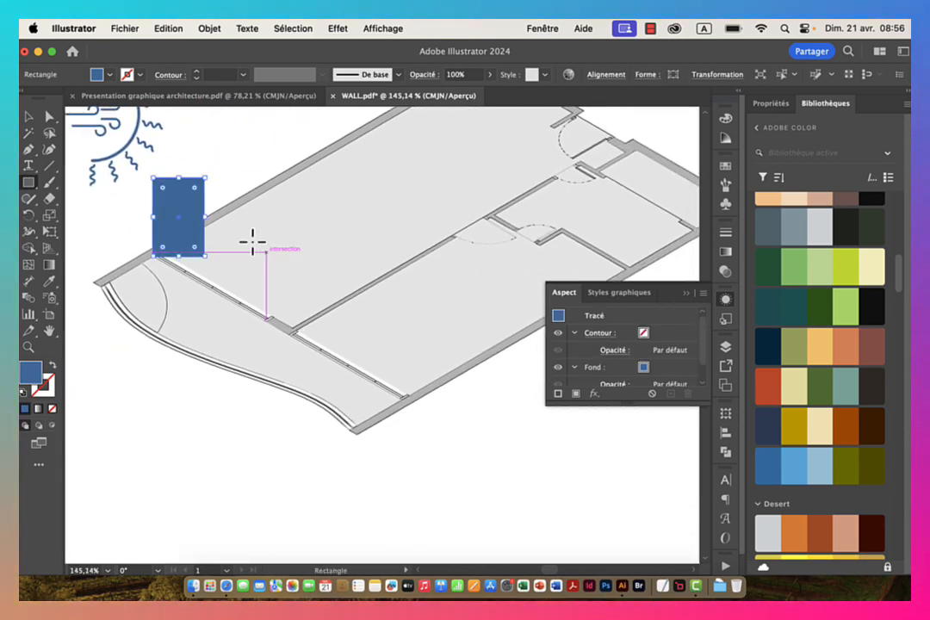
Step: Widen the blue rectangle to about 185 px so its far edge aligns with the lower end of the glazed partition
{"action": "left_click", "coordinate": [31, 118]}
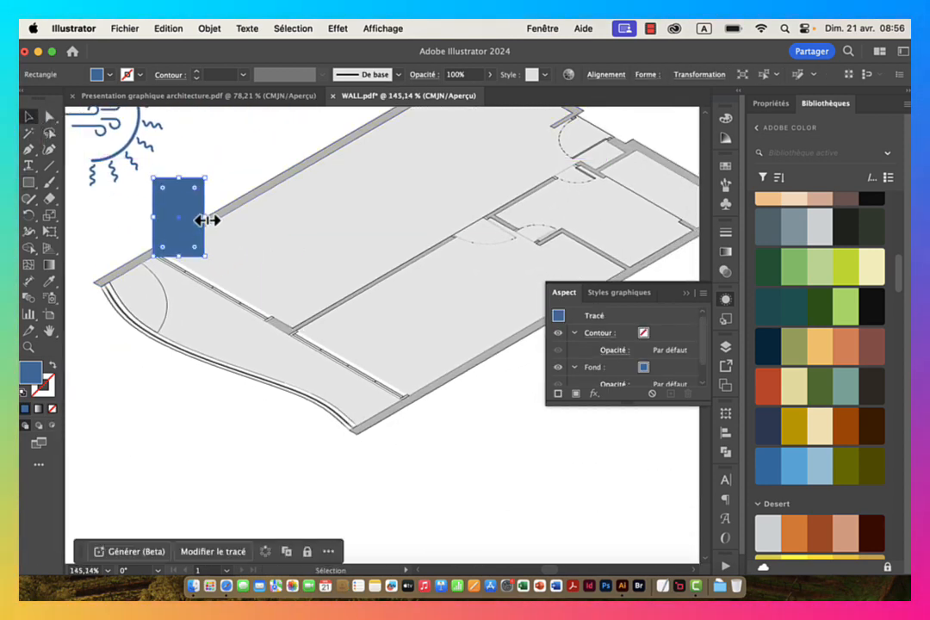
{"action": "left_click_drag", "start_coordinate": [209, 221], "coordinate": [401, 257]}
{"action": "left_click_drag", "start_coordinate": [390, 411], "coordinate": [443, 393]}
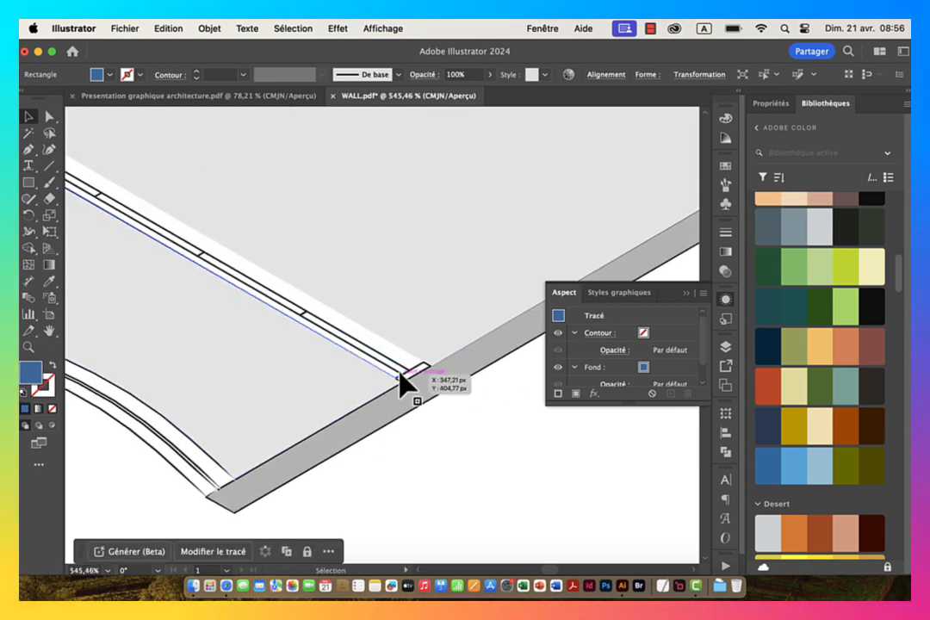
{"action": "key", "text": "super+space"}
{"action": "left_click_drag", "start_coordinate": [430, 368], "coordinate": [379, 368]}
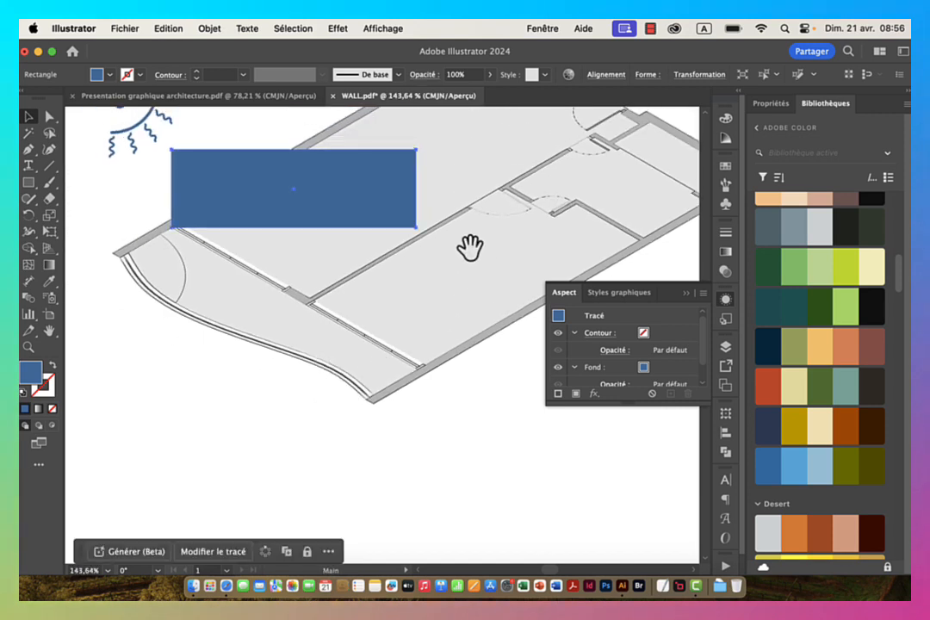
{"action": "left_click_drag", "start_coordinate": [449, 233], "coordinate": [431, 264]}
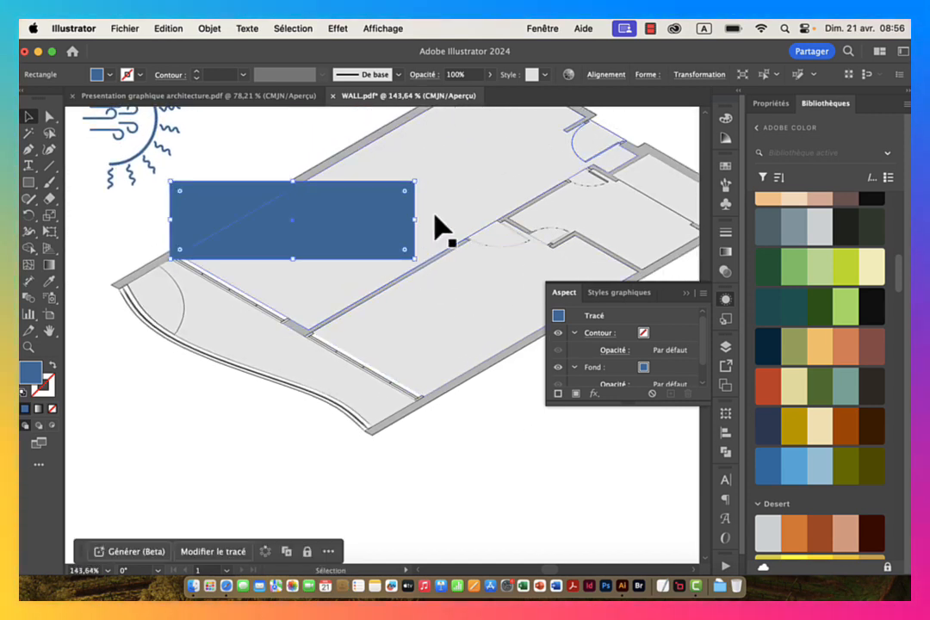
Step: Shear the blue rectangle vertically with Free Transform to an overall height of about 165 px, so its base follows the glazed partition
{"action": "left_click", "coordinate": [49, 237]}
{"action": "left_click", "coordinate": [47, 234]}
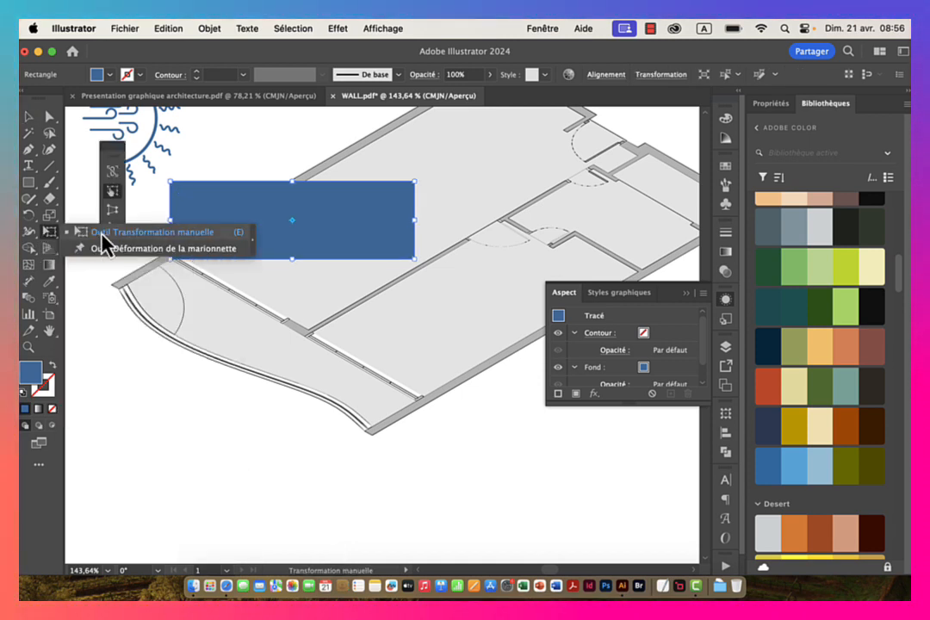
{"action": "left_click", "coordinate": [243, 234]}
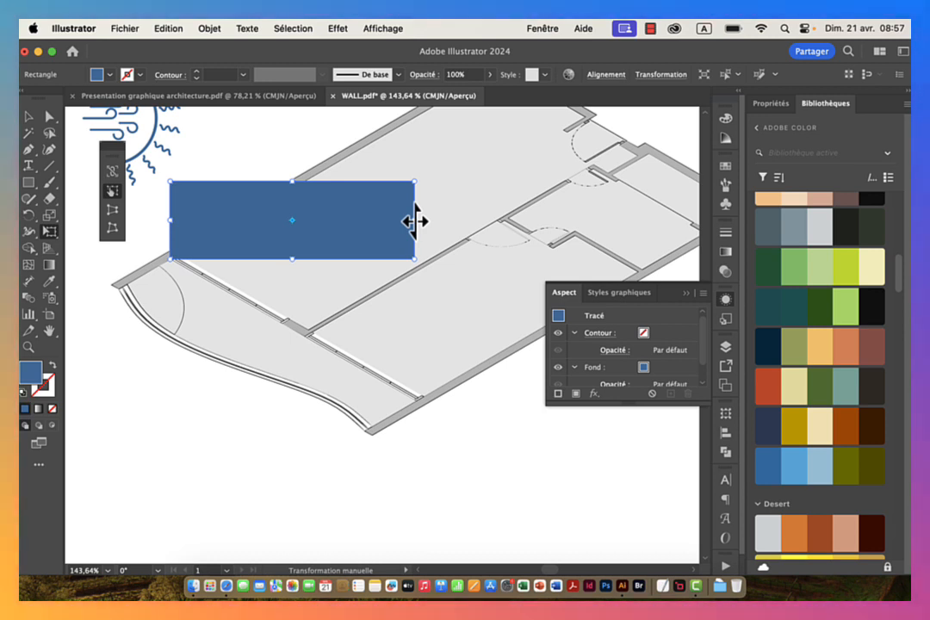
{"action": "left_click_drag", "start_coordinate": [415, 221], "coordinate": [416, 358]}
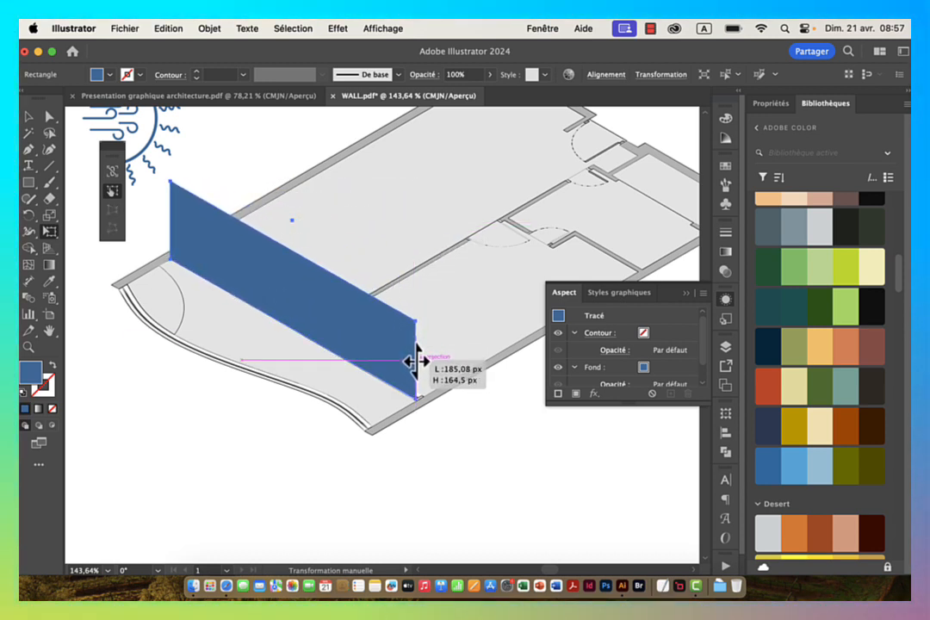
{"action": "left_click_drag", "start_coordinate": [415, 361], "coordinate": [416, 361]}
{"action": "left_click_drag", "start_coordinate": [415, 399], "coordinate": [555, 353]}
{"action": "scroll", "coordinate": [443, 249], "scroll_direction": "up", "scroll_amount": 5}
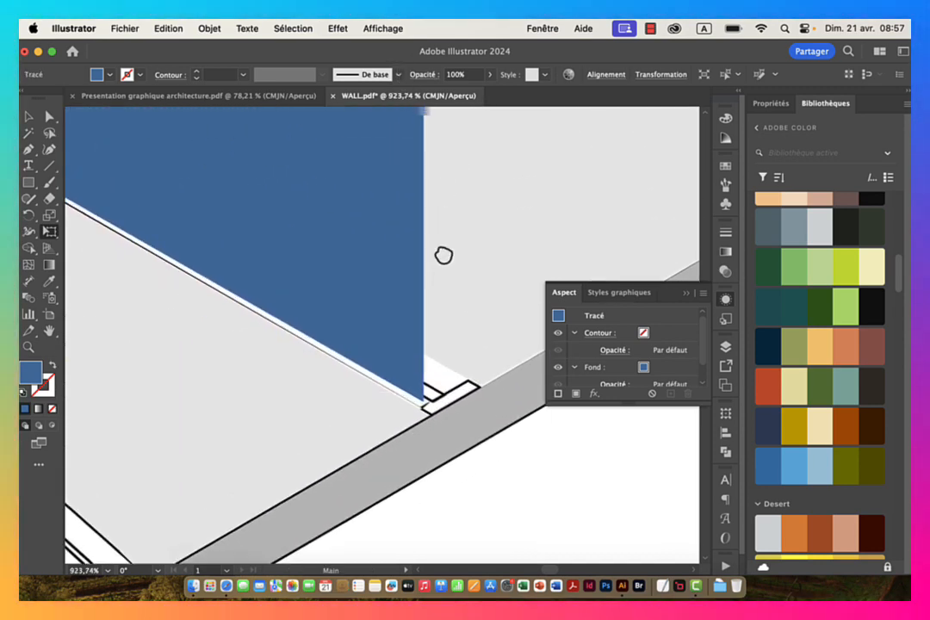
{"action": "left_click_drag", "start_coordinate": [479, 252], "coordinate": [427, 259]}
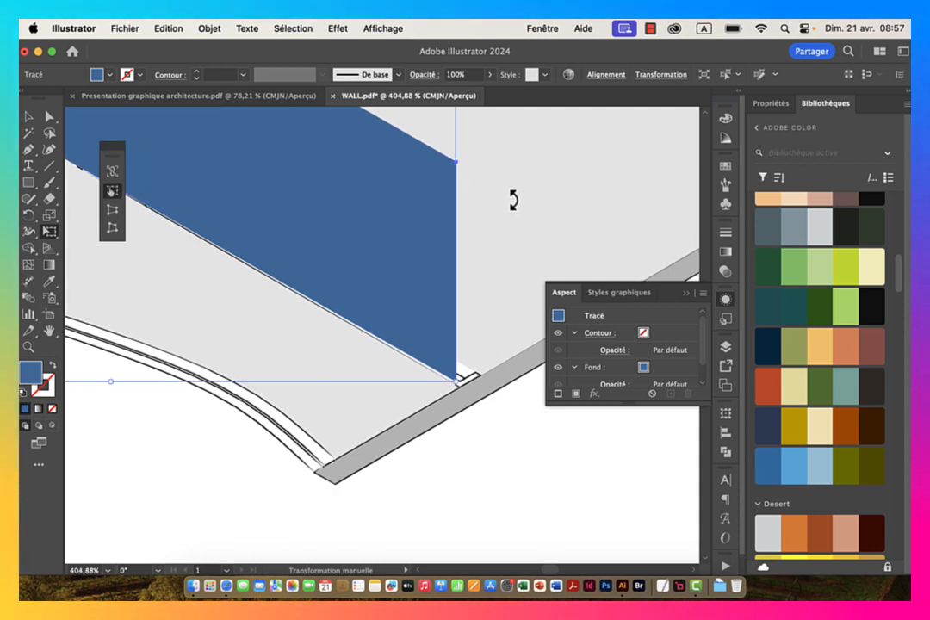
Step: Fine-tune the shear of the large blue plane so its base meets the glazed partition exactly at both ends
{"action": "left_click_drag", "start_coordinate": [498, 198], "coordinate": [444, 256]}
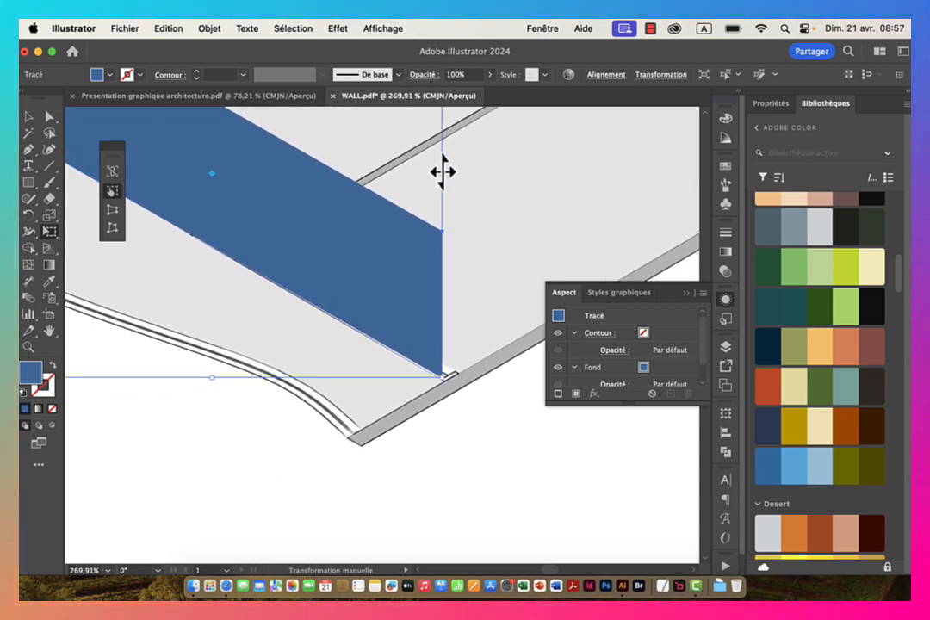
{"action": "left_click_drag", "start_coordinate": [442, 175], "coordinate": [442, 176]}
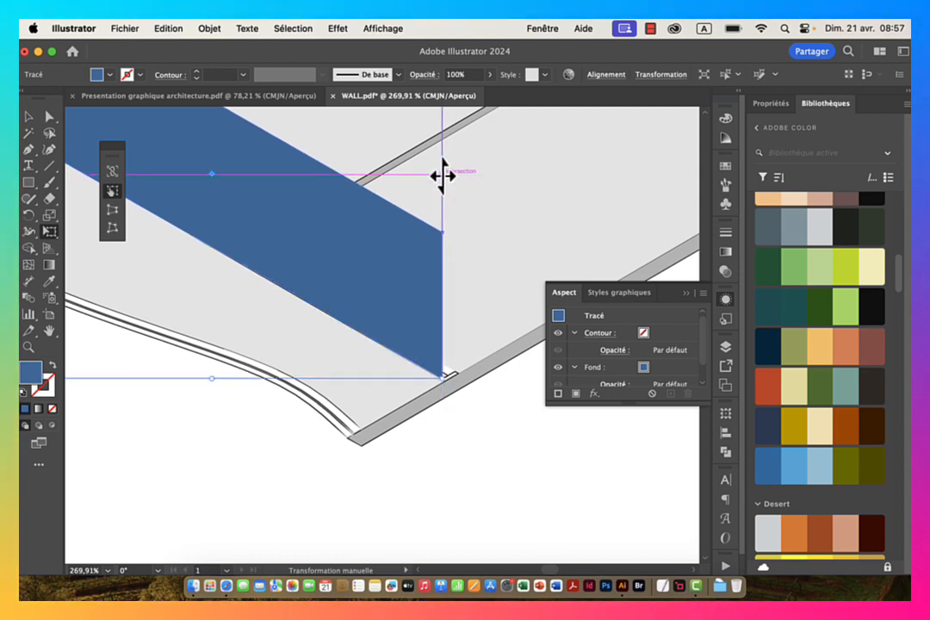
{"action": "left_click_drag", "start_coordinate": [435, 239], "coordinate": [388, 253]}
{"action": "left_click_drag", "start_coordinate": [309, 220], "coordinate": [510, 220]}
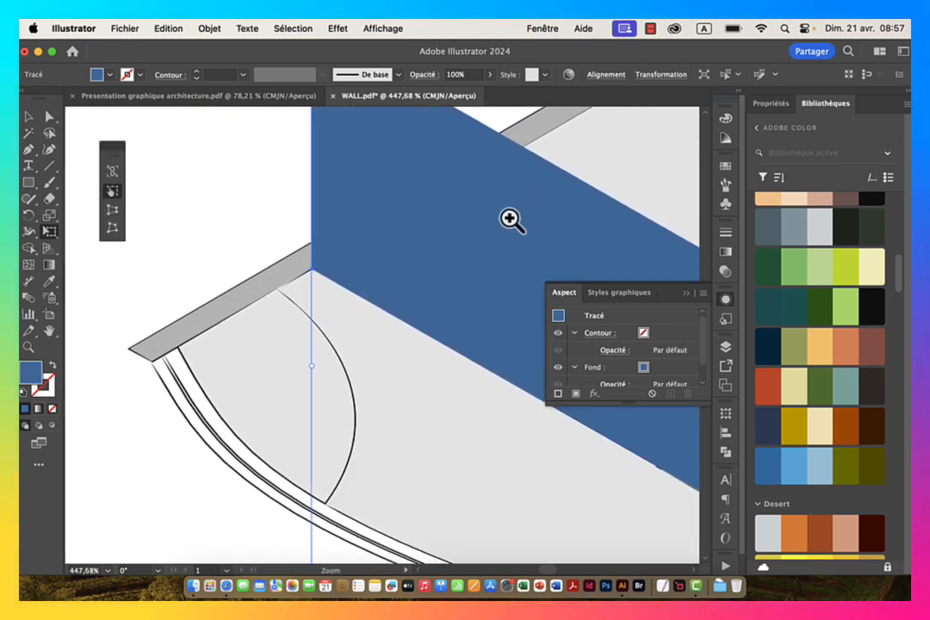
{"action": "left_click_drag", "start_coordinate": [361, 188], "coordinate": [417, 226]}
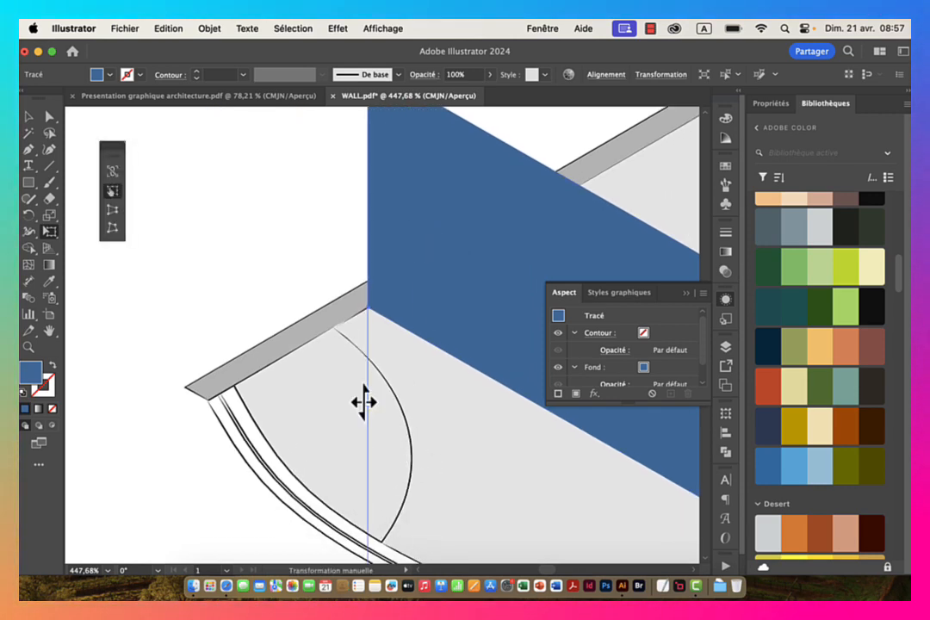
{"action": "mouse_move", "coordinate": [367, 404]}
{"action": "left_mouse_down"}
{"action": "mouse_move", "coordinate": [393, 390]}
{"action": "mouse_move", "coordinate": [368, 390]}
{"action": "left_mouse_up"}
{"action": "key", "text": "super+space"}
{"action": "left_click_drag", "start_coordinate": [419, 345], "coordinate": [332, 348]}
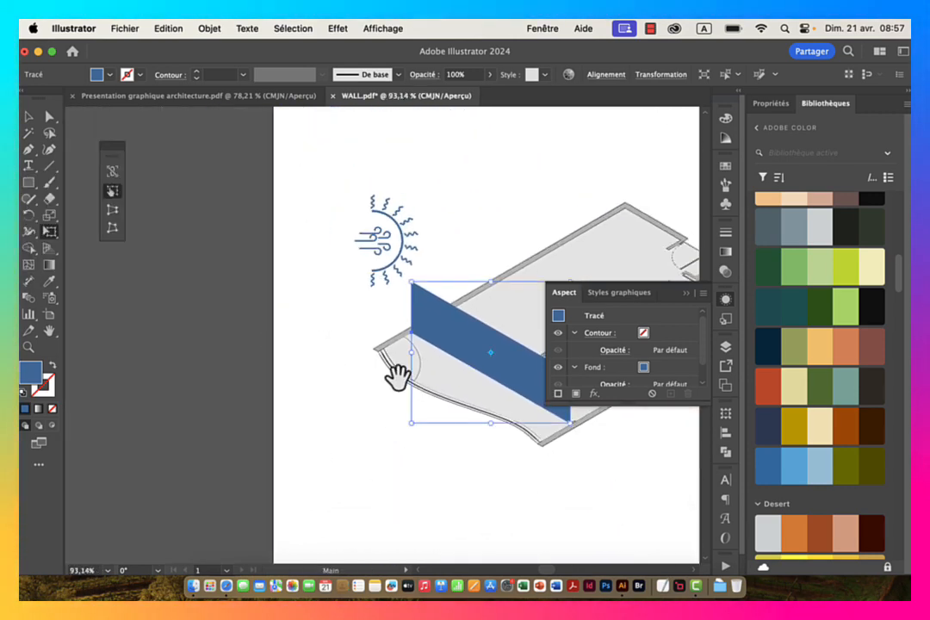
{"action": "left_click_drag", "start_coordinate": [524, 384], "coordinate": [305, 346]}
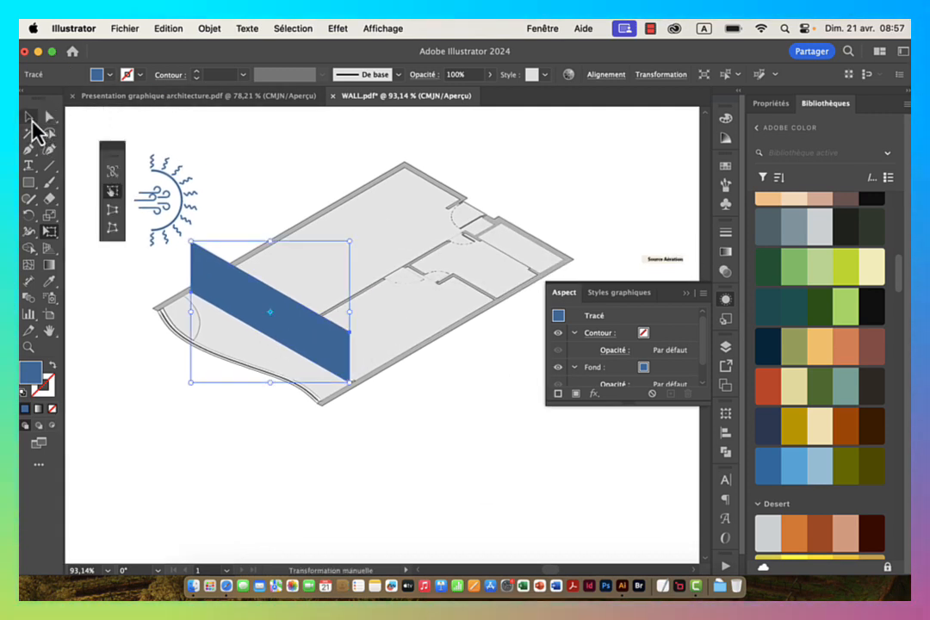
Step: Draw a blue rectangle about 28 px wide spanning the entrance door opening in the plan's outer wall
{"action": "left_click", "coordinate": [30, 184]}
{"action": "key", "text": "super+space"}
{"action": "left_click_drag", "start_coordinate": [460, 190], "coordinate": [624, 210]}
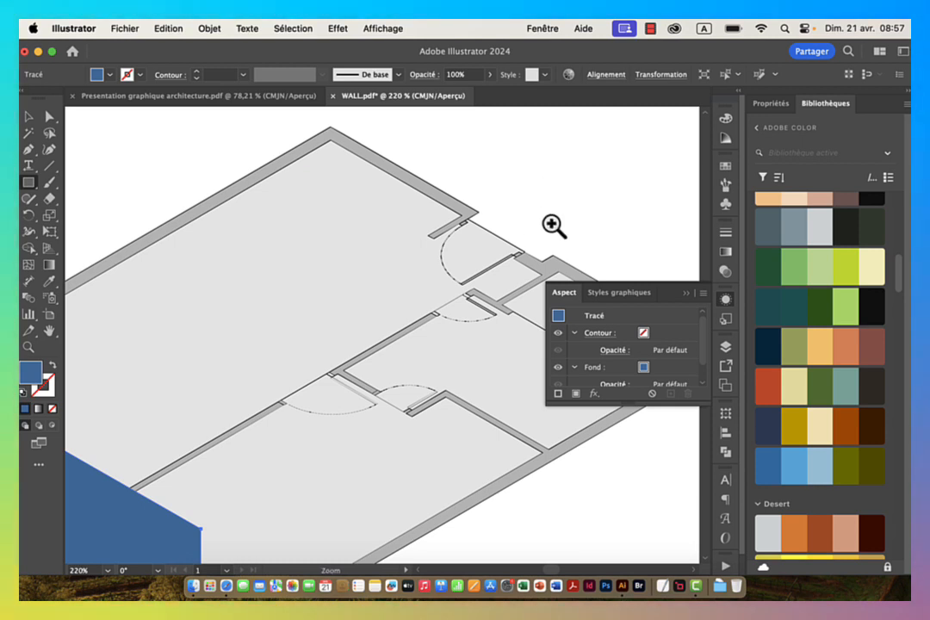
{"action": "left_click_drag", "start_coordinate": [553, 226], "coordinate": [319, 316]}
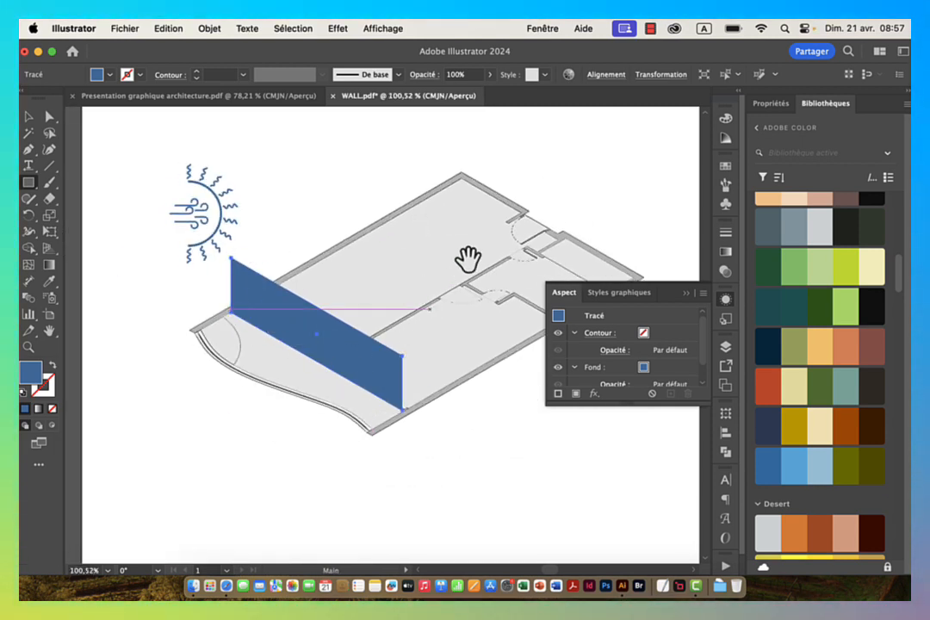
{"action": "left_click_drag", "start_coordinate": [468, 259], "coordinate": [290, 286]}
{"action": "key", "text": "super+space"}
{"action": "left_click_drag", "start_coordinate": [359, 232], "coordinate": [496, 259]}
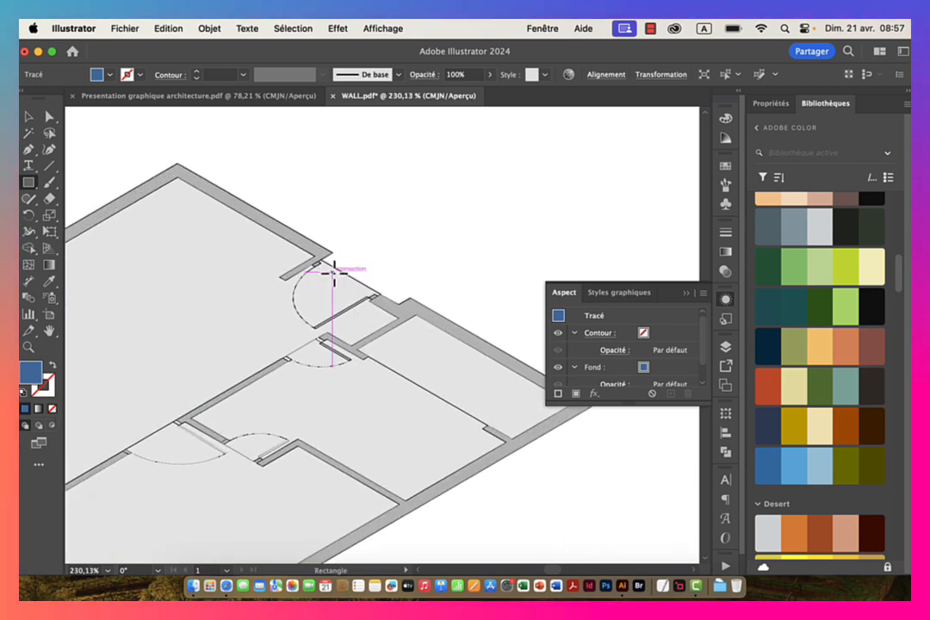
{"action": "key", "text": "super+space"}
{"action": "left_click_drag", "start_coordinate": [328, 264], "coordinate": [447, 305]}
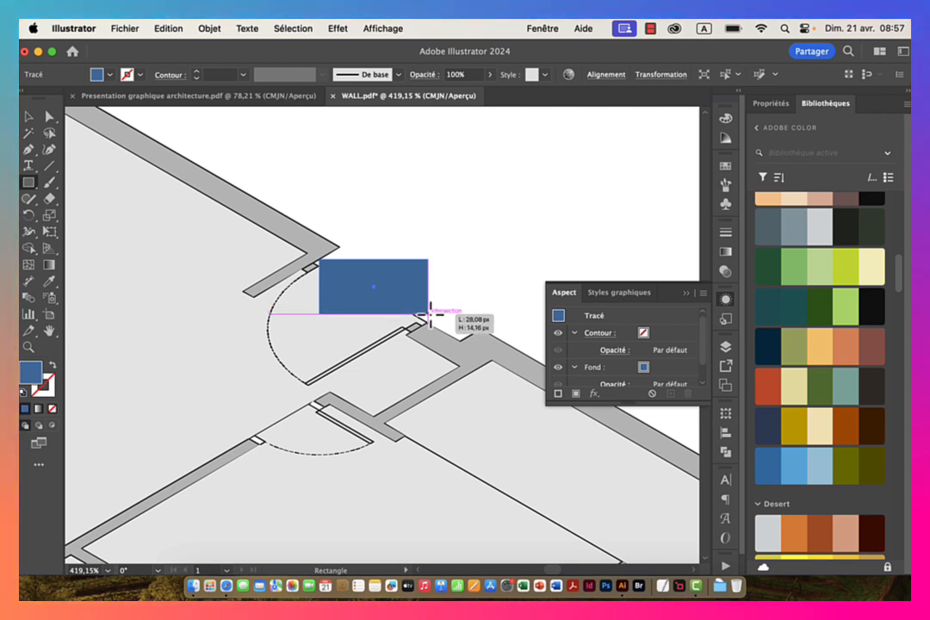
{"action": "left_click_drag", "start_coordinate": [430, 317], "coordinate": [428, 322]}
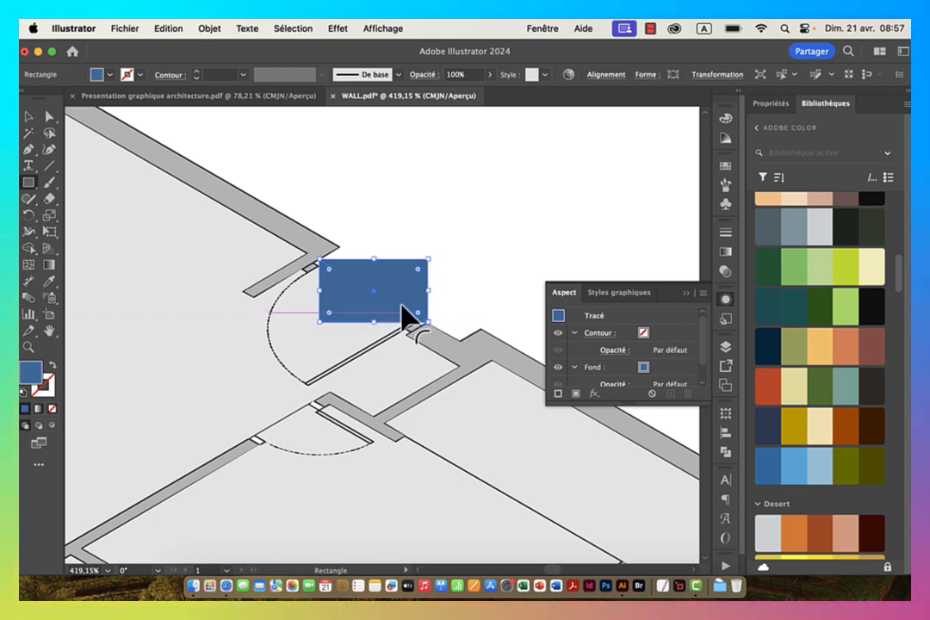
Step: Shear the entrance rectangle vertically with Free Transform to an overall height of about 33 px, so its base follows the door opening
{"action": "left_click", "coordinate": [49, 230]}
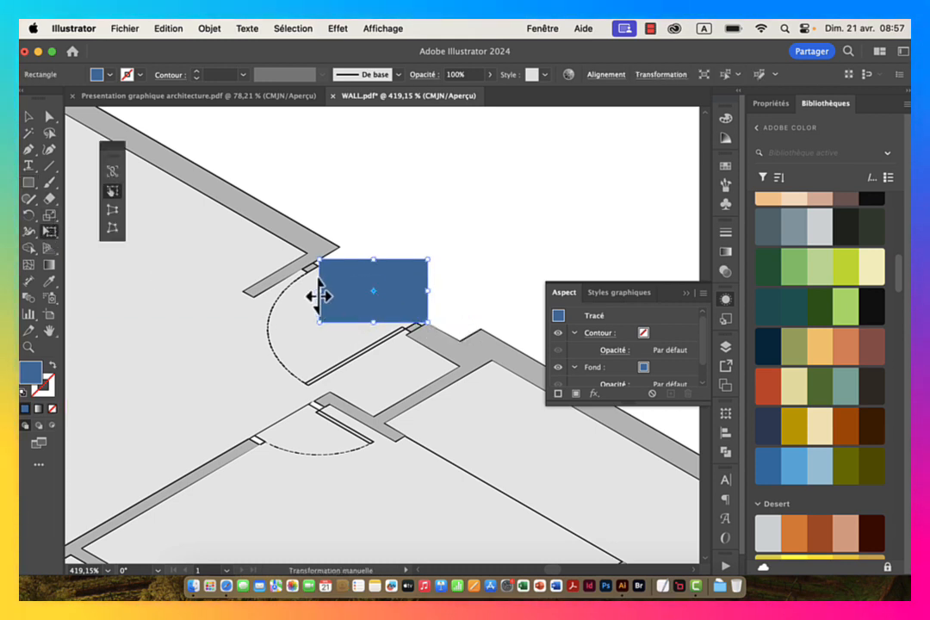
{"action": "left_click_drag", "start_coordinate": [320, 293], "coordinate": [323, 226]}
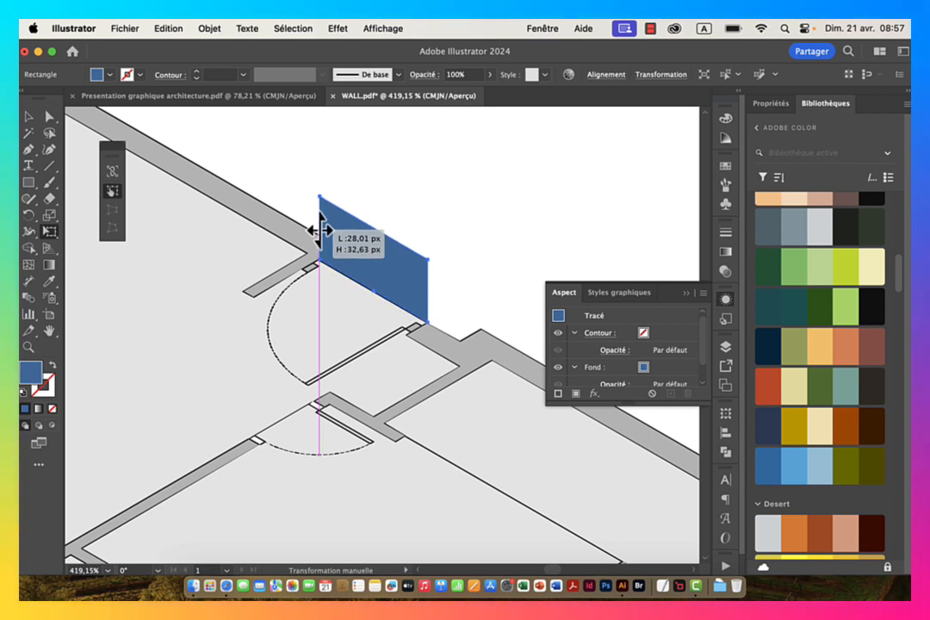
{"action": "left_click_drag", "start_coordinate": [320, 228], "coordinate": [320, 229]}
{"action": "left_click", "coordinate": [28, 115]}
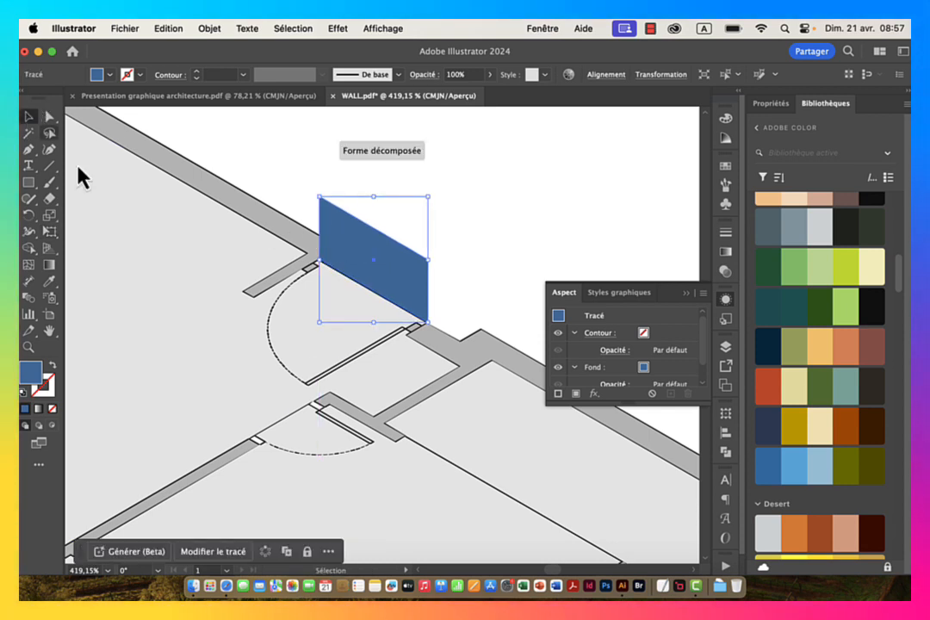
Step: Select both blue planes and set their blending mode to Produit (Multiply)
{"action": "left_click_drag", "start_coordinate": [392, 372], "coordinate": [112, 372]}
{"action": "left_click_drag", "start_coordinate": [309, 395], "coordinate": [379, 265]}
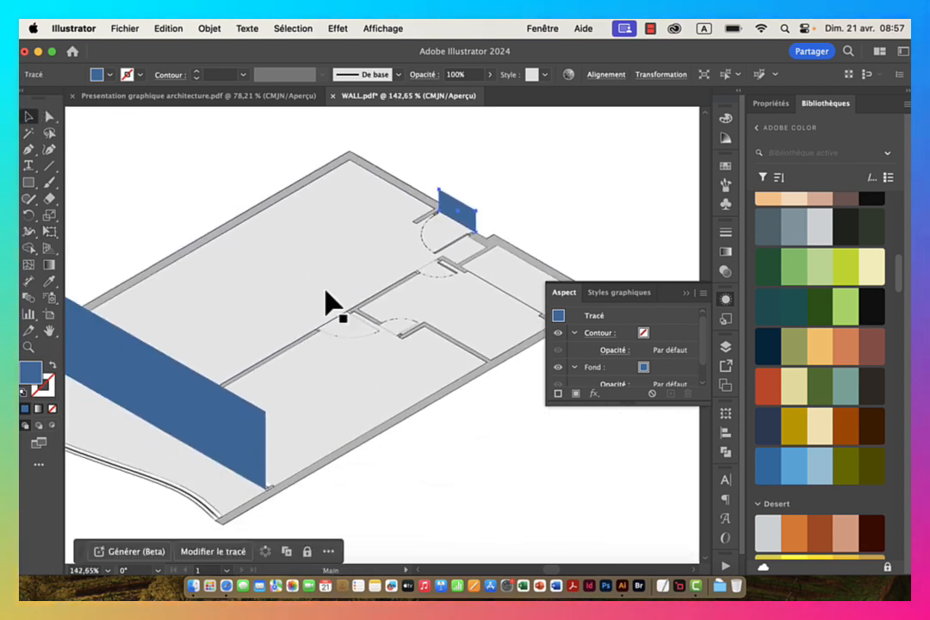
{"action": "left_click", "coordinate": [160, 382], "text": "shift"}
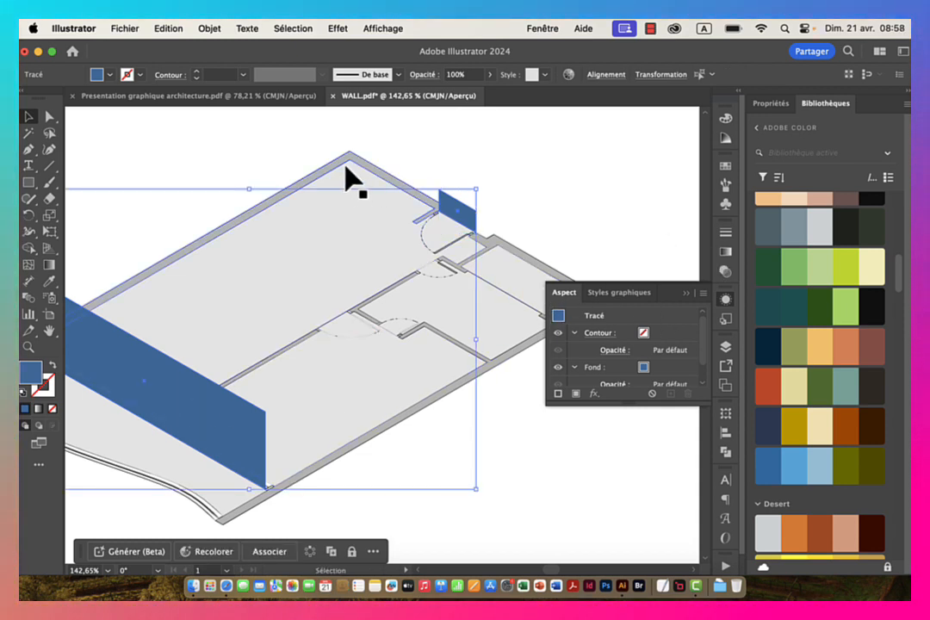
{"action": "left_click", "coordinate": [726, 272]}
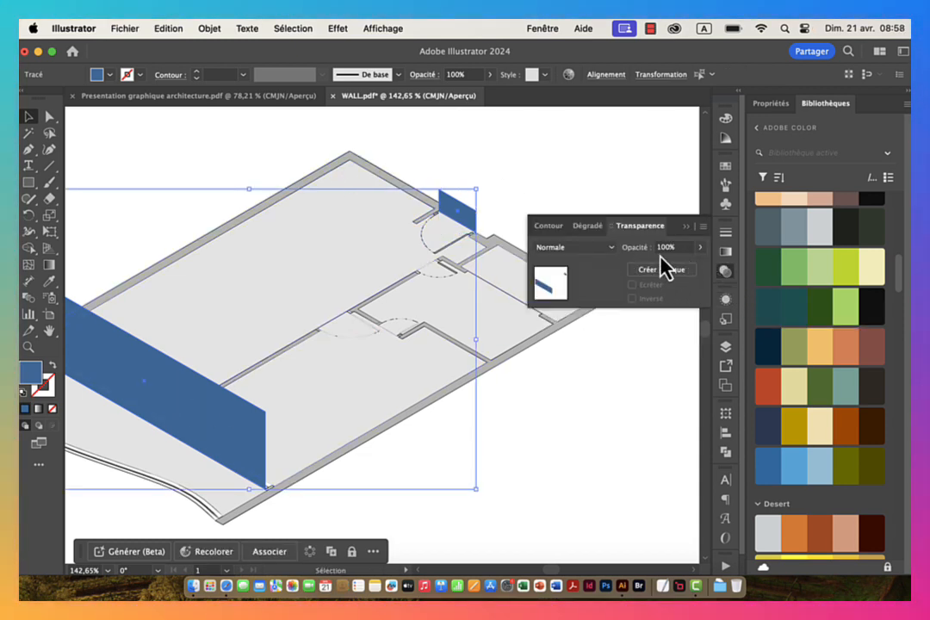
{"action": "left_click", "coordinate": [587, 248]}
{"action": "left_click", "coordinate": [575, 296]}
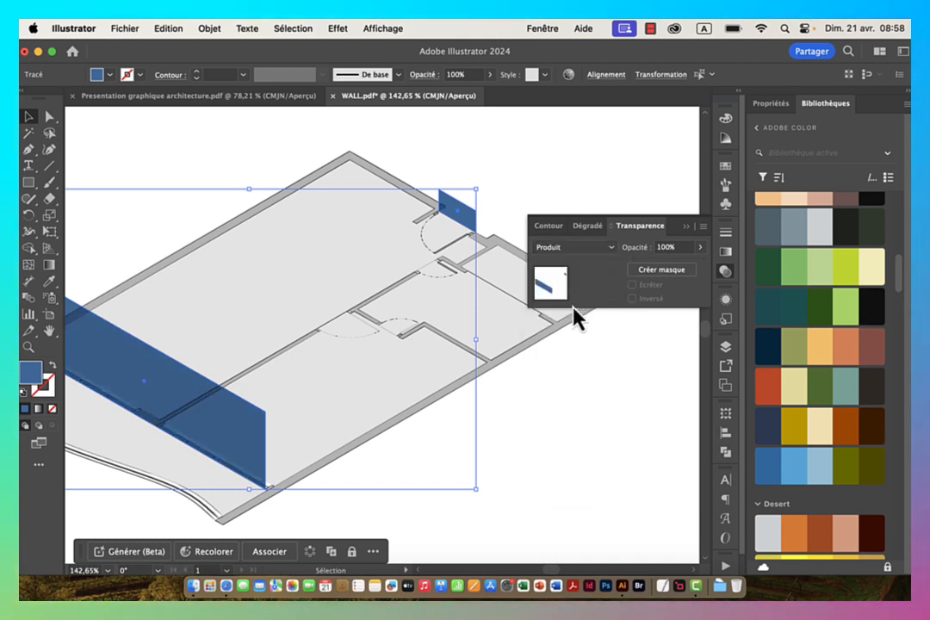
{"action": "left_click", "coordinate": [664, 247]}
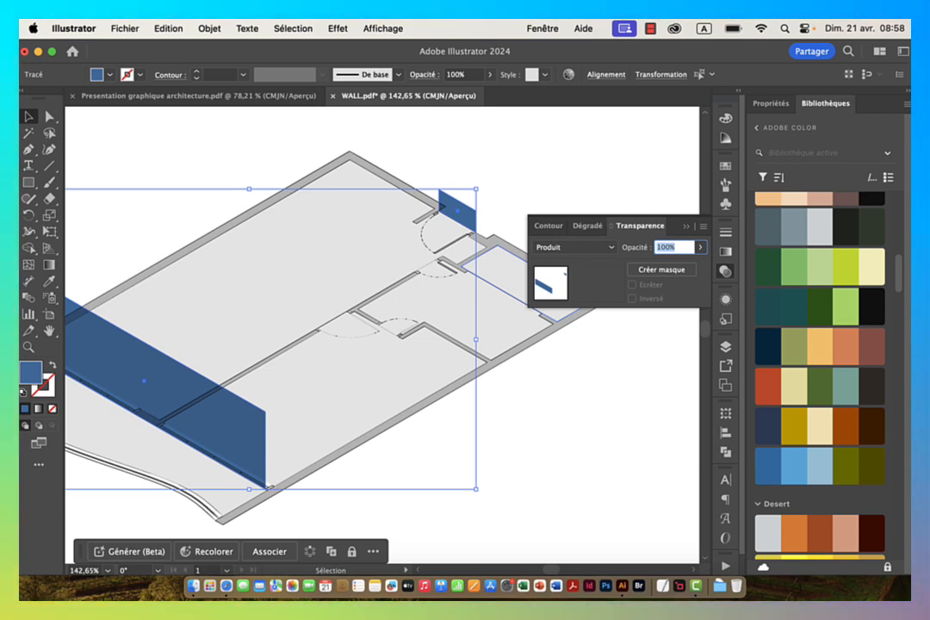
Step: Recolour both blue planes with the lighter second blue of the Mountain palette
{"action": "left_click", "coordinate": [794, 471]}
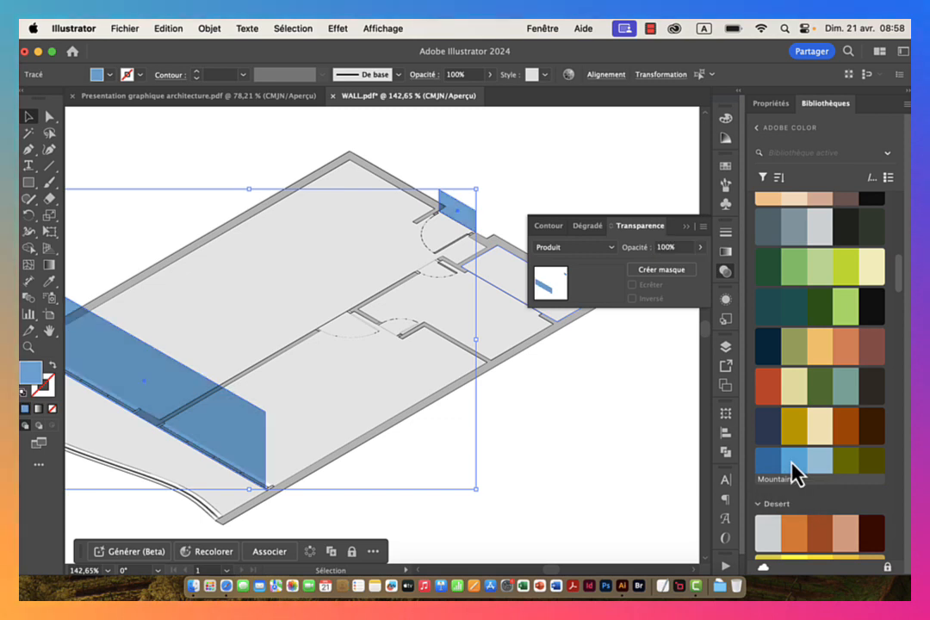
{"action": "left_click", "coordinate": [686, 227]}
{"action": "key", "text": "super+space"}
{"action": "left_click_drag", "start_coordinate": [590, 288], "coordinate": [521, 303]}
{"action": "left_click_drag", "start_coordinate": [431, 301], "coordinate": [469, 300]}
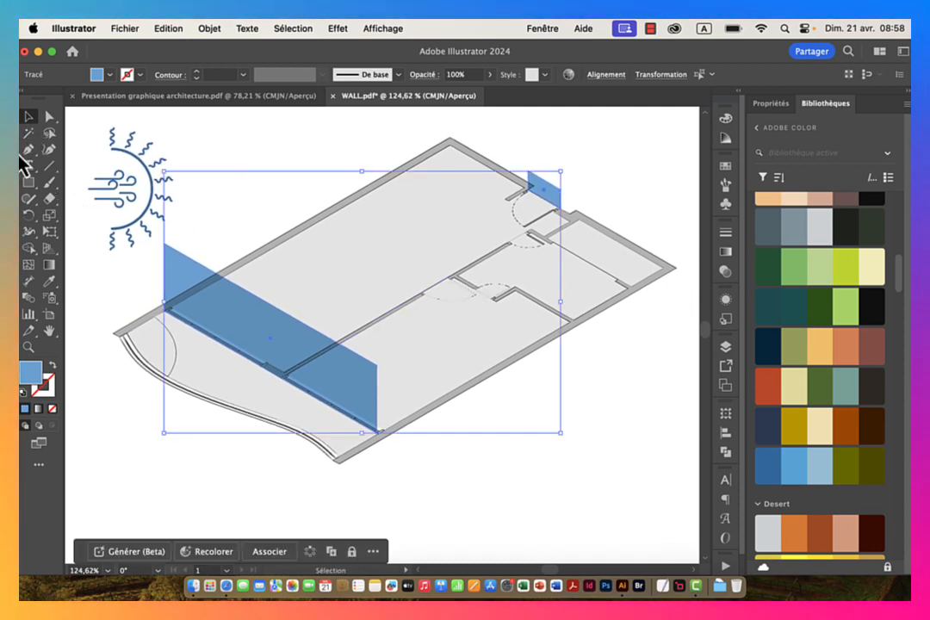
Step: Draw a straight line about 264 px long at 30° from the glazed partition across the large room, parallel to its long wall
{"action": "left_click", "coordinate": [48, 166]}
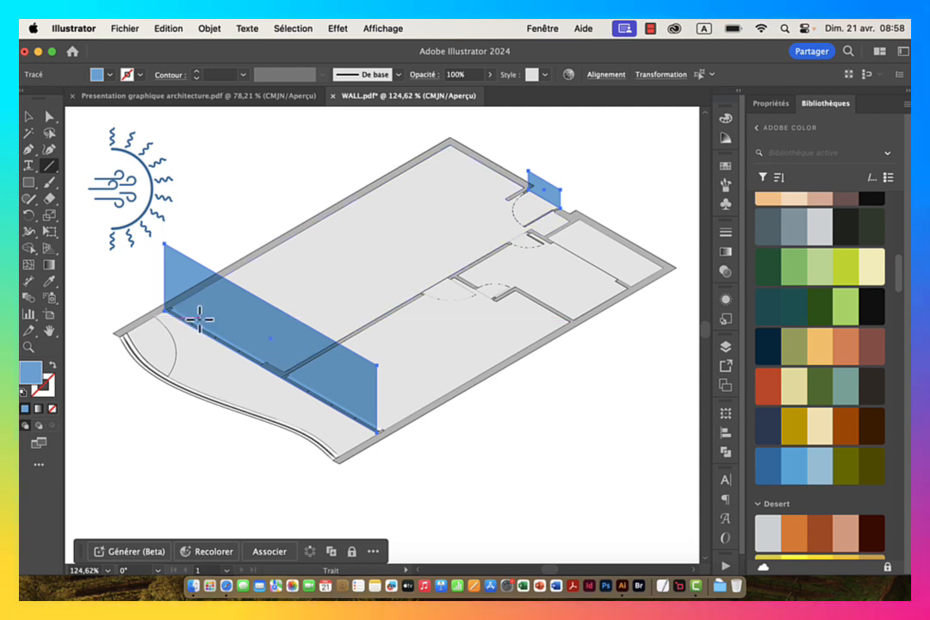
{"action": "mouse_move", "coordinate": [191, 325]}
{"action": "left_mouse_down"}
{"action": "mouse_move", "coordinate": [417, 202]}
{"action": "mouse_move", "coordinate": [450, 171]}
{"action": "left_mouse_up"}
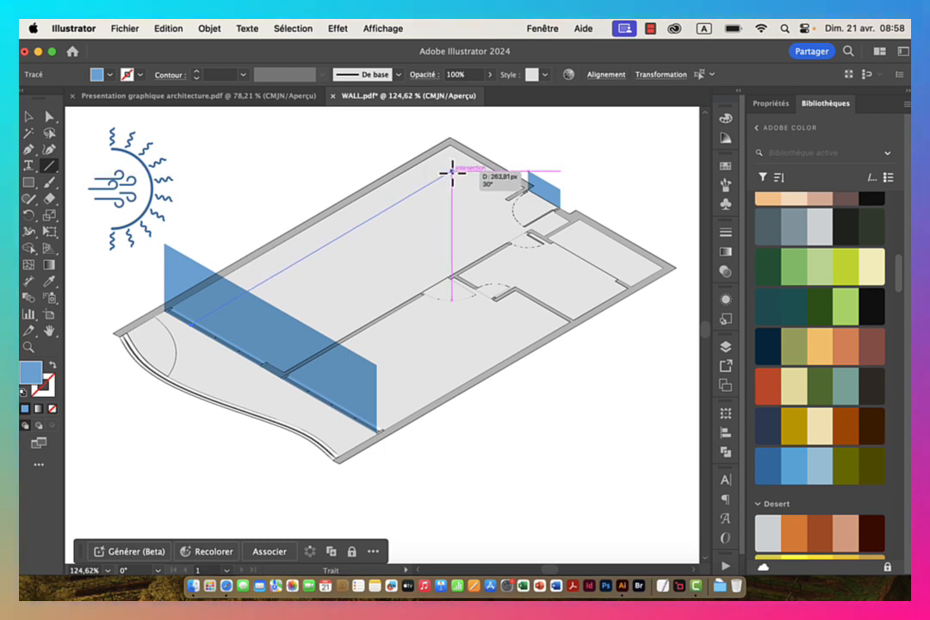
{"action": "left_click_drag", "start_coordinate": [453, 172], "coordinate": [452, 172]}
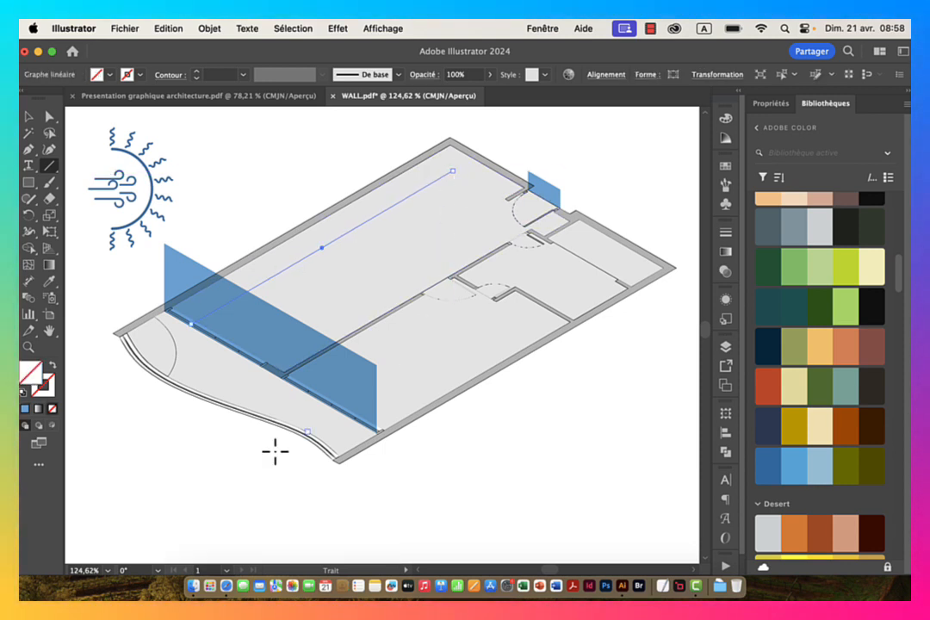
Step: Give the airflow line a light blue 62A8D9 stroke with a weight of 2 pt
{"action": "left_click", "coordinate": [51, 396]}
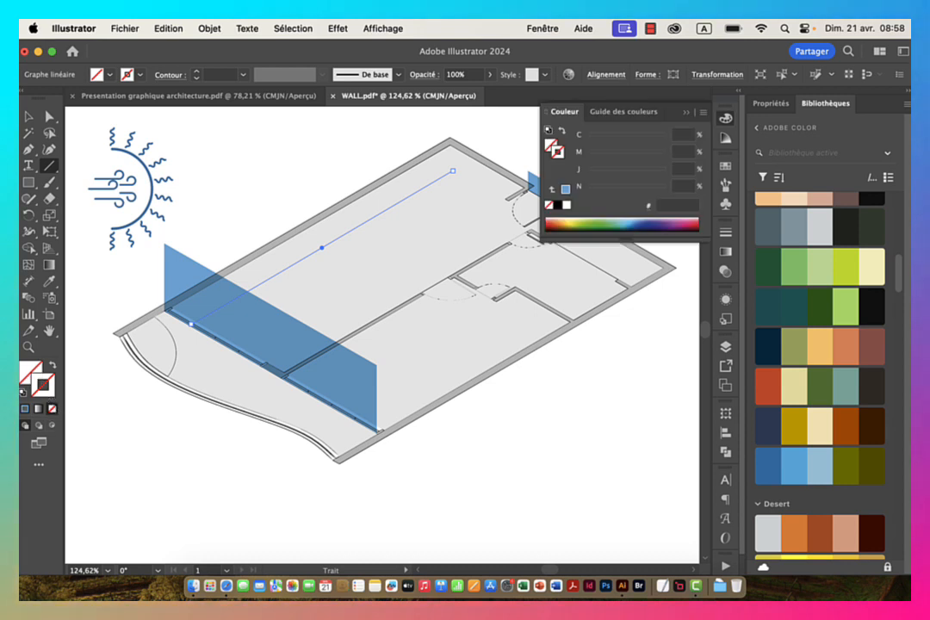
{"action": "left_click", "coordinate": [25, 409]}
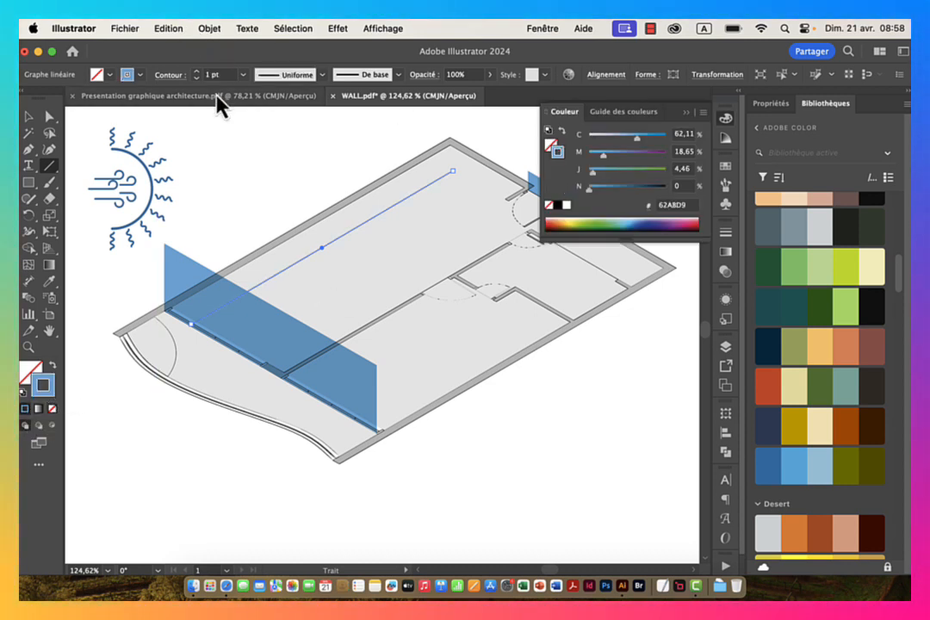
{"action": "left_click", "coordinate": [197, 74]}
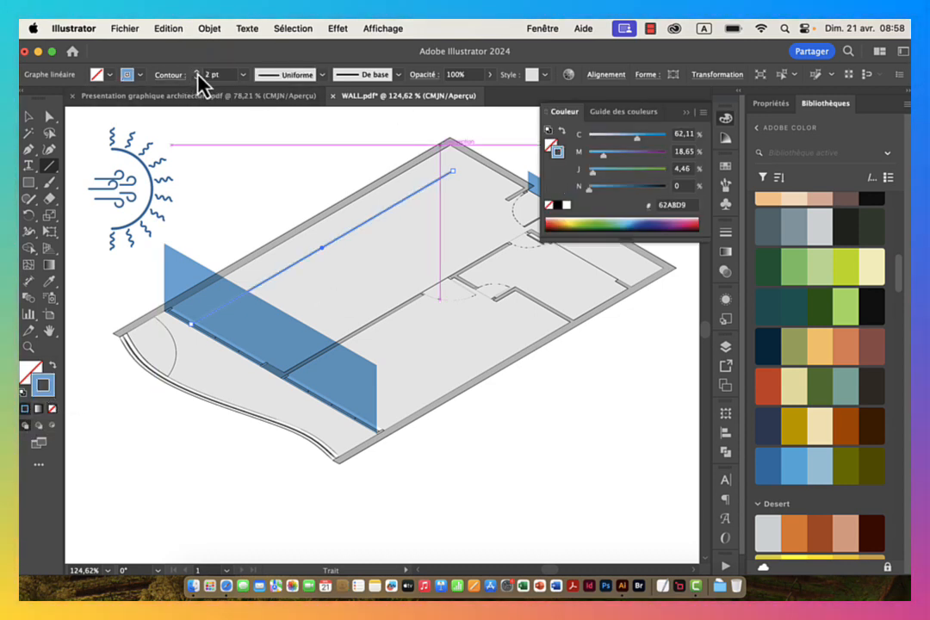
{"action": "left_click", "coordinate": [29, 117]}
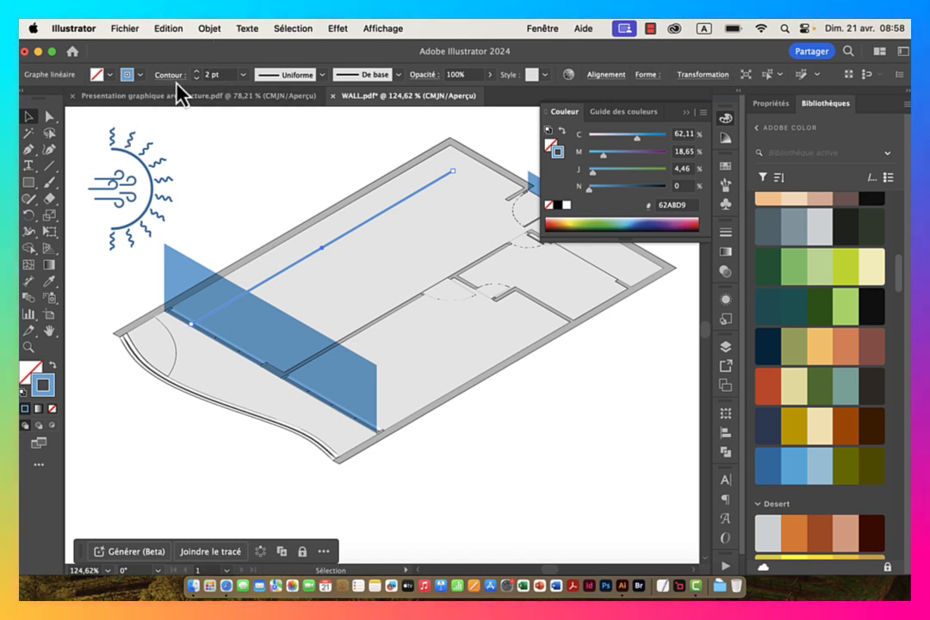
Step: Make the airflow line's stroke dashed, with 6 pt dashes and 6 pt gaps
{"action": "left_click", "coordinate": [170, 75]}
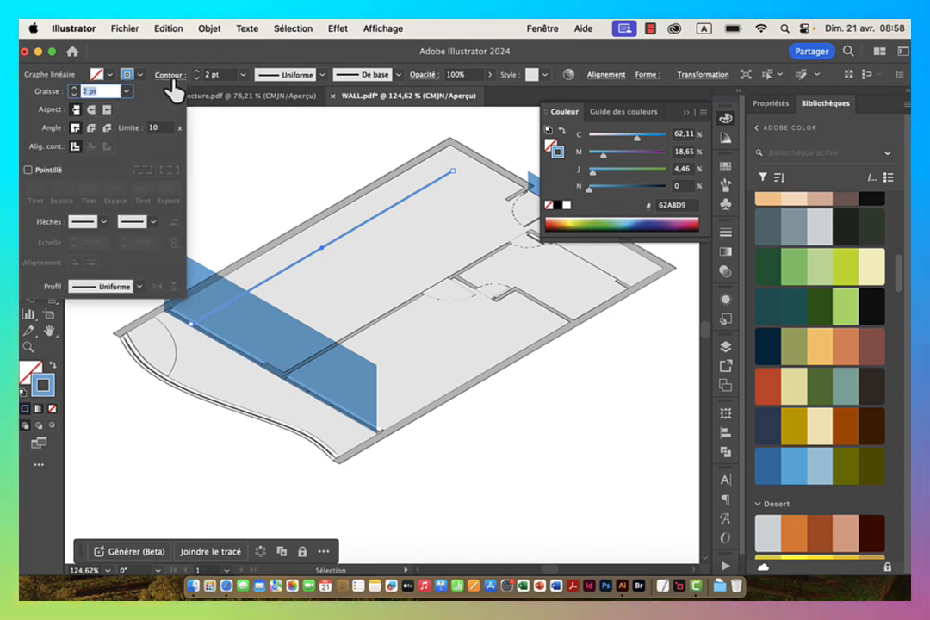
{"action": "left_click", "coordinate": [29, 171]}
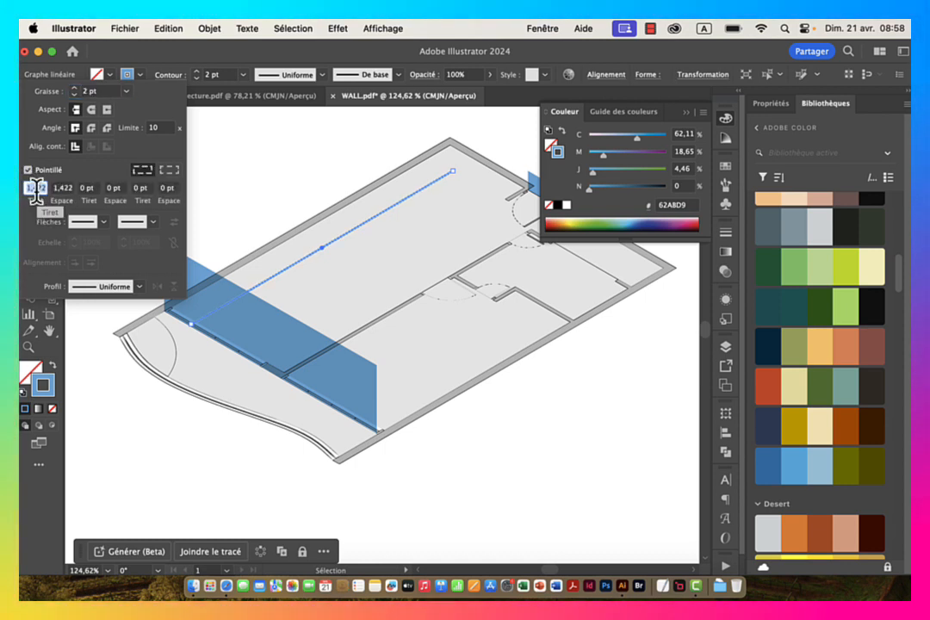
{"action": "type", "text": "6"}
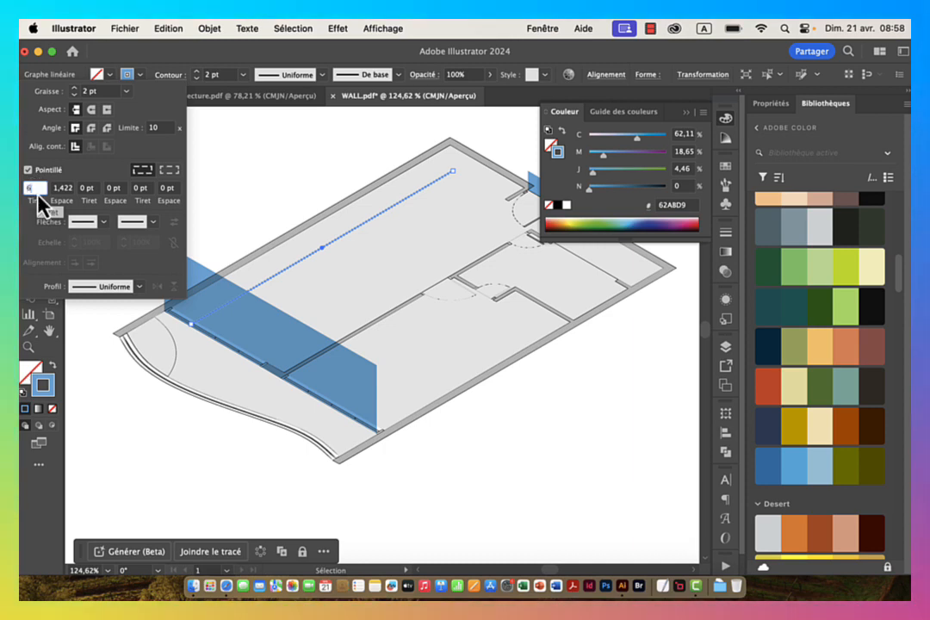
{"action": "key", "text": "Tab"}
{"action": "type", "text": "6"}
{"action": "key", "text": "Return"}
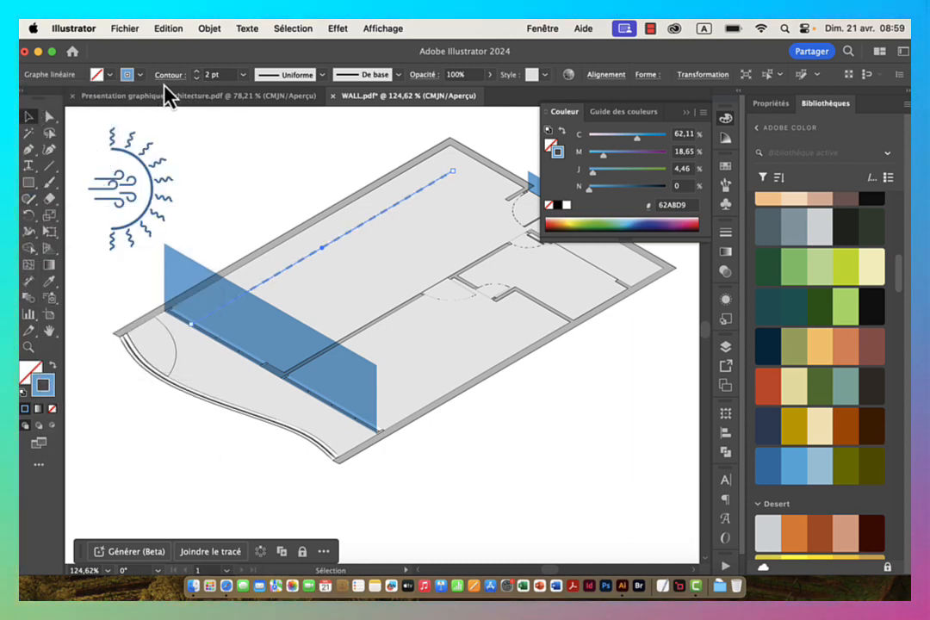
Step: Set the airflow line's dashes and gaps to 4 pt and add the Flèche 13 arrowhead at both ends
{"action": "left_click", "coordinate": [167, 77]}
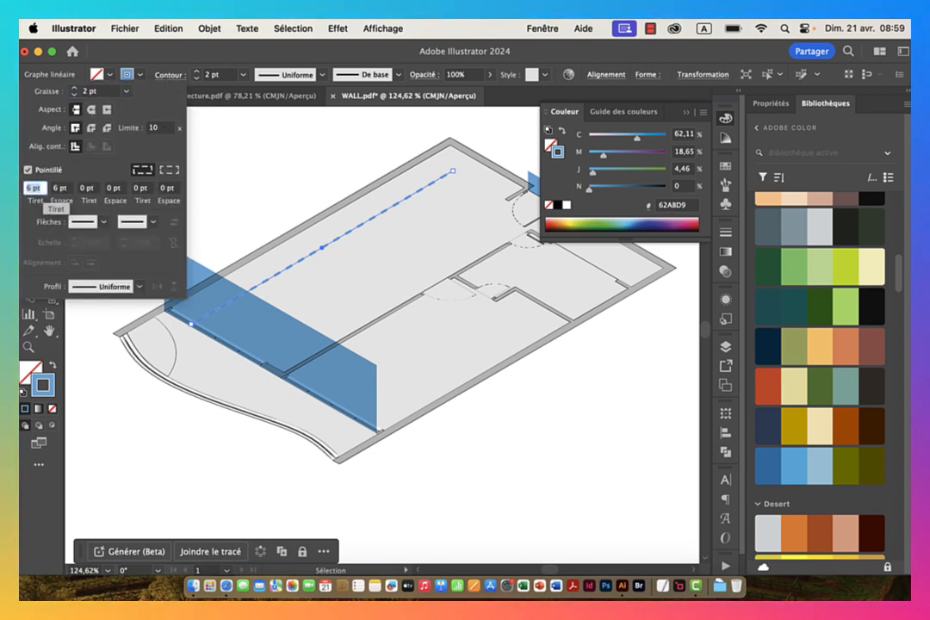
{"action": "type", "text": "4"}
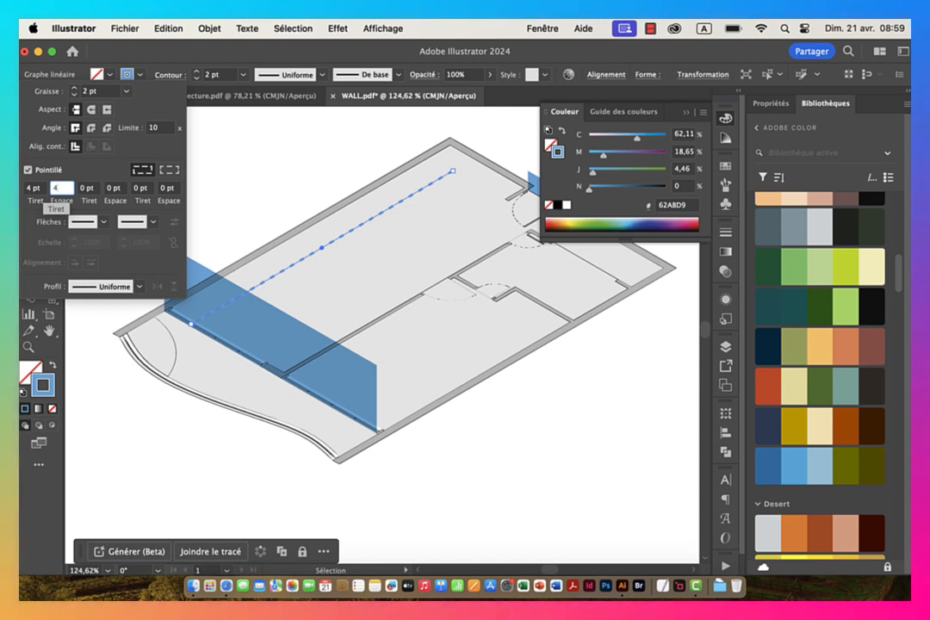
{"action": "left_click", "coordinate": [103, 223]}
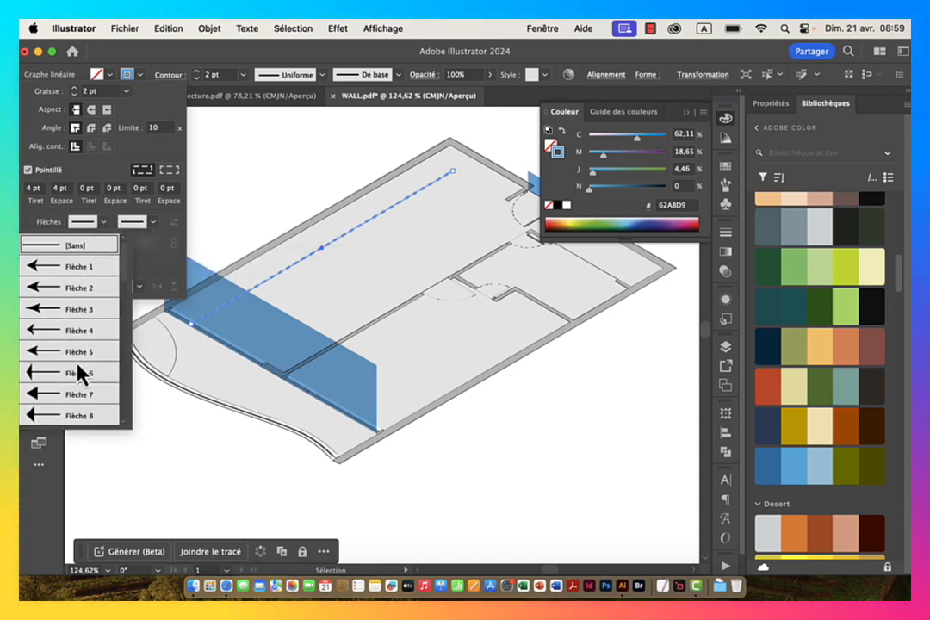
{"action": "scroll", "coordinate": [78, 370], "scroll_direction": "down", "scroll_amount": 3}
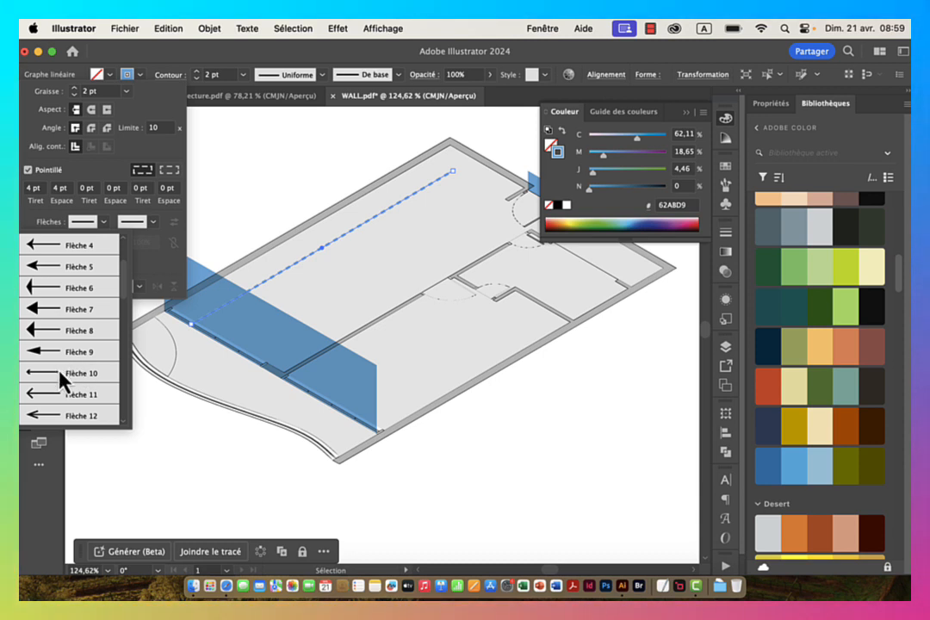
{"action": "scroll", "coordinate": [79, 407], "scroll_direction": "down", "scroll_amount": 1}
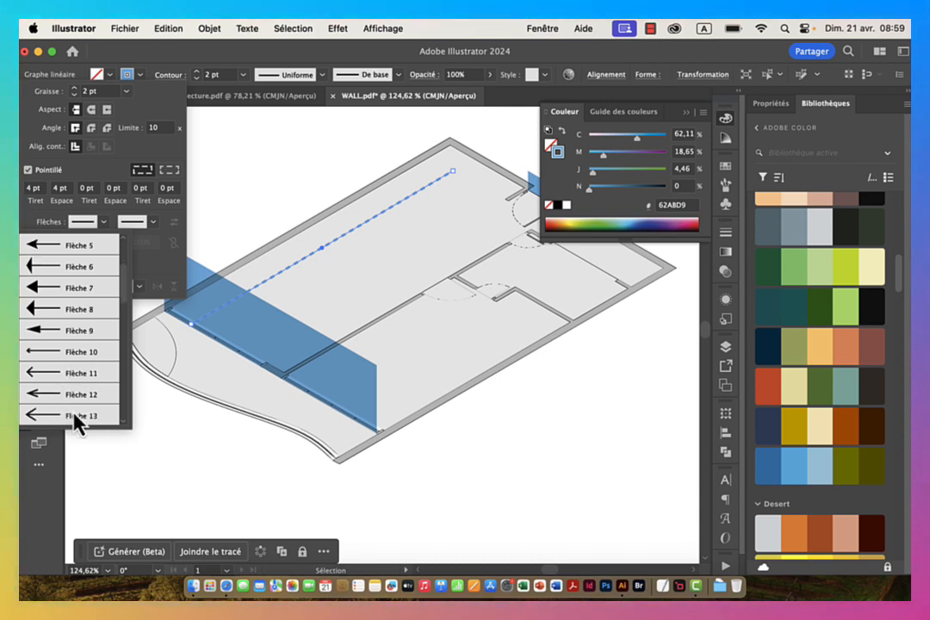
{"action": "left_click", "coordinate": [78, 417]}
{"action": "left_click", "coordinate": [152, 222]}
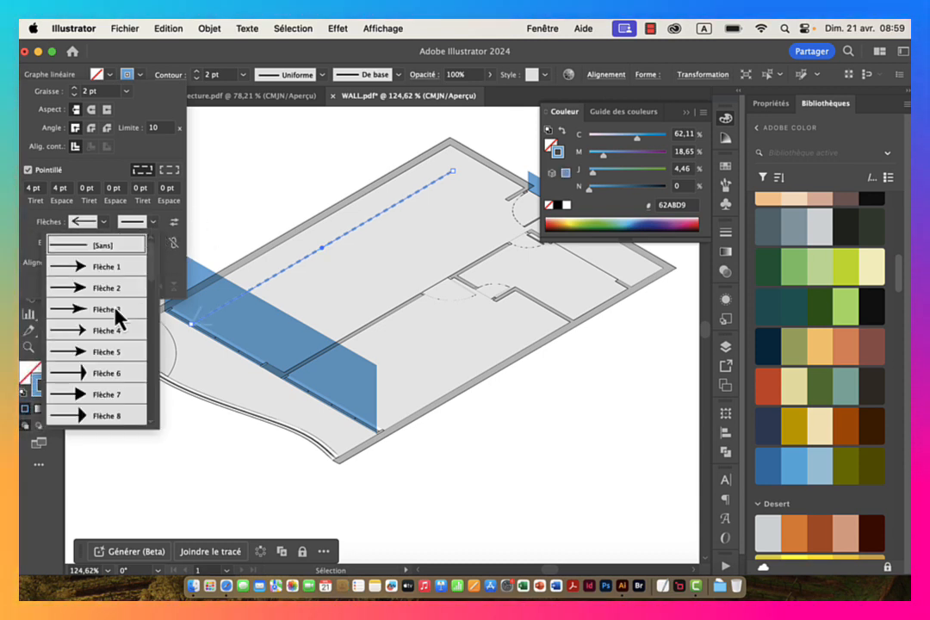
{"action": "scroll", "coordinate": [121, 413], "scroll_direction": "down", "scroll_amount": 8}
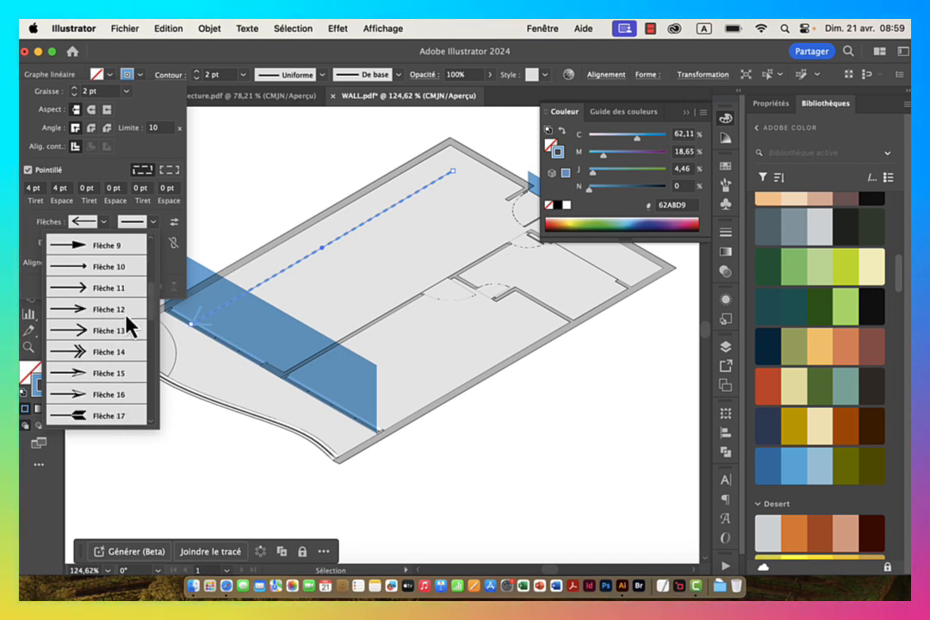
{"action": "left_click", "coordinate": [128, 331]}
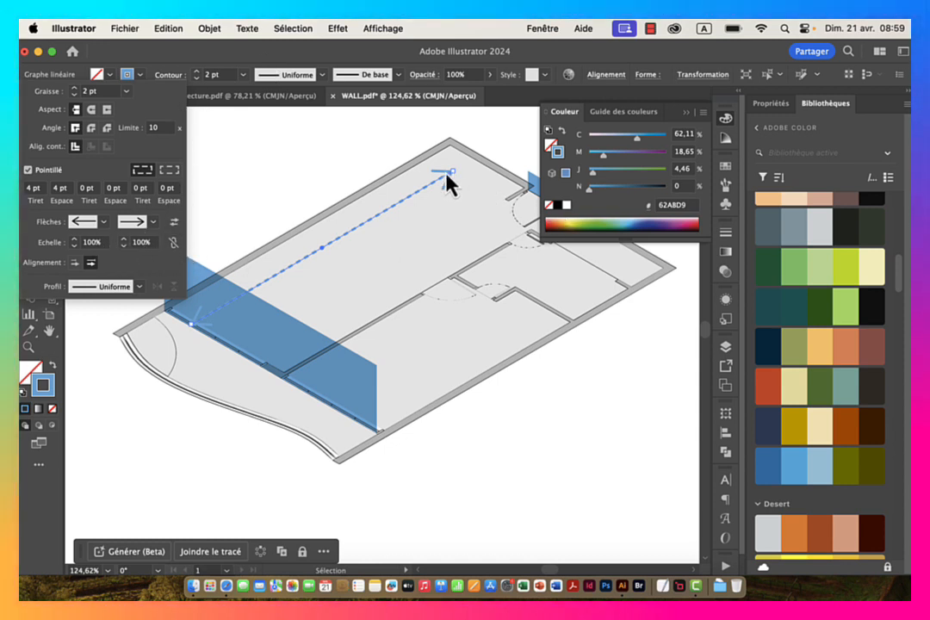
Step: Link the arrowhead scales of the airflow line and set both to 60%
{"action": "left_click", "coordinate": [93, 243]}
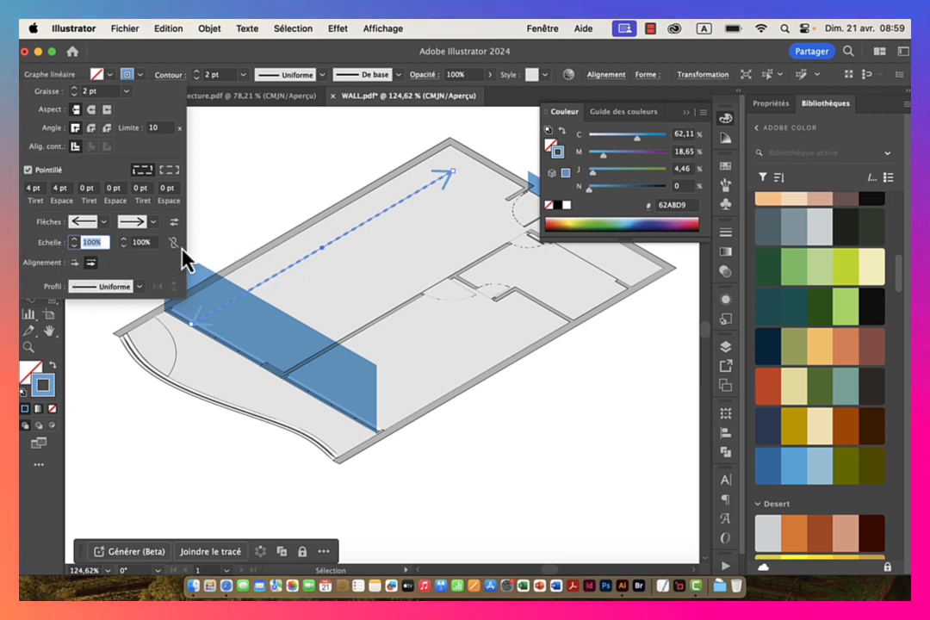
{"action": "left_click", "coordinate": [173, 243]}
{"action": "left_click", "coordinate": [104, 246]}
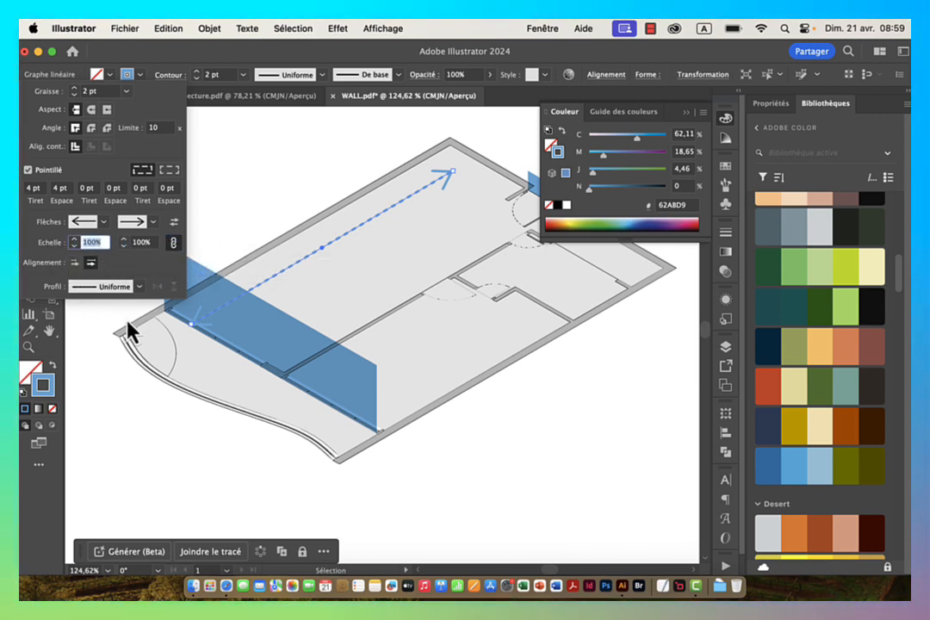
{"action": "type", "text": "60"}
{"action": "key", "text": "Return"}
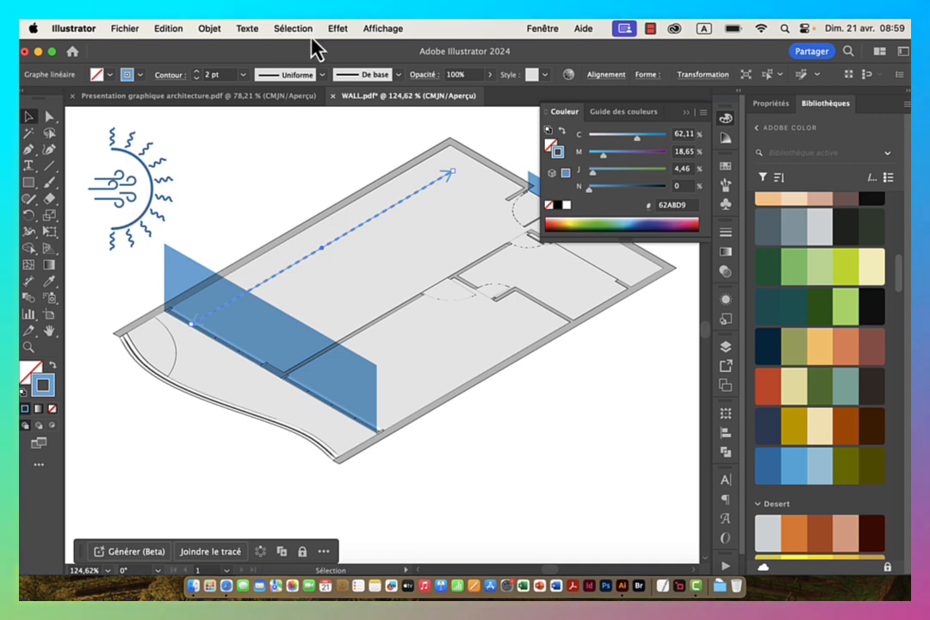
Step: Apply a Zigzag effect to the airflow line with a relative size of 2%, 12 ridges per segment and rounded points
{"action": "left_click", "coordinate": [337, 30]}
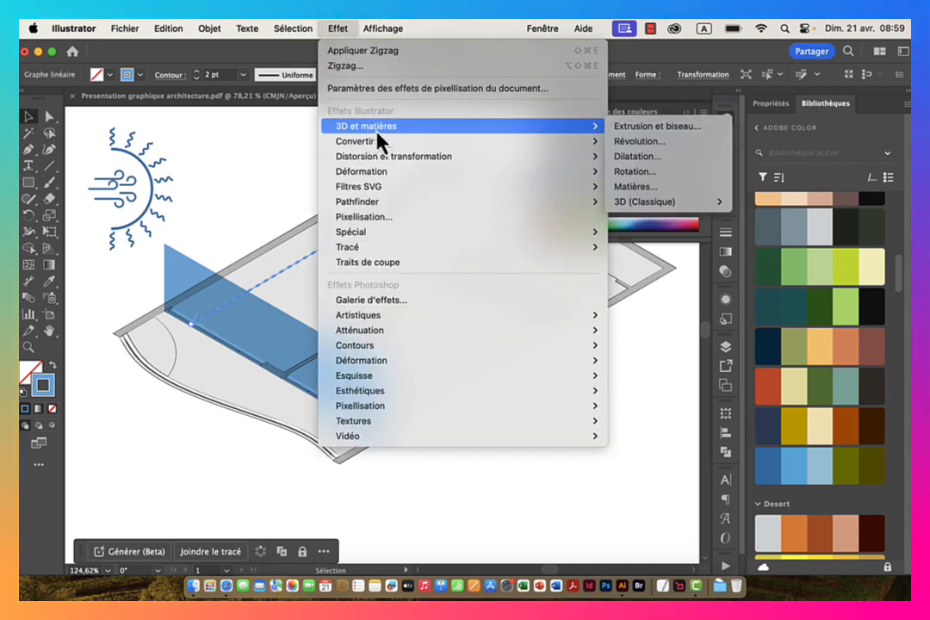
{"action": "mouse_move", "coordinate": [370, 145]}
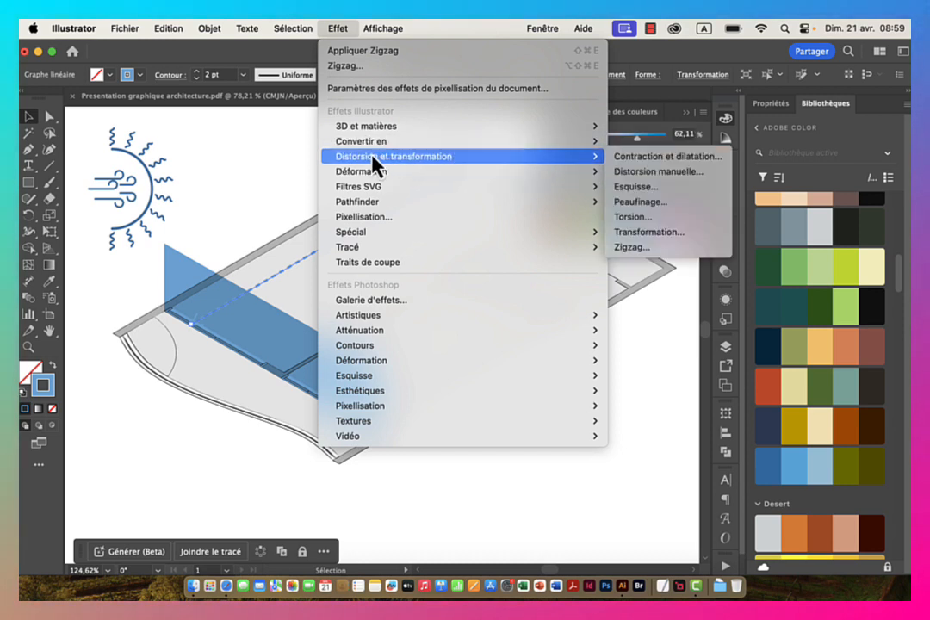
{"action": "mouse_move", "coordinate": [382, 173]}
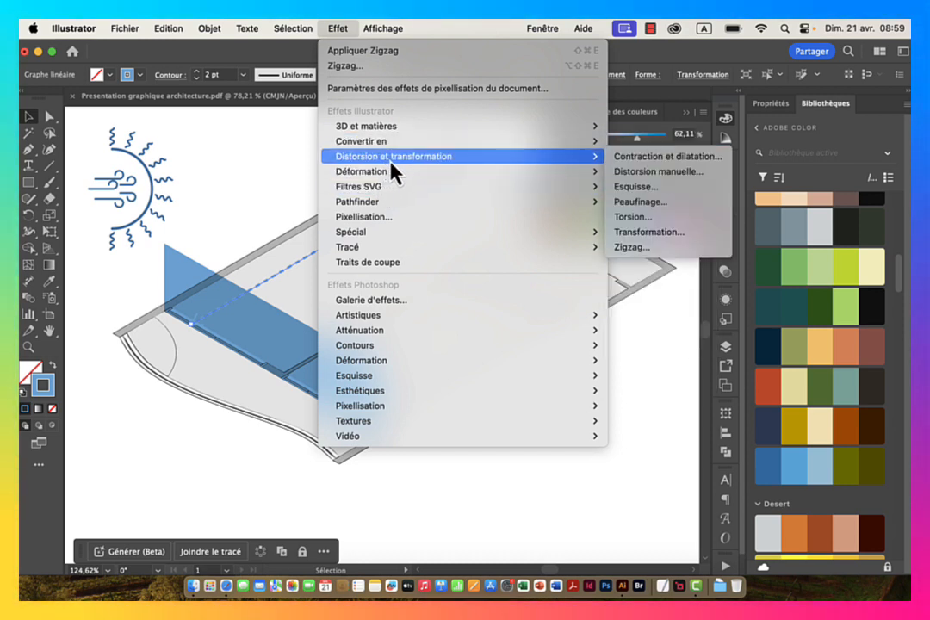
{"action": "left_click", "coordinate": [652, 248]}
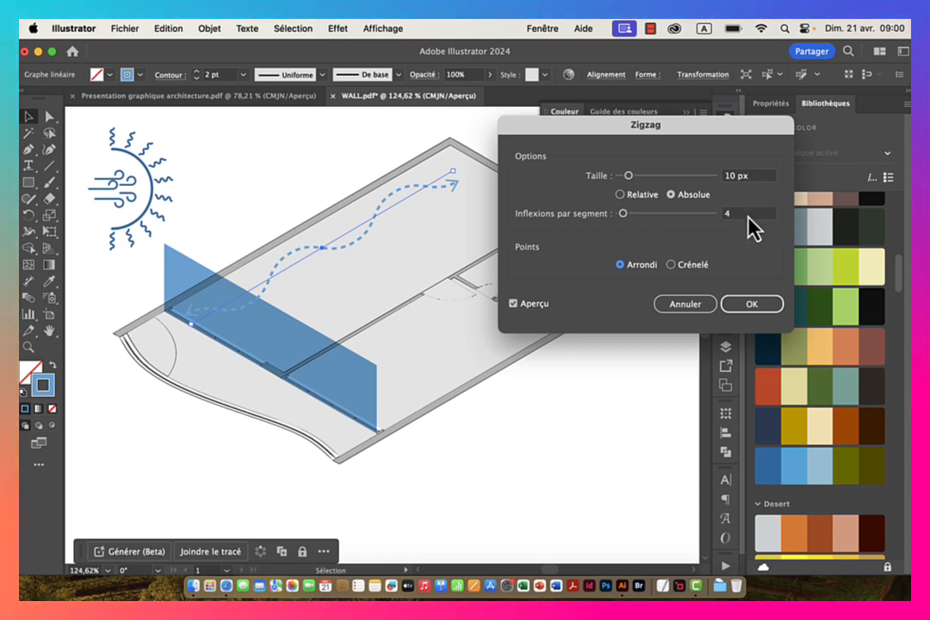
{"action": "left_click", "coordinate": [746, 215]}
{"action": "key", "text": "Up"}
{"action": "key", "text": "Up"}
{"action": "key", "text": "Up"}
{"action": "key", "text": "Up"}
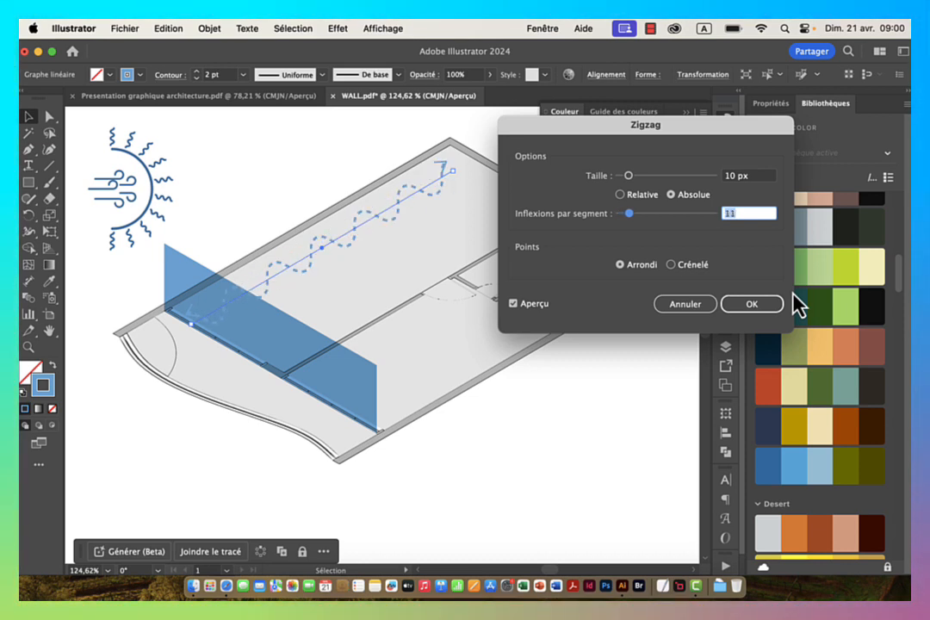
{"action": "left_click", "coordinate": [633, 196]}
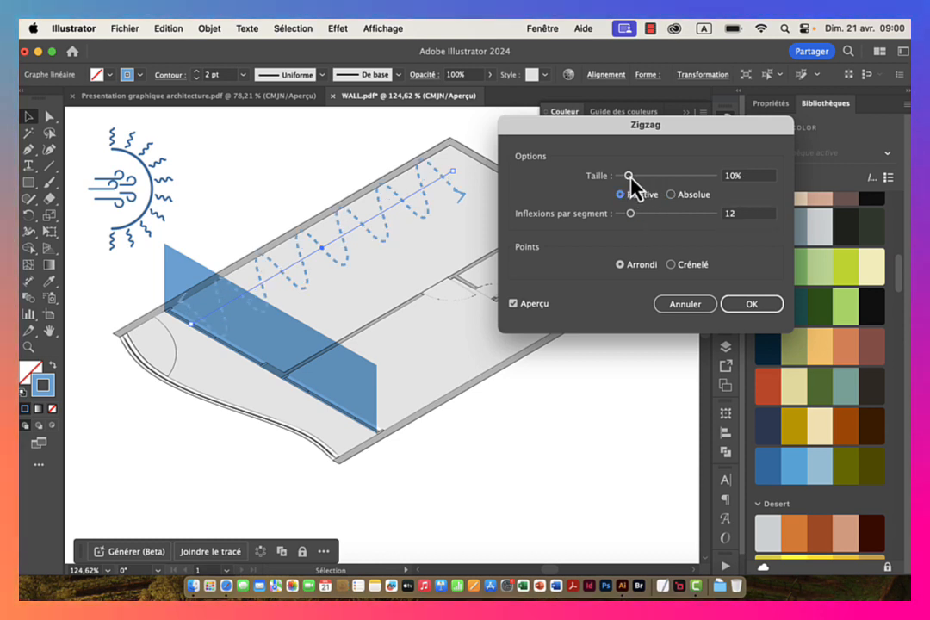
{"action": "left_click", "coordinate": [747, 175]}
{"action": "key", "text": "Down"}
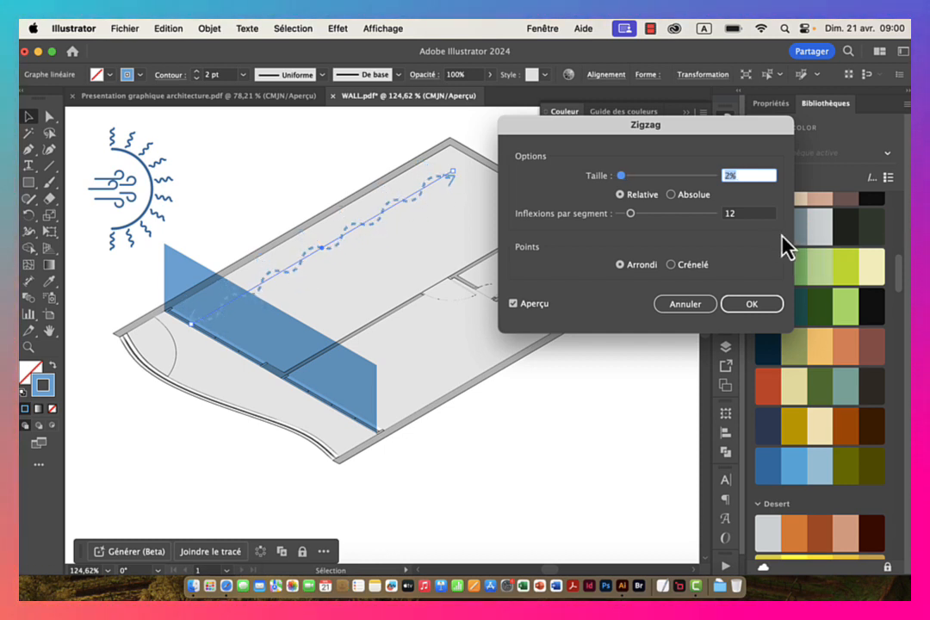
{"action": "left_click", "coordinate": [749, 308]}
Step: Duplicate the wavy airflow arrow three times at even spacing across the plan, and shorten the copy crossing the partition into the smaller rooms
{"action": "left_click", "coordinate": [428, 263]}
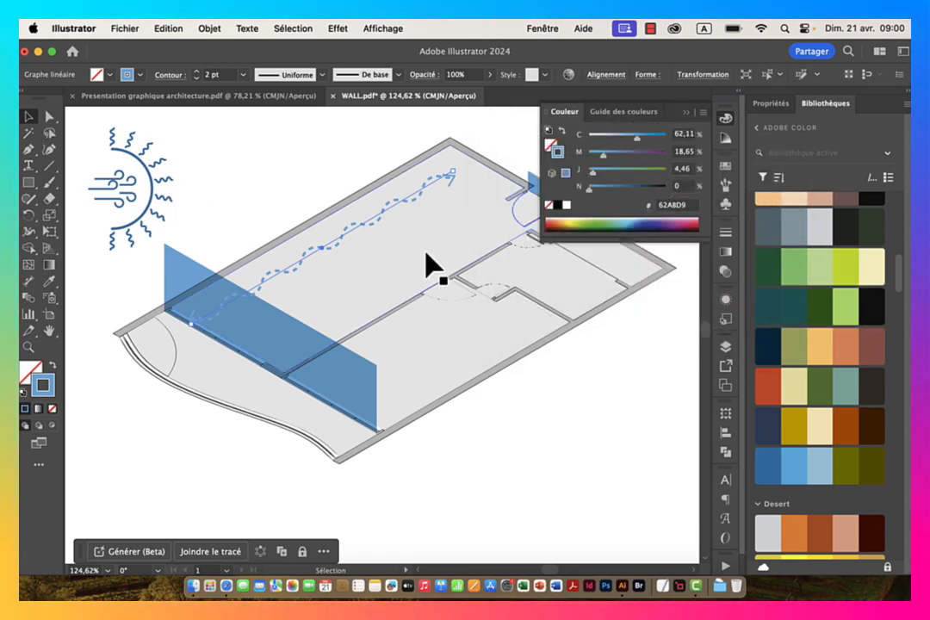
{"action": "left_click", "coordinate": [686, 114]}
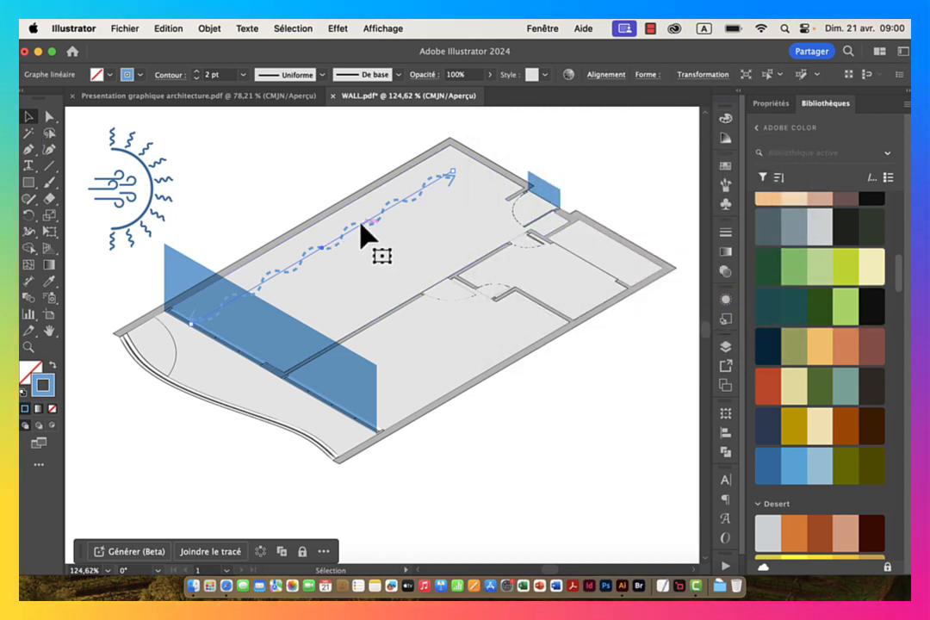
{"action": "left_click_drag", "start_coordinate": [353, 244], "coordinate": [467, 307]}
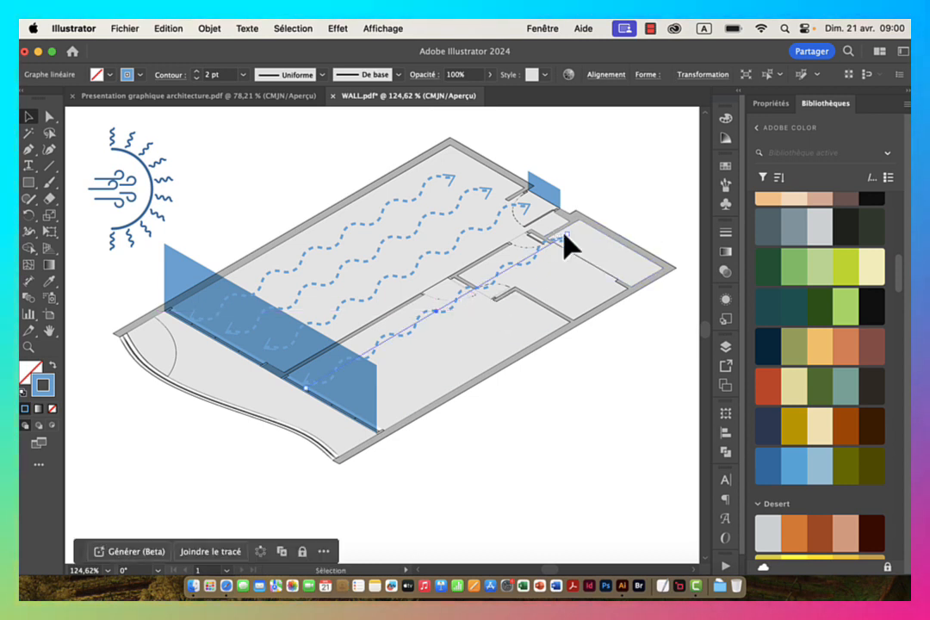
{"action": "left_click_drag", "start_coordinate": [566, 236], "coordinate": [533, 251]}
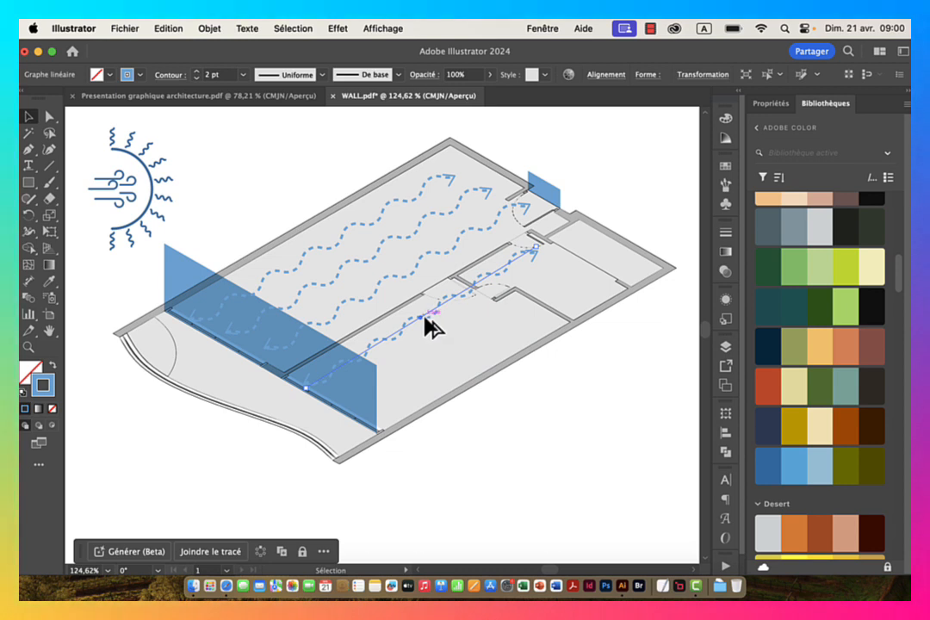
Step: Copy the shortened arrow into the room along the opposite outer wall, shorten it to fit, and shift both smaller-room arrows slightly
{"action": "left_click_drag", "start_coordinate": [421, 319], "coordinate": [474, 337]}
{"action": "left_click_drag", "start_coordinate": [589, 266], "coordinate": [522, 307]}
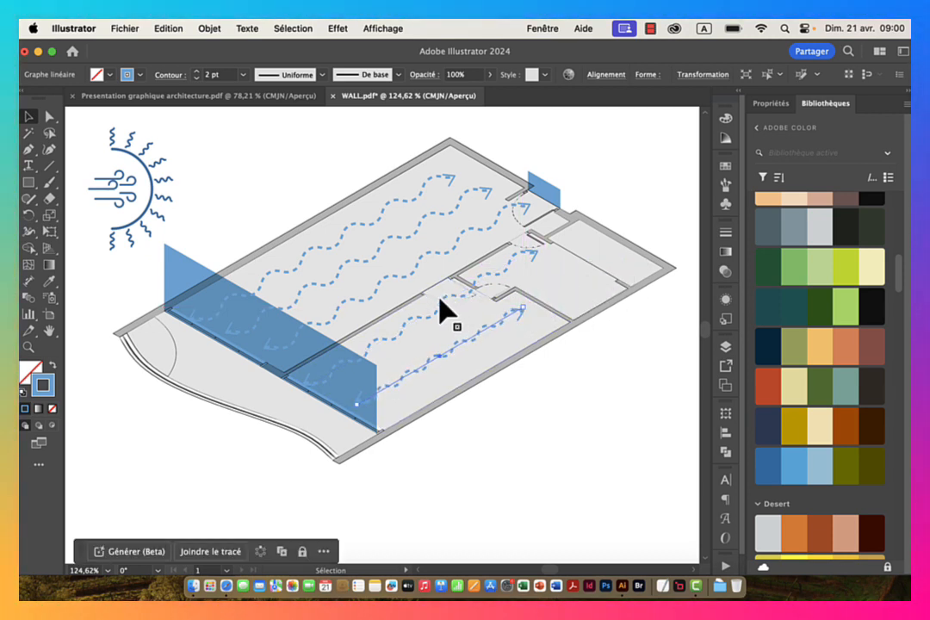
{"action": "left_click_drag", "start_coordinate": [439, 306], "coordinate": [456, 325]}
{"action": "left_click_drag", "start_coordinate": [451, 367], "coordinate": [465, 366]}
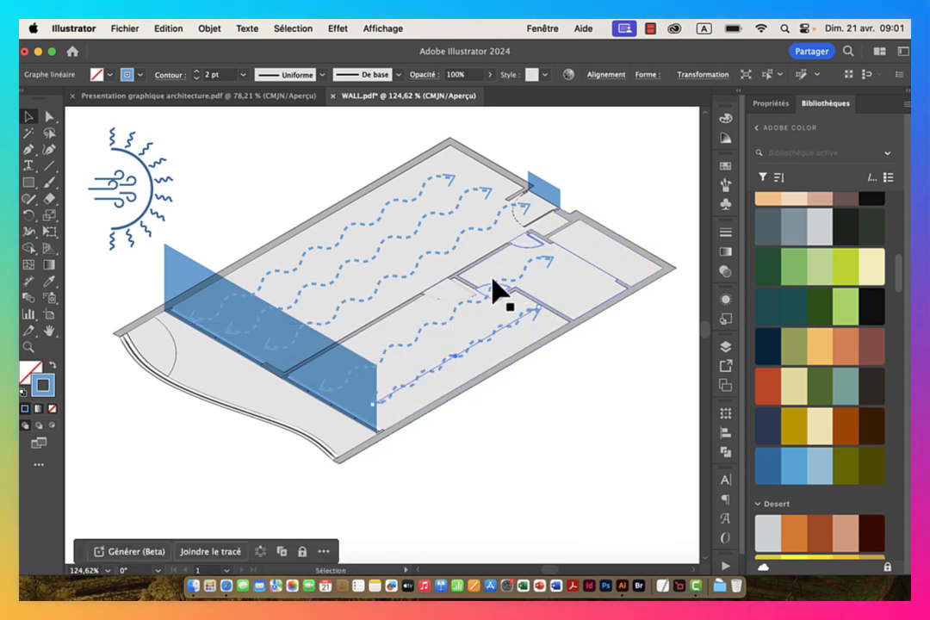
Step: Move the ventilation plan with its icon, blue planes and airflow arrows slightly up towards the artboard's upper edge
{"action": "left_click_drag", "start_coordinate": [536, 283], "coordinate": [383, 301]}
{"action": "left_click_drag", "start_coordinate": [541, 331], "coordinate": [476, 330]}
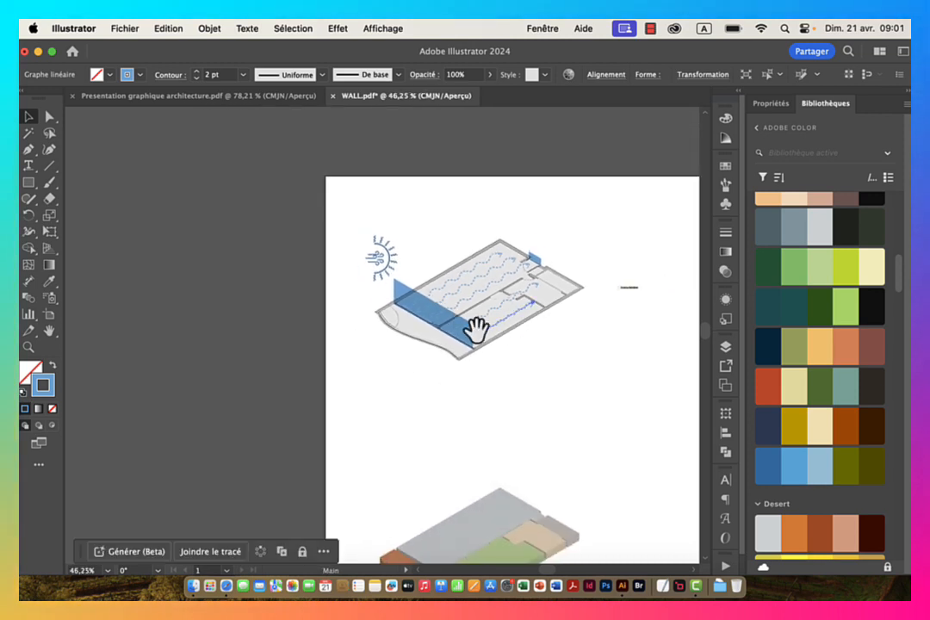
{"action": "left_click_drag", "start_coordinate": [563, 351], "coordinate": [441, 312]}
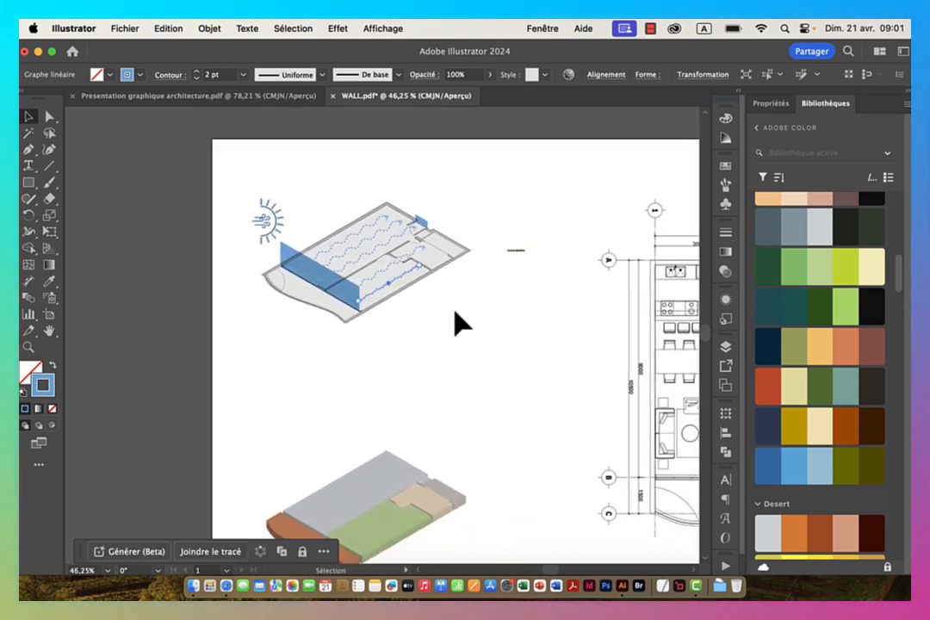
{"action": "left_click_drag", "start_coordinate": [233, 170], "coordinate": [435, 330]}
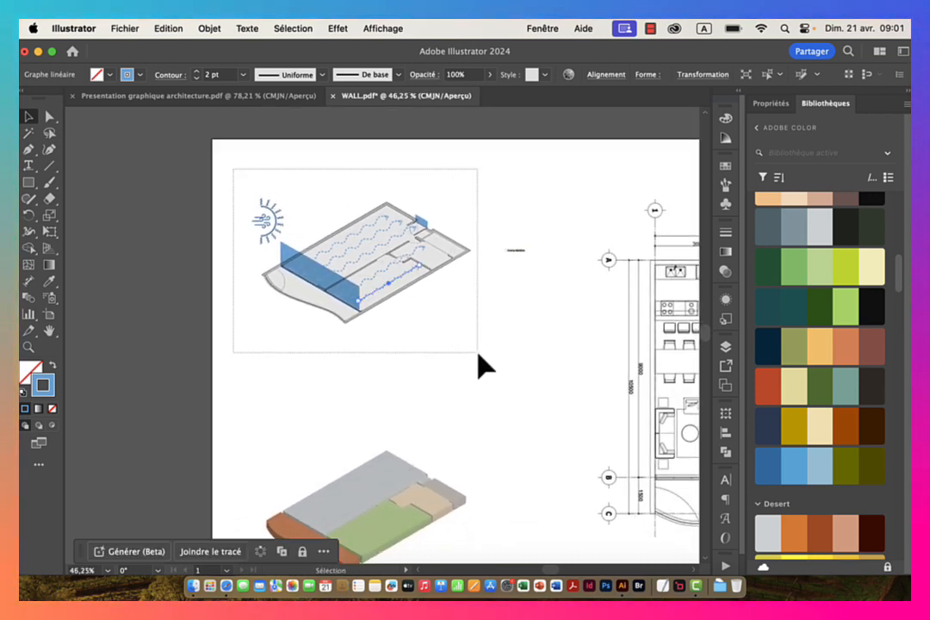
{"action": "left_click_drag", "start_coordinate": [478, 365], "coordinate": [478, 366]}
{"action": "left_click_drag", "start_coordinate": [353, 284], "coordinate": [349, 244]}
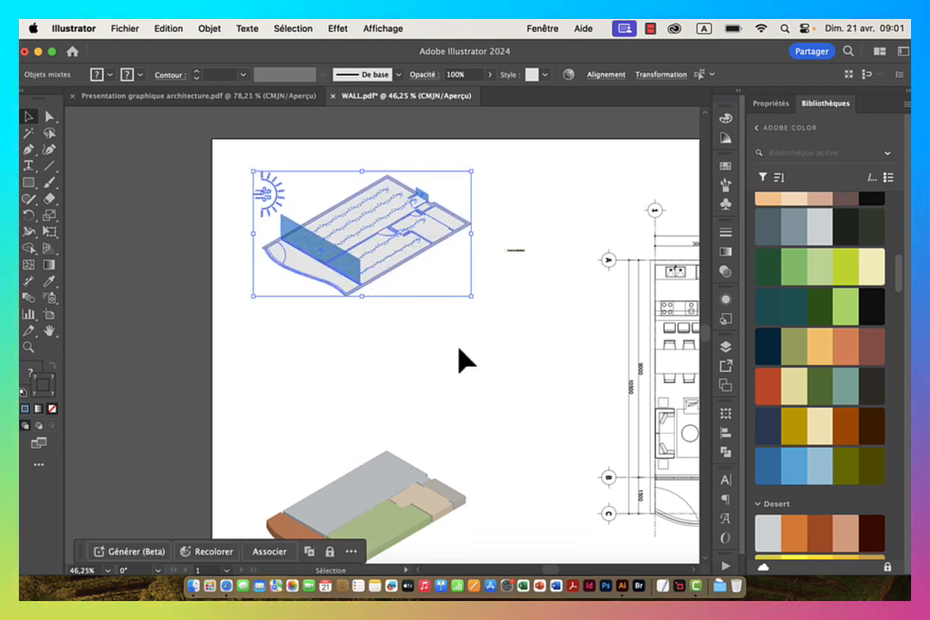
{"action": "left_click", "coordinate": [534, 399]}
Step: Enlarge the "Source Aération" label together with its background box proportionally to about one and a half times its size
{"action": "left_click_drag", "start_coordinate": [462, 400], "coordinate": [469, 339]}
{"action": "left_click_drag", "start_coordinate": [403, 246], "coordinate": [409, 299]}
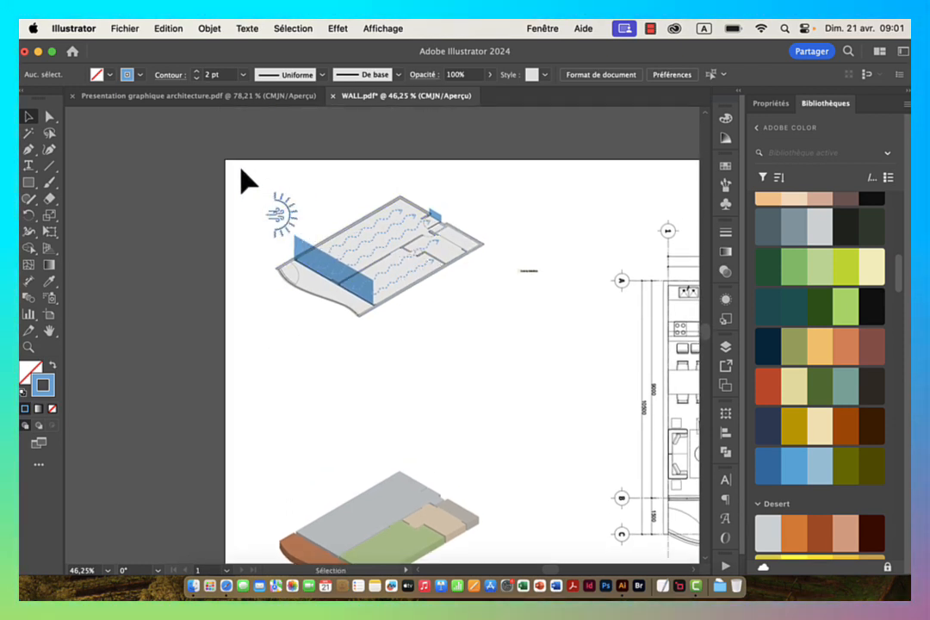
{"action": "left_click_drag", "start_coordinate": [242, 169], "coordinate": [502, 349]}
{"action": "left_click", "coordinate": [507, 254]}
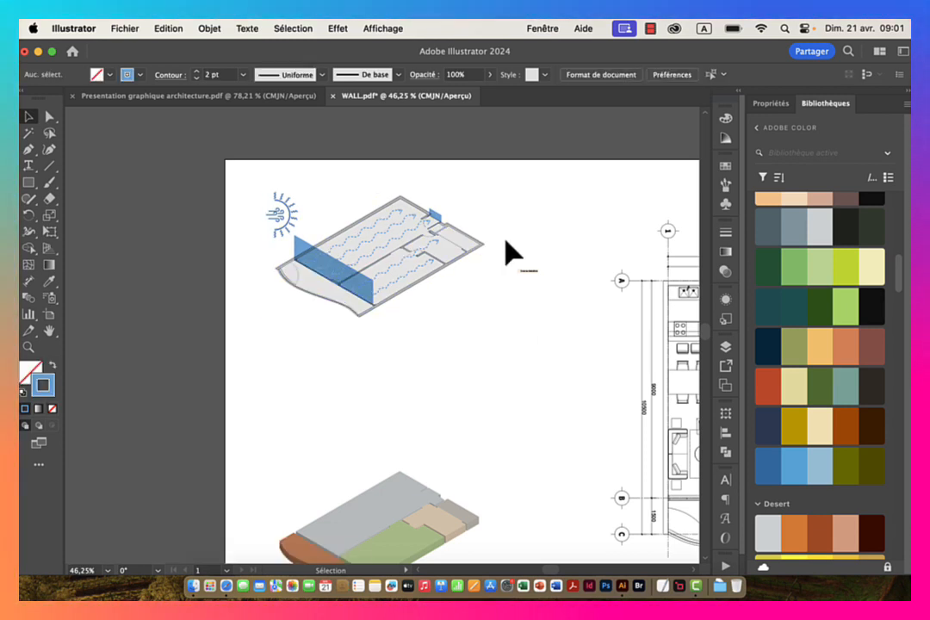
{"action": "left_click_drag", "start_coordinate": [504, 246], "coordinate": [518, 265]}
{"action": "left_click", "coordinate": [489, 387]}
{"action": "key", "text": "z"}
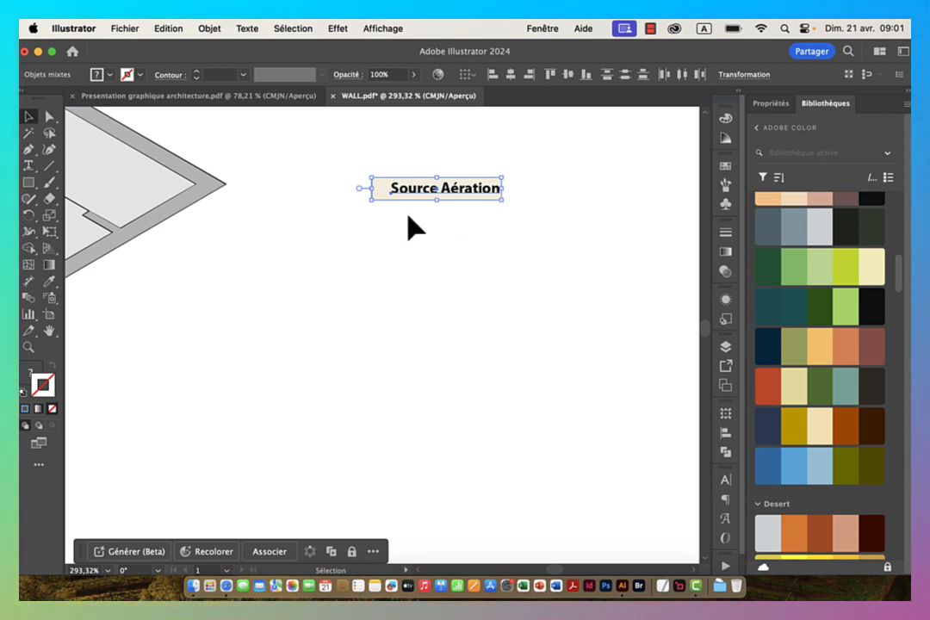
{"action": "left_click_drag", "start_coordinate": [372, 189], "coordinate": [307, 188]}
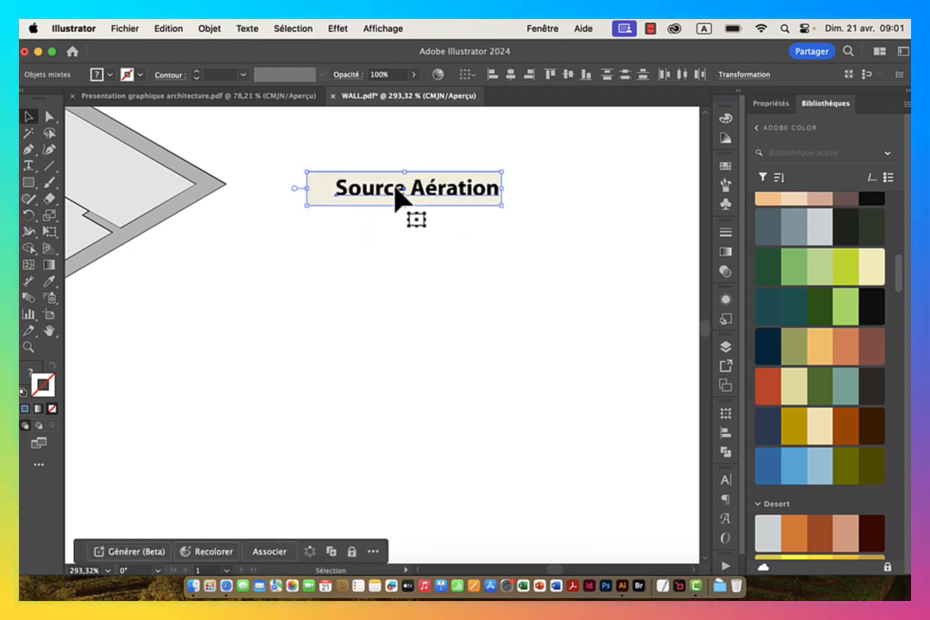
{"action": "left_click", "coordinate": [412, 117]}
Step: Duplicate the whole ventilation layer, including its icon and label, straight down by about 288 px
{"action": "left_click_drag", "start_coordinate": [525, 237], "coordinate": [306, 243]}
{"action": "left_click_drag", "start_coordinate": [413, 246], "coordinate": [454, 241]}
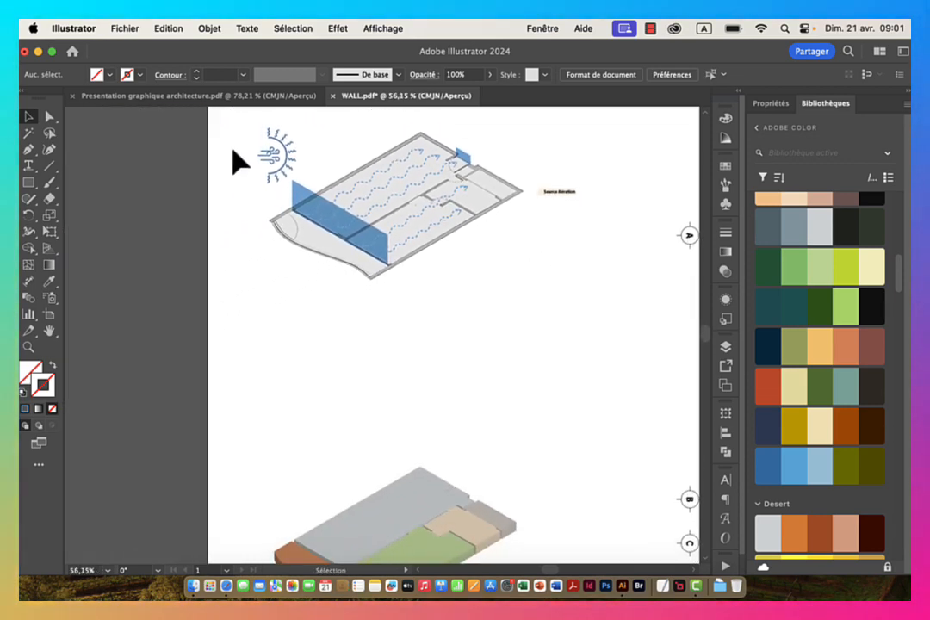
{"action": "left_click_drag", "start_coordinate": [217, 118], "coordinate": [608, 306]}
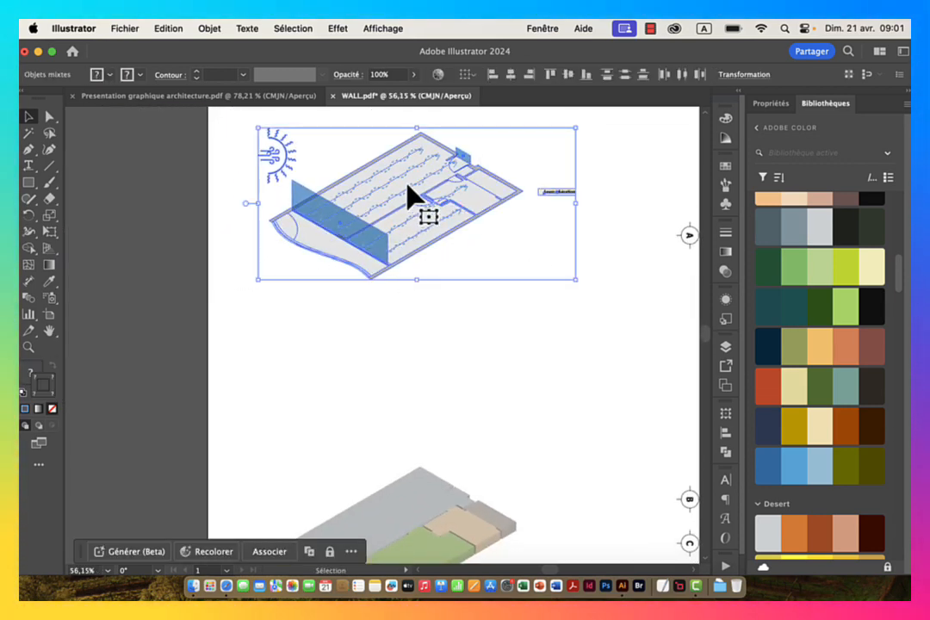
{"action": "left_click_drag", "start_coordinate": [411, 186], "coordinate": [416, 332]}
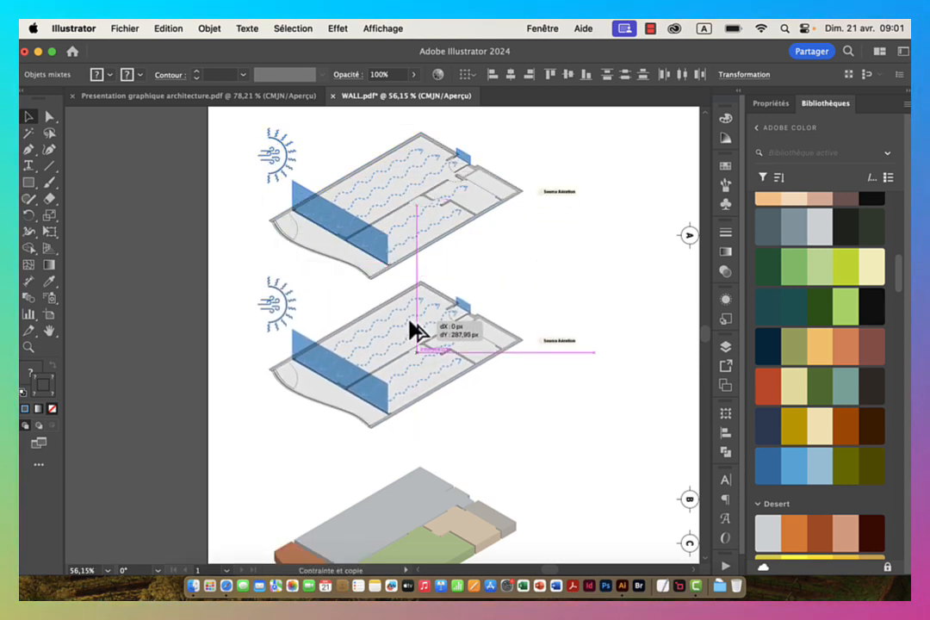
Step: Place the copied ventilation layer directly below the original, aligned vertically with it, and deselect it
{"action": "left_click_drag", "start_coordinate": [411, 323], "coordinate": [410, 330]}
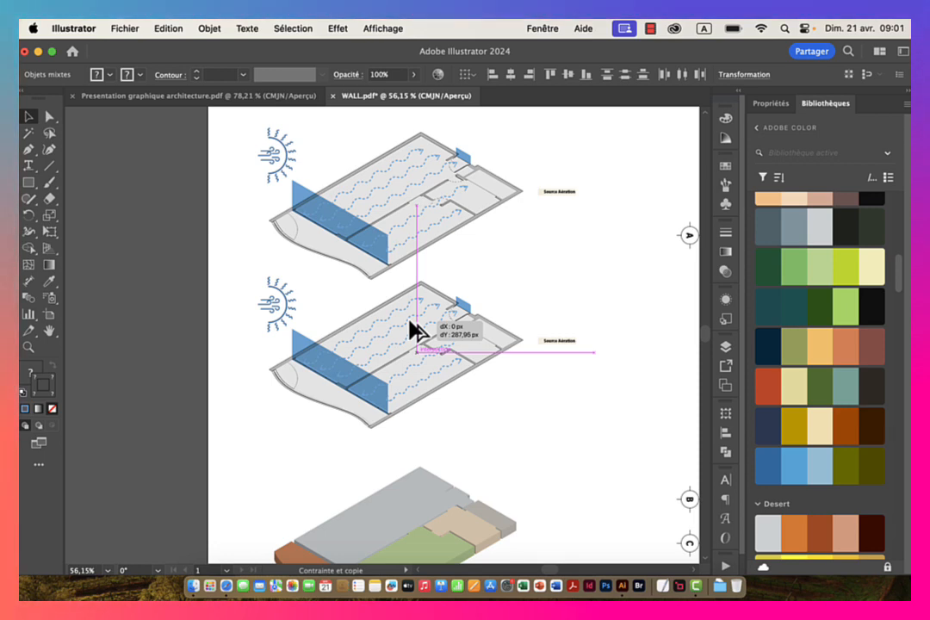
{"action": "left_click_drag", "start_coordinate": [411, 322], "coordinate": [411, 323]}
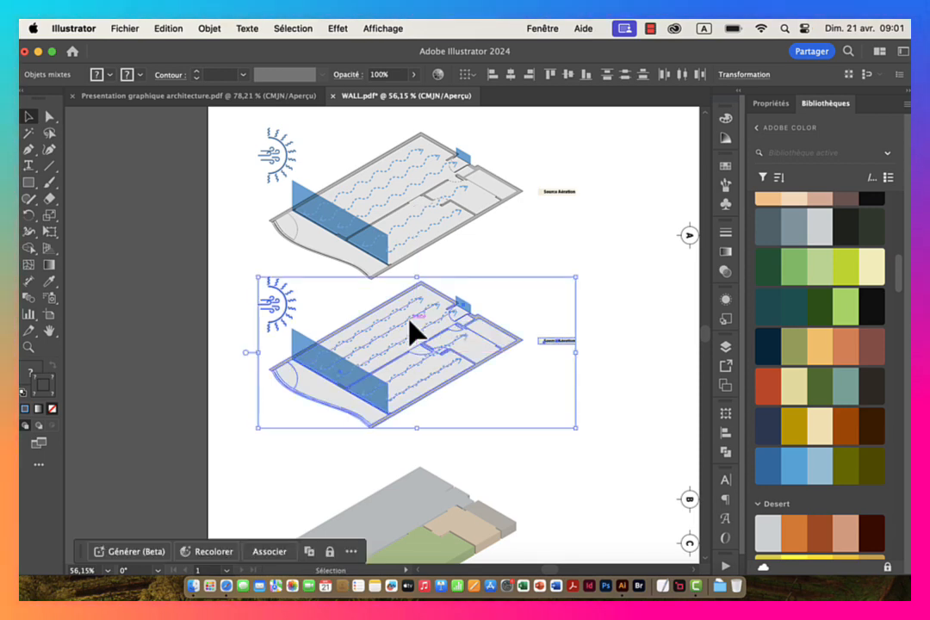
{"action": "left_click", "coordinate": [622, 293]}
Step: Compare the copied layer's wind icon with the sun icon of the light-source layer in Presentation graphique architecture.pdf
{"action": "key", "text": "space"}
{"action": "left_click_drag", "start_coordinate": [412, 398], "coordinate": [368, 327]}
{"action": "key", "text": "super+space"}
{"action": "left_click_drag", "start_coordinate": [317, 302], "coordinate": [430, 305]}
{"action": "left_click_drag", "start_coordinate": [198, 235], "coordinate": [266, 253]}
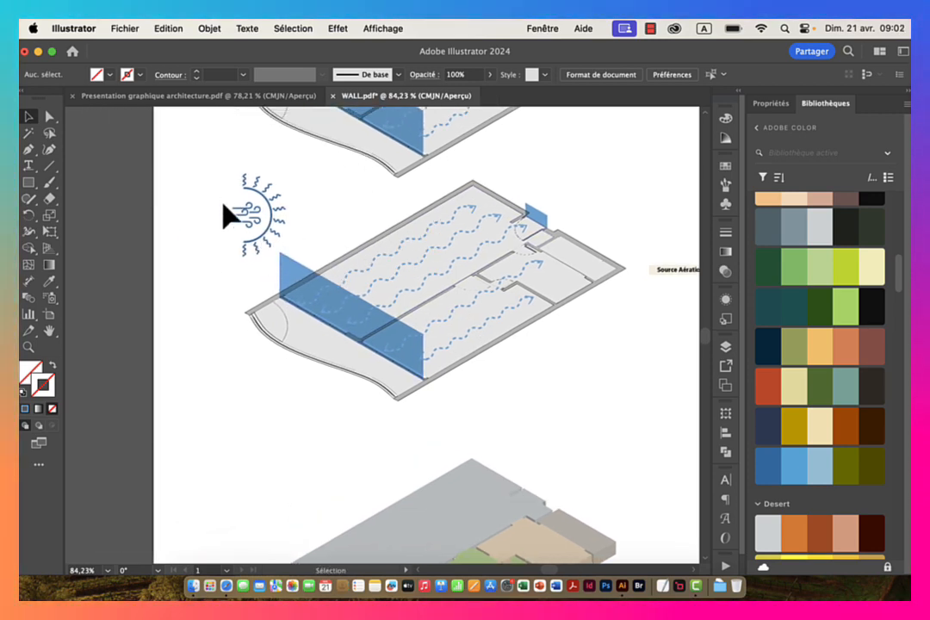
{"action": "key", "text": "super+space"}
{"action": "left_click_drag", "start_coordinate": [207, 212], "coordinate": [317, 229]}
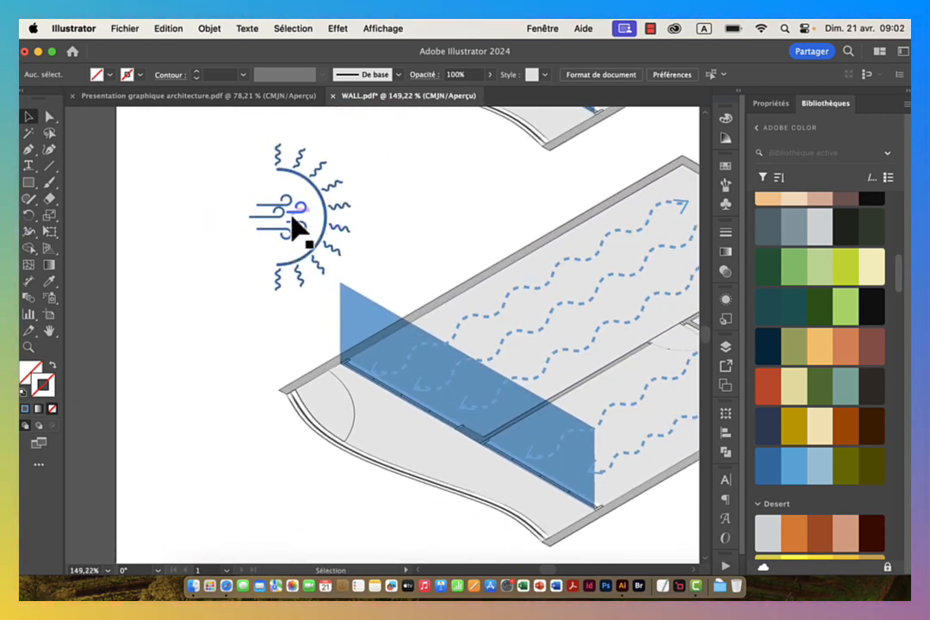
{"action": "key", "text": "super+space"}
{"action": "left_click_drag", "start_coordinate": [249, 211], "coordinate": [298, 211]}
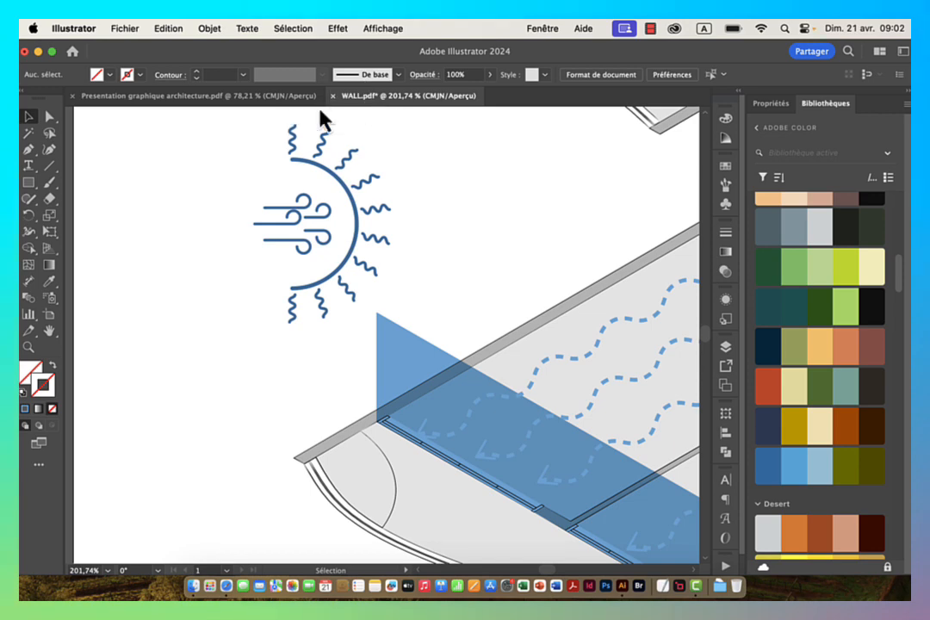
{"action": "left_click", "coordinate": [278, 96]}
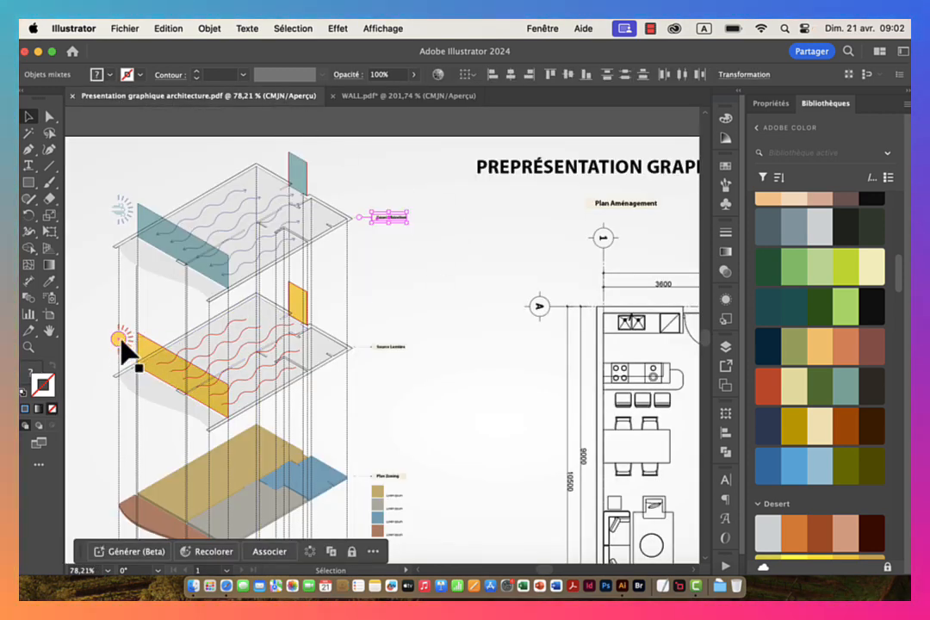
{"action": "left_click", "coordinate": [385, 97]}
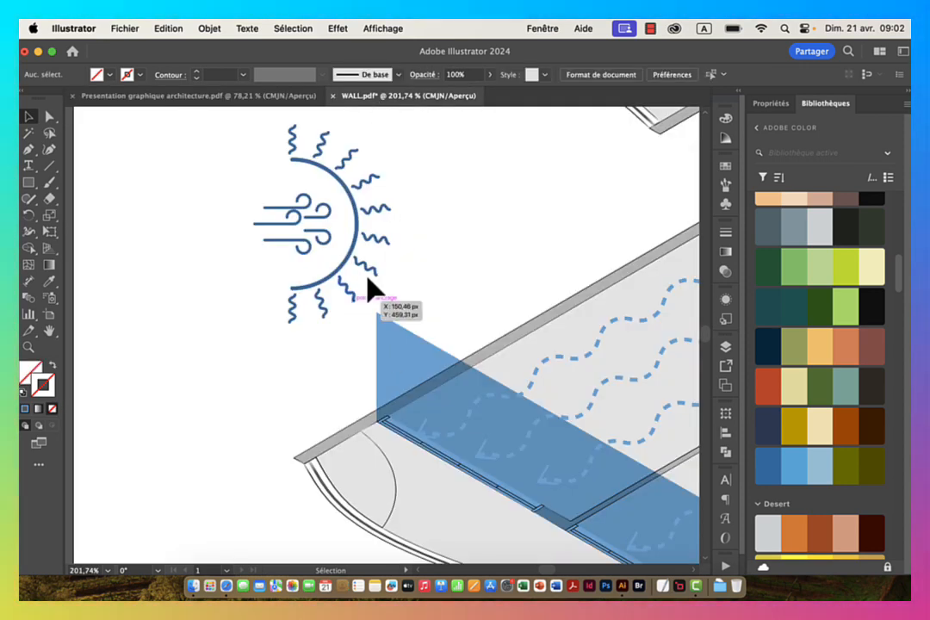
Step: Ungroup the copied layer's icon and delete its wind symbol, keeping the half-circle with the wavy rays
{"action": "left_click", "coordinate": [327, 259]}
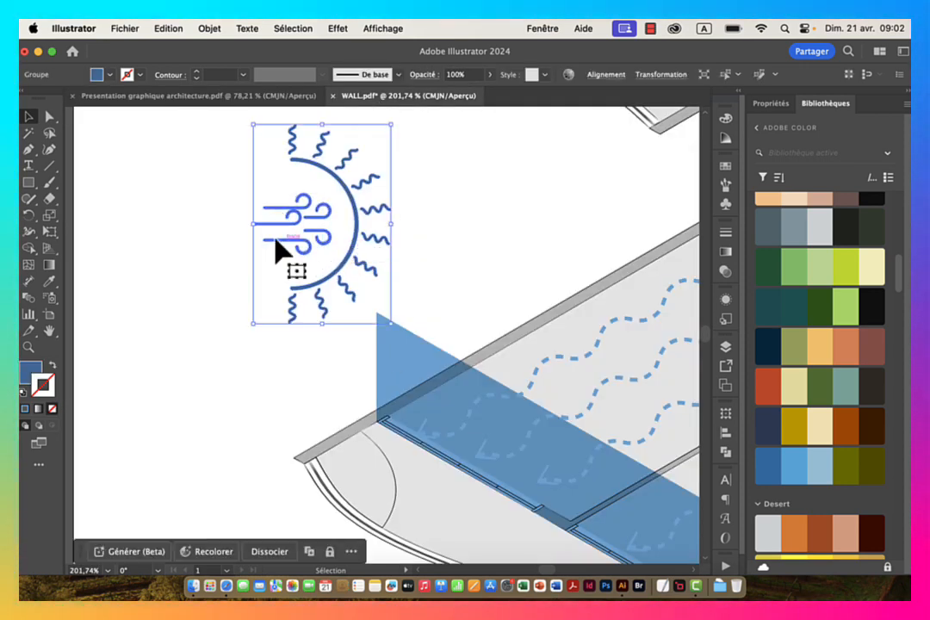
{"action": "left_click", "coordinate": [209, 29]}
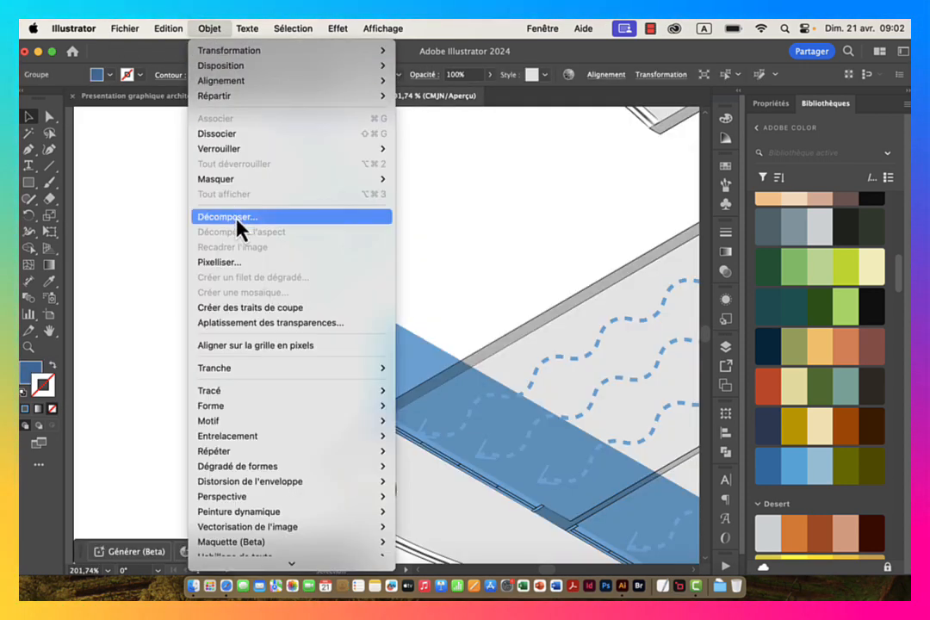
{"action": "left_click", "coordinate": [235, 135]}
{"action": "left_click", "coordinate": [173, 228]}
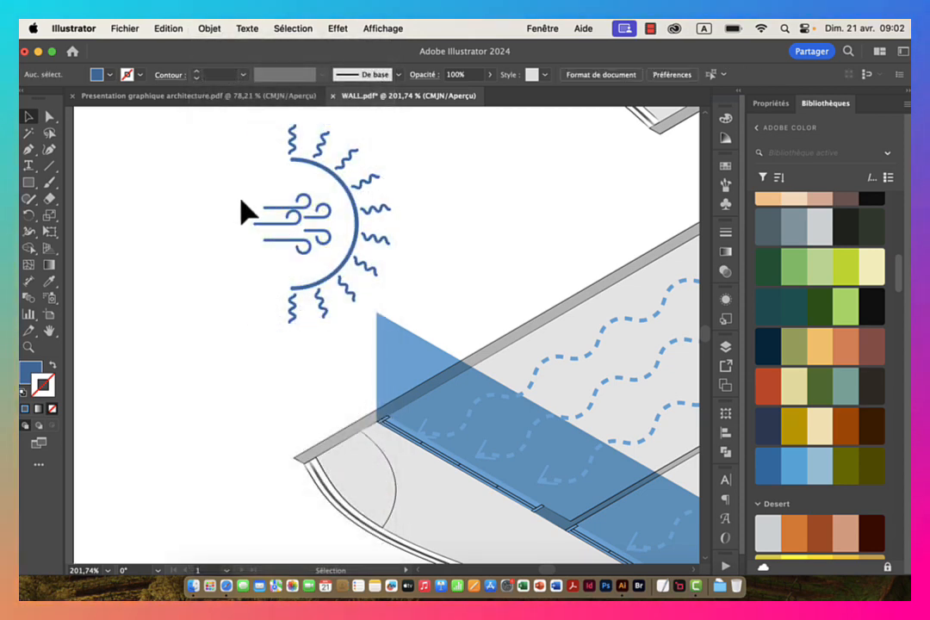
{"action": "left_click", "coordinate": [329, 244]}
{"action": "key", "text": "Delete"}
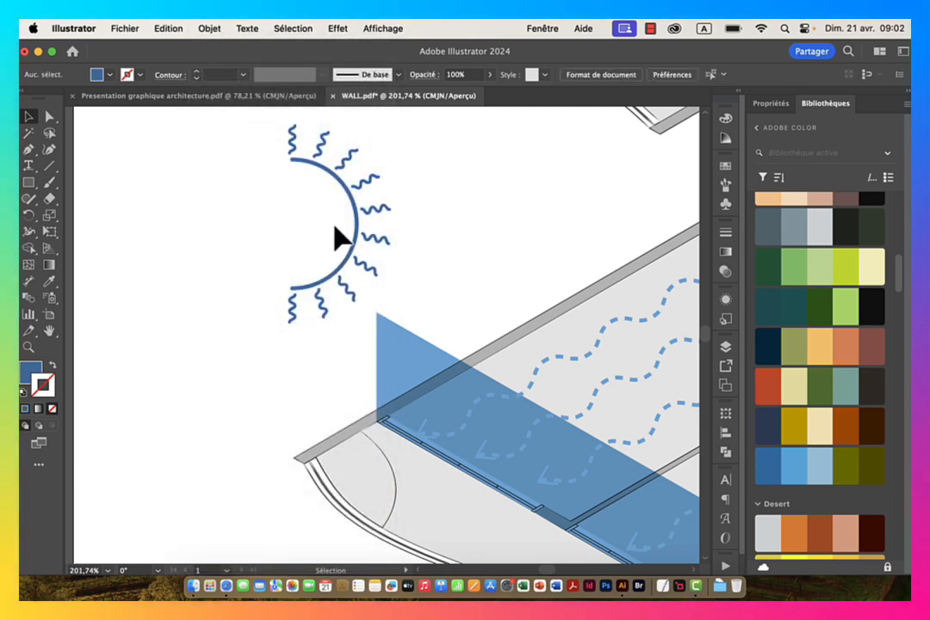
{"action": "left_click_drag", "start_coordinate": [317, 212], "coordinate": [336, 219]}
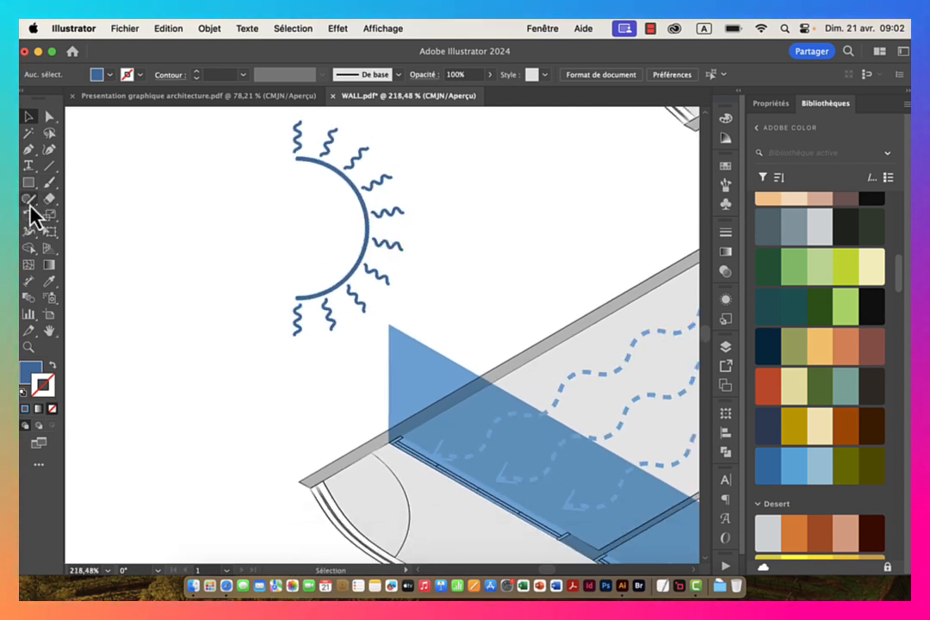
Step: Create a 12-point star with radius 1 of 24.2284 px and radius 2 of 5 px in the blank area beside the blue arc
{"action": "left_click_drag", "start_coordinate": [28, 184], "coordinate": [70, 207]}
{"action": "left_click_drag", "start_coordinate": [77, 251], "coordinate": [78, 251]}
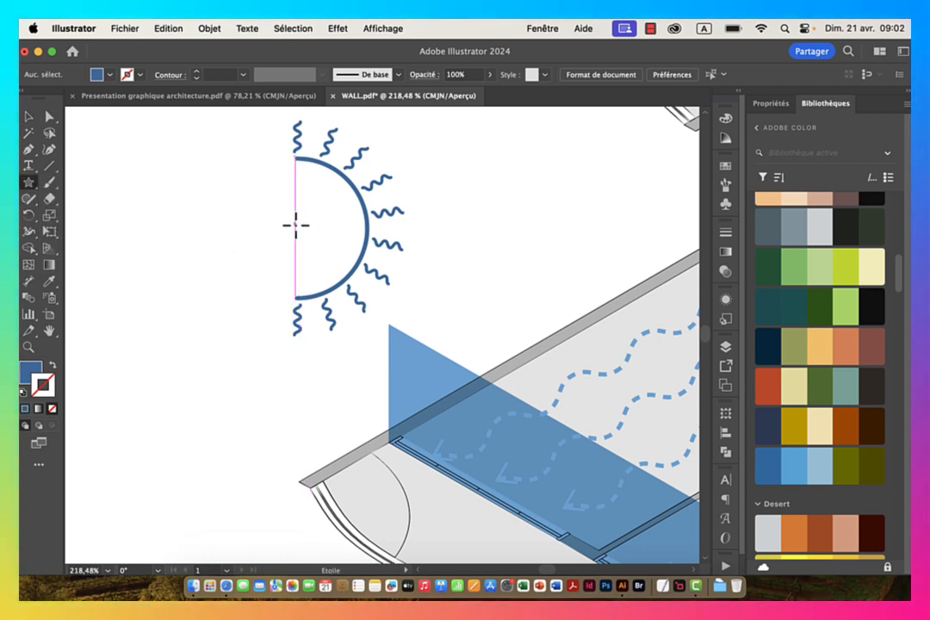
{"action": "left_click_drag", "start_coordinate": [295, 225], "coordinate": [255, 199]}
{"action": "key", "text": "super+z"}
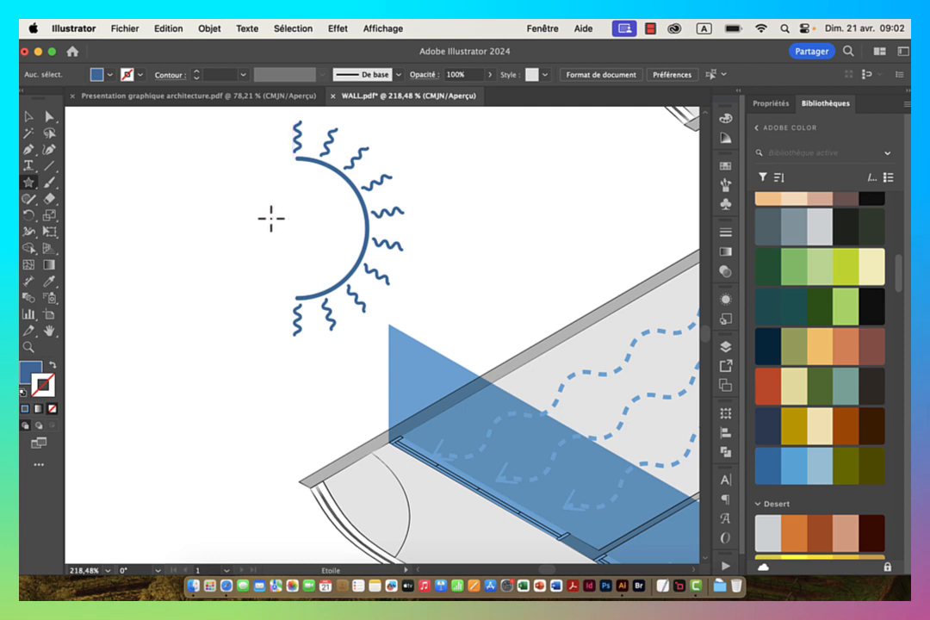
{"action": "left_click", "coordinate": [194, 191]}
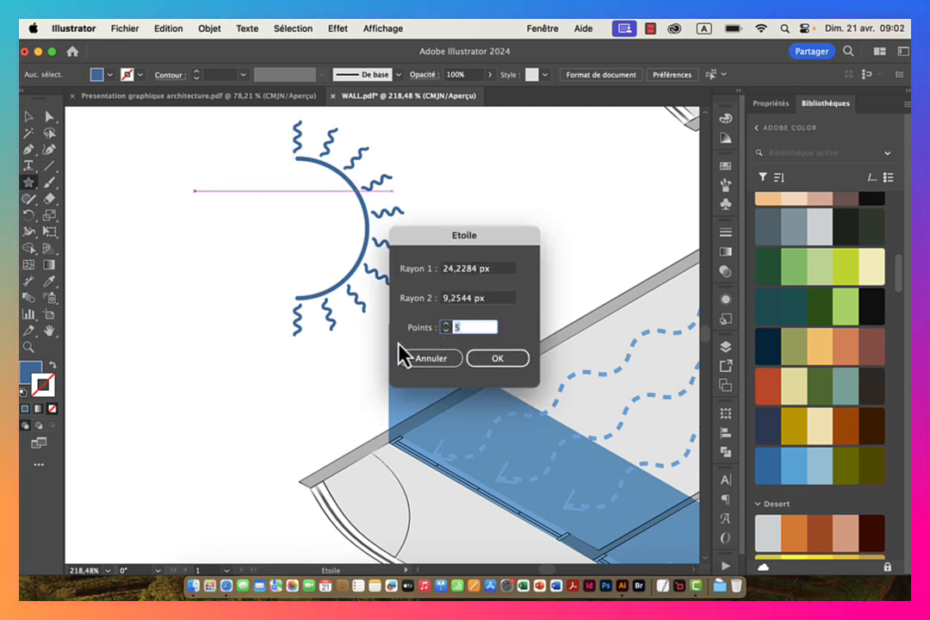
{"action": "key", "text": "Up"}
{"action": "key", "text": "Up"}
{"action": "key", "text": "Up"}
{"action": "key", "text": "Up"}
{"action": "key", "text": "Up"}
{"action": "key", "text": "Up"}
{"action": "key", "text": "Up"}
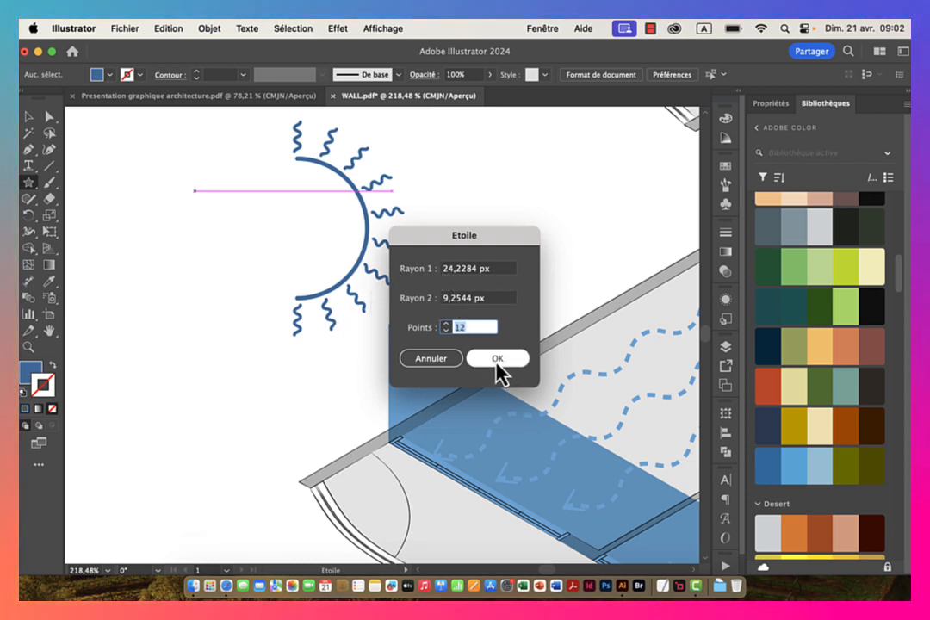
{"action": "key", "text": "shift+Tab"}
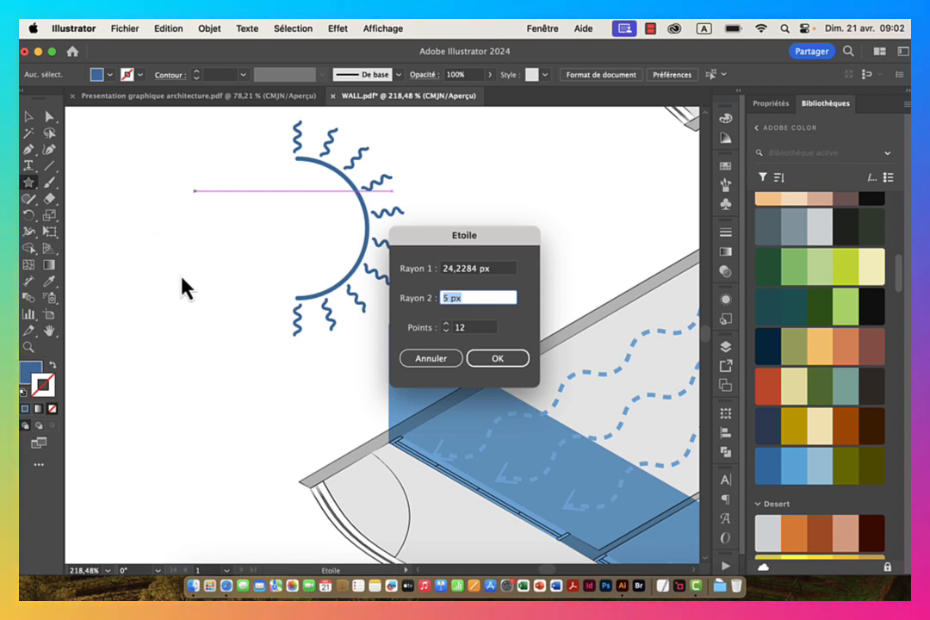
{"action": "left_click", "coordinate": [498, 356]}
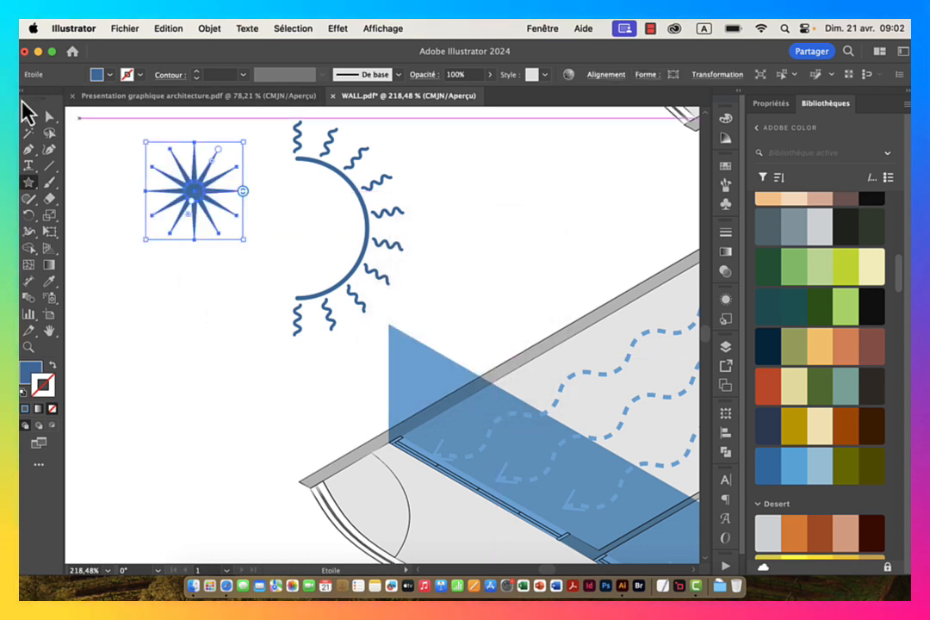
Step: Move the star inside the blue half circle so it sits on the arc's centre
{"action": "left_click", "coordinate": [30, 119]}
{"action": "left_click", "coordinate": [293, 241]}
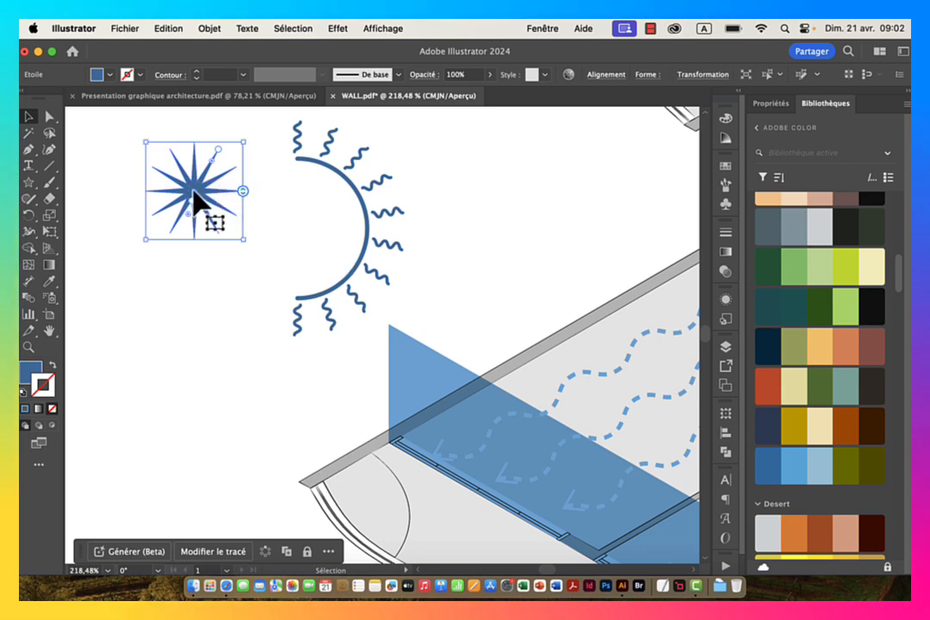
{"action": "left_click_drag", "start_coordinate": [194, 191], "coordinate": [349, 220]}
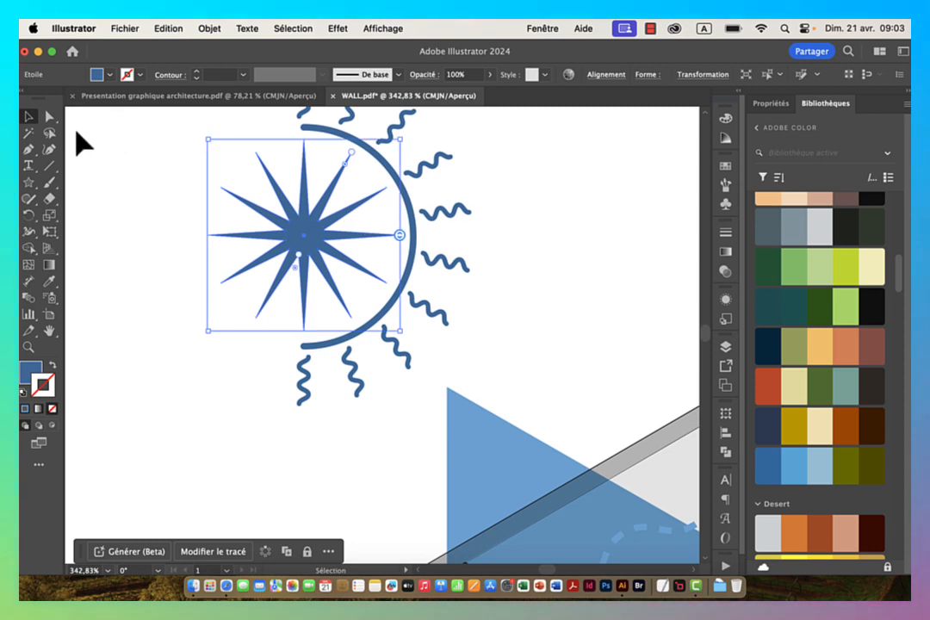
Step: Scale only the star's inner anchor points uniformly to 230% to widen its centre
{"action": "left_click", "coordinate": [49, 118]}
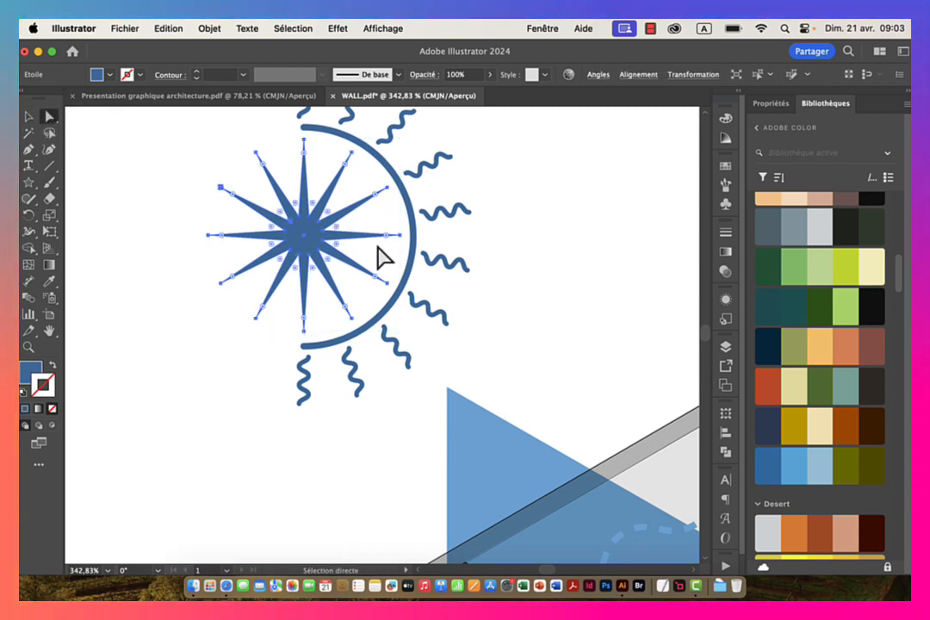
{"action": "left_click_drag", "start_coordinate": [269, 195], "coordinate": [351, 277]}
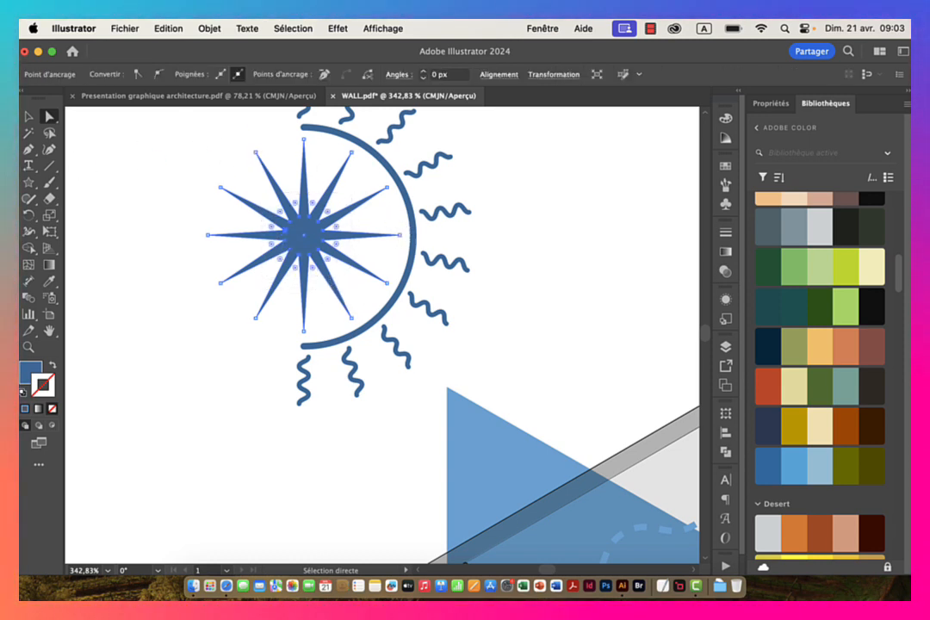
{"action": "double_click", "coordinate": [49, 216]}
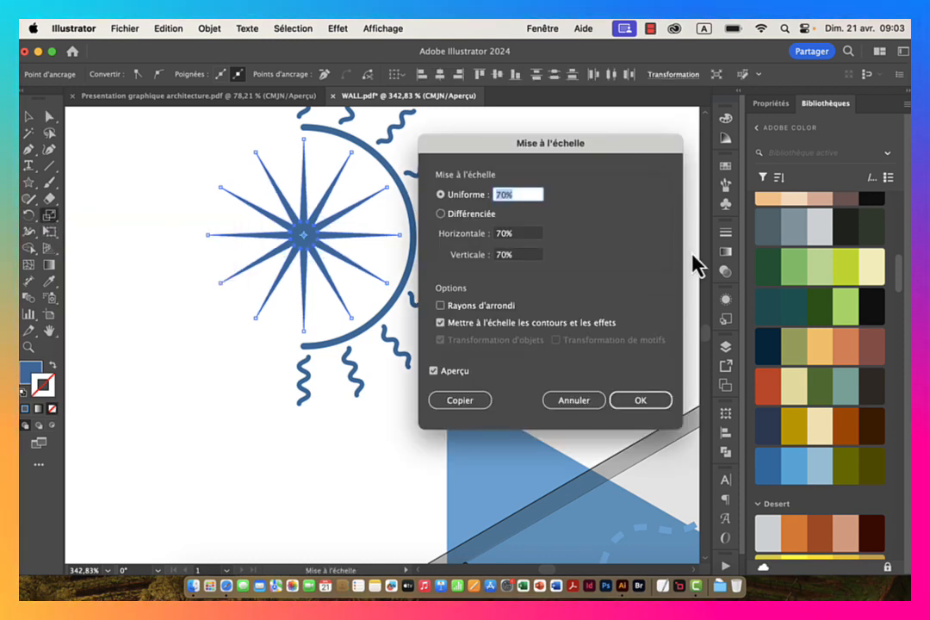
{"action": "key", "text": "shift+Up"}
{"action": "key", "text": "shift+Up"}
{"action": "key", "text": "shift+Up"}
{"action": "key", "text": "shift+Up"}
{"action": "key", "text": "shift+Up"}
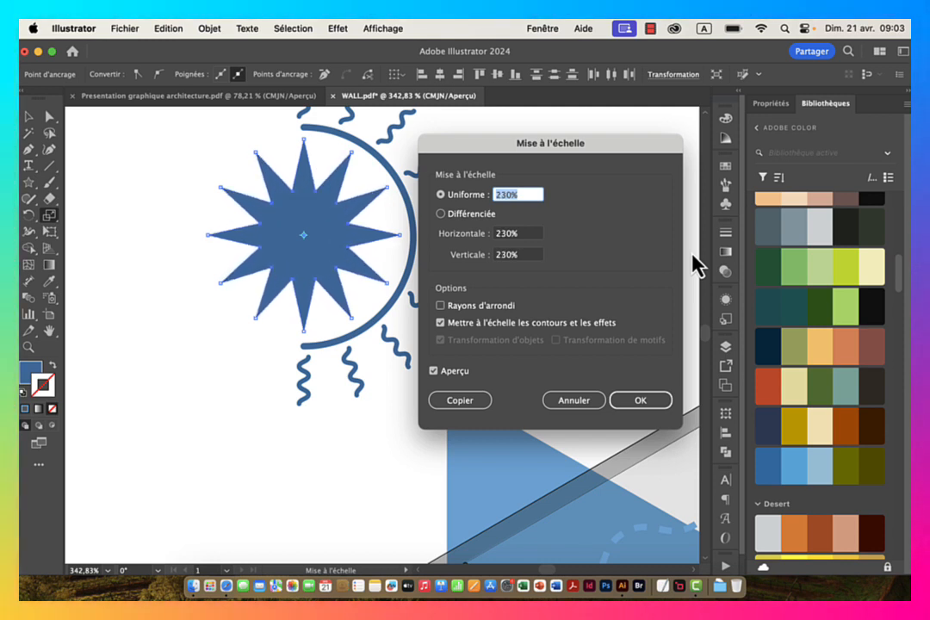
{"action": "left_click", "coordinate": [656, 408]}
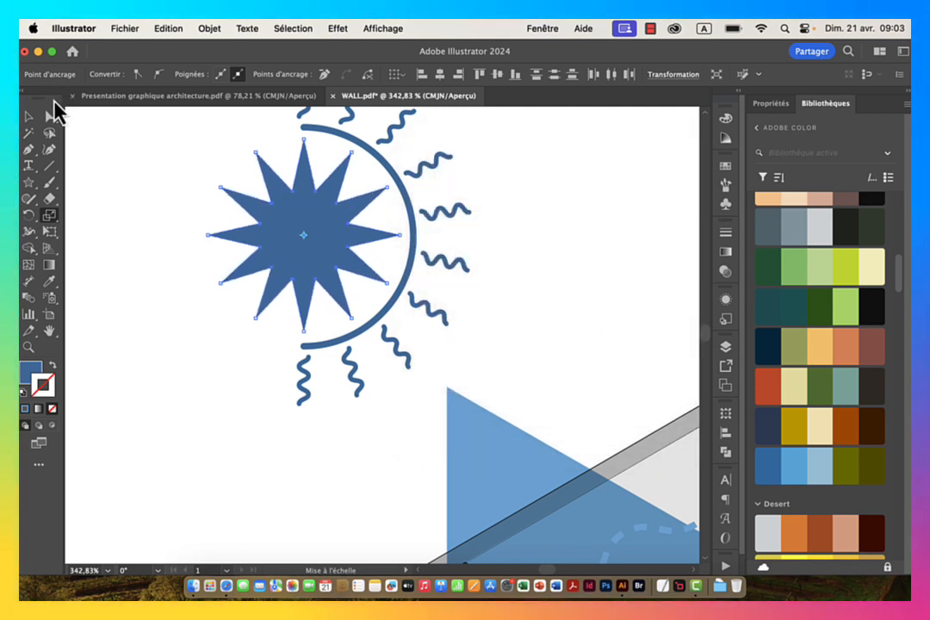
Step: Start a Zigzag effect on the whole star with 2% relative size and rounded points, reducing the inflexions per segment to 1
{"action": "left_click", "coordinate": [30, 118]}
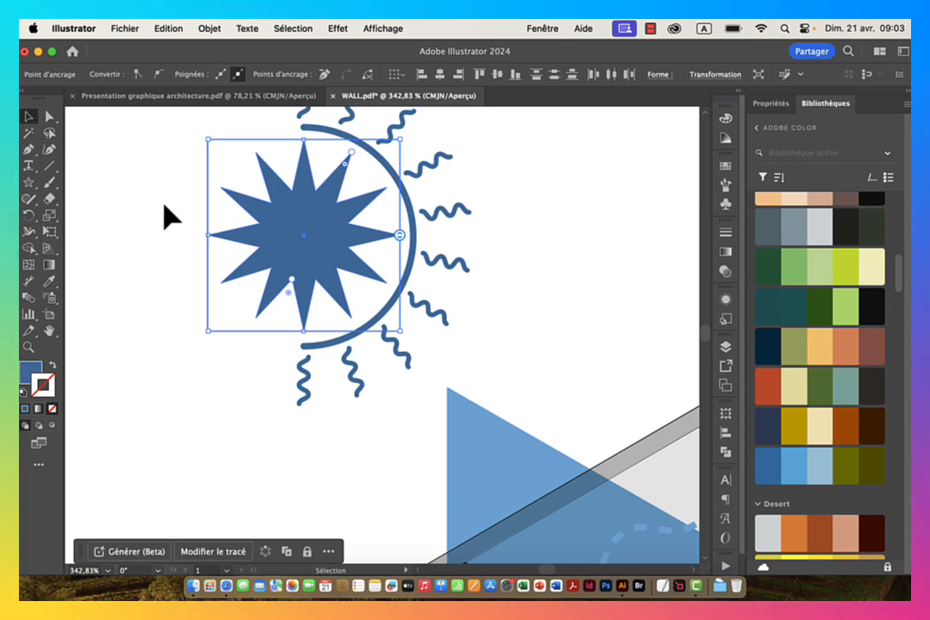
{"action": "left_click", "coordinate": [291, 226]}
{"action": "left_click", "coordinate": [247, 126]}
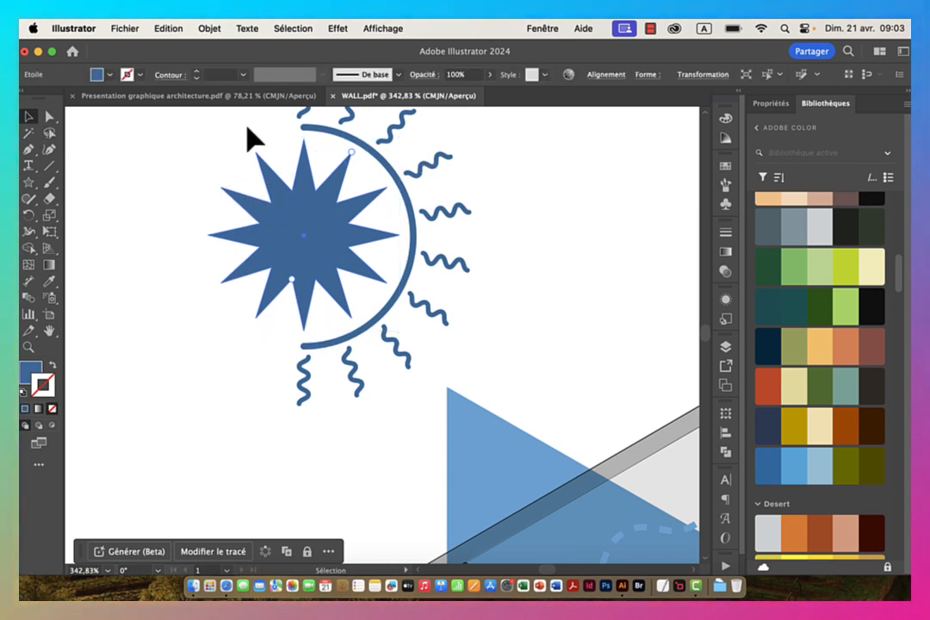
{"action": "left_click", "coordinate": [337, 28]}
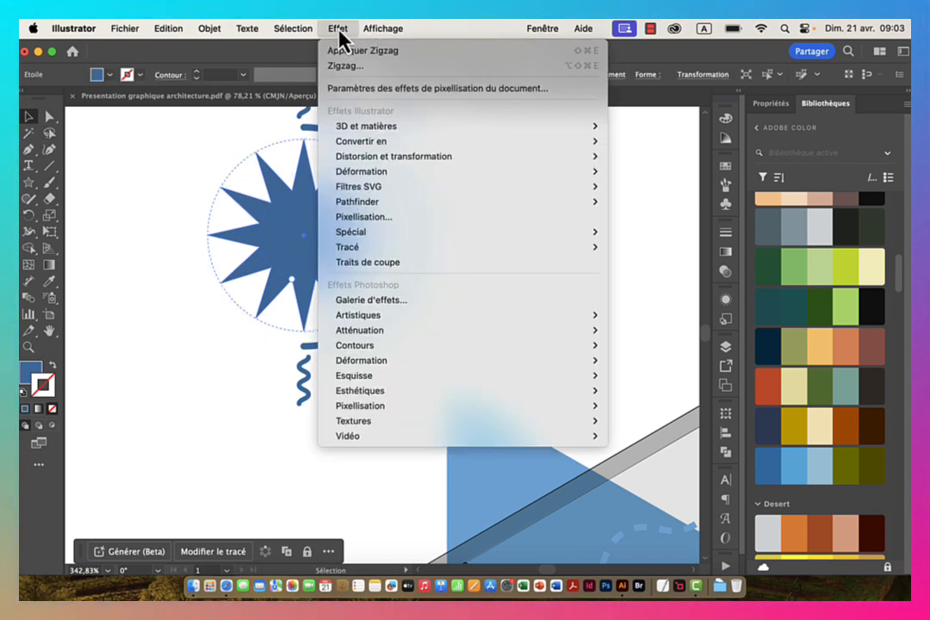
{"action": "left_click", "coordinate": [351, 74]}
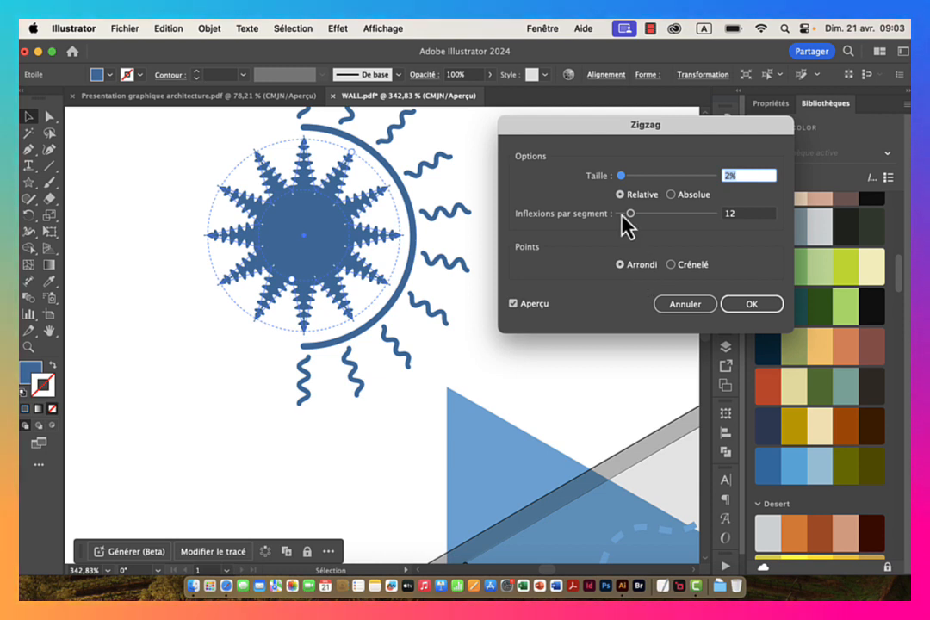
{"action": "left_click", "coordinate": [742, 212]}
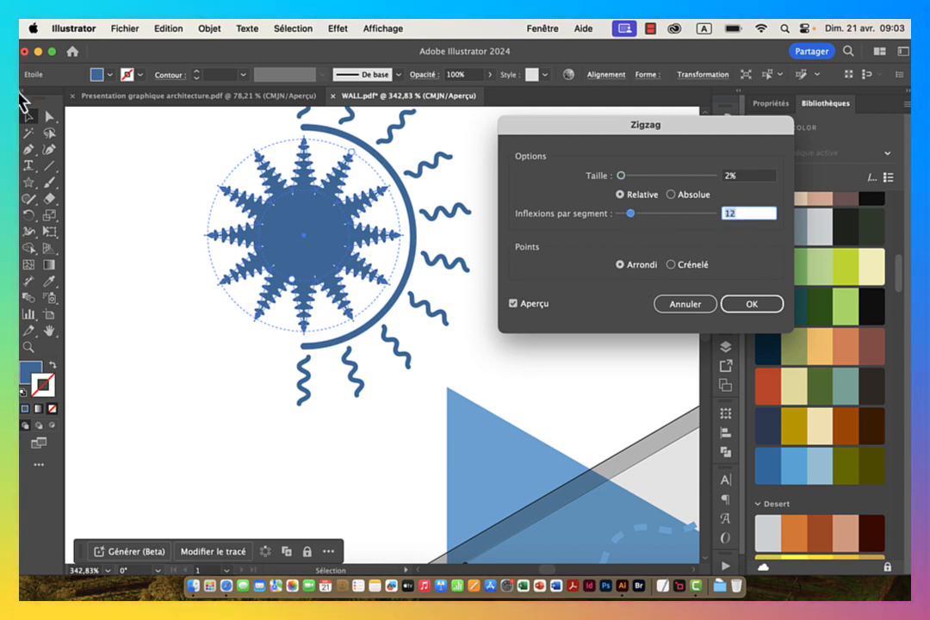
{"action": "key", "text": "Down"}
{"action": "key", "text": "Down"}
{"action": "key", "text": "Down"}
{"action": "key", "text": "Down"}
{"action": "key", "text": "Down"}
{"action": "key", "text": "Down"}
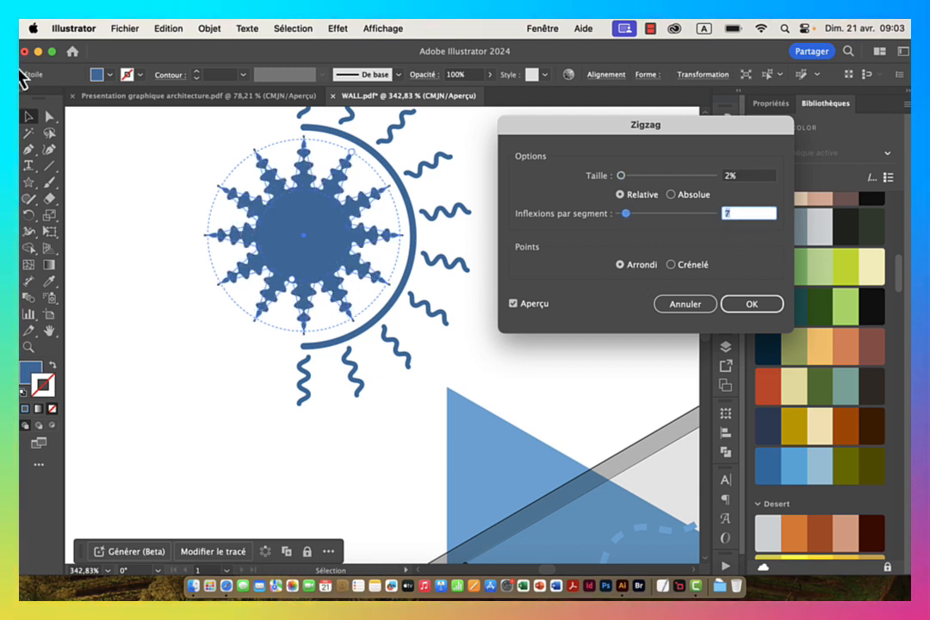
{"action": "key", "text": "Down"}
{"action": "key", "text": "Down"}
{"action": "key", "text": "Down"}
{"action": "key", "text": "Down"}
{"action": "key", "text": "Down"}
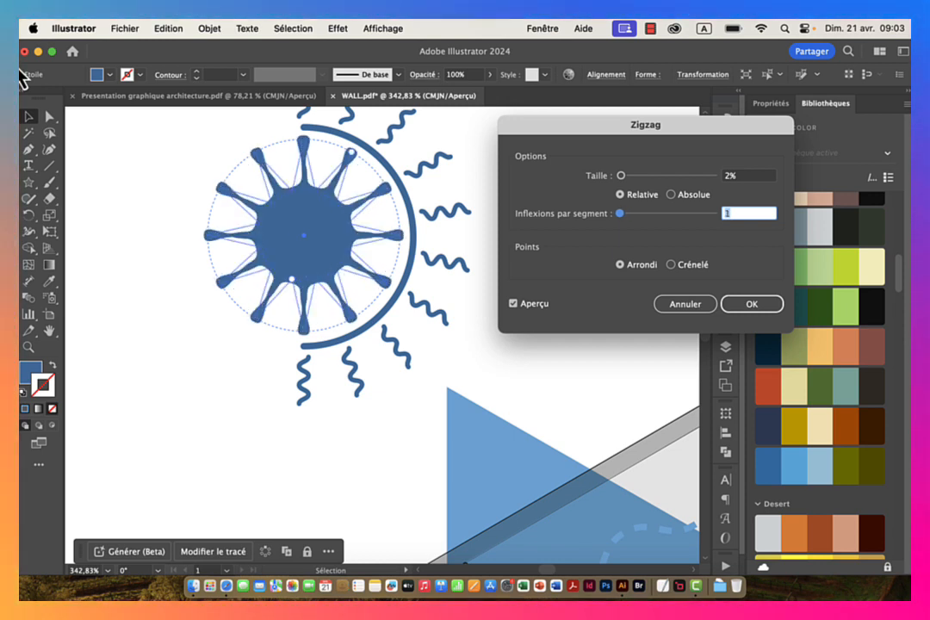
Step: Try higher inflexions per segment in the star's Zigzag preview, going up to 9
{"action": "key", "text": "Up"}
{"action": "key", "text": "Up"}
{"action": "key", "text": "Up"}
{"action": "key", "text": "Up"}
{"action": "key", "text": "Up"}
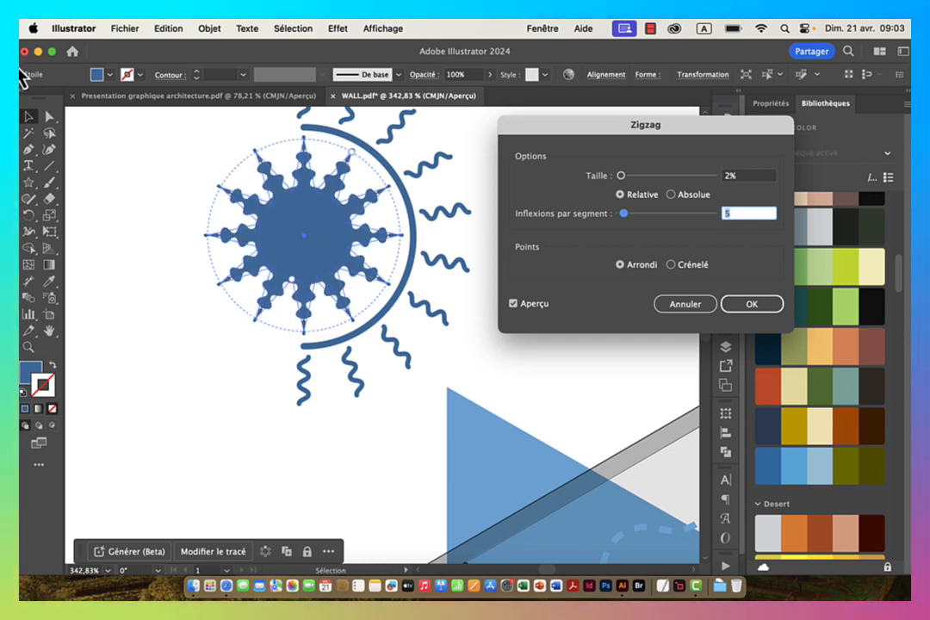
{"action": "key", "text": "Up"}
{"action": "key", "text": "Up"}
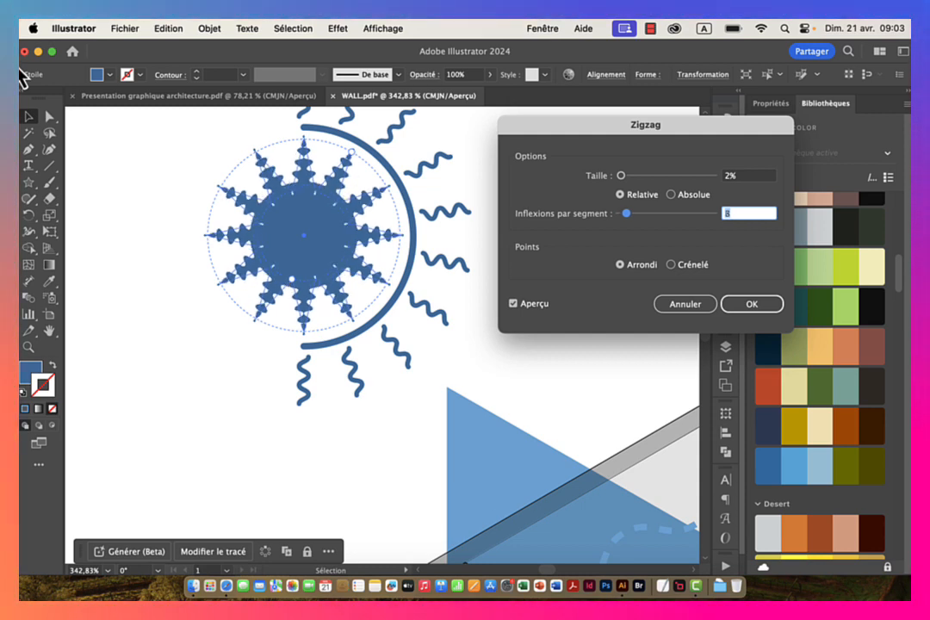
{"action": "key", "text": "Up"}
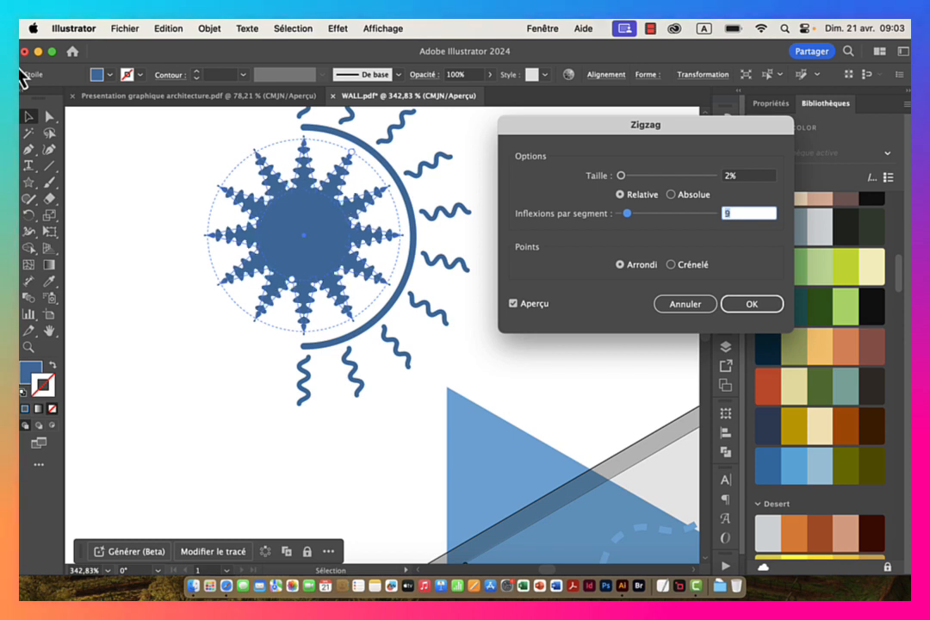
Step: Set the star's Zigzag inflexions per segment to 0 and apply the effect
{"action": "key", "text": "Down"}
{"action": "key", "text": "Down"}
{"action": "key", "text": "Down"}
{"action": "key", "text": "Down"}
{"action": "key", "text": "Down"}
{"action": "key", "text": "Down"}
{"action": "key", "text": "Down"}
{"action": "key", "text": "Down"}
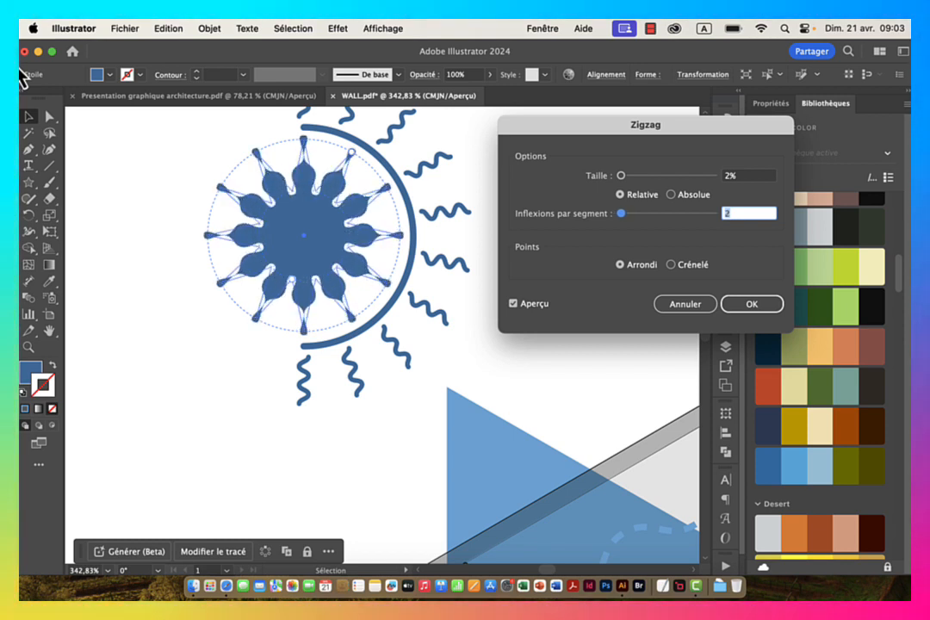
{"action": "key", "text": "Down"}
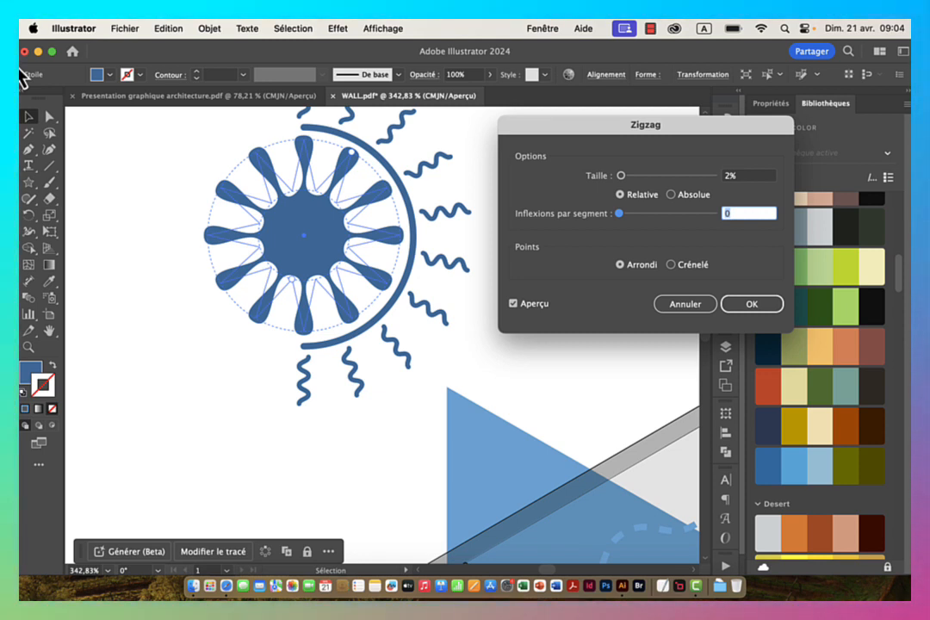
{"action": "left_click", "coordinate": [751, 307]}
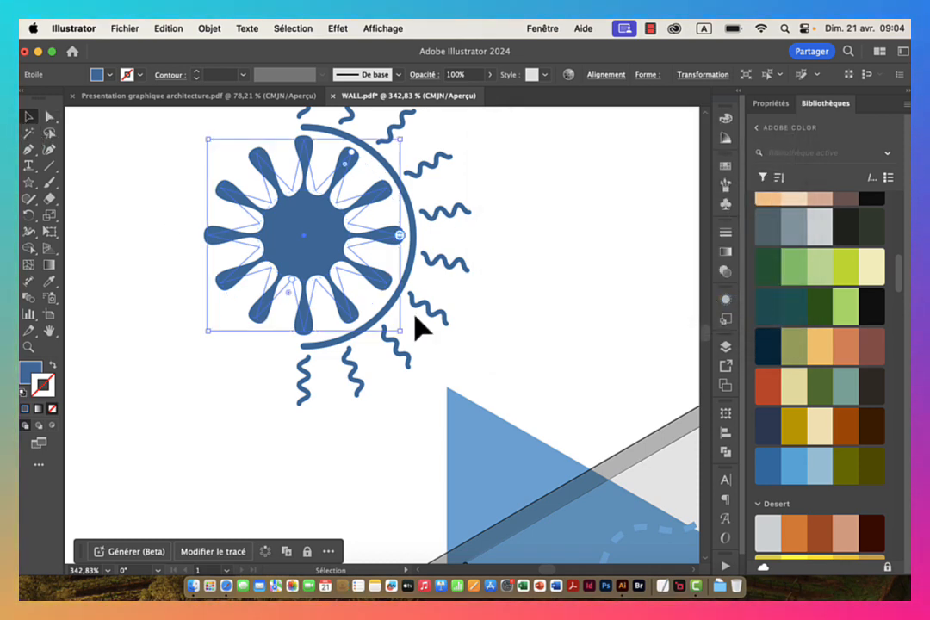
Step: Give the petal-shaped star a red-orange #C1512E stroke from the Adobe Color themes
{"action": "left_click_drag", "start_coordinate": [461, 299], "coordinate": [323, 293]}
{"action": "left_click_drag", "start_coordinate": [430, 297], "coordinate": [332, 291]}
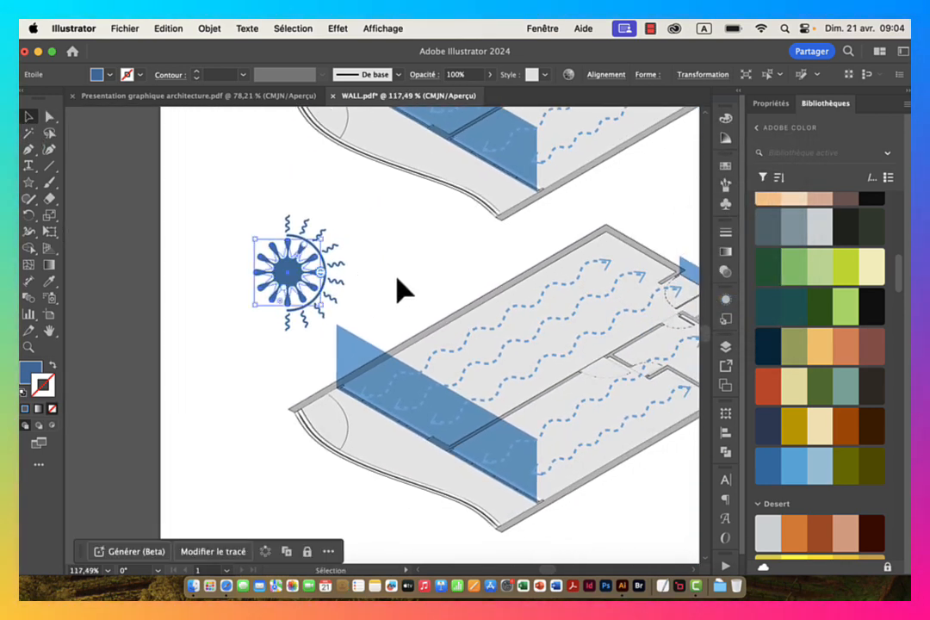
{"action": "left_click", "coordinate": [274, 295]}
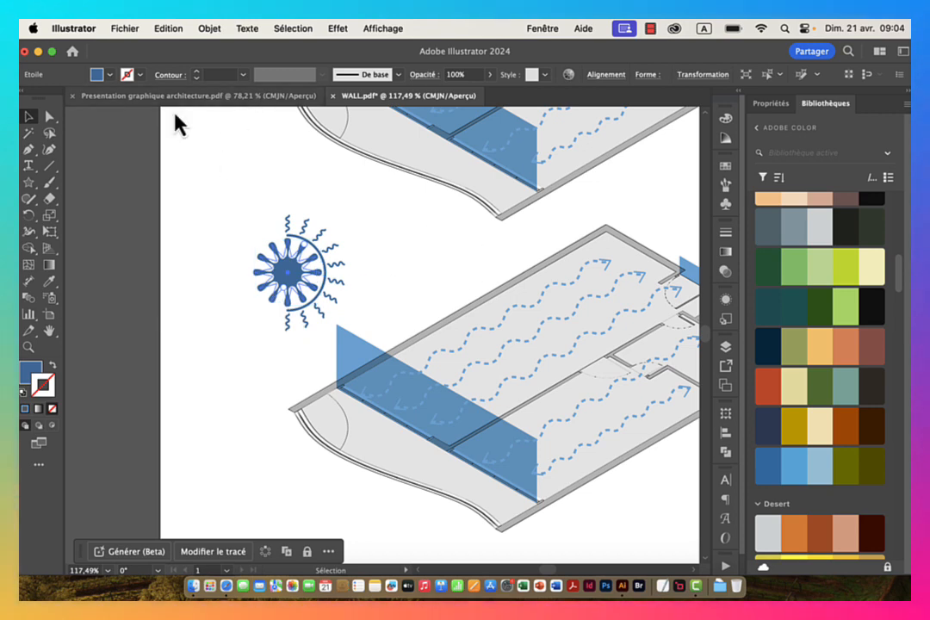
{"action": "left_click_drag", "start_coordinate": [292, 297], "coordinate": [405, 260]}
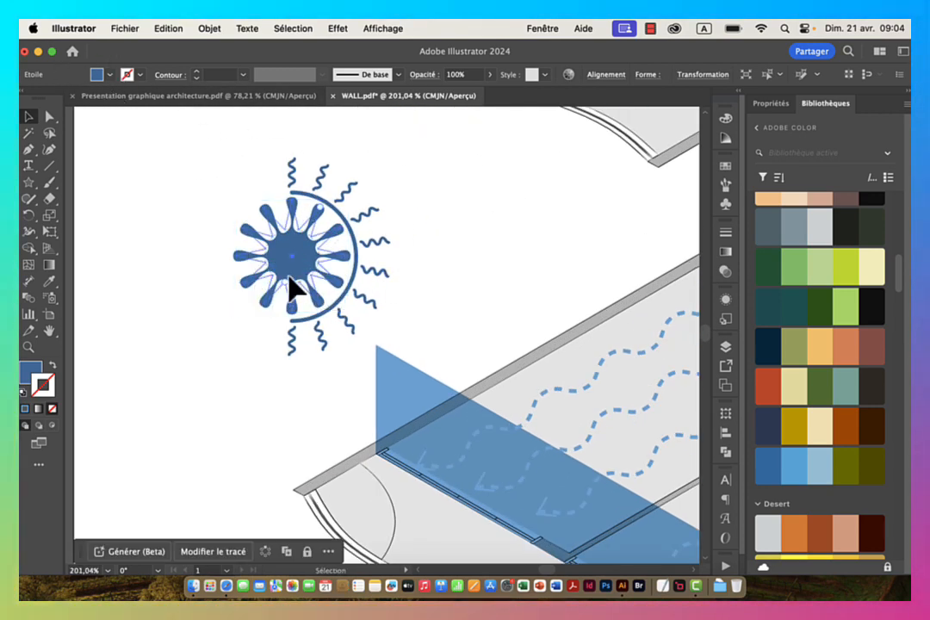
{"action": "left_click", "coordinate": [771, 381]}
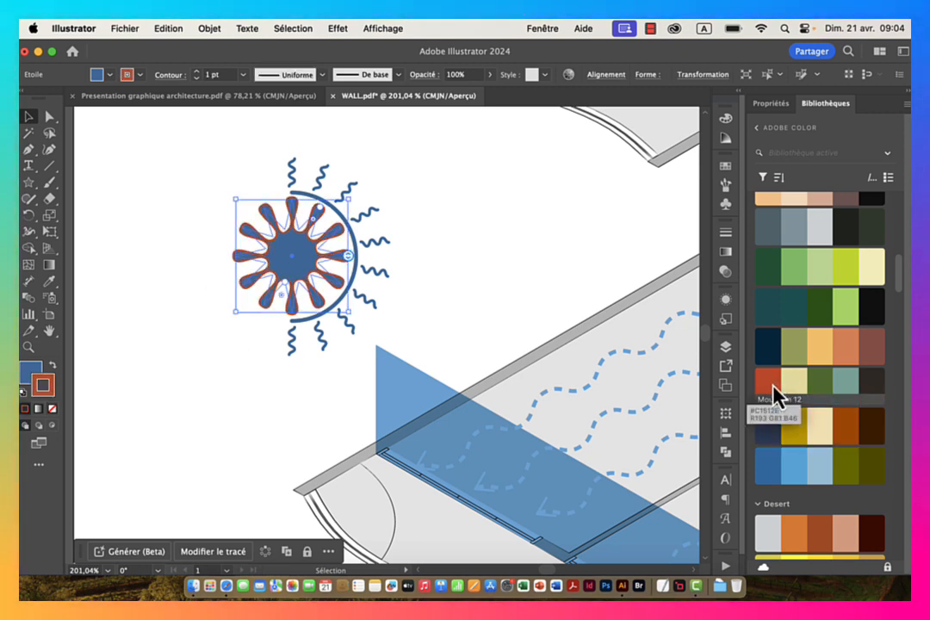
Step: Fill the star with the middle yellow of the all-yellow Desert colour theme
{"action": "left_click", "coordinate": [29, 372]}
{"action": "left_click", "coordinate": [29, 372]}
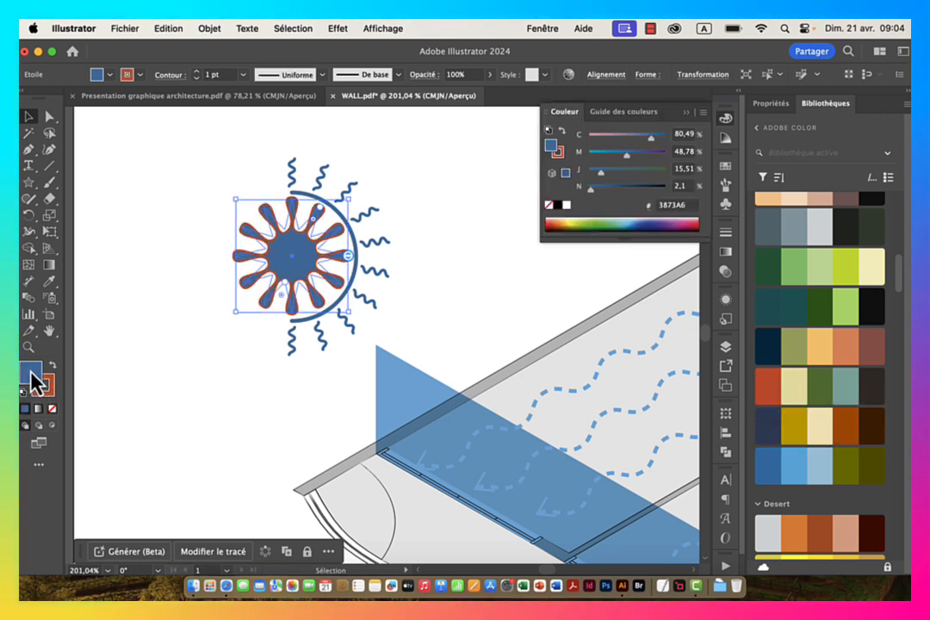
{"action": "scroll", "coordinate": [851, 400], "scroll_direction": "down", "scroll_amount": 2}
{"action": "scroll", "coordinate": [848, 400], "scroll_direction": "down", "scroll_amount": 2}
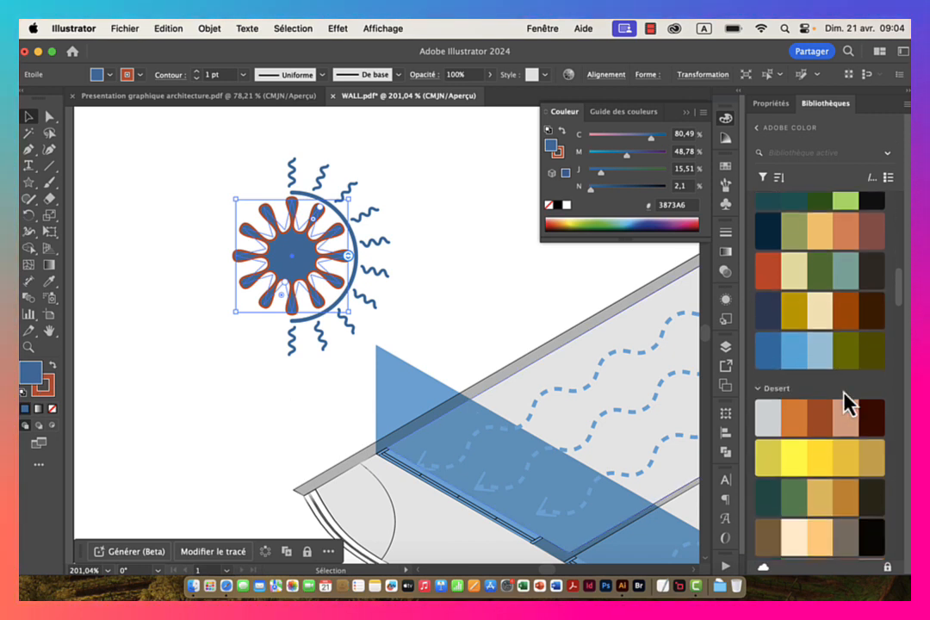
{"action": "left_click", "coordinate": [818, 442]}
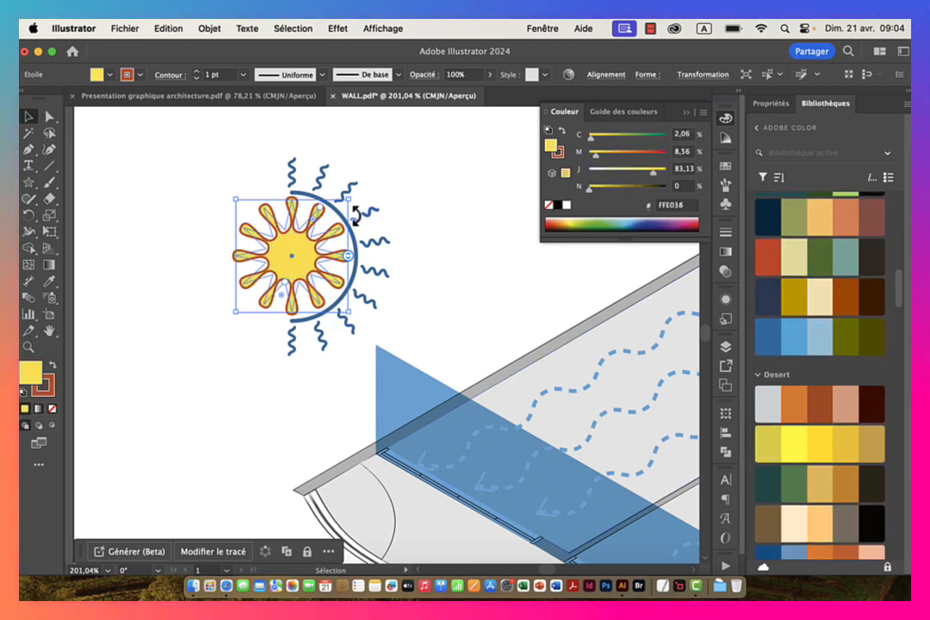
Step: Recolour the arc and all the wavy rays around the star with the red-orange #C1512D fill
{"action": "left_click", "coordinate": [293, 164]}
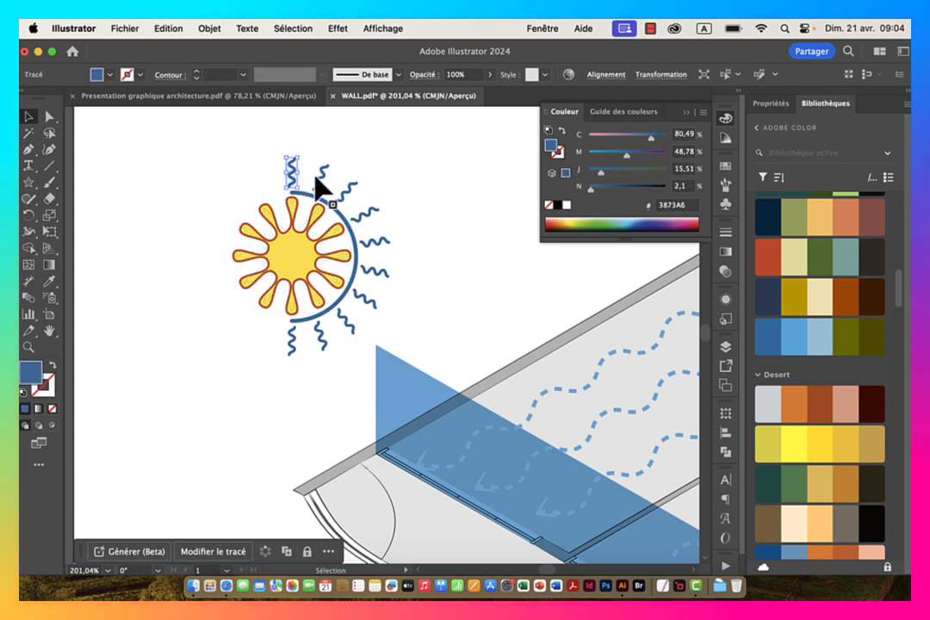
{"action": "left_click_drag", "start_coordinate": [234, 149], "coordinate": [381, 340]}
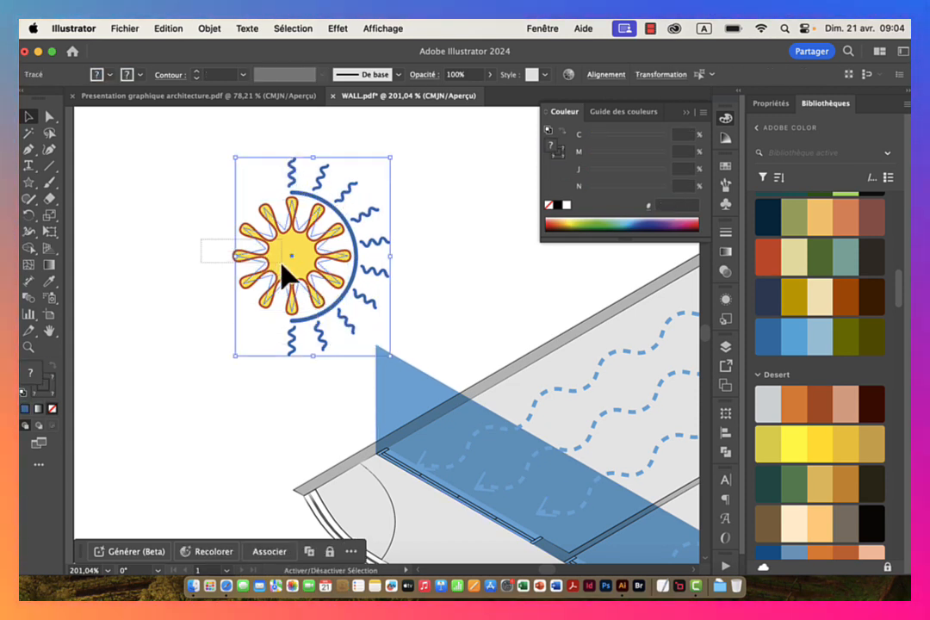
{"action": "left_click", "coordinate": [285, 265], "text": "shift"}
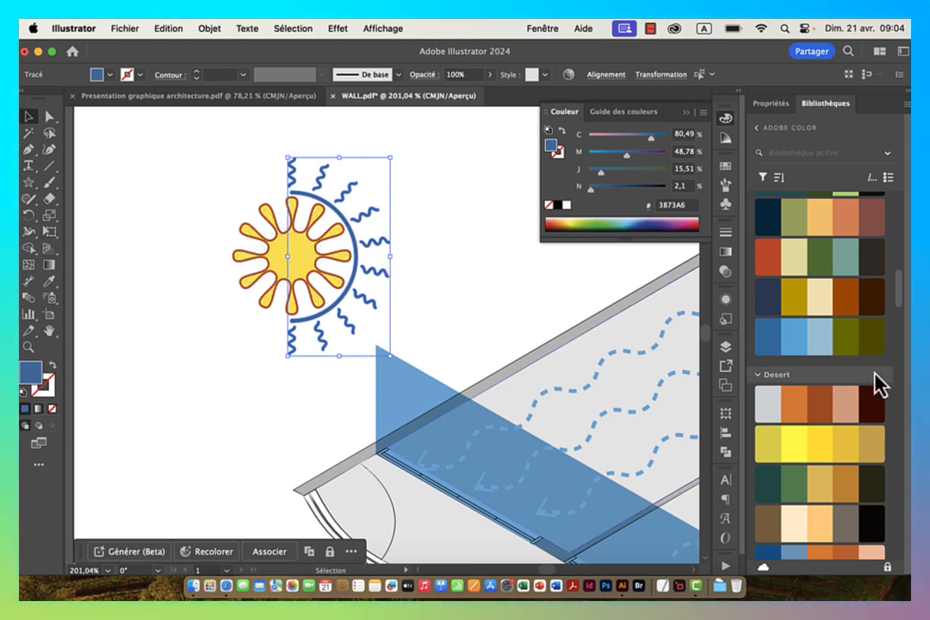
{"action": "left_click", "coordinate": [822, 449]}
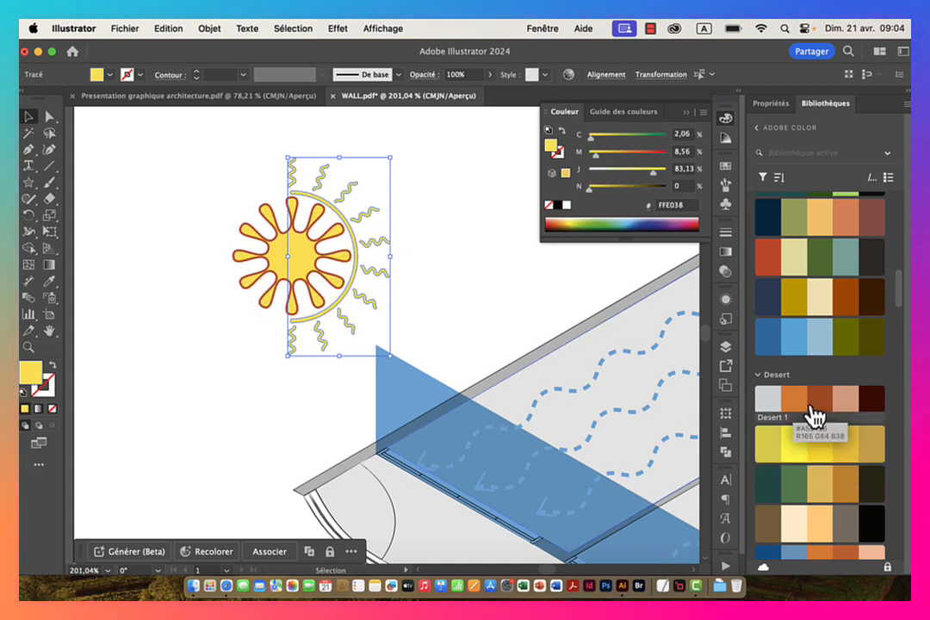
{"action": "left_click", "coordinate": [765, 258]}
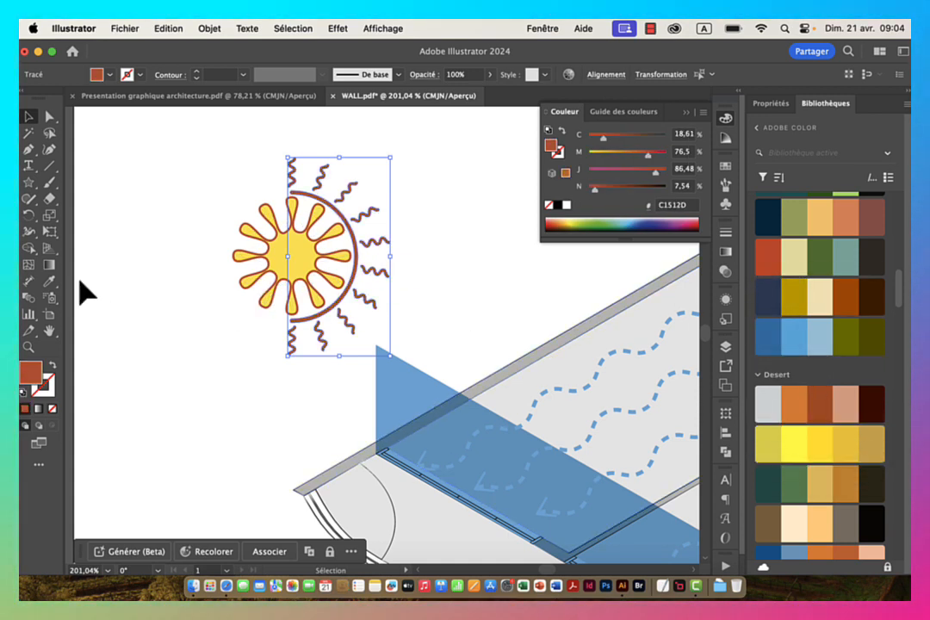
Step: Expand the petal star's appearance and group the star with the arc and wavy rays
{"action": "left_click", "coordinate": [274, 258]}
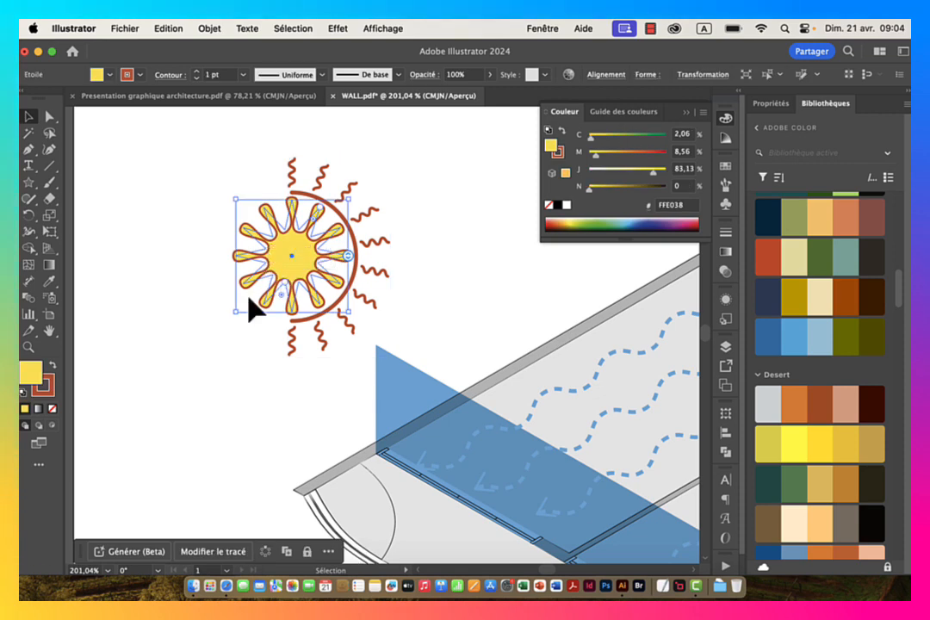
{"action": "left_click", "coordinate": [209, 31]}
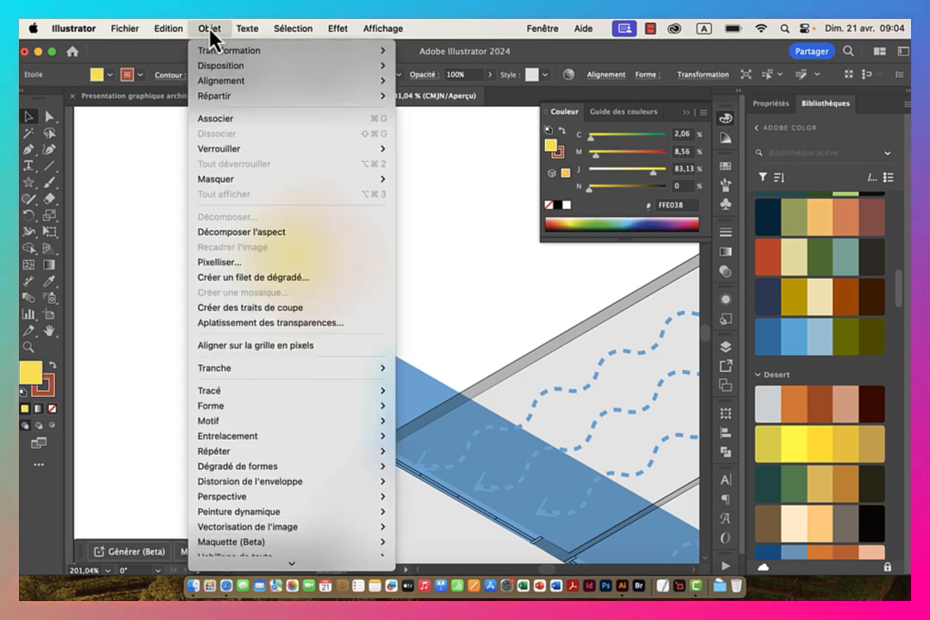
{"action": "left_click", "coordinate": [241, 246]}
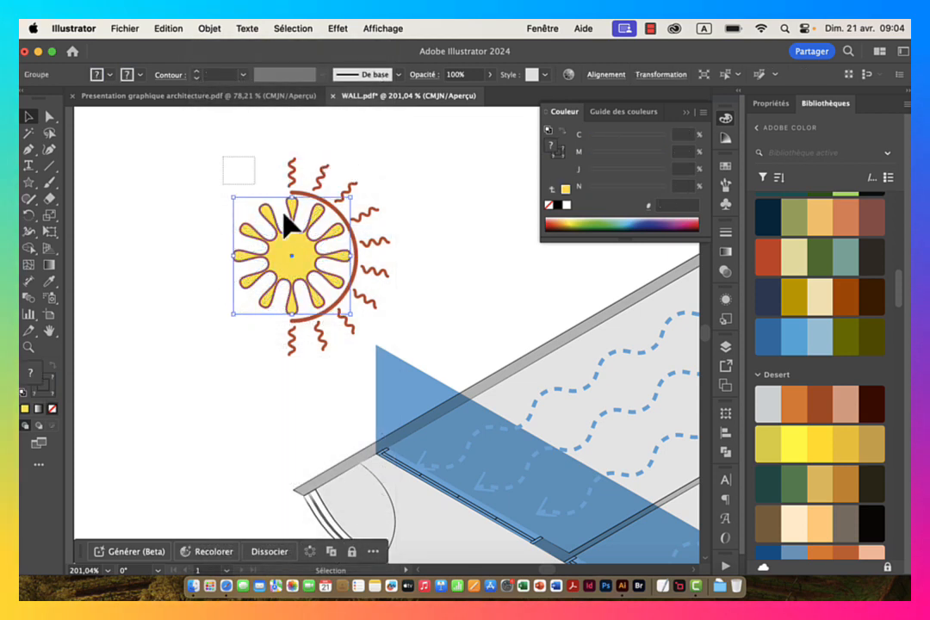
{"action": "left_click_drag", "start_coordinate": [284, 216], "coordinate": [373, 341]}
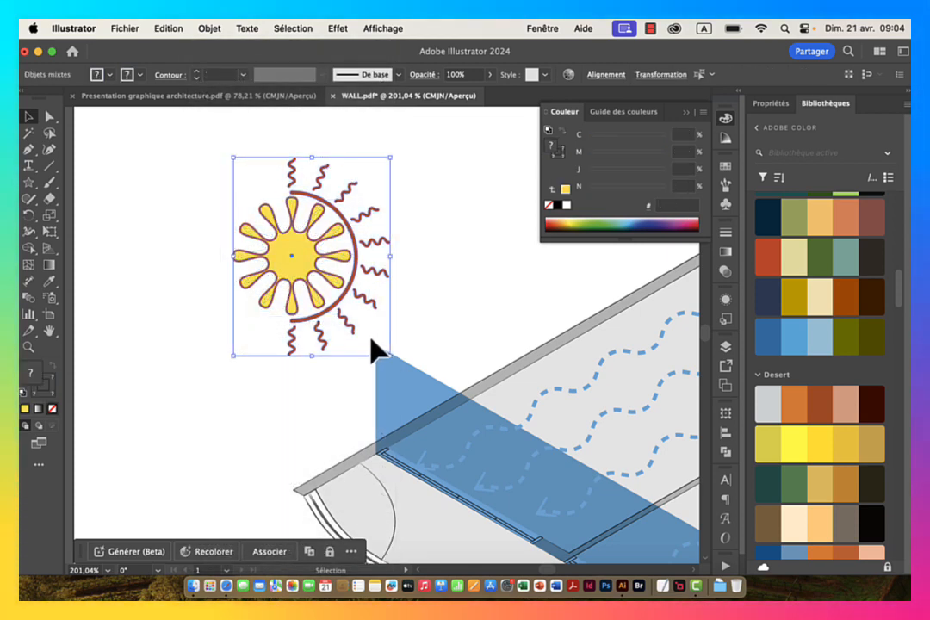
{"action": "key", "text": "super+g"}
Step: Fill the large and small blue opening planes of the floor plan beside the sun with yellow #FFE038
{"action": "left_click_drag", "start_coordinate": [421, 287], "coordinate": [277, 286]}
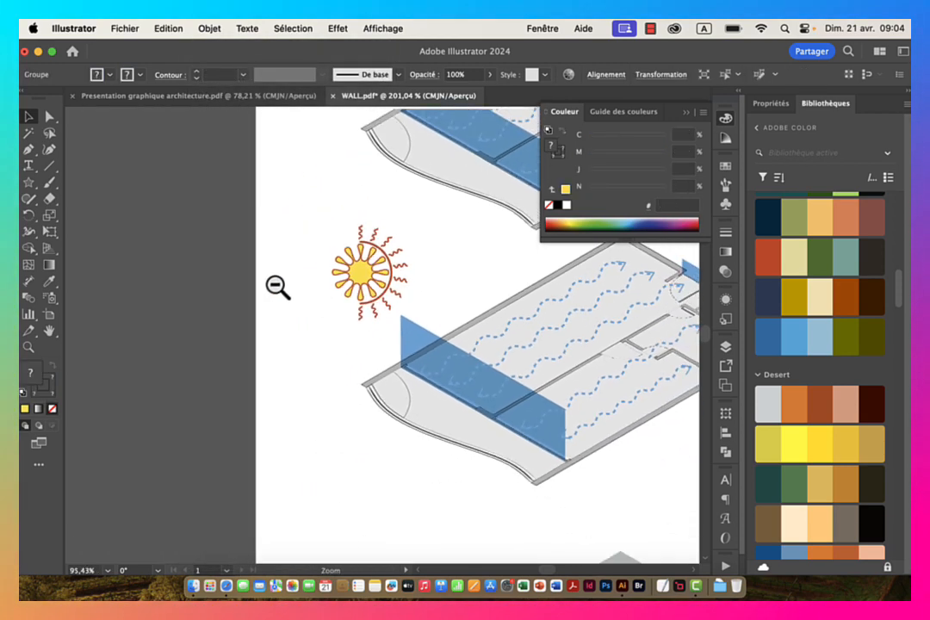
{"action": "left_click_drag", "start_coordinate": [464, 320], "coordinate": [392, 321]}
{"action": "left_click_drag", "start_coordinate": [507, 336], "coordinate": [329, 346]}
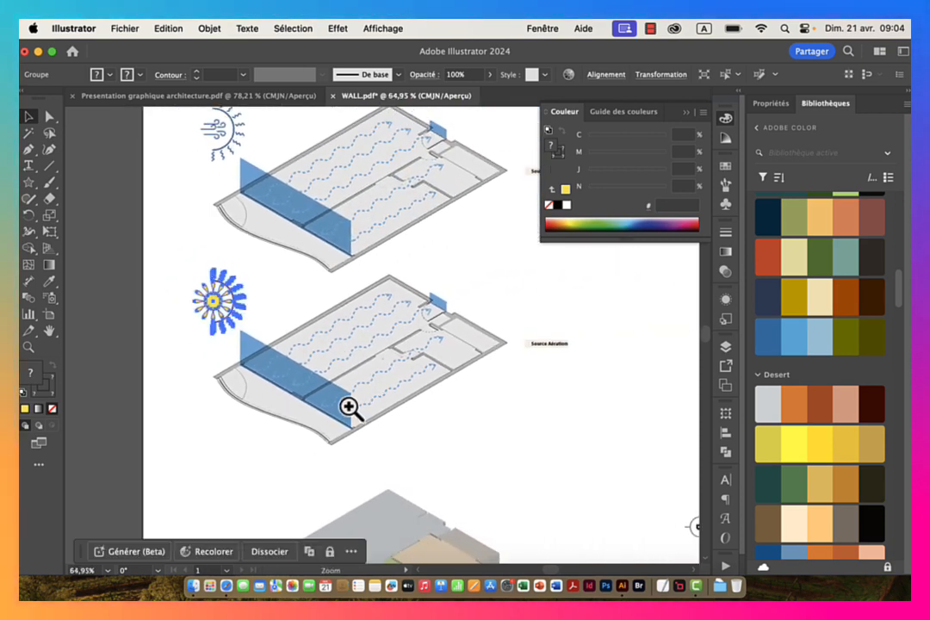
{"action": "left_click_drag", "start_coordinate": [349, 408], "coordinate": [398, 360]}
{"action": "left_click", "coordinate": [218, 327]}
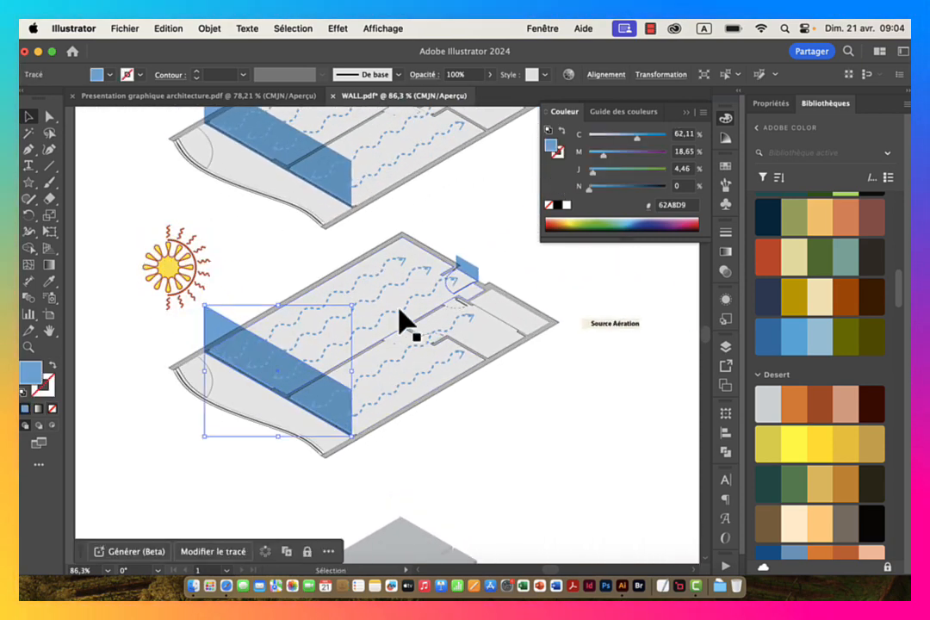
{"action": "left_click", "coordinate": [469, 277], "text": "shift"}
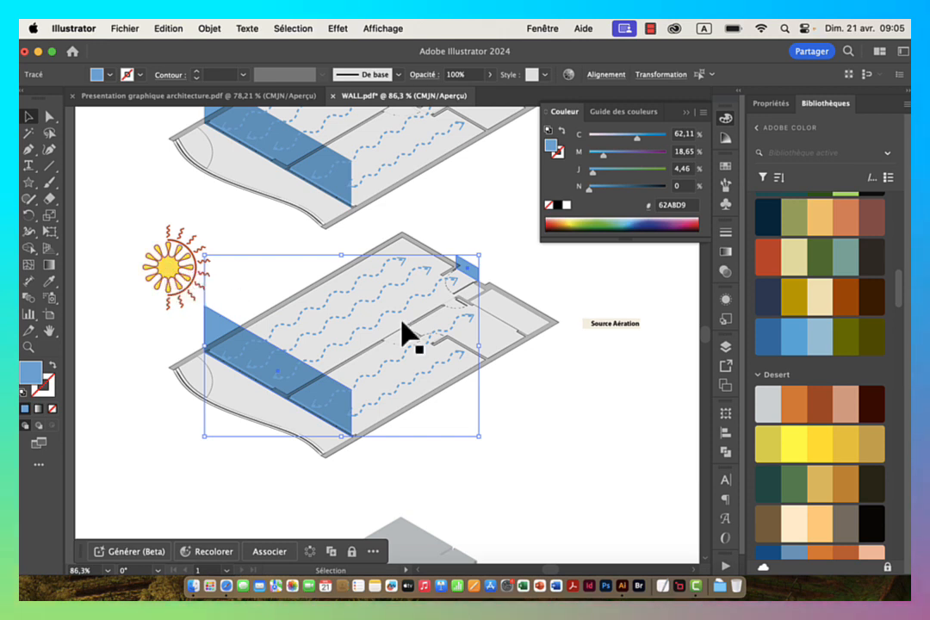
{"action": "left_click", "coordinate": [827, 447]}
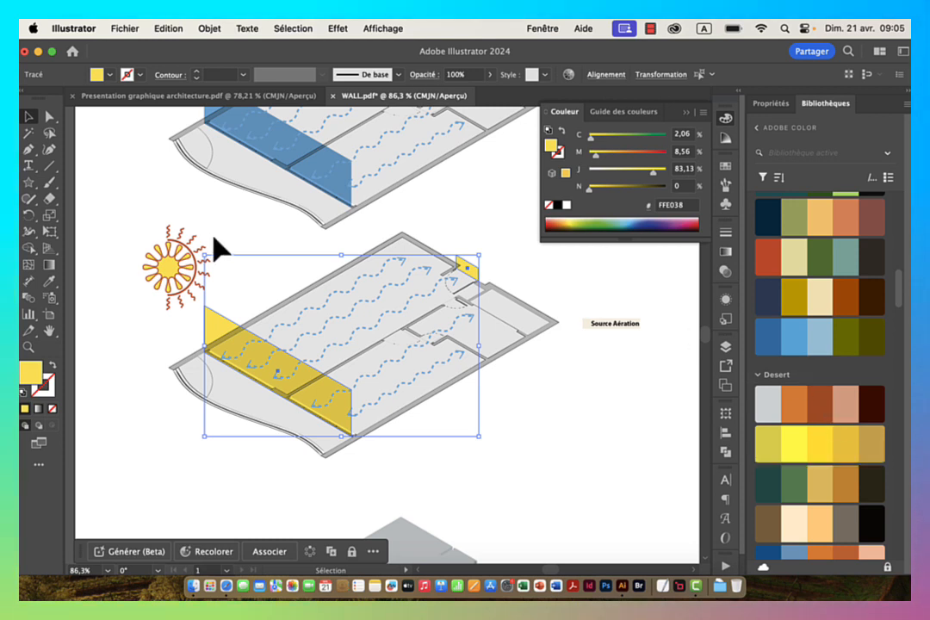
{"action": "left_click", "coordinate": [766, 255]}
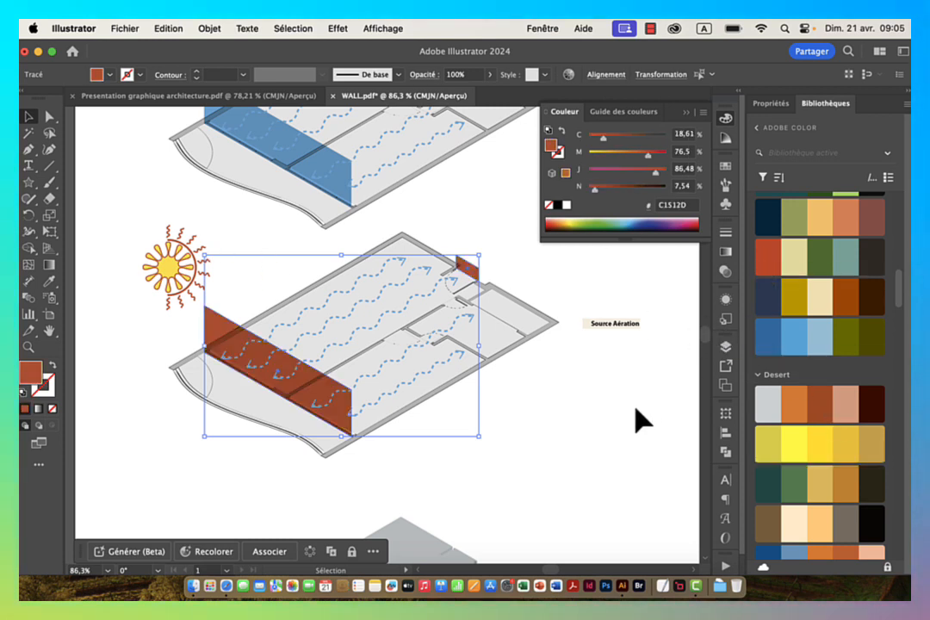
{"action": "left_click", "coordinate": [825, 444]}
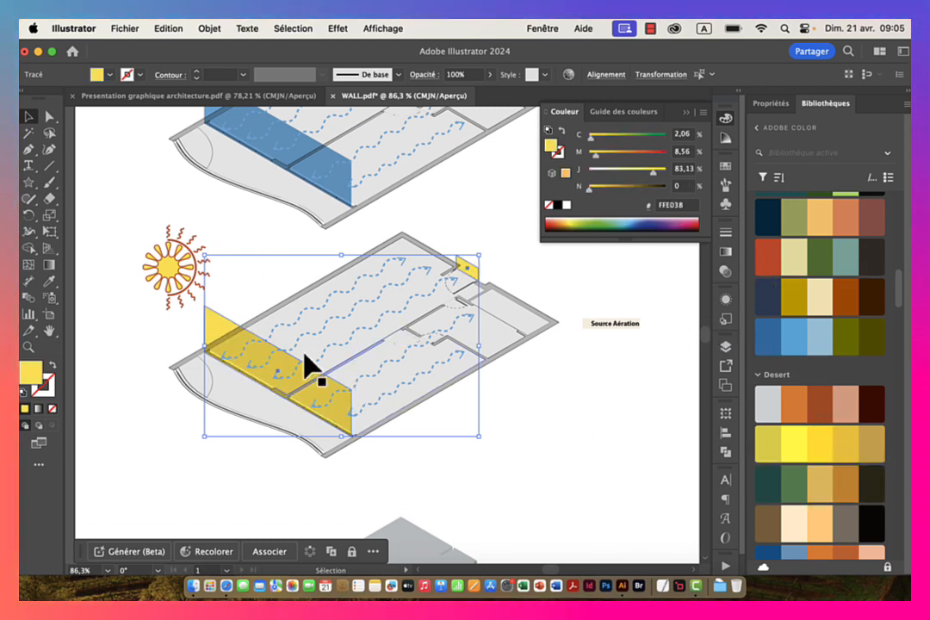
Step: Give all the dashed wavy arrows on the sun's floor plan a red-orange #C1512D stroke
{"action": "left_click", "coordinate": [332, 326]}
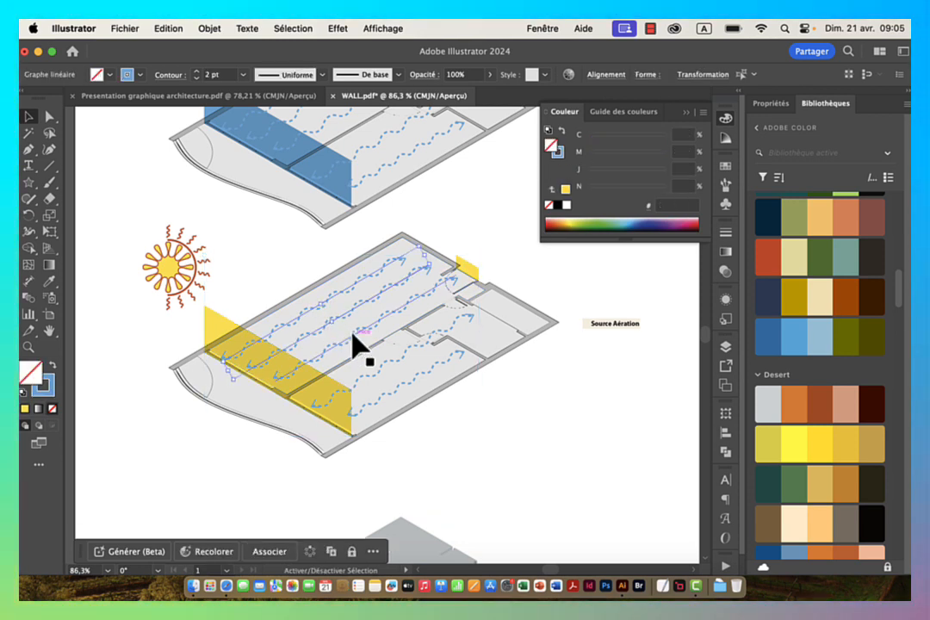
{"action": "left_click", "coordinate": [353, 334], "text": "shift"}
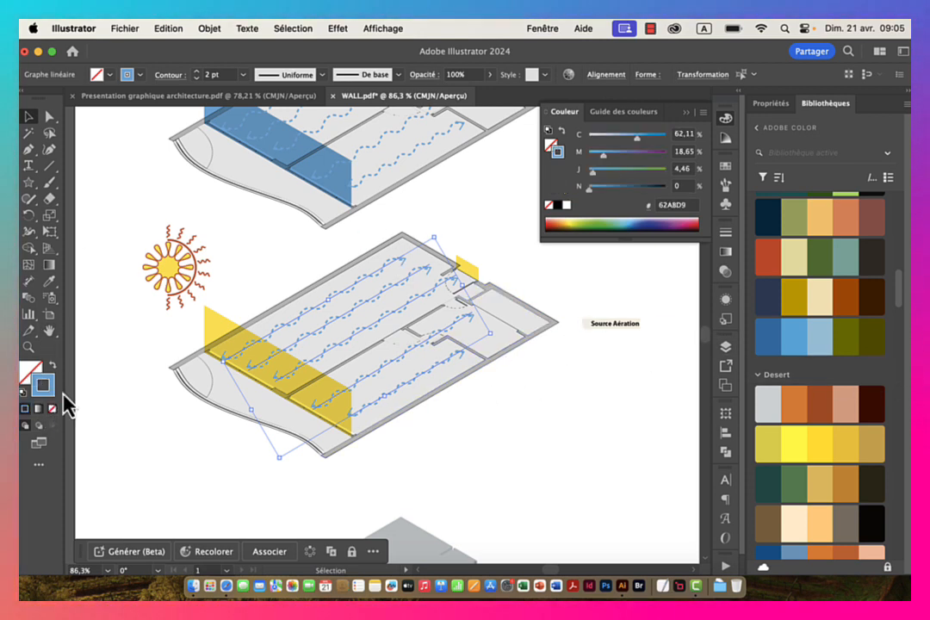
{"action": "left_click", "coordinate": [767, 258]}
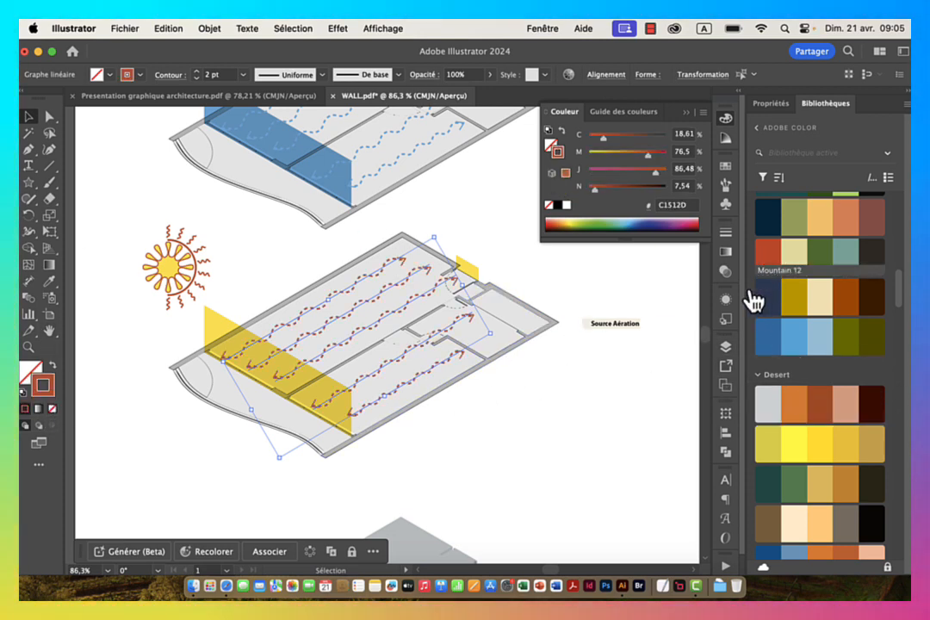
{"action": "left_click", "coordinate": [512, 452]}
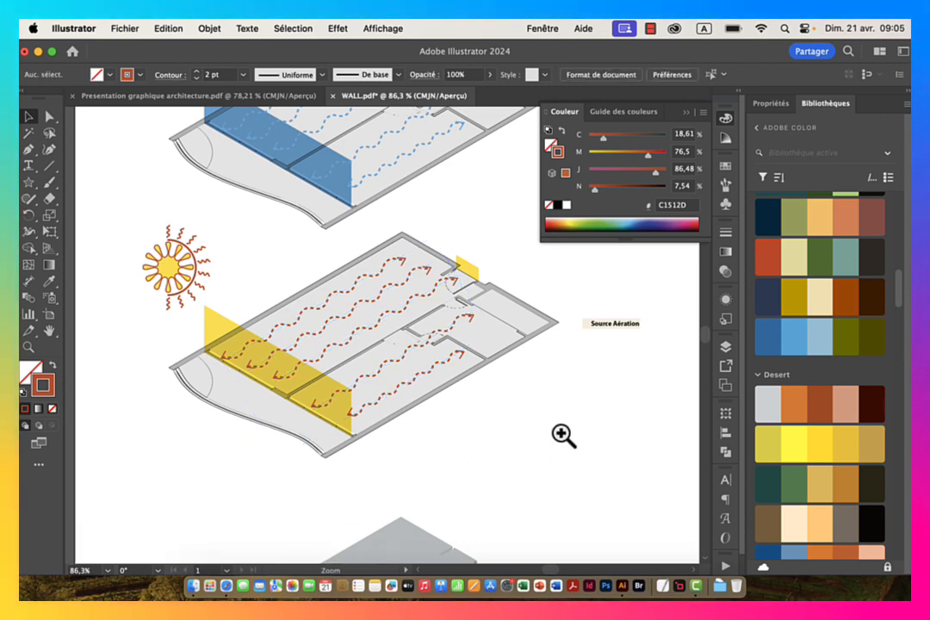
Step: Move the extruded coloured room volume up, closer beneath the sun's floor plan
{"action": "mouse_move", "coordinate": [562, 434]}
{"action": "left_mouse_down"}
{"action": "mouse_move", "coordinate": [503, 462]}
{"action": "mouse_move", "coordinate": [342, 353]}
{"action": "left_mouse_up"}
{"action": "left_click_drag", "start_coordinate": [353, 231], "coordinate": [396, 257]}
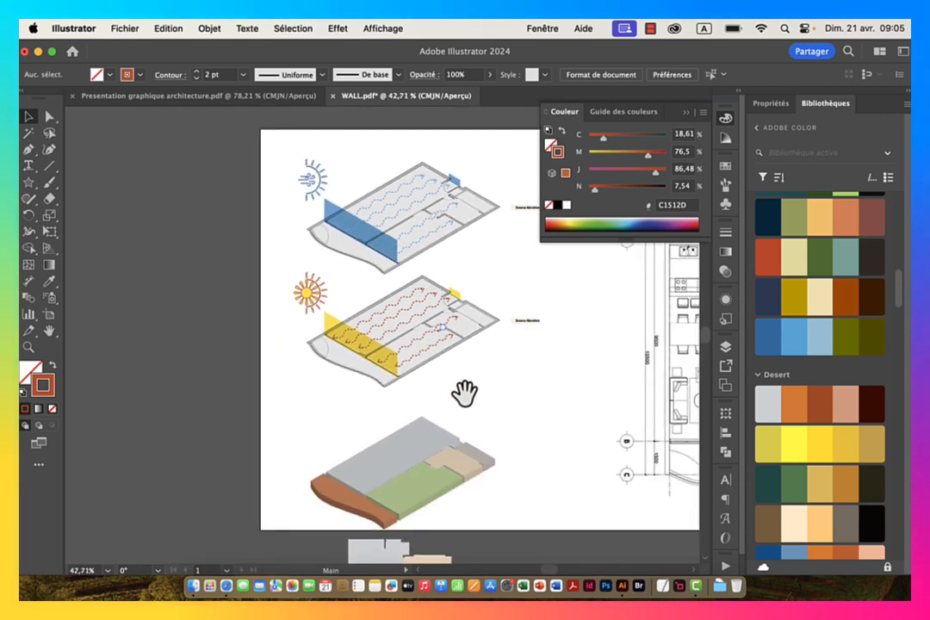
{"action": "left_click_drag", "start_coordinate": [451, 385], "coordinate": [349, 290]}
{"action": "left_click_drag", "start_coordinate": [322, 340], "coordinate": [320, 271]}
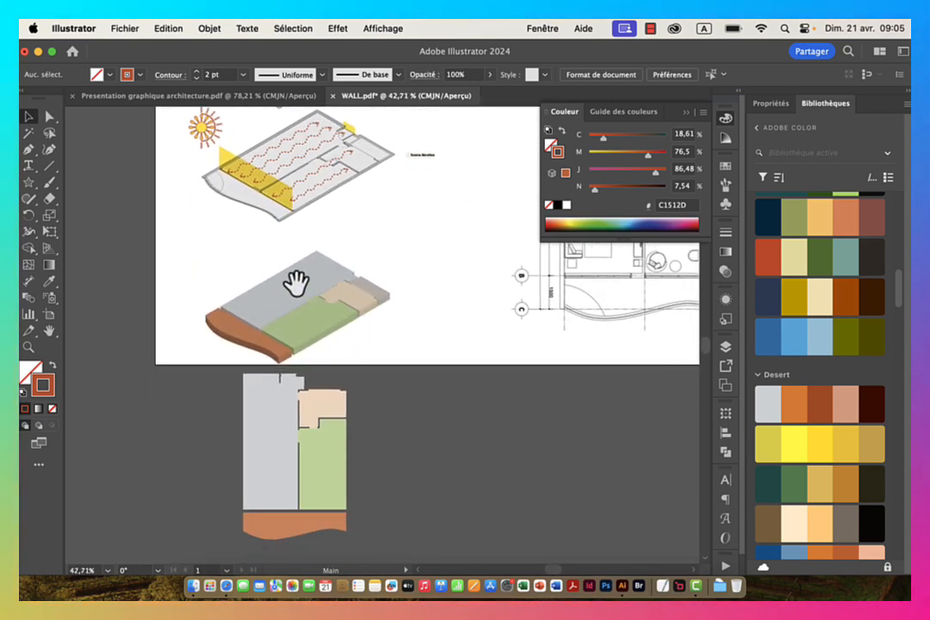
{"action": "left_click", "coordinate": [272, 305]}
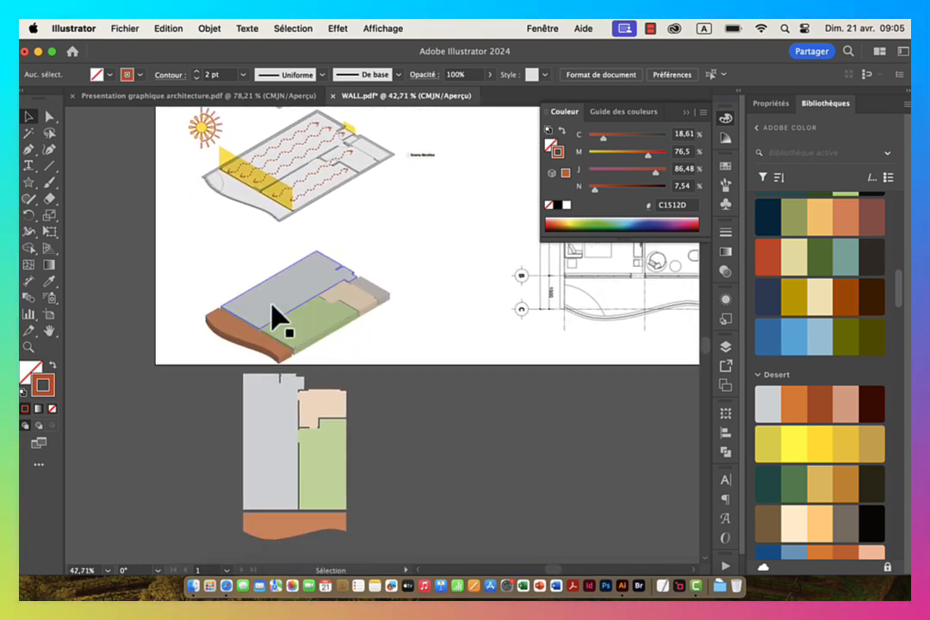
{"action": "left_click", "coordinate": [207, 272]}
{"action": "scroll", "coordinate": [290, 283], "scroll_direction": "down", "scroll_amount": 4}
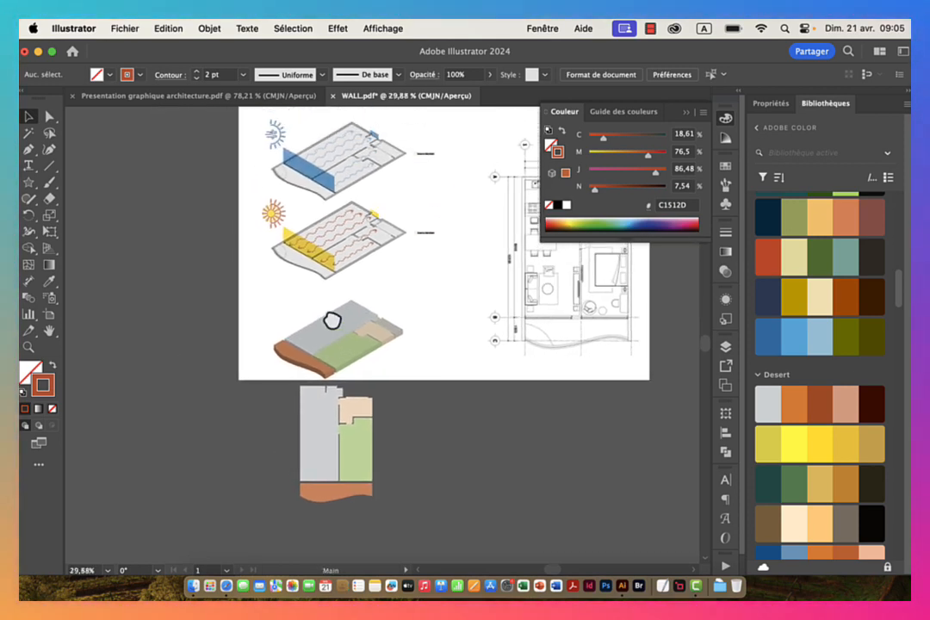
{"action": "left_click", "coordinate": [322, 314]}
{"action": "scroll", "coordinate": [320, 301], "scroll_direction": "up", "scroll_amount": 4}
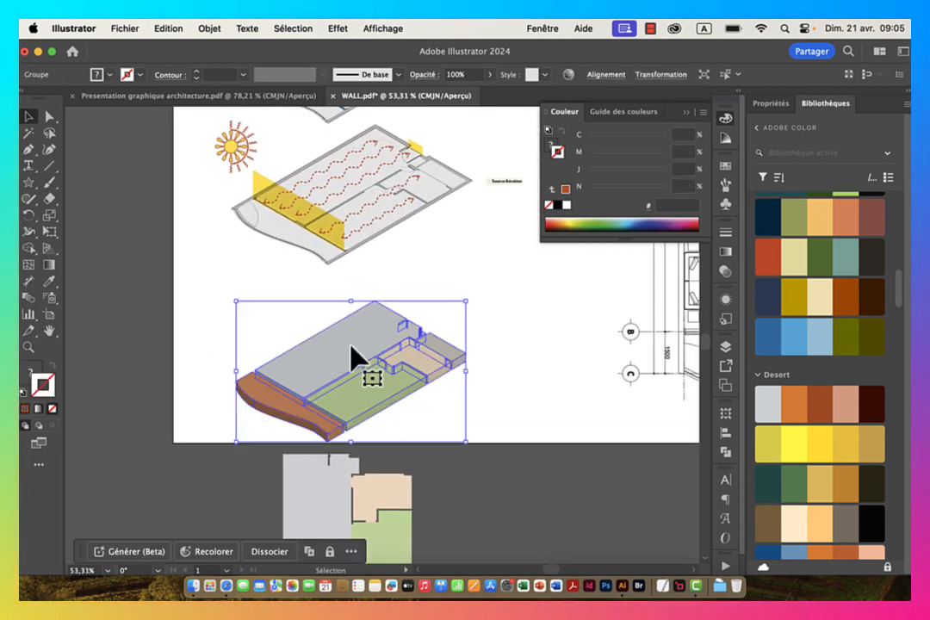
{"action": "left_click_drag", "start_coordinate": [359, 370], "coordinate": [358, 336]}
Step: Select all the flat coloured room shapes below the artboard
{"action": "left_click_drag", "start_coordinate": [410, 369], "coordinate": [265, 270]}
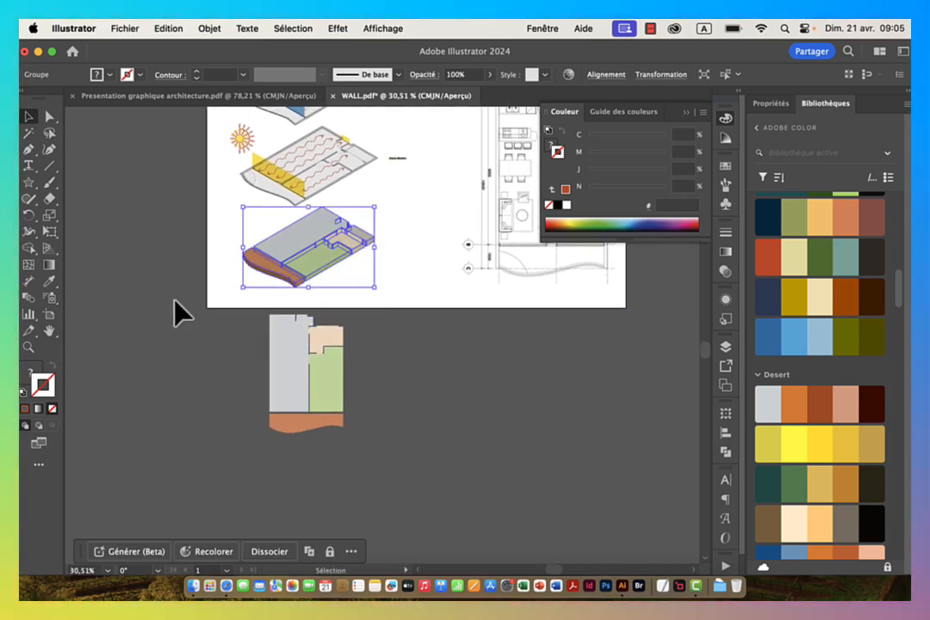
{"action": "left_click_drag", "start_coordinate": [237, 318], "coordinate": [386, 458]}
{"action": "left_click_drag", "start_coordinate": [281, 415], "coordinate": [399, 411]}
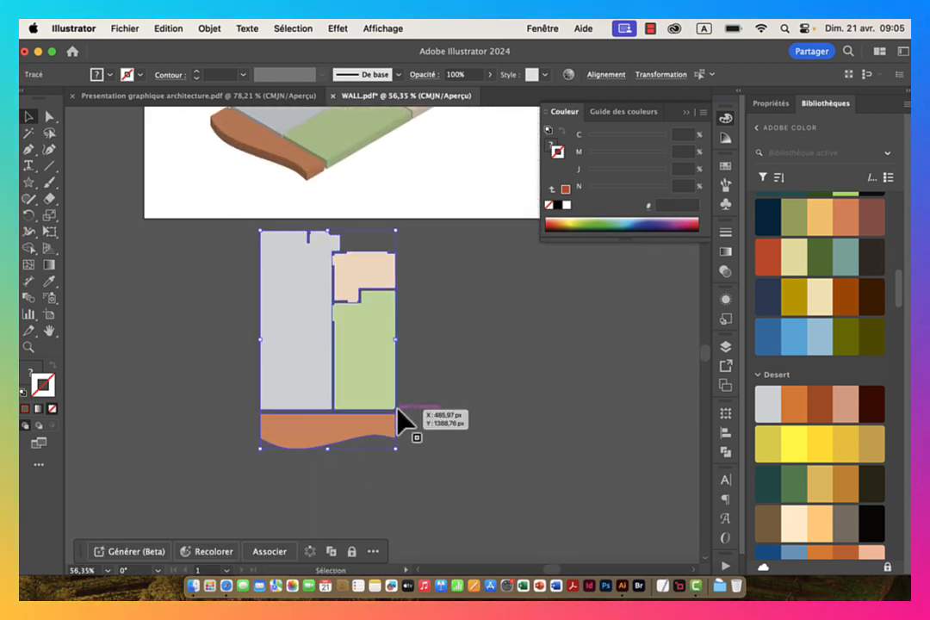
Step: Switch to Finder, preview the textures grass.jpg and marble01.jpg, and return to the Illustrator document
{"action": "key", "text": "a"}
{"action": "key", "text": "super+Tab"}
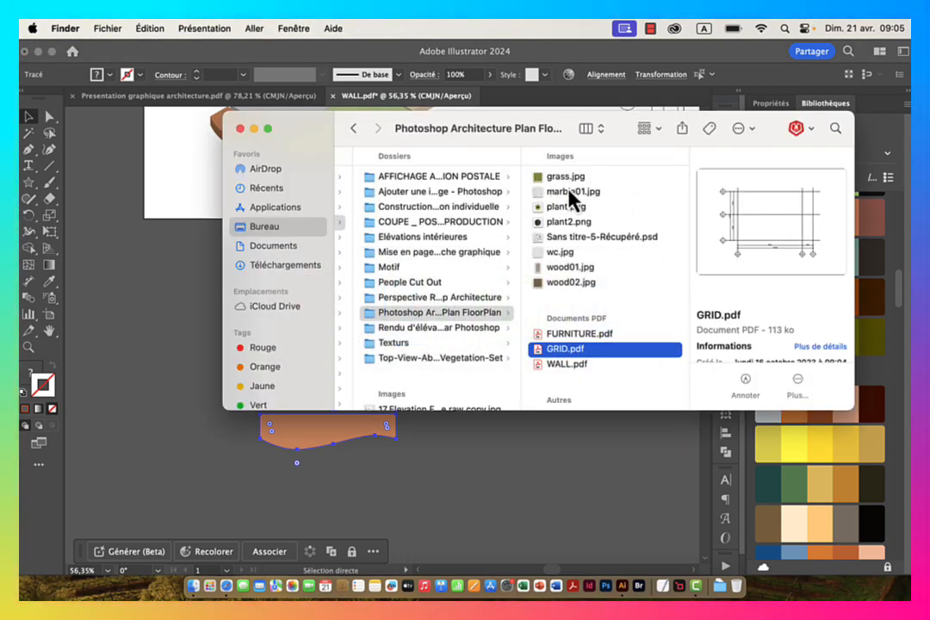
{"action": "left_click", "coordinate": [554, 178]}
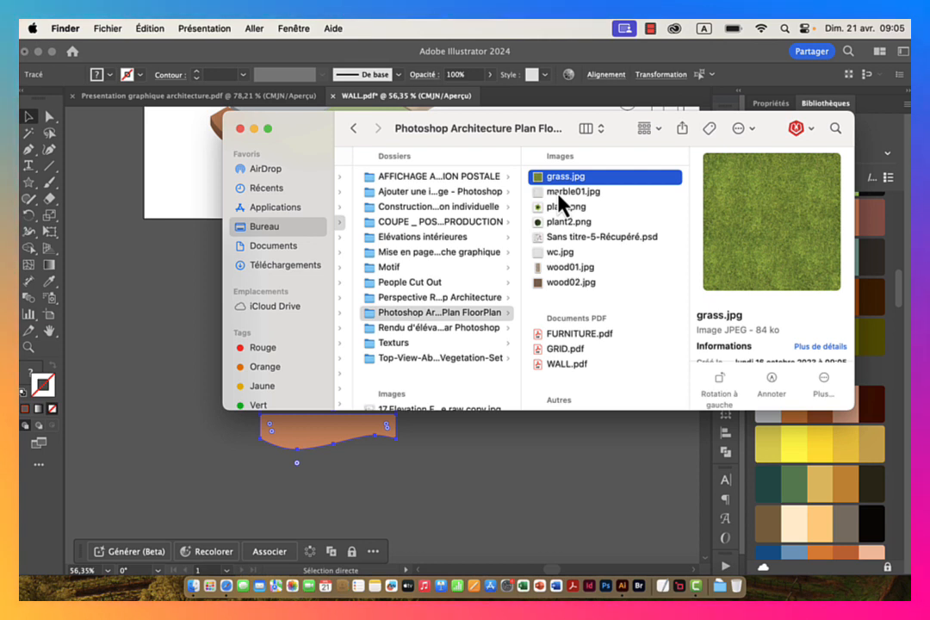
{"action": "left_click", "coordinate": [559, 193]}
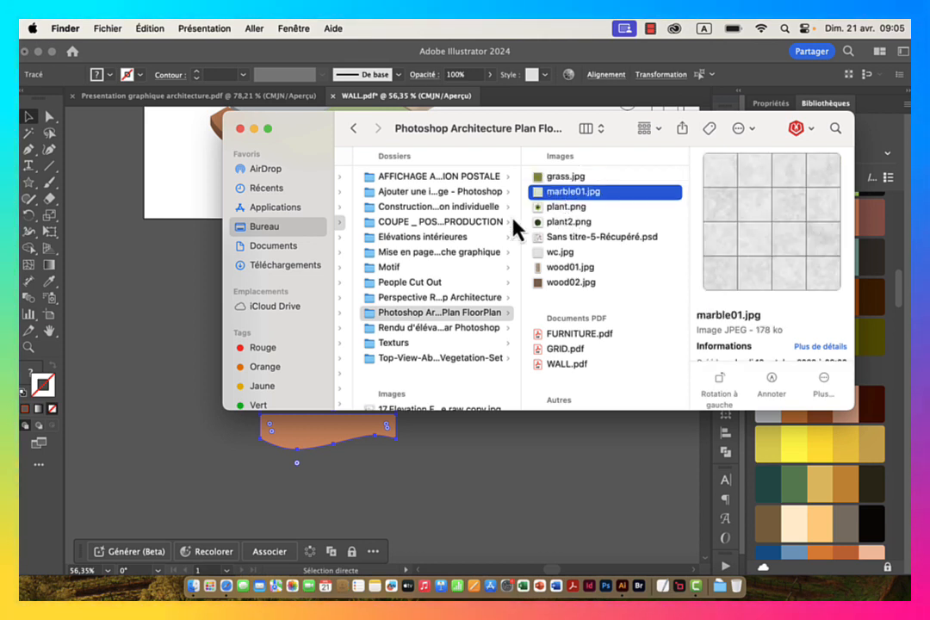
{"action": "left_click", "coordinate": [179, 185]}
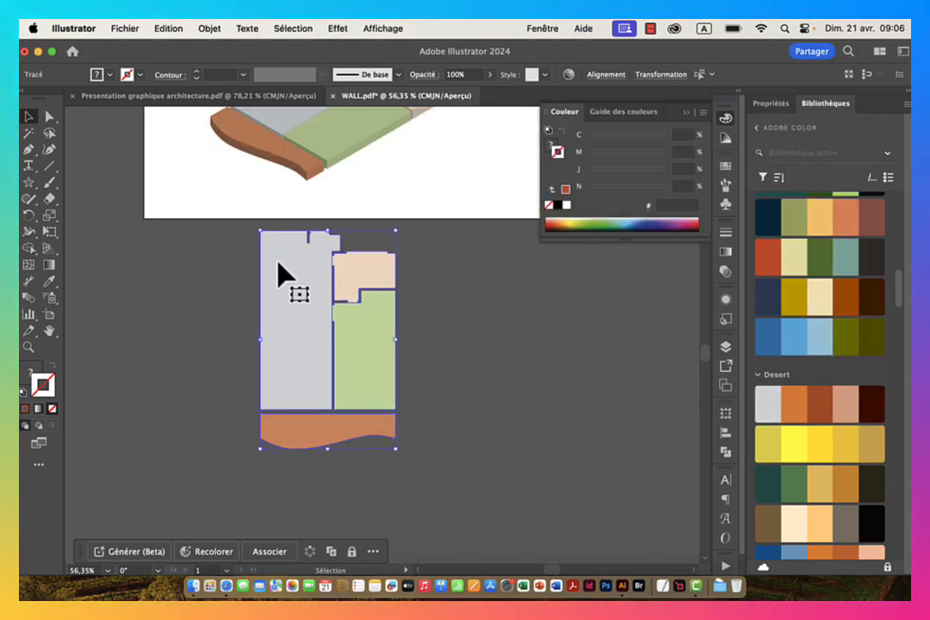
Step: Review the finished axonometric diagrams and the flat coloured room shapes below the artboard
{"action": "left_click_drag", "start_coordinate": [361, 282], "coordinate": [202, 284]}
{"action": "left_click_drag", "start_coordinate": [374, 177], "coordinate": [380, 317]}
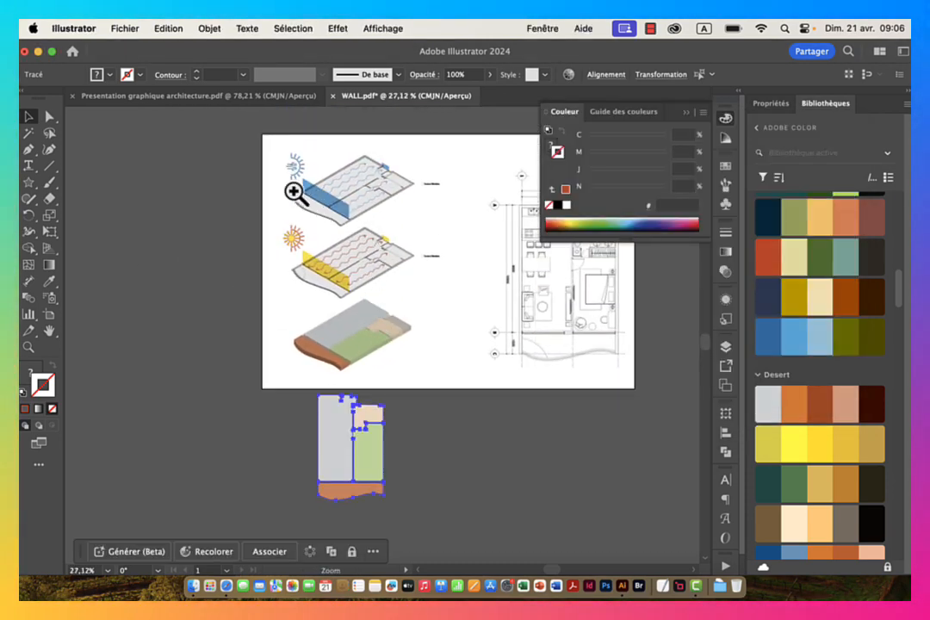
{"action": "left_click_drag", "start_coordinate": [296, 192], "coordinate": [442, 221]}
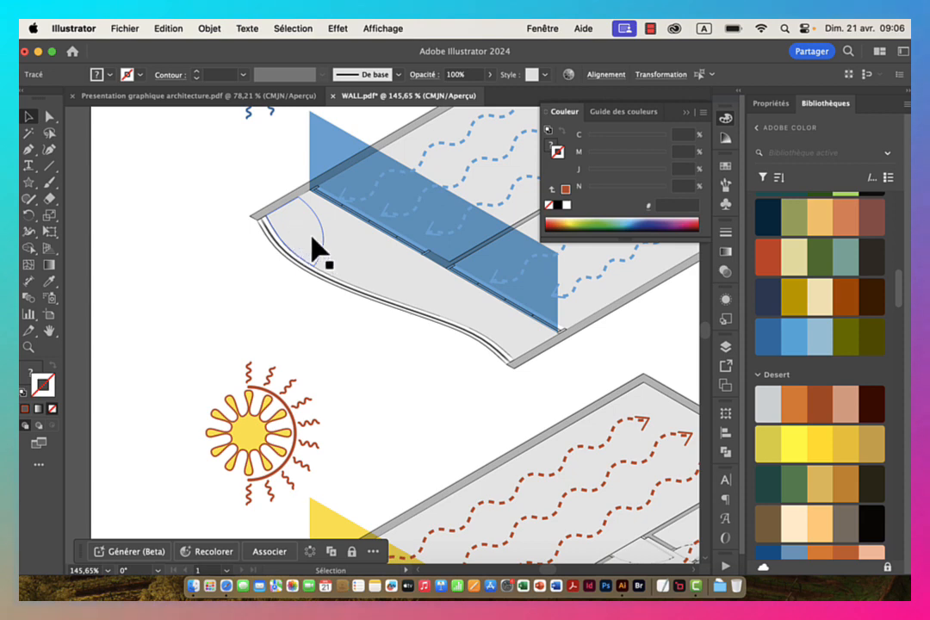
{"action": "left_click_drag", "start_coordinate": [415, 297], "coordinate": [332, 279]}
{"action": "left_click_drag", "start_coordinate": [417, 382], "coordinate": [332, 216]}
{"action": "left_click_drag", "start_coordinate": [393, 396], "coordinate": [349, 201]}
{"action": "scroll", "coordinate": [349, 201], "scroll_direction": "down", "scroll_amount": 5}
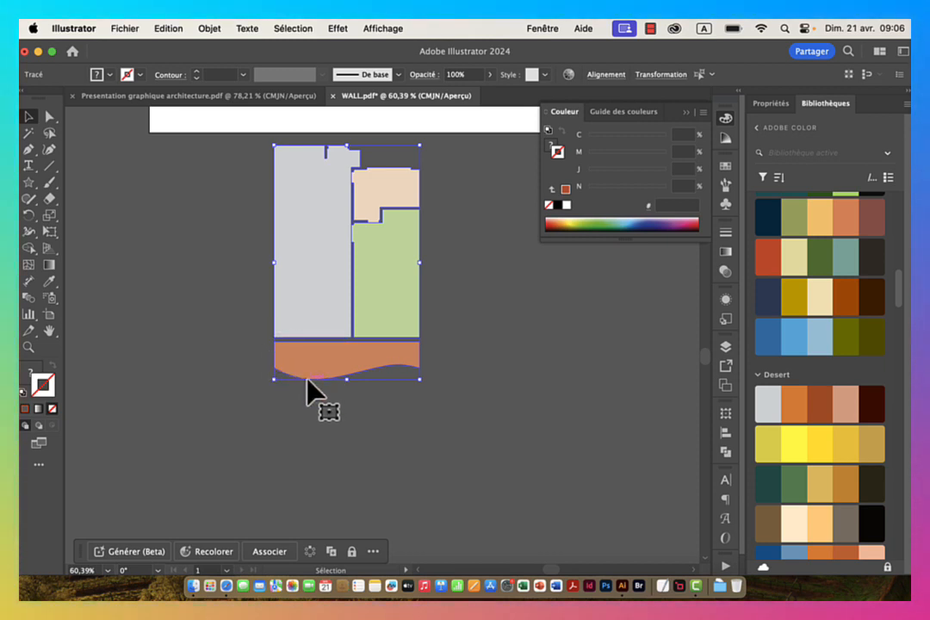
{"action": "left_click_drag", "start_coordinate": [348, 331], "coordinate": [268, 331]}
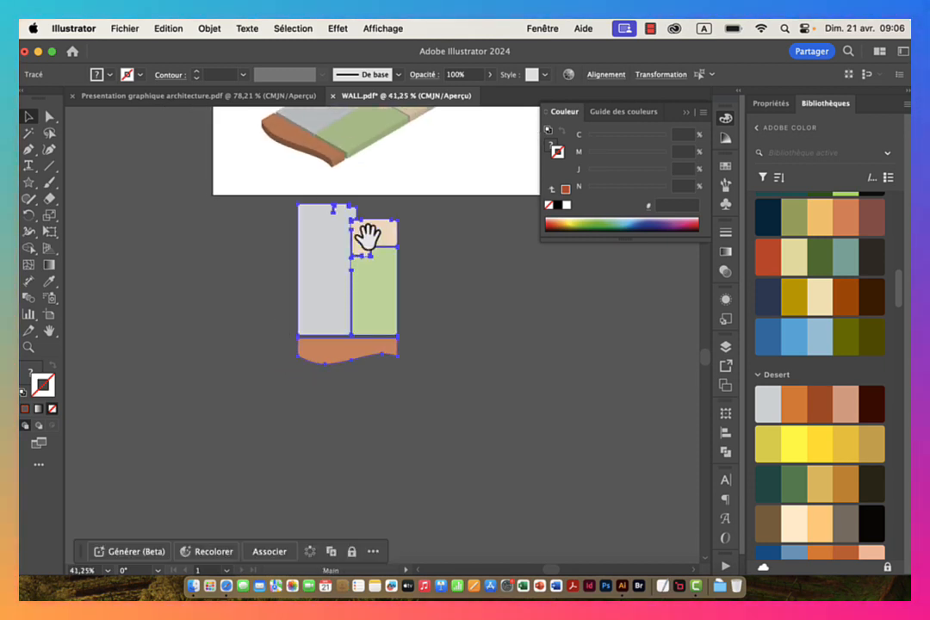
Step: Compare the flat coloured room shapes with the floor plan, the ventilation diagram and the extruded room volume
{"action": "left_click_drag", "start_coordinate": [368, 237], "coordinate": [348, 356]}
{"action": "left_click_drag", "start_coordinate": [414, 278], "coordinate": [341, 278]}
{"action": "left_click_drag", "start_coordinate": [390, 199], "coordinate": [402, 298]}
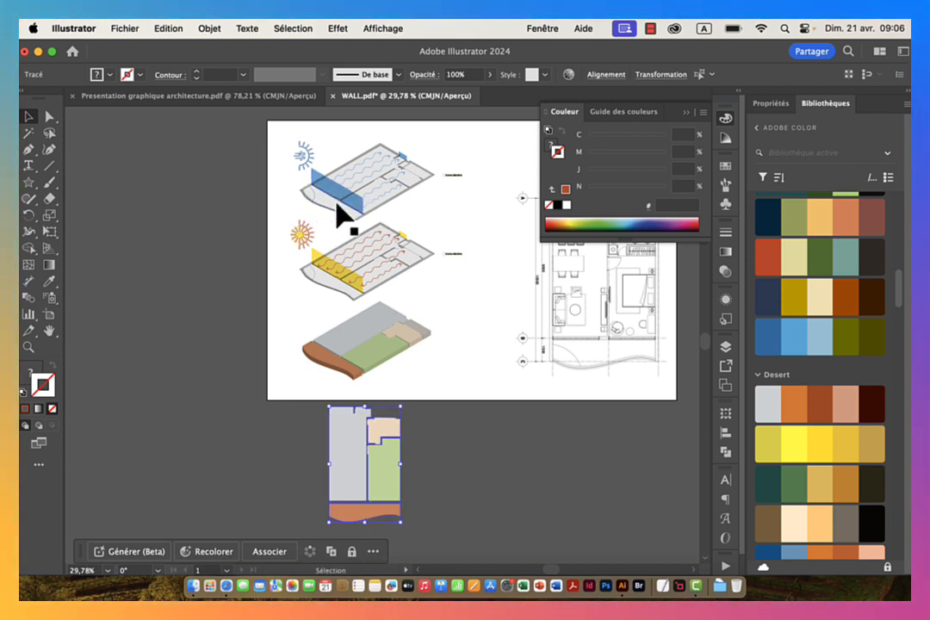
{"action": "left_click", "coordinate": [573, 355]}
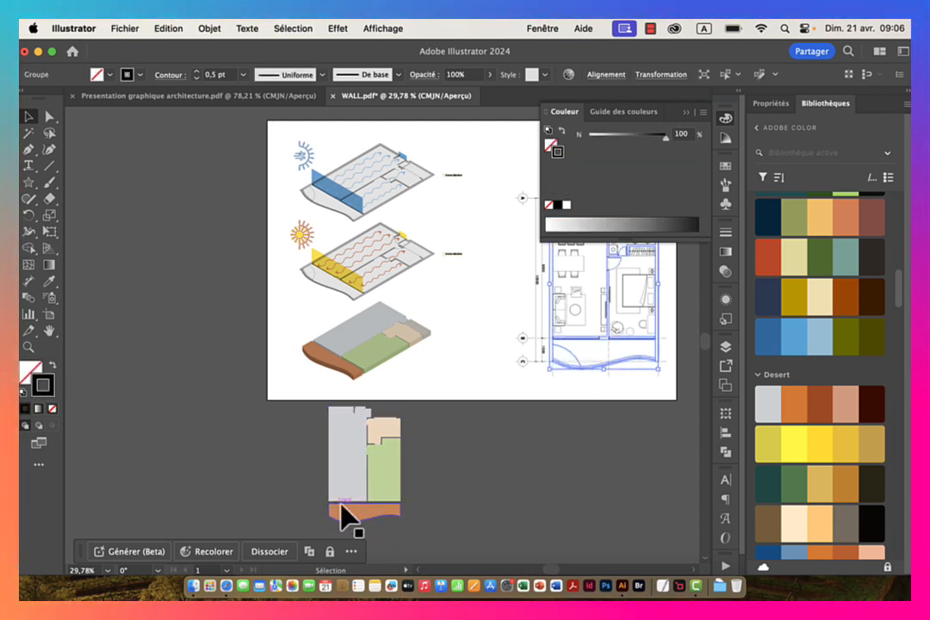
{"action": "left_click_drag", "start_coordinate": [368, 514], "coordinate": [307, 401]}
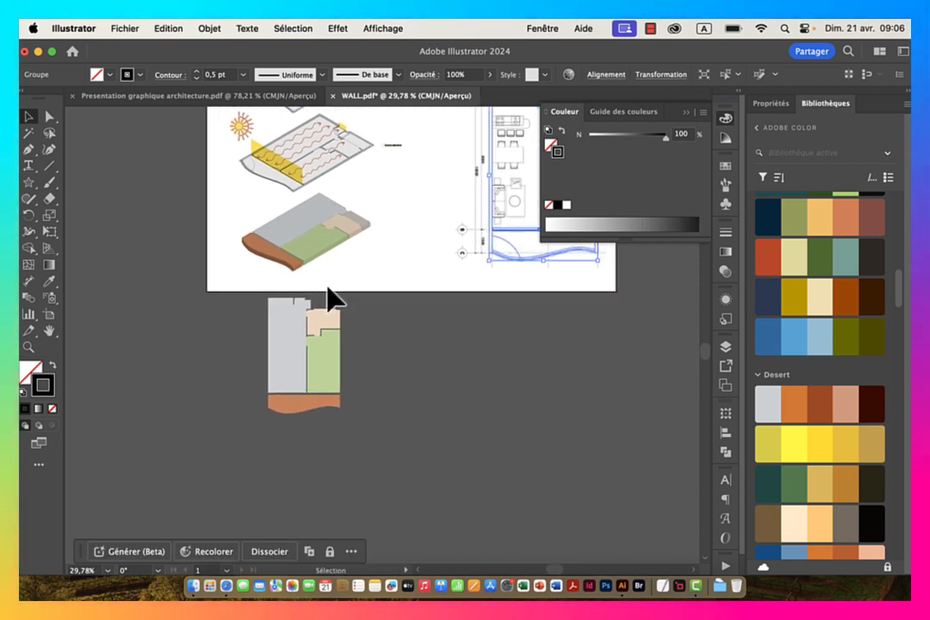
{"action": "scroll", "coordinate": [319, 275], "scroll_direction": "up", "scroll_amount": 5}
{"action": "scroll", "coordinate": [319, 276], "scroll_direction": "left", "scroll_amount": 1}
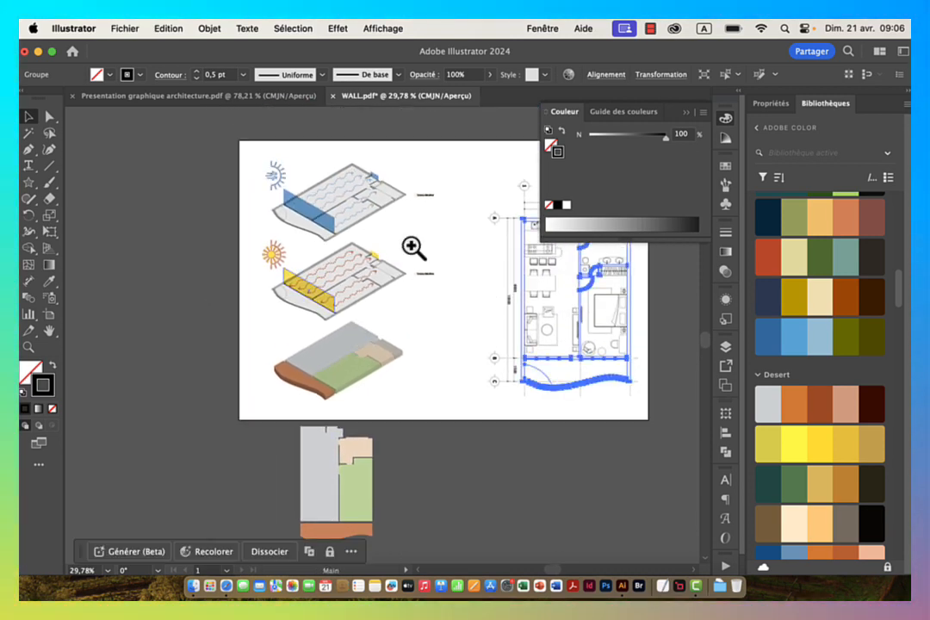
{"action": "left_click_drag", "start_coordinate": [288, 199], "coordinate": [452, 215]}
{"action": "scroll", "coordinate": [365, 244], "scroll_direction": "up", "scroll_amount": 5}
{"action": "left_click_drag", "start_coordinate": [273, 360], "coordinate": [465, 360]}
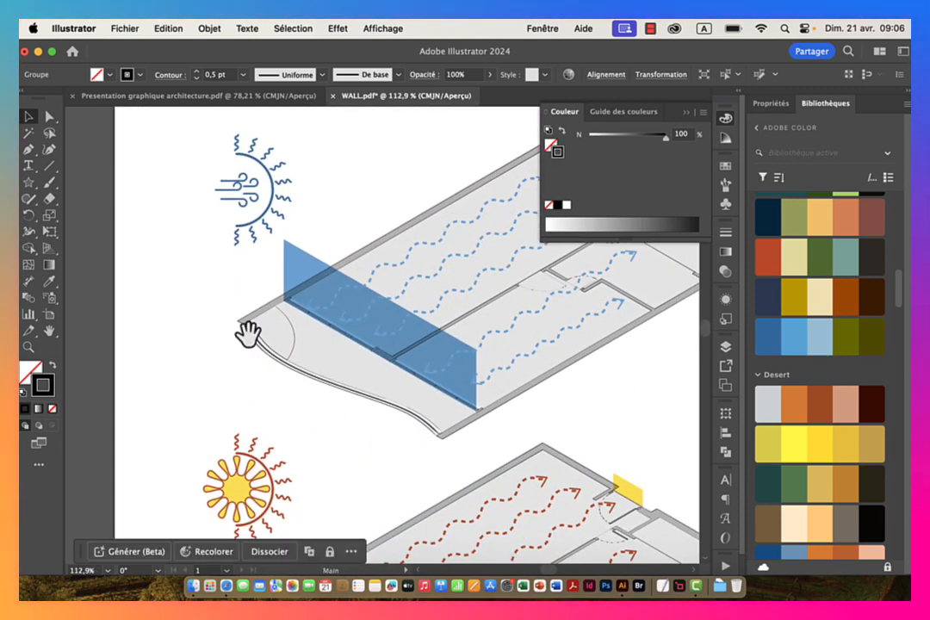
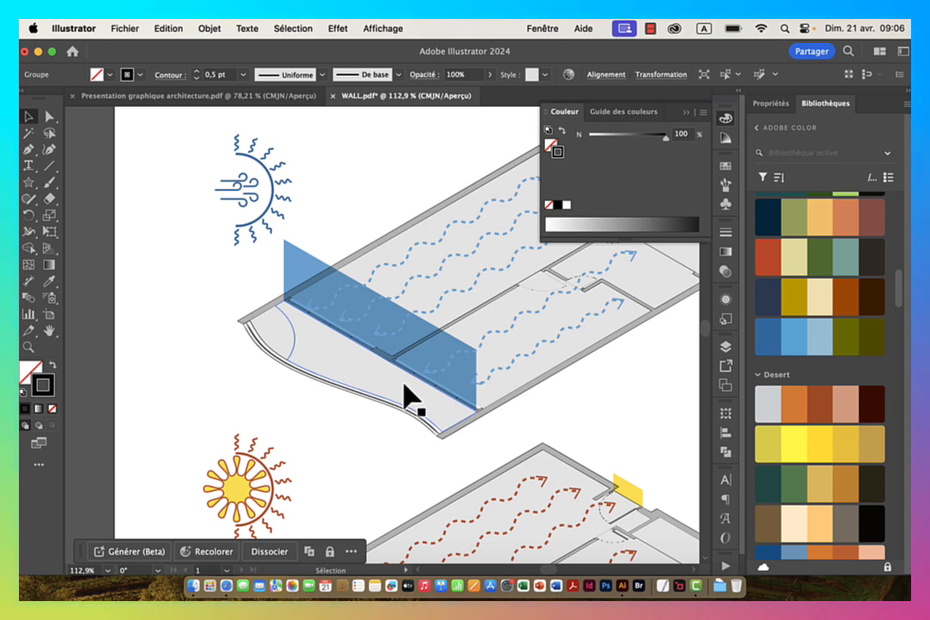
{"action": "scroll", "coordinate": [325, 373], "scroll_direction": "down", "scroll_amount": 5}
{"action": "left_click_drag", "start_coordinate": [415, 425], "coordinate": [329, 218]}
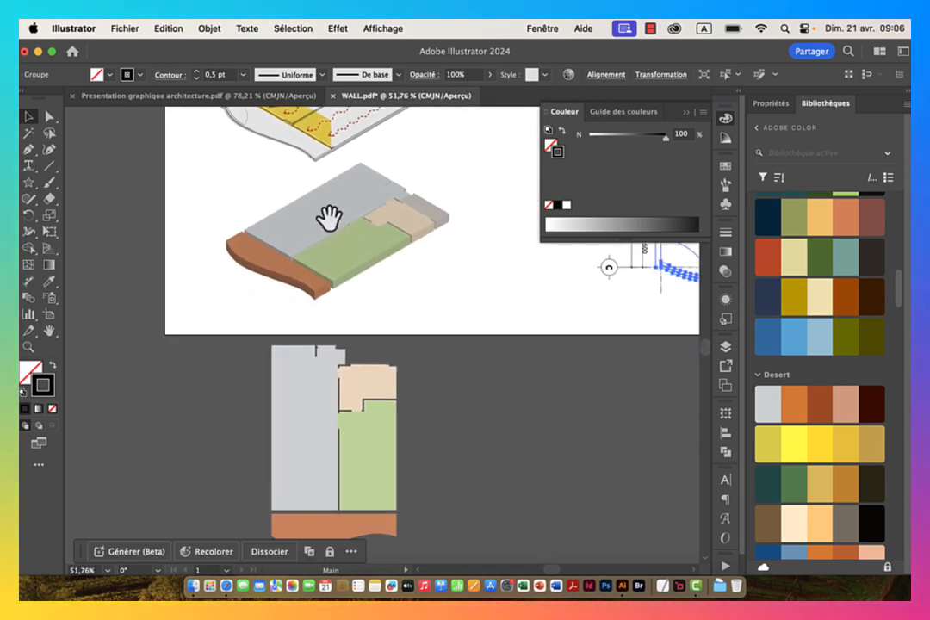
{"action": "scroll", "coordinate": [400, 244], "scroll_direction": "up", "scroll_amount": 4}
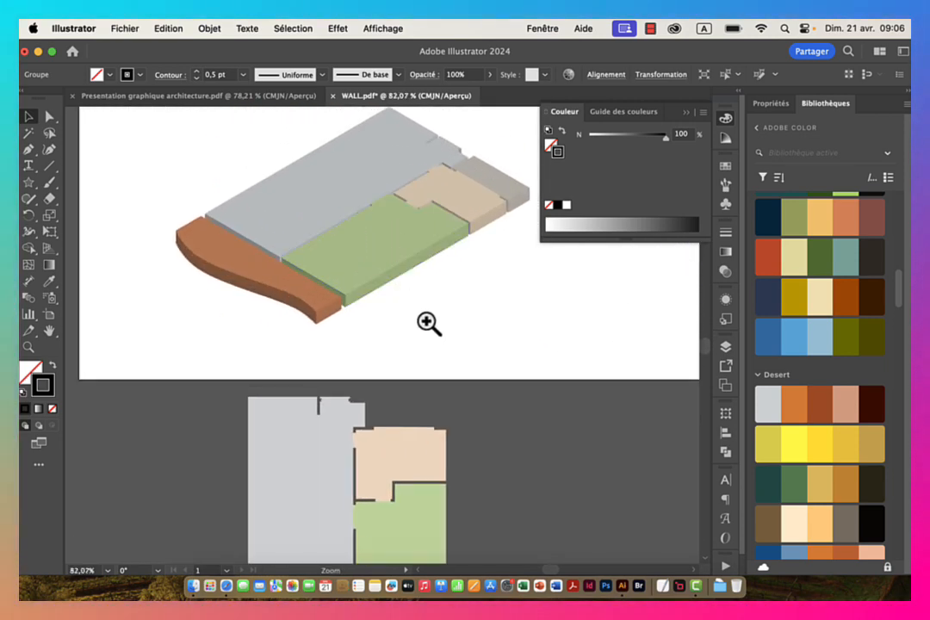
{"action": "left_click_drag", "start_coordinate": [428, 323], "coordinate": [345, 249]}
{"action": "left_click", "coordinate": [336, 264]}
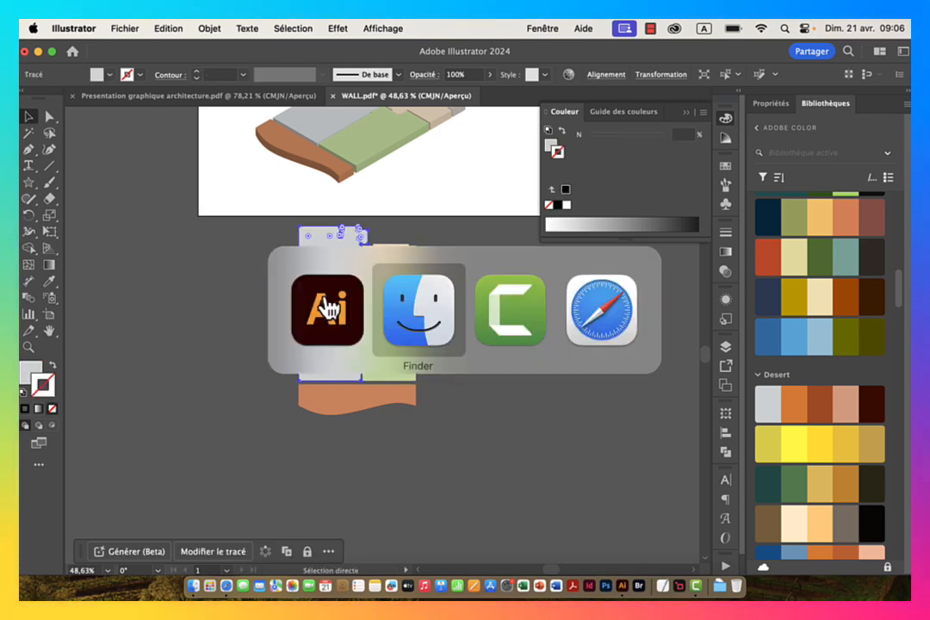
Step: Switch to Finder and select marble01.jpg, wc.jpg, wood01.jpg and wood02.jpg in the Photoshop Architecture Plan FloorPlan folder
{"action": "left_click", "coordinate": [420, 315]}
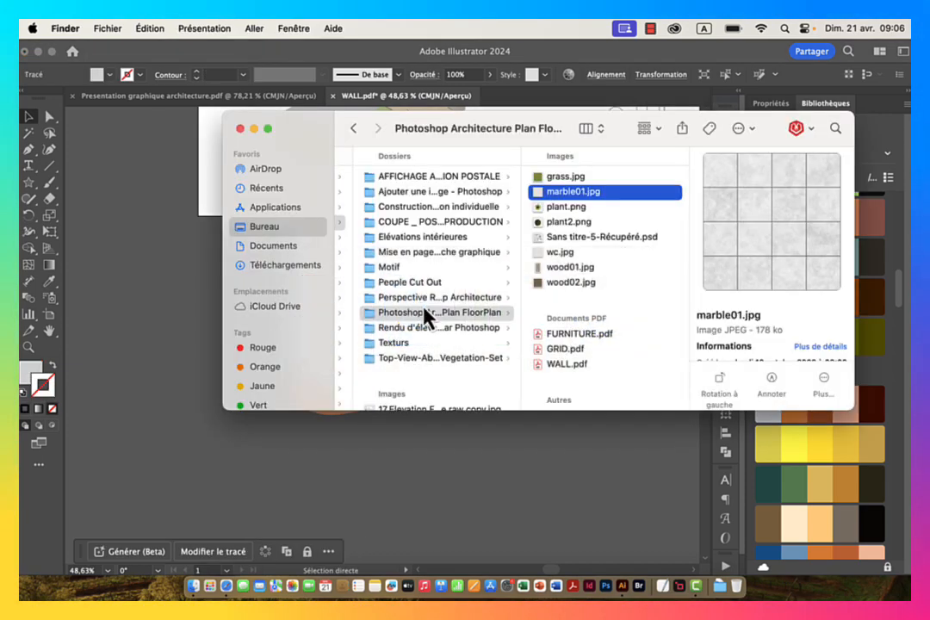
{"action": "left_click", "coordinate": [562, 240]}
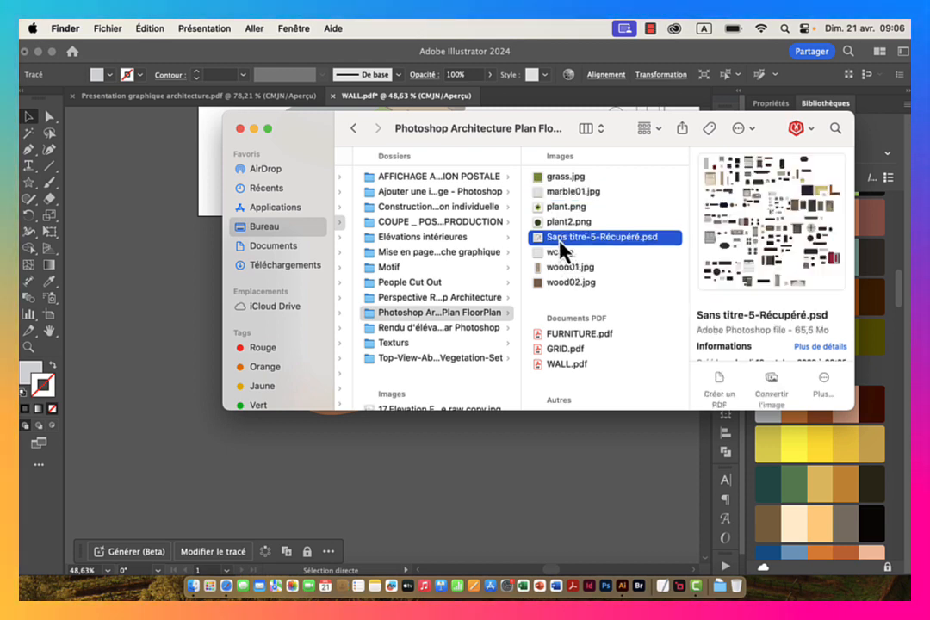
{"action": "left_click", "coordinate": [558, 194]}
{"action": "left_click", "coordinate": [557, 252], "text": "super"}
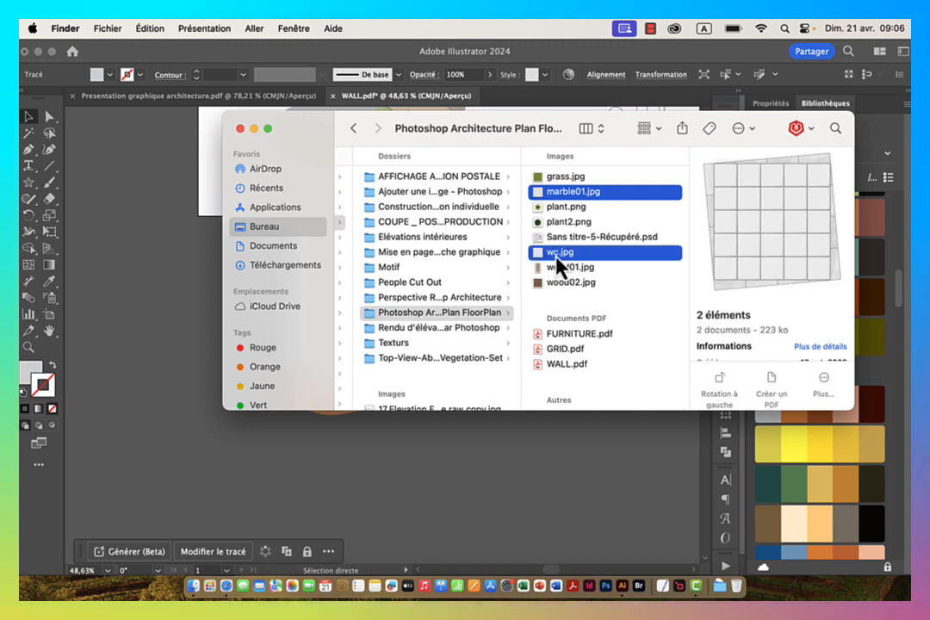
{"action": "left_click", "coordinate": [560, 267], "text": "super"}
{"action": "left_click", "coordinate": [561, 282], "text": "super"}
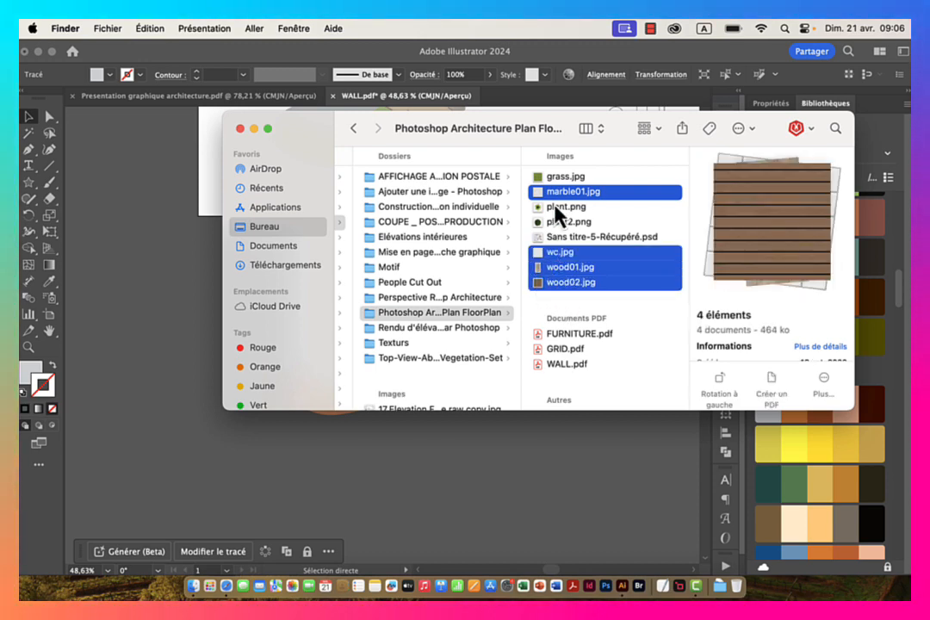
{"action": "left_click_drag", "start_coordinate": [172, 326], "coordinate": [162, 327]}
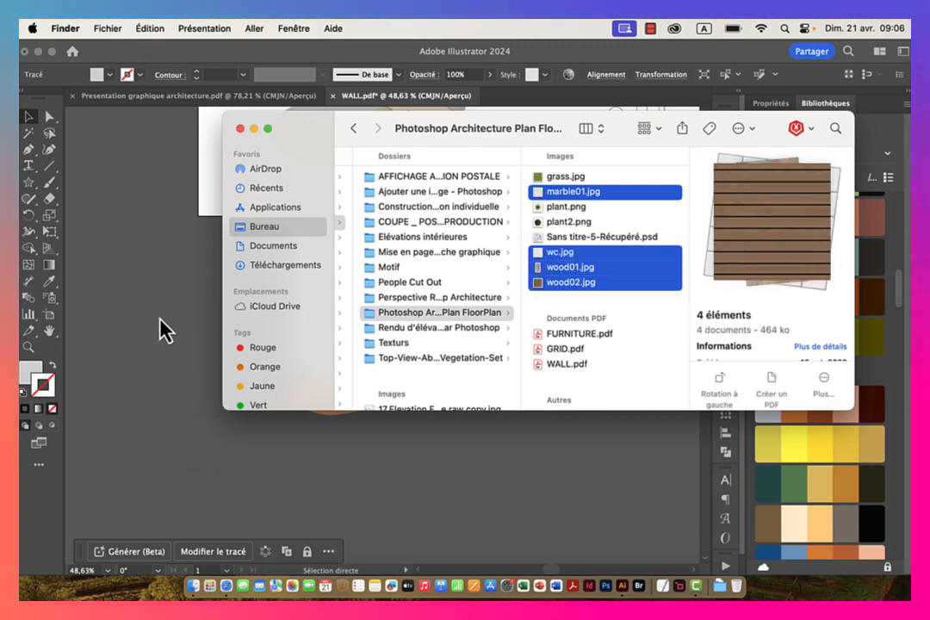
Step: Place the four texture images in the Illustrator document beside the flat room shapes and scale them down together
{"action": "left_click_drag", "start_coordinate": [467, 396], "coordinate": [234, 368]}
{"action": "left_click_drag", "start_coordinate": [374, 374], "coordinate": [305, 348]}
{"action": "left_click_drag", "start_coordinate": [219, 234], "coordinate": [431, 341]}
{"action": "left_click_drag", "start_coordinate": [498, 395], "coordinate": [343, 282]}
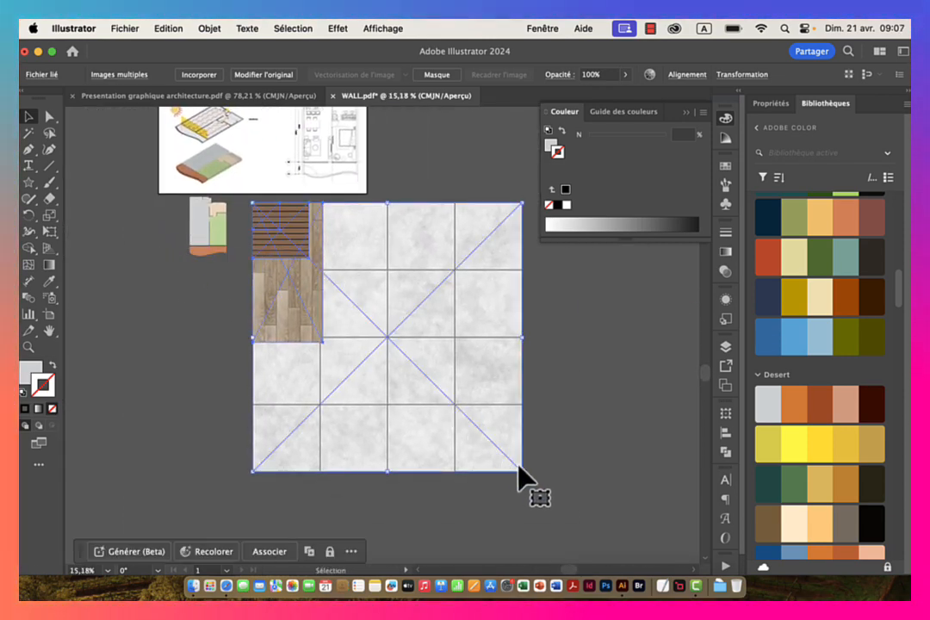
{"action": "left_click_drag", "start_coordinate": [521, 472], "coordinate": [373, 323]}
{"action": "left_click", "coordinate": [213, 295]}
{"action": "key", "text": "super+space"}
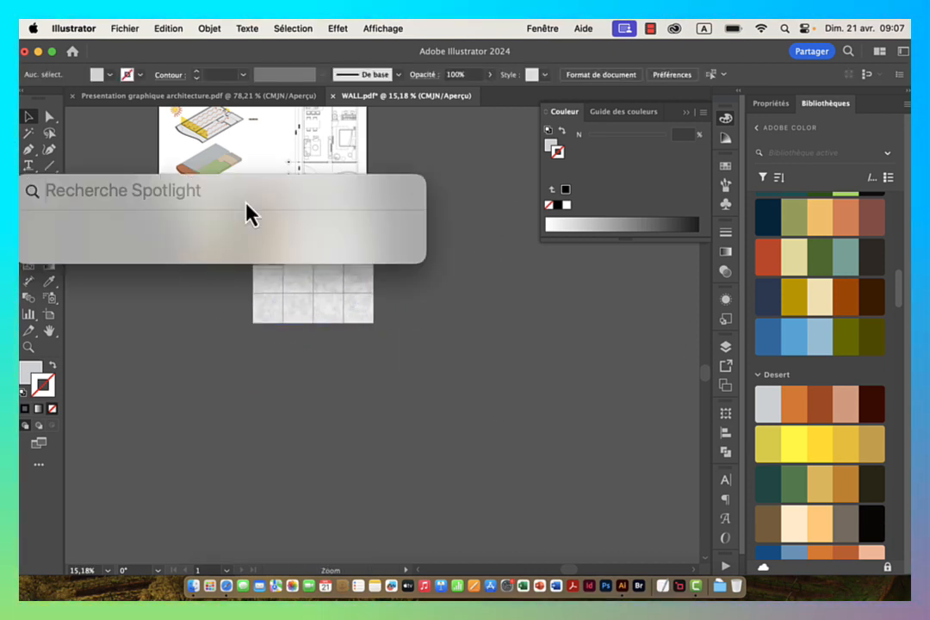
{"action": "left_click_drag", "start_coordinate": [323, 232], "coordinate": [313, 105]}
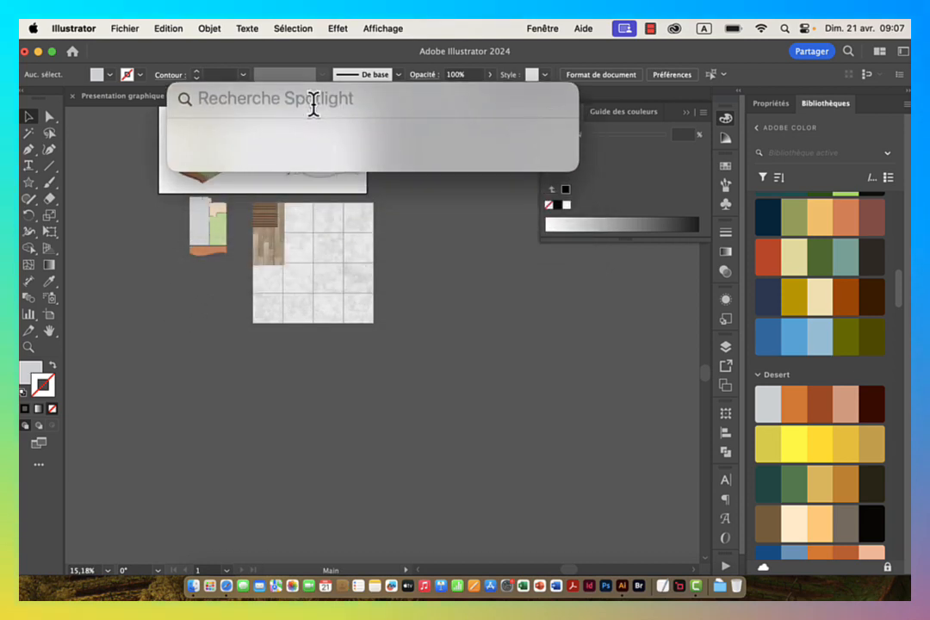
{"action": "left_click", "coordinate": [446, 345]}
Step: Move the wood02.jpg texture clear of the other images, embed it and scale it down to about a third
{"action": "key", "text": "super+space"}
{"action": "left_click_drag", "start_coordinate": [247, 224], "coordinate": [477, 442]}
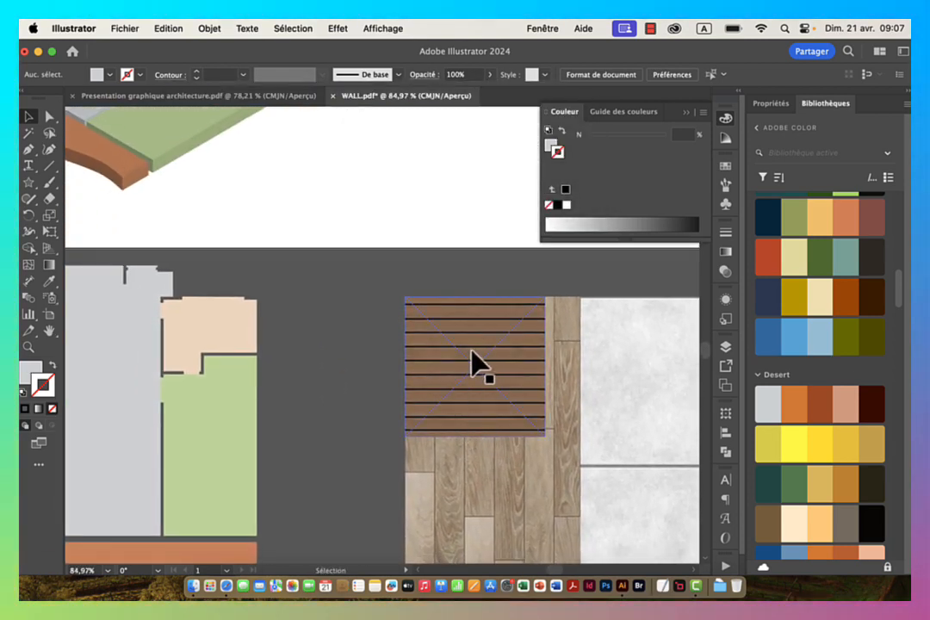
{"action": "left_click_drag", "start_coordinate": [477, 363], "coordinate": [353, 348]}
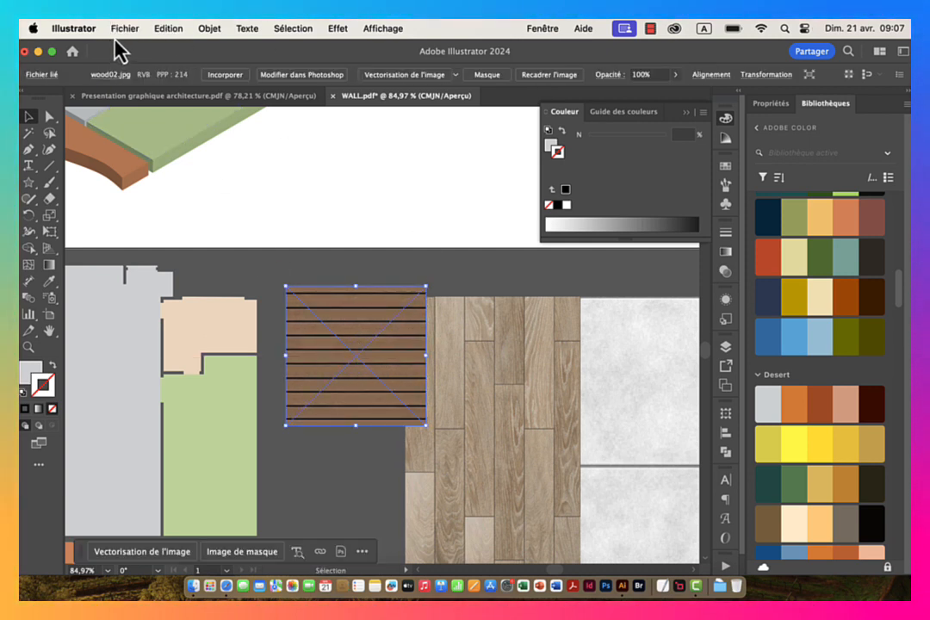
{"action": "left_click", "coordinate": [226, 75]}
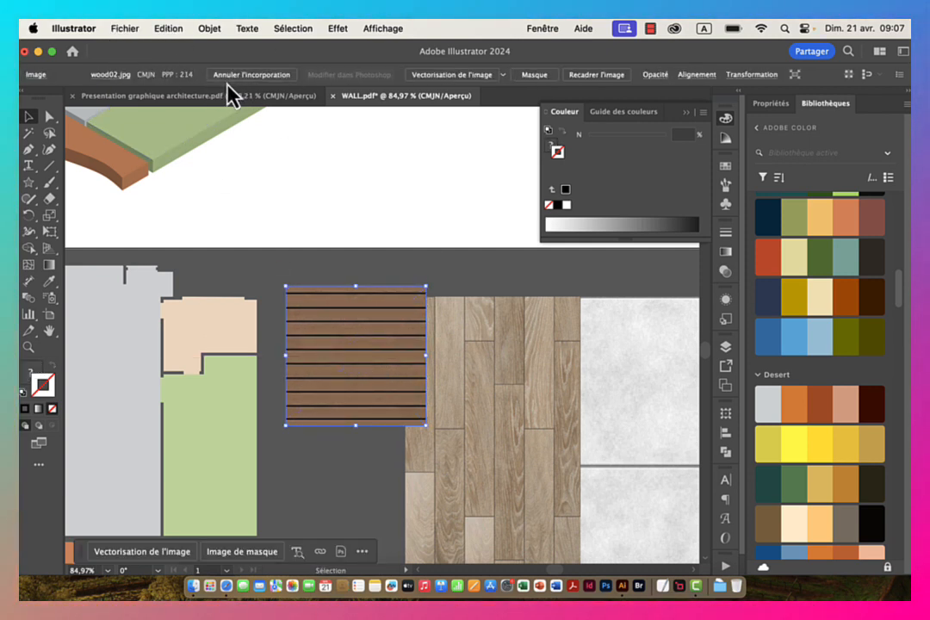
{"action": "left_click_drag", "start_coordinate": [422, 422], "coordinate": [334, 335]}
Step: Move the wood01.jpg texture beside the embedded wood02.jpg, embed it and scale it down to a similar size
{"action": "scroll", "coordinate": [477, 413], "scroll_direction": "down", "scroll_amount": 2}
{"action": "scroll", "coordinate": [477, 413], "scroll_direction": "right", "scroll_amount": 3}
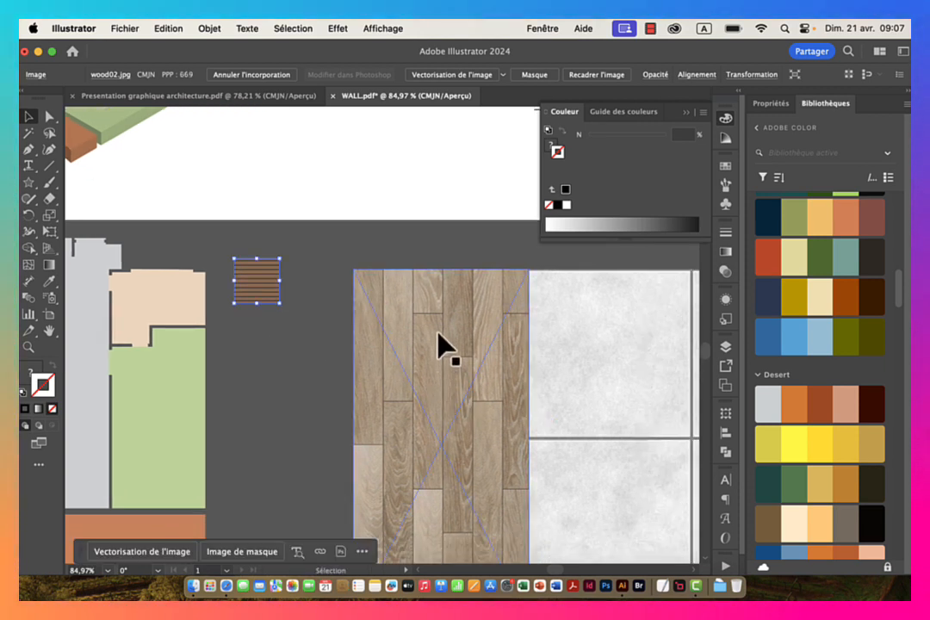
{"action": "left_click_drag", "start_coordinate": [435, 331], "coordinate": [376, 320]}
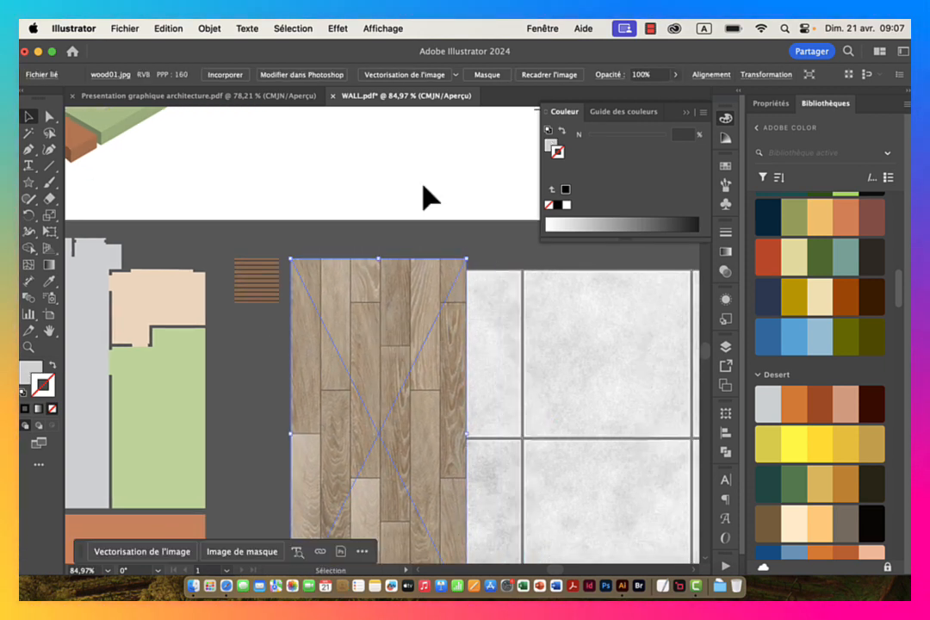
{"action": "left_click", "coordinate": [229, 75]}
{"action": "scroll", "coordinate": [339, 308], "scroll_direction": "down", "scroll_amount": 5}
{"action": "scroll", "coordinate": [338, 307], "scroll_direction": "right", "scroll_amount": 1}
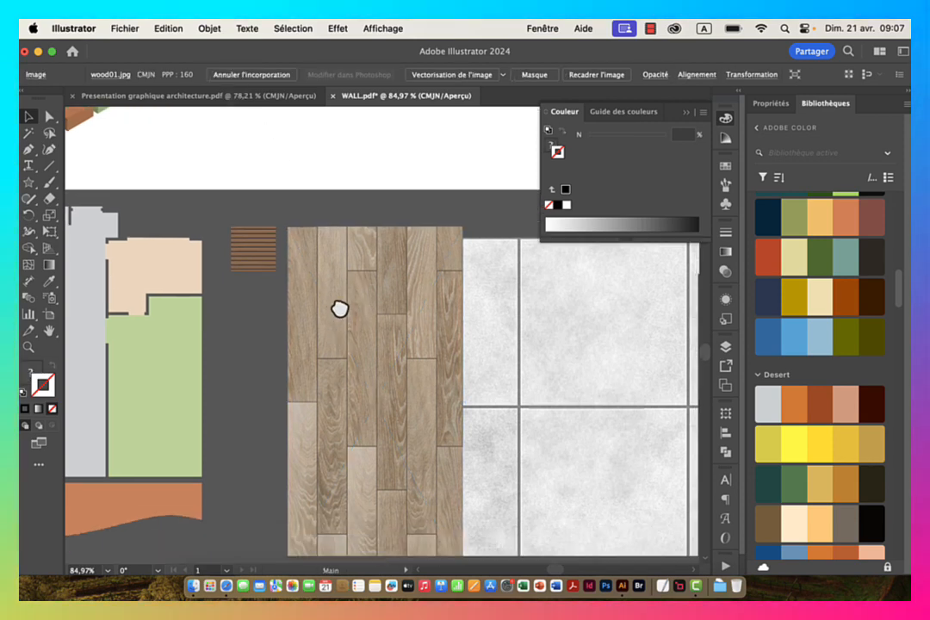
{"action": "left_click_drag", "start_coordinate": [440, 432], "coordinate": [443, 306]}
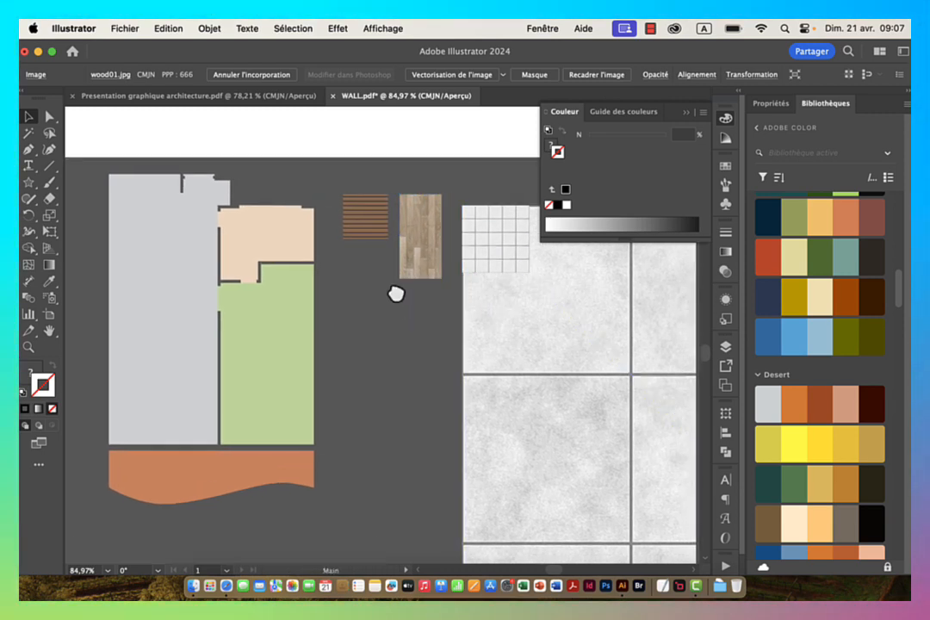
Step: Embed the wc.jpg tile texture, scale it down beside wood01.jpg, and move the marble01.jpg image clear of it
{"action": "scroll", "coordinate": [394, 290], "scroll_direction": "right", "scroll_amount": 3}
{"action": "left_click", "coordinate": [372, 245]}
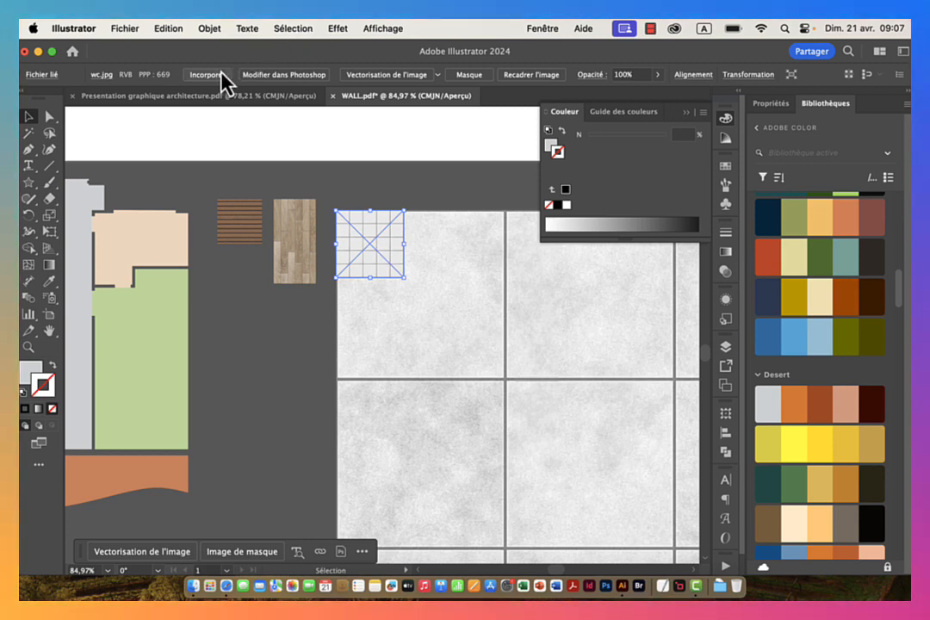
{"action": "left_click", "coordinate": [207, 75]}
{"action": "mouse_move", "coordinate": [404, 278]}
{"action": "left_mouse_down"}
{"action": "mouse_move", "coordinate": [409, 270]}
{"action": "mouse_move", "coordinate": [405, 279]}
{"action": "mouse_move", "coordinate": [332, 209]}
{"action": "mouse_move", "coordinate": [429, 279]}
{"action": "mouse_move", "coordinate": [415, 274]}
{"action": "mouse_move", "coordinate": [421, 286]}
{"action": "mouse_move", "coordinate": [415, 280]}
{"action": "left_mouse_up"}
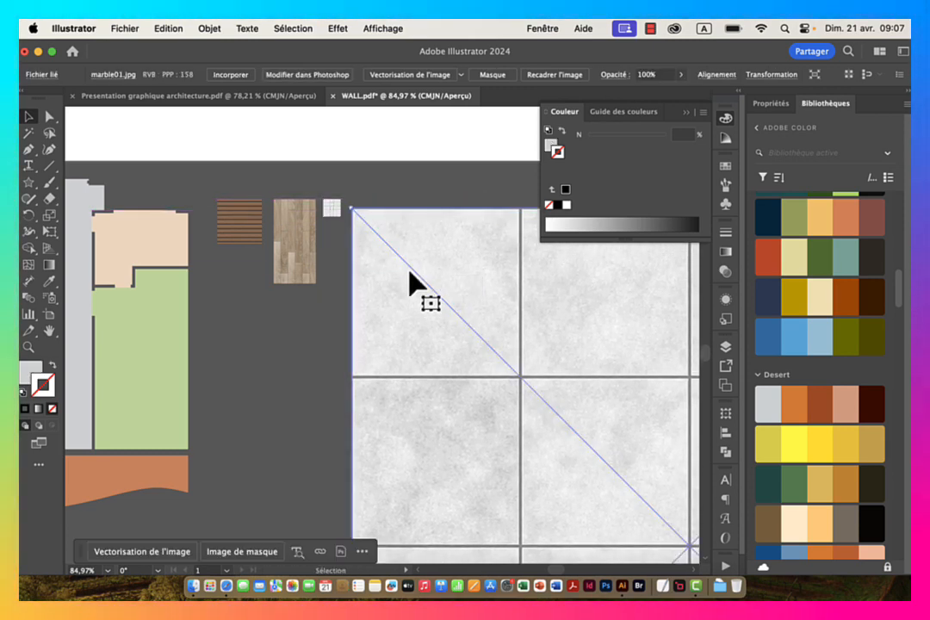
Step: Embed the marble01.jpg texture and scale it down until it is similar in size to the other texture images
{"action": "left_click", "coordinate": [229, 75]}
{"action": "scroll", "coordinate": [353, 276], "scroll_direction": "down", "scroll_amount": 4}
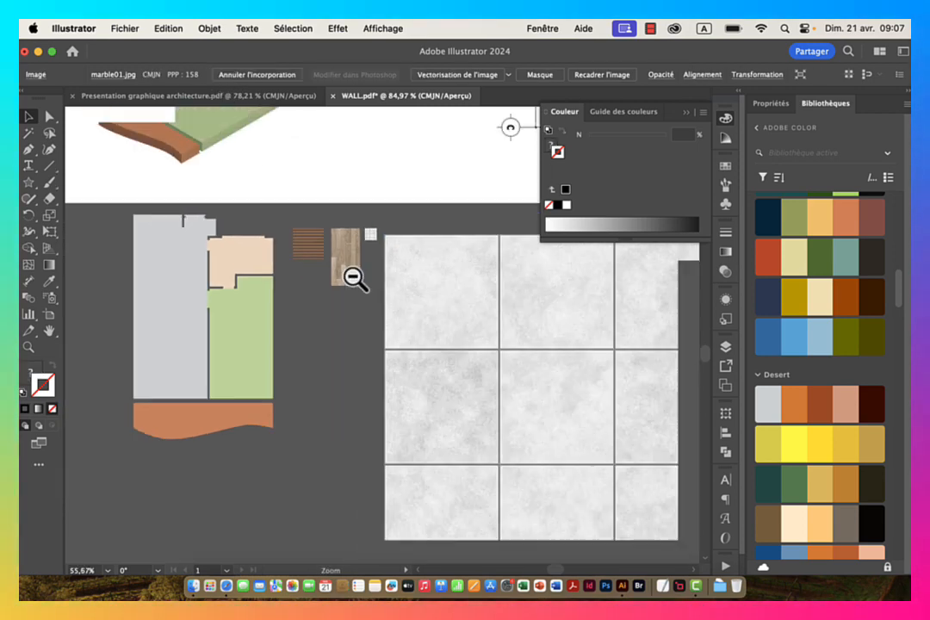
{"action": "scroll", "coordinate": [238, 211], "scroll_direction": "down", "scroll_amount": 3}
{"action": "scroll", "coordinate": [238, 212], "scroll_direction": "right", "scroll_amount": 3}
{"action": "left_click_drag", "start_coordinate": [503, 430], "coordinate": [257, 171]}
{"action": "left_click_drag", "start_coordinate": [182, 118], "coordinate": [301, 234]}
{"action": "scroll", "coordinate": [301, 234], "scroll_direction": "up", "scroll_amount": 3}
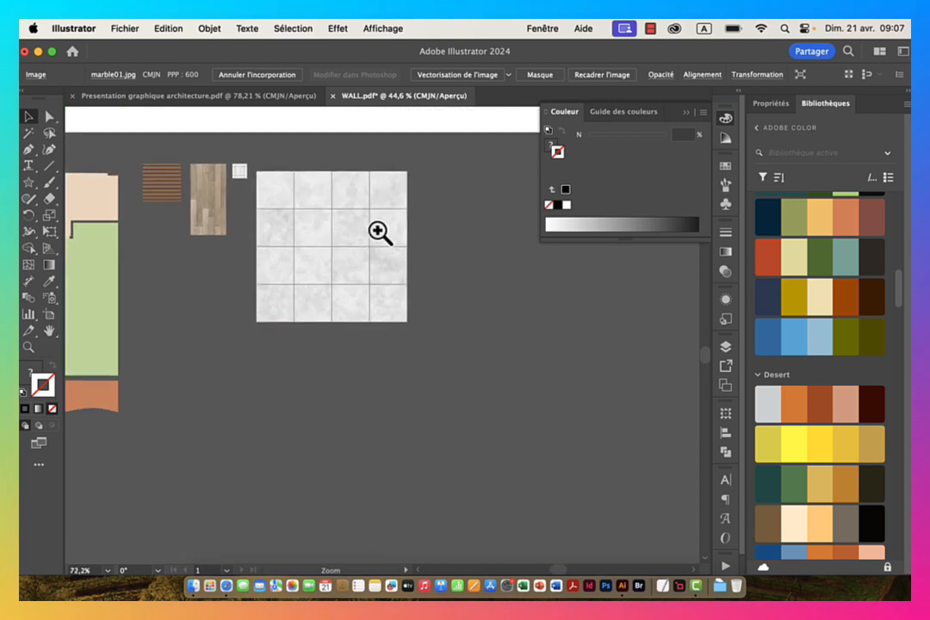
{"action": "left_click_drag", "start_coordinate": [408, 324], "coordinate": [322, 249]}
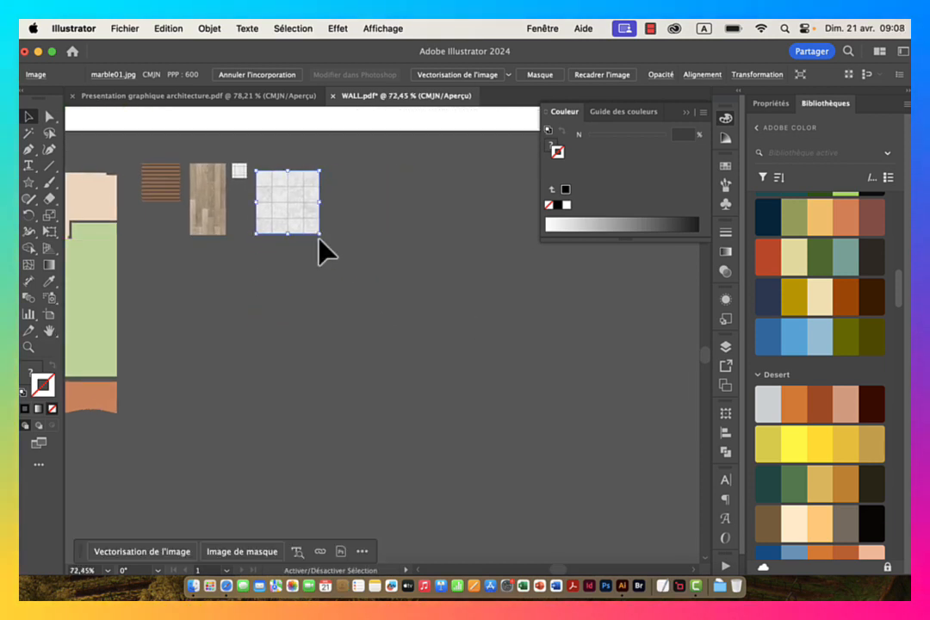
Step: Create a new pattern swatch from the embedded wood02.jpg texture
{"action": "left_click_drag", "start_coordinate": [253, 192], "coordinate": [482, 244]}
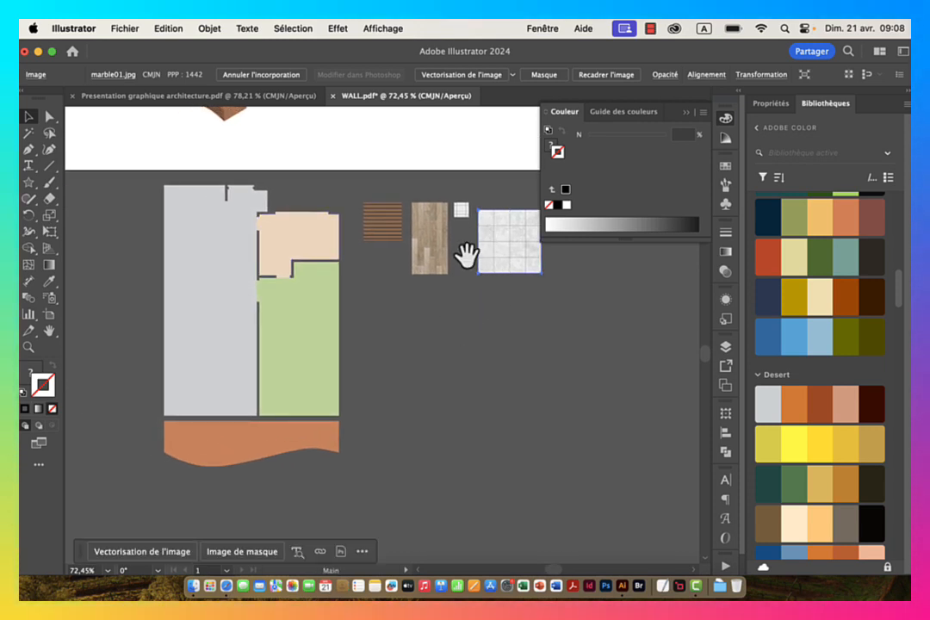
{"action": "left_click_drag", "start_coordinate": [366, 218], "coordinate": [345, 261]}
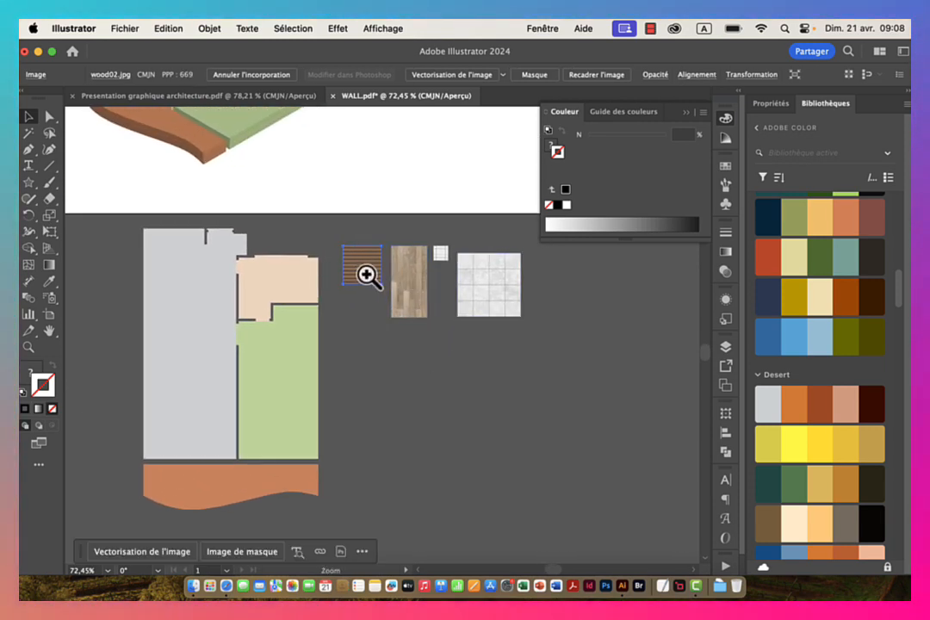
{"action": "left_click", "coordinate": [367, 276]}
{"action": "left_click_drag", "start_coordinate": [472, 269], "coordinate": [392, 262]}
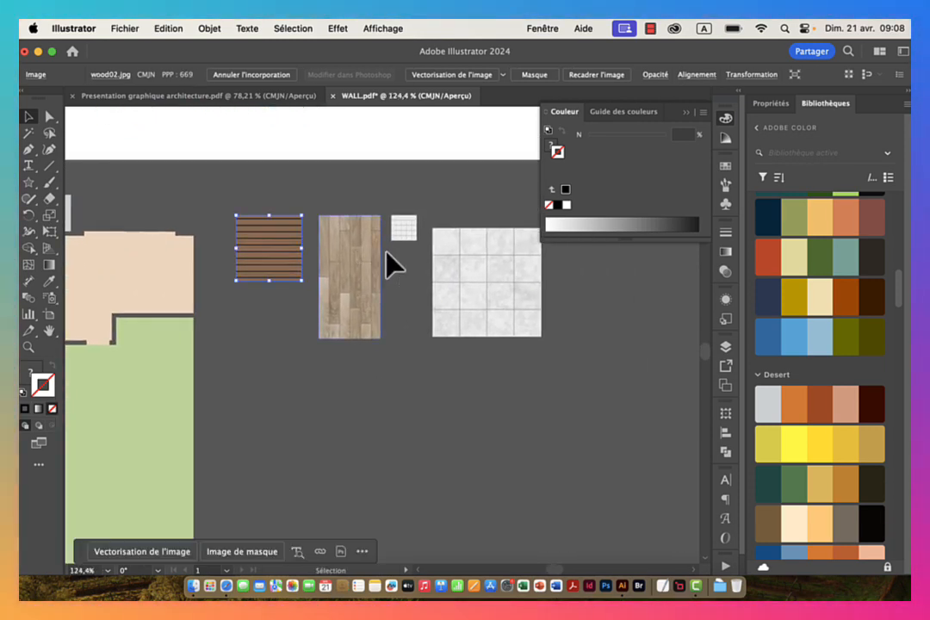
{"action": "left_click", "coordinate": [208, 31]}
{"action": "mouse_move", "coordinate": [265, 421]}
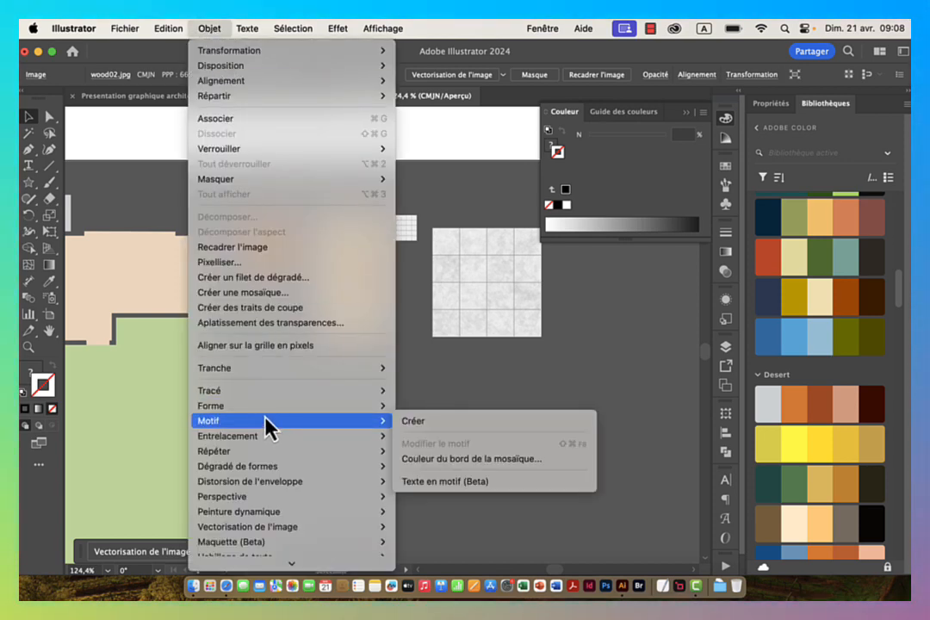
{"action": "left_click", "coordinate": [420, 427]}
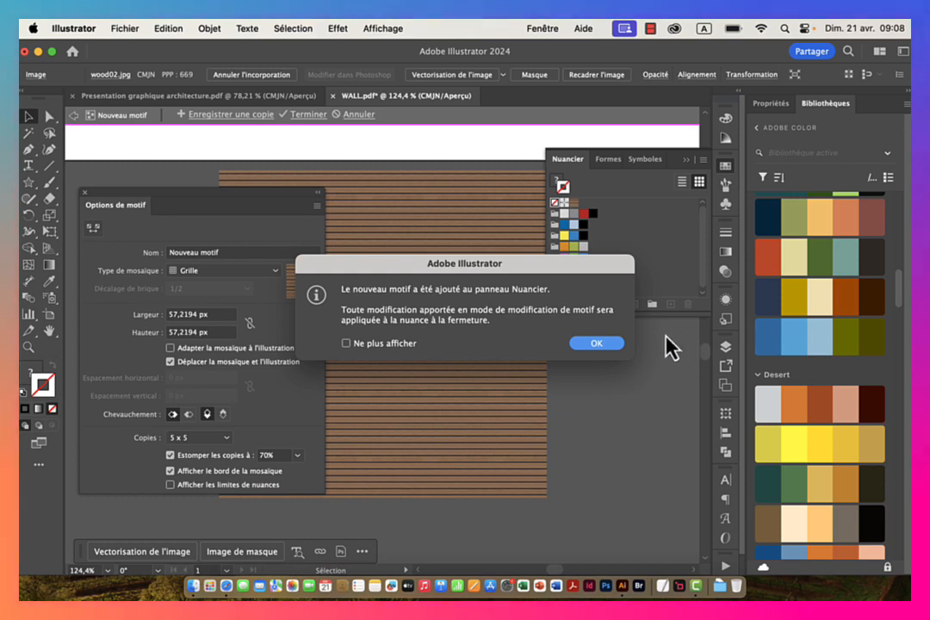
{"action": "left_click", "coordinate": [598, 343]}
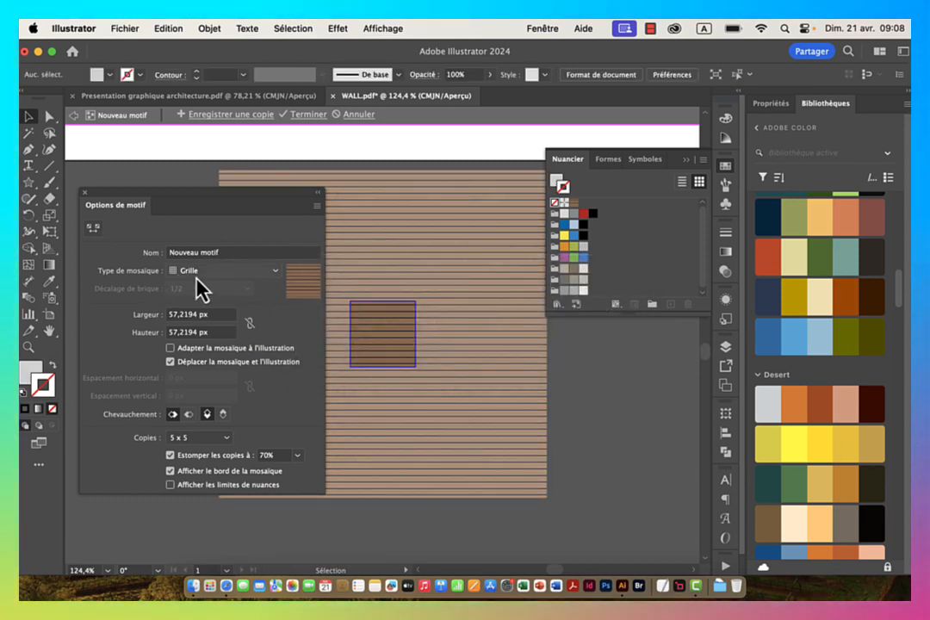
Step: Finish editing the wood02.jpg pattern and create a new pattern swatch from the embedded wood01.jpg texture
{"action": "left_click", "coordinate": [303, 116]}
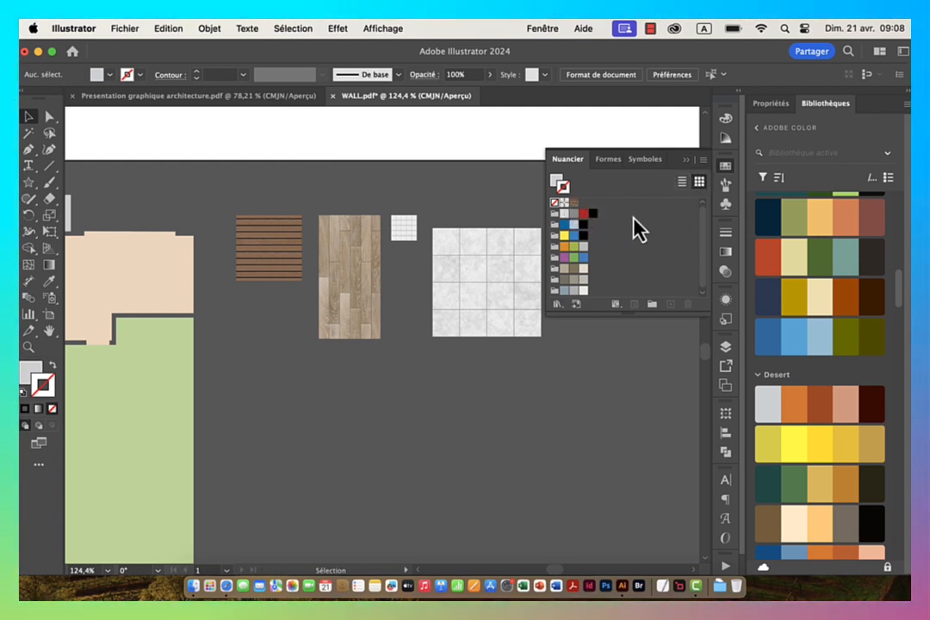
{"action": "left_click", "coordinate": [357, 257]}
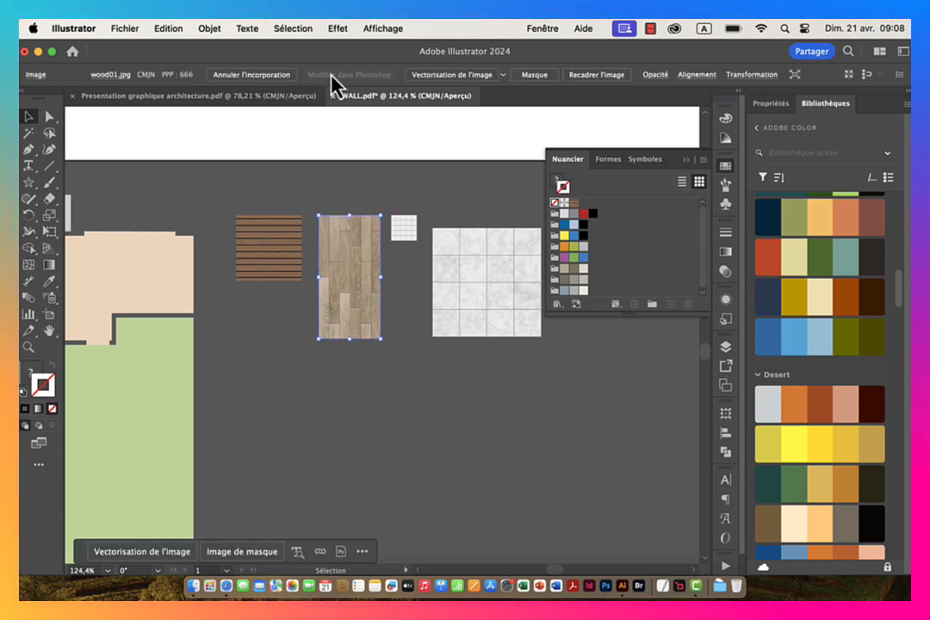
{"action": "left_click", "coordinate": [208, 31]}
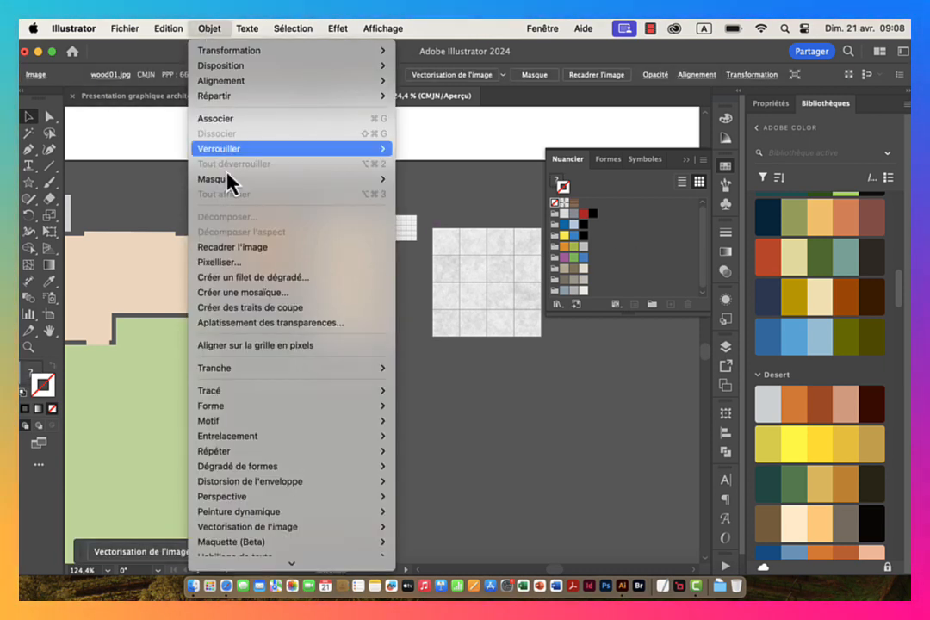
{"action": "mouse_move", "coordinate": [264, 428]}
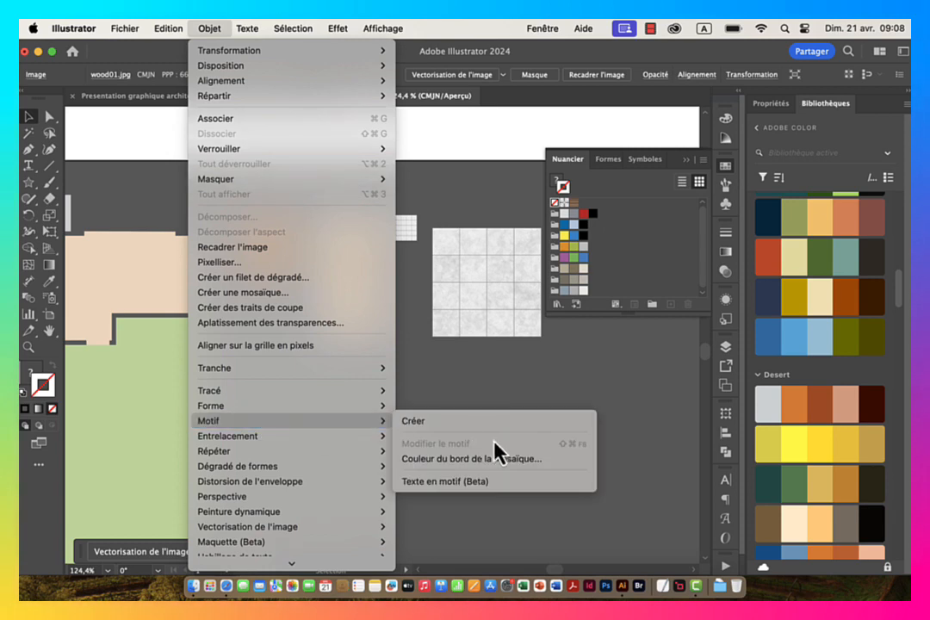
{"action": "left_click", "coordinate": [427, 423]}
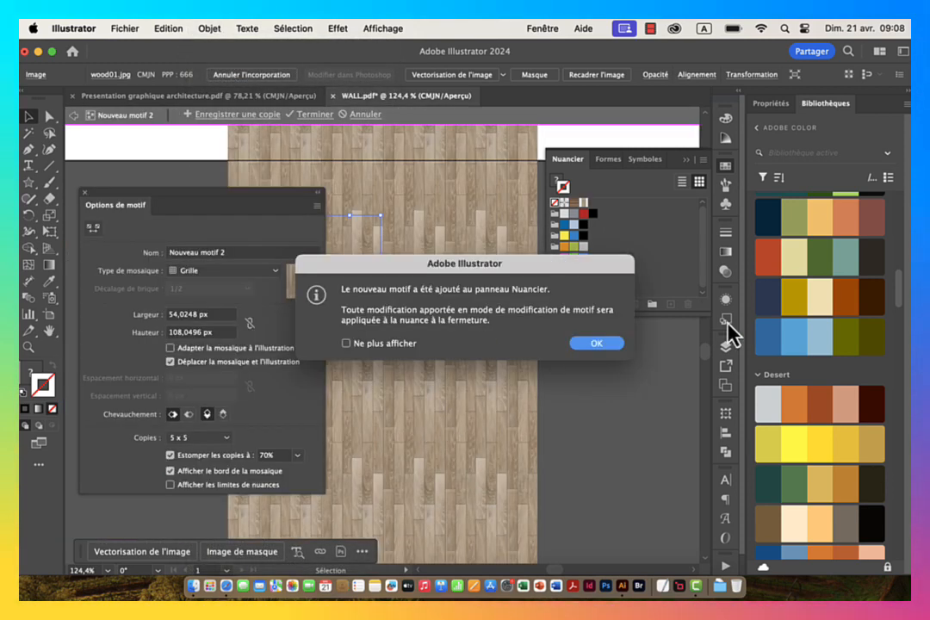
{"action": "left_click", "coordinate": [596, 343]}
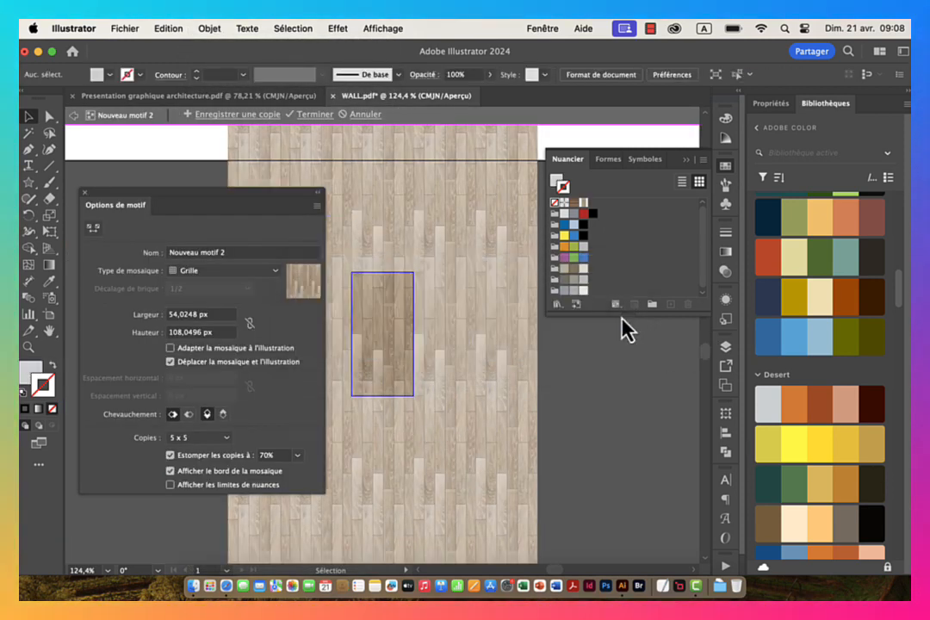
{"action": "left_click", "coordinate": [317, 125]}
Step: Create a new pattern swatch from the embedded wc.jpg tile texture and finish pattern editing
{"action": "left_click", "coordinate": [404, 241]}
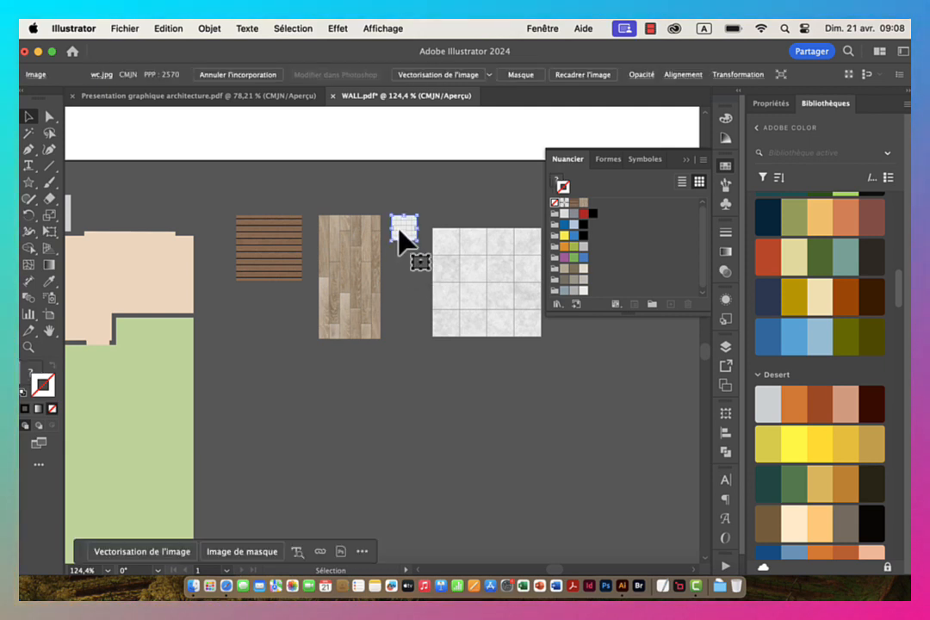
{"action": "left_click", "coordinate": [206, 31]}
{"action": "mouse_move", "coordinate": [248, 422]}
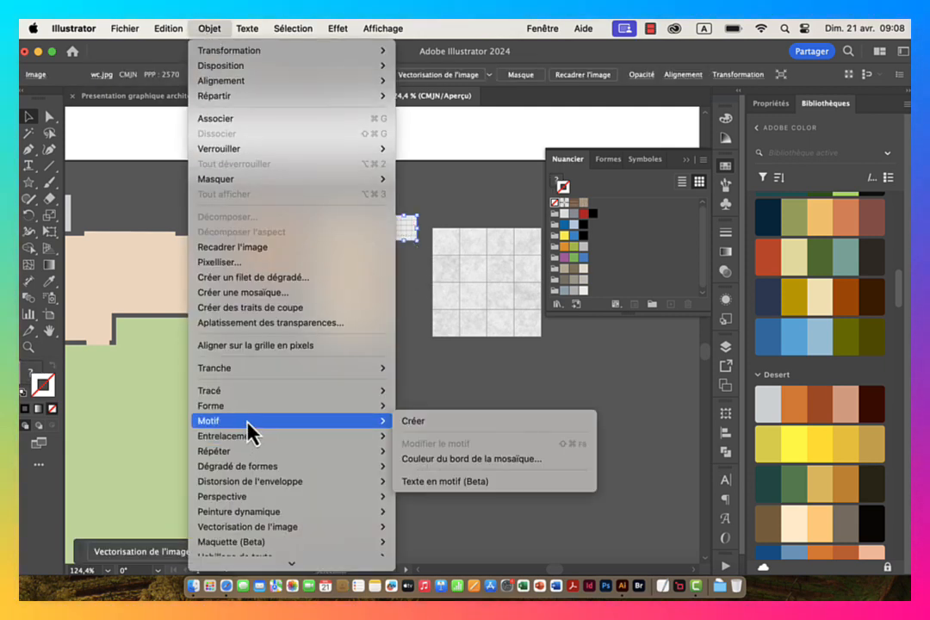
{"action": "left_click", "coordinate": [413, 421]}
{"action": "left_click", "coordinate": [597, 344]}
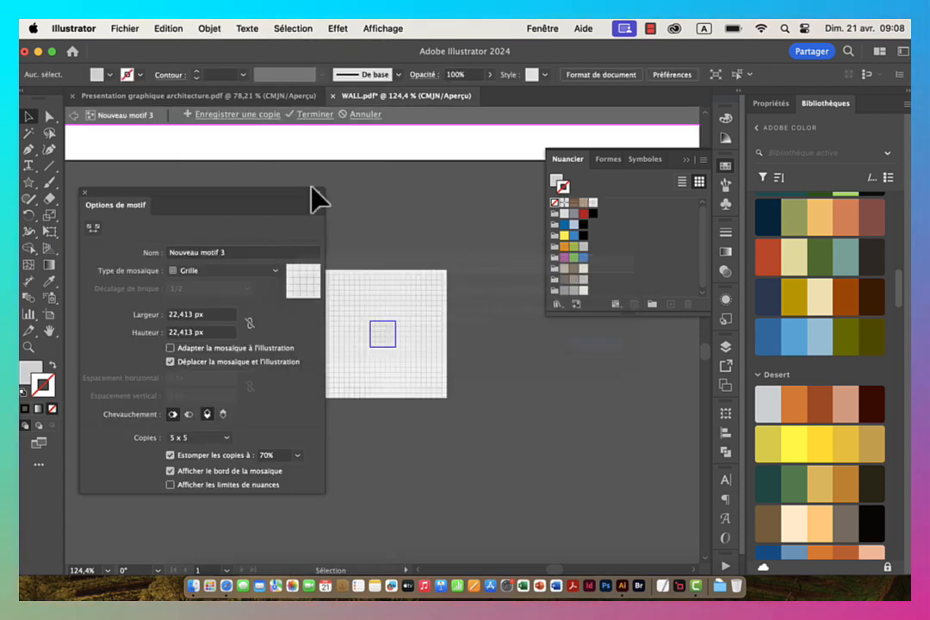
{"action": "left_click", "coordinate": [312, 125]}
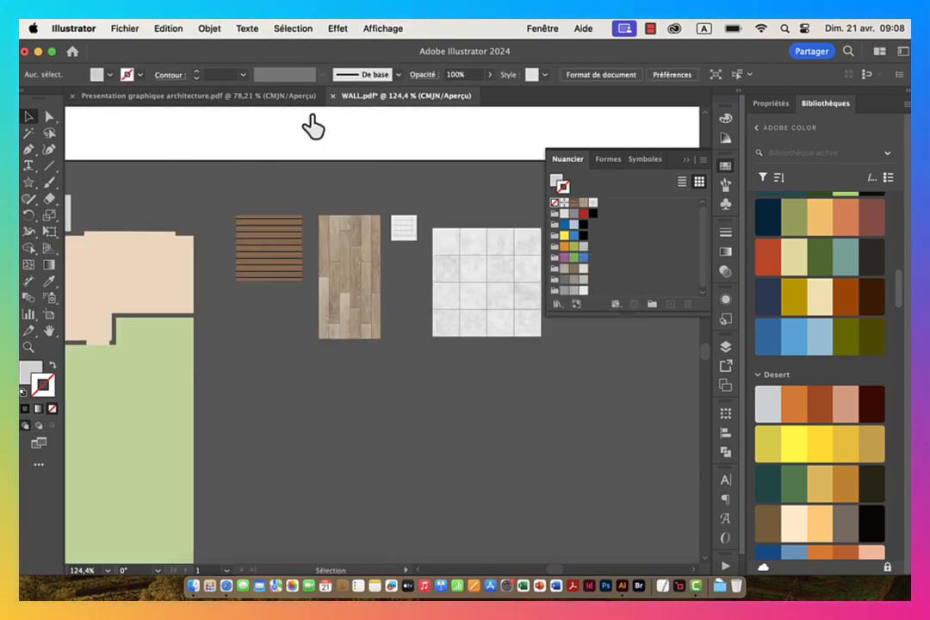
Step: Create a new pattern swatch from the embedded marble01.jpg texture and finish pattern editing
{"action": "left_click", "coordinate": [473, 276]}
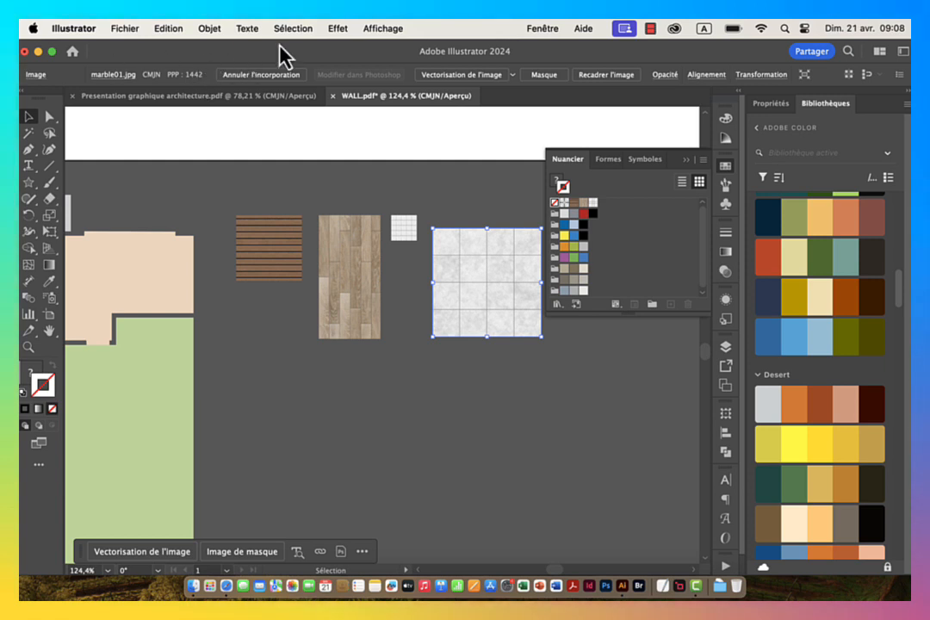
{"action": "left_click", "coordinate": [209, 33]}
{"action": "mouse_move", "coordinate": [261, 421]}
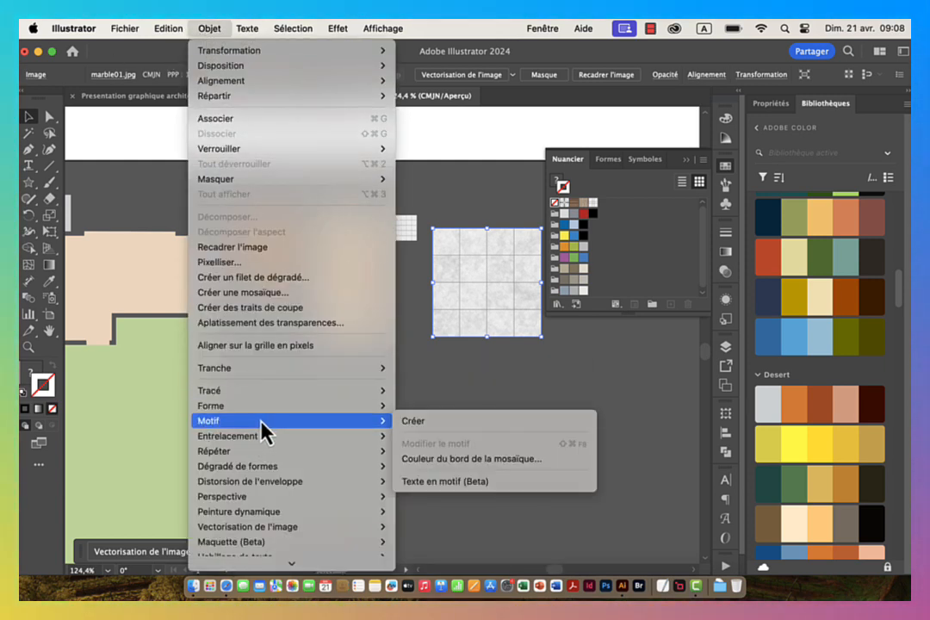
{"action": "left_click", "coordinate": [447, 423]}
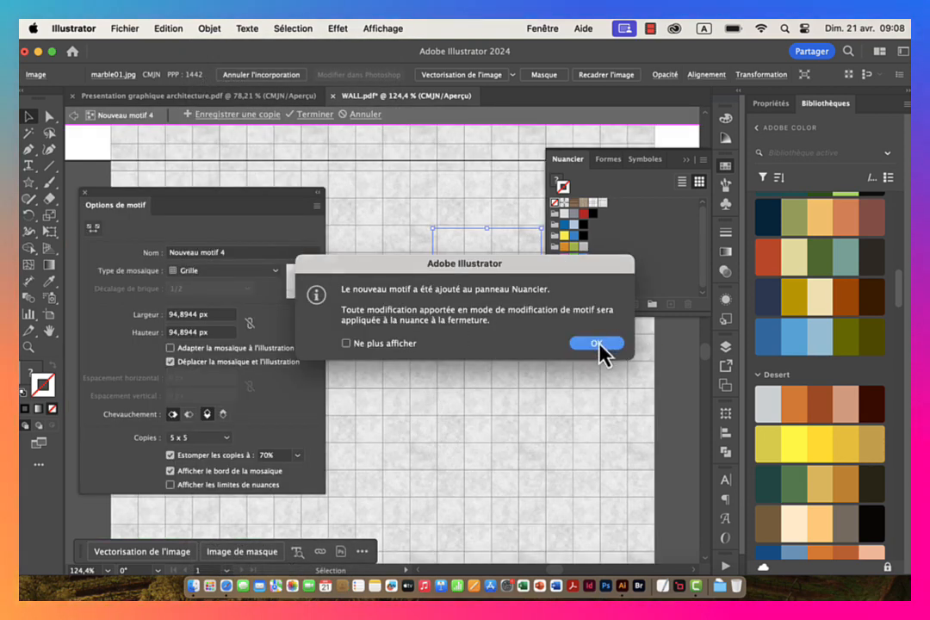
{"action": "left_click", "coordinate": [600, 344]}
{"action": "left_click", "coordinate": [313, 115]}
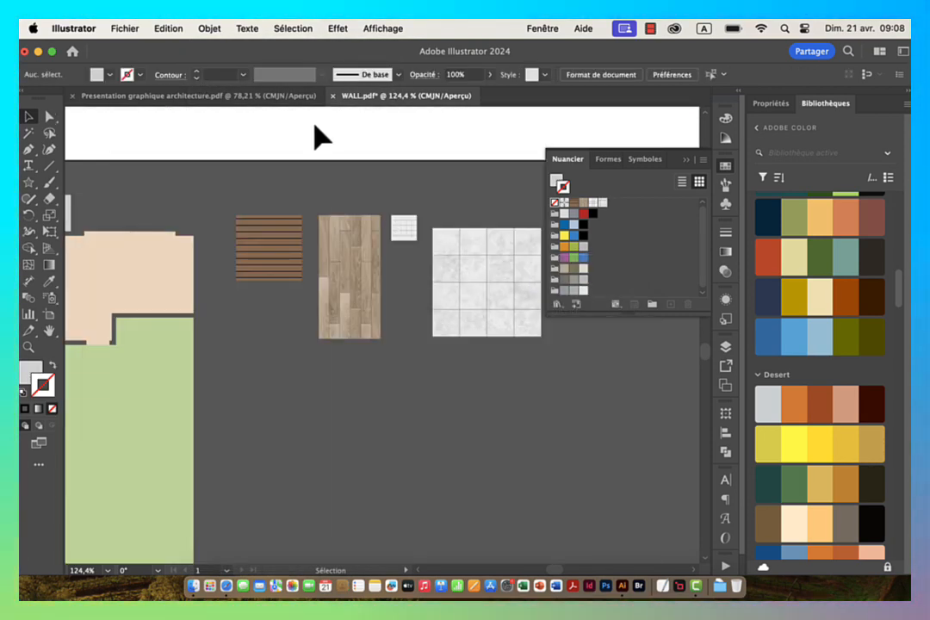
Step: Fill the large grey room shape of the flat plan with the marble01.jpg pattern swatch
{"action": "mouse_move", "coordinate": [451, 371]}
{"action": "left_mouse_down"}
{"action": "mouse_move", "coordinate": [295, 356]}
{"action": "mouse_move", "coordinate": [334, 290]}
{"action": "left_mouse_up"}
{"action": "left_click", "coordinate": [271, 258]}
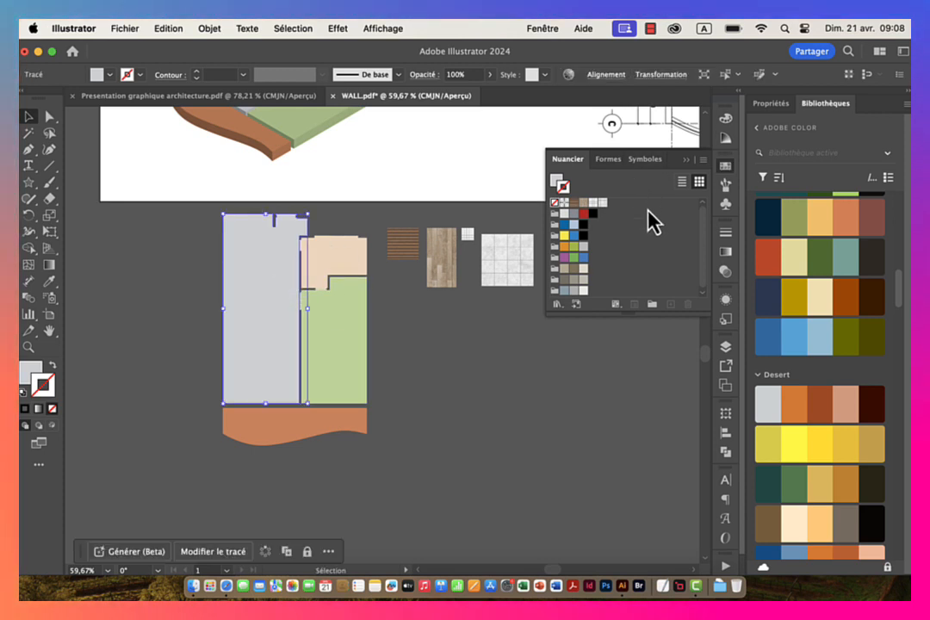
{"action": "left_click", "coordinate": [554, 179]}
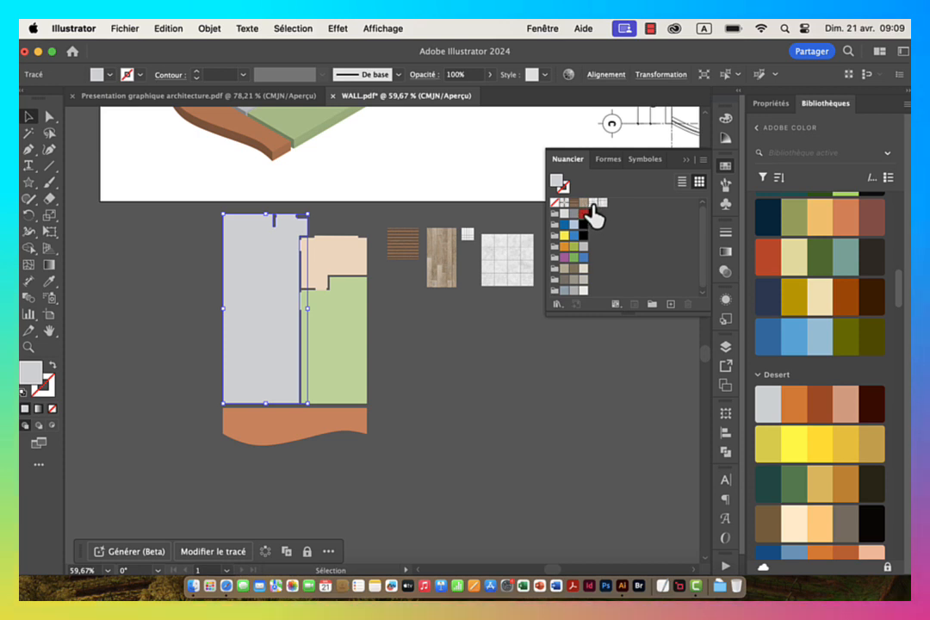
{"action": "left_click_drag", "start_coordinate": [601, 203], "coordinate": [294, 317]}
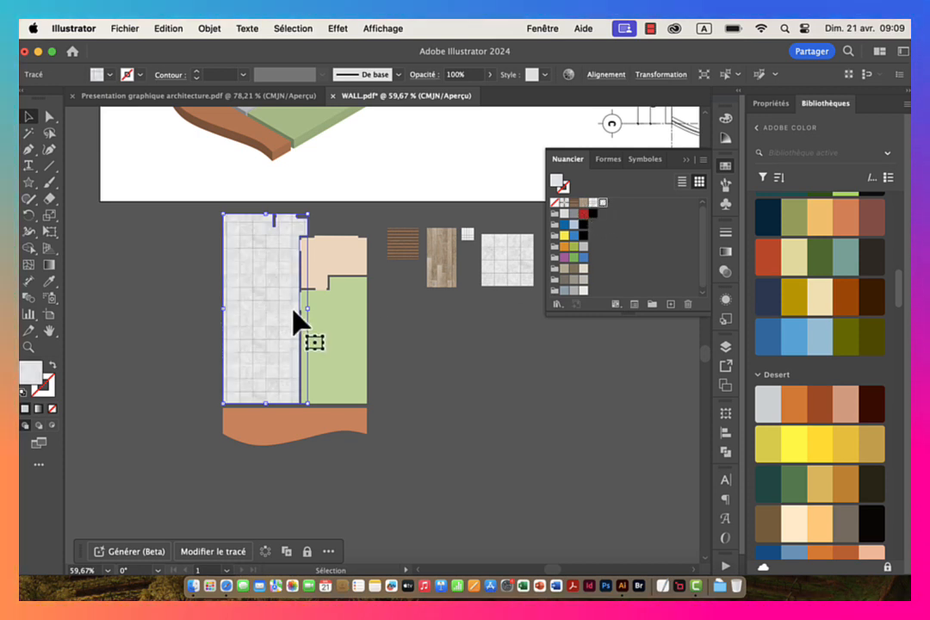
Step: Fill the beige bathroom shape of the flat plan with the wc.jpg tile pattern swatch
{"action": "left_click", "coordinate": [326, 258]}
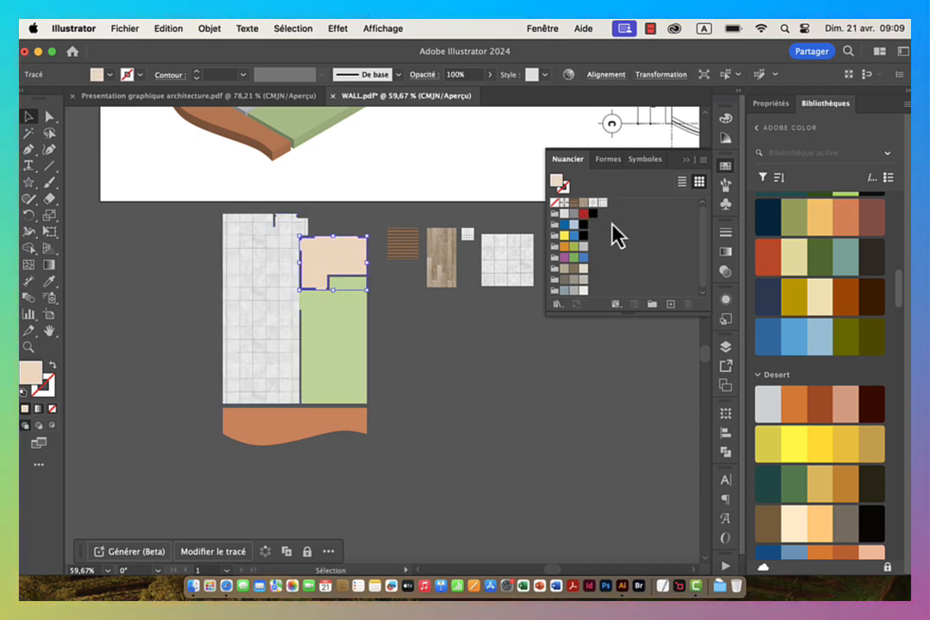
{"action": "left_click", "coordinate": [368, 230]}
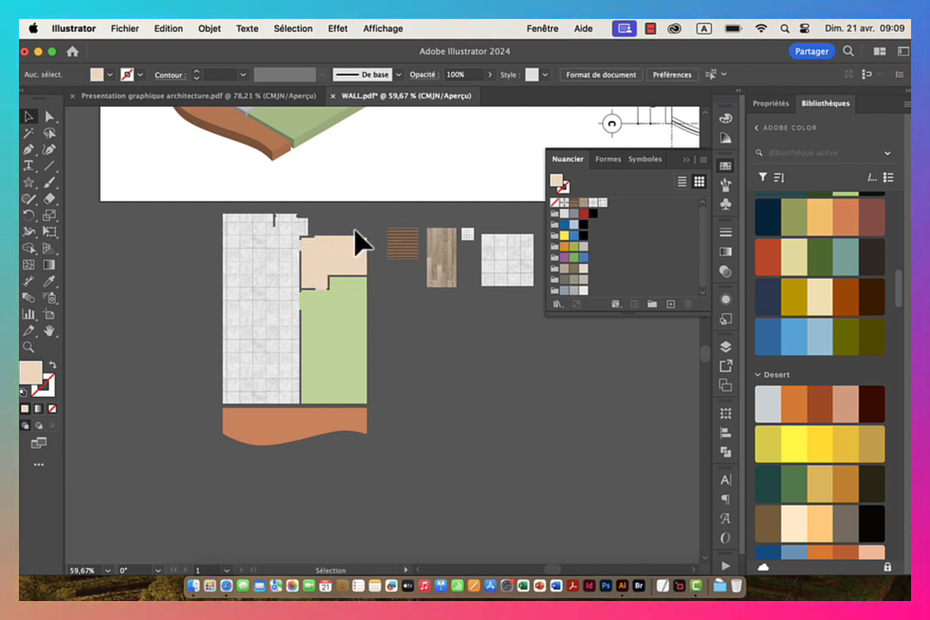
{"action": "left_click_drag", "start_coordinate": [320, 257], "coordinate": [319, 239]}
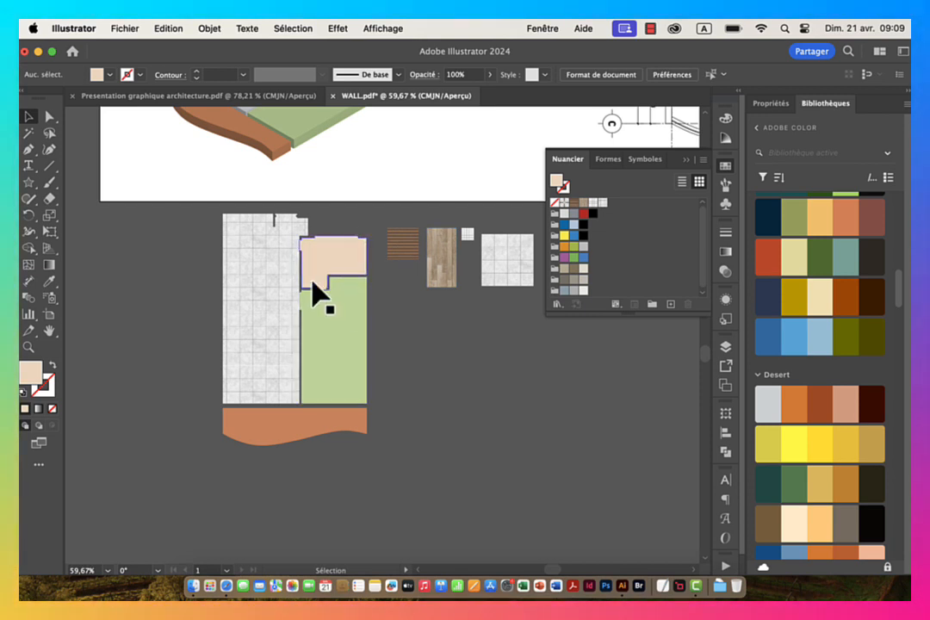
{"action": "left_click", "coordinate": [325, 259]}
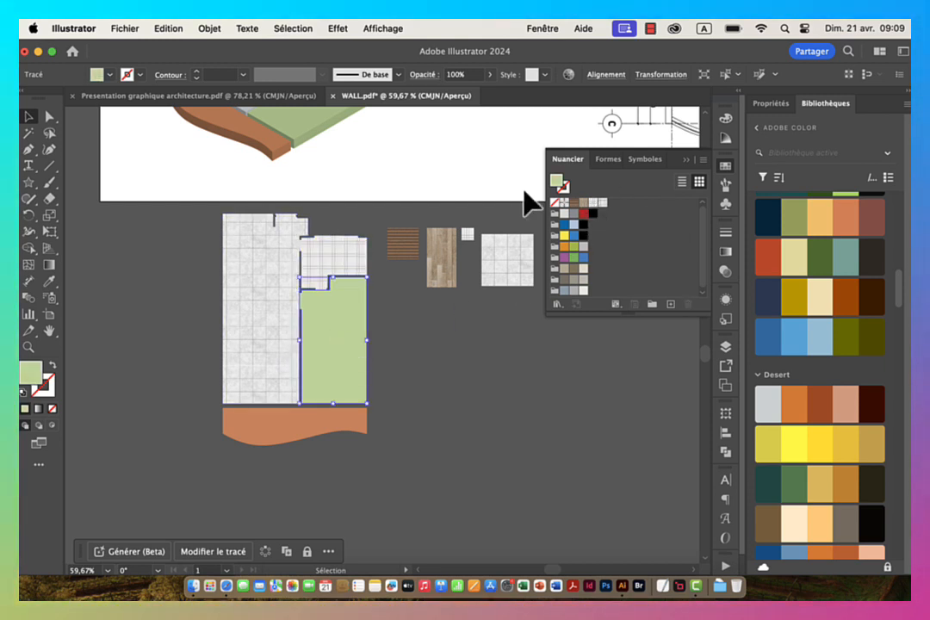
Step: Fill the green room shape with the wood01.jpg pattern and the curved terrace shape with the wood02.jpg pattern
{"action": "left_click", "coordinate": [582, 204]}
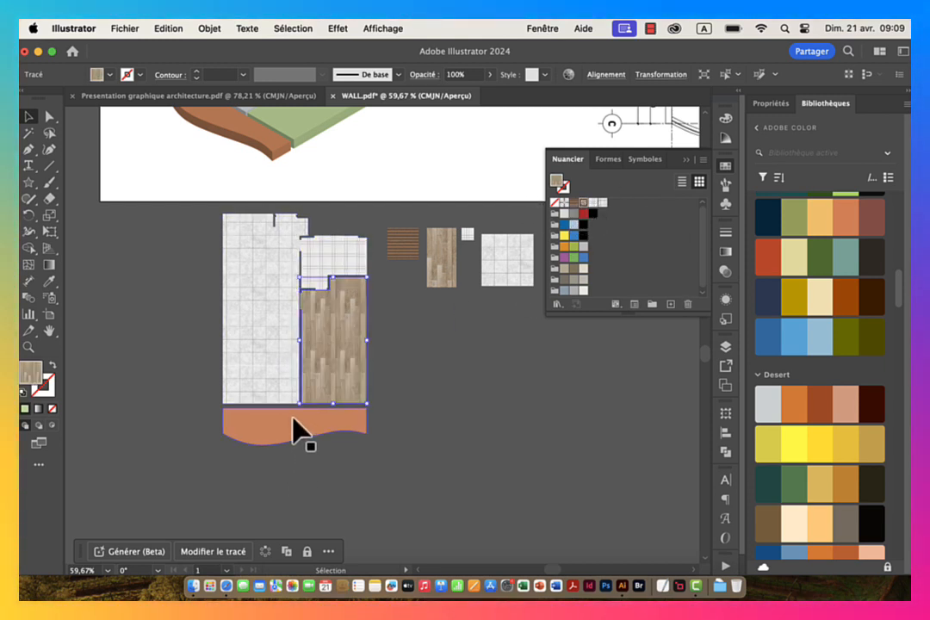
{"action": "left_click", "coordinate": [297, 428]}
{"action": "left_click", "coordinate": [573, 202]}
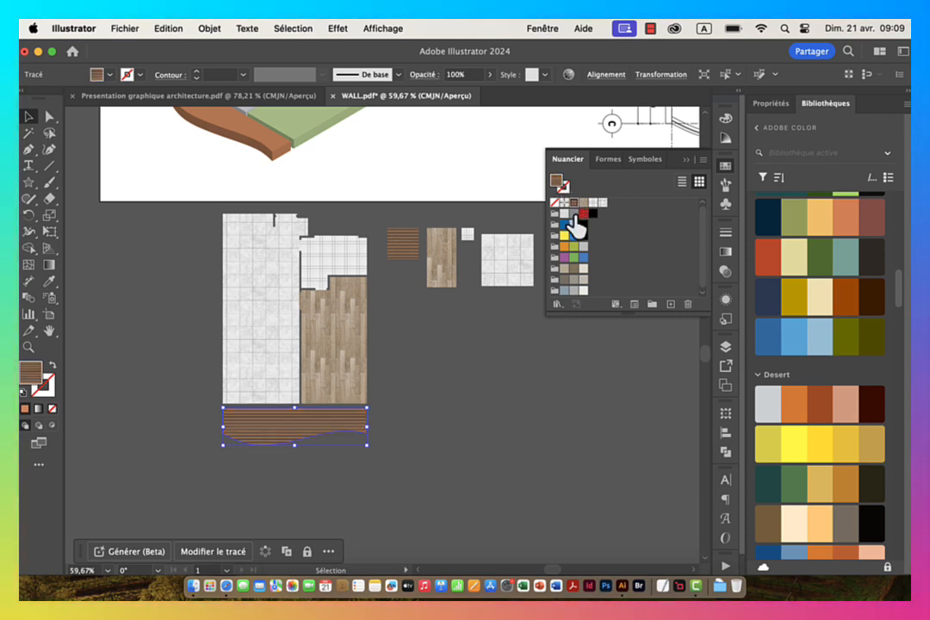
Step: Select the four textured room shapes and compare their layout with the furnished floor plan and the axonometric diagrams
{"action": "left_click_drag", "start_coordinate": [213, 222], "coordinate": [378, 443]}
{"action": "left_click_drag", "start_coordinate": [414, 383], "coordinate": [297, 376]}
{"action": "left_click_drag", "start_coordinate": [424, 245], "coordinate": [373, 350]}
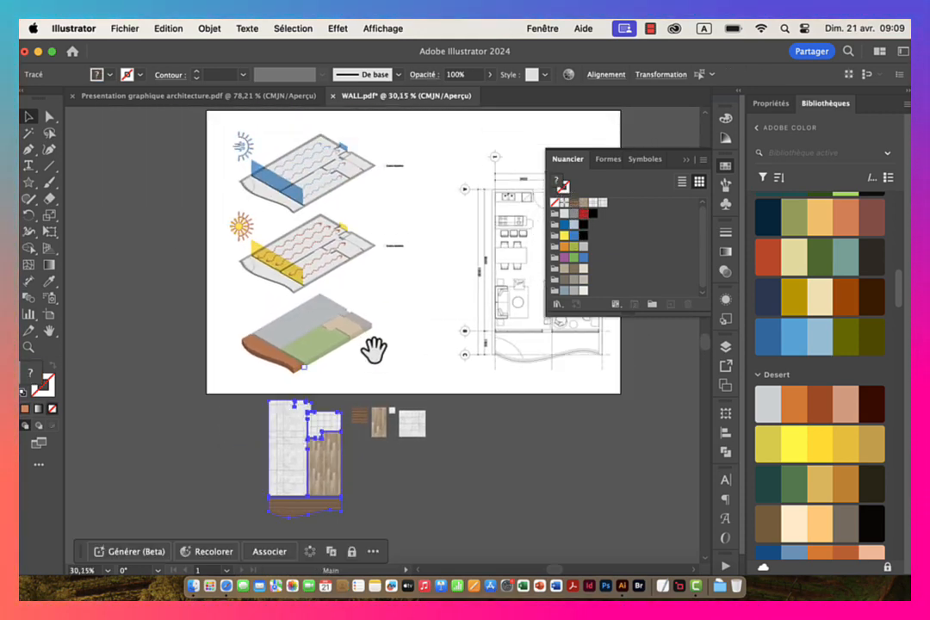
{"action": "left_click_drag", "start_coordinate": [463, 277], "coordinate": [286, 270]}
{"action": "left_click_drag", "start_coordinate": [389, 200], "coordinate": [445, 202]}
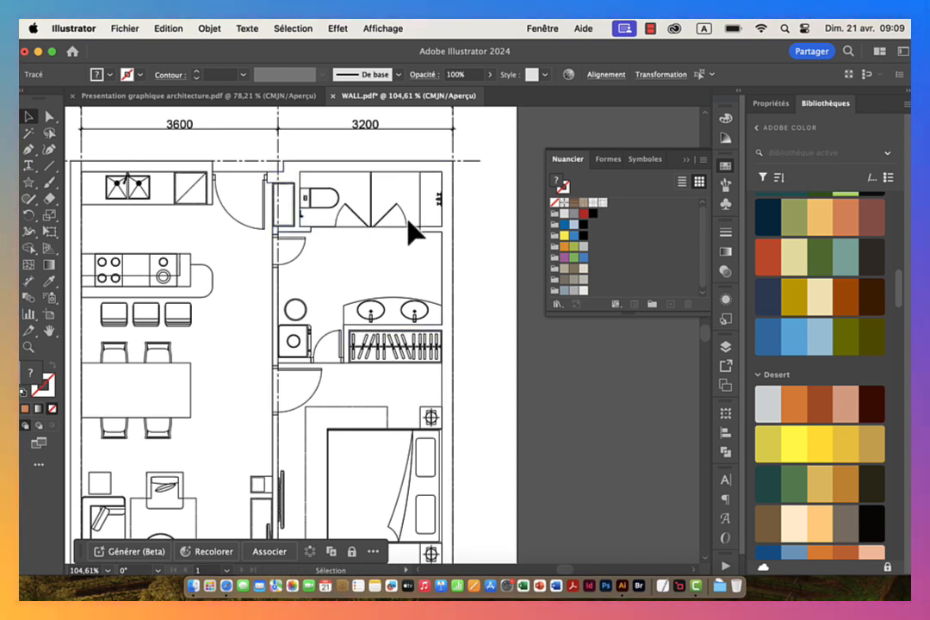
{"action": "key", "text": "space"}
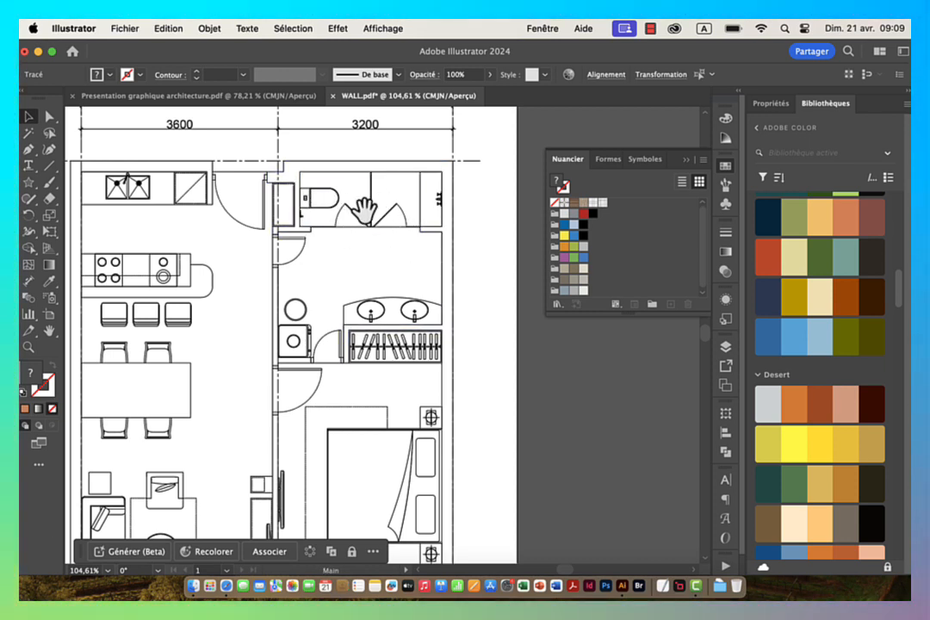
{"action": "left_click_drag", "start_coordinate": [428, 245], "coordinate": [306, 275]}
{"action": "left_click_drag", "start_coordinate": [187, 322], "coordinate": [457, 269]}
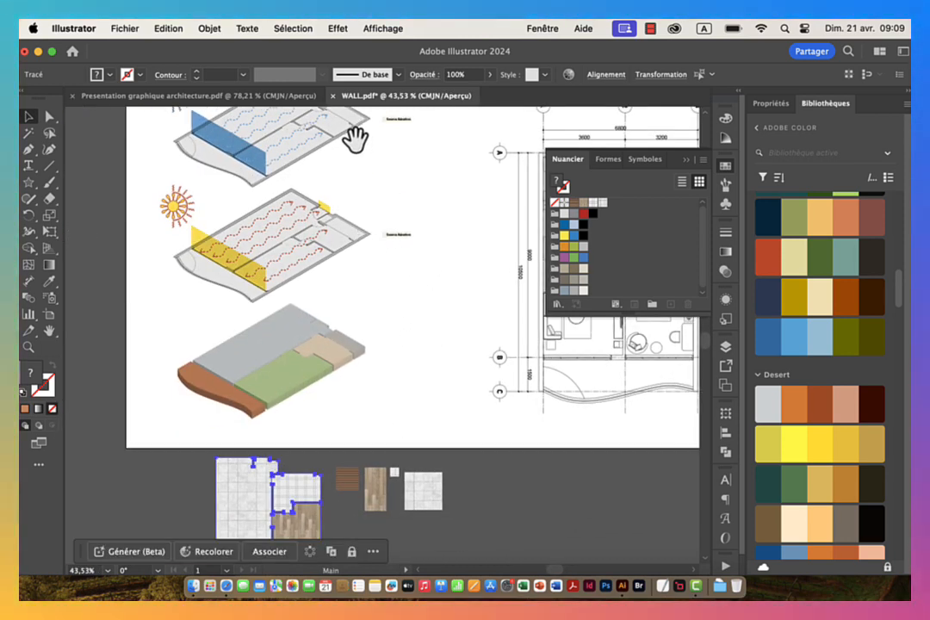
{"action": "left_click_drag", "start_coordinate": [352, 136], "coordinate": [315, 238]}
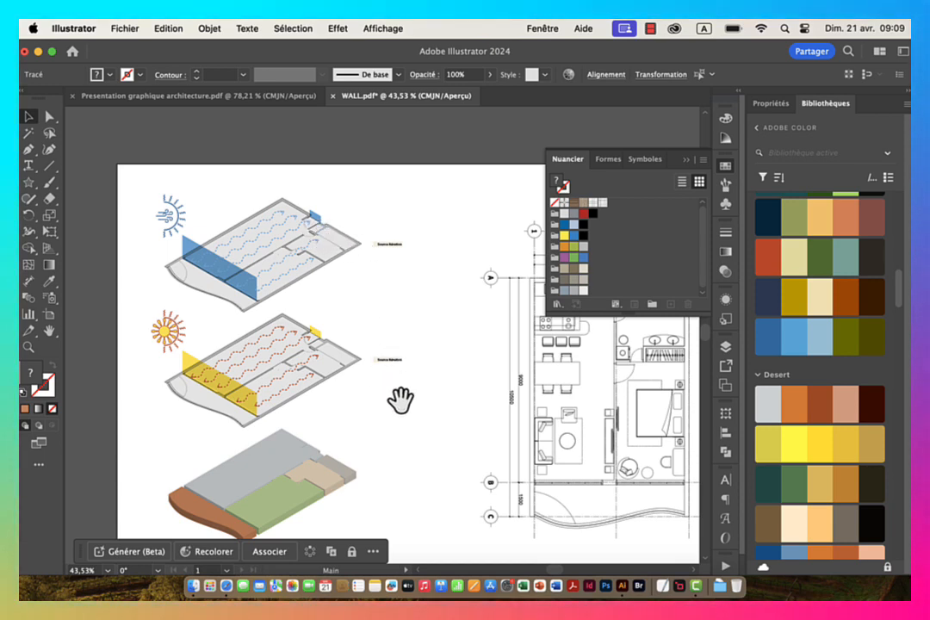
{"action": "left_click_drag", "start_coordinate": [400, 399], "coordinate": [336, 277]}
Step: Check the textured room shapes in outline view and return to the normal preview
{"action": "left_click", "coordinate": [156, 284]}
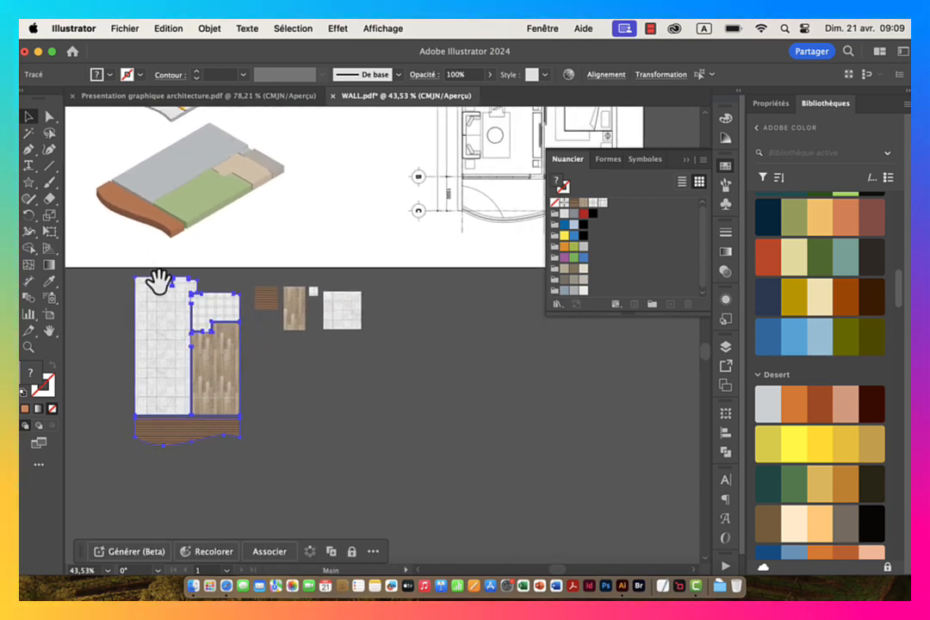
{"action": "left_click_drag", "start_coordinate": [157, 280], "coordinate": [298, 282]}
{"action": "key", "text": "super+y"}
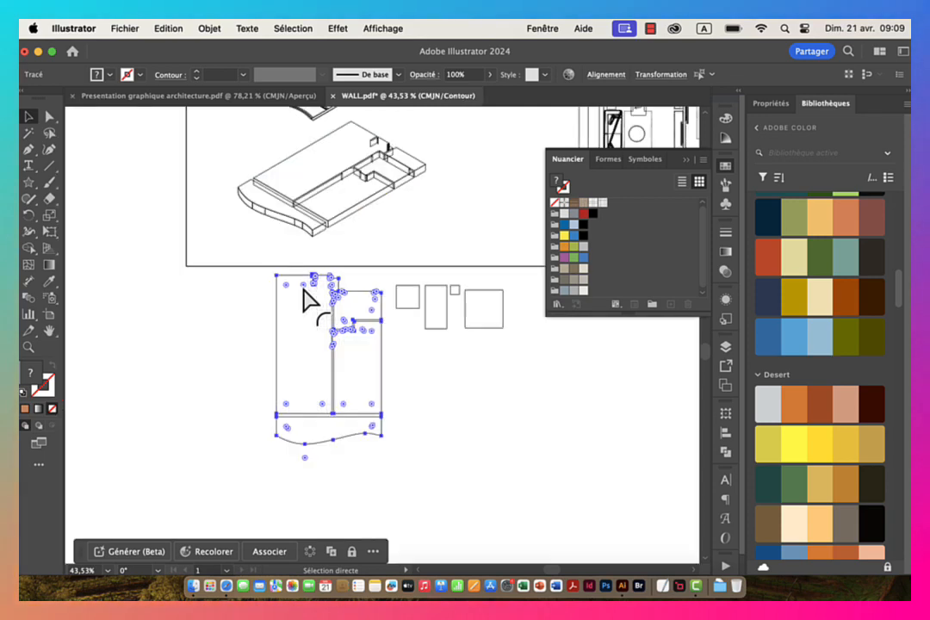
{"action": "key", "text": "super+y"}
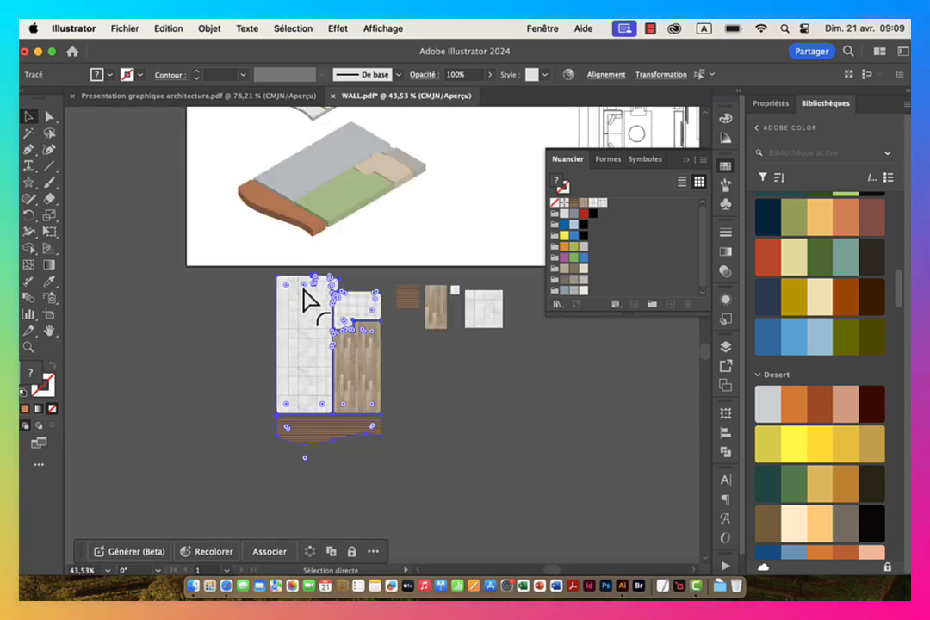
Step: Draw a rectangle about 105 × 40 px over the empty corner above the bathroom, aligned with the plan's outer edges
{"action": "left_click_drag", "start_coordinate": [366, 206], "coordinate": [309, 419]}
{"action": "left_click_drag", "start_coordinate": [355, 501], "coordinate": [329, 327]}
{"action": "left_click_drag", "start_coordinate": [271, 341], "coordinate": [446, 325]}
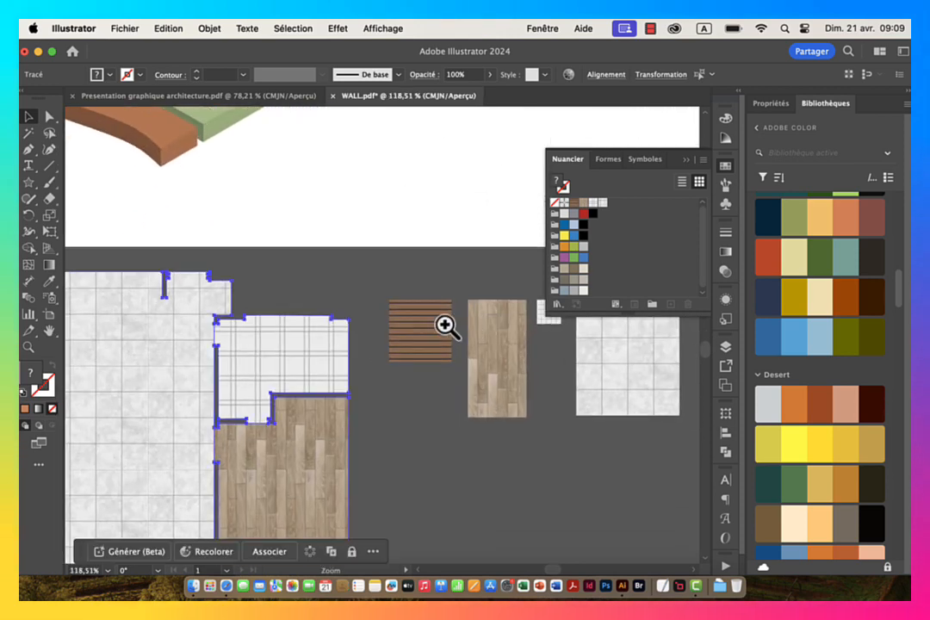
{"action": "left_click_drag", "start_coordinate": [270, 301], "coordinate": [409, 309]}
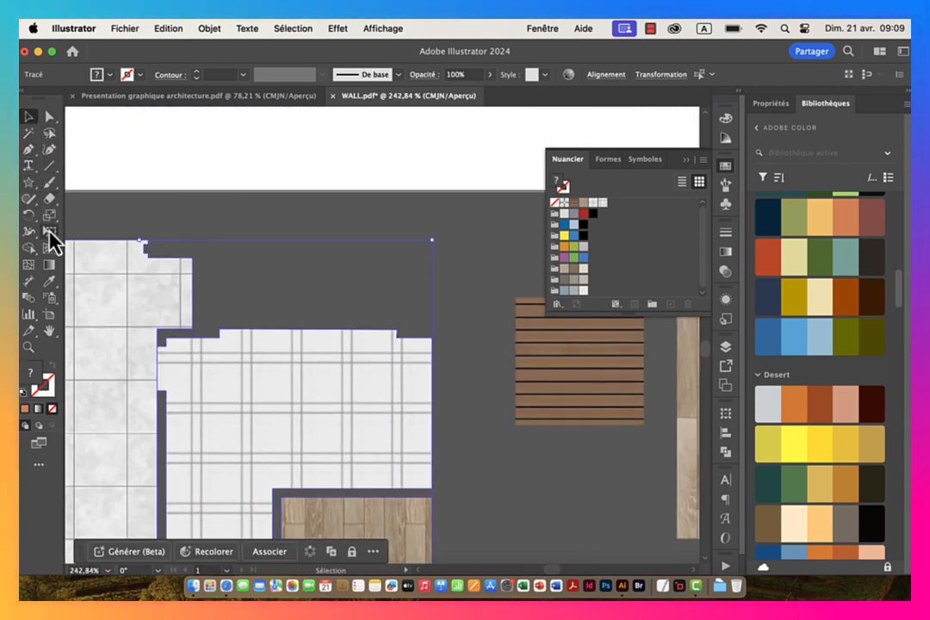
{"action": "left_click", "coordinate": [30, 186]}
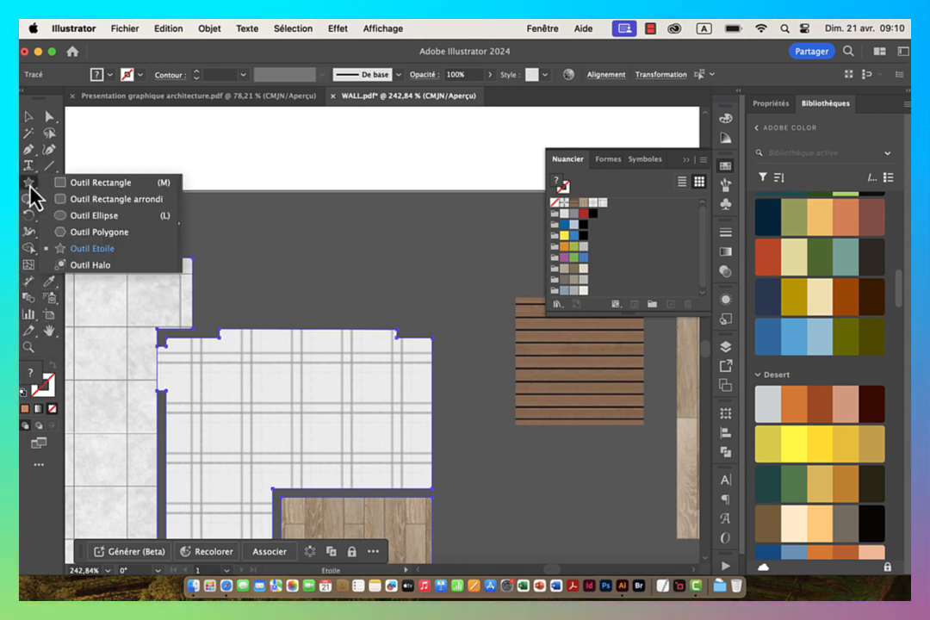
{"action": "left_click", "coordinate": [76, 183]}
{"action": "left_click_drag", "start_coordinate": [348, 305], "coordinate": [165, 296]}
{"action": "scroll", "coordinate": [281, 433], "scroll_direction": "up", "scroll_amount": 5}
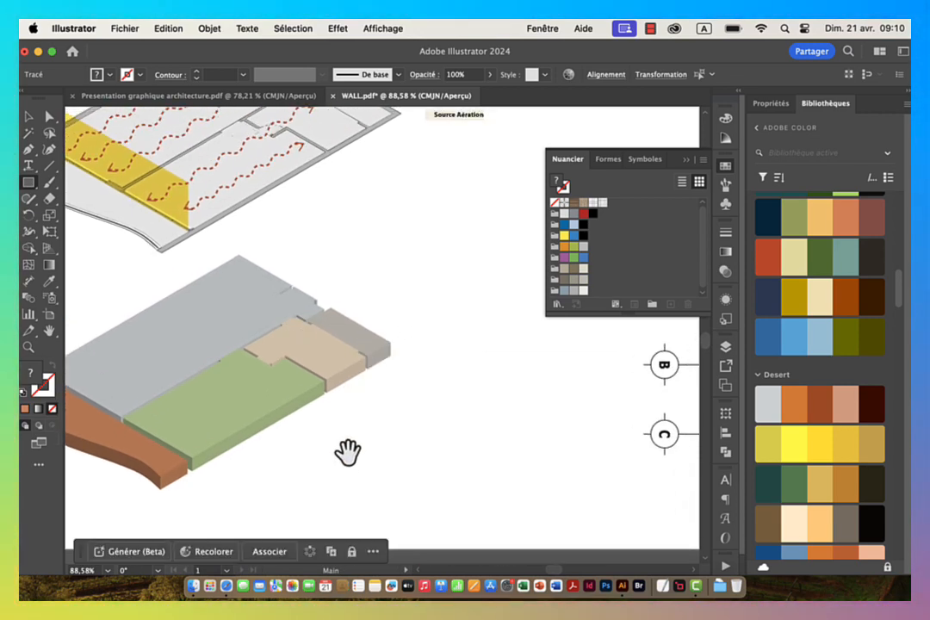
{"action": "left_click_drag", "start_coordinate": [348, 457], "coordinate": [373, 189]}
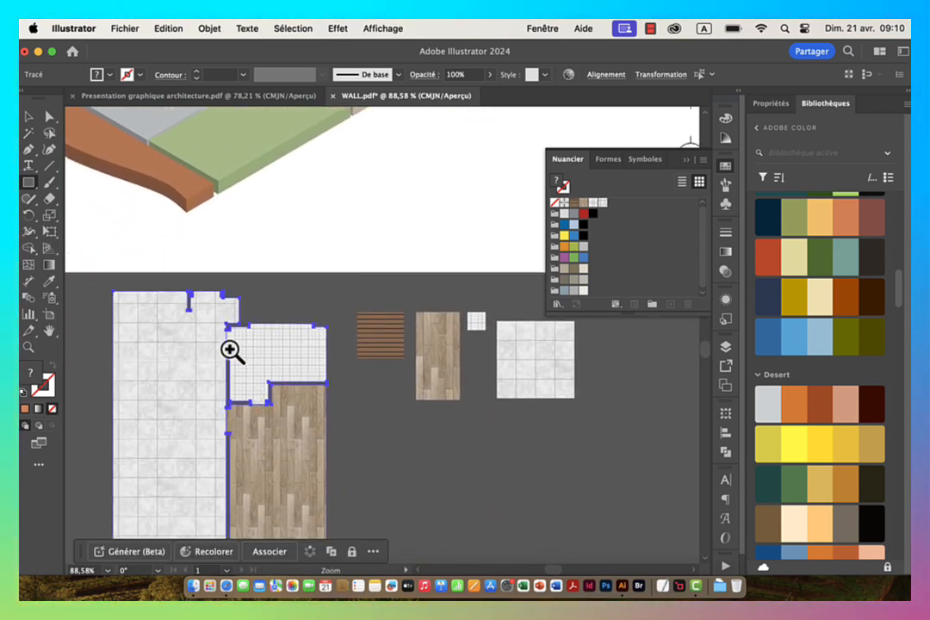
{"action": "left_click_drag", "start_coordinate": [234, 332], "coordinate": [313, 322]}
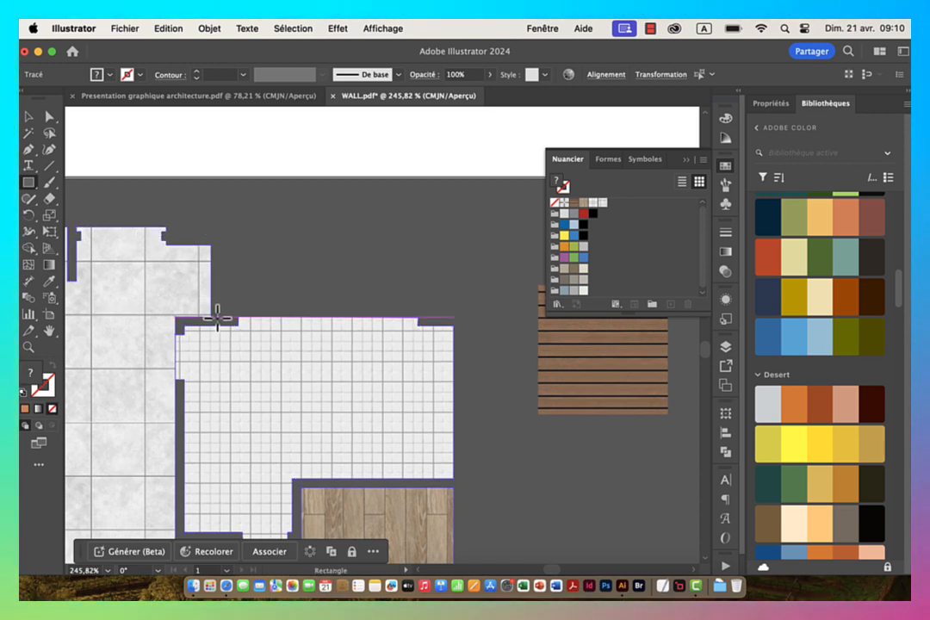
{"action": "left_click_drag", "start_coordinate": [217, 317], "coordinate": [443, 233]}
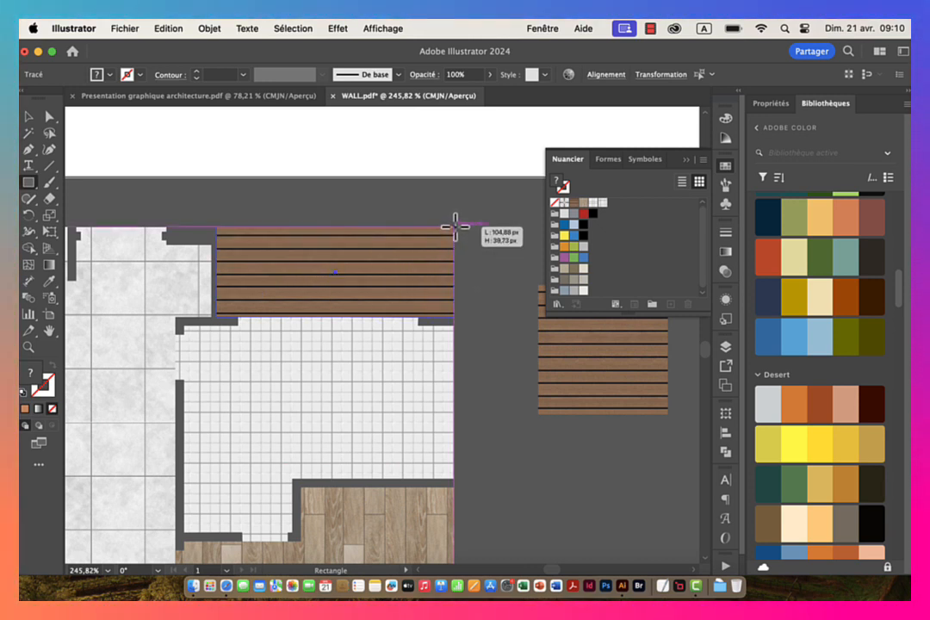
{"action": "left_click_drag", "start_coordinate": [455, 226], "coordinate": [454, 229]}
Step: Fill the new corner rectangle with the small-tile pattern used for the bathroom and deselect it
{"action": "left_click", "coordinate": [33, 121]}
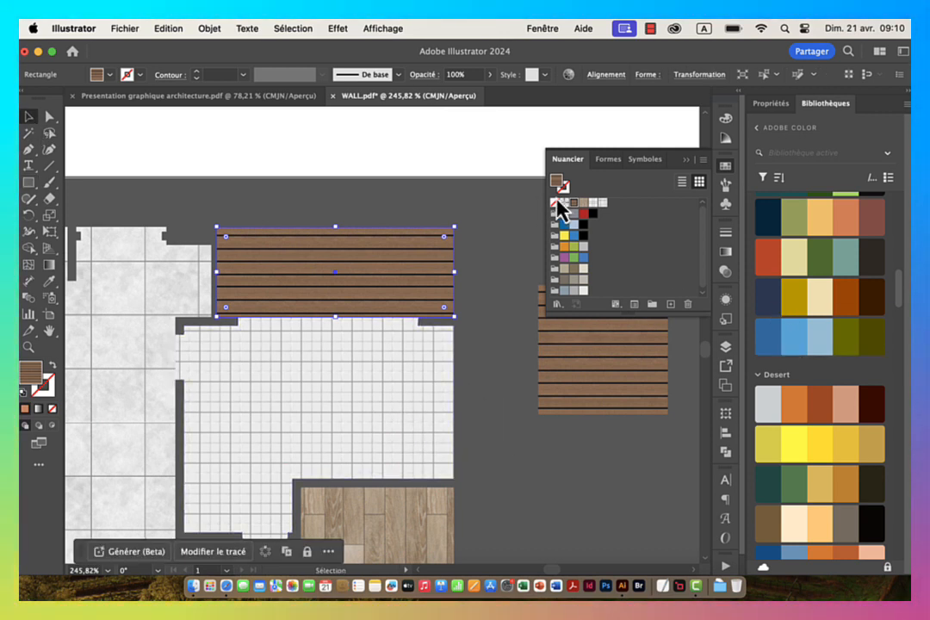
{"action": "left_click", "coordinate": [592, 203]}
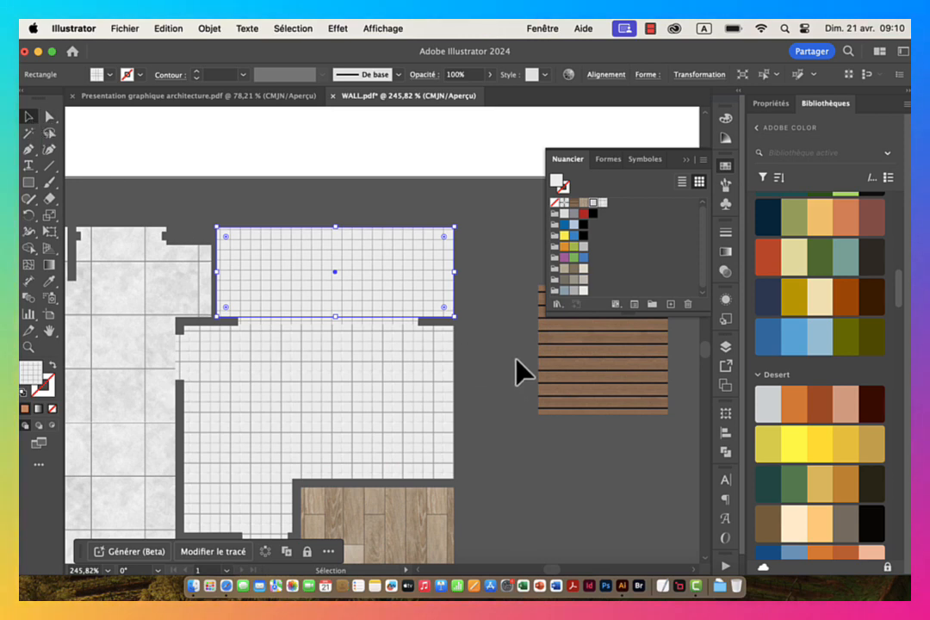
{"action": "left_click", "coordinate": [494, 338]}
Step: Group all the textured room shapes of the flat plan, including the new corner rectangle
{"action": "key", "text": "super+space"}
{"action": "left_click_drag", "start_coordinate": [305, 342], "coordinate": [379, 346]}
{"action": "left_click_drag", "start_coordinate": [456, 373], "coordinate": [376, 374]}
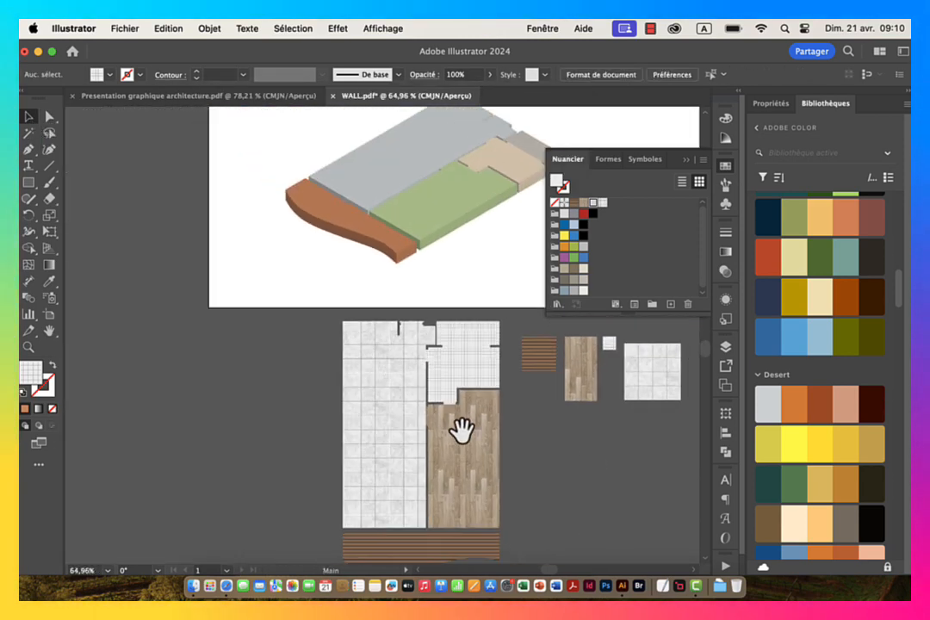
{"action": "left_click_drag", "start_coordinate": [465, 431], "coordinate": [344, 332]}
{"action": "left_click_drag", "start_coordinate": [197, 219], "coordinate": [366, 463]}
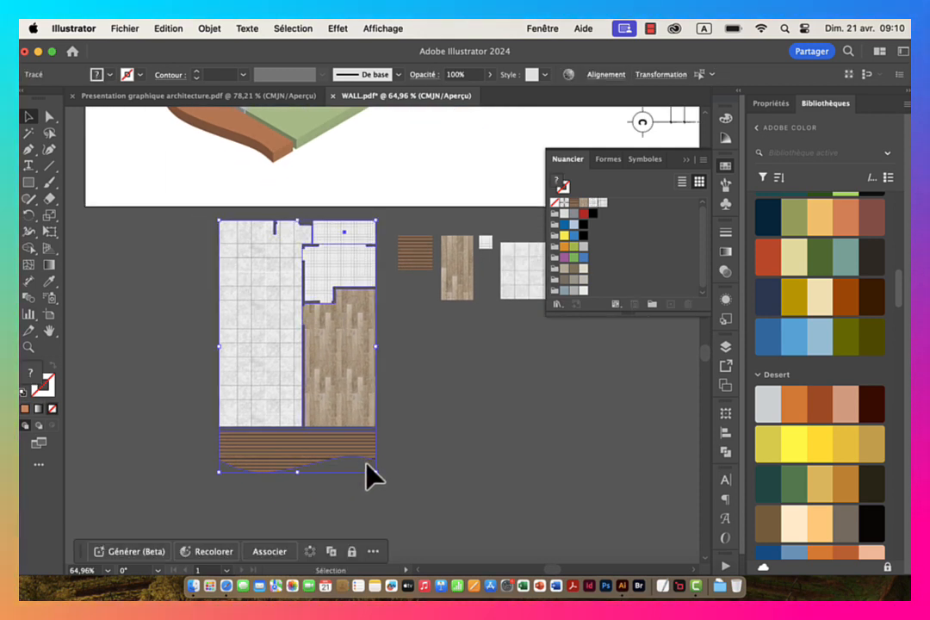
{"action": "left_click", "coordinate": [210, 28]}
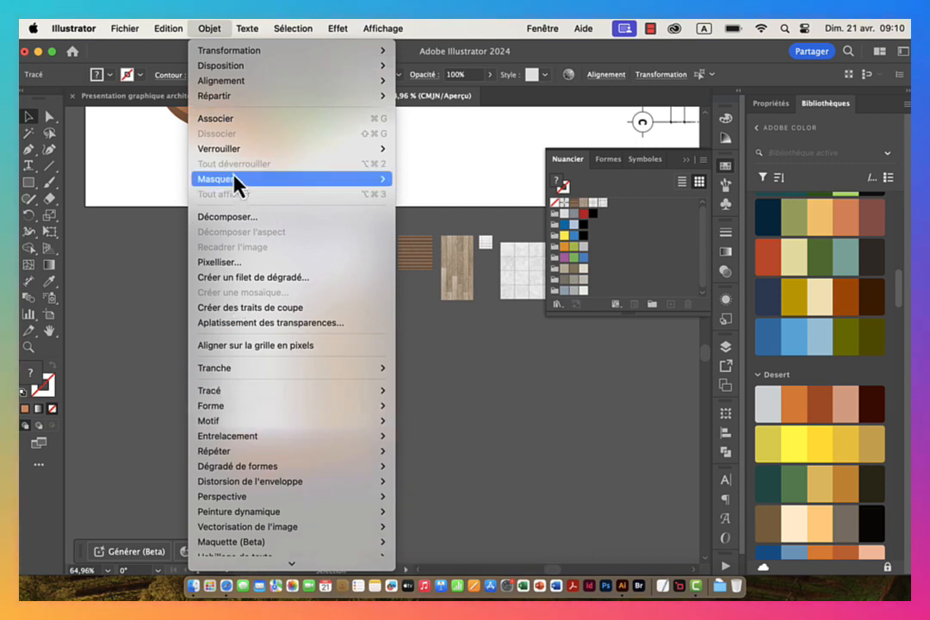
{"action": "left_click", "coordinate": [222, 119]}
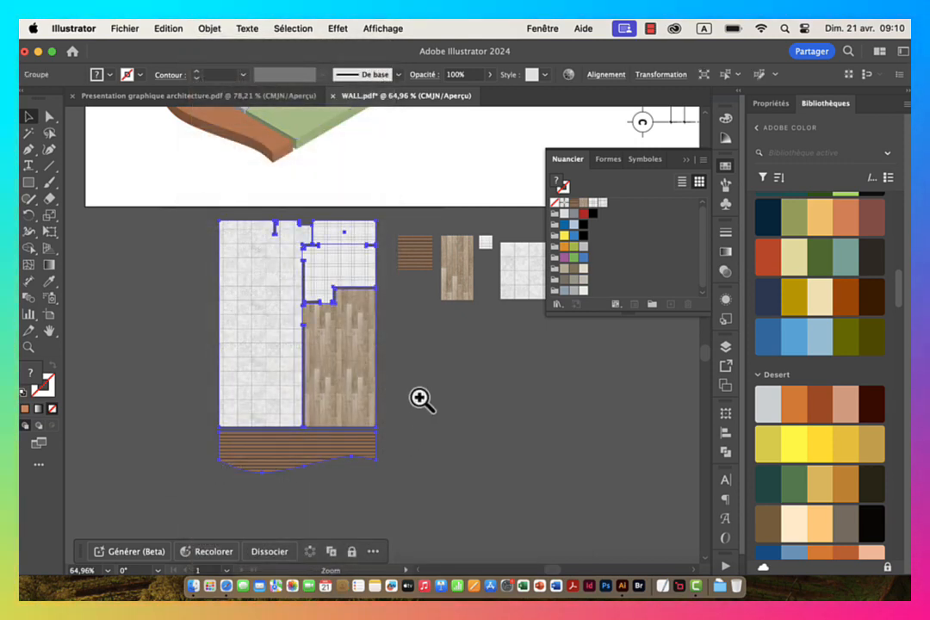
Step: Extend the artboard's lower edge down so that it contains the textured plan and the texture samples
{"action": "left_click_drag", "start_coordinate": [416, 398], "coordinate": [304, 398]}
{"action": "left_click_drag", "start_coordinate": [446, 376], "coordinate": [331, 444]}
{"action": "left_click_drag", "start_coordinate": [417, 460], "coordinate": [307, 462]}
{"action": "left_click_drag", "start_coordinate": [361, 491], "coordinate": [324, 447]}
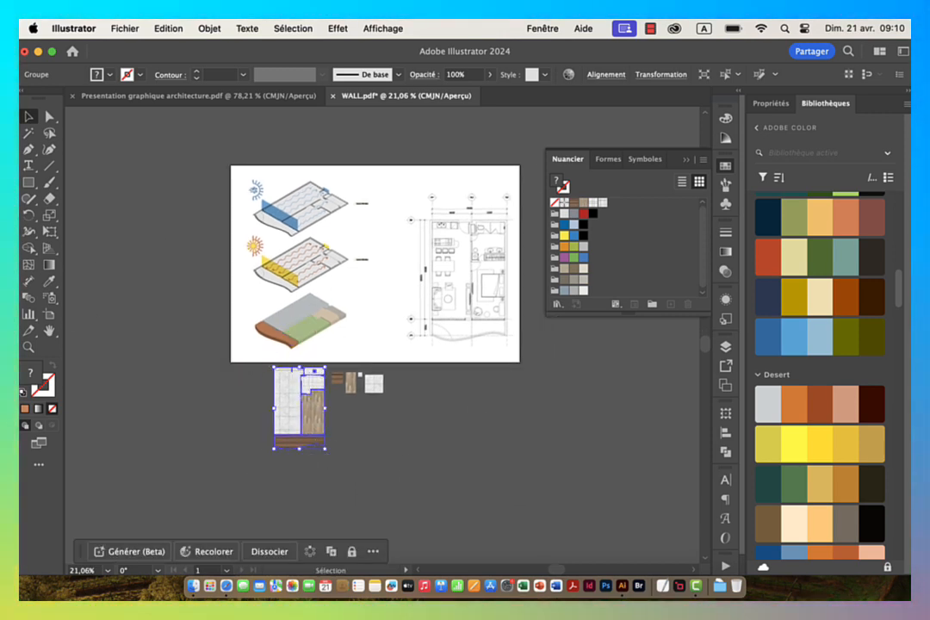
{"action": "left_click", "coordinate": [50, 315]}
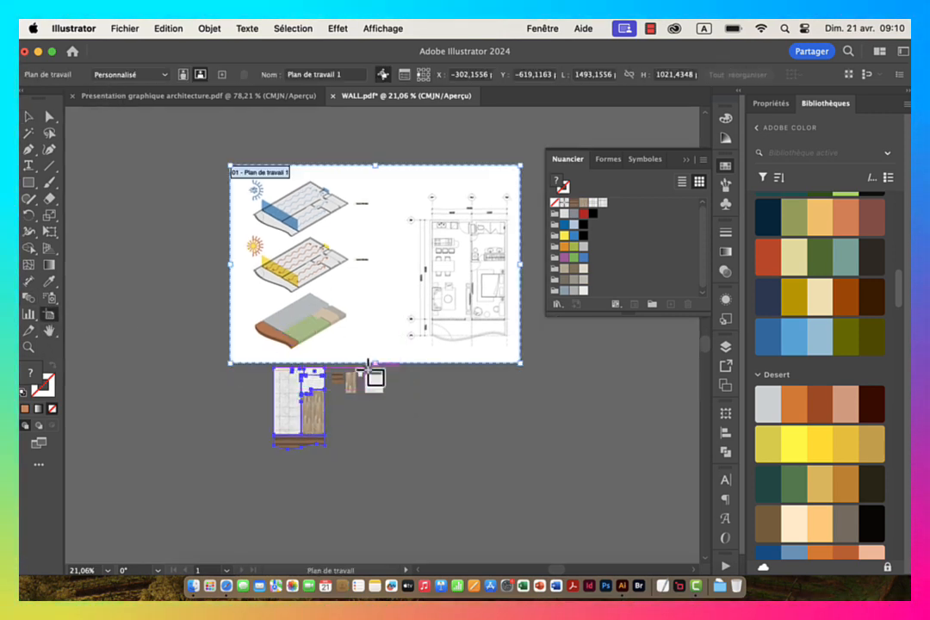
{"action": "left_click_drag", "start_coordinate": [375, 363], "coordinate": [376, 457]}
{"action": "left_click", "coordinate": [31, 118]}
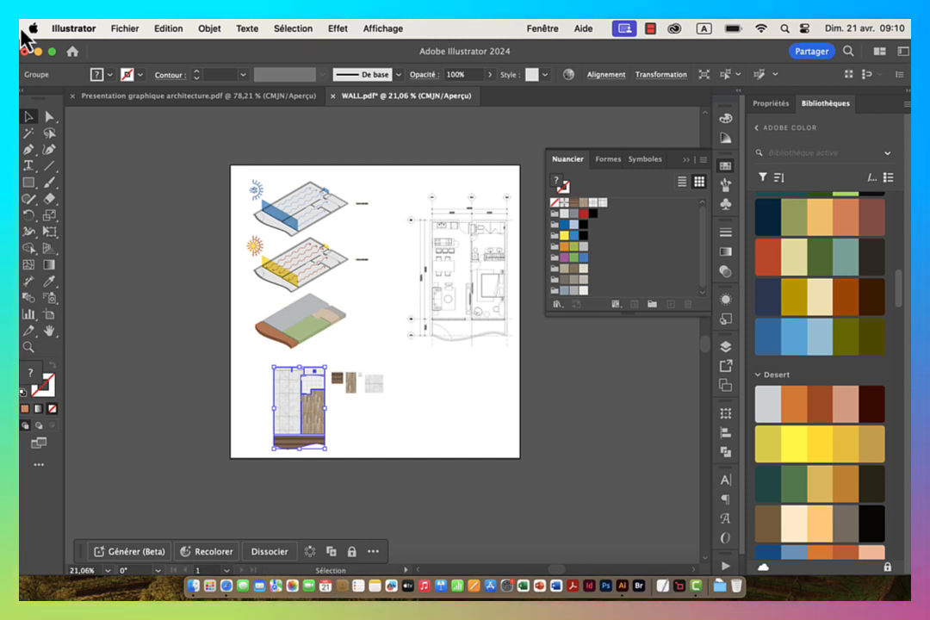
Step: Start a classic 3D extrusion and bevel effect on the grouped textured plan with the position Isométrique haut
{"action": "left_click", "coordinate": [343, 34]}
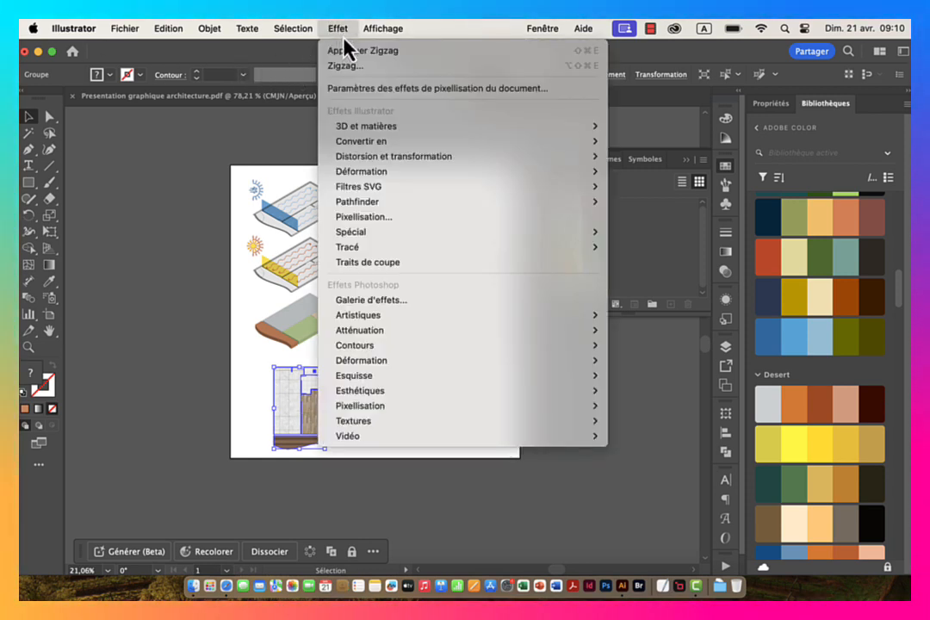
{"action": "mouse_move", "coordinate": [374, 127]}
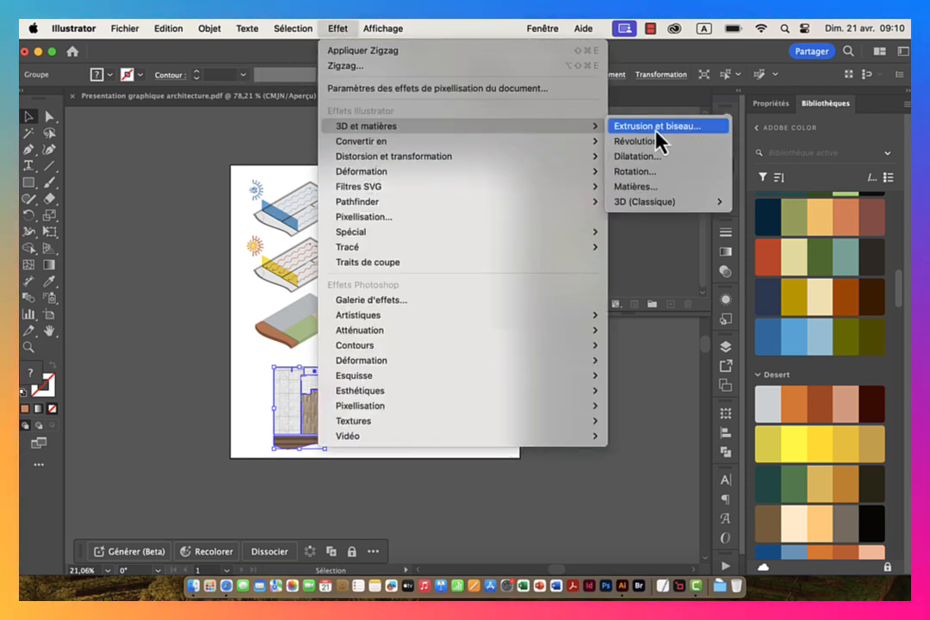
{"action": "mouse_move", "coordinate": [659, 204]}
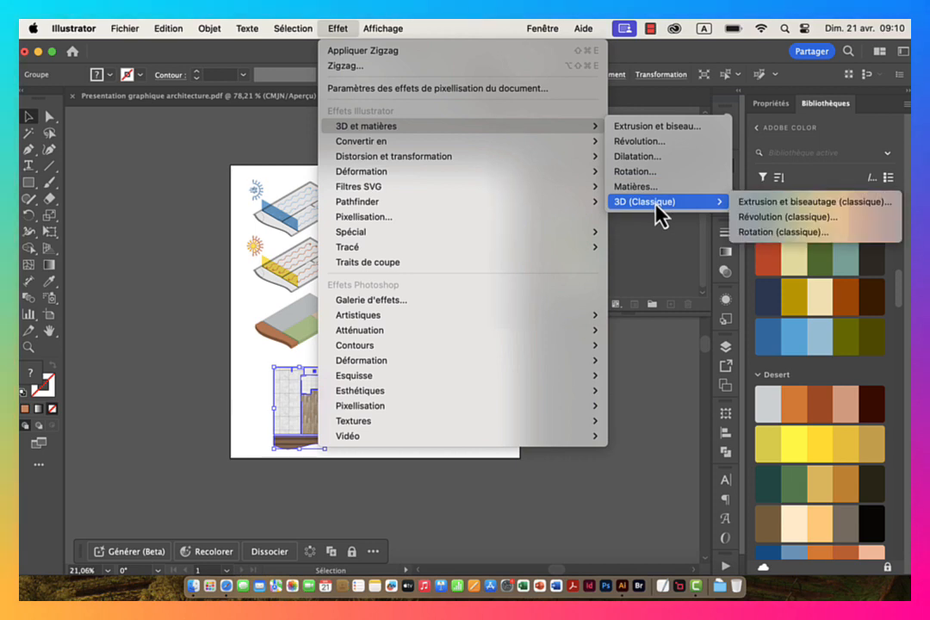
{"action": "left_click", "coordinate": [779, 213]}
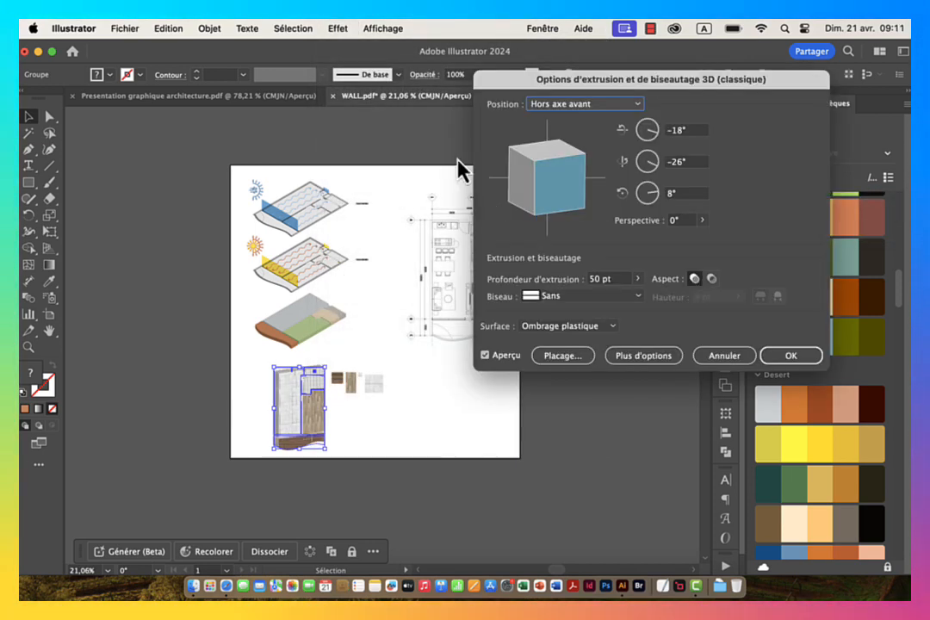
{"action": "left_click", "coordinate": [583, 105]}
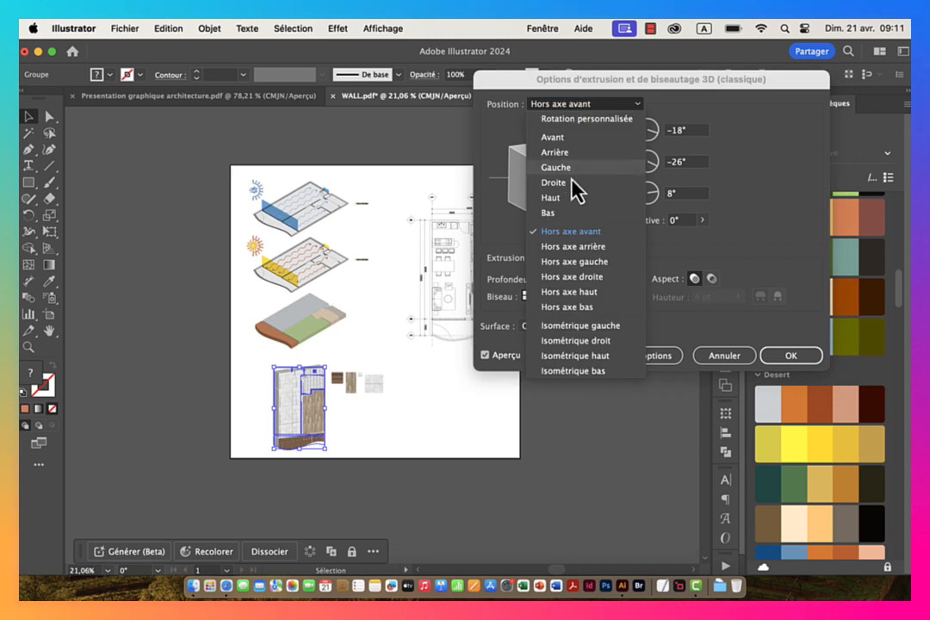
{"action": "left_click", "coordinate": [608, 368]}
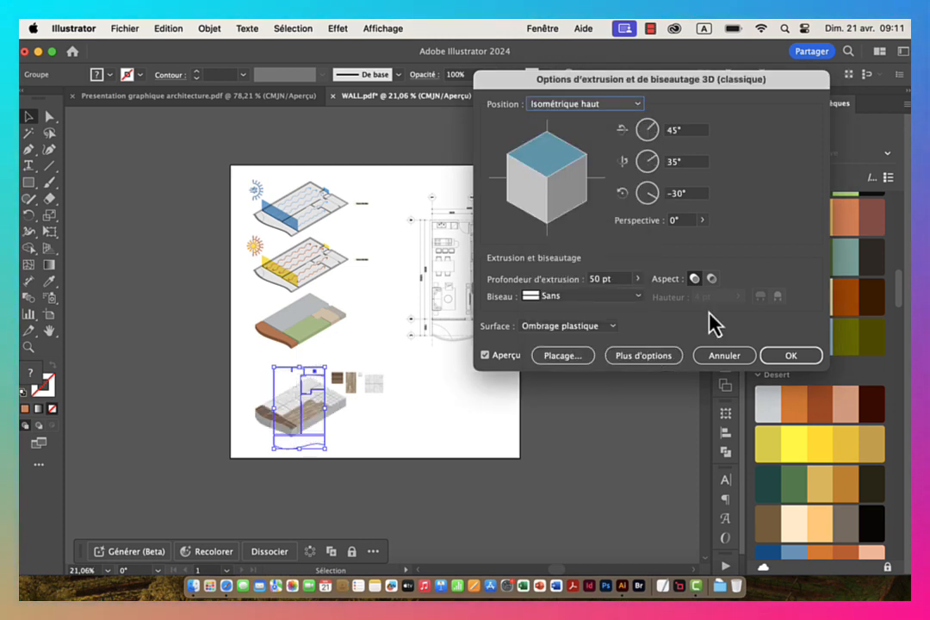
Step: Try extrusion depths for the textured plan, set the depth to 20 pt and apply the effect
{"action": "left_click", "coordinate": [611, 281]}
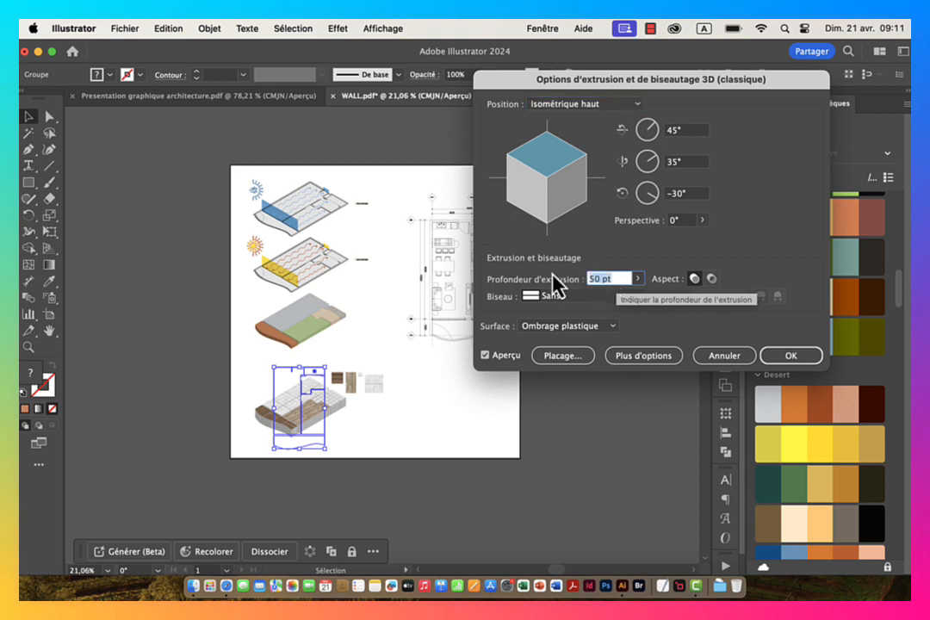
{"action": "type", "text": "6"}
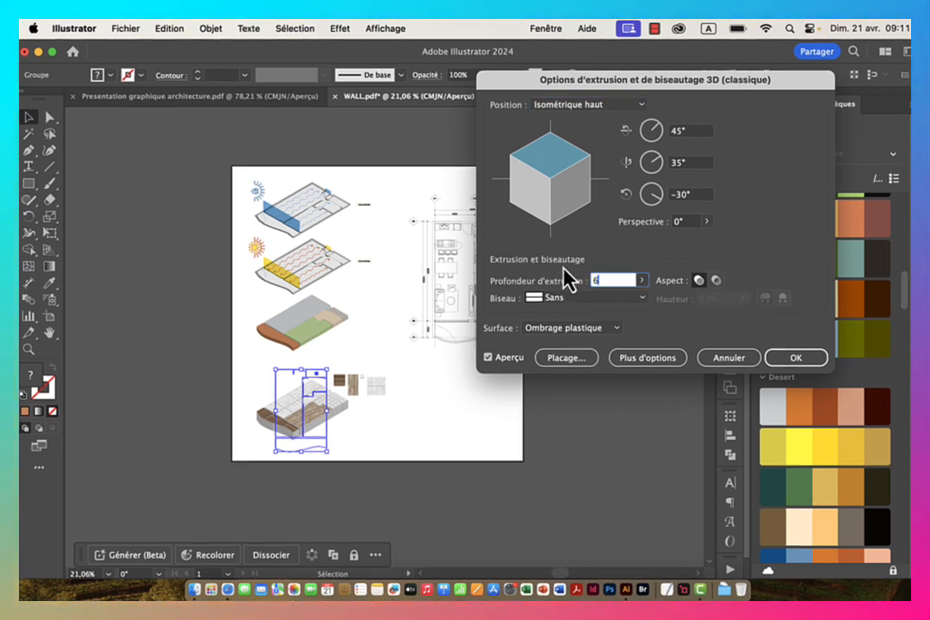
{"action": "key", "text": "Tab"}
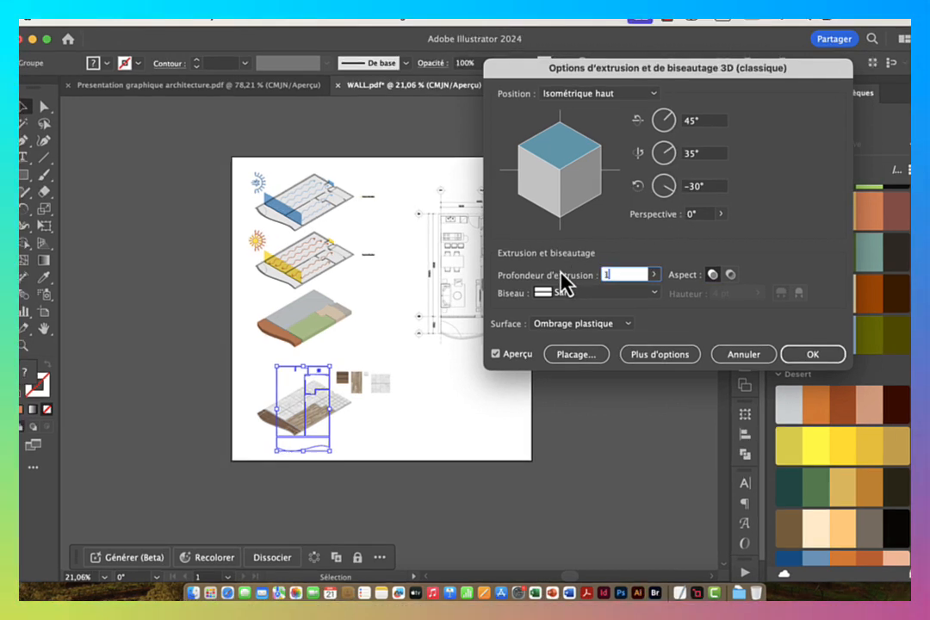
{"action": "type", "text": "10"}
{"action": "key", "text": "Tab"}
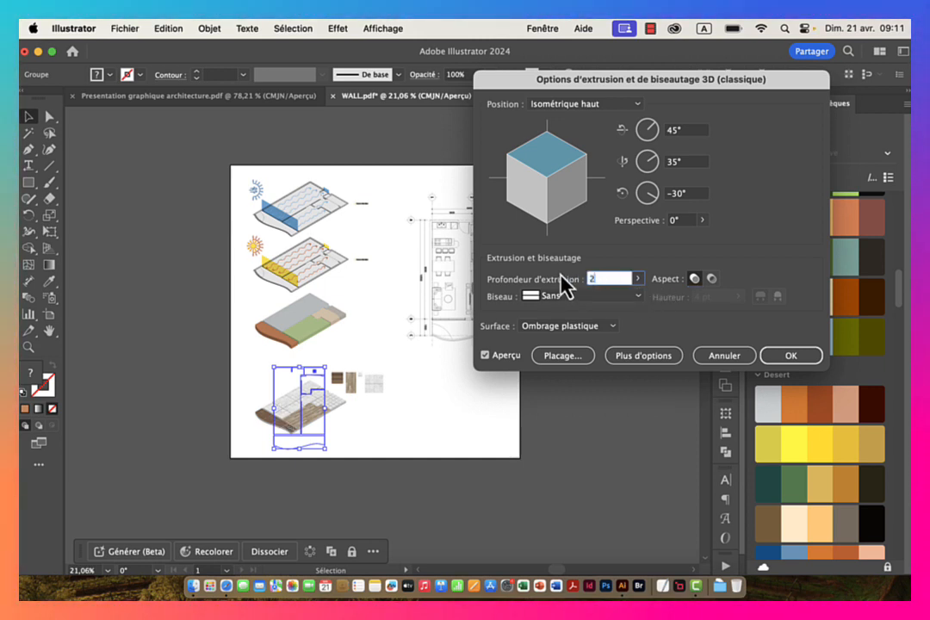
{"action": "type", "text": "0"}
{"action": "left_click", "coordinate": [642, 327]}
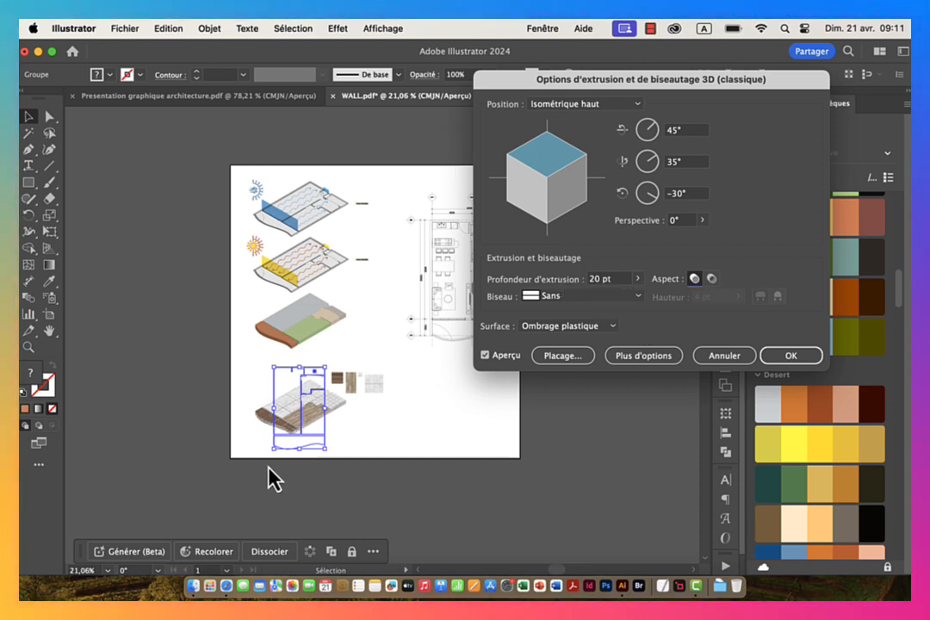
{"action": "left_click", "coordinate": [793, 356]}
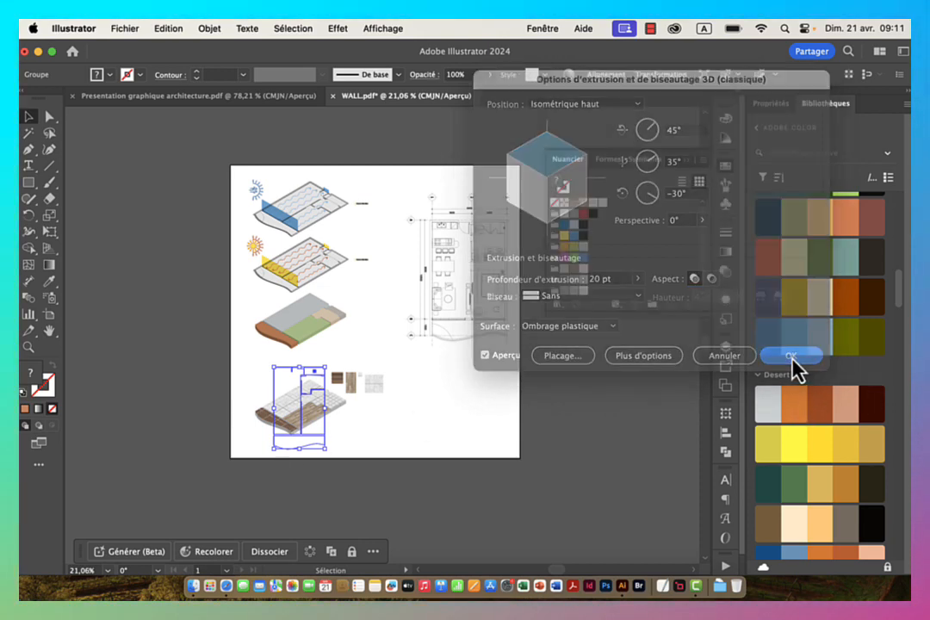
Step: Expand the appearance of the extruded textured plan and move it up closer beneath the zoning diagram
{"action": "left_click_drag", "start_coordinate": [285, 388], "coordinate": [449, 389]}
{"action": "left_click_drag", "start_coordinate": [375, 383], "coordinate": [418, 391]}
{"action": "left_click_drag", "start_coordinate": [422, 437], "coordinate": [228, 412]}
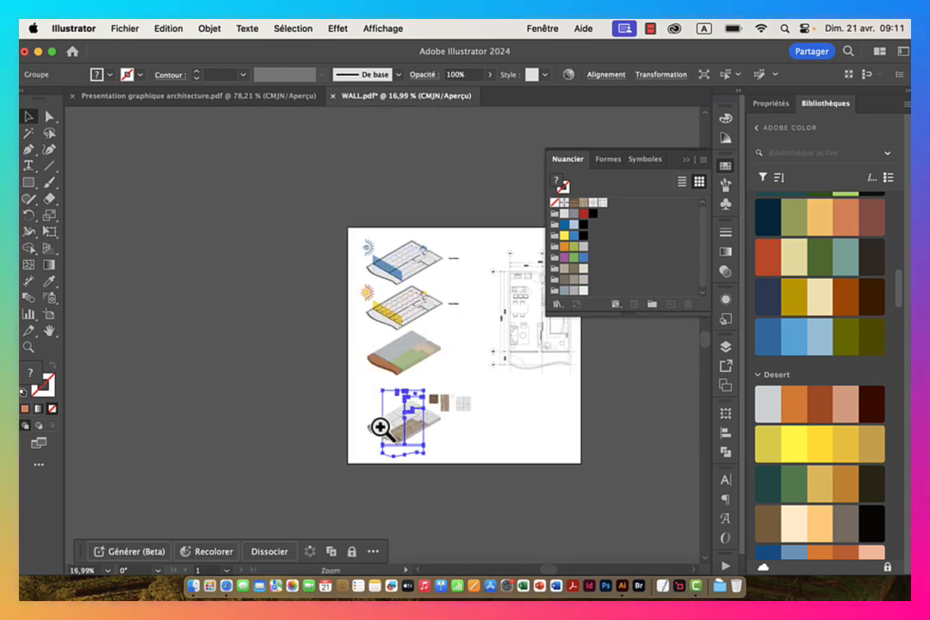
{"action": "left_click_drag", "start_coordinate": [381, 428], "coordinate": [452, 416]}
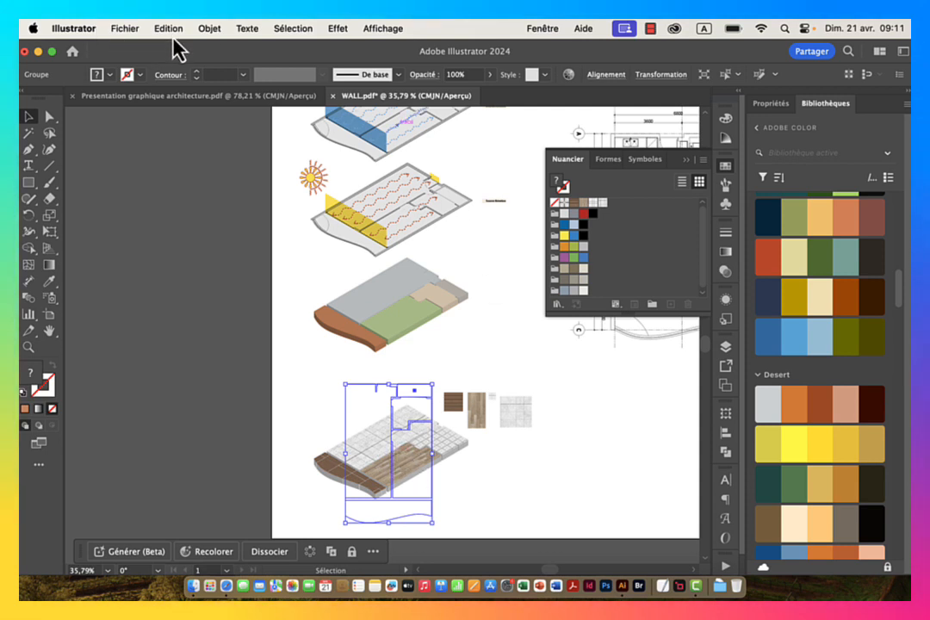
{"action": "left_click", "coordinate": [210, 28]}
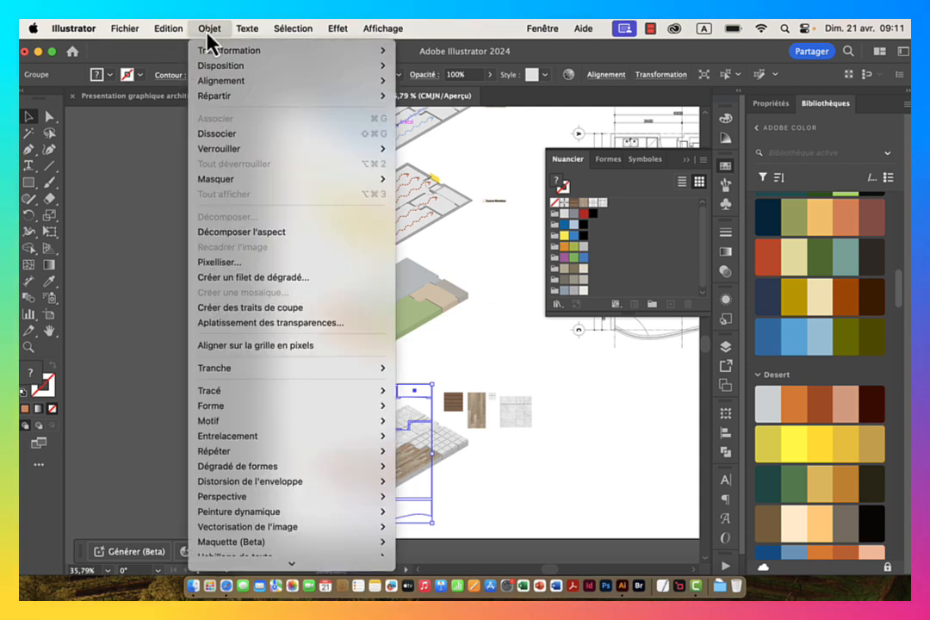
{"action": "left_click", "coordinate": [257, 237]}
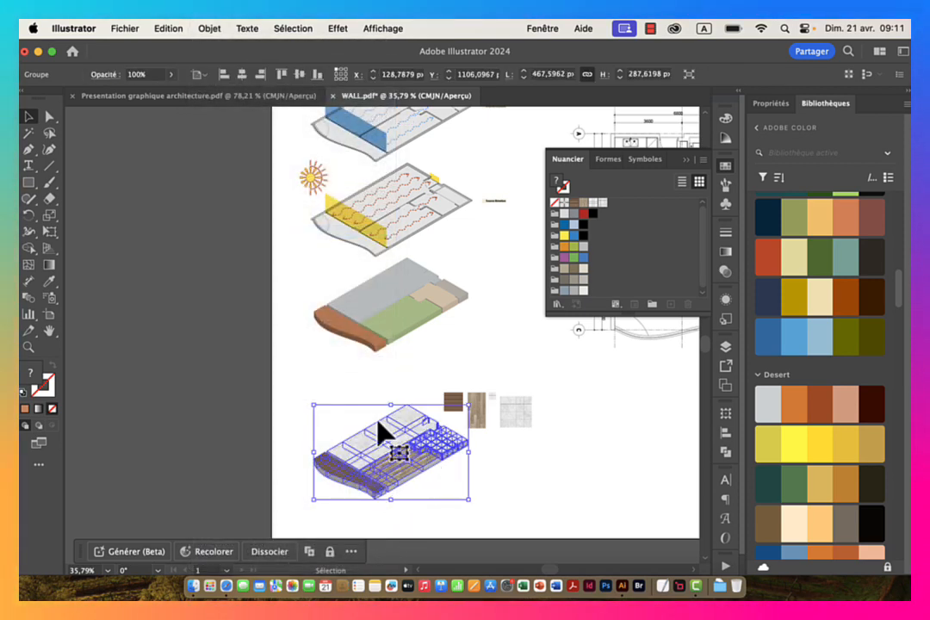
{"action": "left_click_drag", "start_coordinate": [374, 460], "coordinate": [382, 421]}
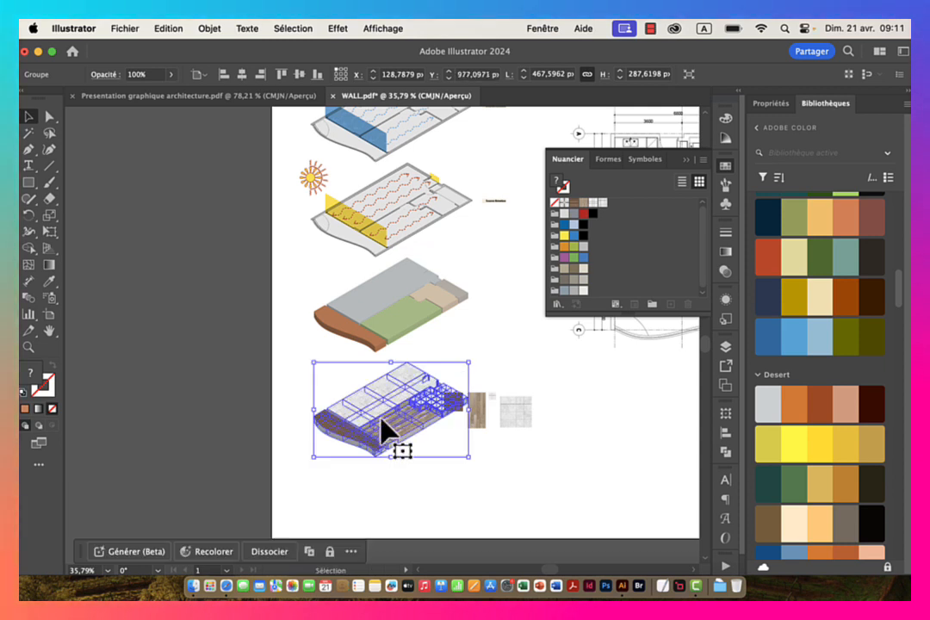
{"action": "left_click", "coordinate": [250, 331]}
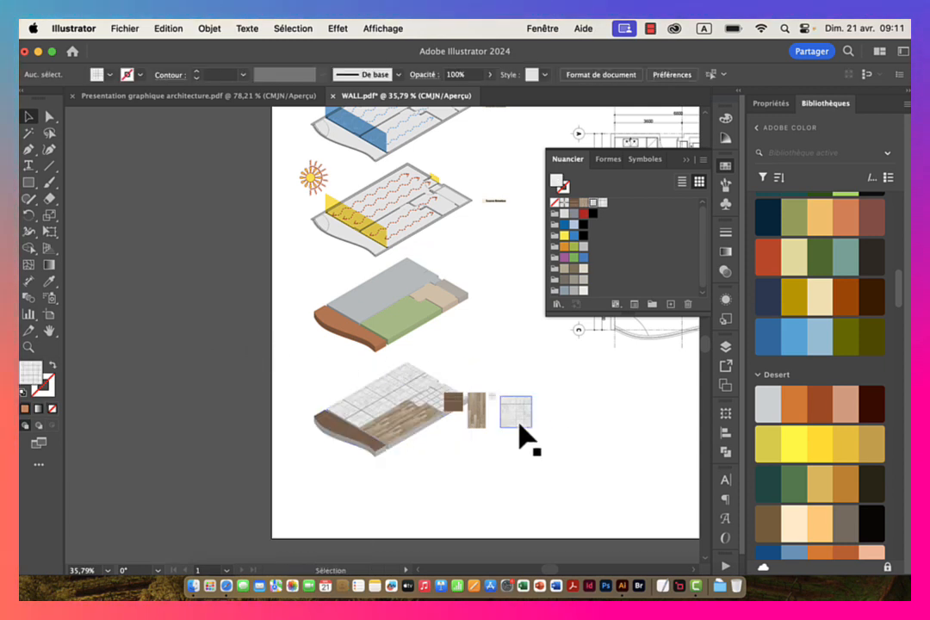
Step: Select the four texture samples together and move them down and away from the extruded textured plan
{"action": "left_click", "coordinate": [461, 406]}
{"action": "left_click", "coordinate": [477, 409], "text": "shift"}
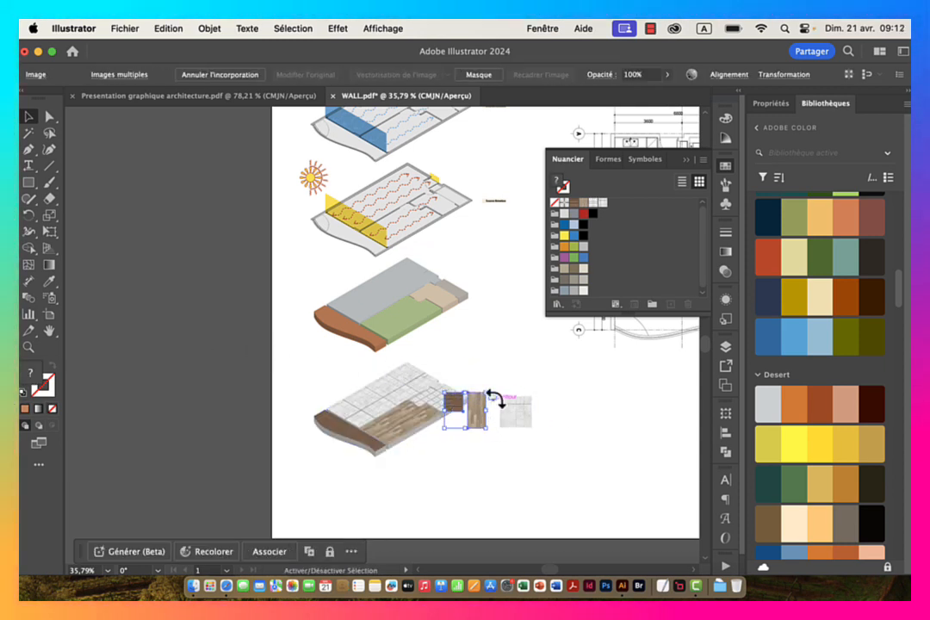
{"action": "key", "text": "super+space"}
{"action": "left_click_drag", "start_coordinate": [489, 407], "coordinate": [594, 444]}
{"action": "left_click_drag", "start_coordinate": [579, 445], "coordinate": [408, 426]}
{"action": "left_click", "coordinate": [377, 372], "text": "shift"}
{"action": "left_click", "coordinate": [440, 399], "text": "shift"}
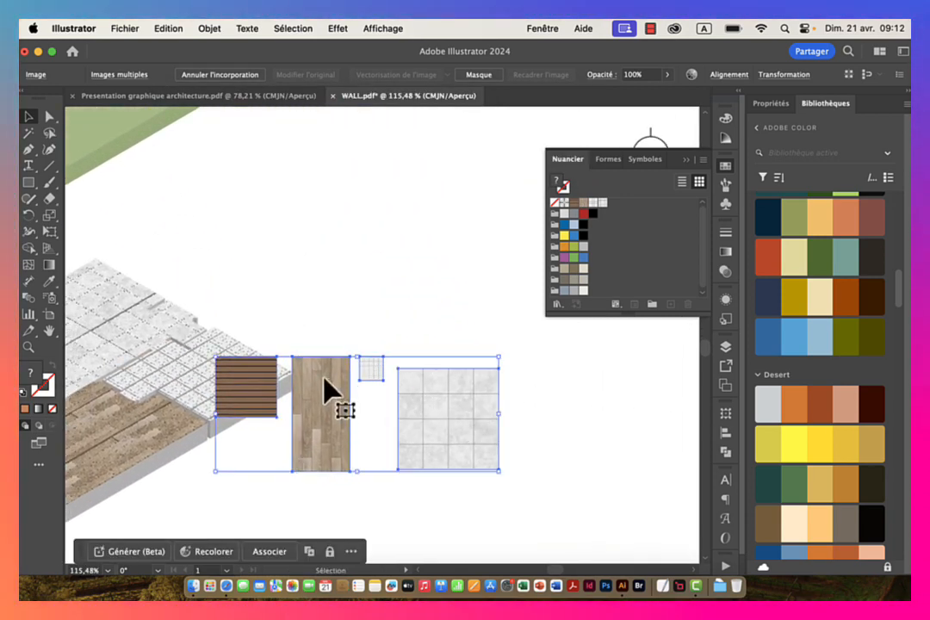
{"action": "left_click_drag", "start_coordinate": [327, 392], "coordinate": [416, 477]}
Step: Align the top edges of the four texture samples and deselect them
{"action": "key", "text": "super+space"}
{"action": "left_click_drag", "start_coordinate": [541, 467], "coordinate": [349, 349]}
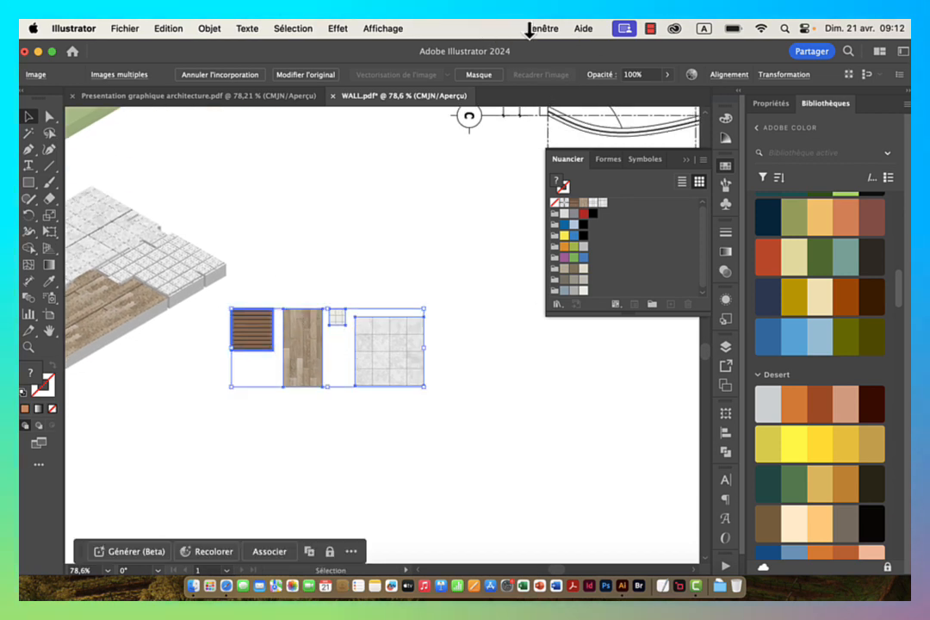
{"action": "left_click", "coordinate": [725, 75]}
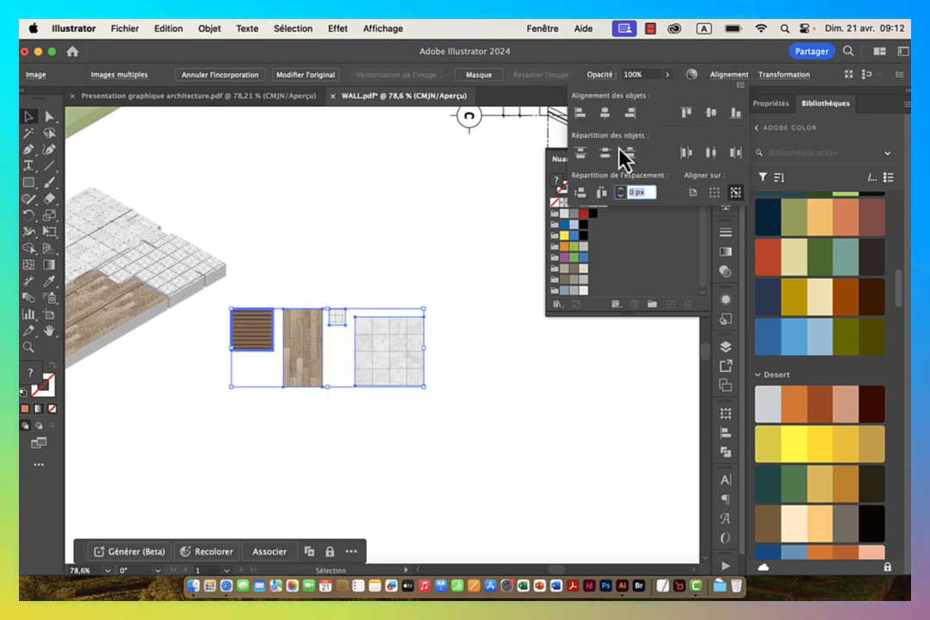
{"action": "left_click", "coordinate": [685, 113]}
{"action": "key", "text": "super+space"}
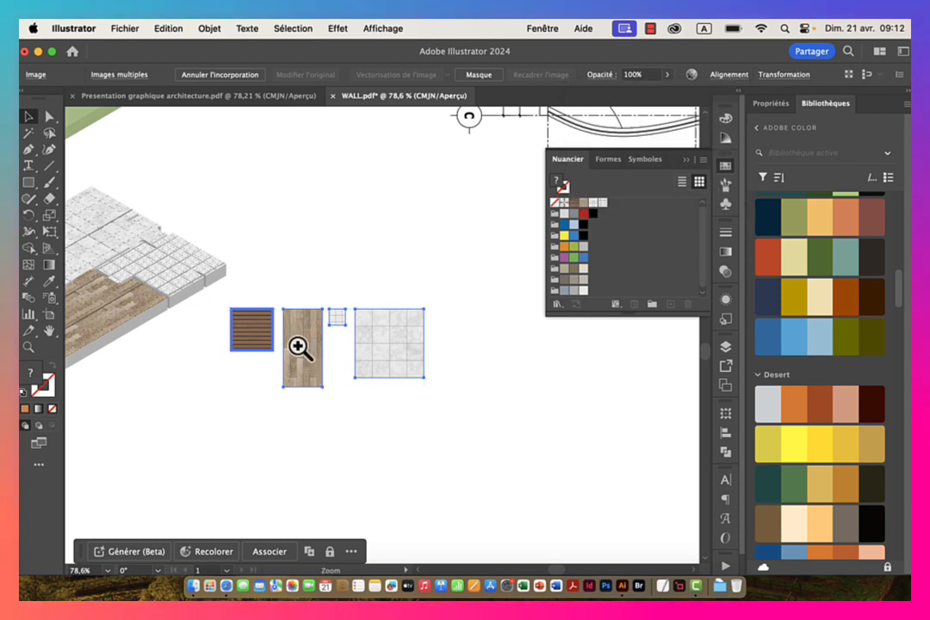
{"action": "left_click_drag", "start_coordinate": [298, 347], "coordinate": [438, 290]}
{"action": "left_click", "coordinate": [373, 280]}
Step: Draw a square about 22.41 px wide over the small tile sample and give it the default white fill and black stroke
{"action": "key", "text": "super+space"}
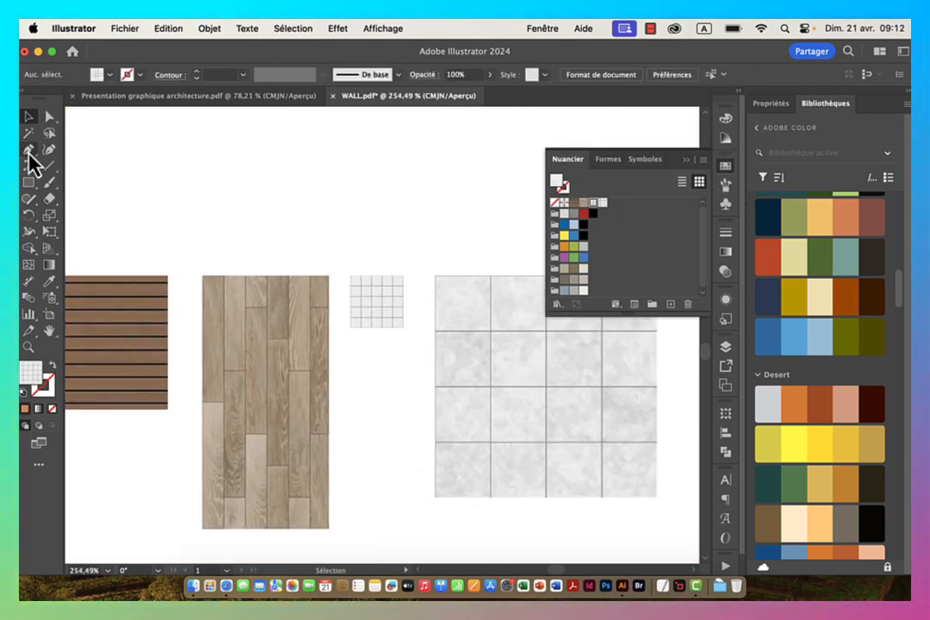
{"action": "left_click", "coordinate": [28, 182]}
{"action": "key", "text": "super+space"}
{"action": "left_click_drag", "start_coordinate": [367, 295], "coordinate": [395, 288]}
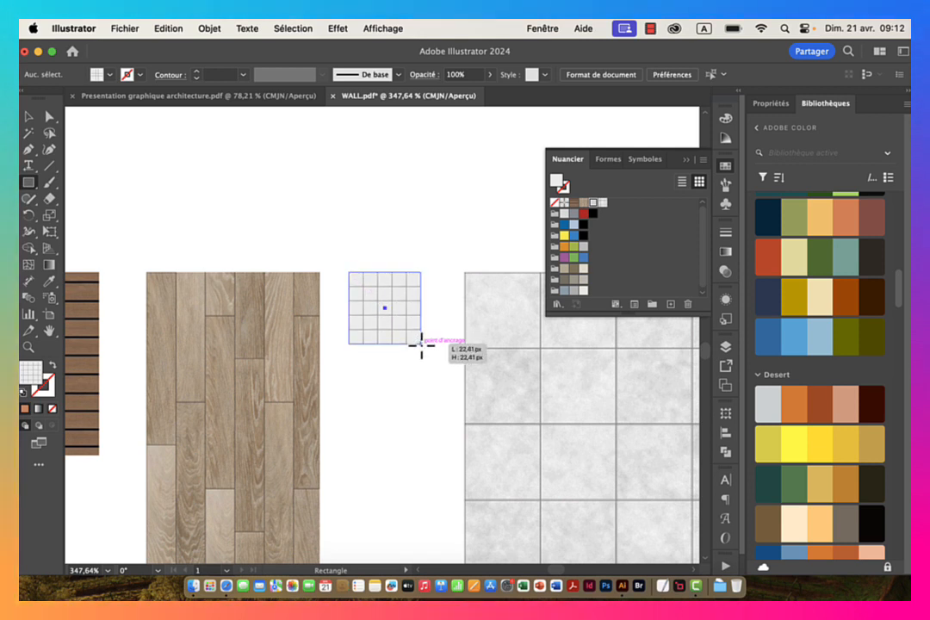
{"action": "left_click_drag", "start_coordinate": [421, 345], "coordinate": [421, 344]}
{"action": "left_click", "coordinate": [30, 118]}
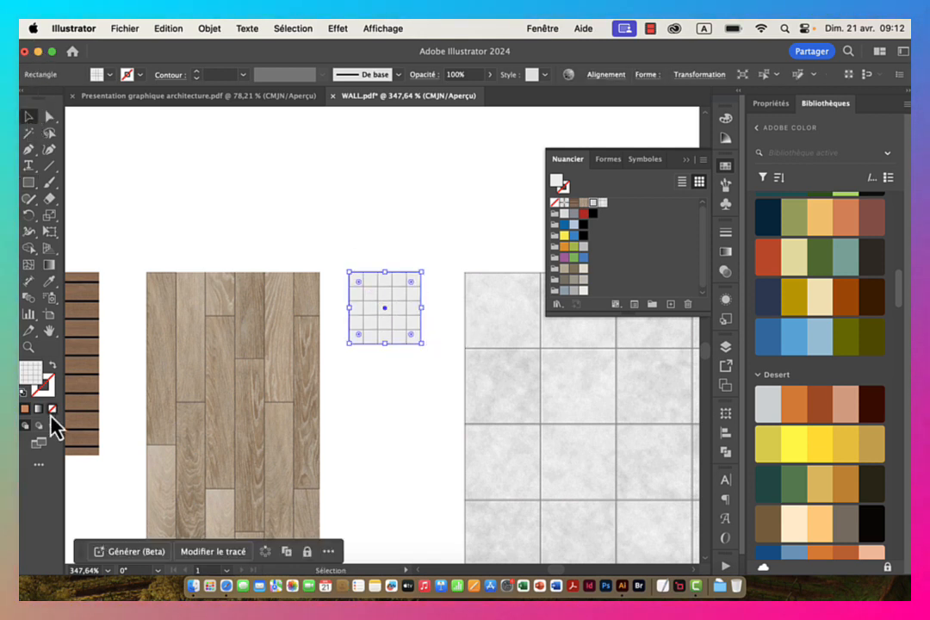
{"action": "left_click", "coordinate": [24, 393]}
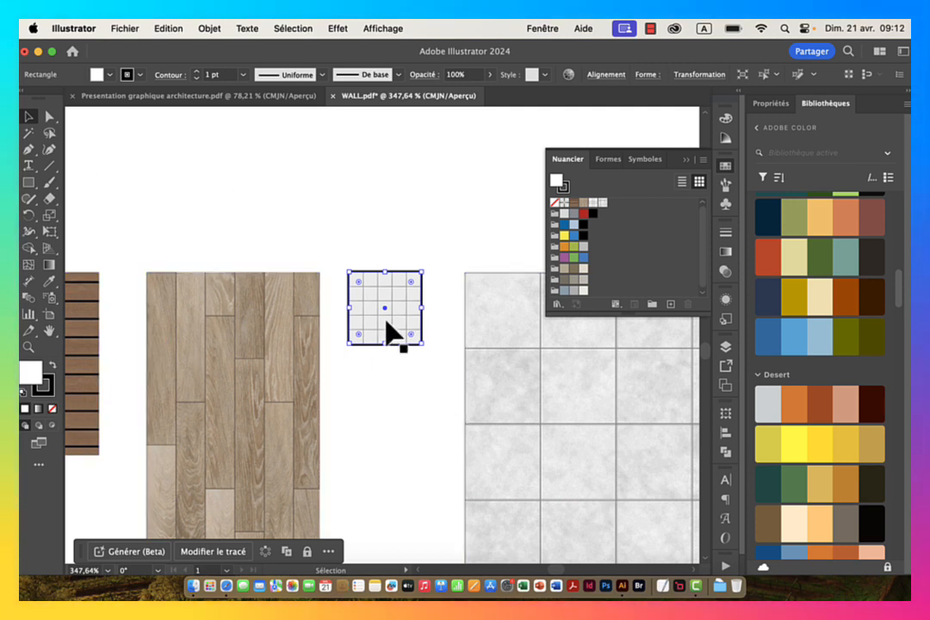
Step: Move the square up above the small tile sample and transfer it from the Texture layer to the Wall layer
{"action": "scroll", "coordinate": [363, 327], "scroll_direction": "left", "scroll_amount": 3}
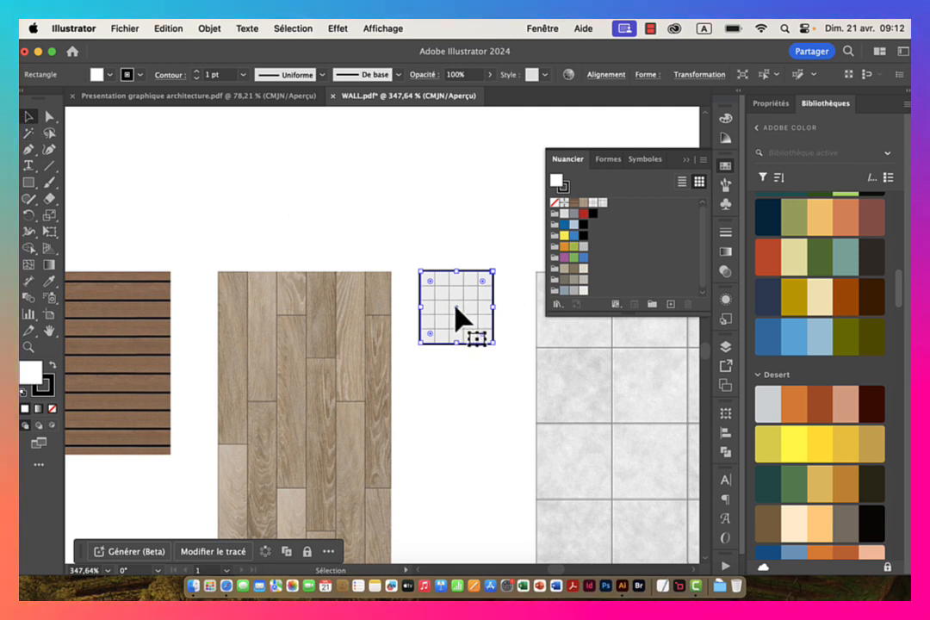
{"action": "left_click_drag", "start_coordinate": [454, 315], "coordinate": [456, 197]}
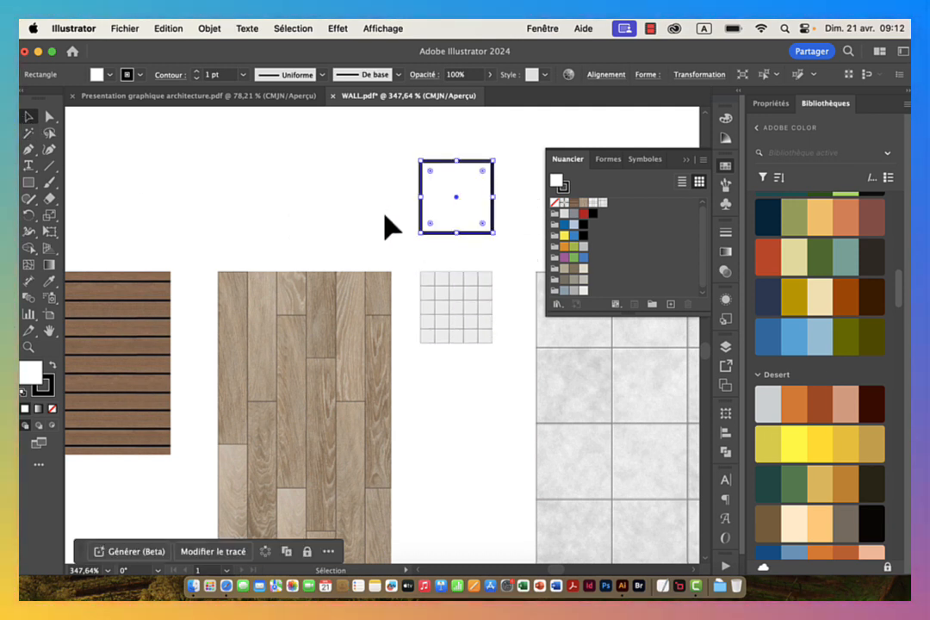
{"action": "left_click", "coordinate": [726, 347]}
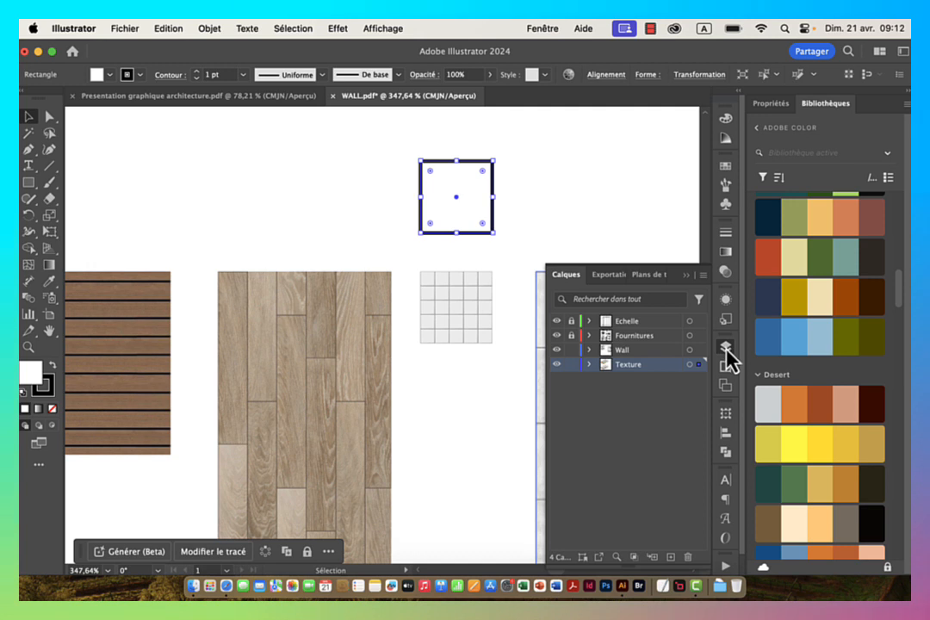
{"action": "left_click", "coordinate": [556, 364]}
{"action": "left_click", "coordinate": [556, 364]}
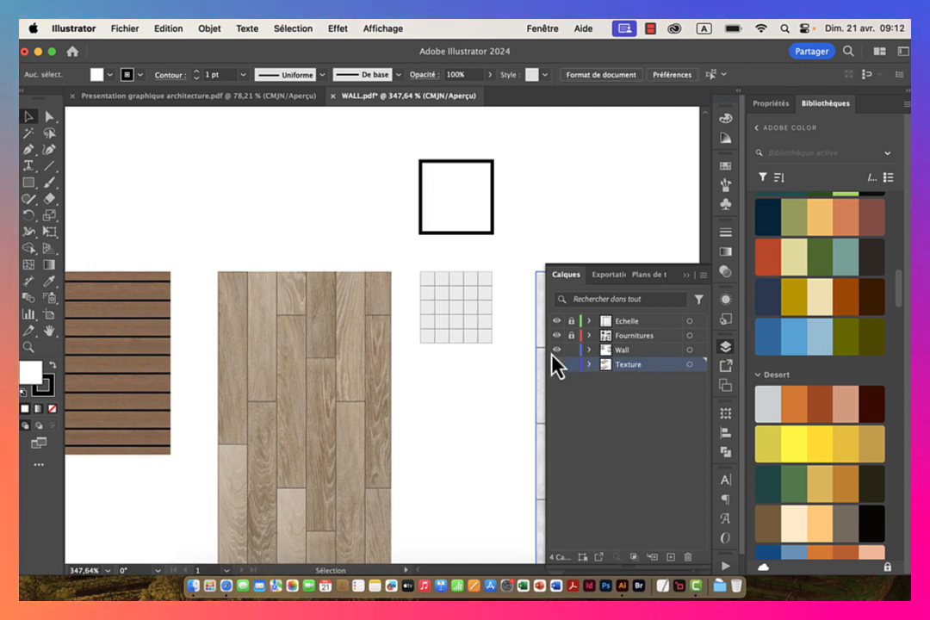
{"action": "left_click", "coordinate": [557, 351]}
{"action": "left_click", "coordinate": [557, 350]}
{"action": "left_click", "coordinate": [487, 329]}
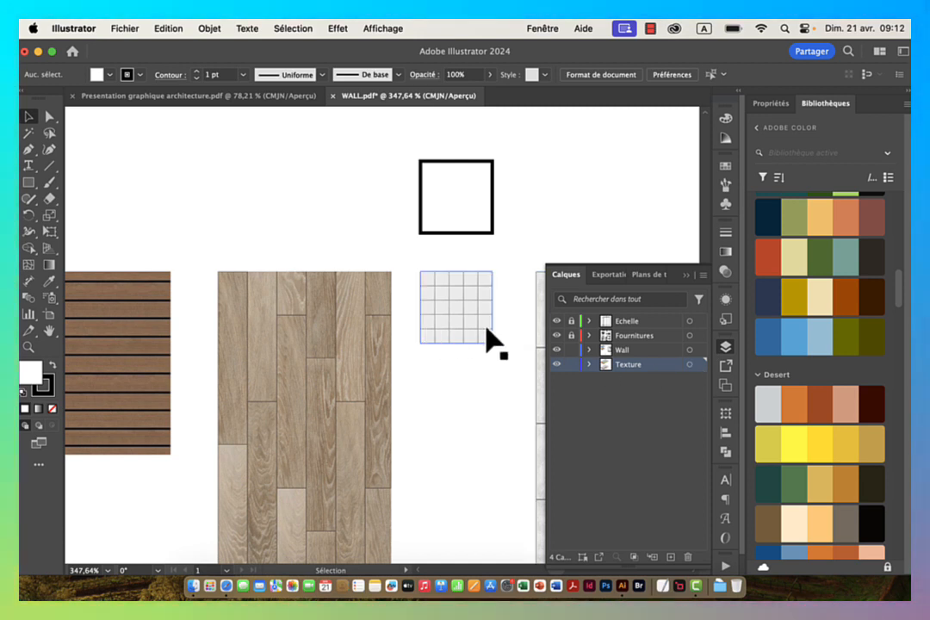
{"action": "left_click", "coordinate": [421, 191]}
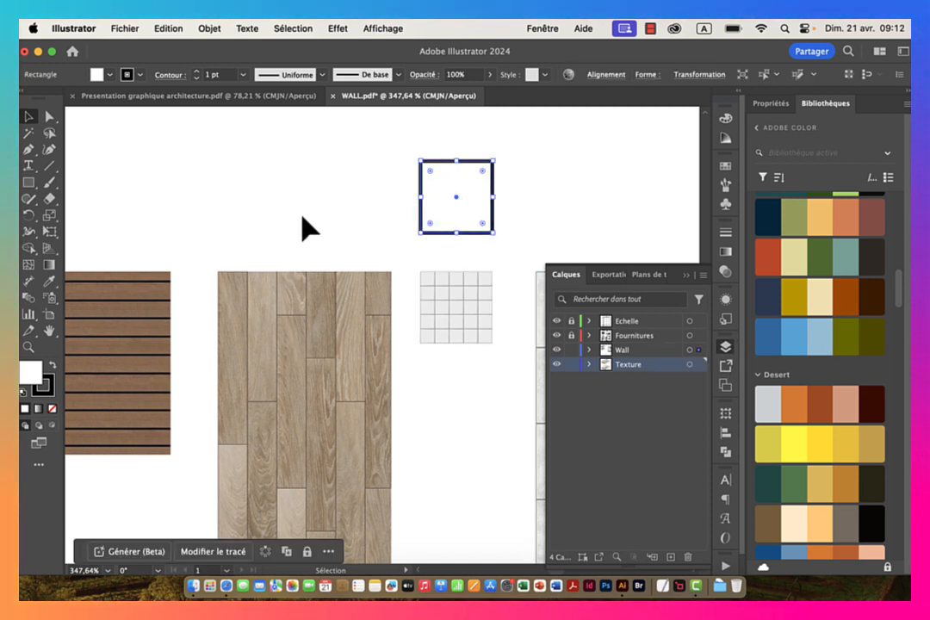
Step: Place the square back over the small tile sample and copy it onto the parquet, dark decking and large grey tile samples
{"action": "left_click_drag", "start_coordinate": [440, 291], "coordinate": [309, 269]}
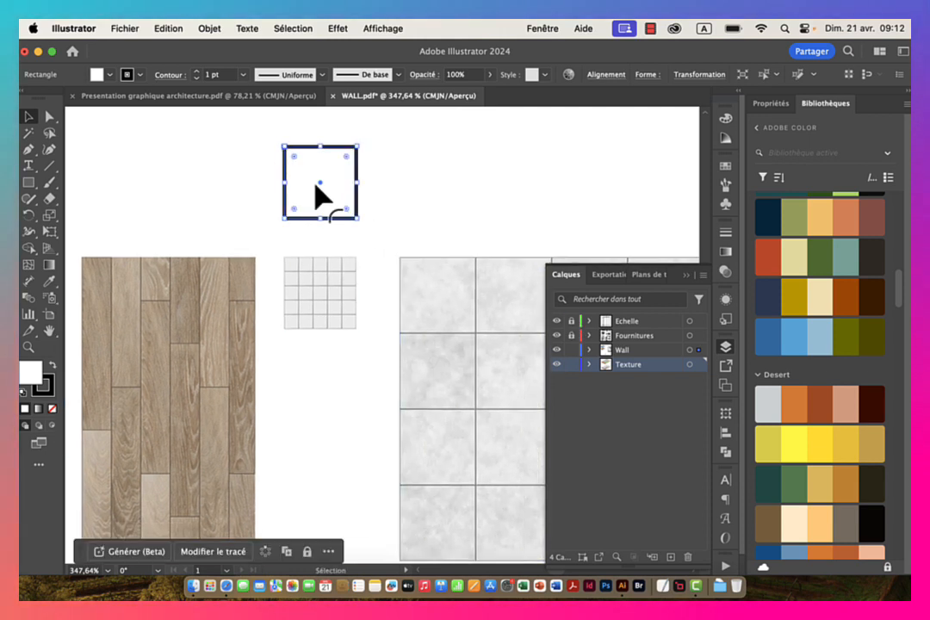
{"action": "left_click_drag", "start_coordinate": [318, 183], "coordinate": [354, 255]}
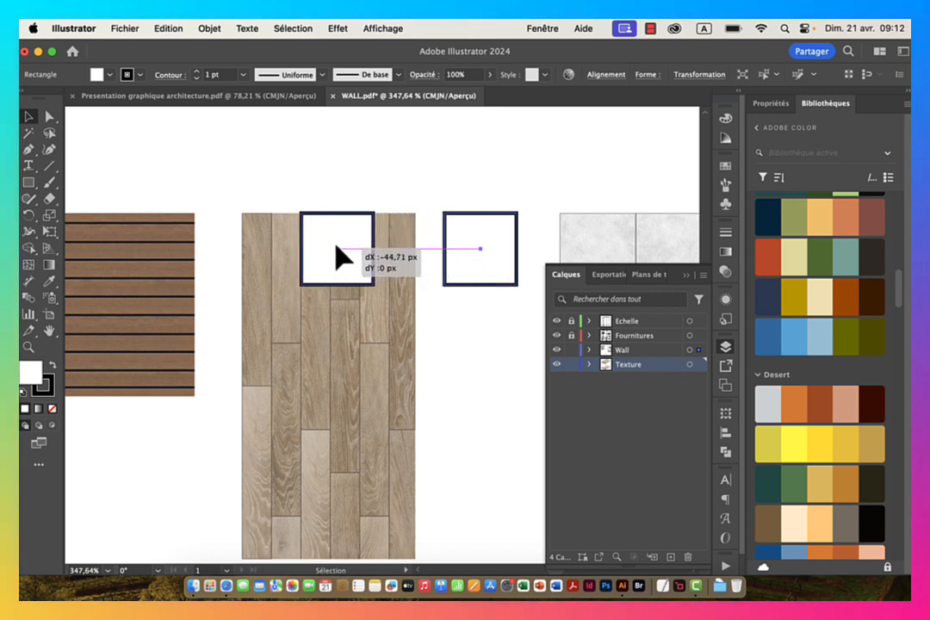
{"action": "left_click_drag", "start_coordinate": [337, 245], "coordinate": [138, 252]}
{"action": "left_click_drag", "start_coordinate": [376, 262], "coordinate": [166, 232]}
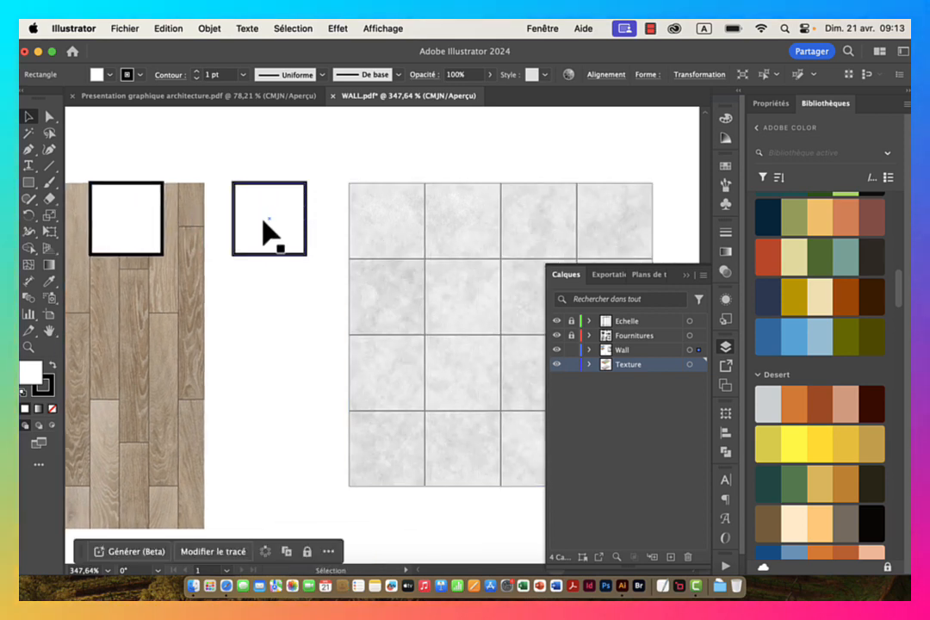
{"action": "left_click_drag", "start_coordinate": [269, 231], "coordinate": [417, 234]}
Step: Centre the large grey tile sample on its square as key object and crop it to the square with a clipping mask
{"action": "left_click_drag", "start_coordinate": [442, 296], "coordinate": [315, 307]}
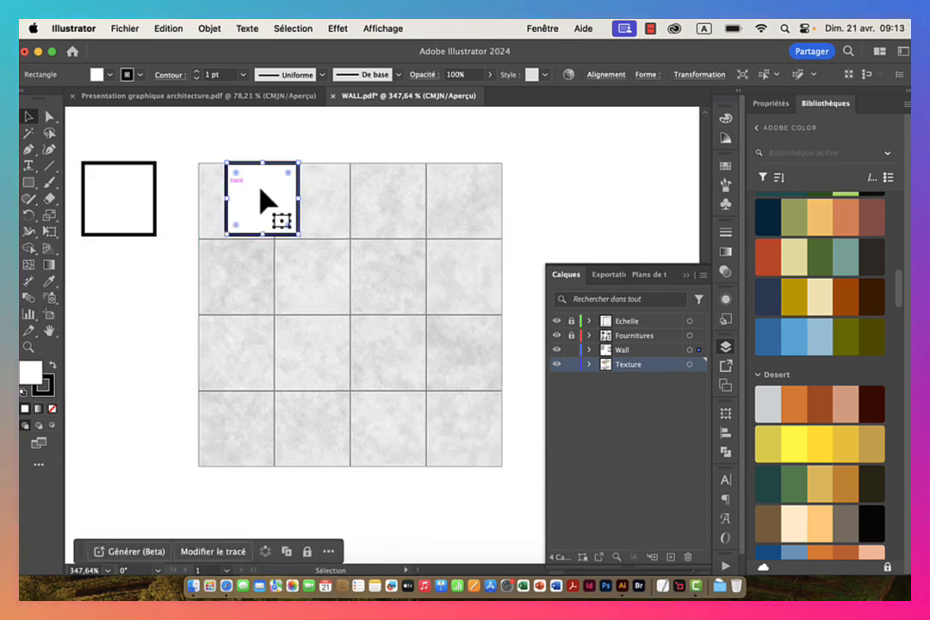
{"action": "left_click_drag", "start_coordinate": [233, 131], "coordinate": [295, 209]}
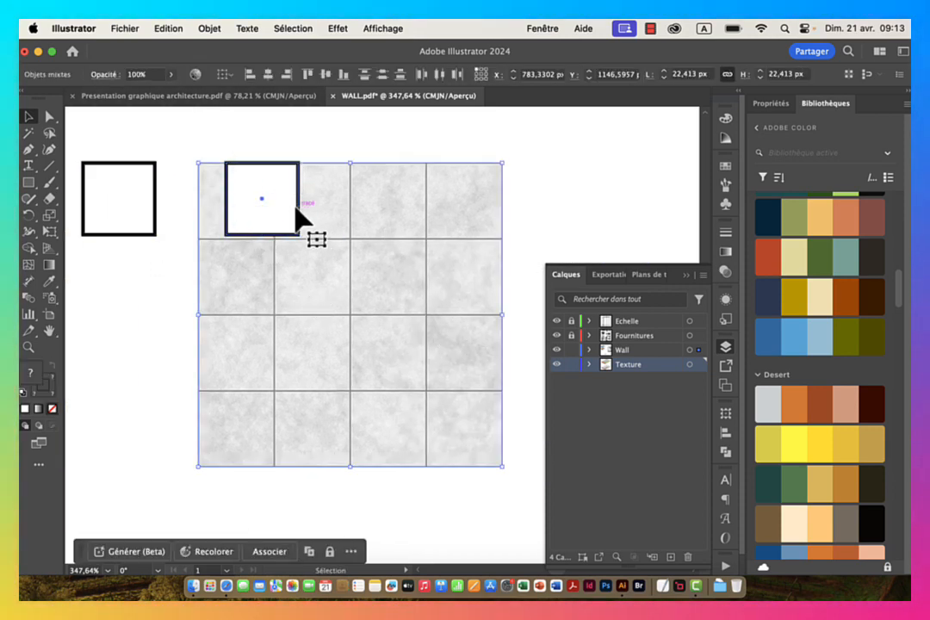
{"action": "left_click", "coordinate": [258, 168]}
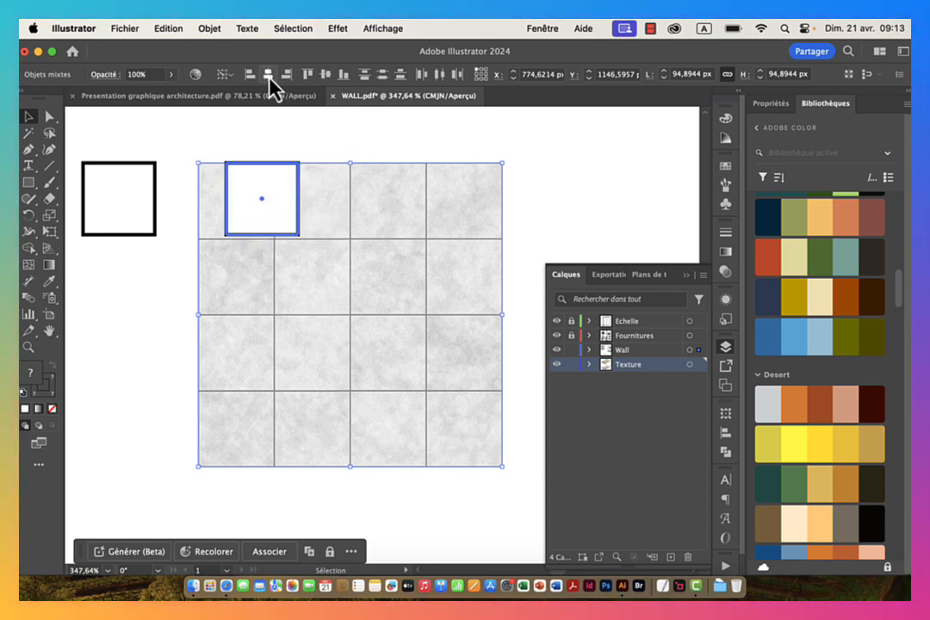
{"action": "left_click", "coordinate": [269, 74]}
{"action": "left_click", "coordinate": [326, 74]}
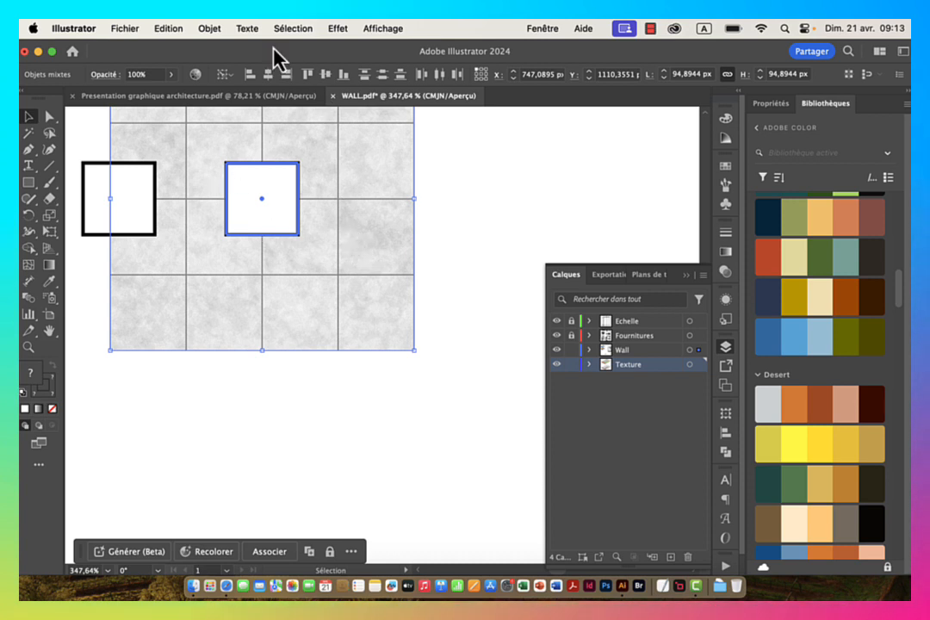
{"action": "left_click", "coordinate": [209, 29]}
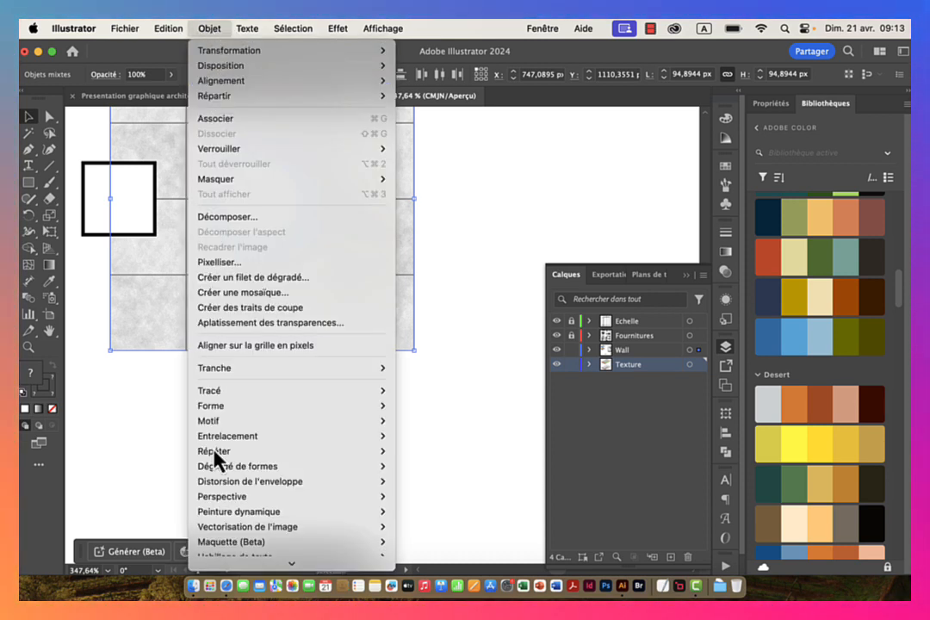
{"action": "mouse_move", "coordinate": [383, 496]}
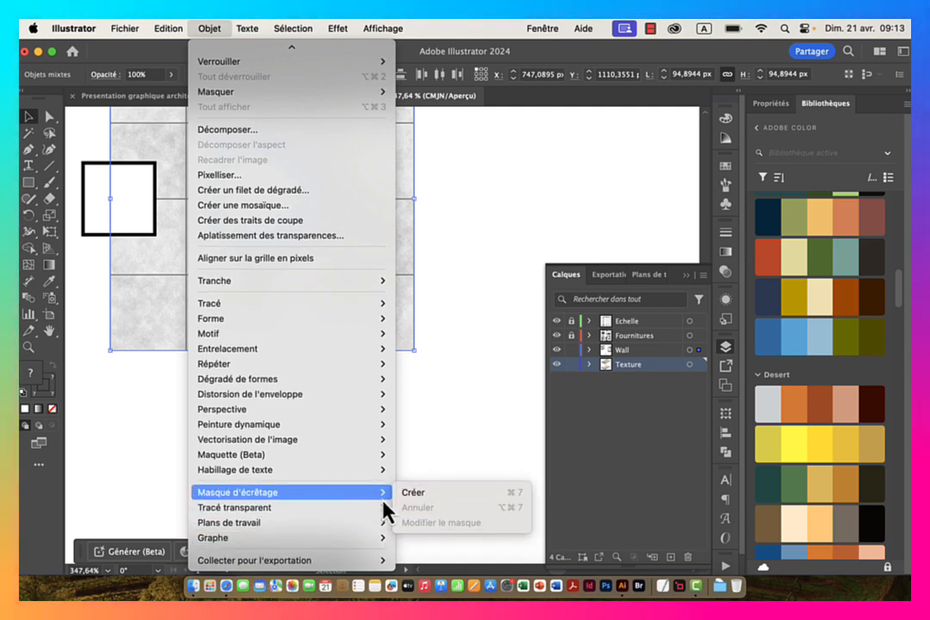
{"action": "left_click", "coordinate": [411, 494]}
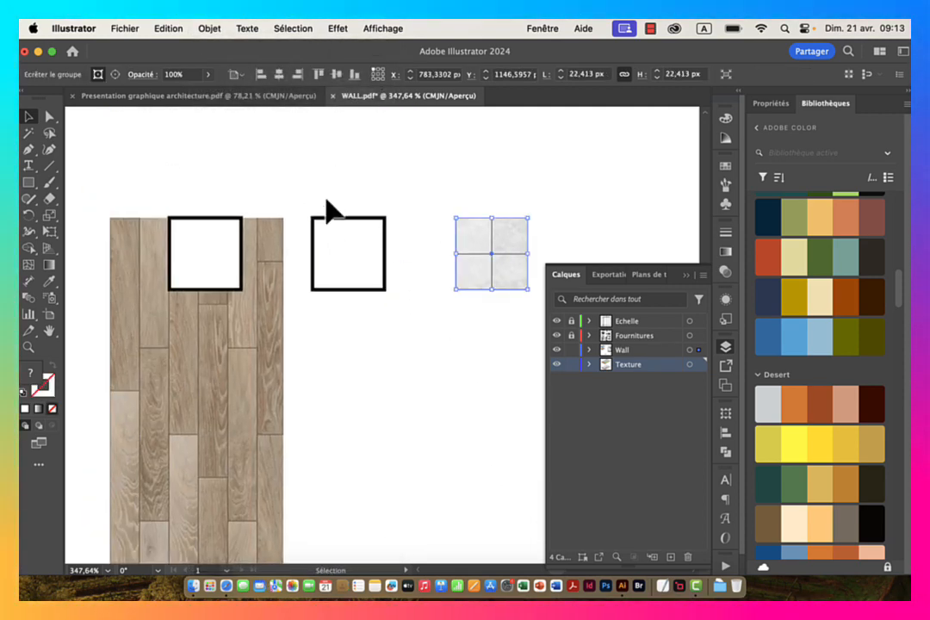
Step: Crop the small tile sample to its square with a clipping mask
{"action": "left_click_drag", "start_coordinate": [322, 184], "coordinate": [384, 270]}
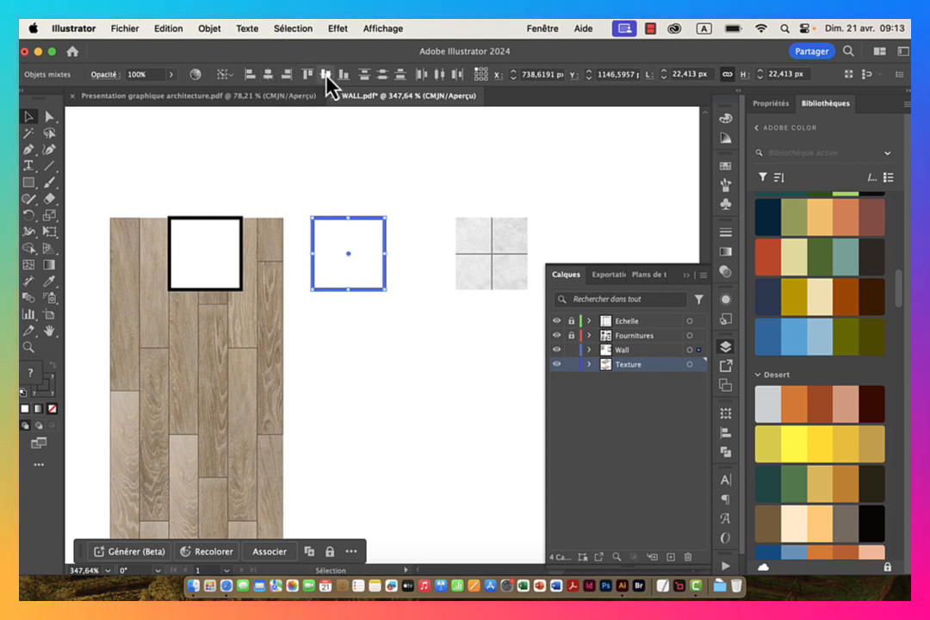
{"action": "left_click", "coordinate": [209, 29]}
{"action": "mouse_move", "coordinate": [286, 520]}
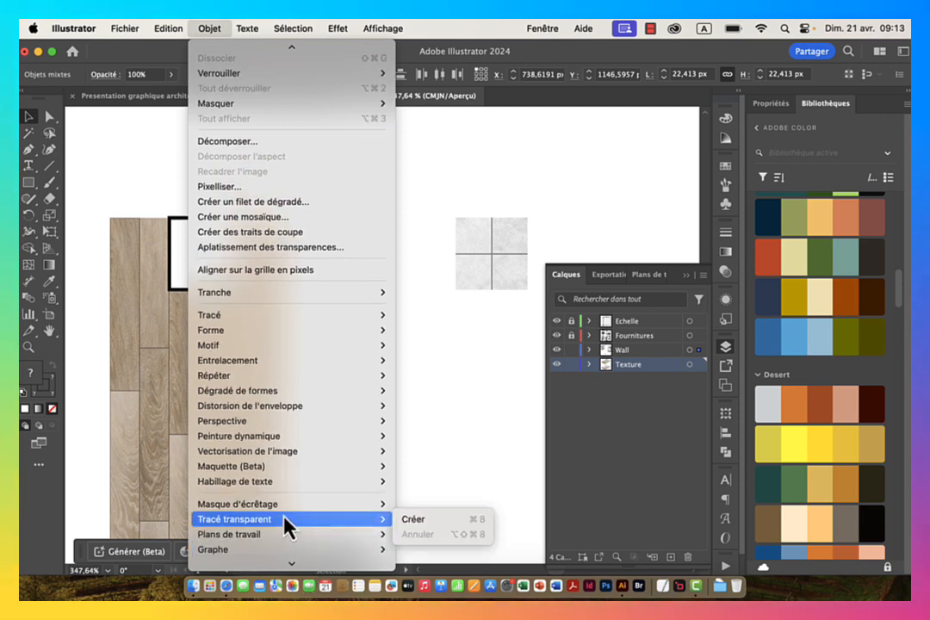
{"action": "left_click", "coordinate": [439, 506]}
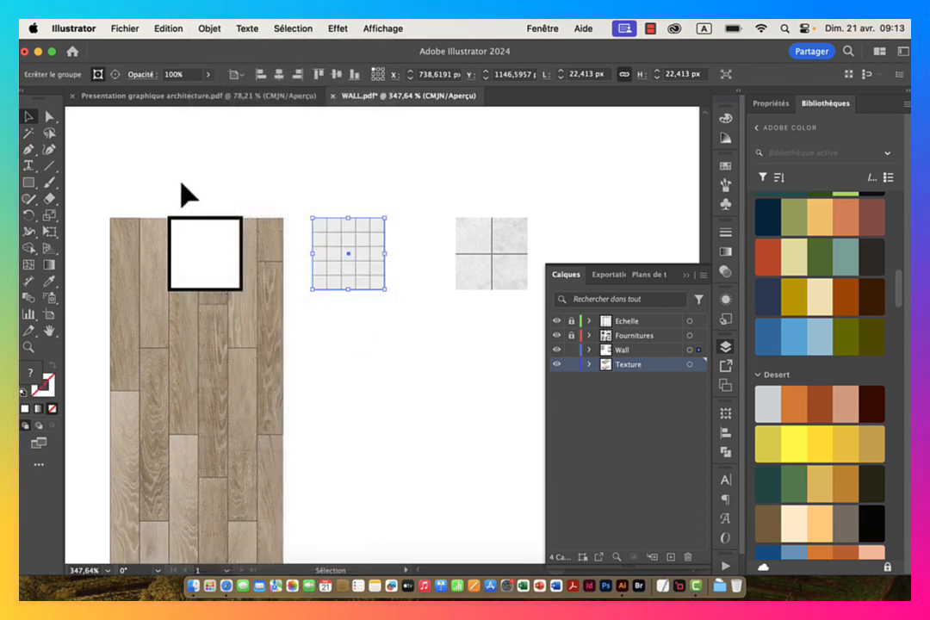
Step: Centre the parquet sample on its square both ways and crop it to the square with a clipping mask
{"action": "left_click_drag", "start_coordinate": [237, 280], "coordinate": [235, 279]}
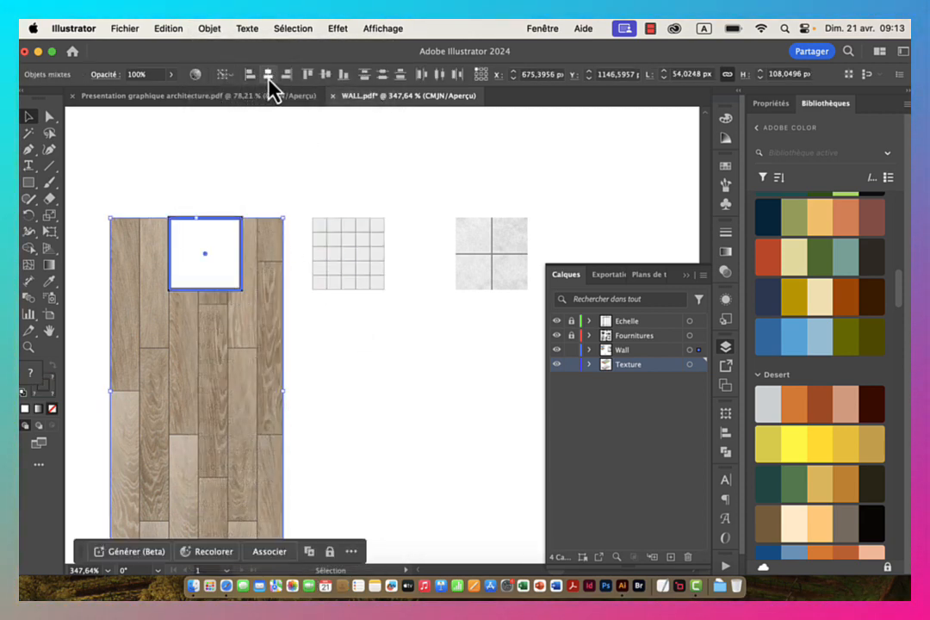
{"action": "left_click", "coordinate": [269, 75]}
{"action": "left_click", "coordinate": [325, 75]}
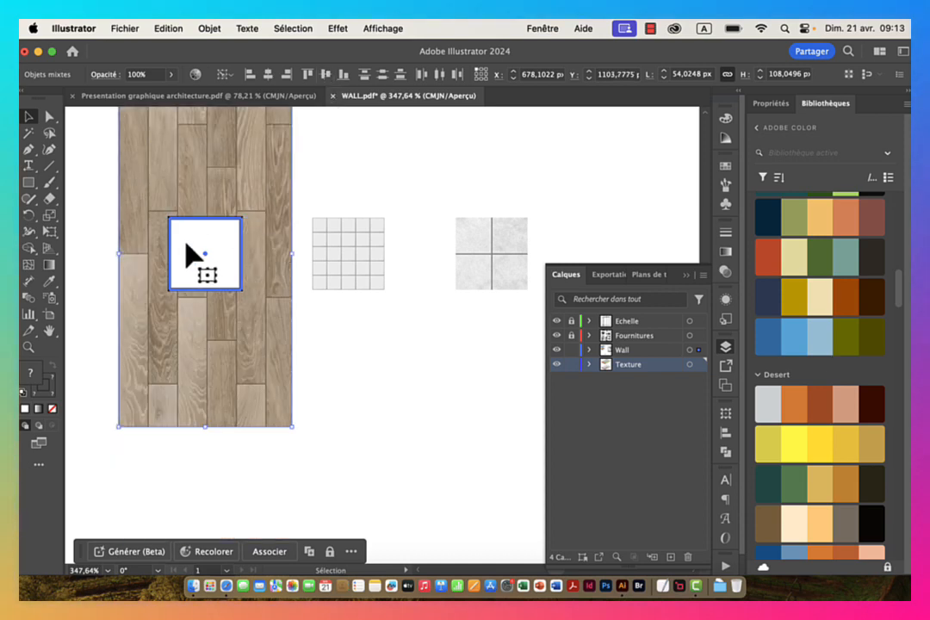
{"action": "left_click", "coordinate": [209, 29]}
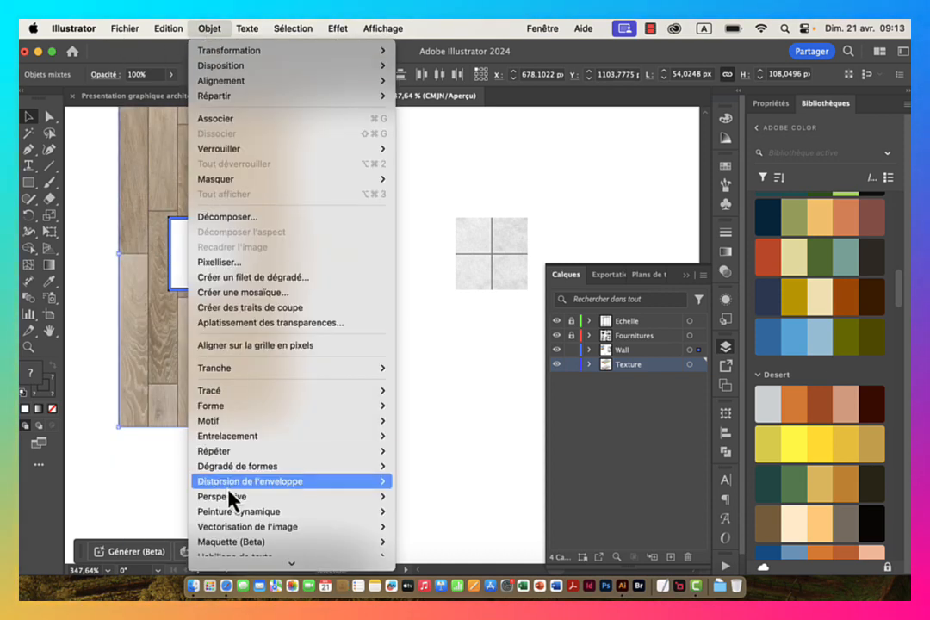
{"action": "mouse_move", "coordinate": [284, 577]}
{"action": "mouse_move", "coordinate": [287, 494]}
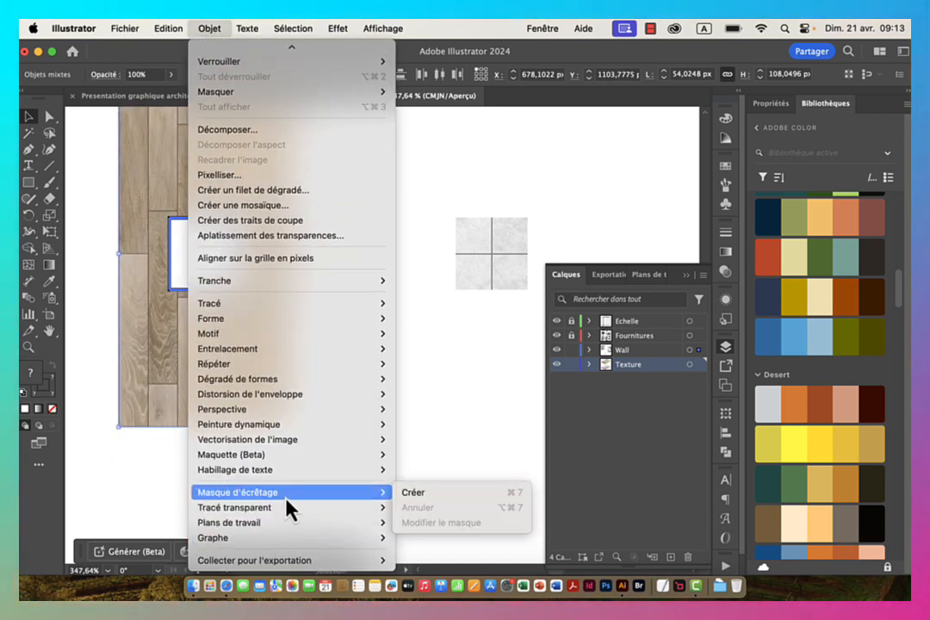
{"action": "left_click", "coordinate": [421, 498]}
Step: Centre the dark decking sample on its square both ways and crop it to the square with a clipping mask
{"action": "scroll", "coordinate": [255, 228], "scroll_direction": "left", "scroll_amount": 5}
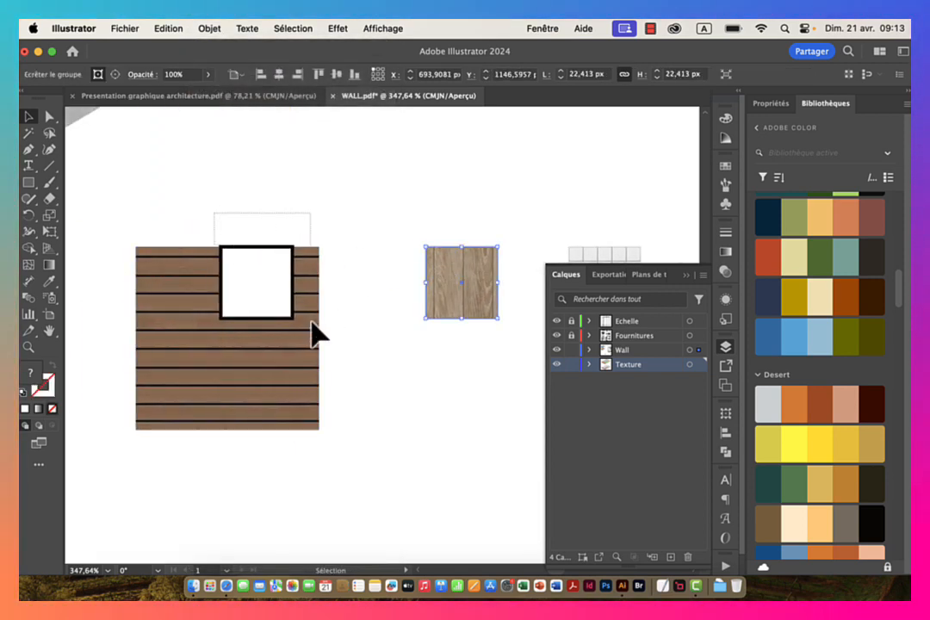
{"action": "left_click_drag", "start_coordinate": [310, 322], "coordinate": [313, 324]}
{"action": "left_click", "coordinate": [261, 287]}
{"action": "left_click", "coordinate": [267, 75]}
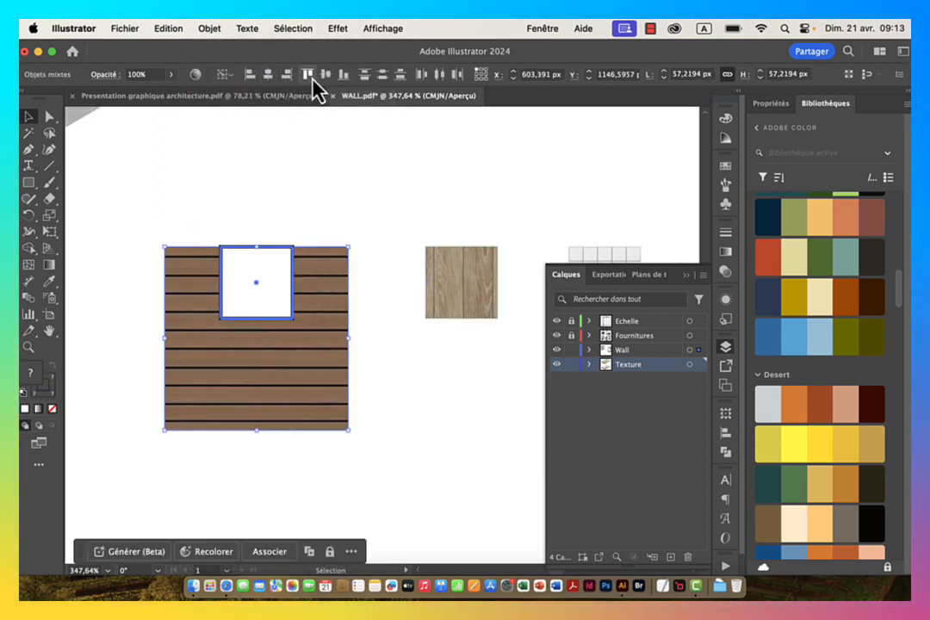
{"action": "left_click", "coordinate": [328, 75]}
{"action": "left_click", "coordinate": [209, 28]}
{"action": "mouse_move", "coordinate": [284, 568]}
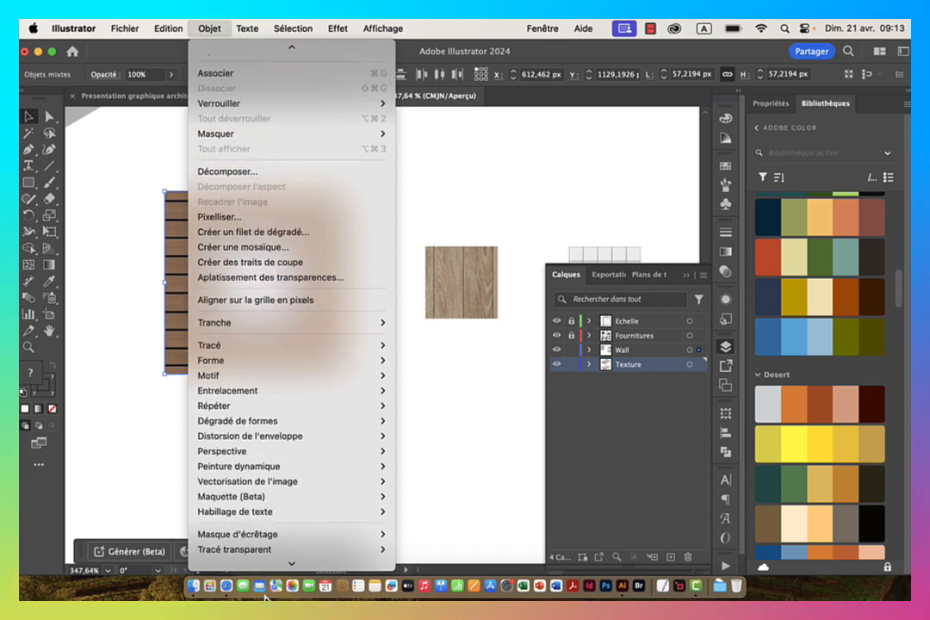
{"action": "mouse_move", "coordinate": [266, 494]}
{"action": "left_click", "coordinate": [442, 500]}
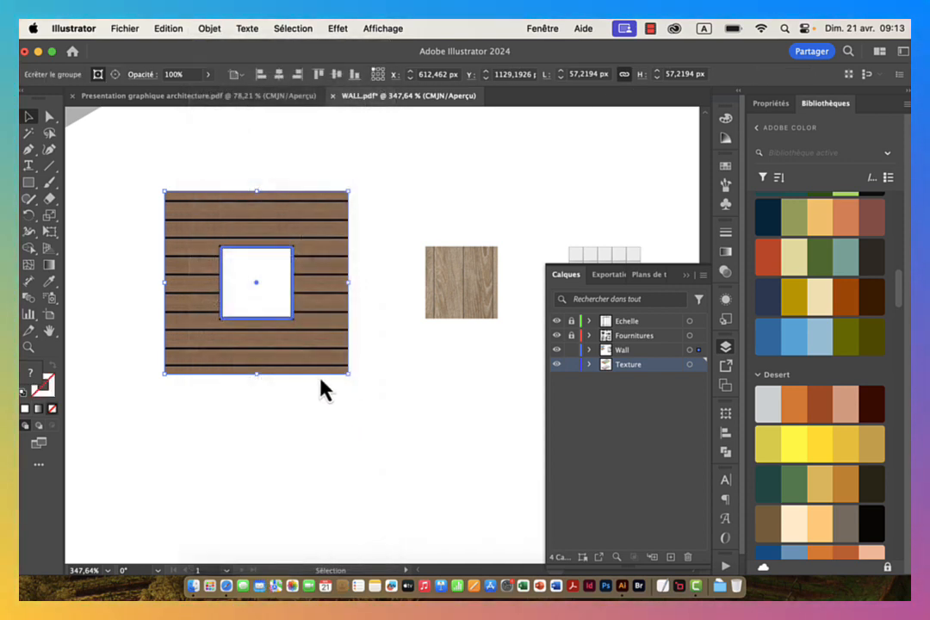
Step: Select the four cropped texture samples and distribute them evenly in a horizontal row
{"action": "key", "text": "z"}
{"action": "left_click_drag", "start_coordinate": [414, 336], "coordinate": [258, 323]}
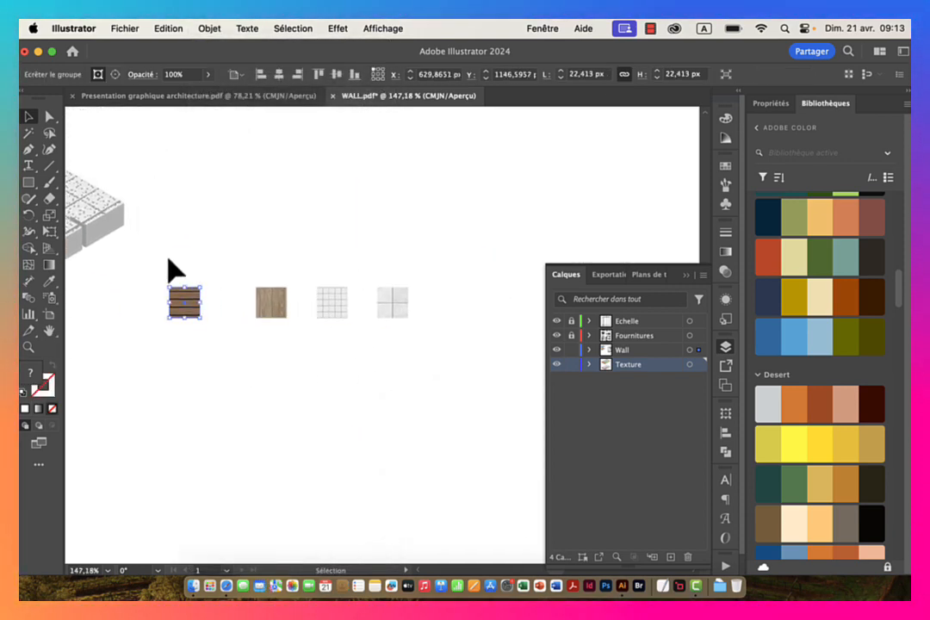
{"action": "left_click_drag", "start_coordinate": [167, 259], "coordinate": [401, 345]}
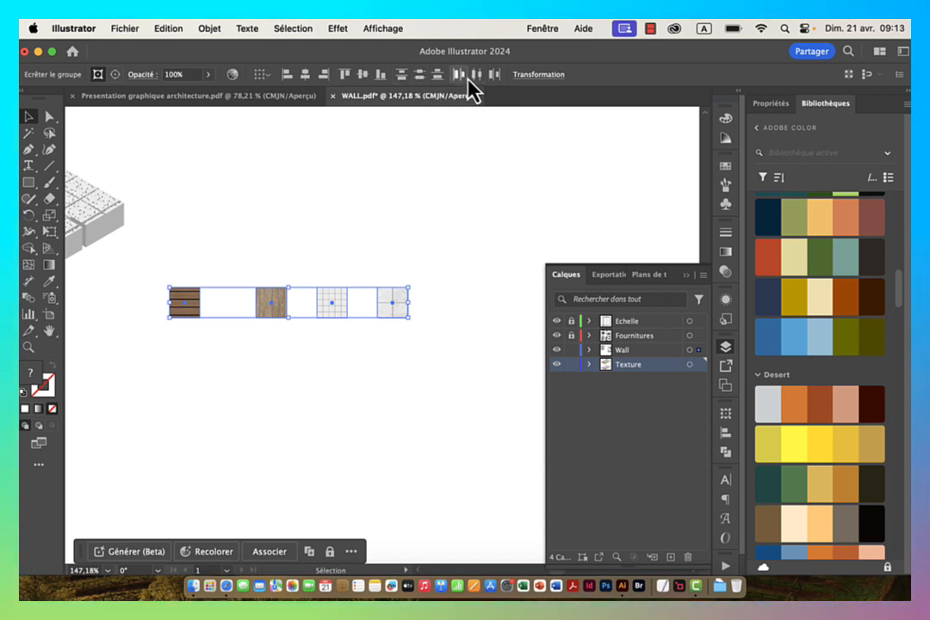
{"action": "left_click", "coordinate": [475, 75]}
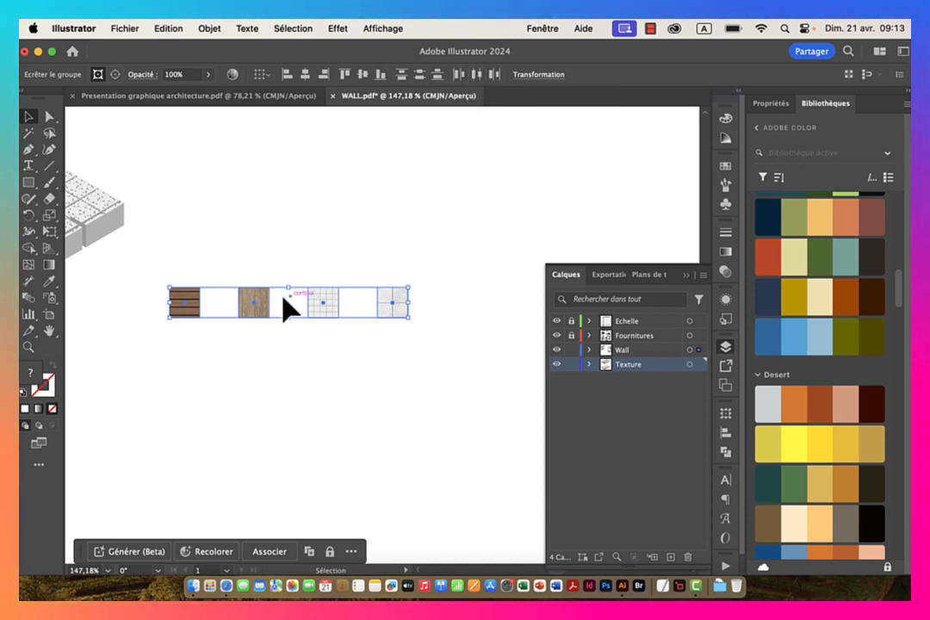
Step: Copy the row of four texture samples to the space beside the coloured zoning plan
{"action": "mouse_move", "coordinate": [372, 303]}
{"action": "left_mouse_down"}
{"action": "mouse_move", "coordinate": [311, 308]}
{"action": "mouse_move", "coordinate": [431, 306]}
{"action": "mouse_move", "coordinate": [379, 284]}
{"action": "left_mouse_up"}
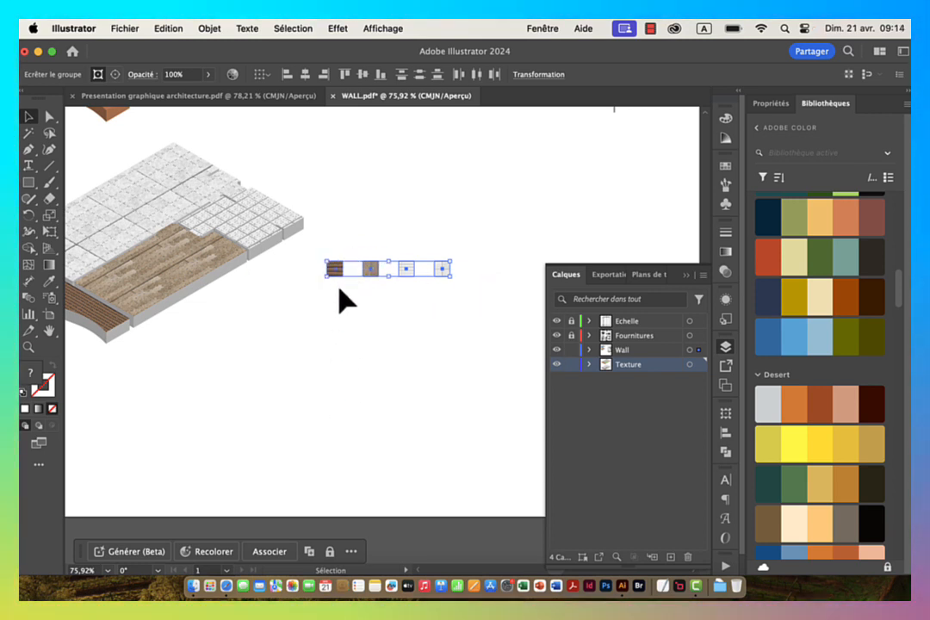
{"action": "left_click_drag", "start_coordinate": [411, 317], "coordinate": [353, 316]}
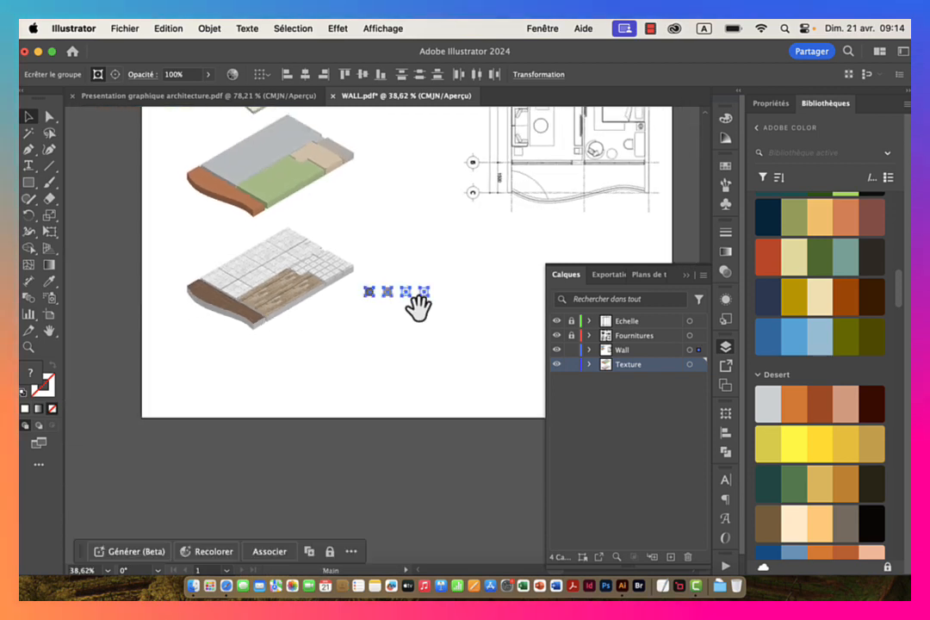
{"action": "left_click_drag", "start_coordinate": [373, 269], "coordinate": [345, 398]}
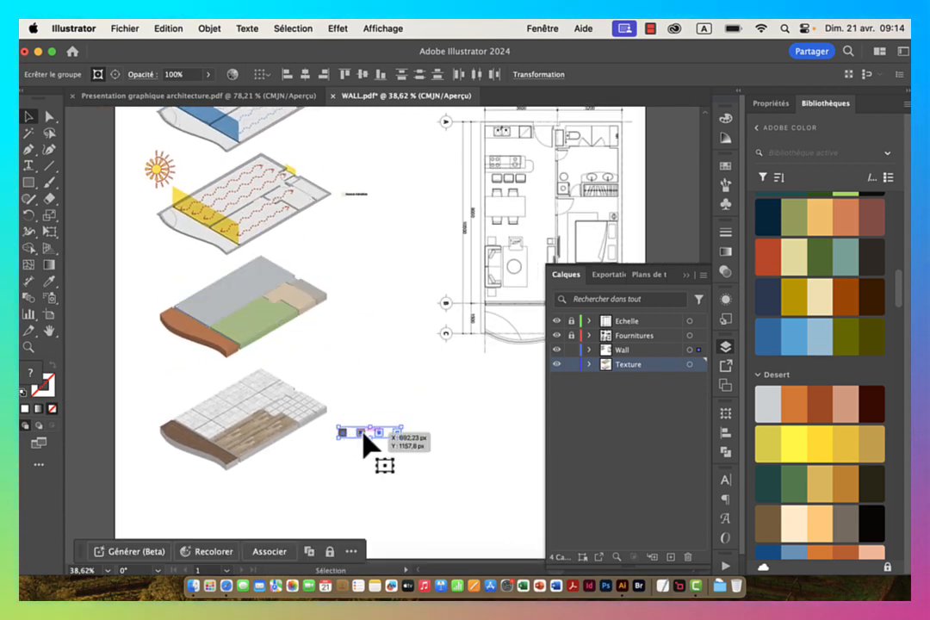
{"action": "left_click_drag", "start_coordinate": [364, 436], "coordinate": [515, 328]}
{"action": "left_click_drag", "start_coordinate": [426, 322], "coordinate": [357, 326]}
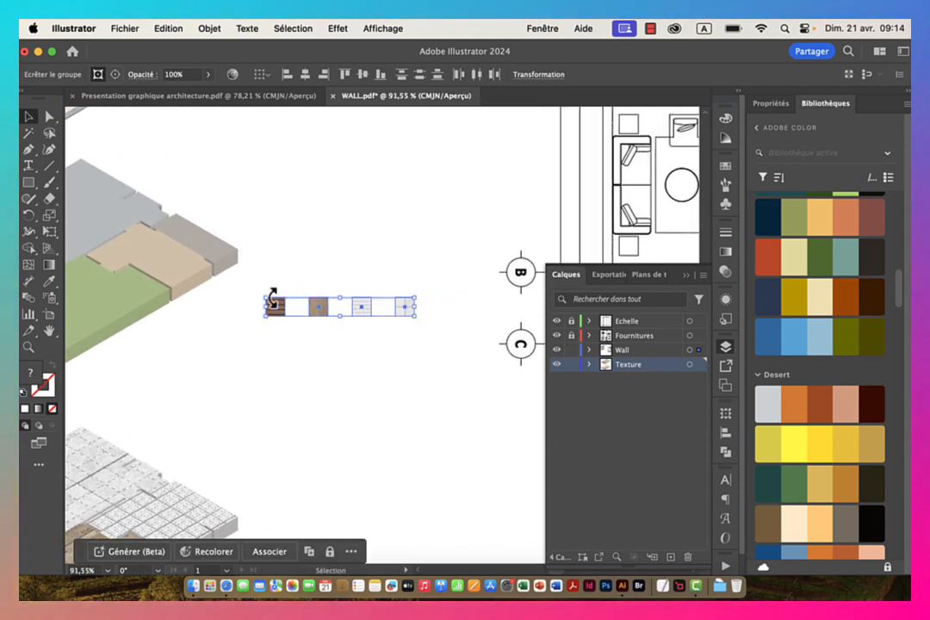
Step: Release the clipping masks of the copied samples and delete their texture images, keeping only the four squares
{"action": "left_click", "coordinate": [220, 28]}
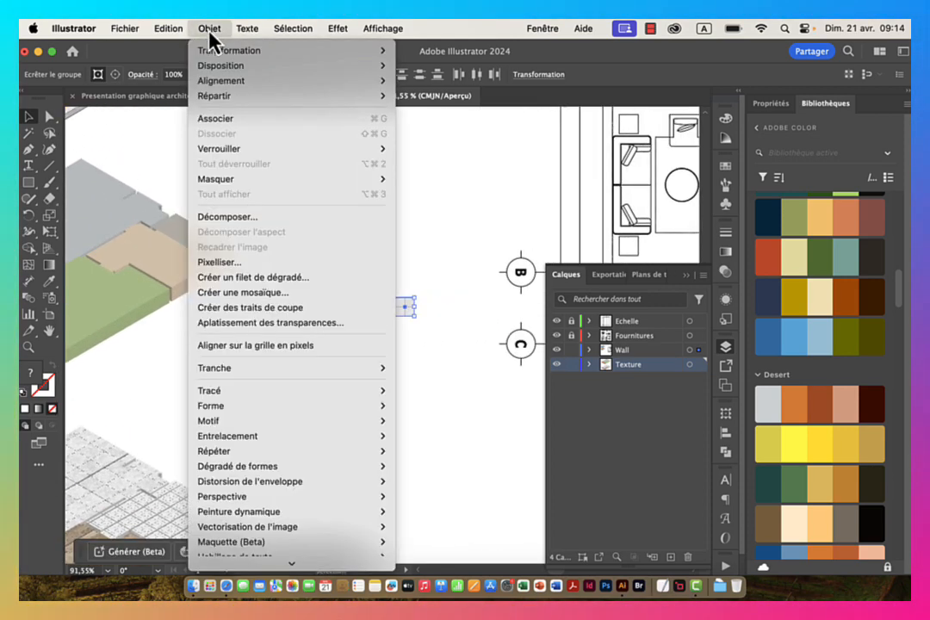
{"action": "mouse_move", "coordinate": [263, 495]}
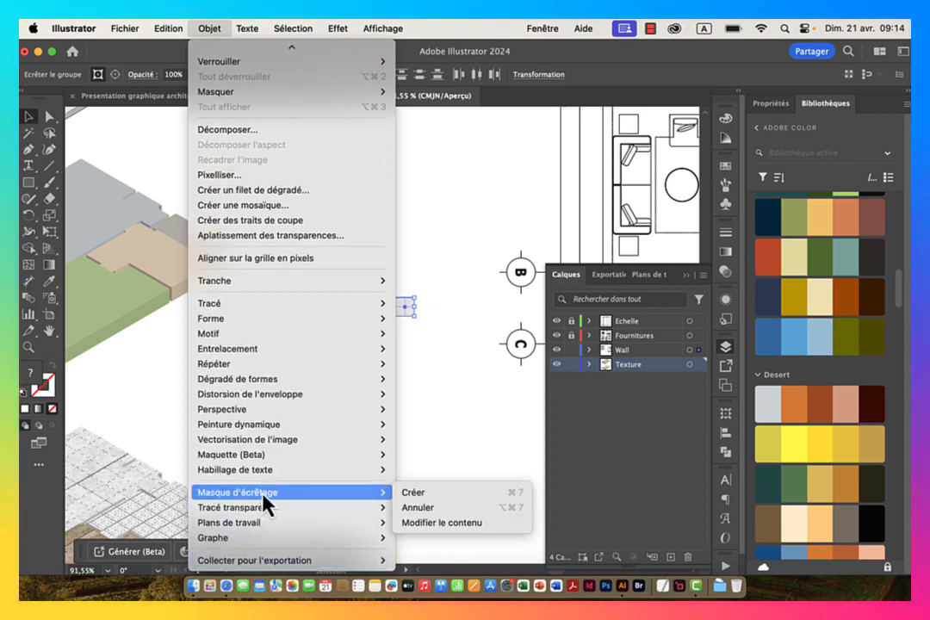
{"action": "left_click", "coordinate": [448, 506]}
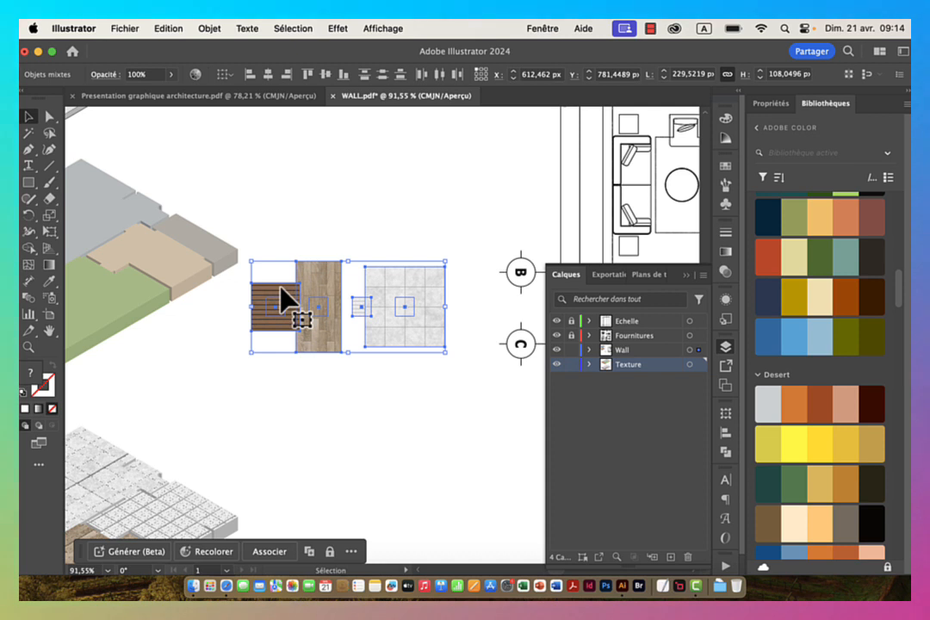
{"action": "left_click", "coordinate": [308, 211]}
{"action": "left_click_drag", "start_coordinate": [253, 359], "coordinate": [463, 334]}
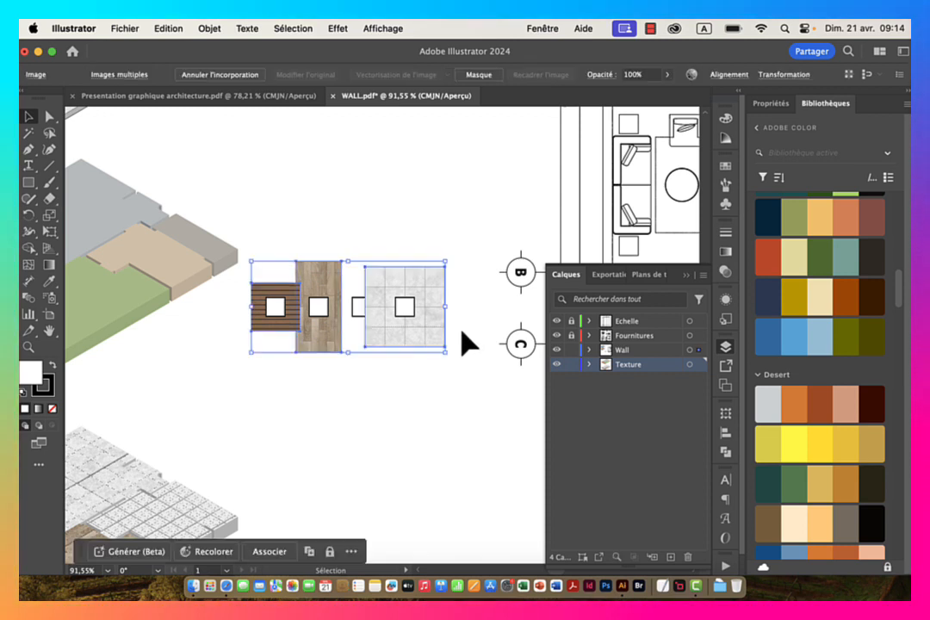
{"action": "key", "text": "Delete"}
{"action": "left_click", "coordinate": [365, 311]}
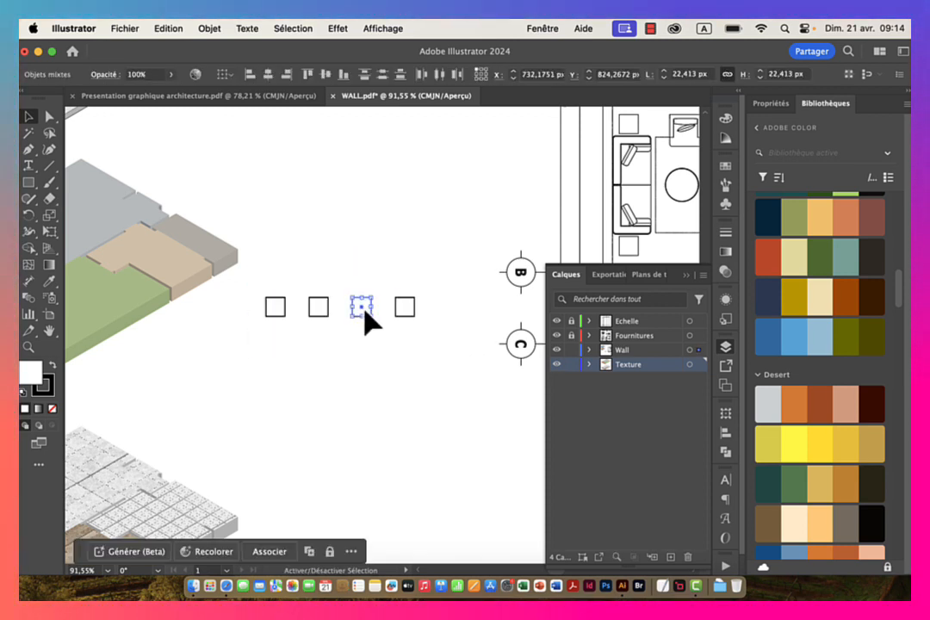
{"action": "left_click", "coordinate": [355, 390]}
Step: Fill the first square with the large zone's blue-grey and the second with the small end zone's taupe, sampled from the zoning plan
{"action": "left_click_drag", "start_coordinate": [265, 282], "coordinate": [278, 308]}
{"action": "left_click_drag", "start_coordinate": [331, 329], "coordinate": [301, 297]}
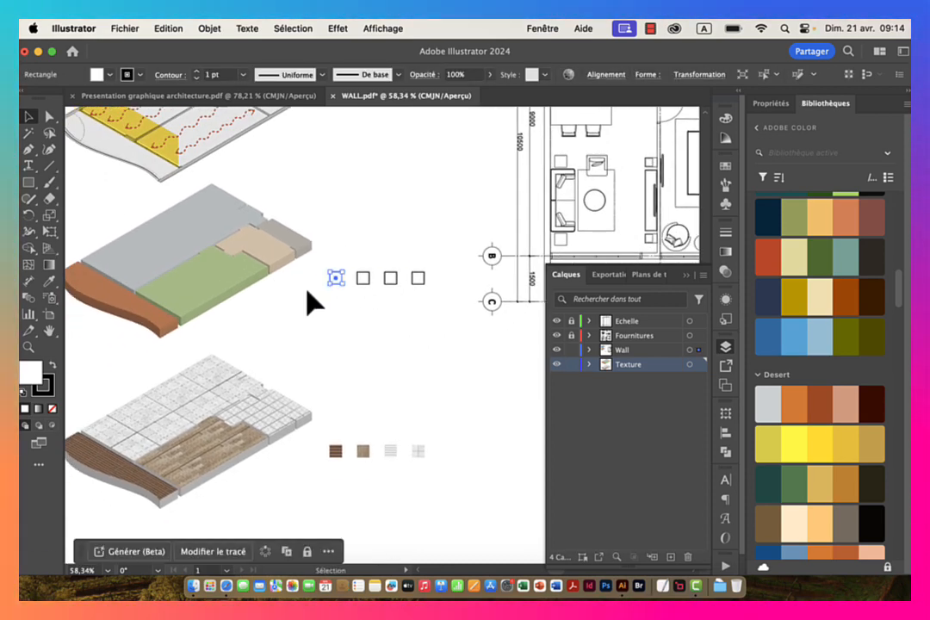
{"action": "key", "text": "i"}
{"action": "left_click", "coordinate": [220, 203]}
{"action": "key", "text": "v"}
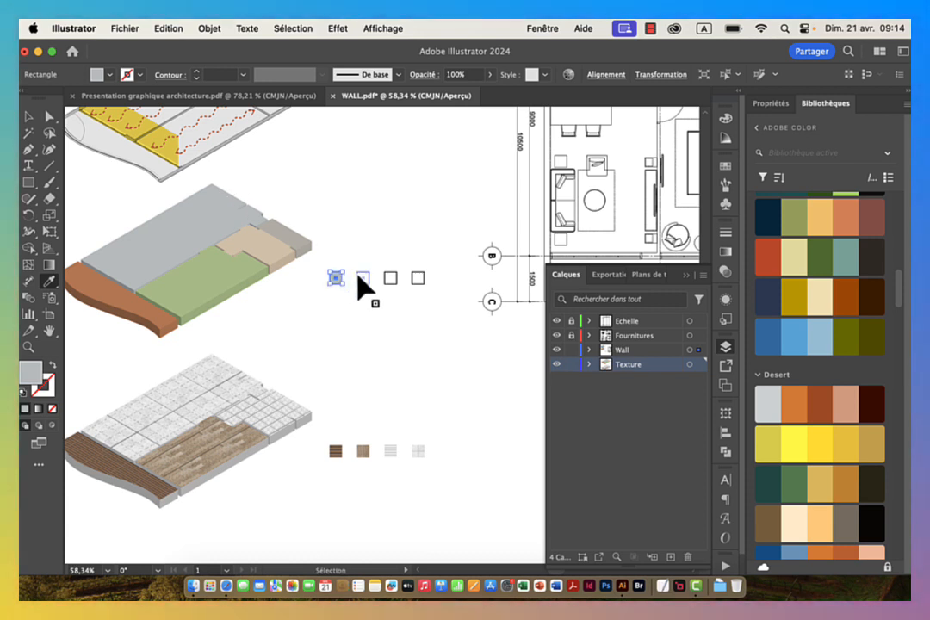
{"action": "left_click", "coordinate": [362, 278], "text": "shift"}
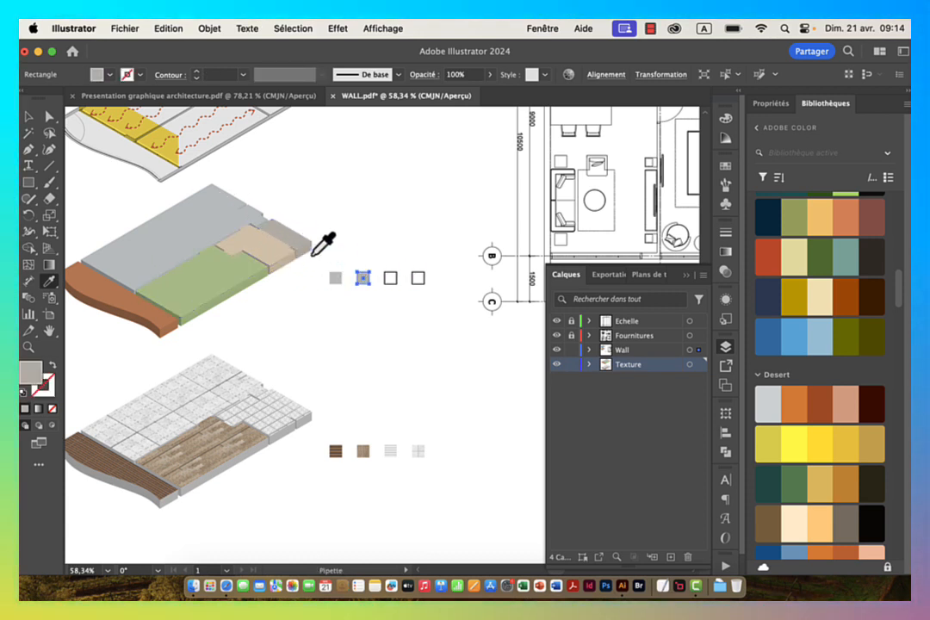
Step: Recolour the top face of the taupe end zone with the beige of the neighbouring zone
{"action": "left_click_drag", "start_coordinate": [259, 231], "coordinate": [384, 259]}
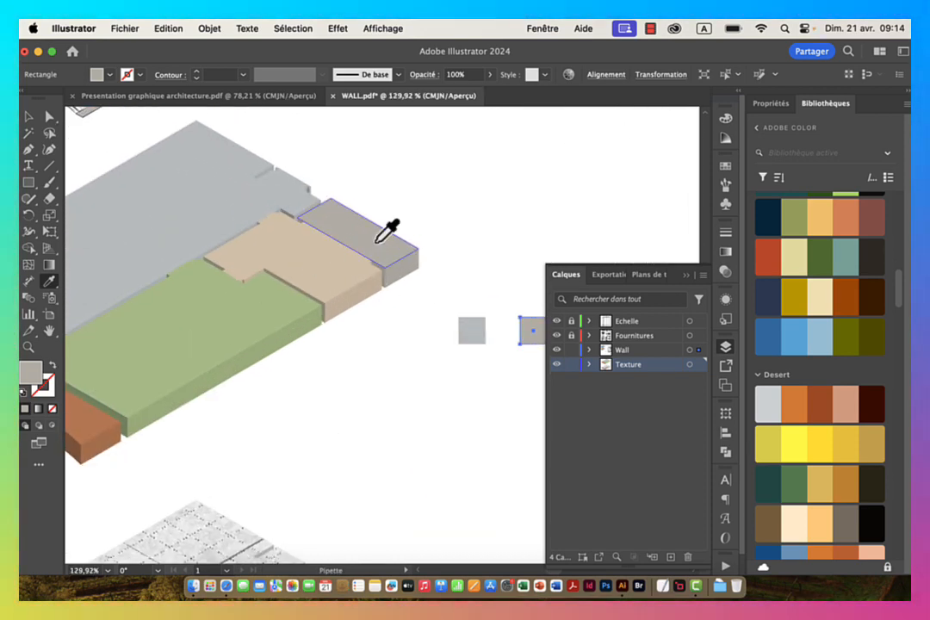
{"action": "key", "text": "q"}
{"action": "key", "text": "a"}
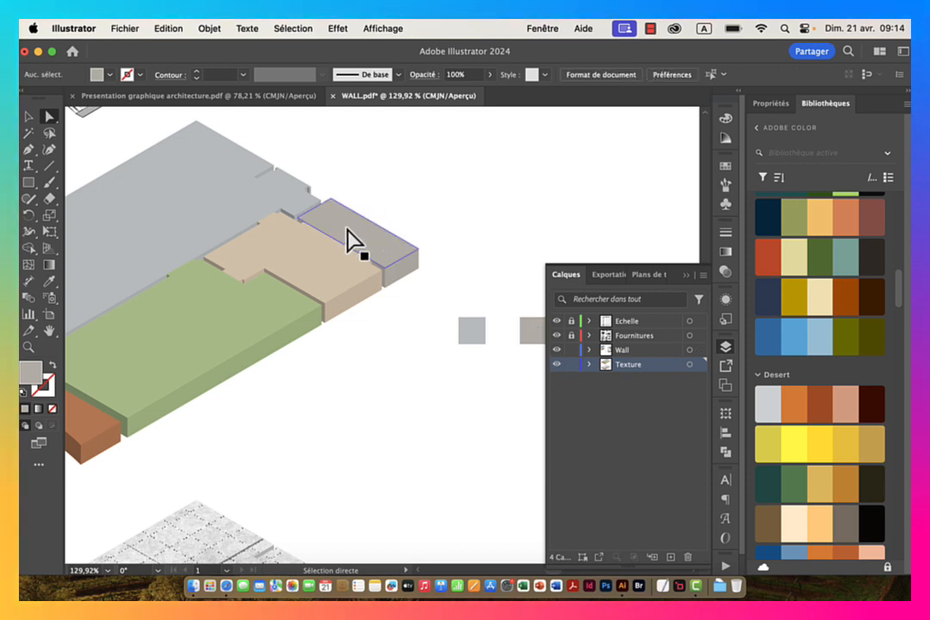
{"action": "left_click", "coordinate": [329, 259]}
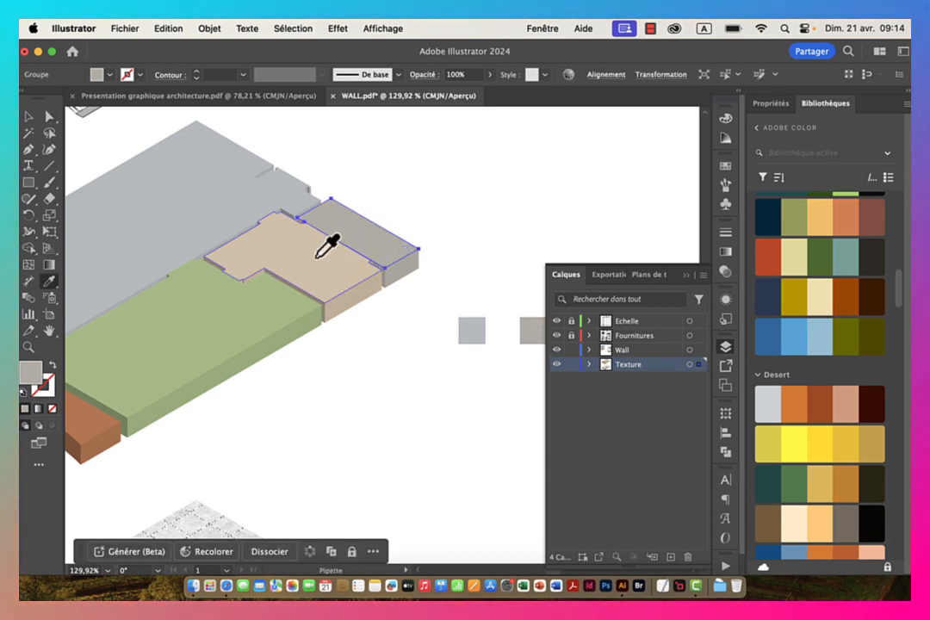
{"action": "left_click", "coordinate": [317, 257]}
Step: Recolour the end zone's front face and its shadowed side face with the matching side shades of the beige zone
{"action": "left_click_drag", "start_coordinate": [388, 268], "coordinate": [558, 280]}
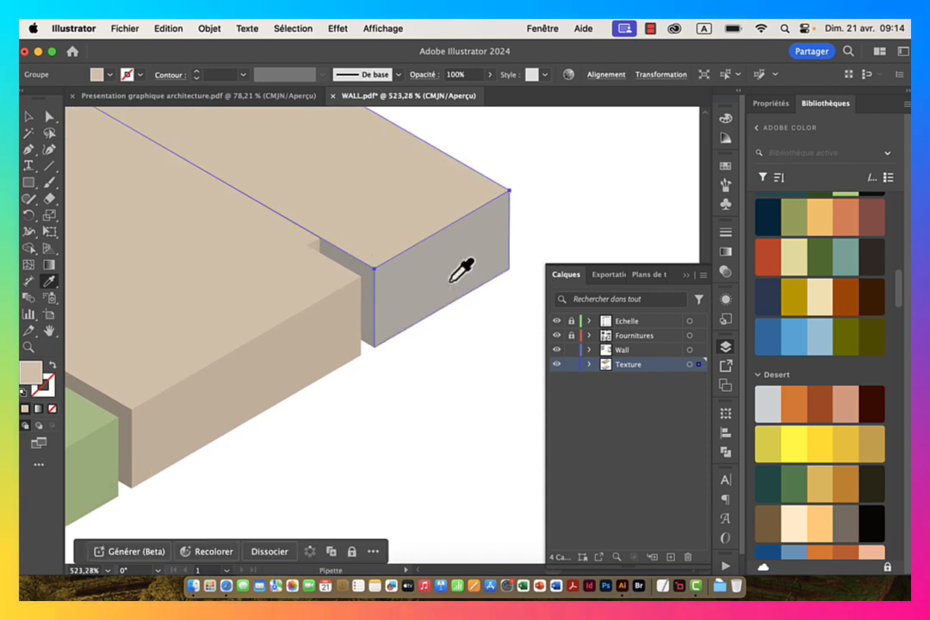
{"action": "key", "text": "super"}
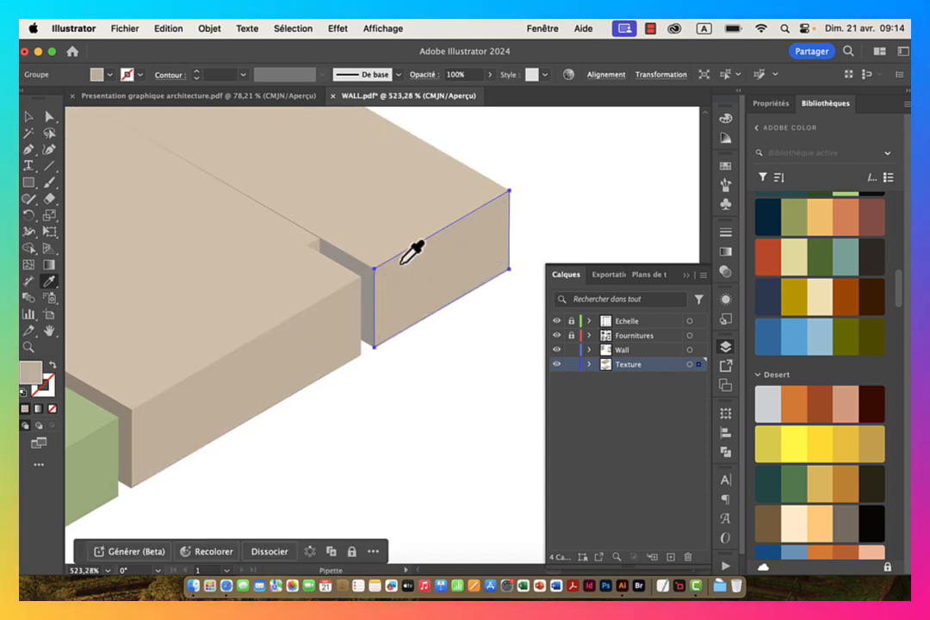
{"action": "left_click", "coordinate": [363, 278], "text": "super"}
{"action": "left_click", "coordinate": [368, 306], "text": "super"}
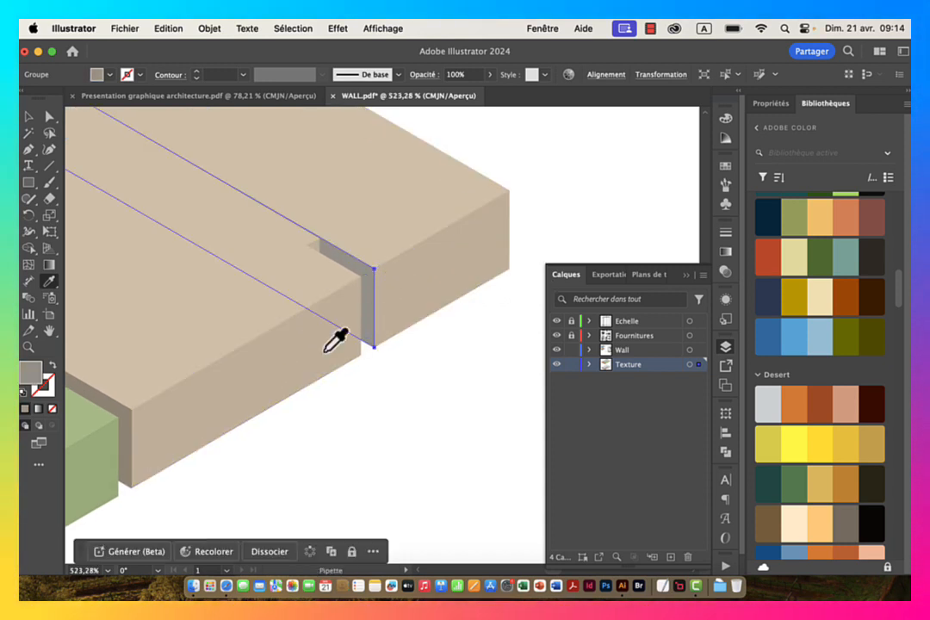
{"action": "key", "text": "super+space"}
{"action": "left_click_drag", "start_coordinate": [80, 443], "coordinate": [340, 372]}
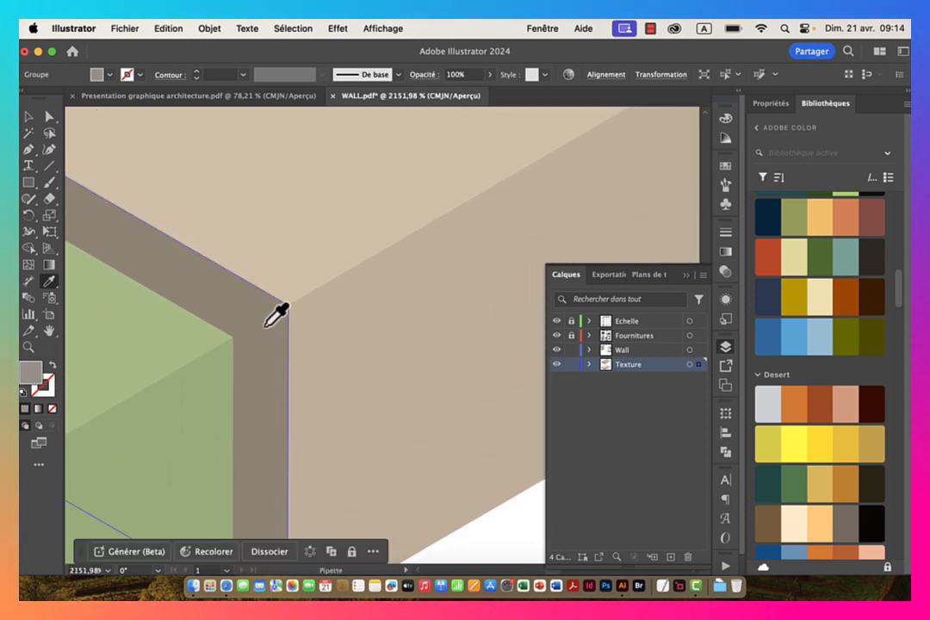
{"action": "left_click_drag", "start_coordinate": [387, 319], "coordinate": [268, 303]}
{"action": "left_click_drag", "start_coordinate": [451, 230], "coordinate": [243, 309]}
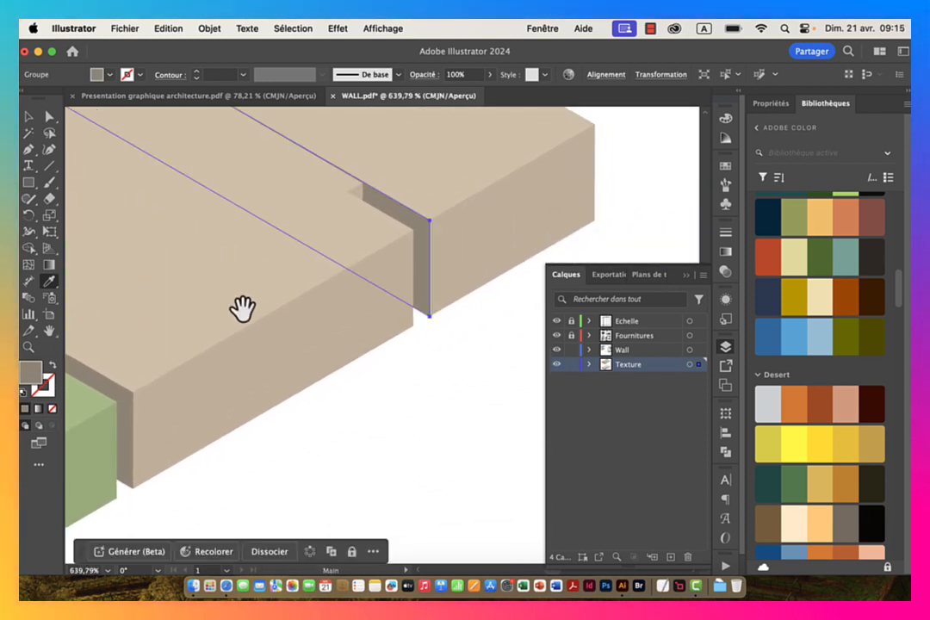
Step: Recolour the small shadowed face at the notch between the grey and end zones with the beige zone's dark side shade
{"action": "key", "text": "super+space"}
{"action": "left_click_drag", "start_coordinate": [398, 272], "coordinate": [199, 290]}
{"action": "left_click_drag", "start_coordinate": [309, 259], "coordinate": [305, 225]}
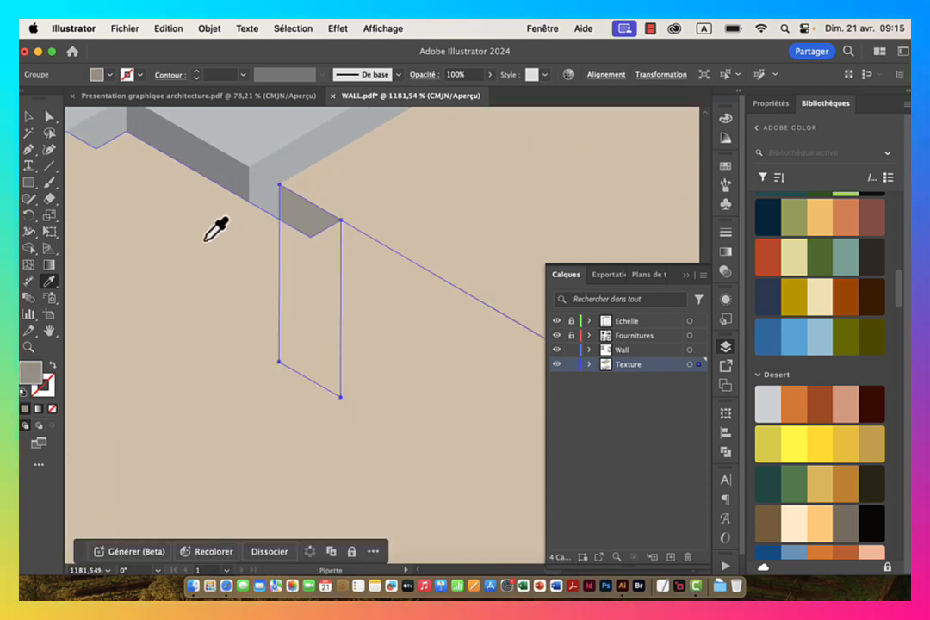
{"action": "key", "text": "super+space"}
{"action": "left_click_drag", "start_coordinate": [309, 293], "coordinate": [231, 261]}
{"action": "left_click", "coordinate": [345, 251]}
{"action": "key", "text": "super+space"}
{"action": "left_click_drag", "start_coordinate": [347, 260], "coordinate": [309, 259]}
{"action": "key", "text": "space"}
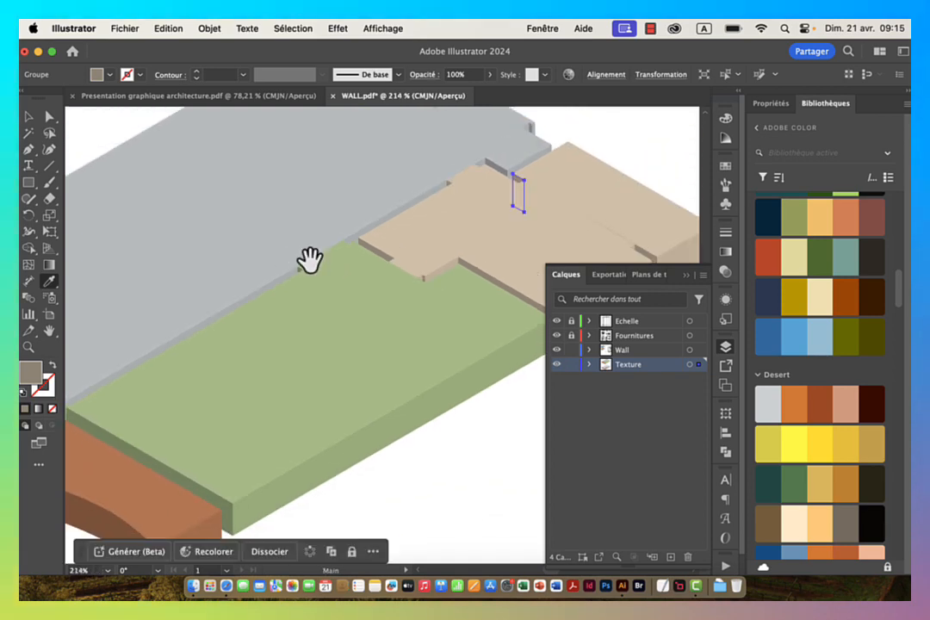
{"action": "left_click_drag", "start_coordinate": [391, 251], "coordinate": [209, 258]}
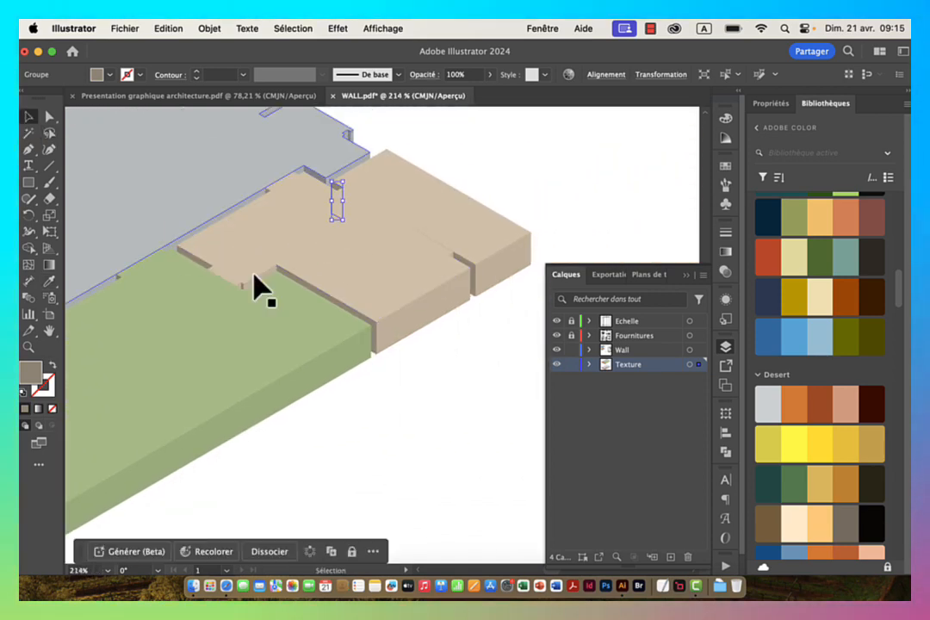
{"action": "left_click", "coordinate": [410, 405]}
Step: Fill the third square with beige, the fourth with terracotta and the second with green, sampled from the zoning plan
{"action": "key", "text": "super+space"}
{"action": "left_click_drag", "start_coordinate": [410, 405], "coordinate": [197, 363]}
{"action": "key", "text": "space"}
{"action": "left_click_drag", "start_coordinate": [364, 399], "coordinate": [251, 277]}
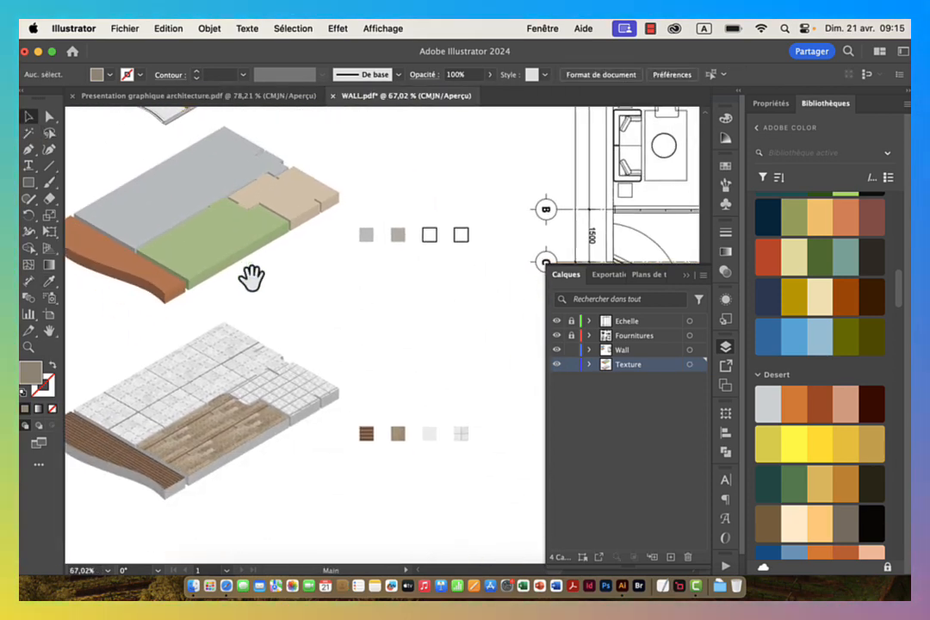
{"action": "left_click", "coordinate": [29, 117]}
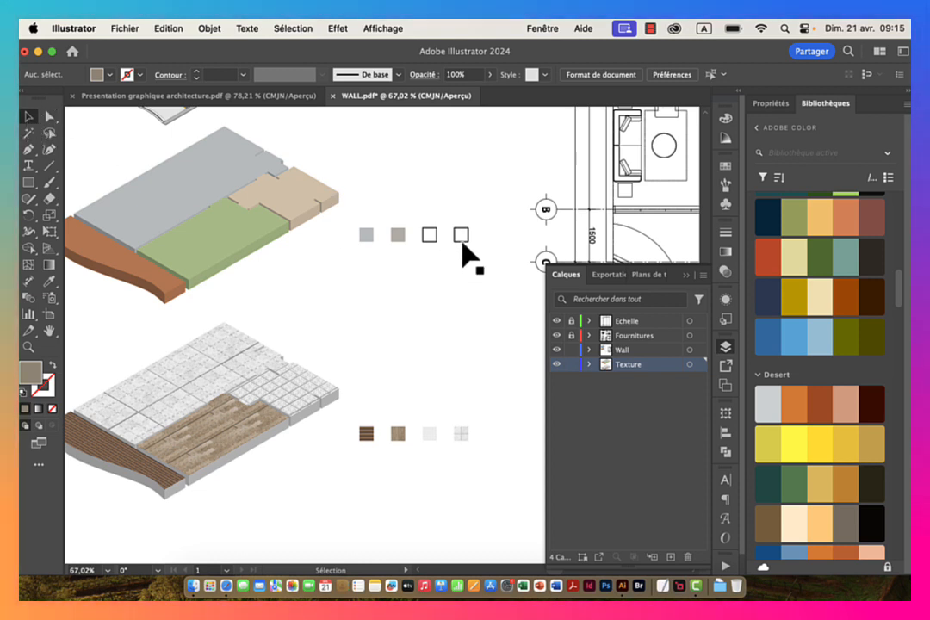
{"action": "left_click", "coordinate": [430, 239]}
{"action": "key", "text": "i"}
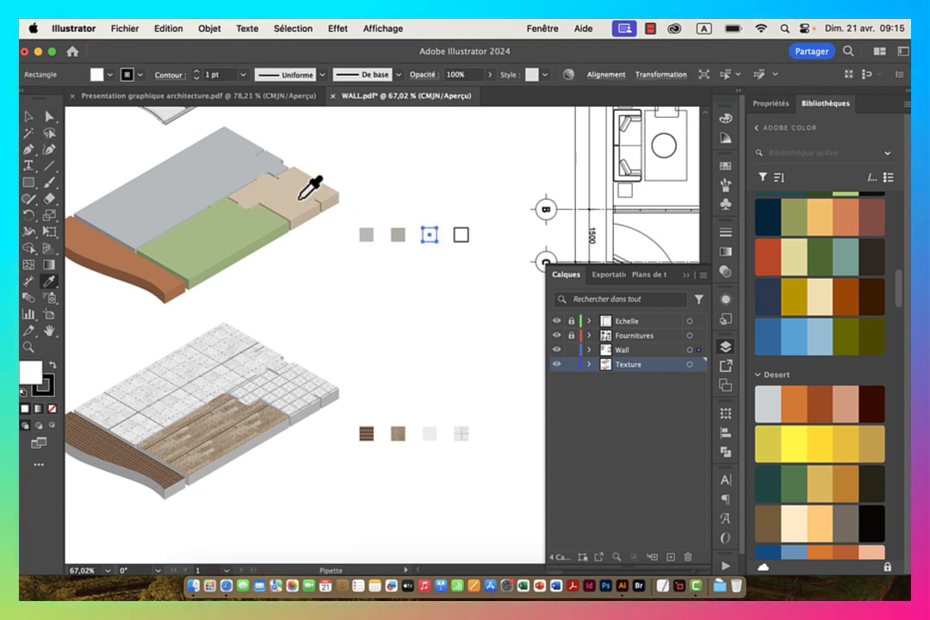
{"action": "left_click", "coordinate": [291, 199]}
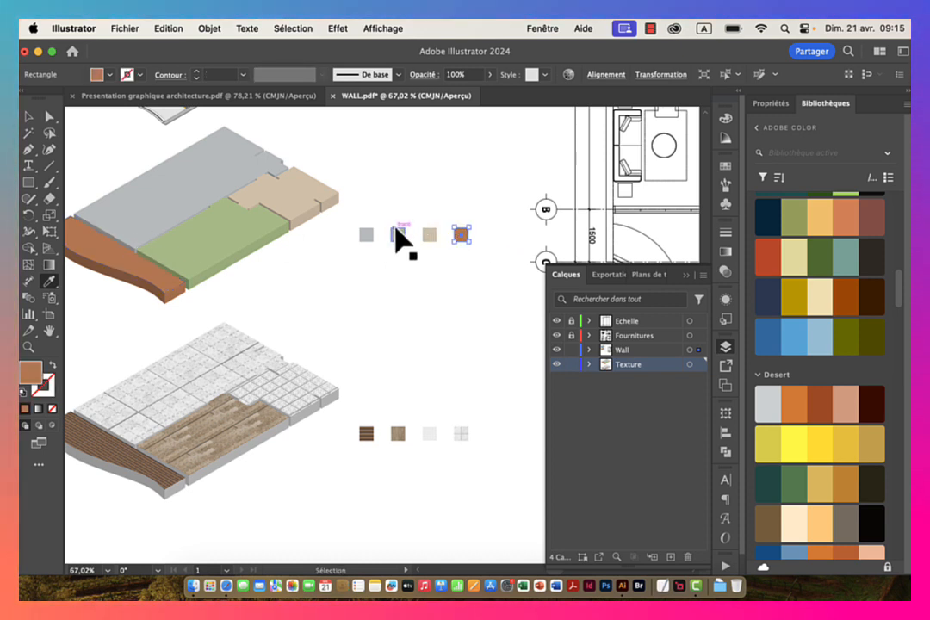
{"action": "left_click", "coordinate": [219, 222]}
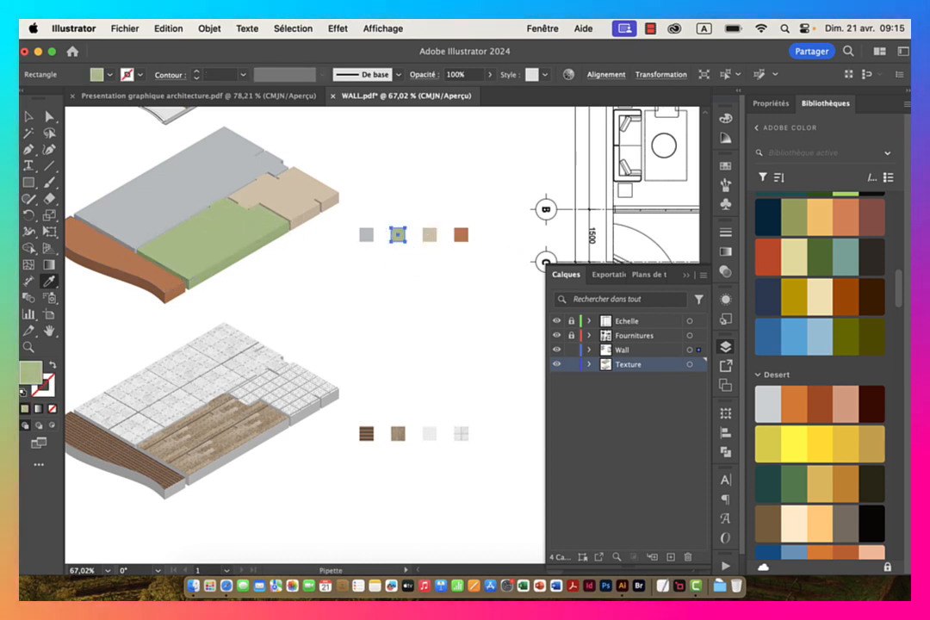
Step: Move the two "Source Aération" labels horizontally, together, farther away from the ventilation and sunlight plans
{"action": "left_click", "coordinate": [29, 118]}
{"action": "left_click", "coordinate": [419, 293]}
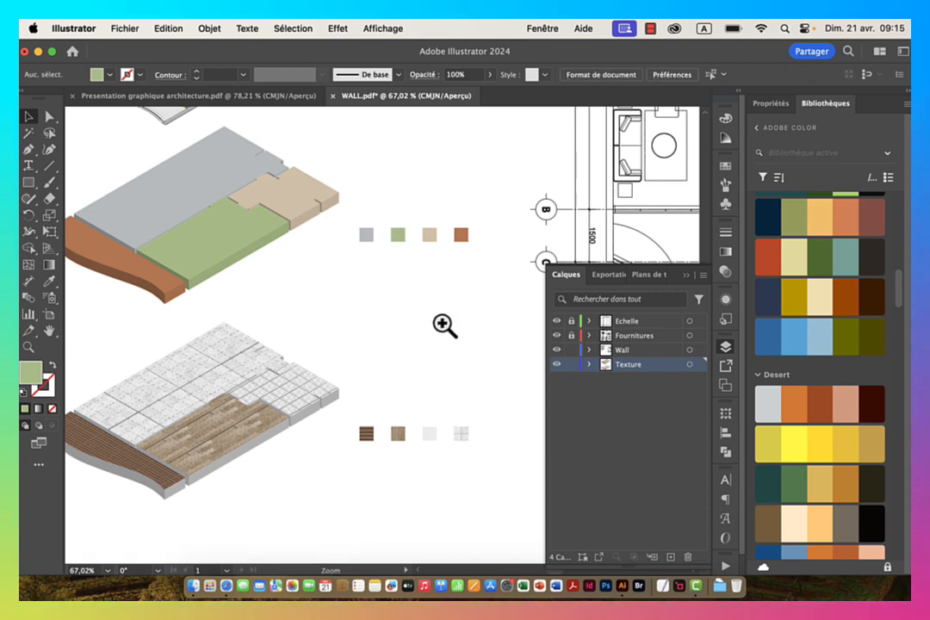
{"action": "left_click_drag", "start_coordinate": [439, 324], "coordinate": [384, 345]}
{"action": "left_click_drag", "start_coordinate": [357, 281], "coordinate": [433, 327]}
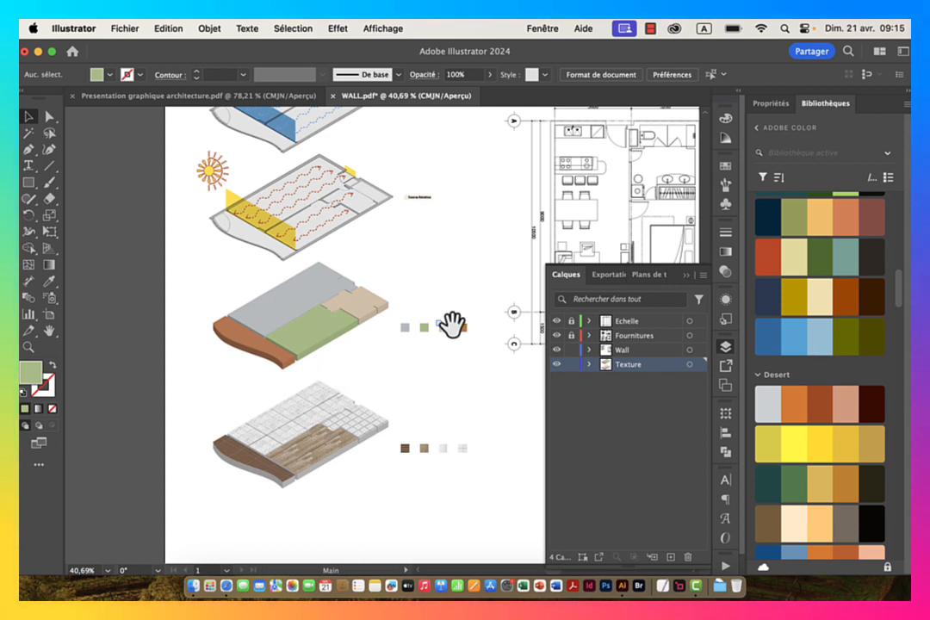
{"action": "left_click_drag", "start_coordinate": [410, 221], "coordinate": [330, 348]}
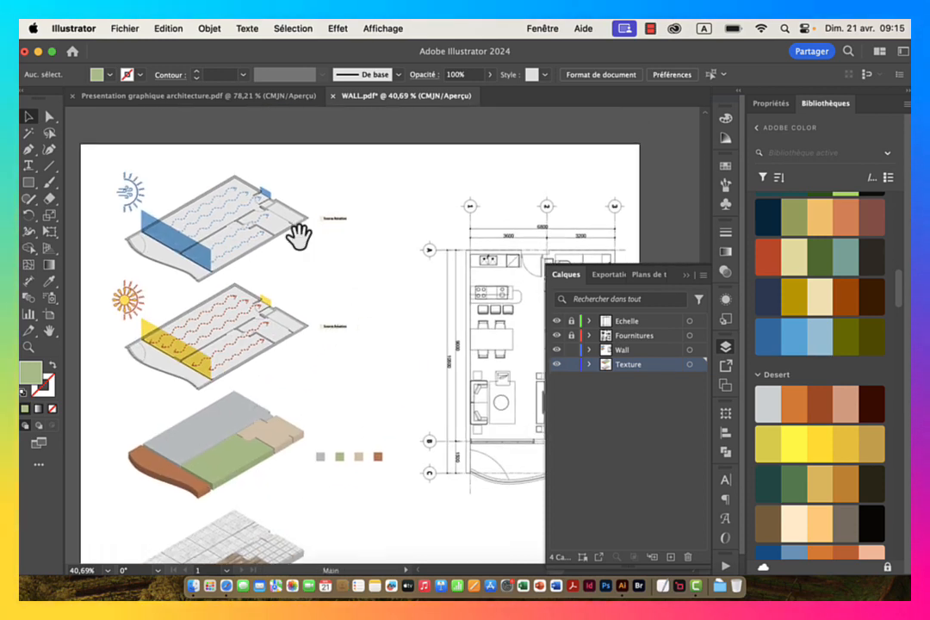
{"action": "left_click_drag", "start_coordinate": [298, 236], "coordinate": [372, 277]}
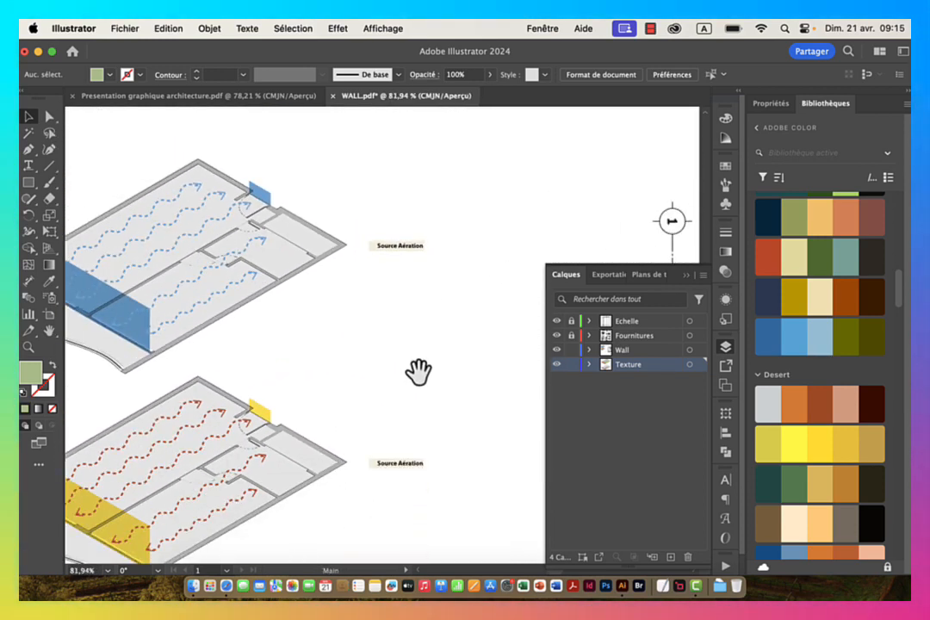
{"action": "left_click_drag", "start_coordinate": [419, 374], "coordinate": [369, 321]}
{"action": "left_click_drag", "start_coordinate": [336, 171], "coordinate": [389, 444]}
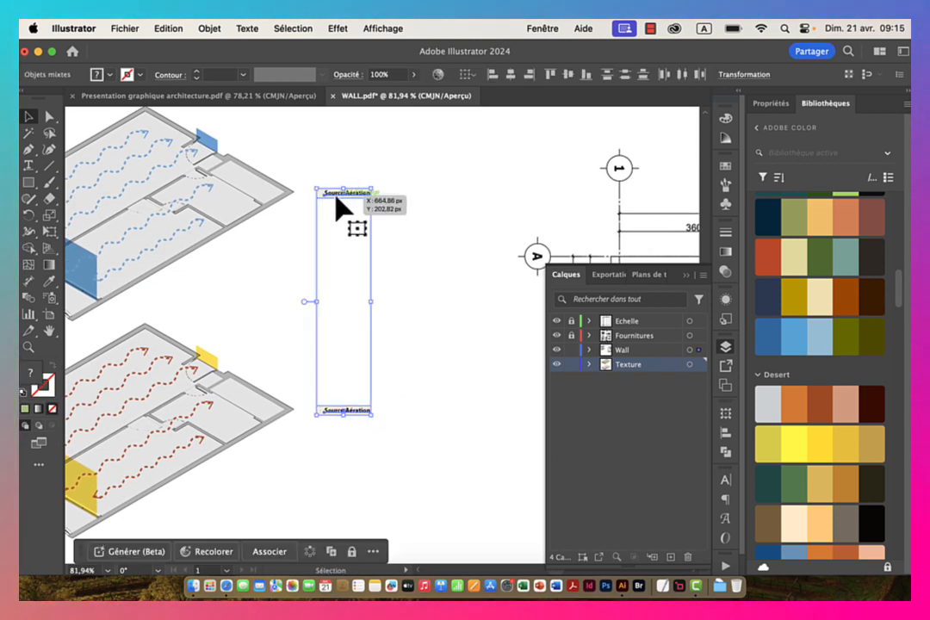
{"action": "left_click_drag", "start_coordinate": [336, 198], "coordinate": [374, 198]}
{"action": "left_click", "coordinate": [322, 221]}
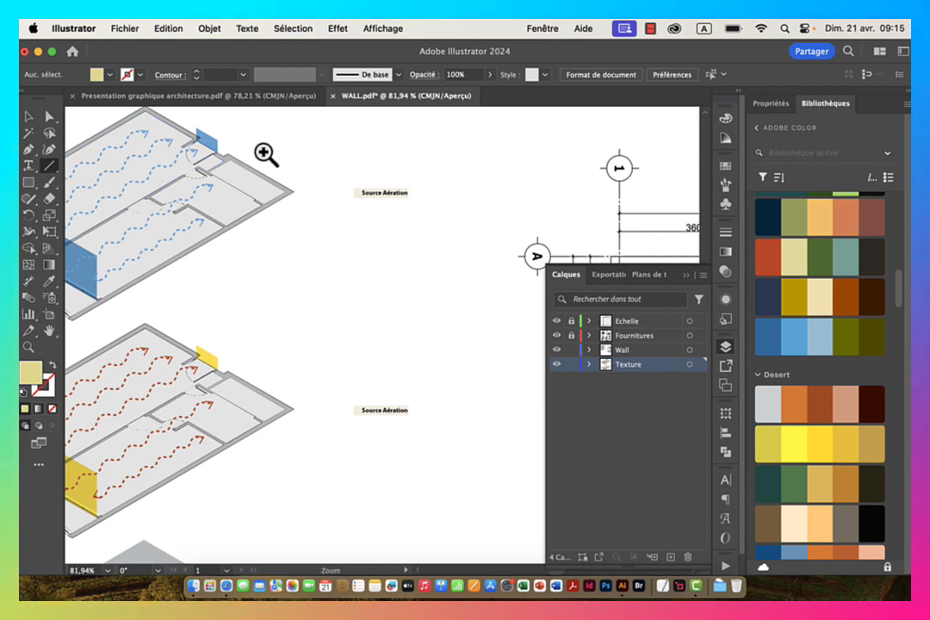
Step: Draw a horizontal line from the ventilation plan's label towards the plan's outer corner, with a black 1 pt stroke and 4 pt dashes
{"action": "left_click_drag", "start_coordinate": [266, 155], "coordinate": [476, 257]}
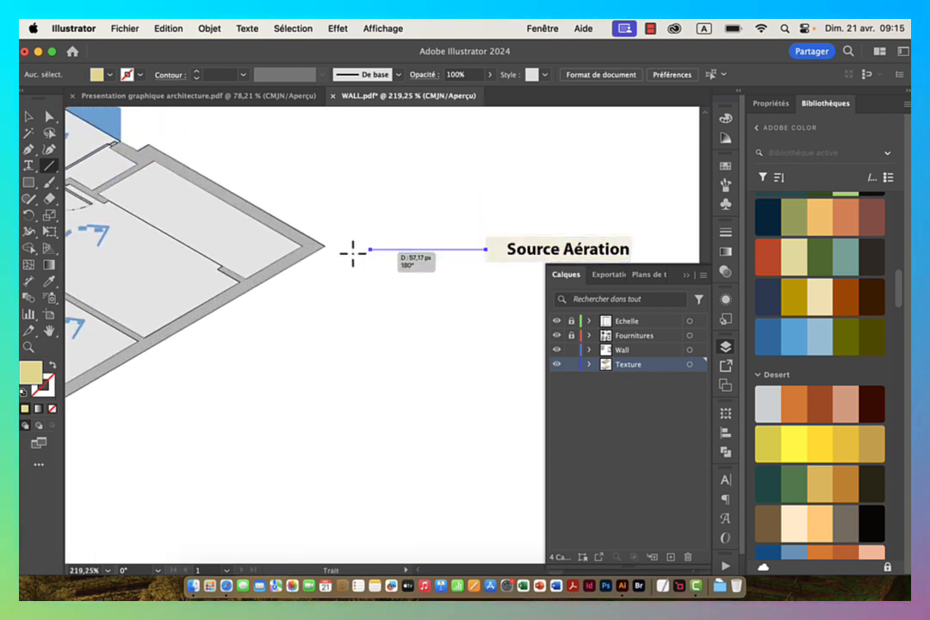
{"action": "left_click_drag", "start_coordinate": [353, 252], "coordinate": [342, 252]}
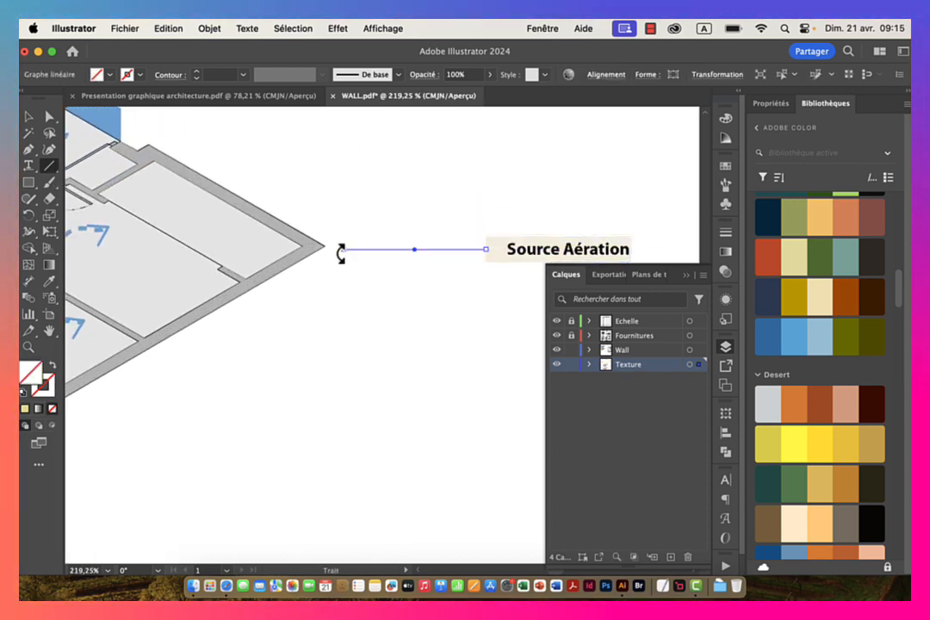
{"action": "left_click", "coordinate": [45, 388]}
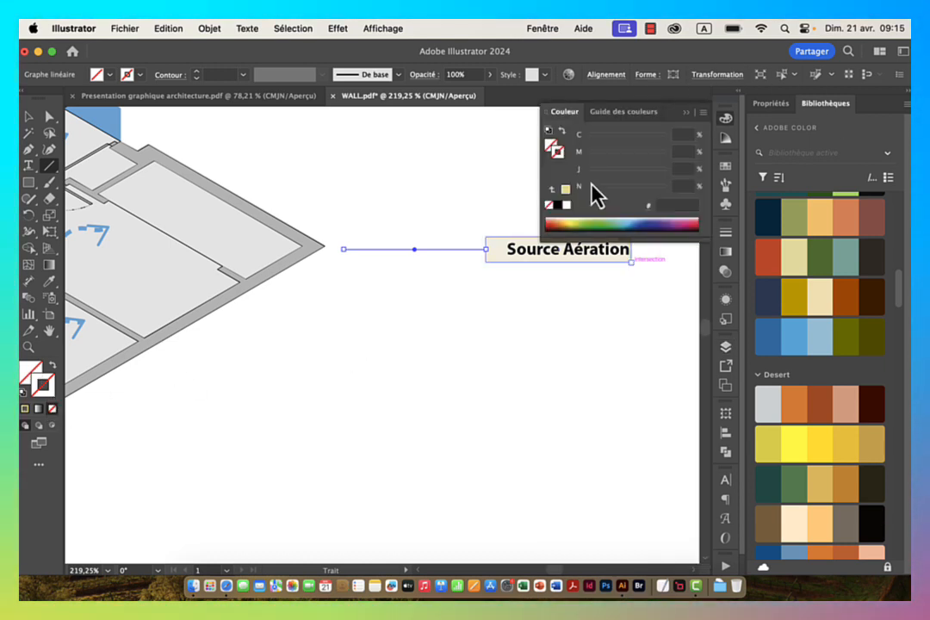
{"action": "left_click", "coordinate": [557, 205]}
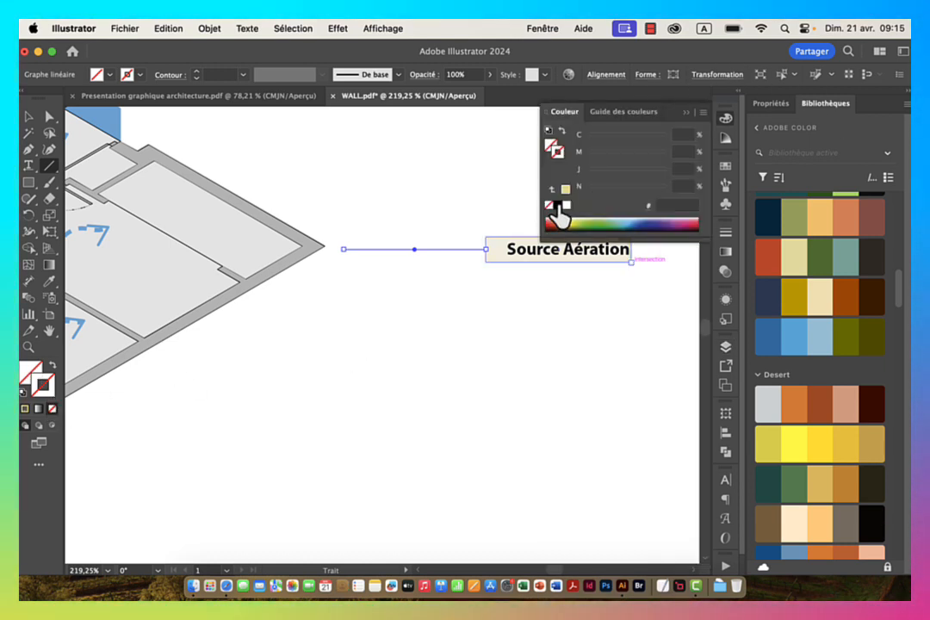
{"action": "left_click", "coordinate": [170, 75]}
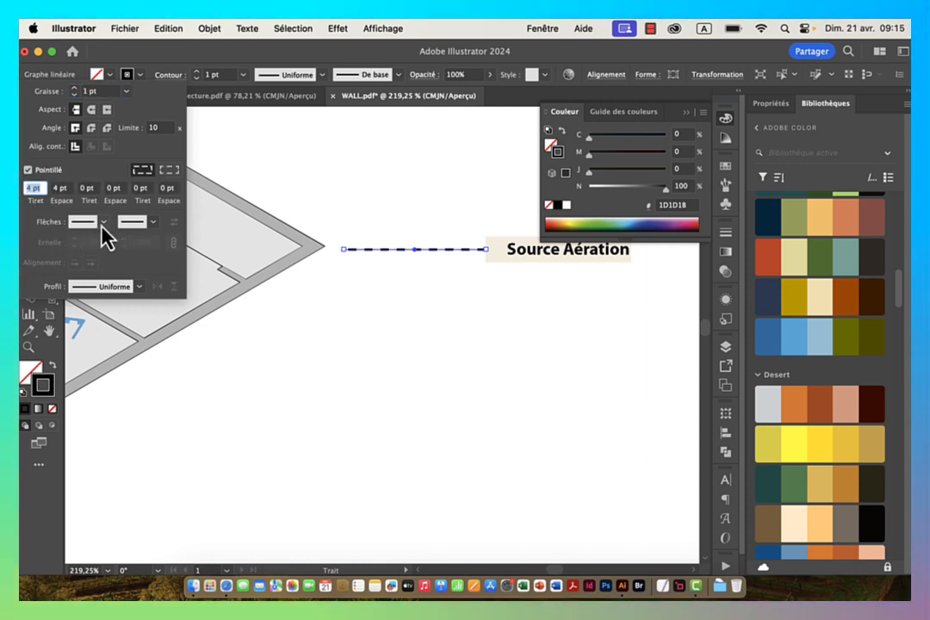
Step: Give the dashed leader a solid round end at the label and a Flèche 11 arrowhead at the plan, both scaled to 70%
{"action": "left_click", "coordinate": [104, 222]}
{"action": "scroll", "coordinate": [126, 315], "scroll_direction": "down", "scroll_amount": 8}
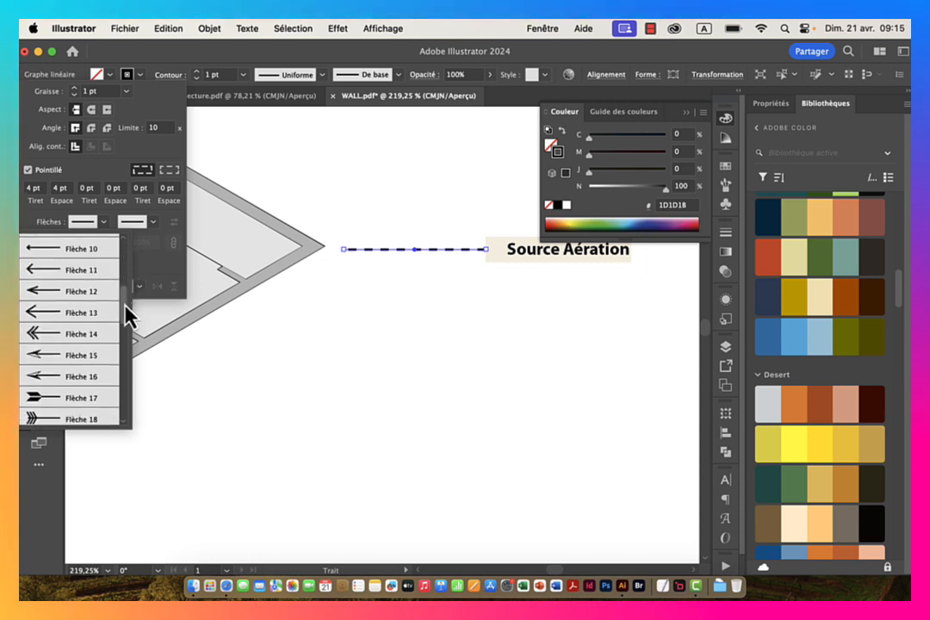
{"action": "left_click", "coordinate": [39, 337]}
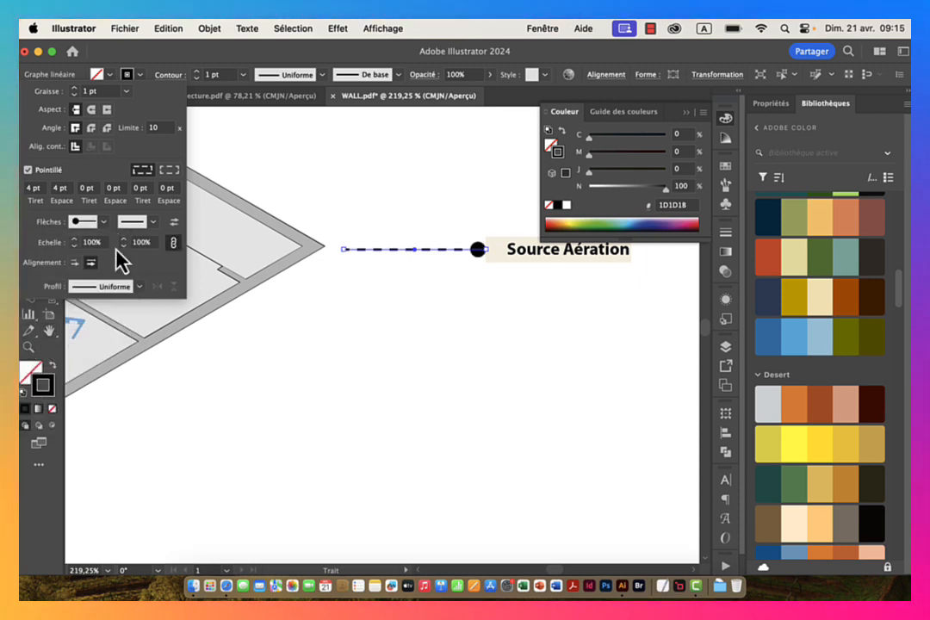
{"action": "left_click", "coordinate": [154, 223]}
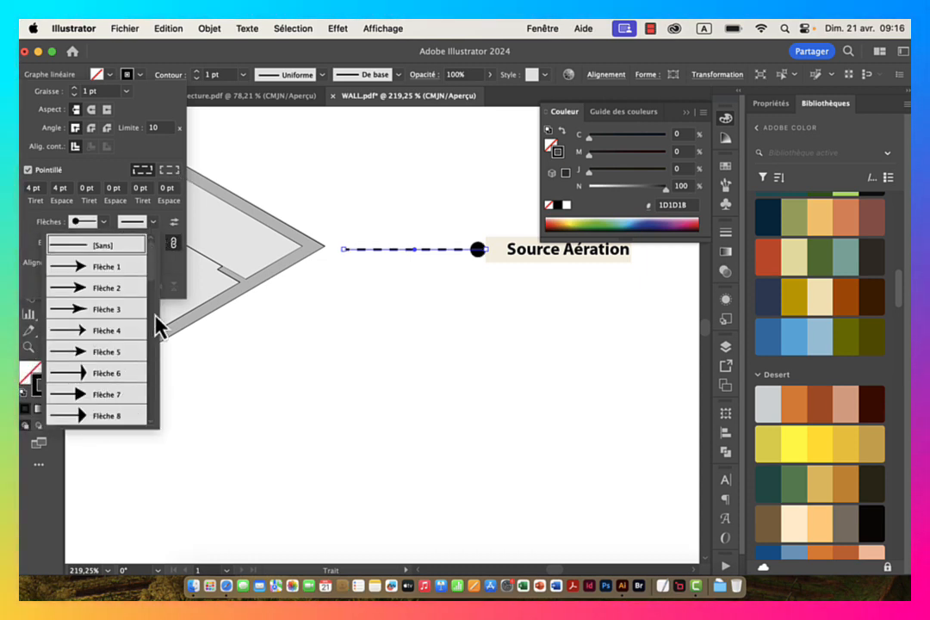
{"action": "scroll", "coordinate": [159, 287], "scroll_direction": "down", "scroll_amount": 5}
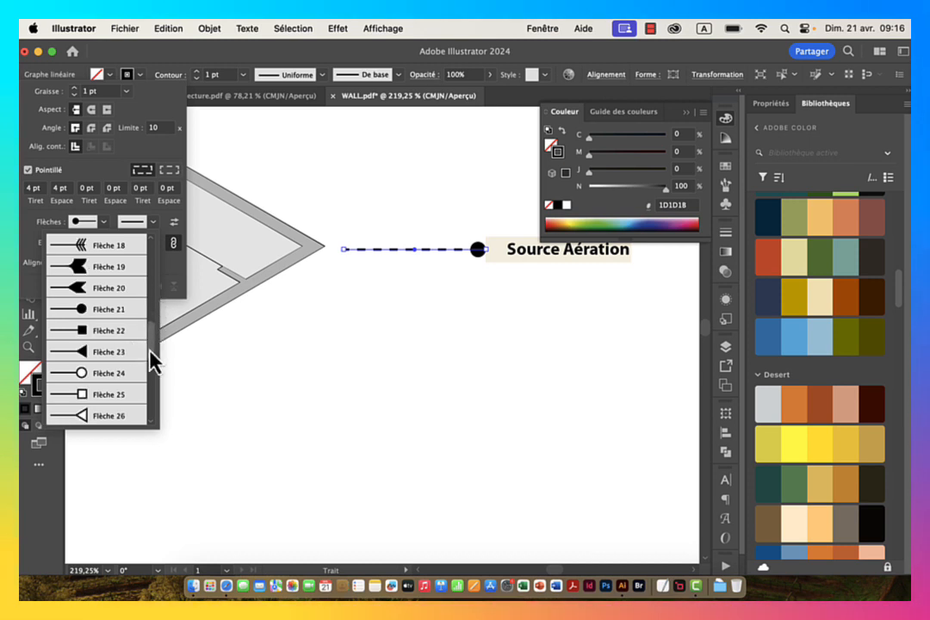
{"action": "left_click_drag", "start_coordinate": [149, 351], "coordinate": [156, 306]}
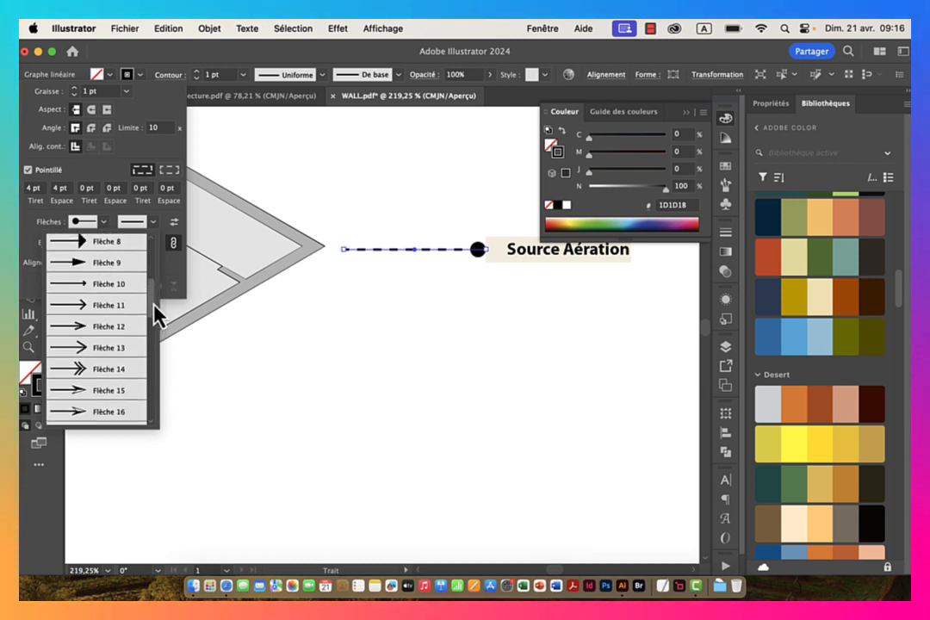
{"action": "left_click", "coordinate": [115, 310]}
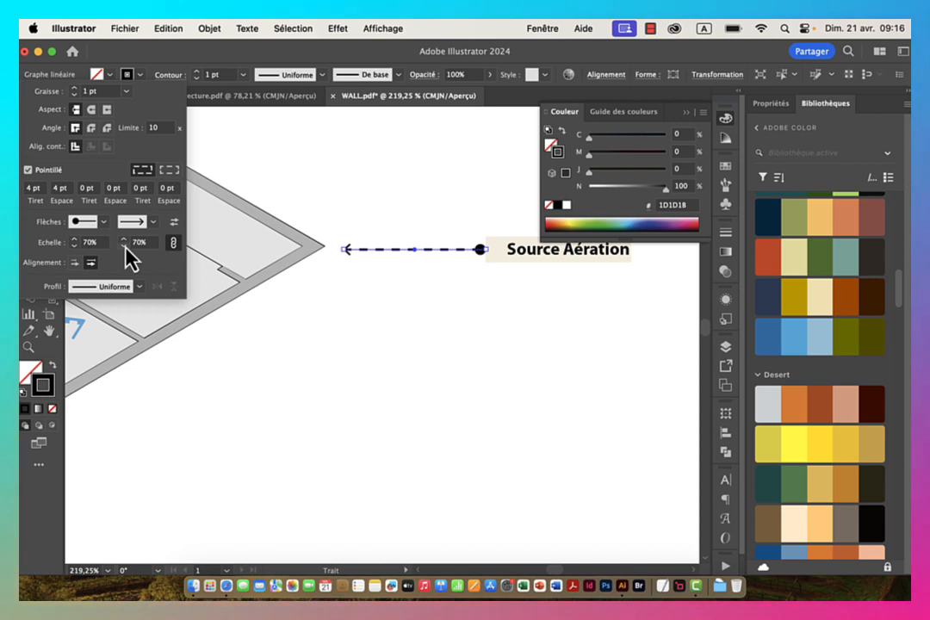
{"action": "left_click", "coordinate": [251, 50]}
{"action": "scroll", "coordinate": [555, 367], "scroll_direction": "down", "scroll_amount": 5}
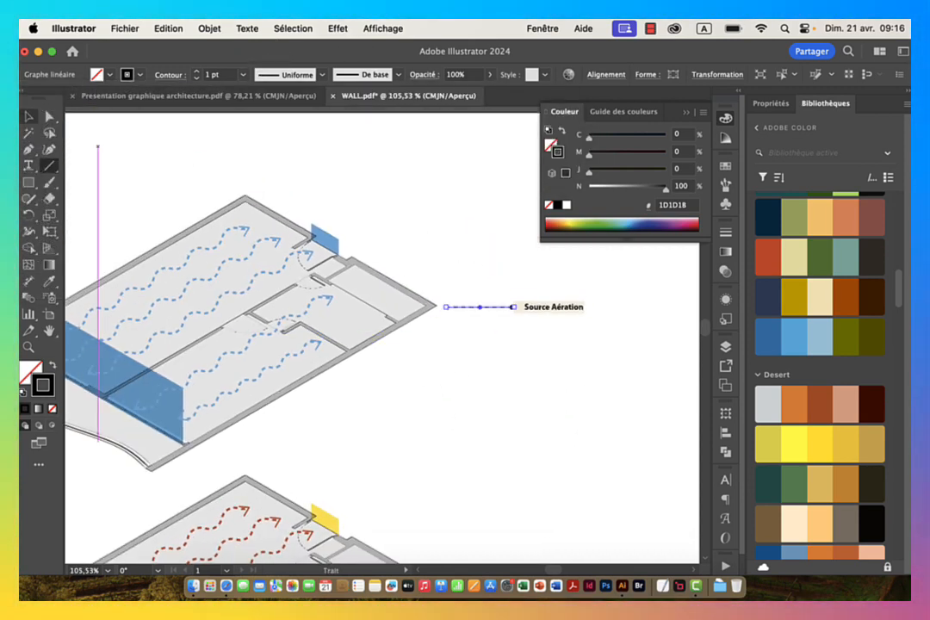
Step: Delete the "Source Aération" label beside the sunlight plan
{"action": "left_click", "coordinate": [31, 118]}
{"action": "left_click_drag", "start_coordinate": [492, 337], "coordinate": [393, 341]}
{"action": "left_click_drag", "start_coordinate": [455, 397], "coordinate": [336, 267]}
{"action": "left_click_drag", "start_coordinate": [469, 454], "coordinate": [459, 446]}
{"action": "key", "text": "Delete"}
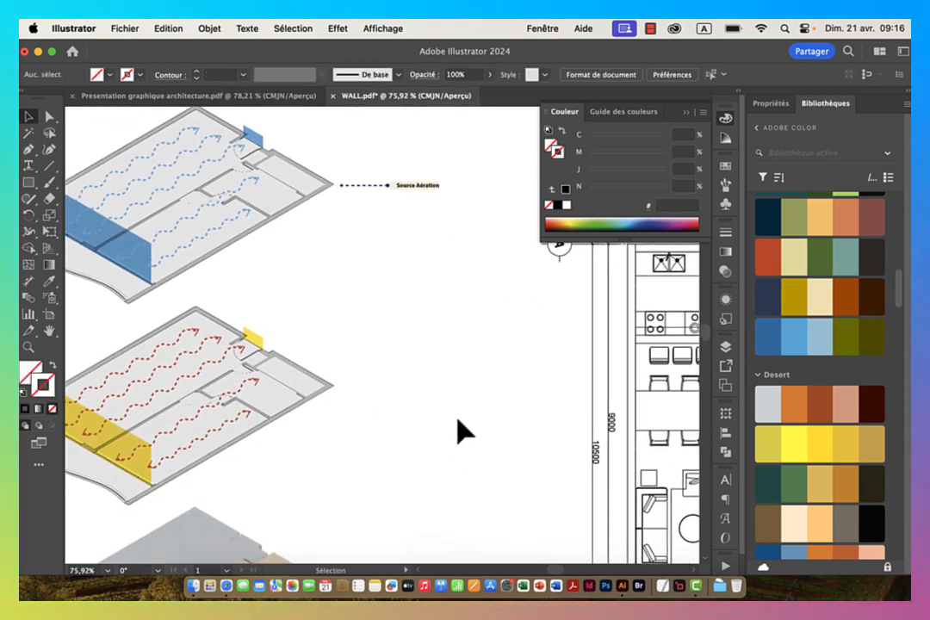
Step: Copy the ventilation plan's dashed leader and label straight down beside the sunlight, zoning and textured plans
{"action": "left_click", "coordinate": [376, 178]}
{"action": "left_click_drag", "start_coordinate": [421, 188], "coordinate": [421, 390]}
{"action": "left_click_drag", "start_coordinate": [429, 466], "coordinate": [395, 184]}
{"action": "left_click_drag", "start_coordinate": [380, 130], "coordinate": [371, 323]}
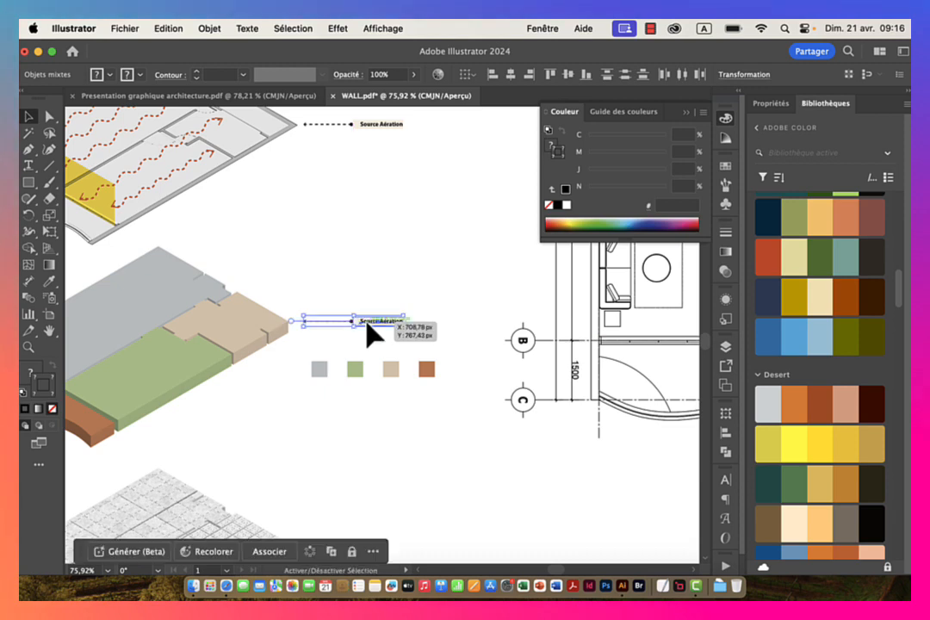
{"action": "left_click", "coordinate": [373, 364]}
{"action": "mouse_move", "coordinate": [374, 364]}
{"action": "left_mouse_down"}
{"action": "mouse_move", "coordinate": [388, 182]}
{"action": "mouse_move", "coordinate": [380, 366]}
{"action": "left_mouse_up"}
{"action": "left_click", "coordinate": [508, 363]}
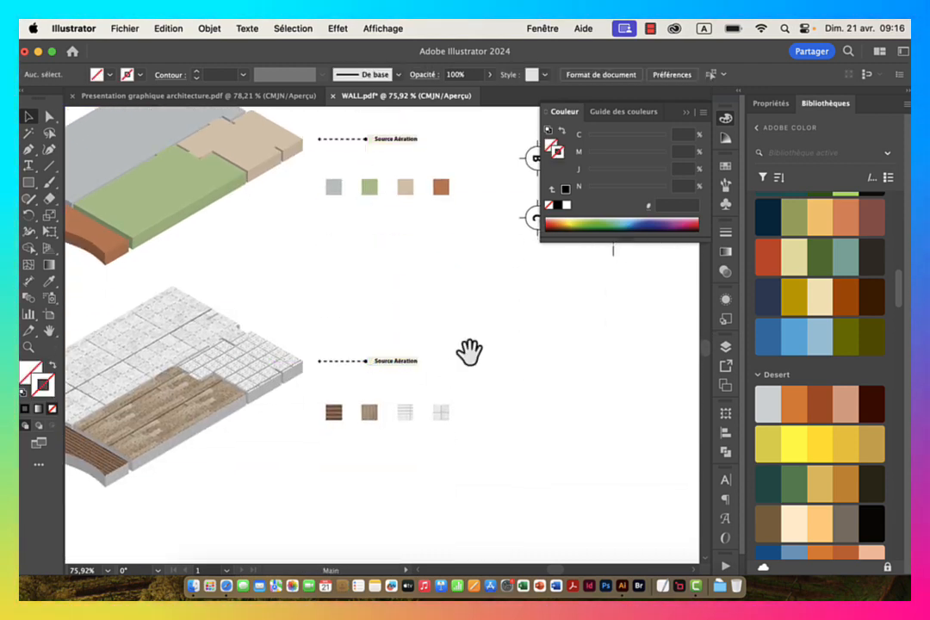
Step: Draw a vertical line about 887 px long from the textured plan's outer balcony corner up to the matching corner of the ventilation plan
{"action": "left_click_drag", "start_coordinate": [469, 351], "coordinate": [340, 347]}
{"action": "left_click_drag", "start_coordinate": [422, 175], "coordinate": [354, 326]}
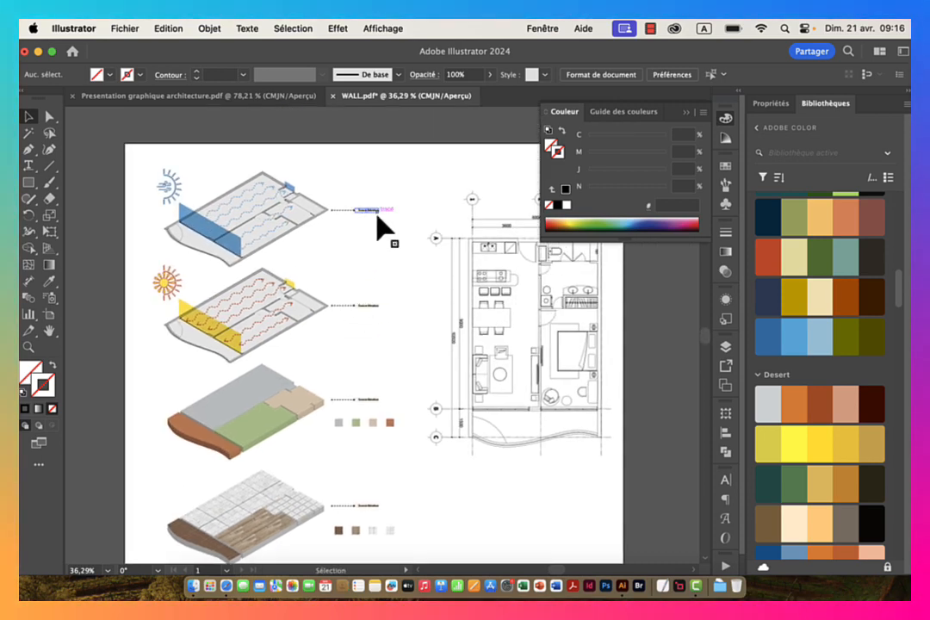
{"action": "left_click_drag", "start_coordinate": [379, 439], "coordinate": [385, 357]}
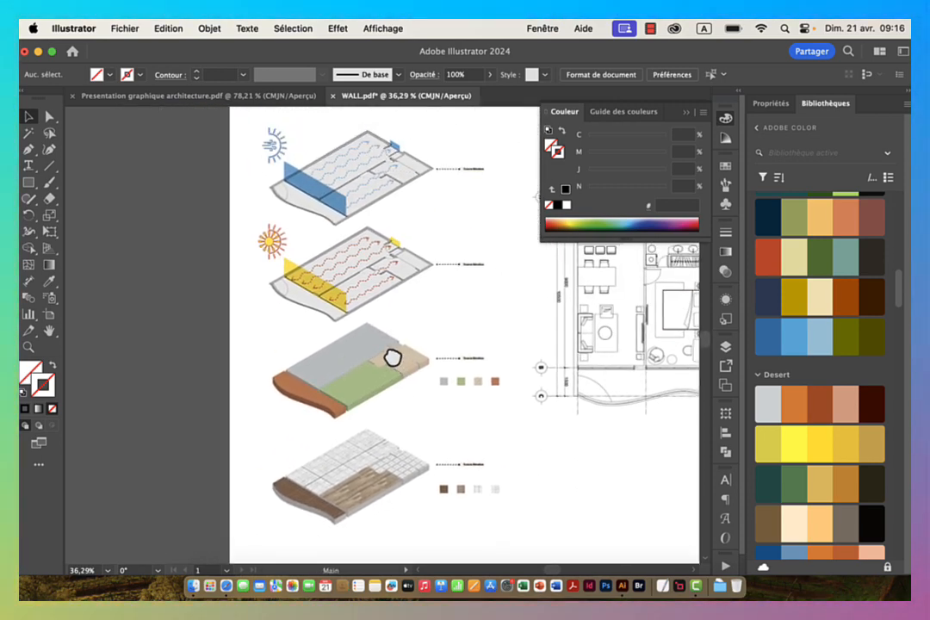
{"action": "left_click", "coordinate": [49, 166]}
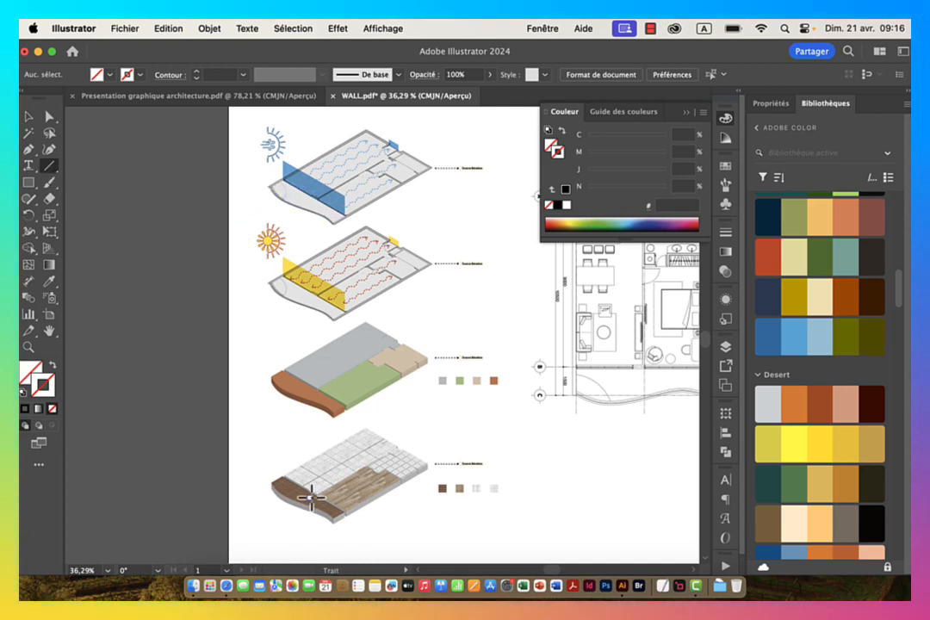
{"action": "left_click_drag", "start_coordinate": [254, 179], "coordinate": [378, 245]}
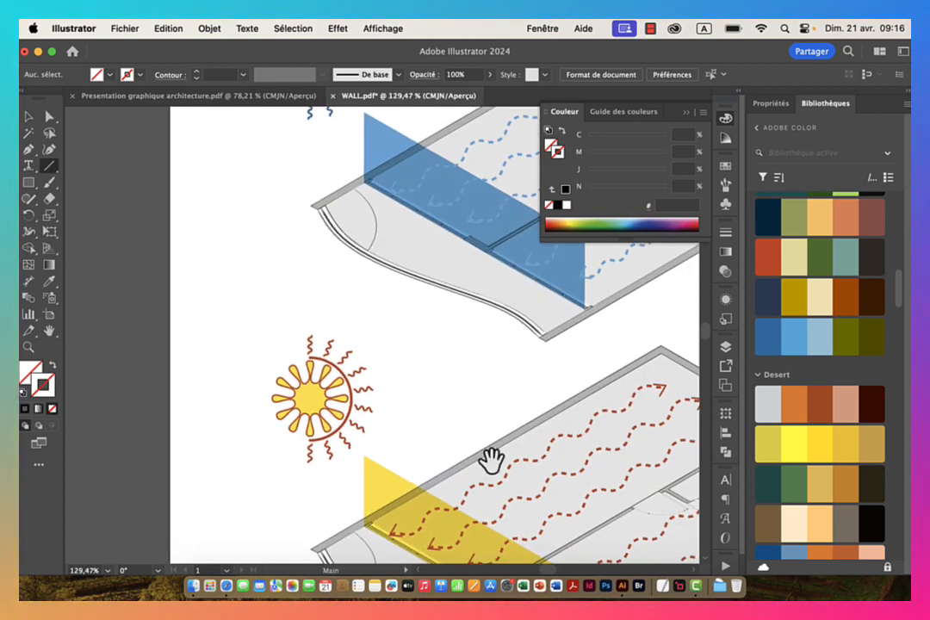
{"action": "left_click_drag", "start_coordinate": [414, 478], "coordinate": [343, 146]}
{"action": "left_click_drag", "start_coordinate": [356, 462], "coordinate": [347, 149]}
{"action": "scroll", "coordinate": [373, 297], "scroll_direction": "down", "scroll_amount": 3}
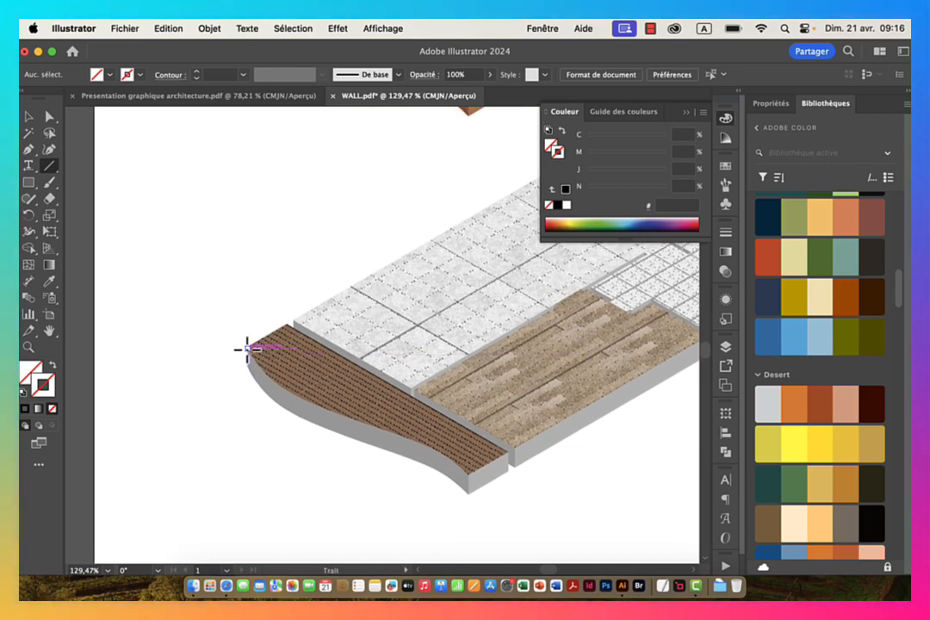
{"action": "left_click_drag", "start_coordinate": [248, 348], "coordinate": [273, 317]}
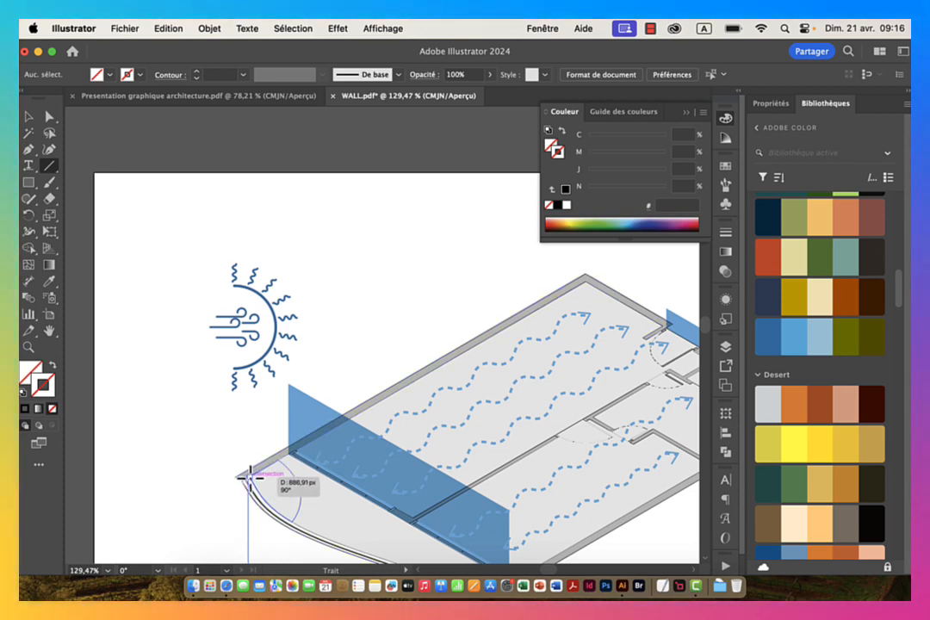
Step: Give the vertical connecting line a black 0.75 pt dashed stroke
{"action": "left_click_drag", "start_coordinate": [353, 536], "coordinate": [320, 257]}
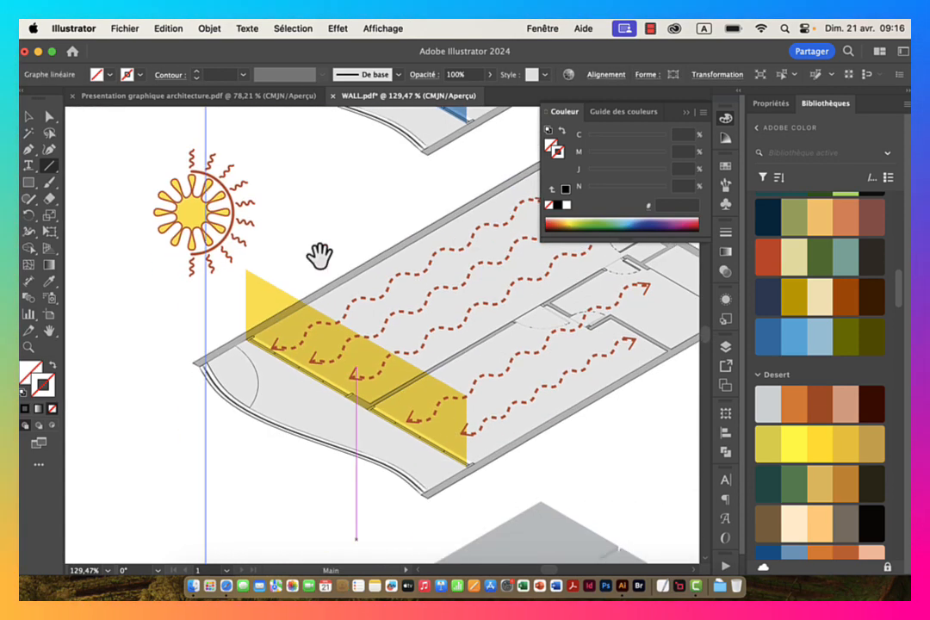
{"action": "left_click_drag", "start_coordinate": [314, 516], "coordinate": [303, 172]}
{"action": "left_click_drag", "start_coordinate": [294, 404], "coordinate": [297, 229]}
{"action": "left_click_drag", "start_coordinate": [285, 330], "coordinate": [291, 227]}
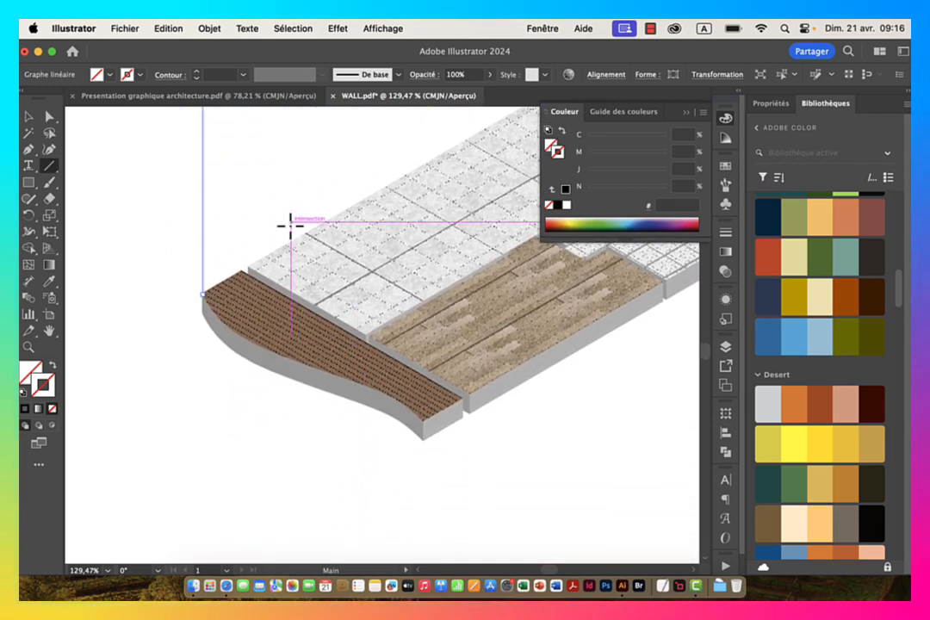
{"action": "left_click", "coordinate": [25, 409]}
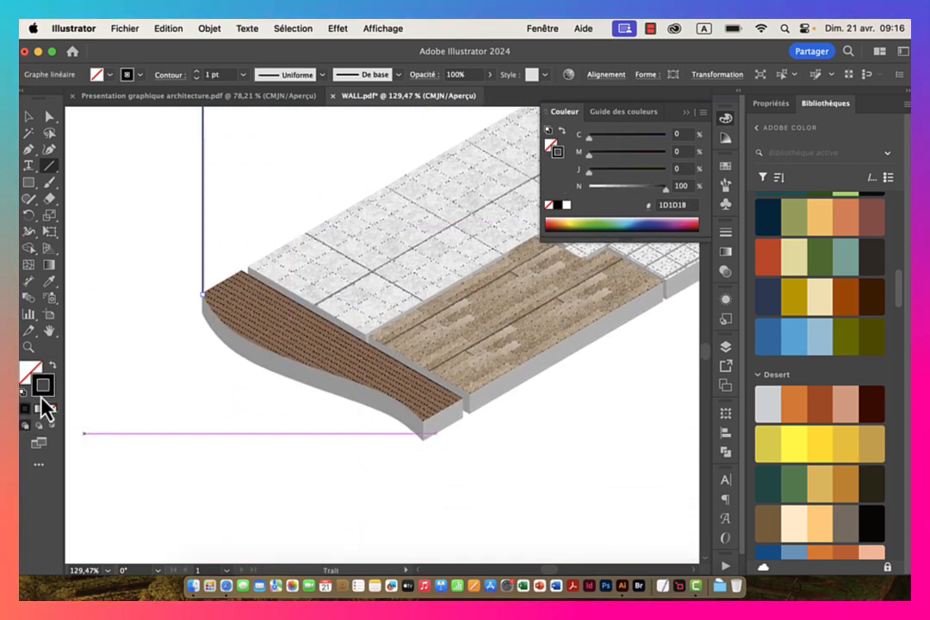
{"action": "left_click", "coordinate": [244, 75]}
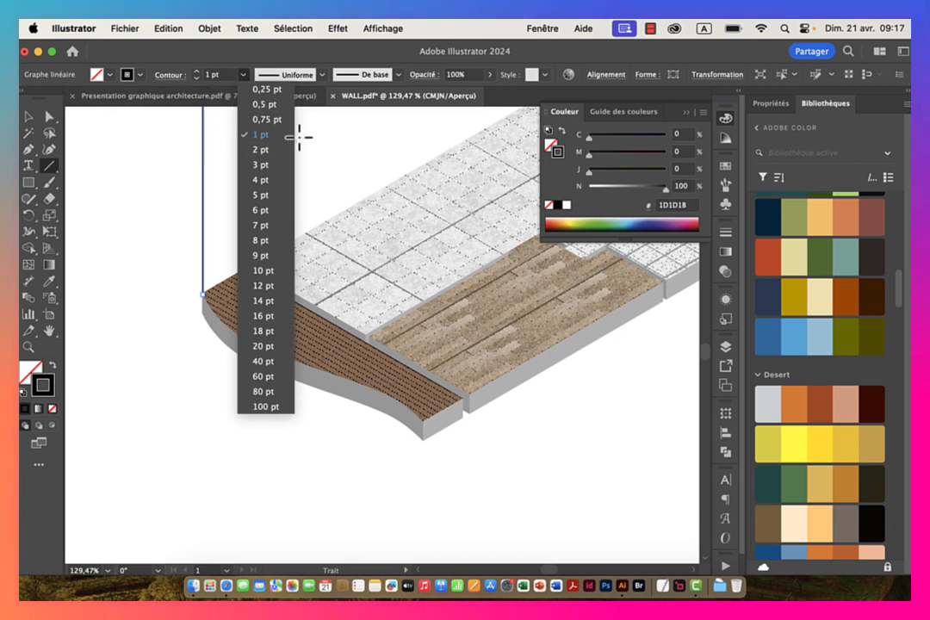
{"action": "left_click", "coordinate": [276, 119]}
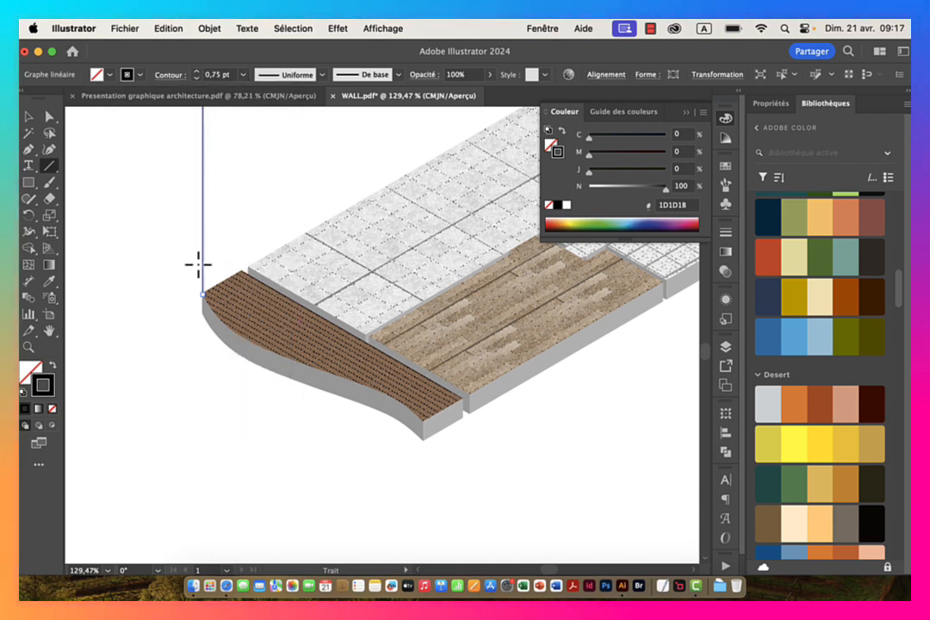
{"action": "left_click", "coordinate": [170, 76]}
{"action": "left_click", "coordinate": [29, 170]}
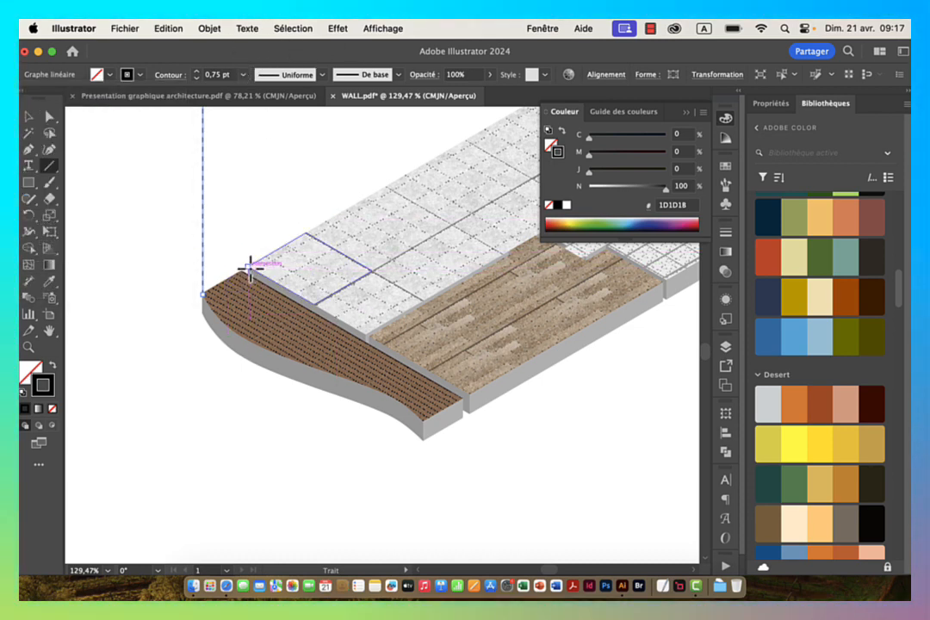
Step: Draw a second vertical dashed line from the textured plan's tiled floor corner beside the balcony up to the matching sunlight plan corner
{"action": "mouse_move", "coordinate": [248, 266]}
{"action": "left_mouse_down"}
{"action": "mouse_move", "coordinate": [256, 93]}
{"action": "mouse_move", "coordinate": [270, 359]}
{"action": "mouse_move", "coordinate": [247, 162]}
{"action": "mouse_move", "coordinate": [242, 168]}
{"action": "mouse_move", "coordinate": [249, 162]}
{"action": "left_mouse_up"}
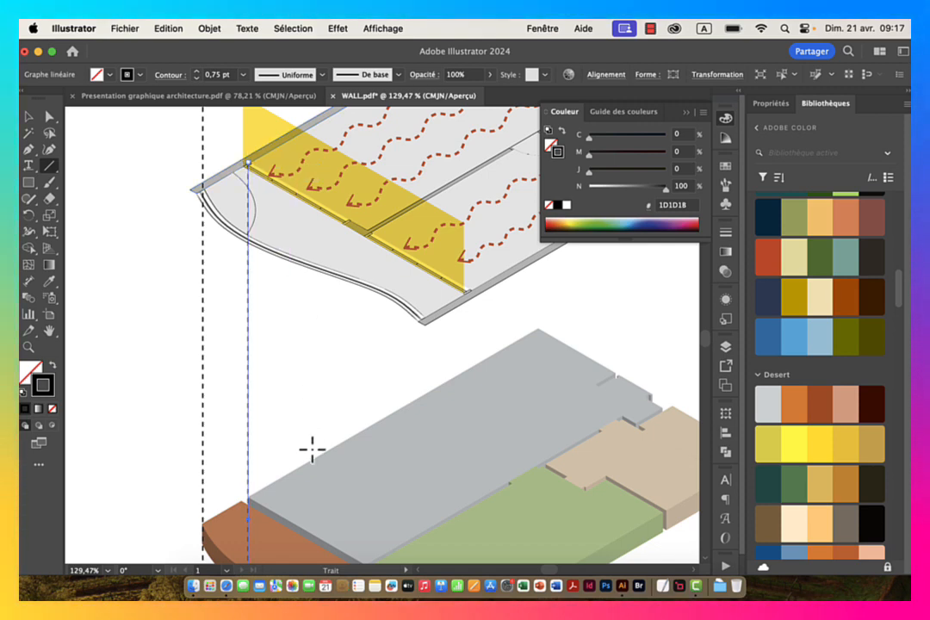
{"action": "left_click_drag", "start_coordinate": [311, 448], "coordinate": [280, 158]}
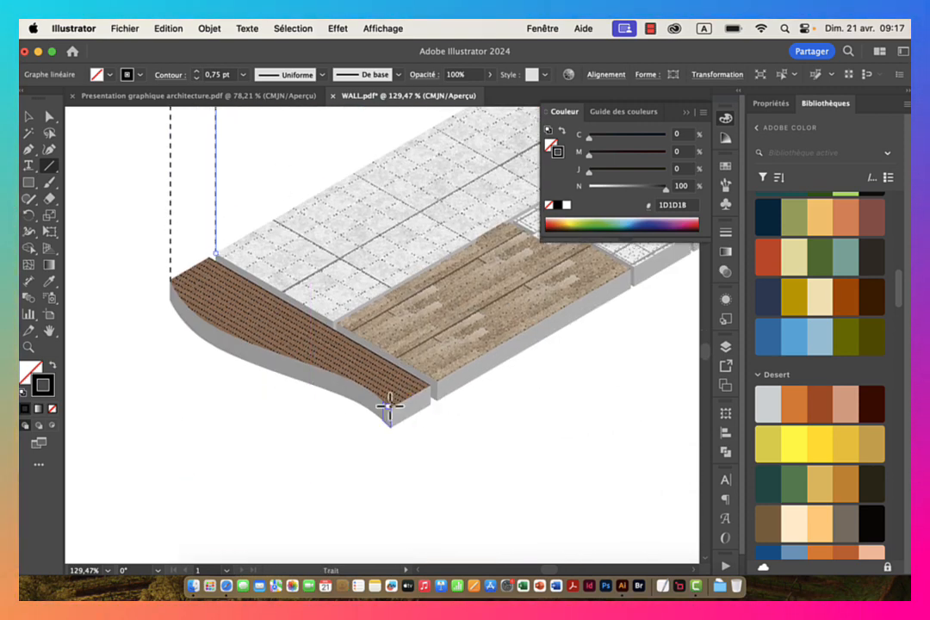
Step: Draw vertical dashed lines from the textured plan's front balcony corner and the adjoining wood floor corner up to the sunlight plan
{"action": "left_click_drag", "start_coordinate": [384, 252], "coordinate": [393, 208]}
{"action": "left_click_drag", "start_coordinate": [388, 386], "coordinate": [363, 112]}
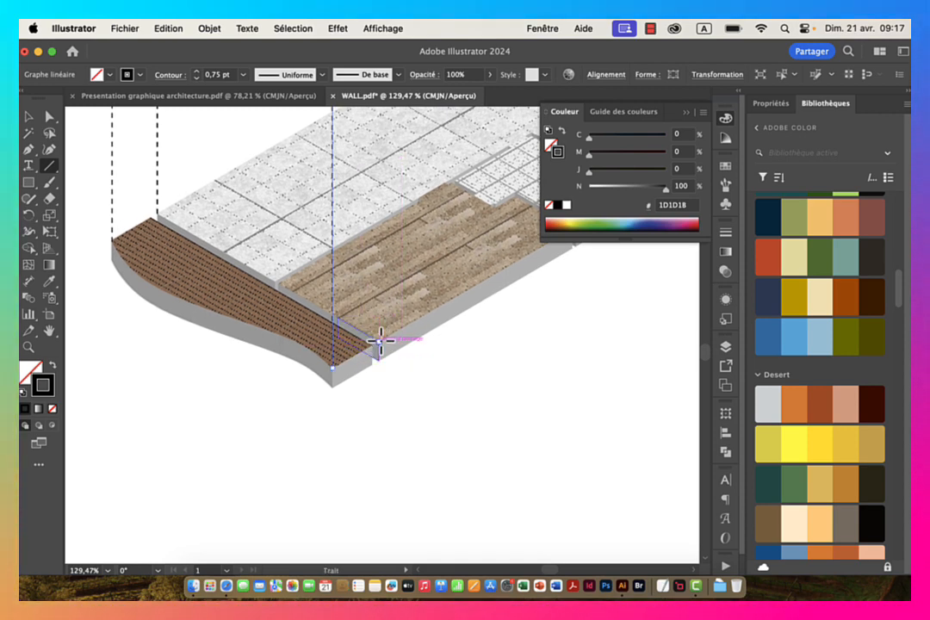
{"action": "left_click_drag", "start_coordinate": [379, 341], "coordinate": [362, 244]}
Step: Draw a vertical dashed line about 887 px long from the large-tile and wood floors' shared corner at the balcony up to the ventilation plan
{"action": "scroll", "coordinate": [369, 384], "scroll_direction": "down", "scroll_amount": 10}
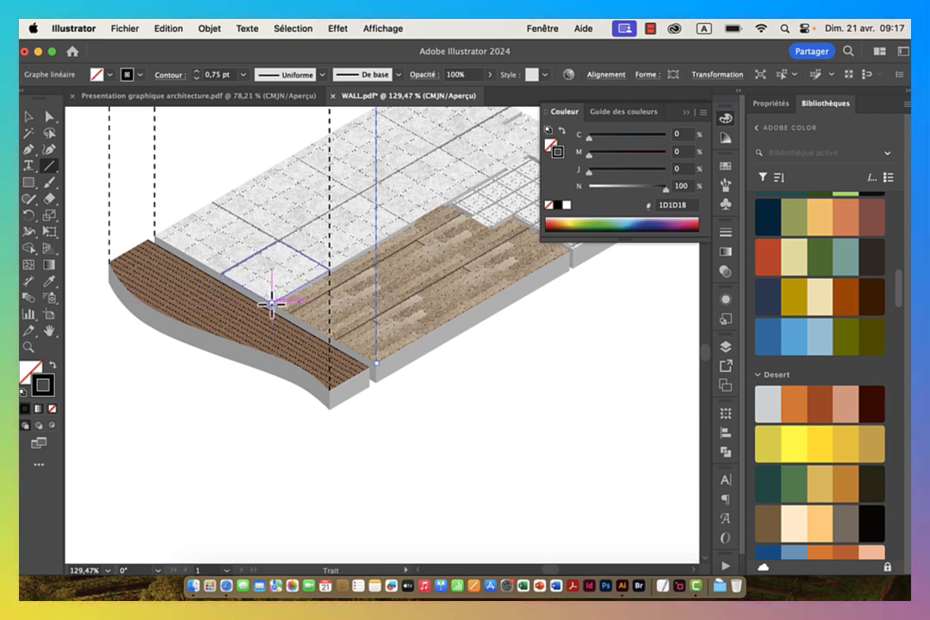
{"action": "mouse_move", "coordinate": [272, 304]}
{"action": "left_mouse_down"}
{"action": "mouse_move", "coordinate": [266, 35]}
{"action": "mouse_move", "coordinate": [274, 233]}
{"action": "mouse_move", "coordinate": [272, 128]}
{"action": "mouse_move", "coordinate": [261, 405]}
{"action": "left_mouse_up"}
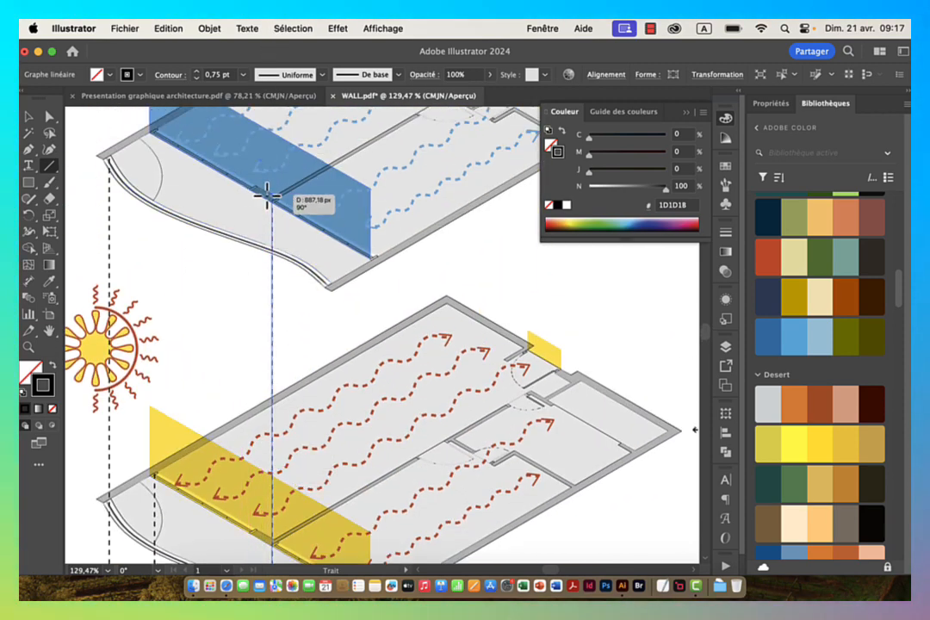
{"action": "left_click_drag", "start_coordinate": [274, 198], "coordinate": [274, 199]}
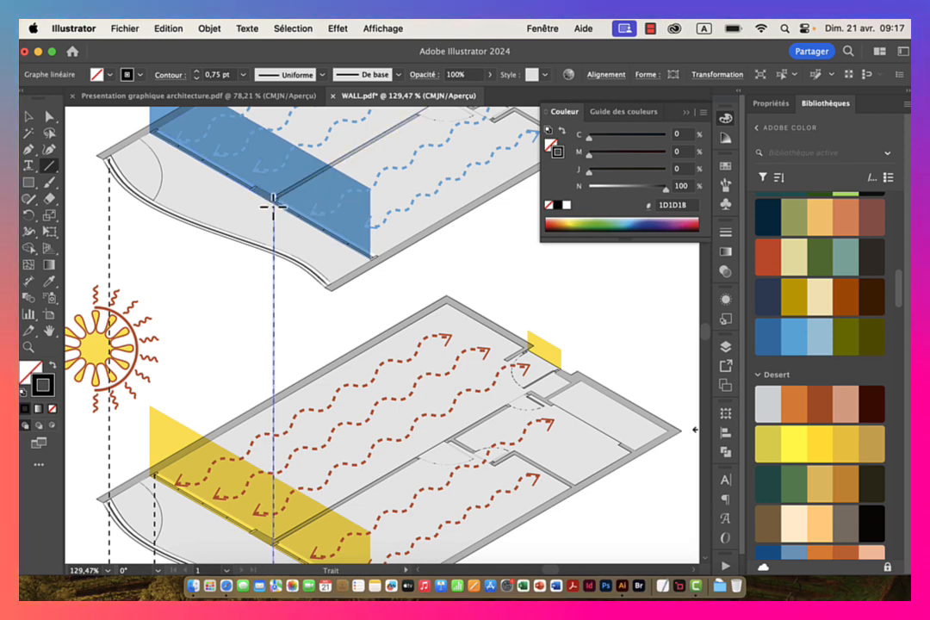
Step: Extend the tiled floor corner's dashed line from the sunlight plan up to the matching corner of the ventilation plan, about 883 px long
{"action": "left_click_drag", "start_coordinate": [211, 299], "coordinate": [275, 155]}
{"action": "left_click", "coordinate": [28, 117]}
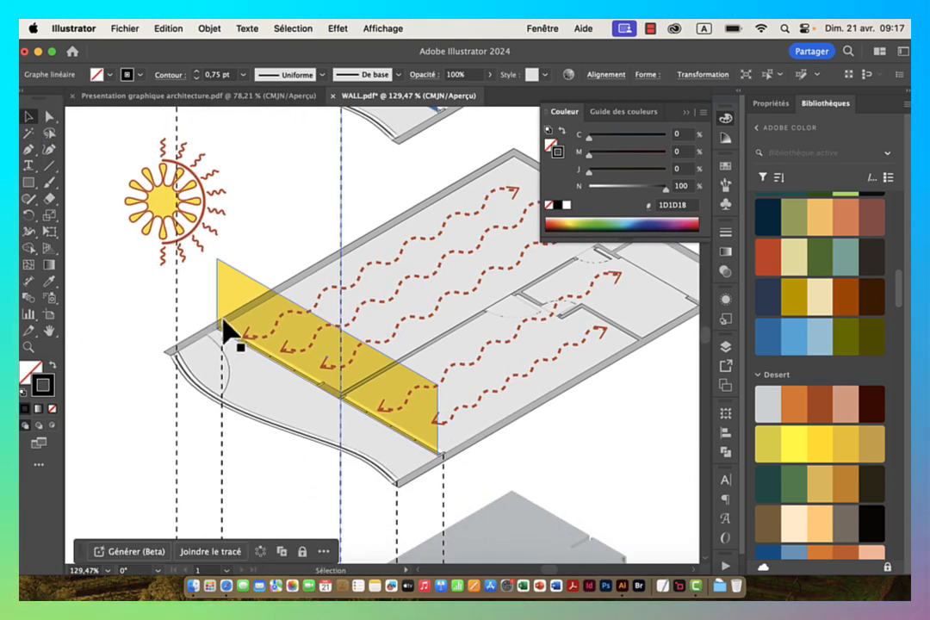
{"action": "left_click", "coordinate": [223, 349]}
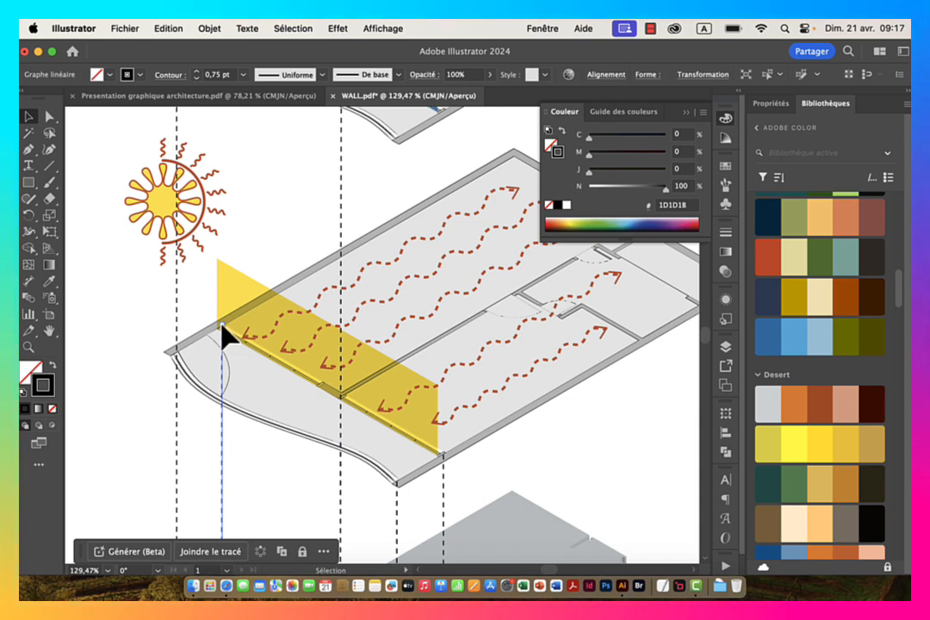
{"action": "left_click_drag", "start_coordinate": [223, 332], "coordinate": [222, 319]}
{"action": "left_click_drag", "start_coordinate": [225, 122], "coordinate": [230, 193]}
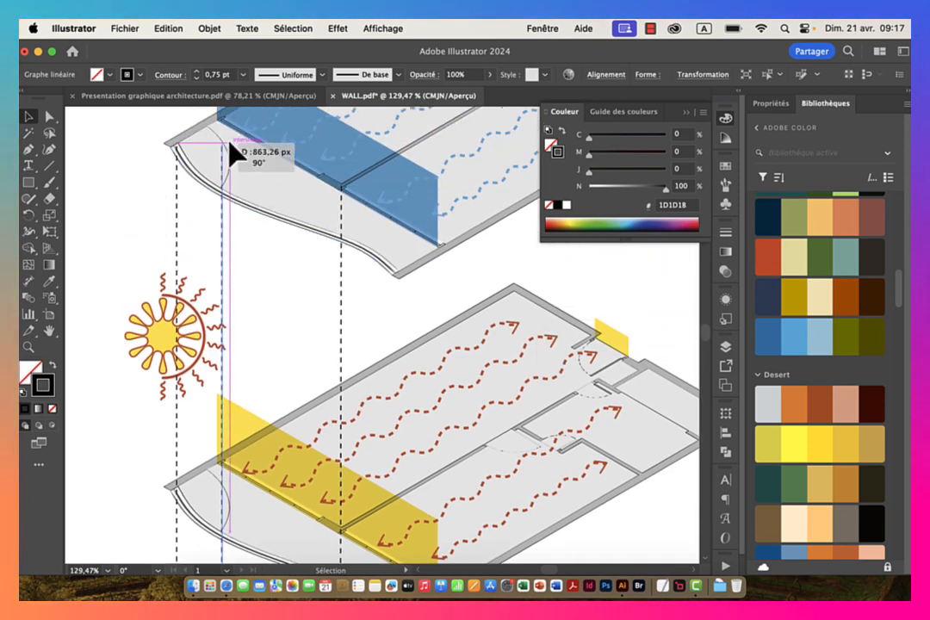
{"action": "left_click_drag", "start_coordinate": [229, 125], "coordinate": [226, 231]}
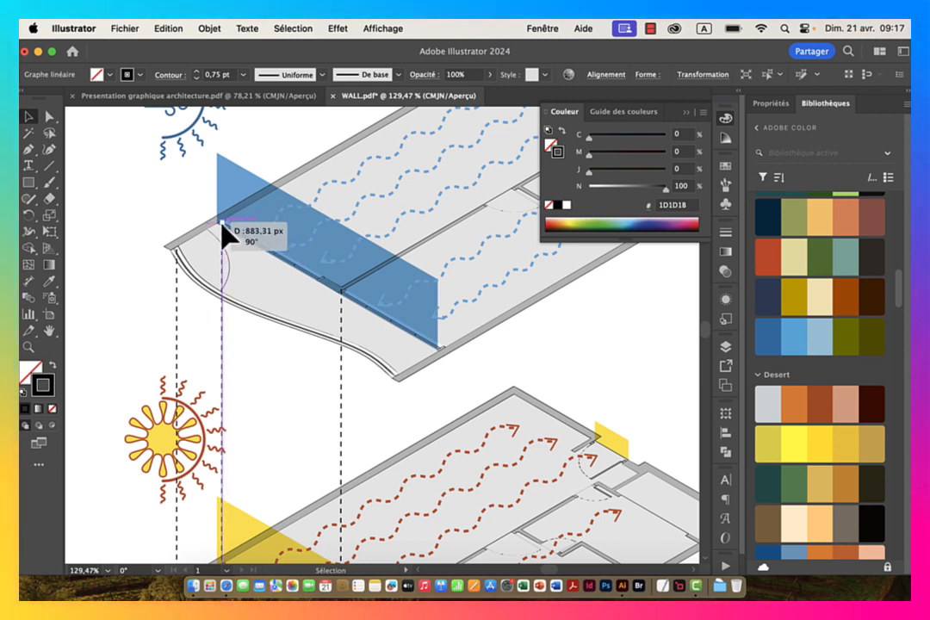
{"action": "left_click_drag", "start_coordinate": [222, 220], "coordinate": [223, 220]}
Step: Extend the front balcony corner and wood floor corner dashed lines from the sunlight plan up to the matching ventilation plan corners
{"action": "key", "text": "space"}
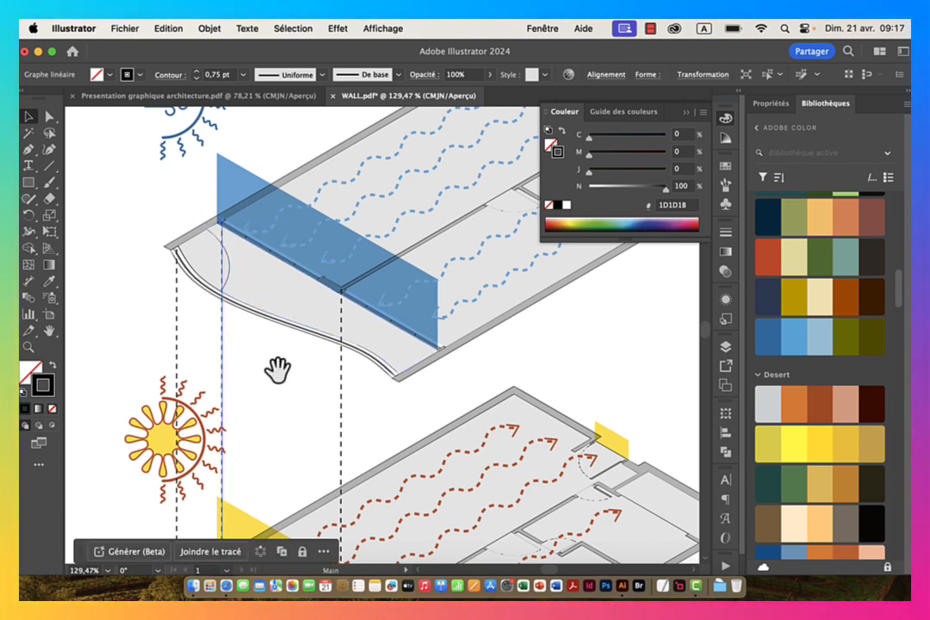
{"action": "left_click_drag", "start_coordinate": [297, 465], "coordinate": [260, 257]}
{"action": "mouse_move", "coordinate": [368, 472]}
{"action": "left_mouse_down"}
{"action": "mouse_move", "coordinate": [324, 405]}
{"action": "mouse_move", "coordinate": [323, 122]}
{"action": "mouse_move", "coordinate": [334, 231]}
{"action": "mouse_move", "coordinate": [331, 187]}
{"action": "left_mouse_up"}
{"action": "scroll", "coordinate": [332, 245], "scroll_direction": "down", "scroll_amount": 6}
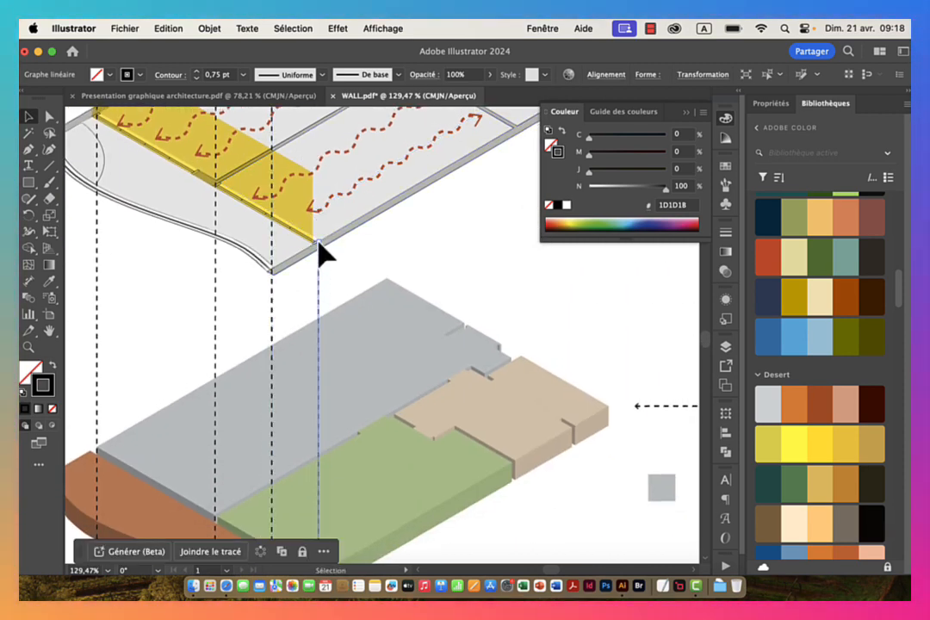
{"action": "left_click_drag", "start_coordinate": [317, 243], "coordinate": [317, 217]}
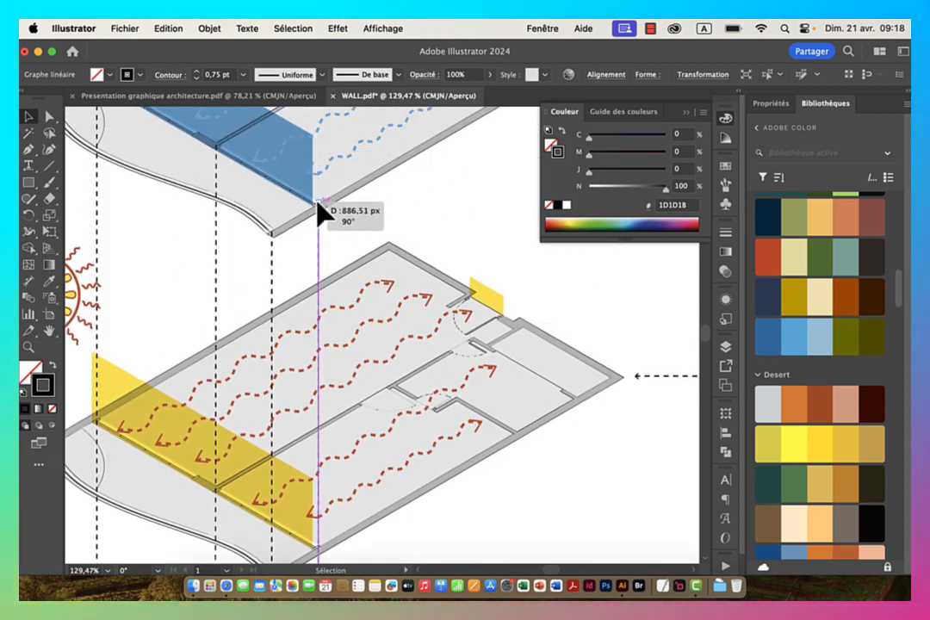
{"action": "left_click_drag", "start_coordinate": [318, 204], "coordinate": [162, 250]}
Step: Draw a vertical dashed line about 883 px long from the wood and small-tile floors' shared outer corner up to the ventilation plan
{"action": "left_click_drag", "start_coordinate": [302, 329], "coordinate": [215, 54]}
{"action": "left_click_drag", "start_coordinate": [377, 303], "coordinate": [297, 337]}
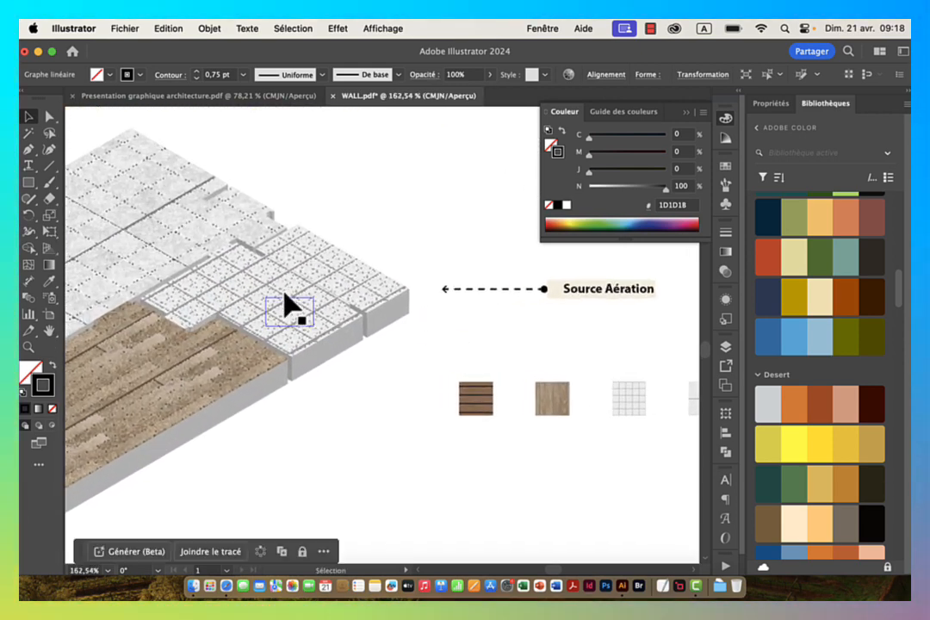
{"action": "left_click", "coordinate": [49, 166]}
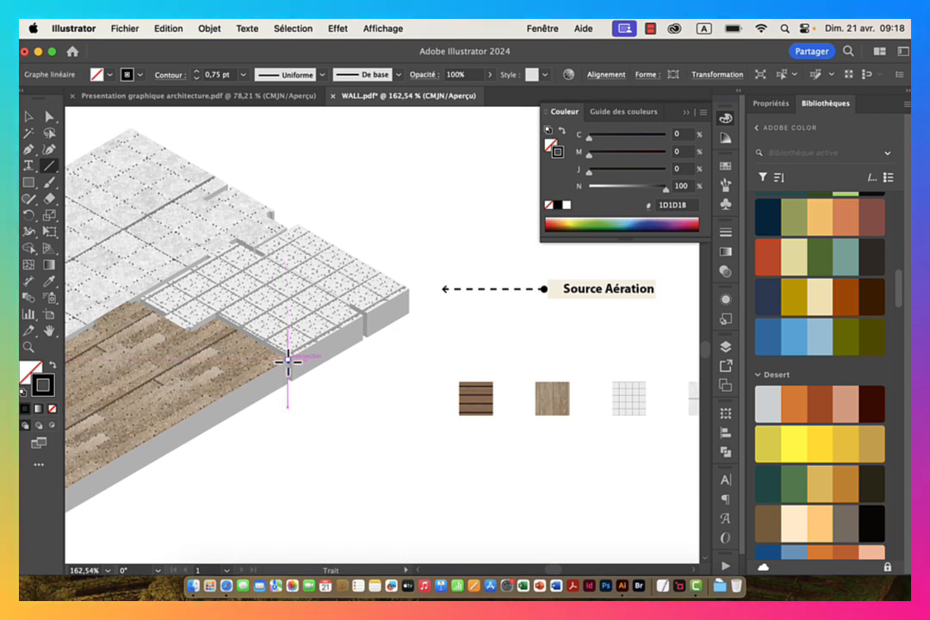
{"action": "mouse_move", "coordinate": [289, 360]}
{"action": "left_mouse_down"}
{"action": "mouse_move", "coordinate": [291, 131]}
{"action": "mouse_move", "coordinate": [303, 137]}
{"action": "mouse_move", "coordinate": [272, 90]}
{"action": "mouse_move", "coordinate": [257, 32]}
{"action": "mouse_move", "coordinate": [301, 50]}
{"action": "mouse_move", "coordinate": [286, 339]}
{"action": "left_mouse_up"}
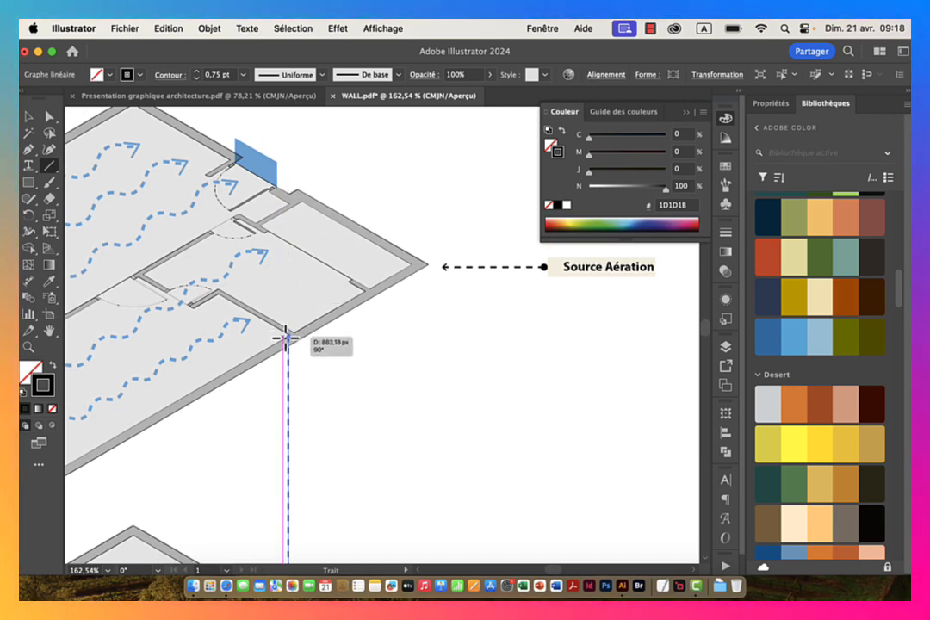
Step: Draw a vertical dashed line about 880 px long from the small-tile floor's outermost corner up to the ventilation plan's matching corner
{"action": "scroll", "coordinate": [310, 376], "scroll_direction": "down", "scroll_amount": 15}
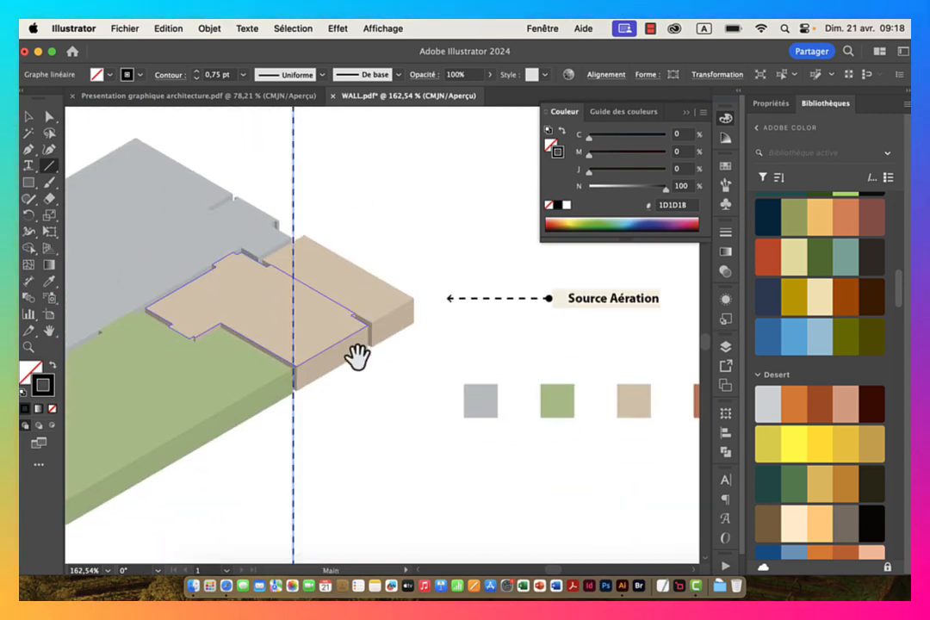
{"action": "scroll", "coordinate": [344, 412], "scroll_direction": "down", "scroll_amount": 10}
{"action": "mouse_move", "coordinate": [363, 197]}
{"action": "left_mouse_down"}
{"action": "mouse_move", "coordinate": [357, 365]}
{"action": "mouse_move", "coordinate": [392, 347]}
{"action": "mouse_move", "coordinate": [402, 57]}
{"action": "mouse_move", "coordinate": [394, 112]}
{"action": "mouse_move", "coordinate": [414, 265]}
{"action": "left_mouse_up"}
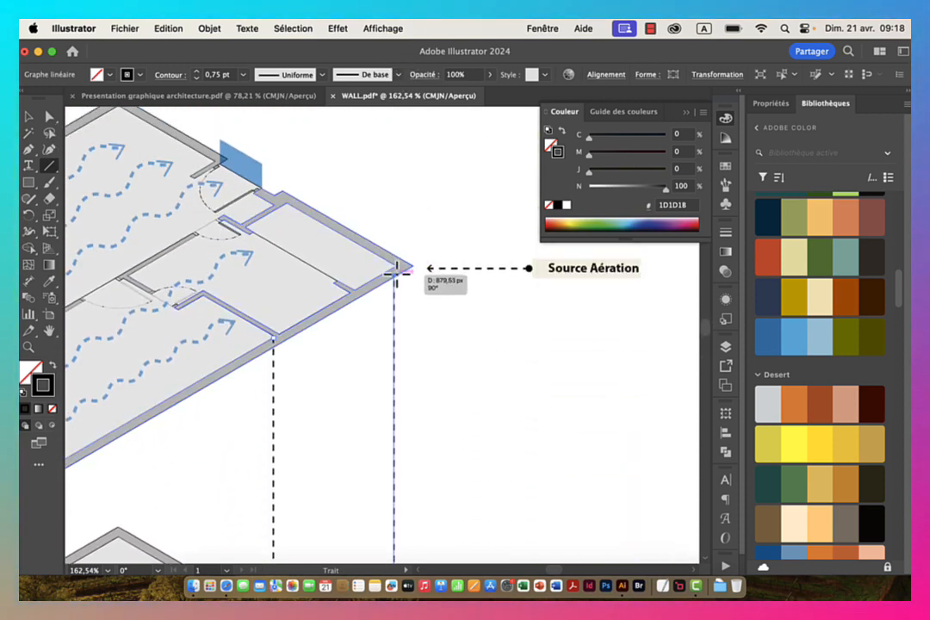
Step: Draw a vertical dashed line from the large-tile floor's rear corner up to the ventilation plan's inner rear wall corner
{"action": "left_click_drag", "start_coordinate": [410, 319], "coordinate": [344, 344]}
{"action": "left_click_drag", "start_coordinate": [345, 418], "coordinate": [348, 176]}
{"action": "left_click_drag", "start_coordinate": [361, 410], "coordinate": [362, 189]}
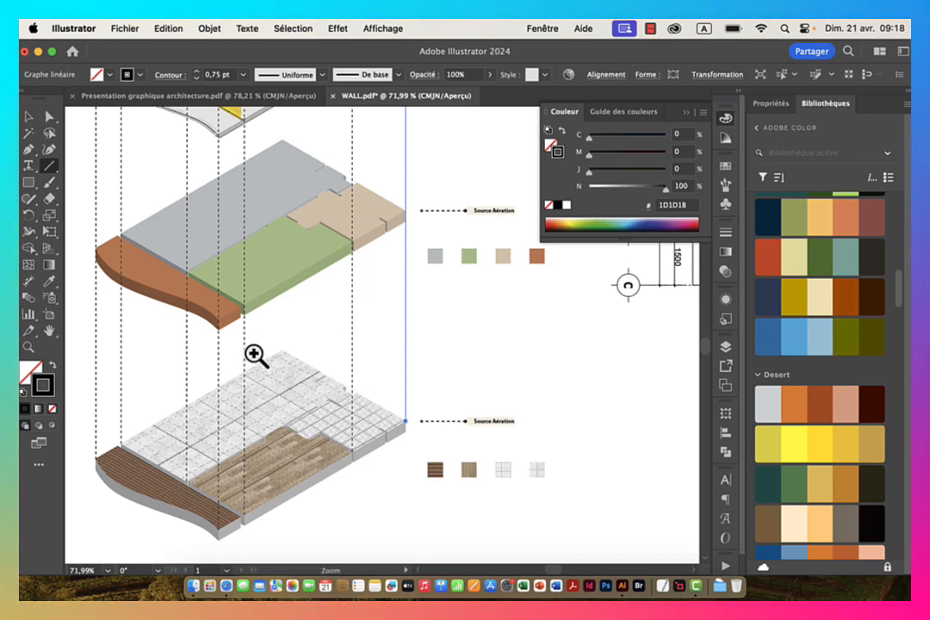
{"action": "left_click_drag", "start_coordinate": [255, 355], "coordinate": [461, 367]}
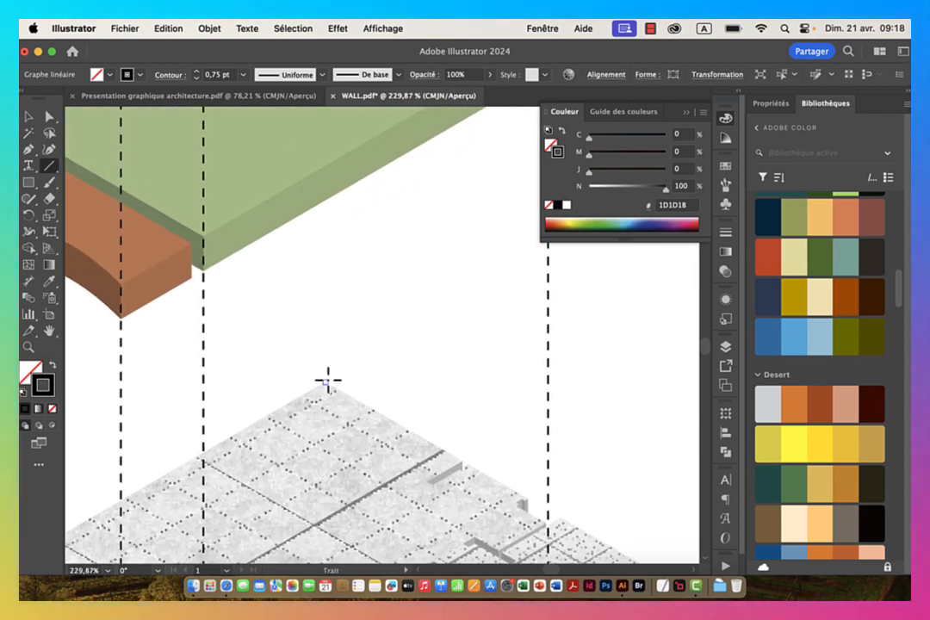
{"action": "left_click_drag", "start_coordinate": [326, 382], "coordinate": [324, 211]}
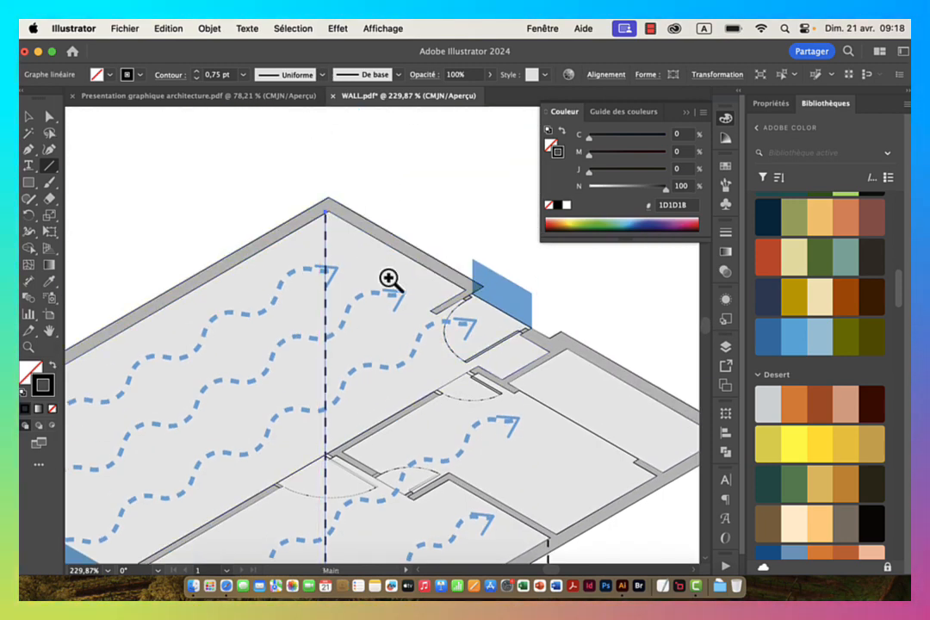
Step: Draw a vertical dashed line from the textured plan's entrance recess nearest the rear corner up to the ventilation plan's entrance
{"action": "left_click_drag", "start_coordinate": [391, 277], "coordinate": [254, 276]}
{"action": "left_click_drag", "start_coordinate": [445, 363], "coordinate": [340, 365]}
{"action": "left_click_drag", "start_coordinate": [440, 477], "coordinate": [338, 212]}
{"action": "left_click_drag", "start_coordinate": [351, 390], "coordinate": [329, 227]}
{"action": "left_click_drag", "start_coordinate": [266, 352], "coordinate": [482, 353]}
{"action": "left_click_drag", "start_coordinate": [258, 410], "coordinate": [317, 333]}
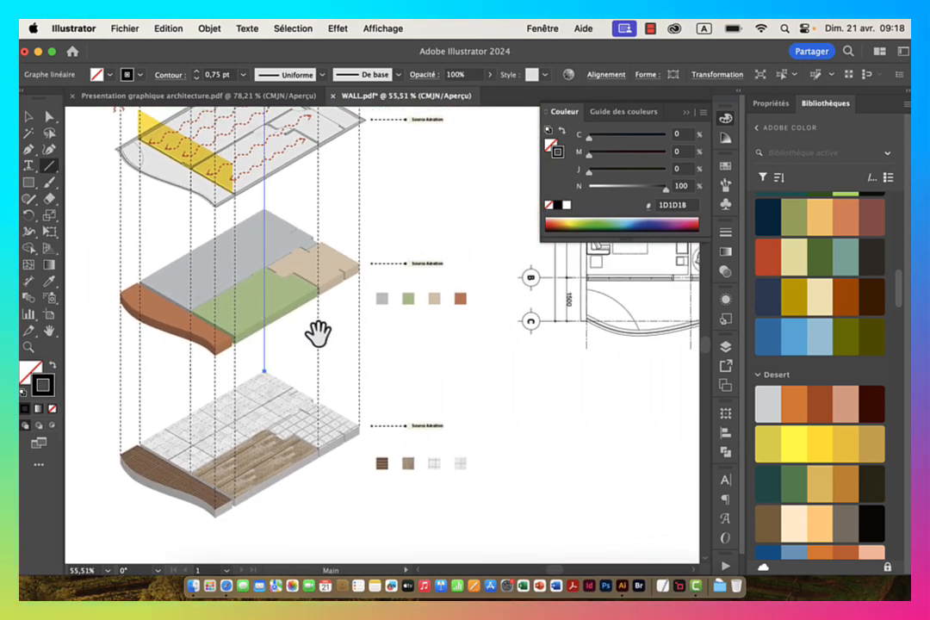
{"action": "left_click", "coordinate": [31, 117]}
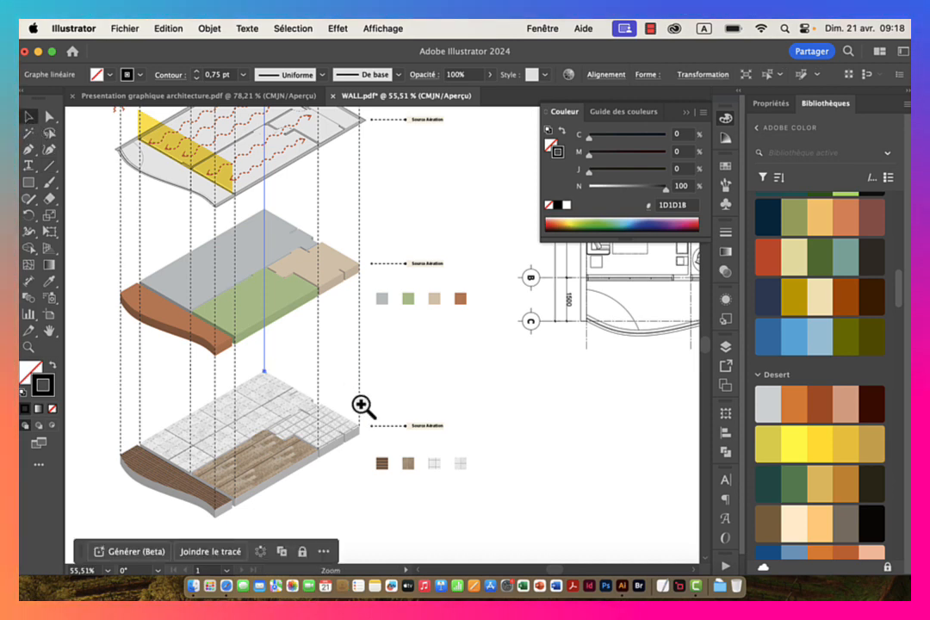
{"action": "left_click_drag", "start_coordinate": [360, 405], "coordinate": [444, 386]}
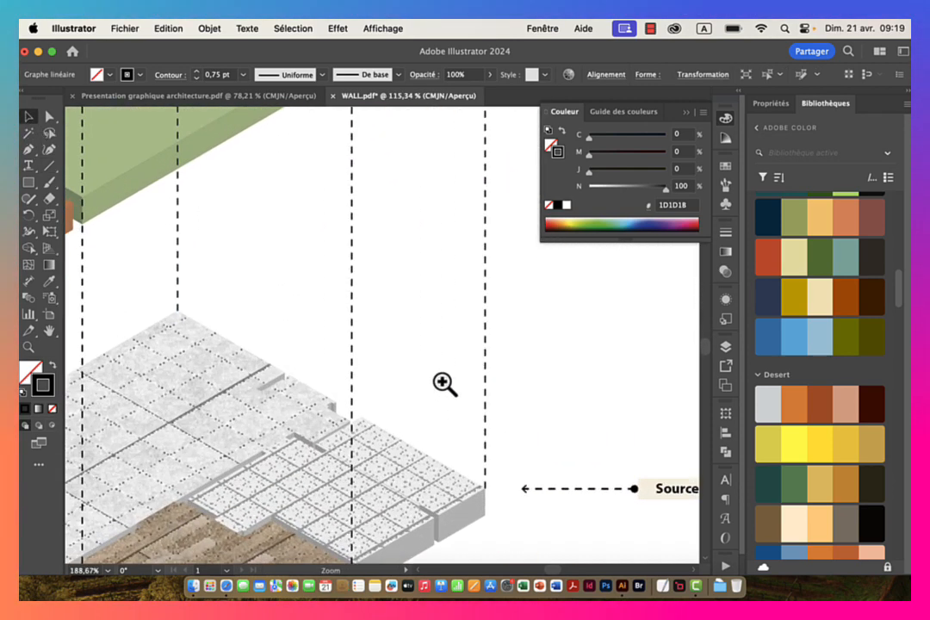
{"action": "left_click", "coordinate": [45, 168]}
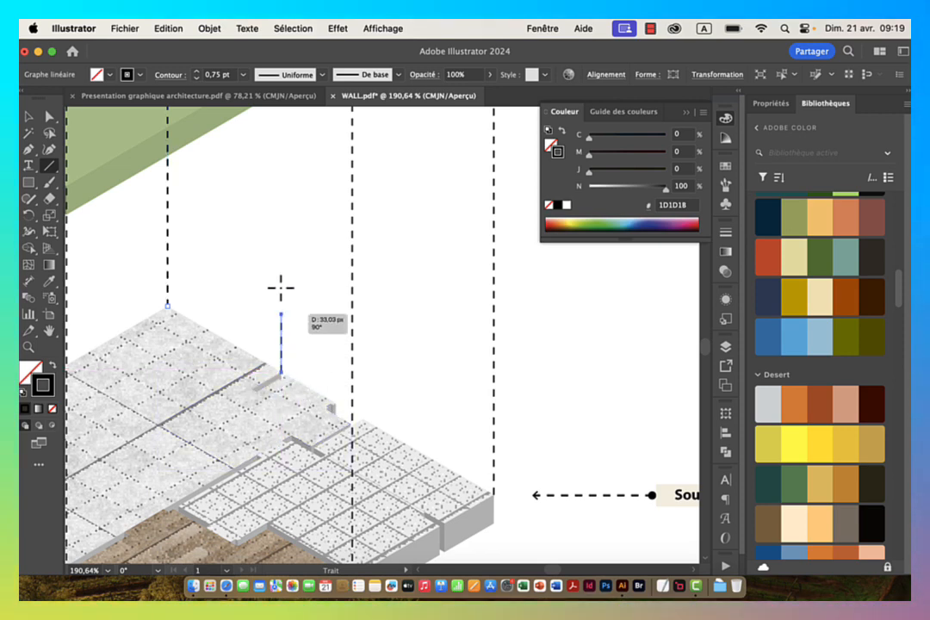
{"action": "left_click_drag", "start_coordinate": [280, 287], "coordinate": [268, 219]}
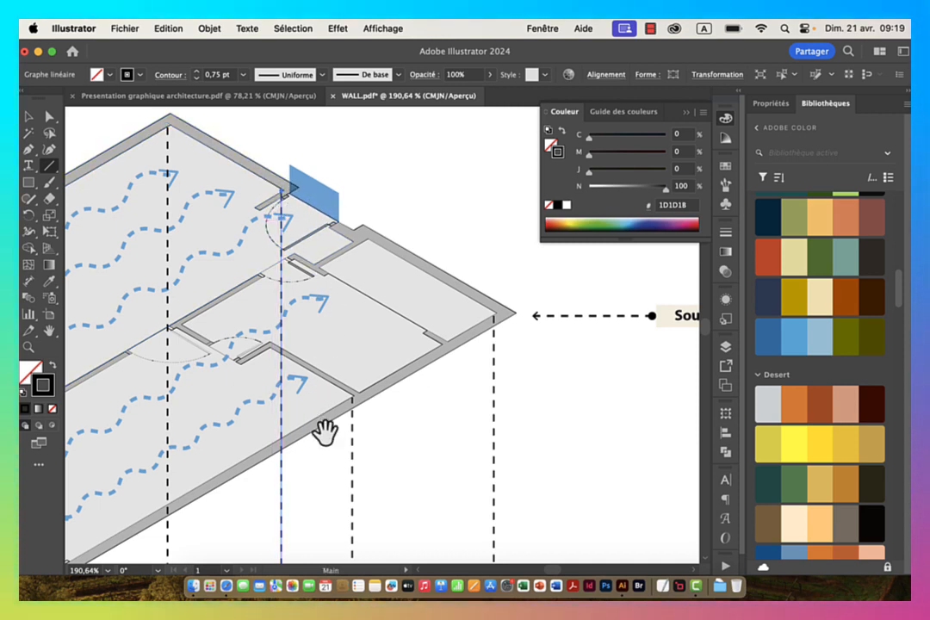
Step: Draw a vertical dashed line about 885 px long from the entrance's other side on the textured plan up to the ventilation plan
{"action": "scroll", "coordinate": [323, 432], "scroll_direction": "down", "scroll_amount": 20}
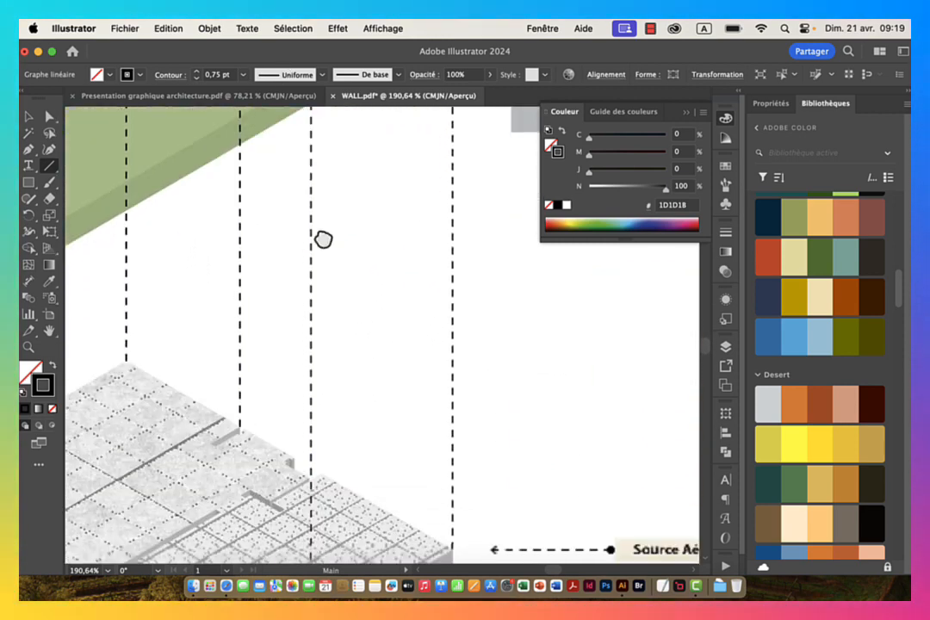
{"action": "scroll", "coordinate": [323, 241], "scroll_direction": "down", "scroll_amount": 5}
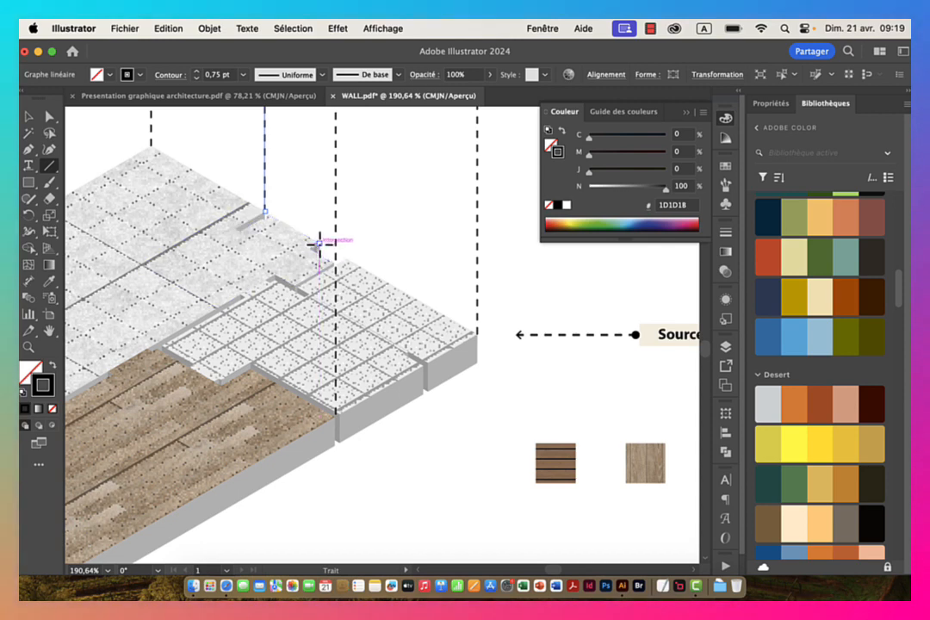
{"action": "left_click_drag", "start_coordinate": [317, 244], "coordinate": [315, 193]}
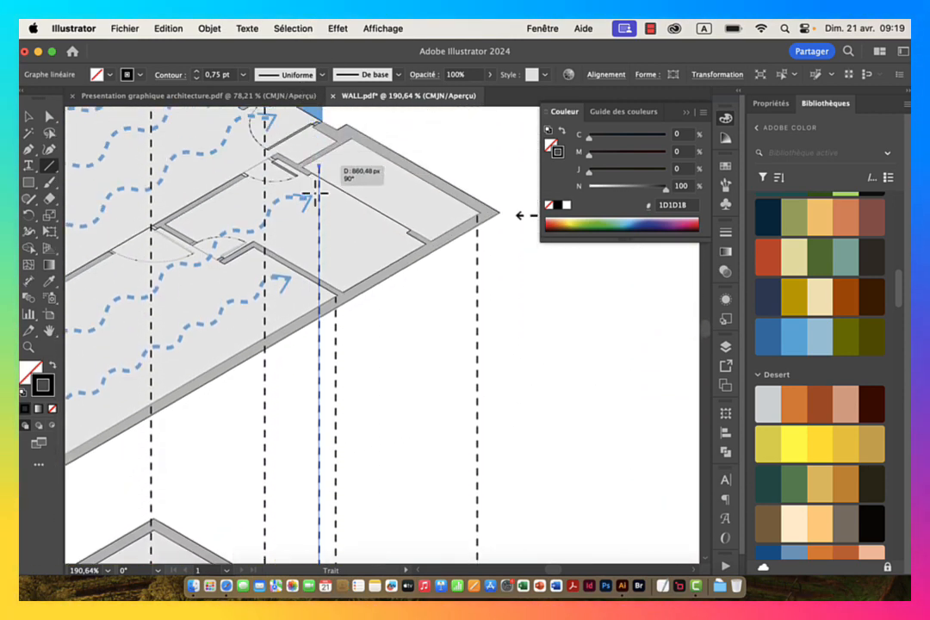
{"action": "left_click_drag", "start_coordinate": [318, 121], "coordinate": [320, 135]}
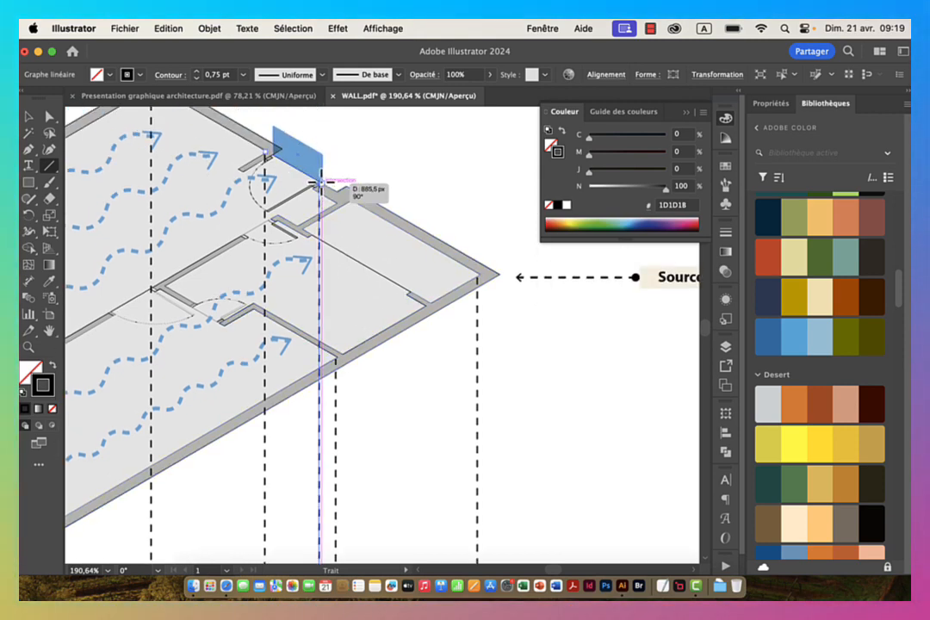
Step: Select all the stacked diagrams with their labels, swatches and connecting lines, move them slightly down the artboard, and deselect
{"action": "left_click_drag", "start_coordinate": [447, 316], "coordinate": [329, 362]}
{"action": "left_click_drag", "start_coordinate": [334, 436], "coordinate": [310, 260]}
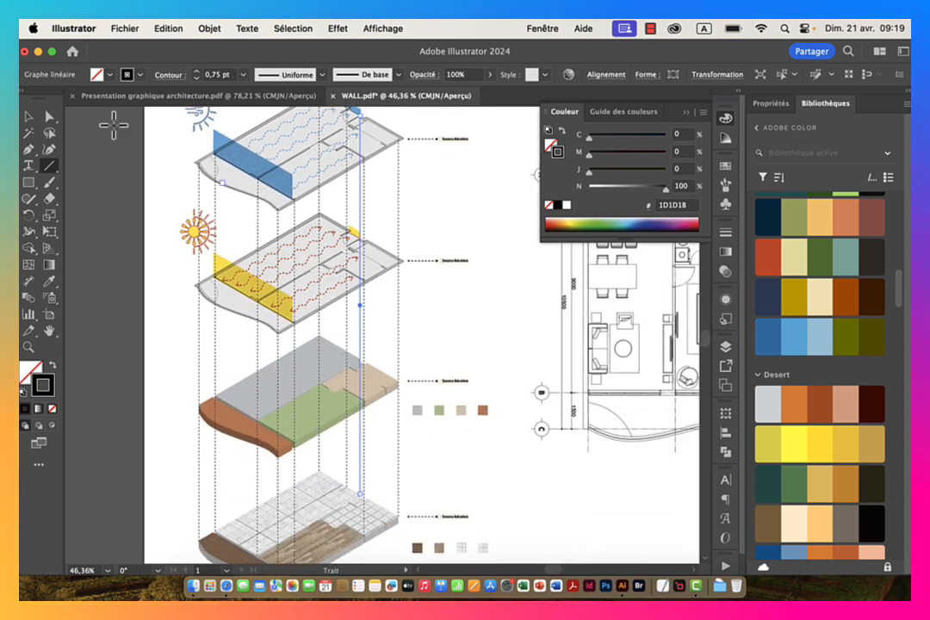
{"action": "left_click", "coordinate": [30, 120]}
{"action": "left_click", "coordinate": [163, 209]}
{"action": "mouse_move", "coordinate": [331, 341]}
{"action": "left_mouse_down"}
{"action": "mouse_move", "coordinate": [303, 343]}
{"action": "mouse_move", "coordinate": [289, 421]}
{"action": "mouse_move", "coordinate": [303, 402]}
{"action": "left_mouse_up"}
{"action": "mouse_move", "coordinate": [235, 142]}
{"action": "left_mouse_down"}
{"action": "mouse_move", "coordinate": [390, 375]}
{"action": "mouse_move", "coordinate": [459, 527]}
{"action": "mouse_move", "coordinate": [405, 449]}
{"action": "left_mouse_up"}
{"action": "left_click_drag", "start_coordinate": [322, 210], "coordinate": [322, 242]}
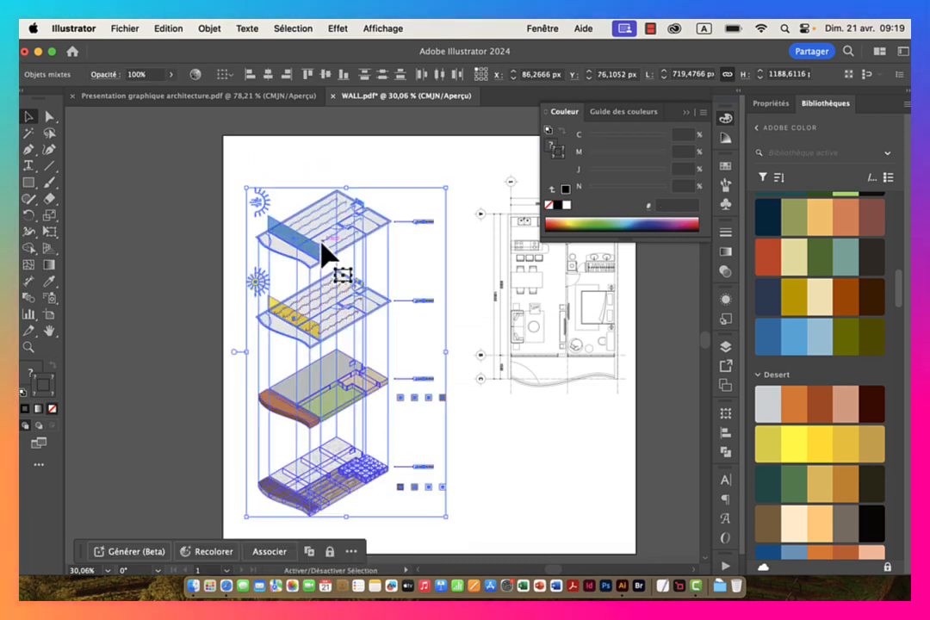
{"action": "left_click", "coordinate": [509, 454]}
{"action": "left_click_drag", "start_coordinate": [430, 420], "coordinate": [378, 363]}
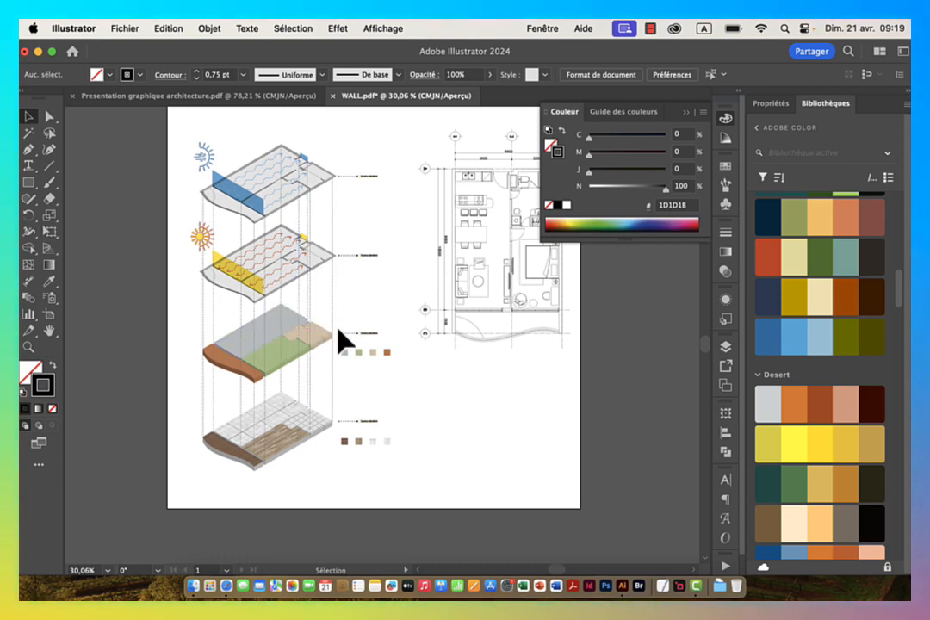
Step: Move the wind and sun icons together to the left, clear of the dashed connecting lines, and review the stacked diagrams
{"action": "left_click_drag", "start_coordinate": [239, 301], "coordinate": [402, 270]}
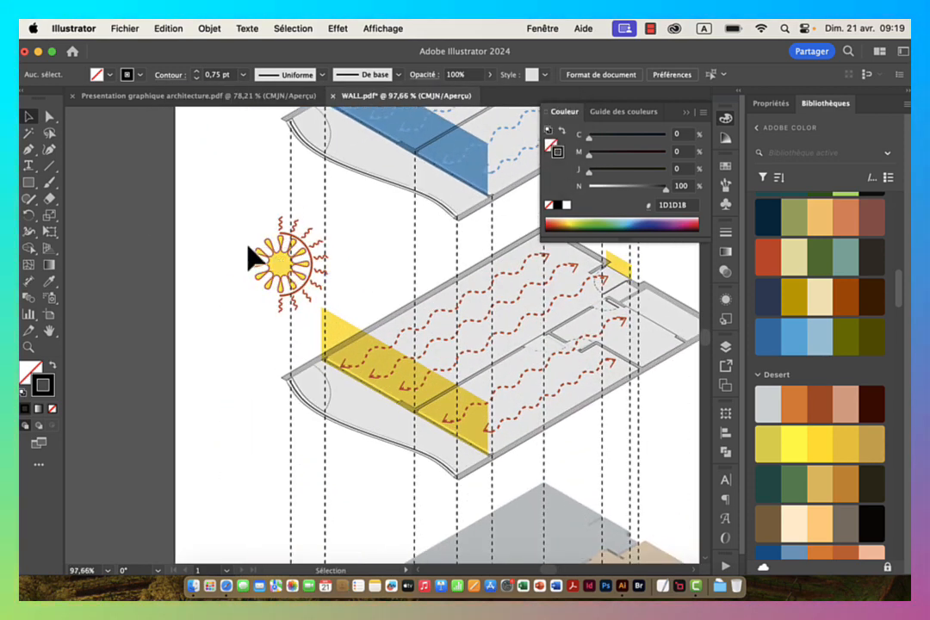
{"action": "left_click_drag", "start_coordinate": [281, 274], "coordinate": [226, 273]}
{"action": "left_click_drag", "start_coordinate": [287, 202], "coordinate": [301, 435]}
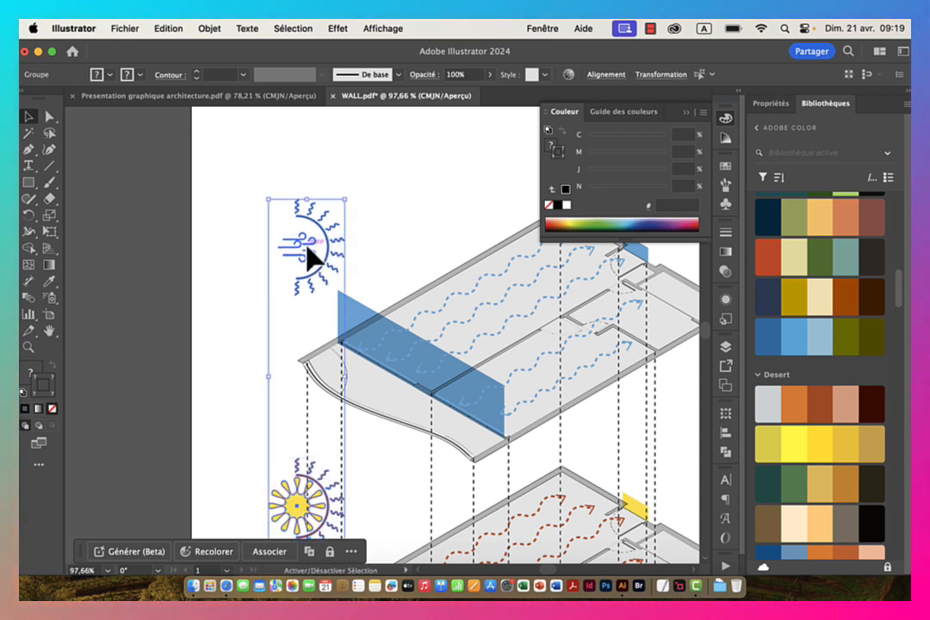
{"action": "left_click_drag", "start_coordinate": [327, 243], "coordinate": [285, 247]}
{"action": "left_click", "coordinate": [411, 216]}
{"action": "left_click_drag", "start_coordinate": [412, 285], "coordinate": [324, 285]}
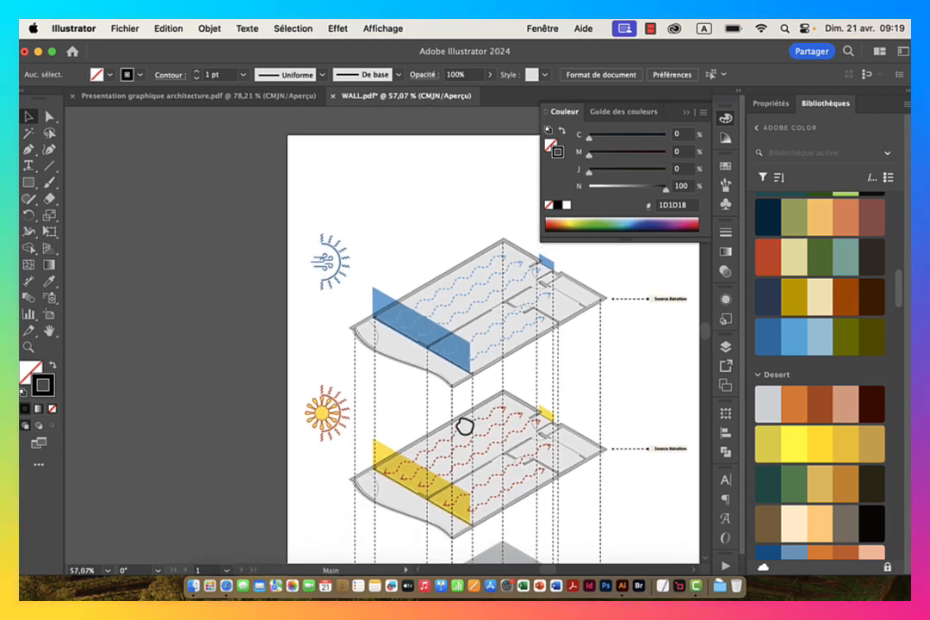
{"action": "left_click_drag", "start_coordinate": [465, 425], "coordinate": [277, 291]}
{"action": "scroll", "coordinate": [308, 475], "scroll_direction": "down", "scroll_amount": 6}
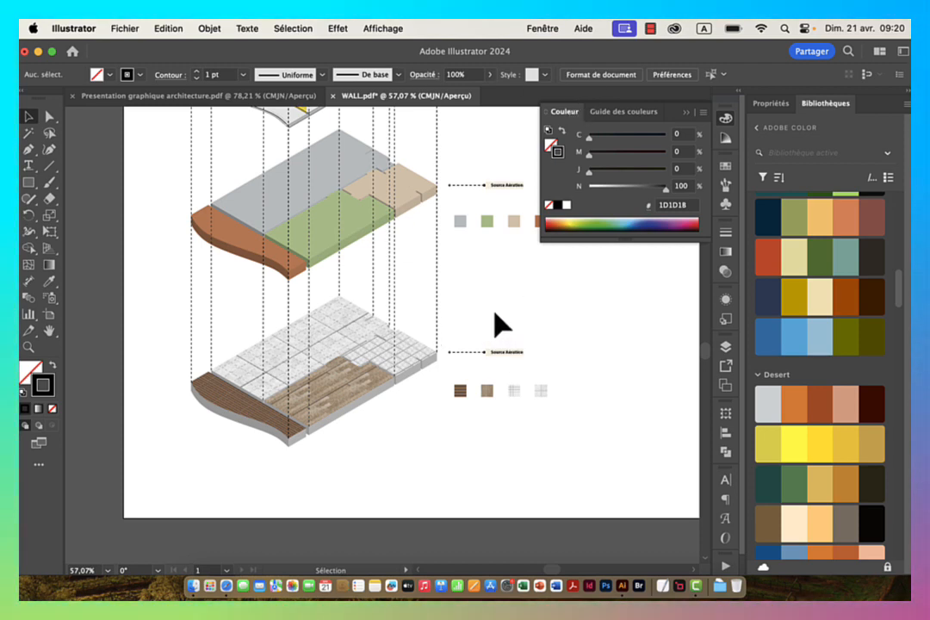
Step: Select the complete floor plan with its walls, furniture, grid and dimensions, and move it straight down the artboard beside the stacked diagrams
{"action": "scroll", "coordinate": [556, 343], "scroll_direction": "down", "scroll_amount": 5}
{"action": "left_click_drag", "start_coordinate": [479, 305], "coordinate": [369, 370]}
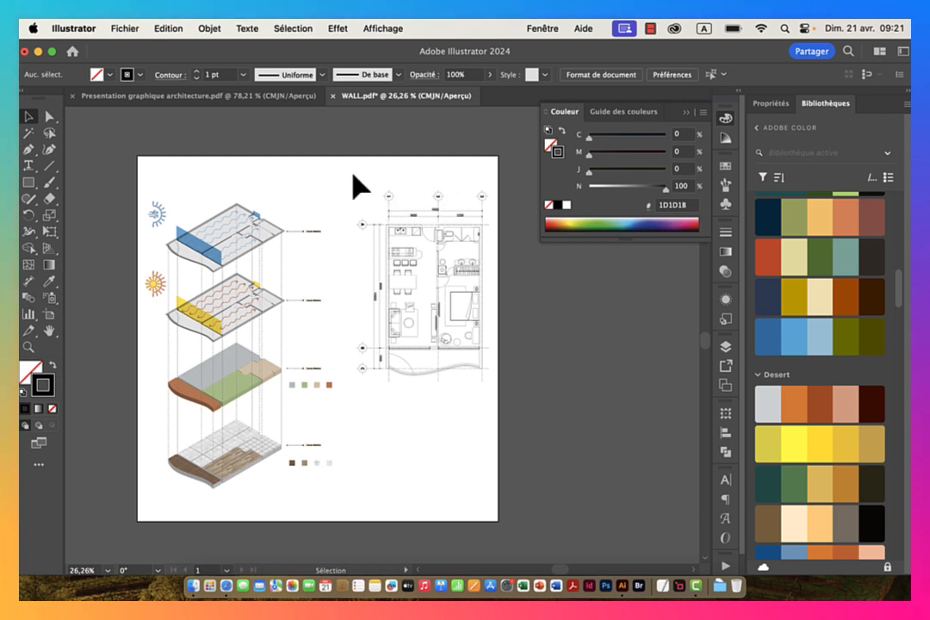
{"action": "left_click", "coordinate": [463, 353]}
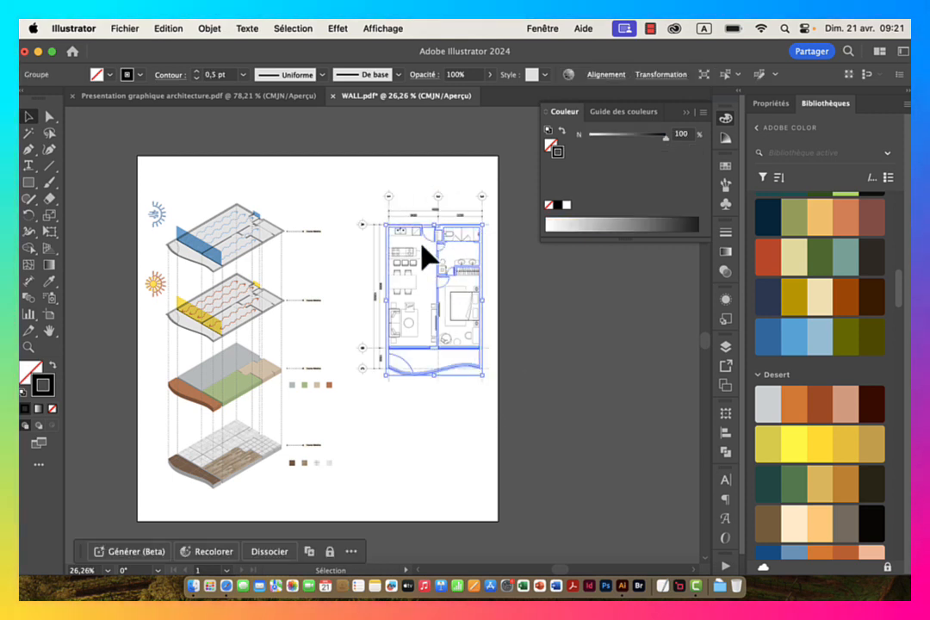
{"action": "left_click", "coordinate": [375, 178]}
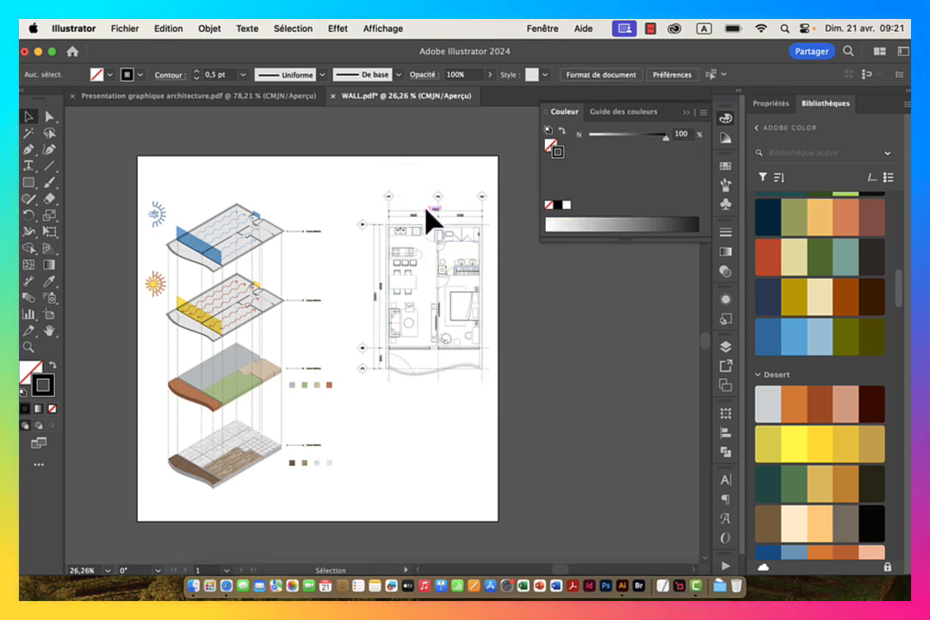
{"action": "left_click", "coordinate": [726, 348]}
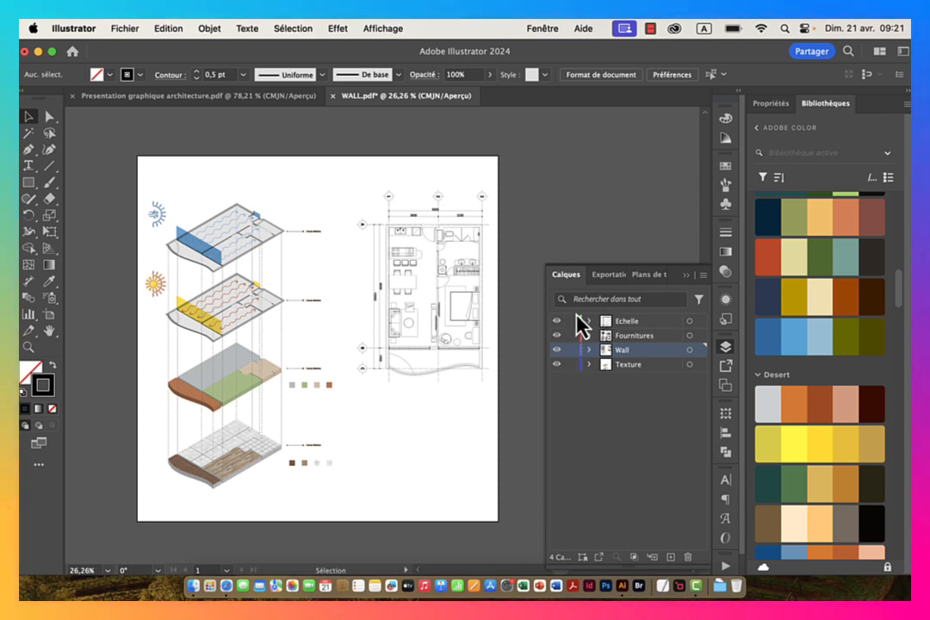
{"action": "left_click_drag", "start_coordinate": [442, 274], "coordinate": [442, 343]}
Step: Examine the stacked diagrams up close and the overall layout with the floor plan, and clear the selection
{"action": "left_click_drag", "start_coordinate": [142, 404], "coordinate": [216, 381]}
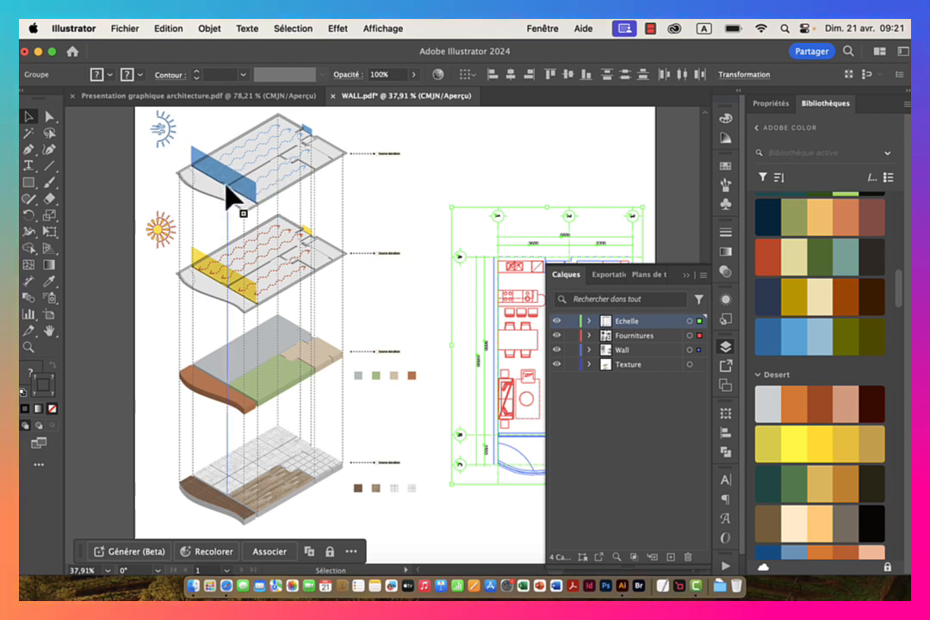
{"action": "left_click_drag", "start_coordinate": [229, 198], "coordinate": [324, 193]}
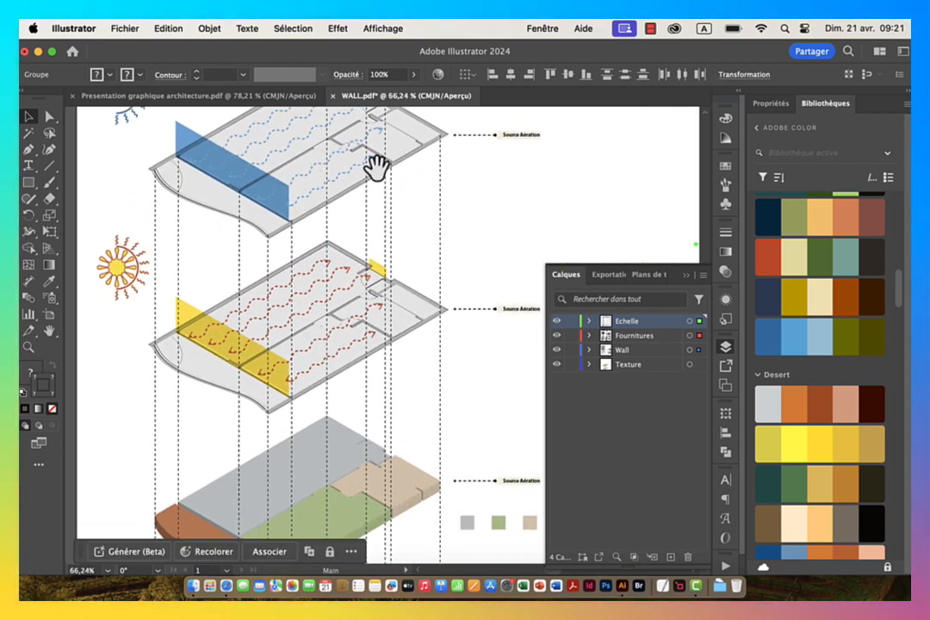
{"action": "scroll", "coordinate": [300, 406], "scroll_direction": "down", "scroll_amount": 10}
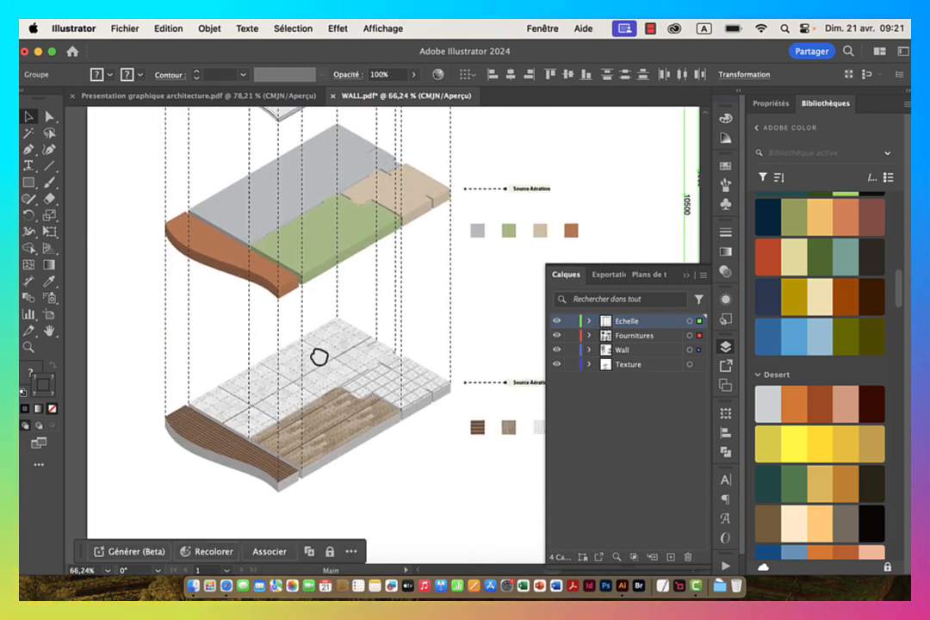
{"action": "left_click_drag", "start_coordinate": [408, 313], "coordinate": [274, 263]}
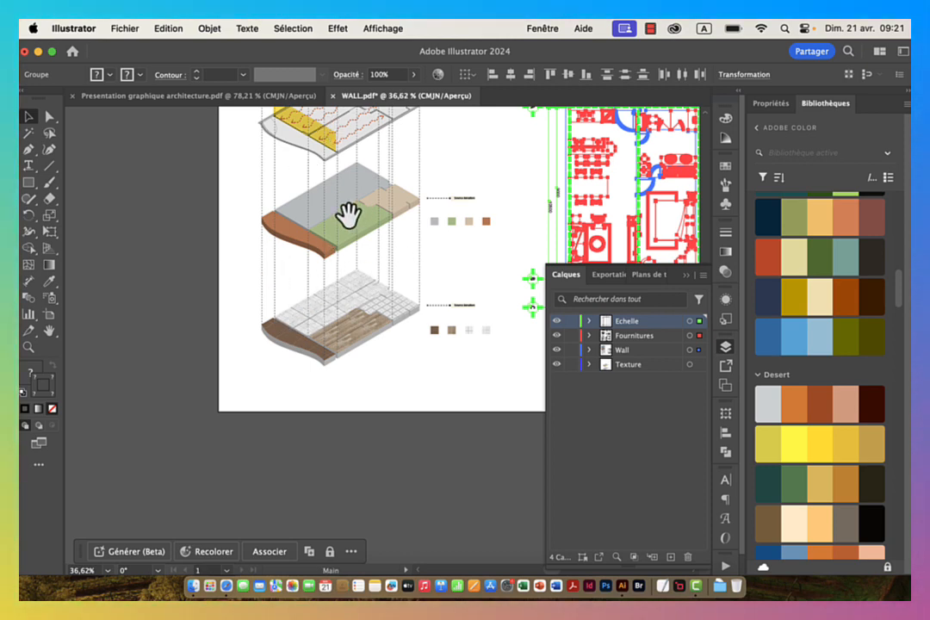
{"action": "left_click_drag", "start_coordinate": [398, 277], "coordinate": [259, 367]}
{"action": "left_click_drag", "start_coordinate": [323, 333], "coordinate": [252, 327]}
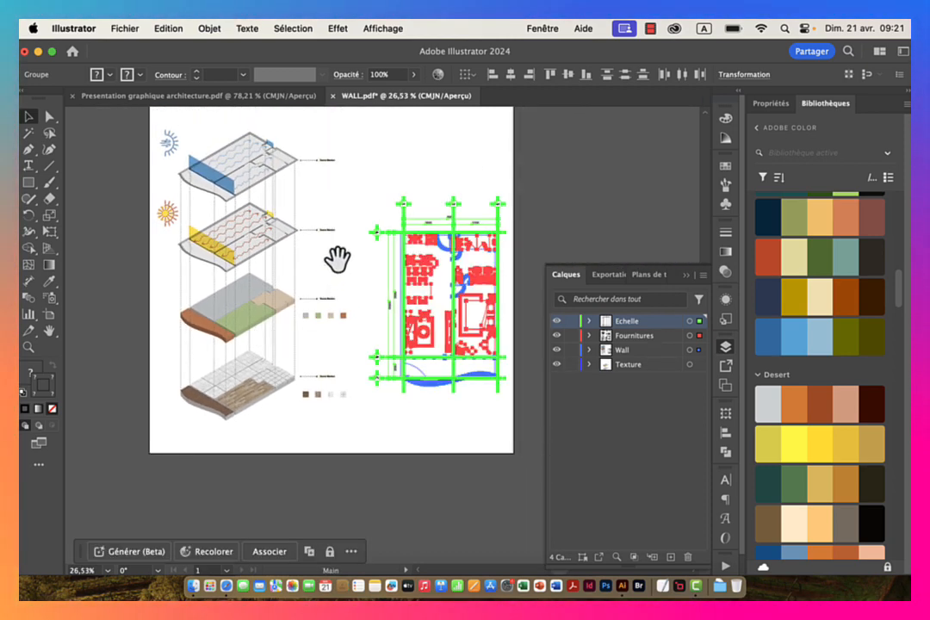
{"action": "mouse_move", "coordinate": [336, 264]}
{"action": "left_mouse_down"}
{"action": "mouse_move", "coordinate": [326, 322]}
{"action": "mouse_move", "coordinate": [312, 308]}
{"action": "mouse_move", "coordinate": [352, 253]}
{"action": "mouse_move", "coordinate": [335, 284]}
{"action": "mouse_move", "coordinate": [339, 276]}
{"action": "left_mouse_up"}
{"action": "left_click", "coordinate": [409, 179]}
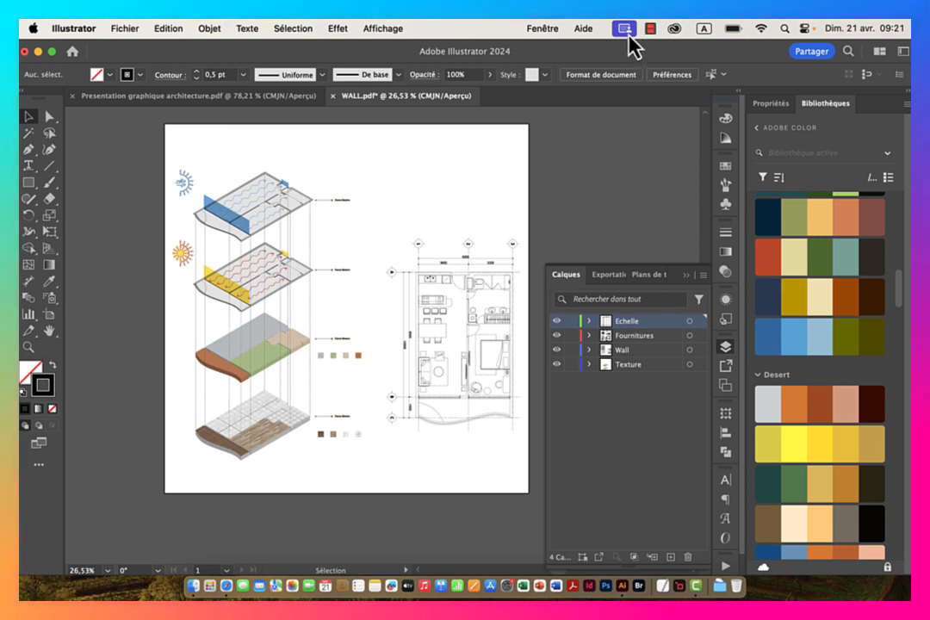
{"action": "left_click", "coordinate": [654, 33]}
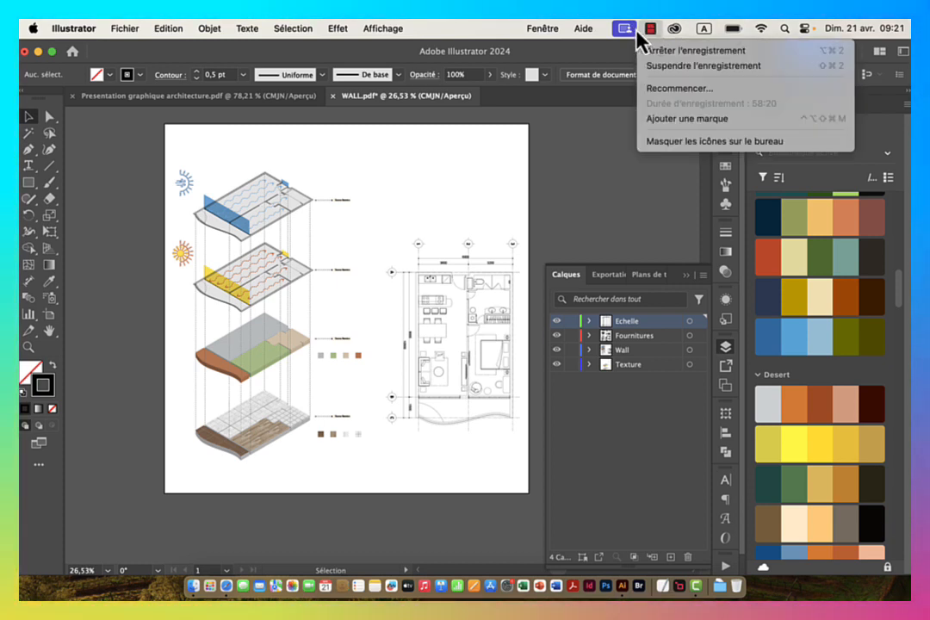
{"action": "left_click", "coordinate": [621, 32]}
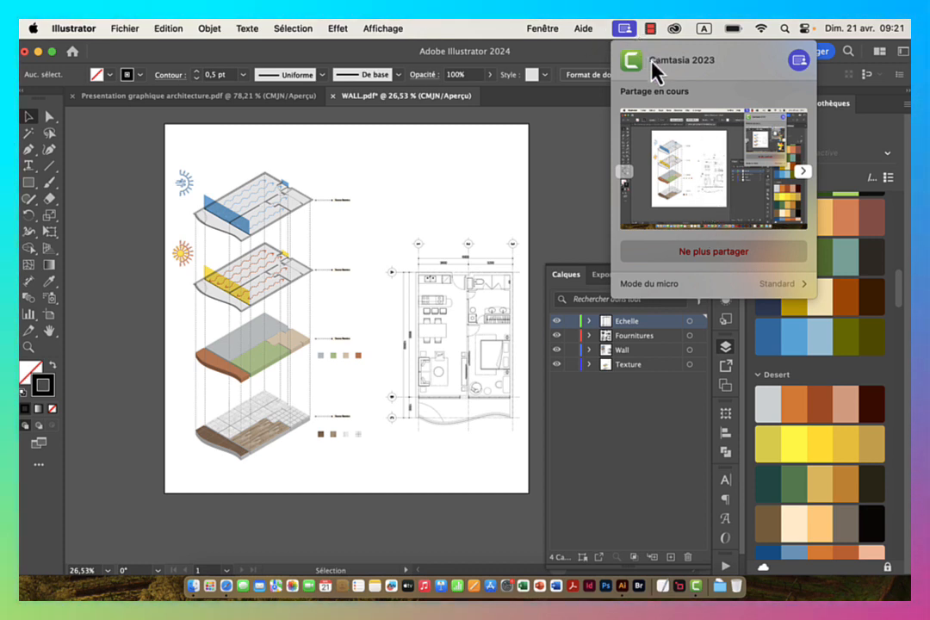
{"action": "left_click", "coordinate": [651, 30]}
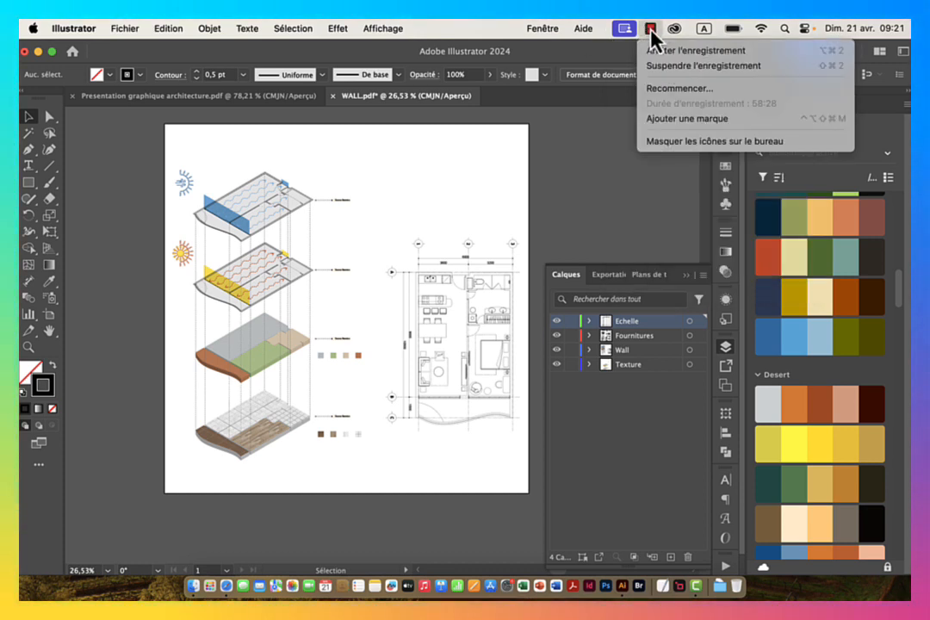
{"action": "left_click", "coordinate": [693, 586]}
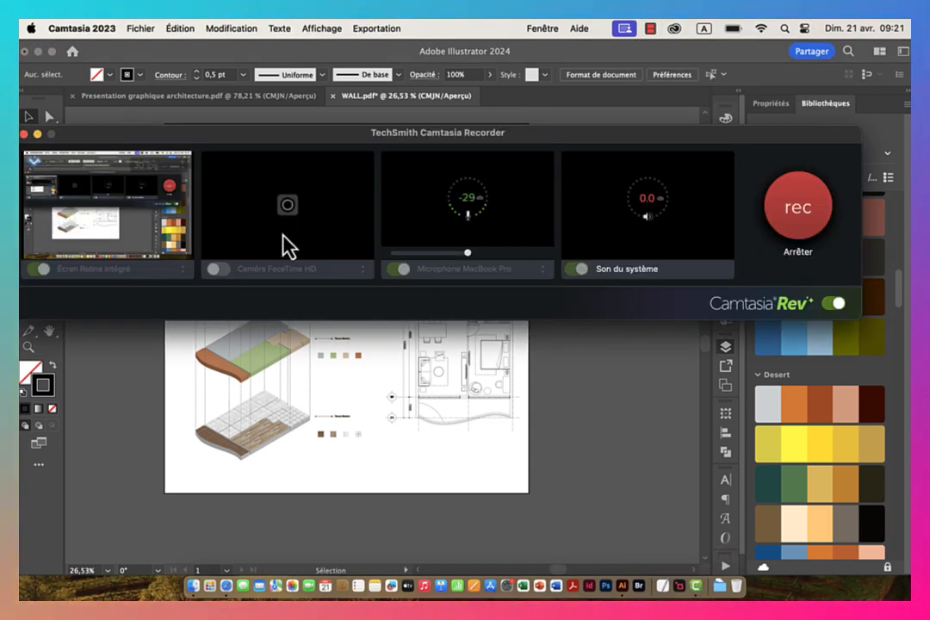